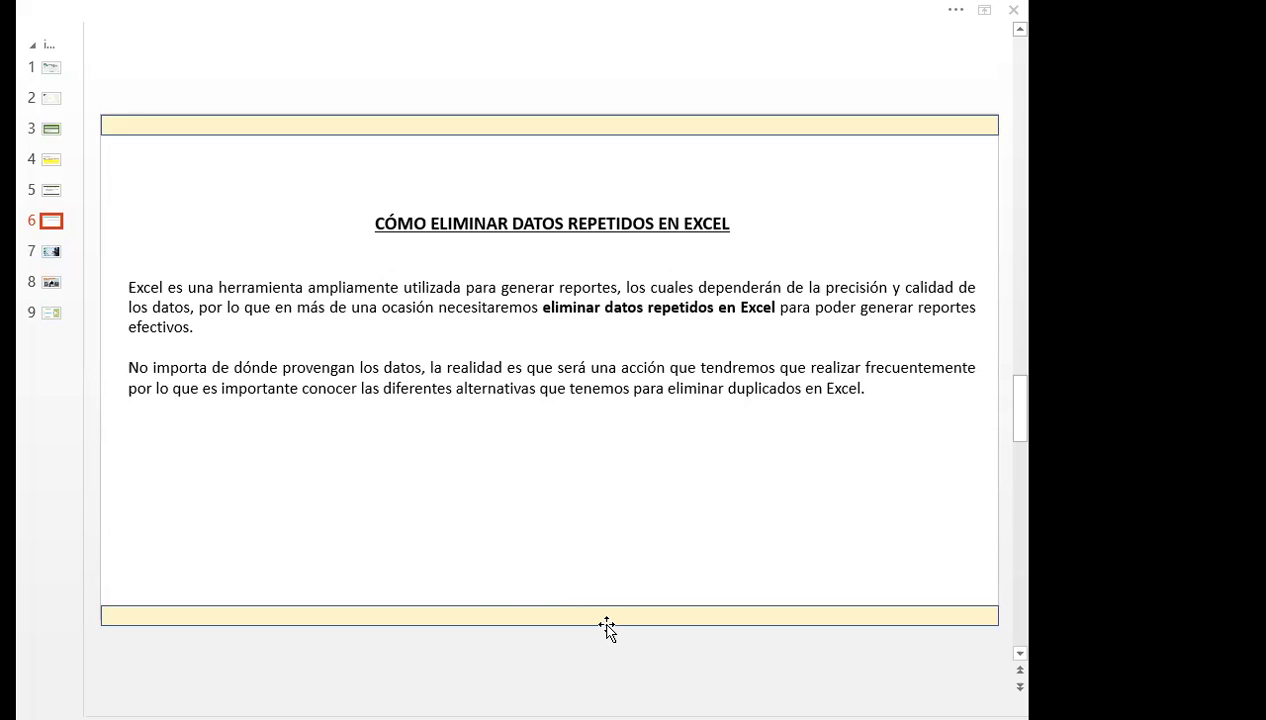
Switch from the PowerPoint slide to the Excel workbook's TABLAS grades sheet.
{"action": "key", "text": "alt+Tab"}
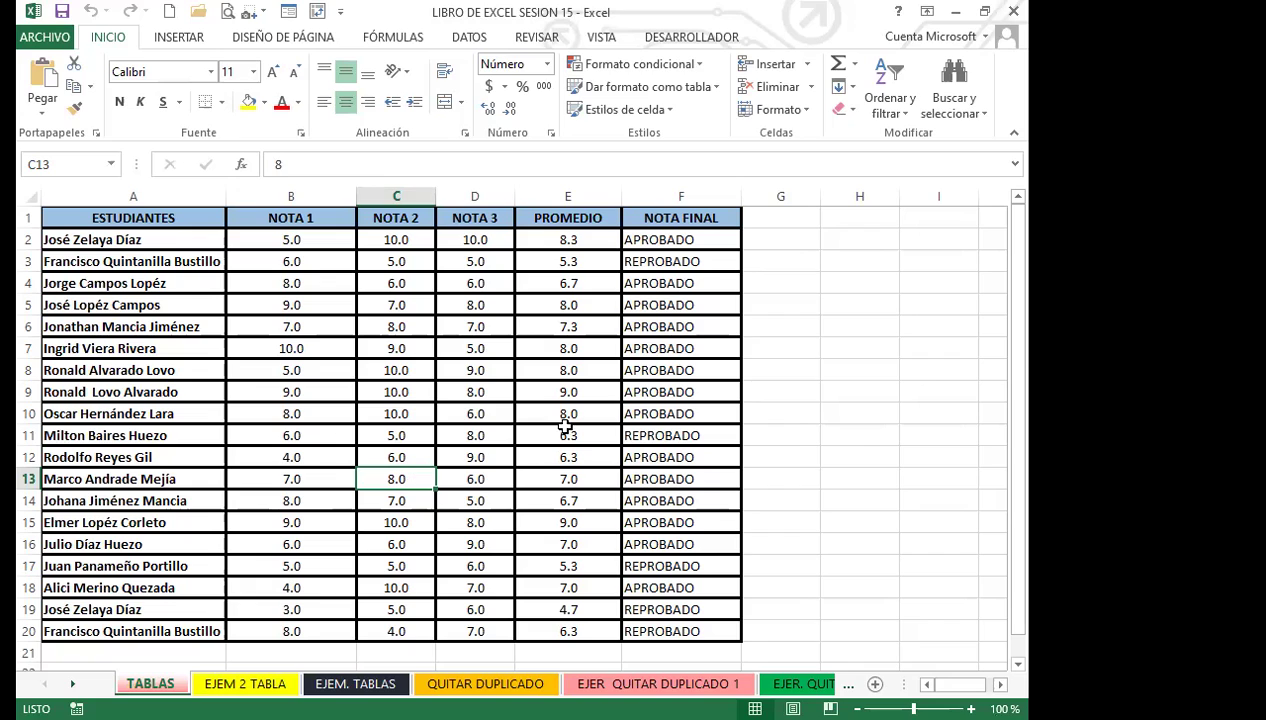
{"action": "left_click", "coordinate": [569, 457]}
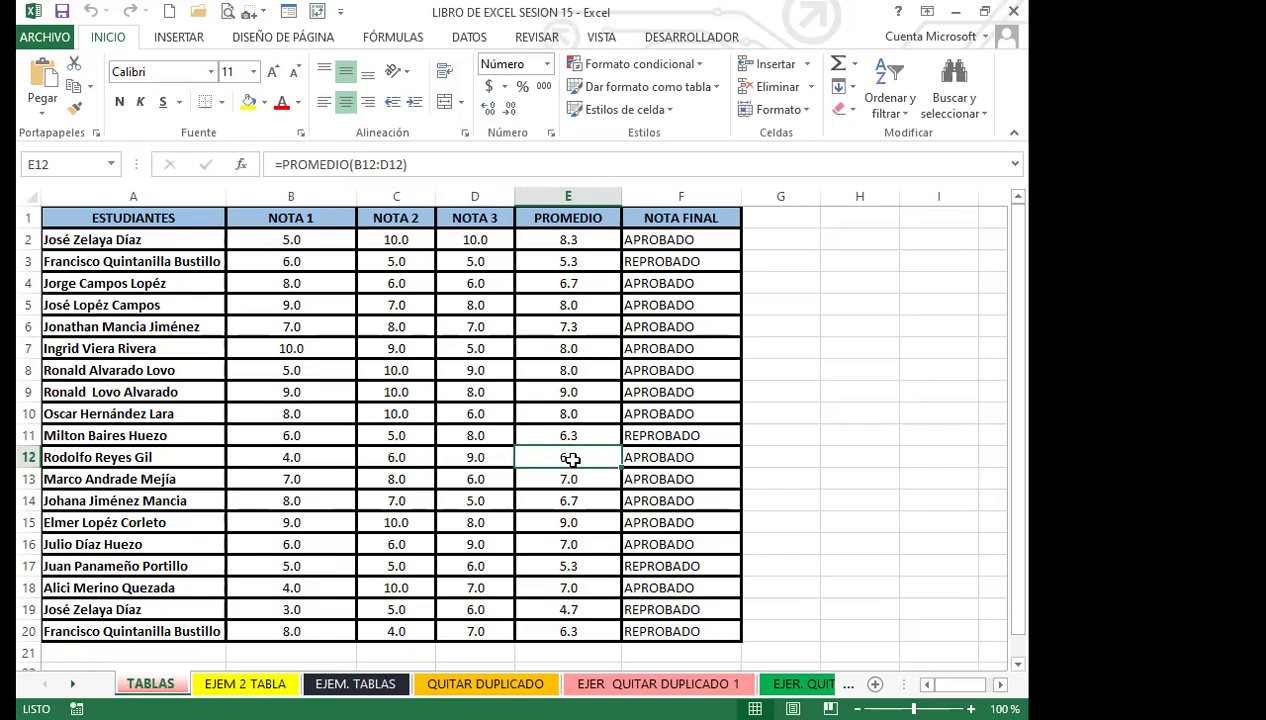
{"action": "left_click", "coordinate": [679, 441]}
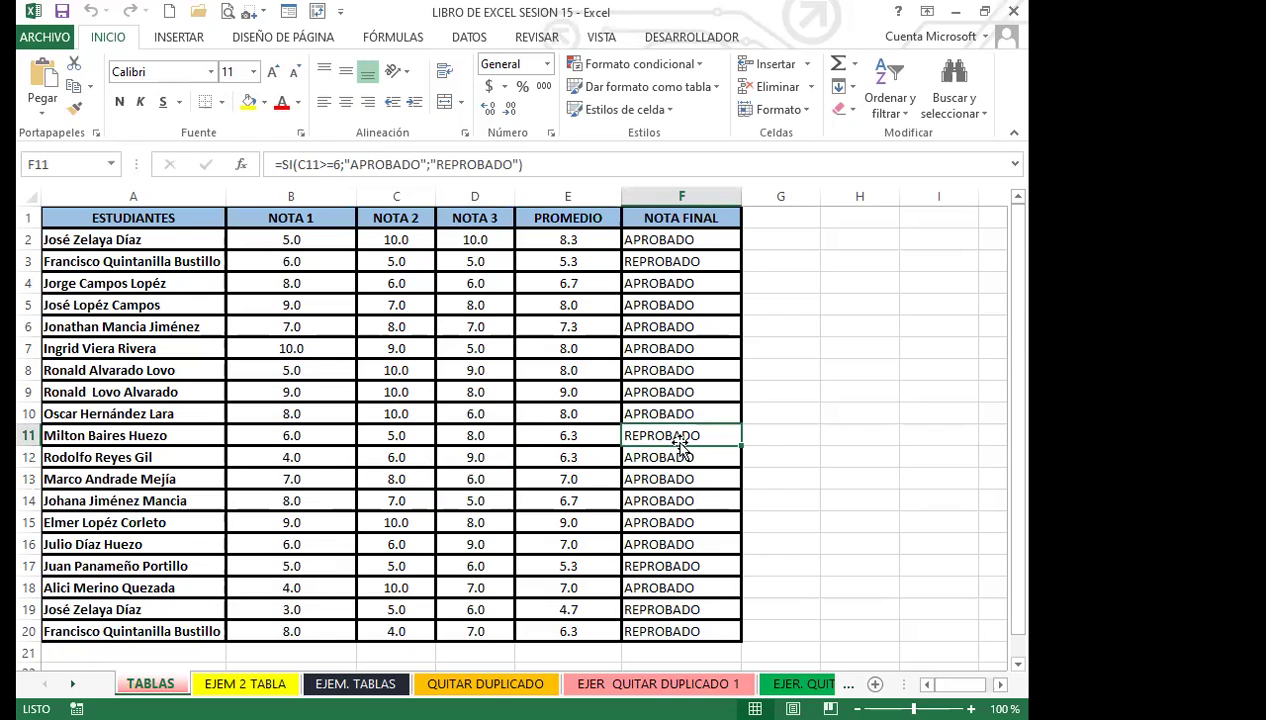
{"action": "left_click", "coordinate": [562, 415]}
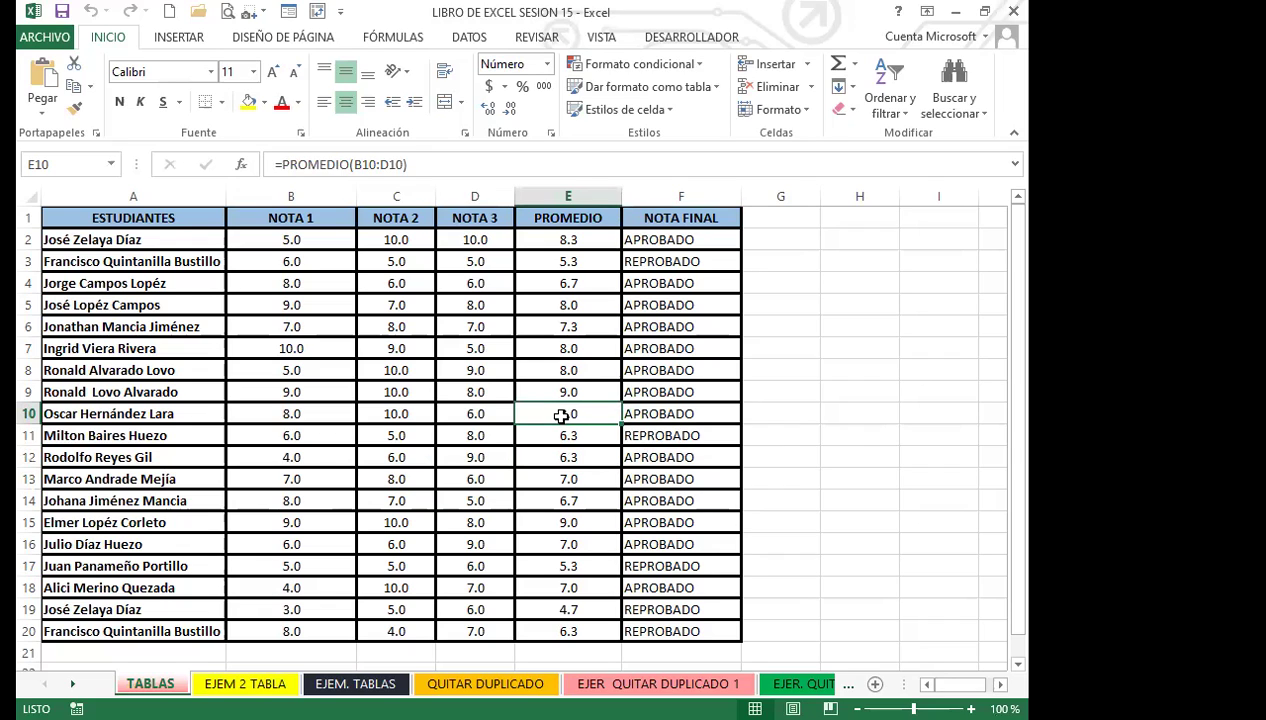
{"action": "left_click", "coordinate": [690, 413]}
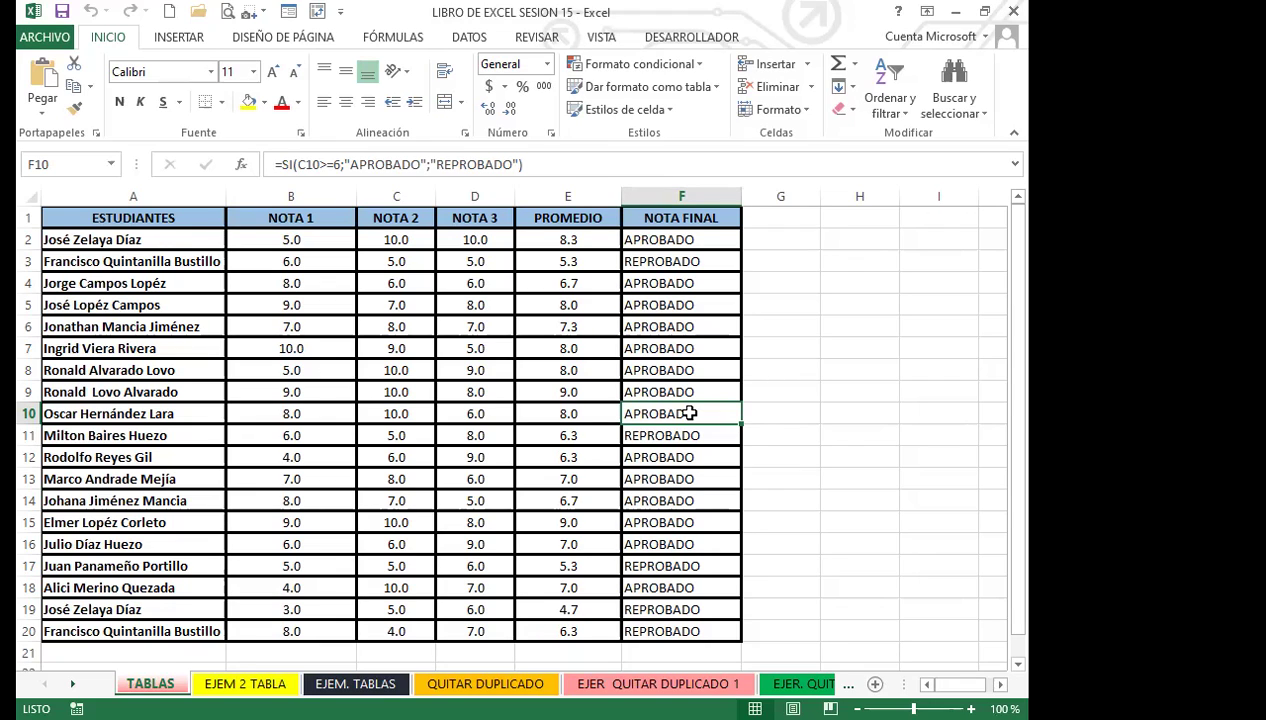
{"action": "scroll", "coordinate": [452, 449], "scroll_direction": "down", "scroll_amount": 4}
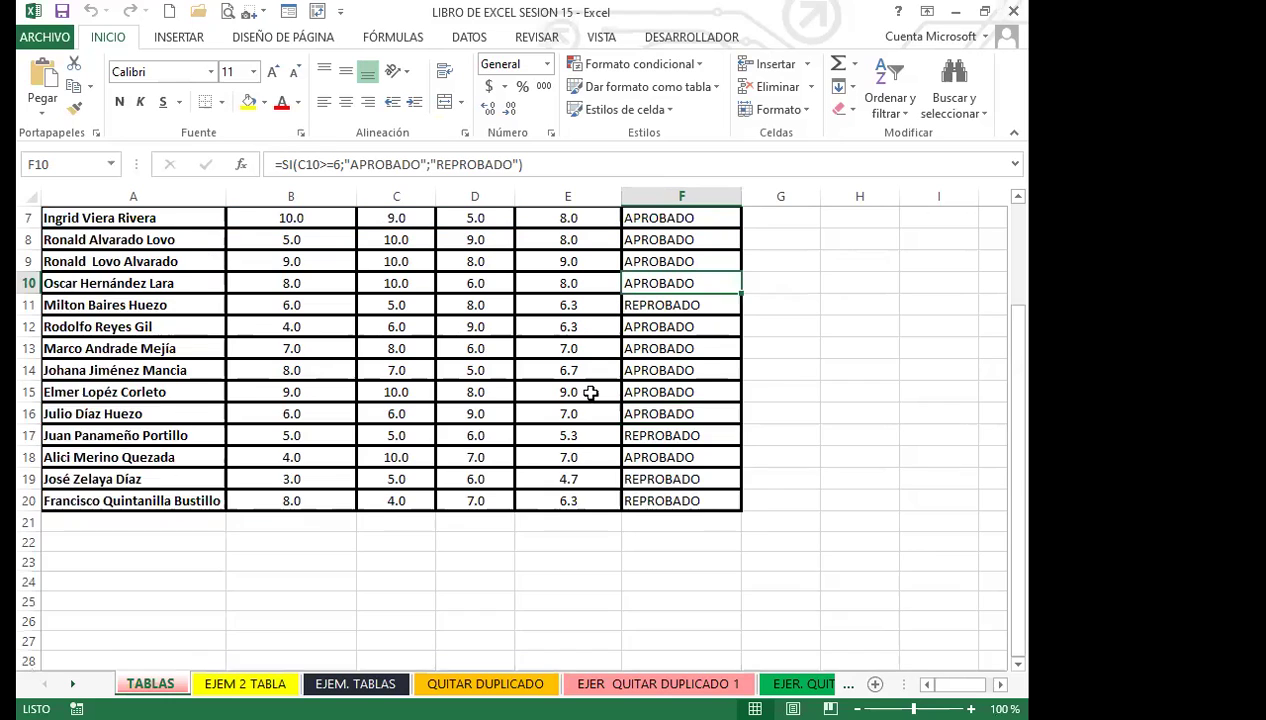
{"action": "scroll", "coordinate": [452, 421], "scroll_direction": "up", "scroll_amount": 4}
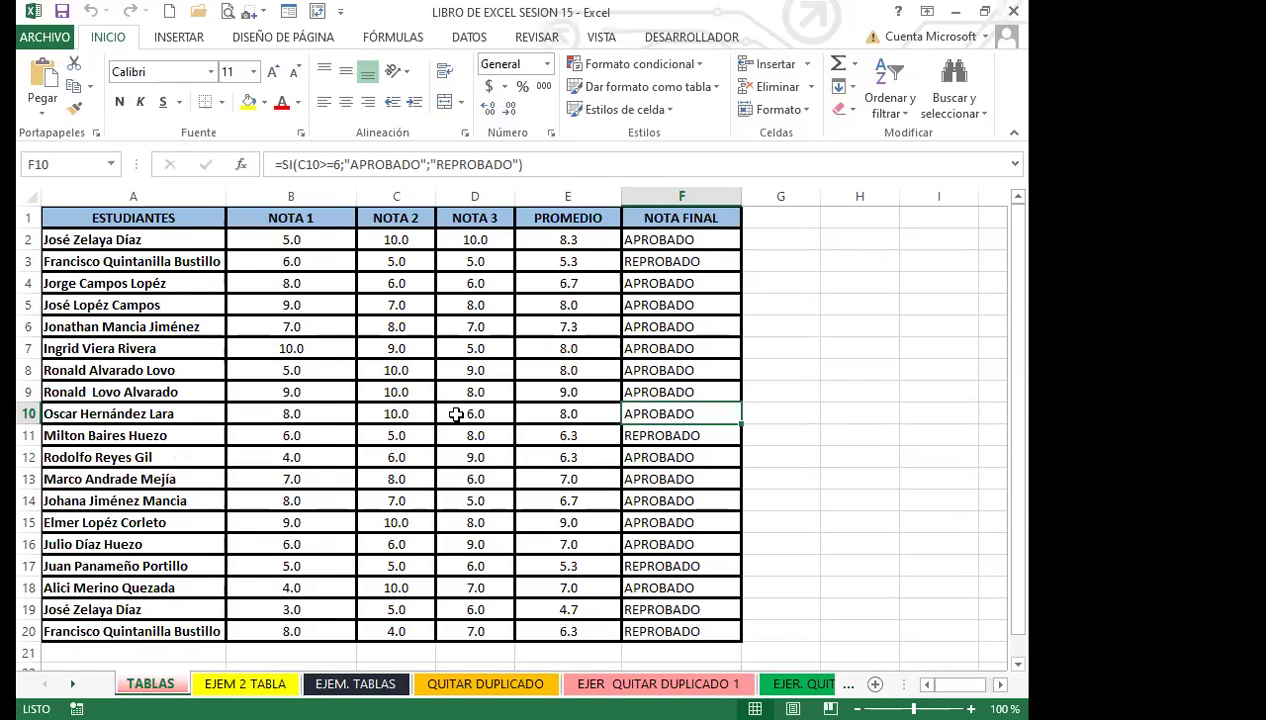
{"action": "left_click", "coordinate": [561, 394]}
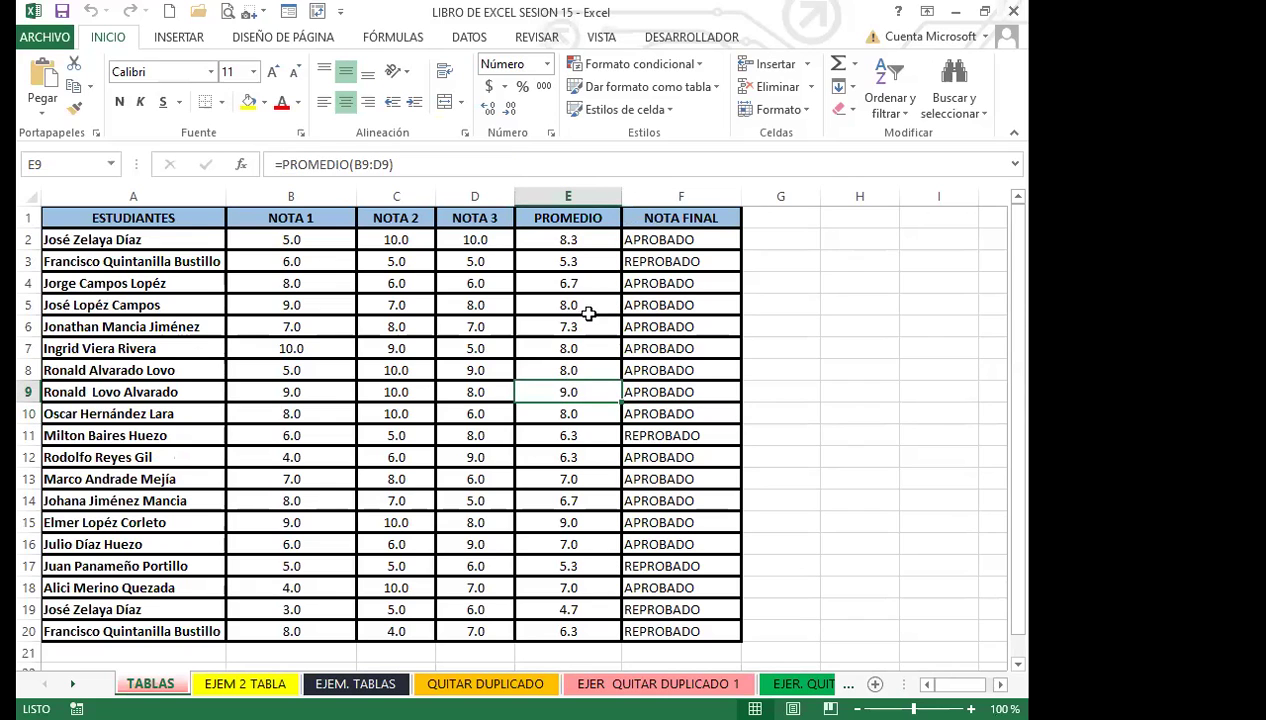
Clear the PROMEDIO and NOTA FINAL results in E3:F20.
{"action": "left_click_drag", "start_coordinate": [576, 260], "coordinate": [686, 628]}
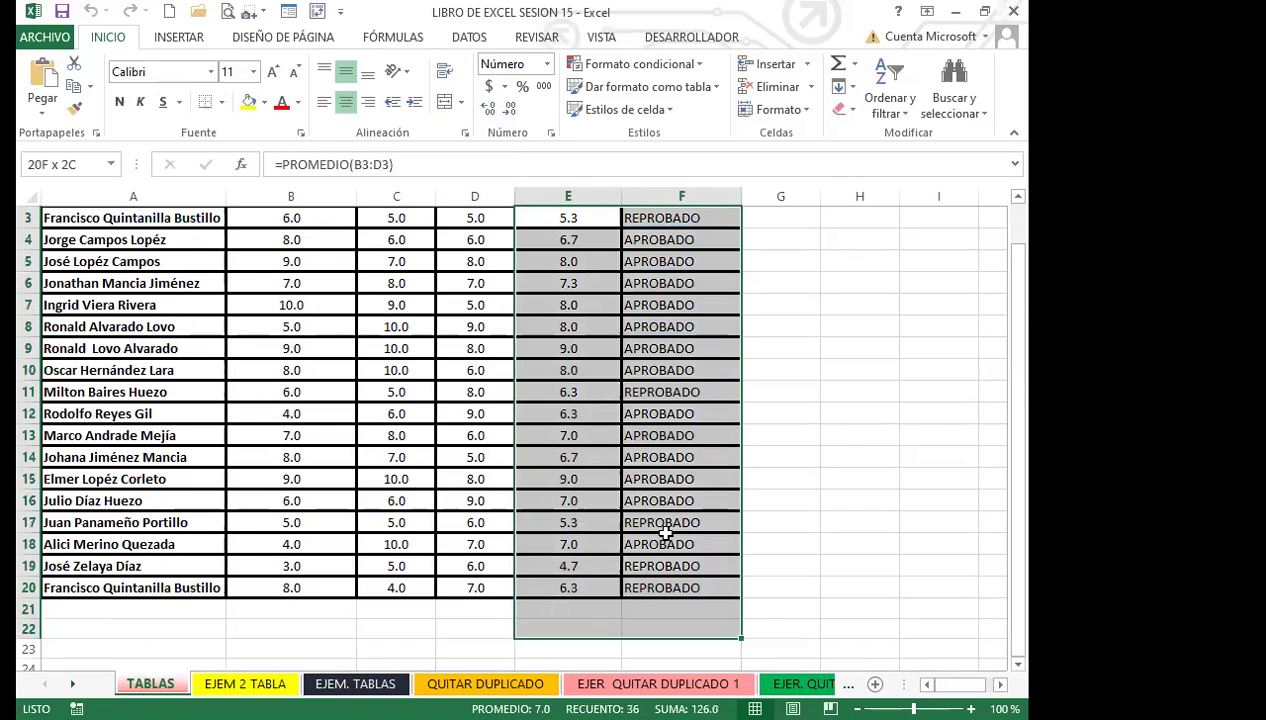
{"action": "key", "text": "Delete"}
{"action": "scroll", "coordinate": [560, 432], "scroll_direction": "up", "scroll_amount": 1}
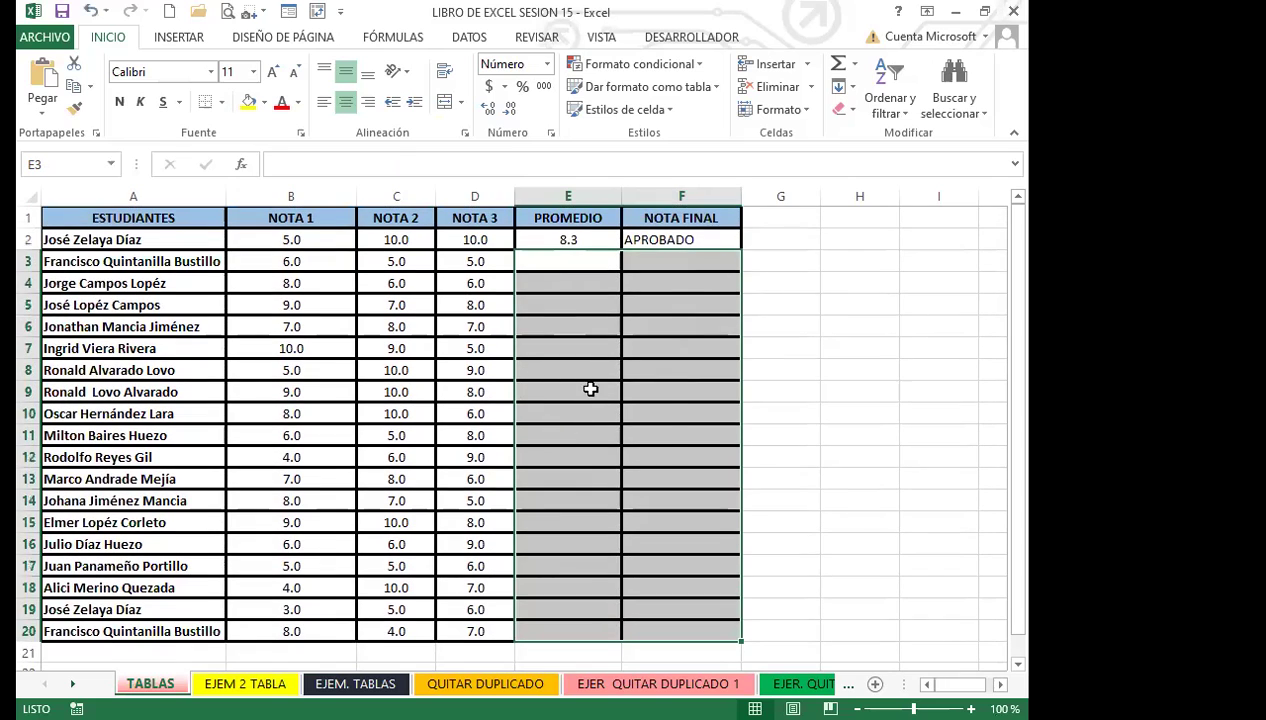
{"action": "left_click", "coordinate": [591, 389]}
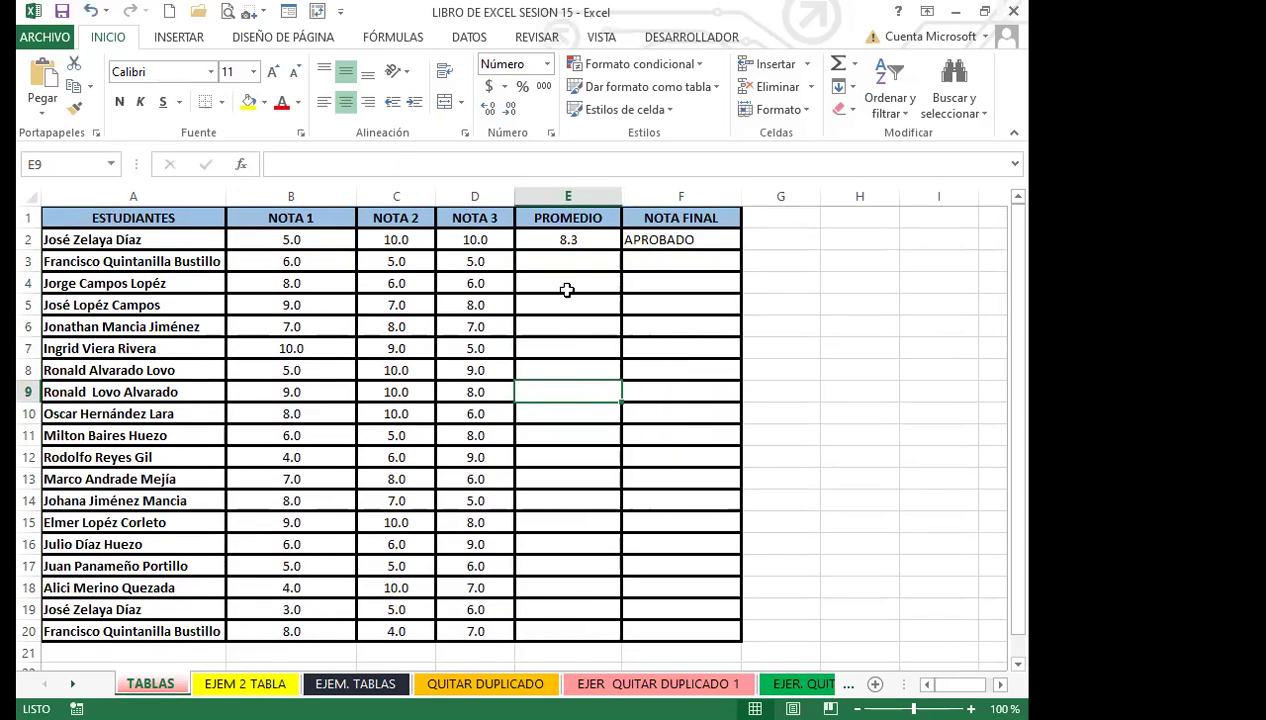
Fill the E2 average and F2 final-result formulas down through row 20.
{"action": "left_click", "coordinate": [572, 234]}
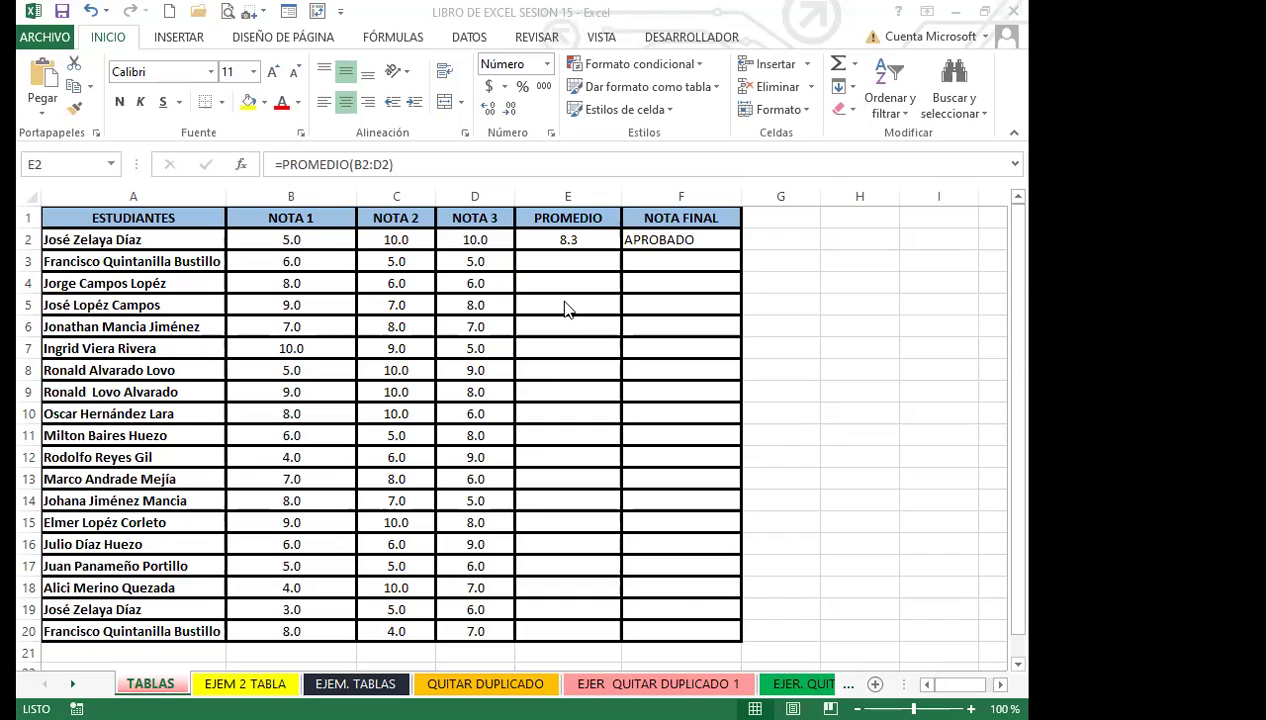
{"action": "left_click", "coordinate": [555, 242]}
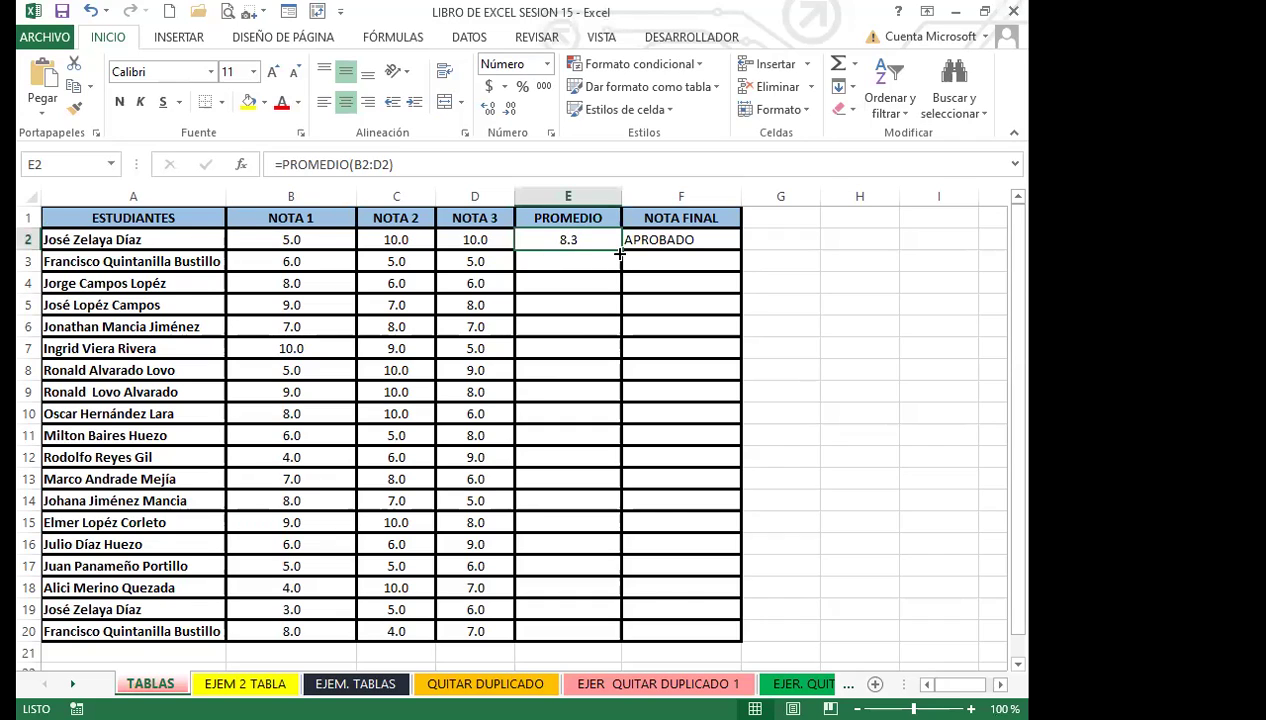
{"action": "left_click_drag", "start_coordinate": [620, 250], "coordinate": [585, 509]}
{"action": "scroll", "coordinate": [585, 400], "scroll_direction": "up", "scroll_amount": 2}
{"action": "left_click", "coordinate": [665, 240]}
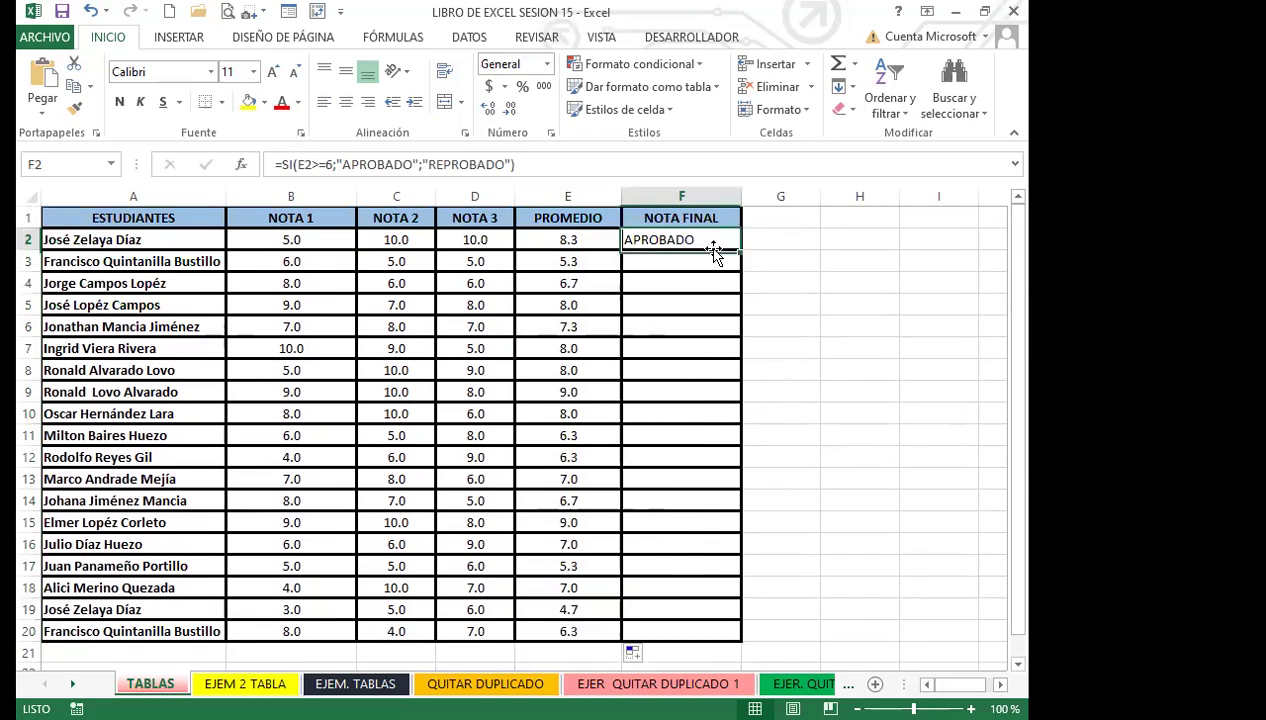
{"action": "left_click_drag", "start_coordinate": [740, 250], "coordinate": [731, 575]}
{"action": "left_click_drag", "start_coordinate": [720, 611], "coordinate": [720, 562]}
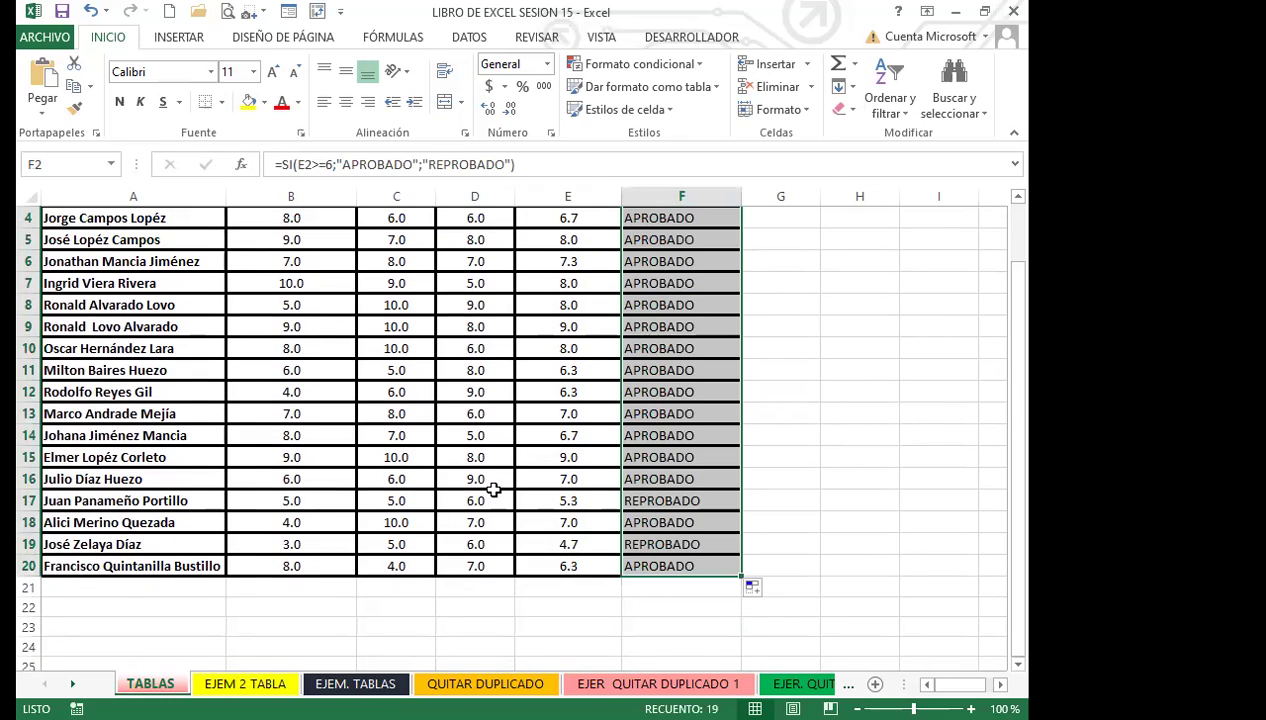
{"action": "left_click", "coordinate": [192, 586]}
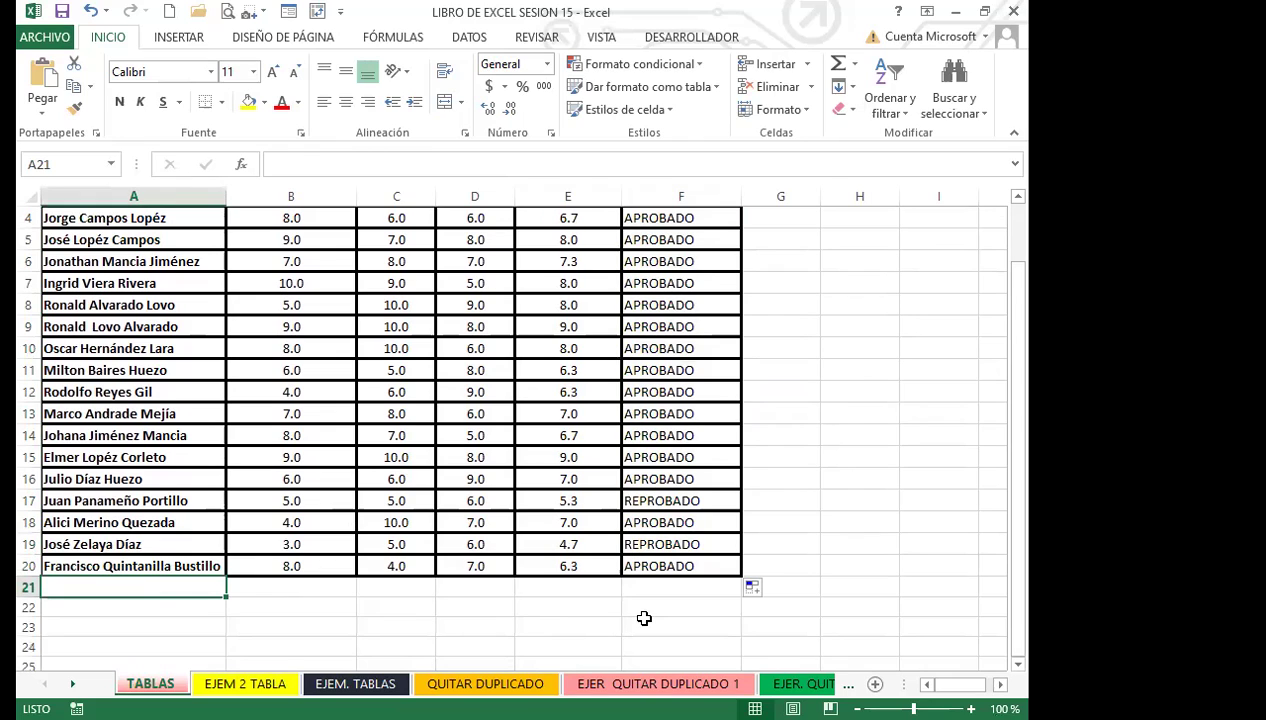
Enter a new student's name in A21 with grades 9, 10 and 7.
{"action": "type", "text": "JUAN CARLOS"}
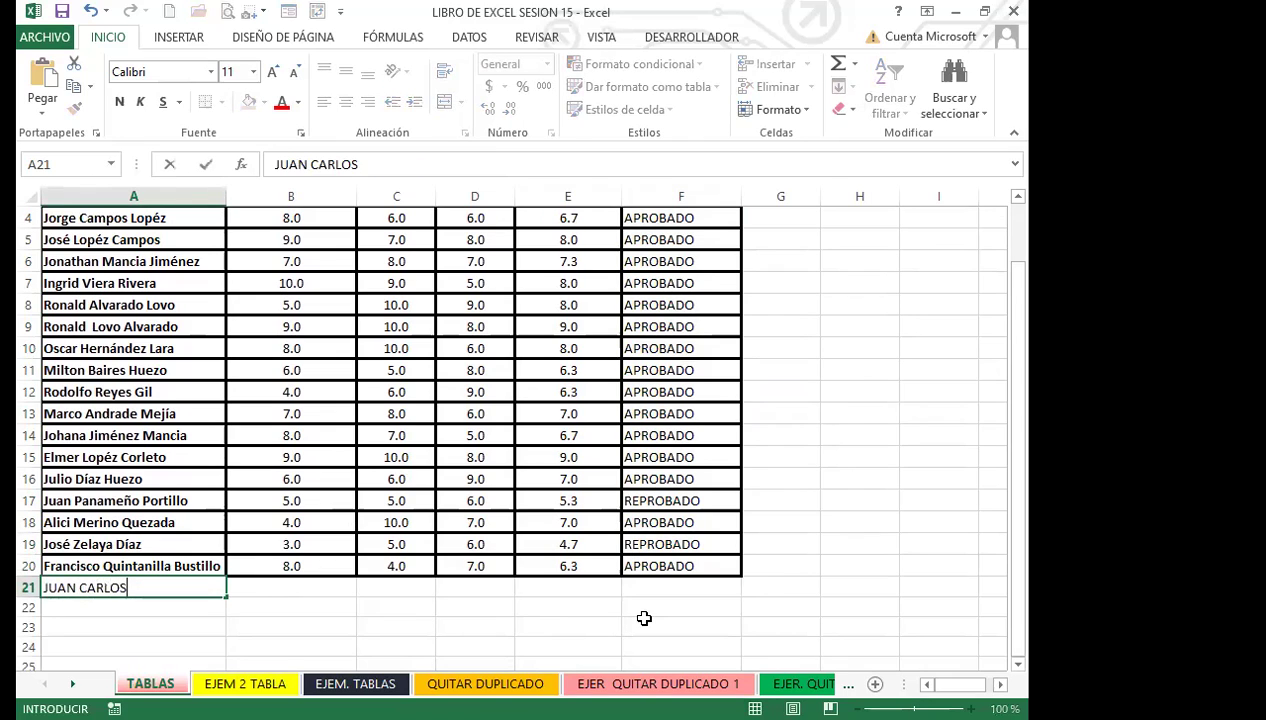
{"action": "key", "text": "Tab"}
{"action": "type", "text": "9"}
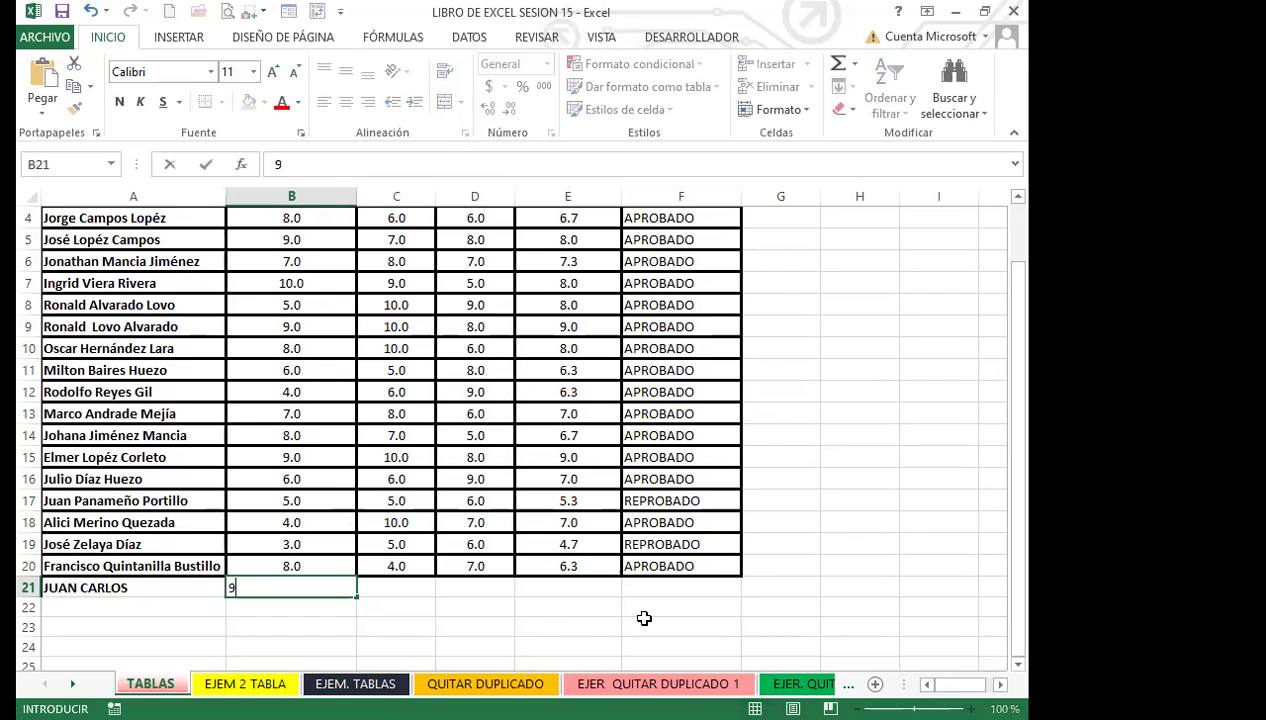
{"action": "key", "text": "Tab"}
{"action": "type", "text": "10"}
{"action": "key", "text": "Tab"}
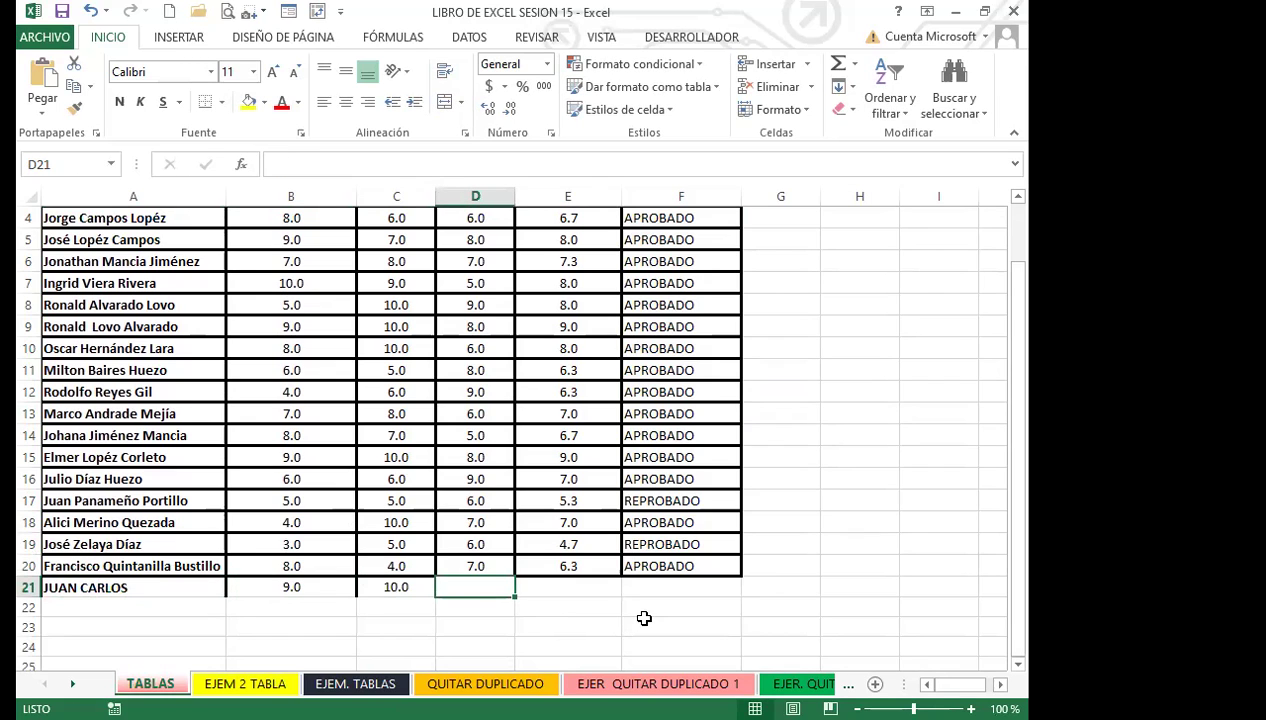
{"action": "type", "text": "7"}
{"action": "key", "text": "Tab"}
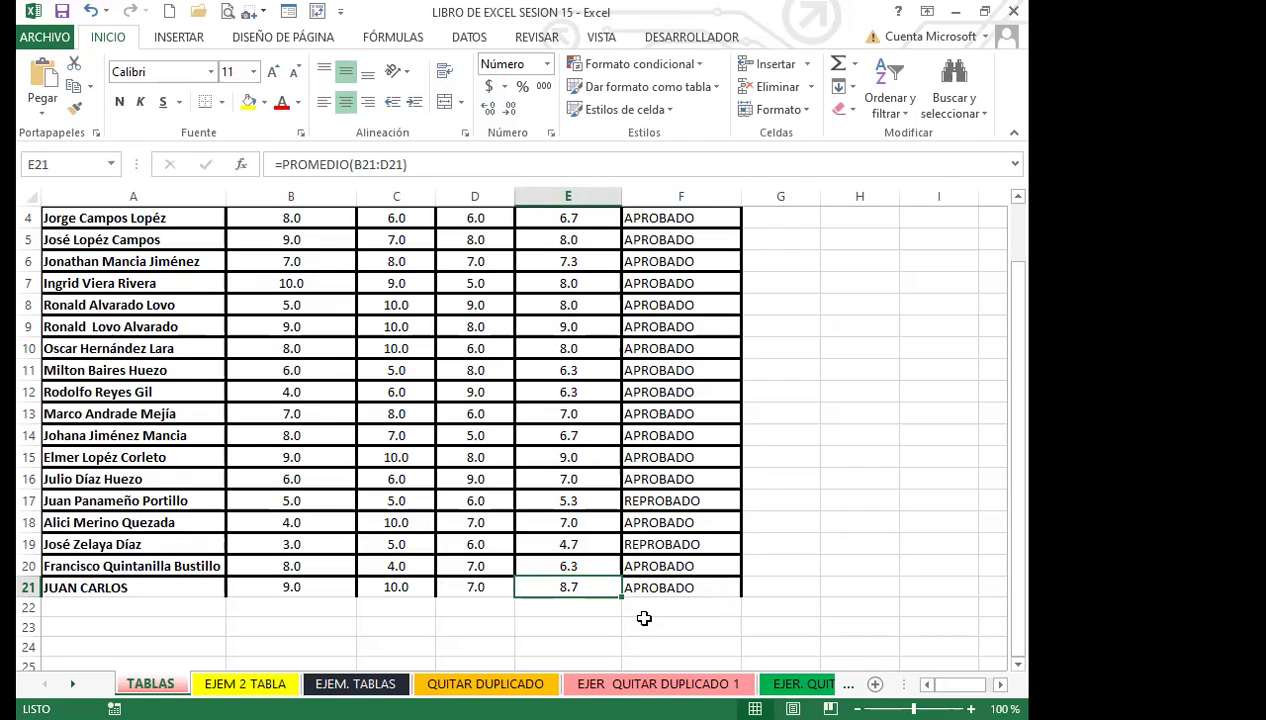
Check the new row-21 entries, then select the PROMEDIO and NOTA FINAL cells below row 2.
{"action": "left_click", "coordinate": [57, 610]}
{"action": "scroll", "coordinate": [140, 580], "scroll_direction": "up", "scroll_amount": 1}
{"action": "scroll", "coordinate": [150, 584], "scroll_direction": "down", "scroll_amount": 1}
{"action": "scroll", "coordinate": [153, 585], "scroll_direction": "down", "scroll_amount": 1}
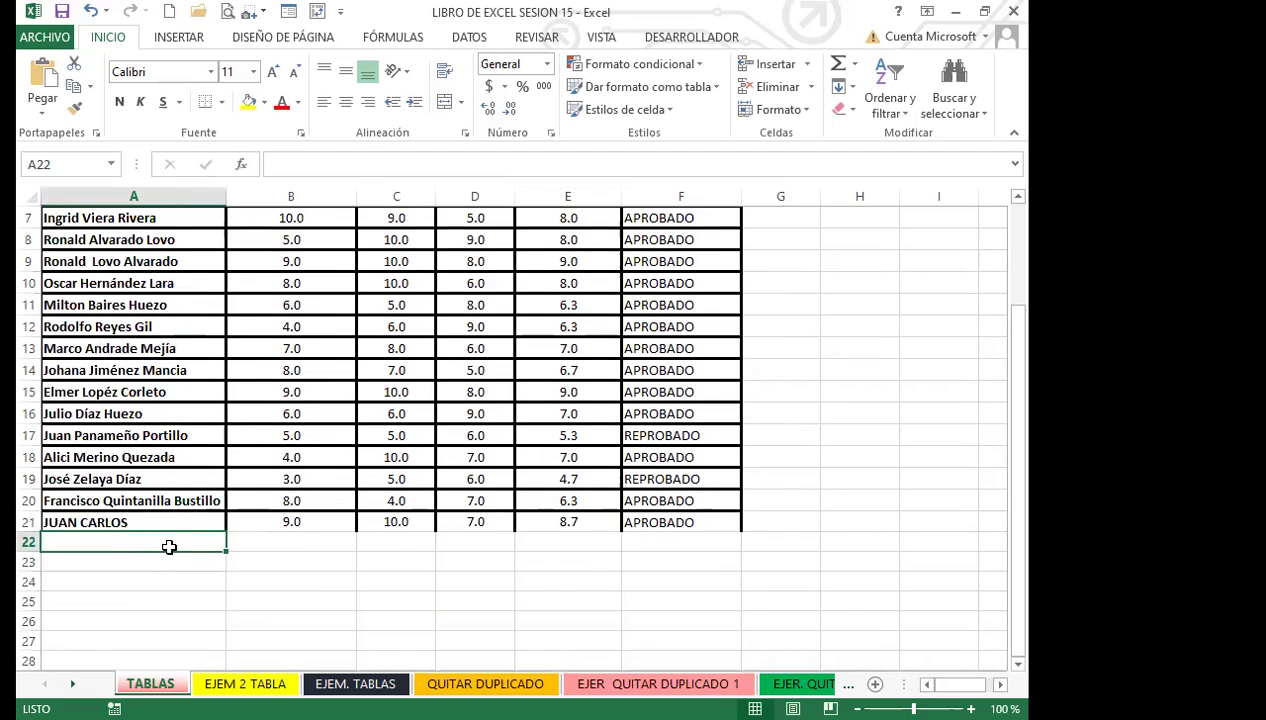
{"action": "left_click", "coordinate": [165, 561]}
{"action": "left_click", "coordinate": [158, 580]}
{"action": "left_click", "coordinate": [168, 541]}
{"action": "left_click", "coordinate": [198, 521]}
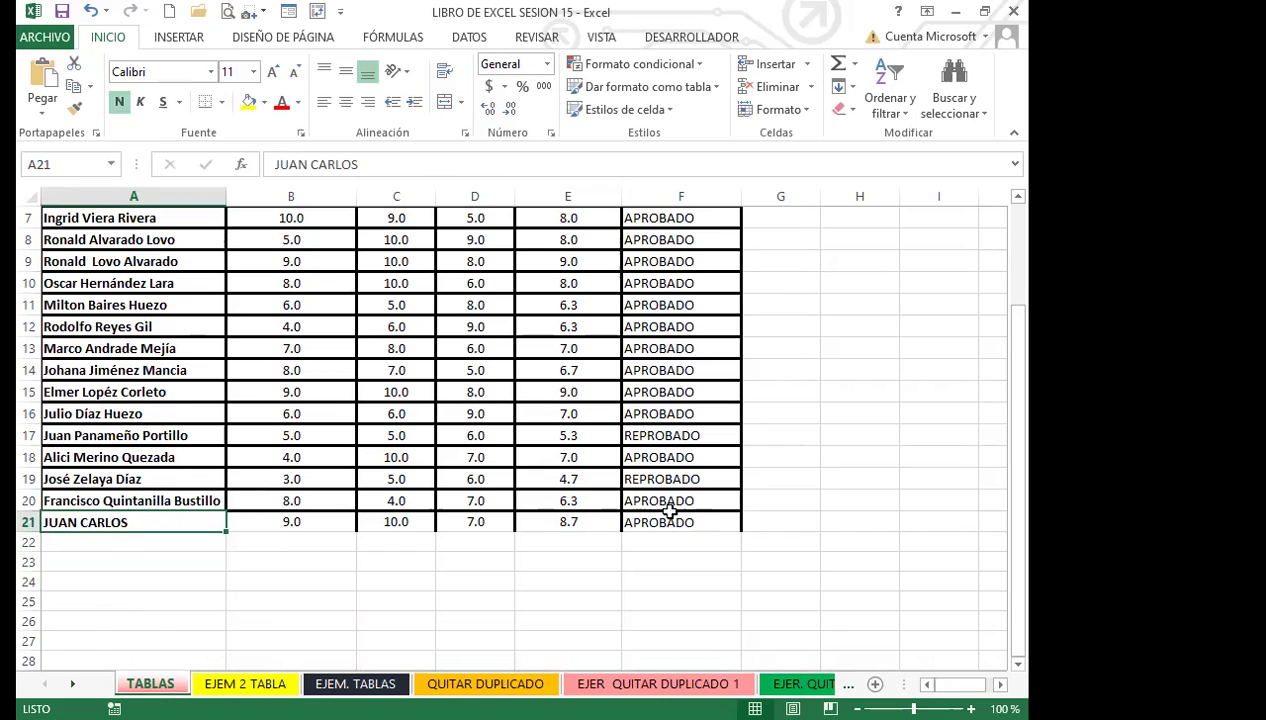
{"action": "left_click", "coordinate": [452, 527]}
{"action": "scroll", "coordinate": [470, 525], "scroll_direction": "up", "scroll_amount": 2}
{"action": "left_click_drag", "start_coordinate": [568, 261], "coordinate": [700, 665]}
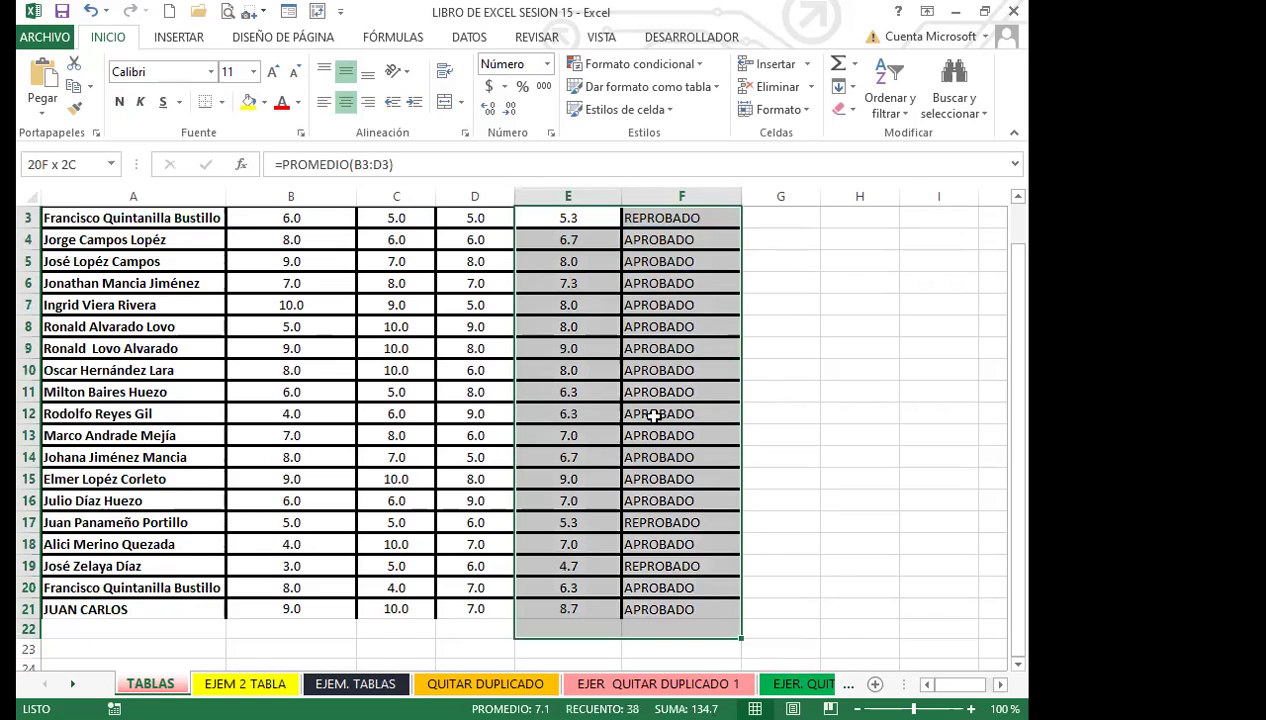
Delete the PROMEDIO and NOTA FINAL values in rows 3–22.
{"action": "key", "text": "Delete"}
{"action": "scroll", "coordinate": [396, 483], "scroll_direction": "up", "scroll_amount": 1}
{"action": "left_click", "coordinate": [394, 482]}
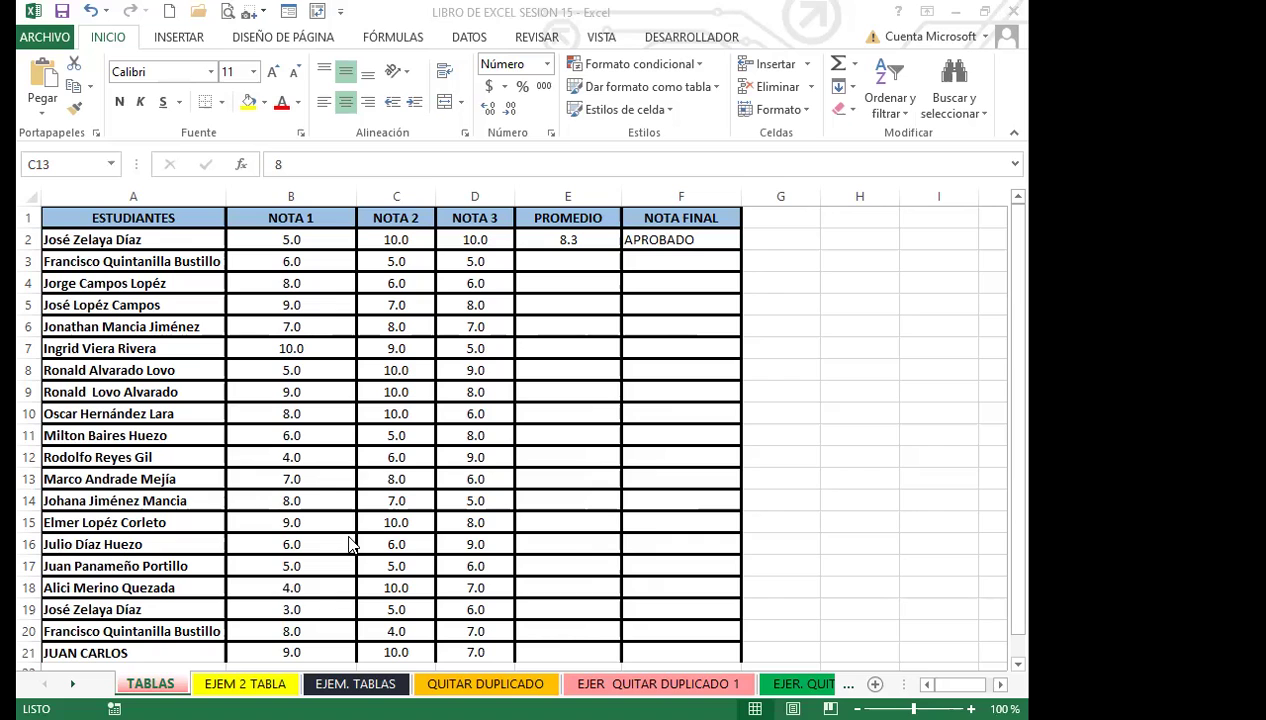
{"action": "left_click", "coordinate": [422, 479]}
Scroll through the table and check the remaining E2 average and F2 result formulas.
{"action": "scroll", "coordinate": [448, 450], "scroll_direction": "down", "scroll_amount": 1}
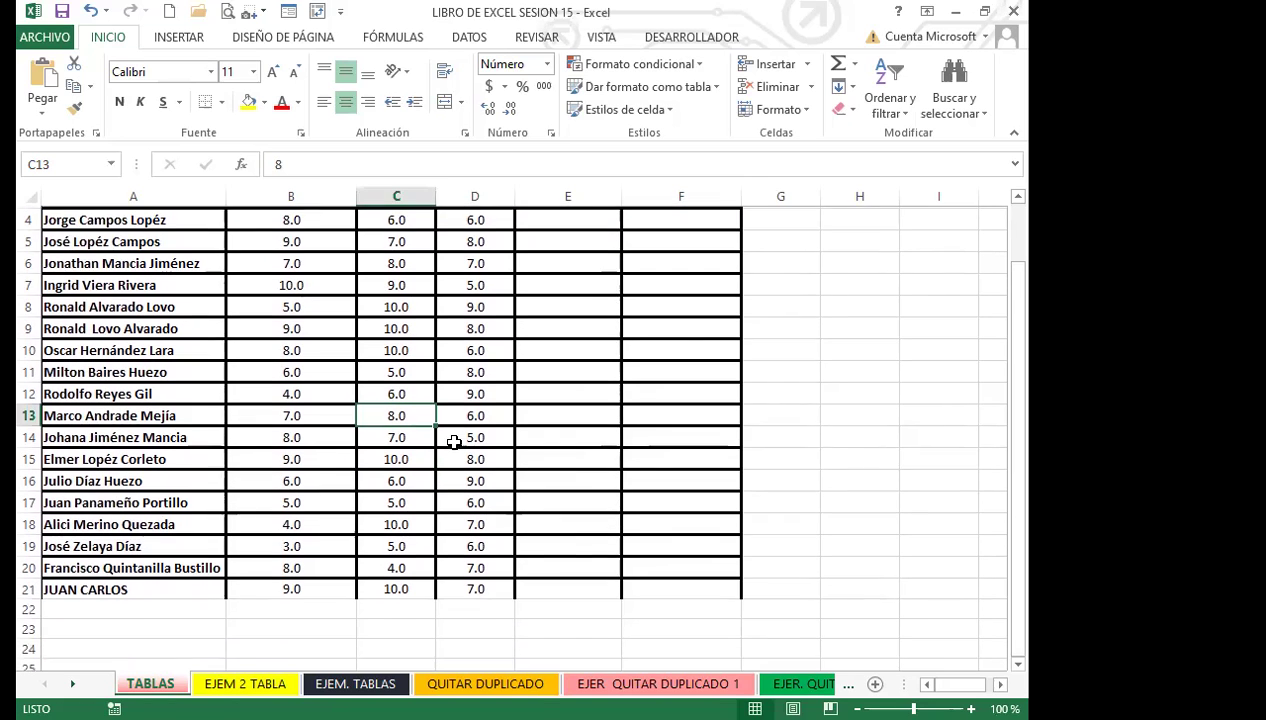
{"action": "scroll", "coordinate": [454, 441], "scroll_direction": "down", "scroll_amount": 2}
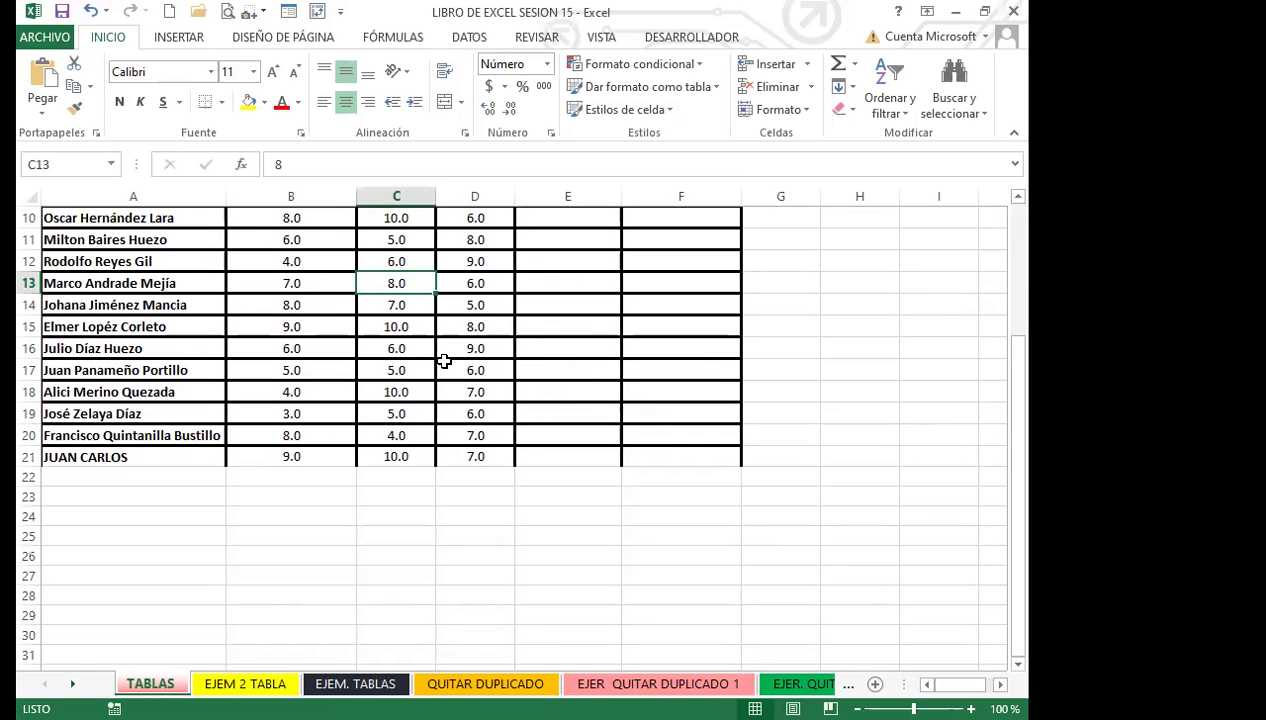
{"action": "scroll", "coordinate": [461, 434], "scroll_direction": "up", "scroll_amount": 1}
{"action": "scroll", "coordinate": [470, 450], "scroll_direction": "down", "scroll_amount": 2}
{"action": "scroll", "coordinate": [599, 444], "scroll_direction": "up", "scroll_amount": 3}
{"action": "scroll", "coordinate": [593, 350], "scroll_direction": "up", "scroll_amount": 1}
{"action": "scroll", "coordinate": [586, 350], "scroll_direction": "down", "scroll_amount": 1}
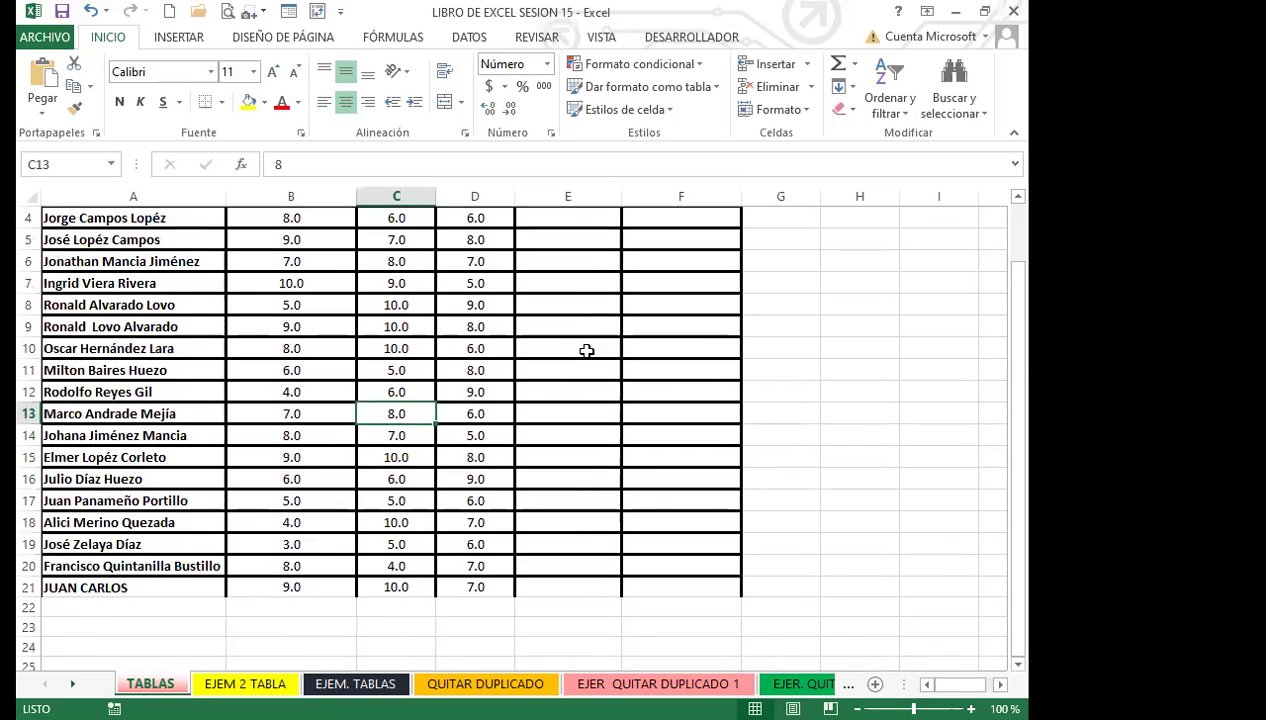
{"action": "scroll", "coordinate": [586, 350], "scroll_direction": "up", "scroll_amount": 1}
{"action": "left_click", "coordinate": [568, 239]}
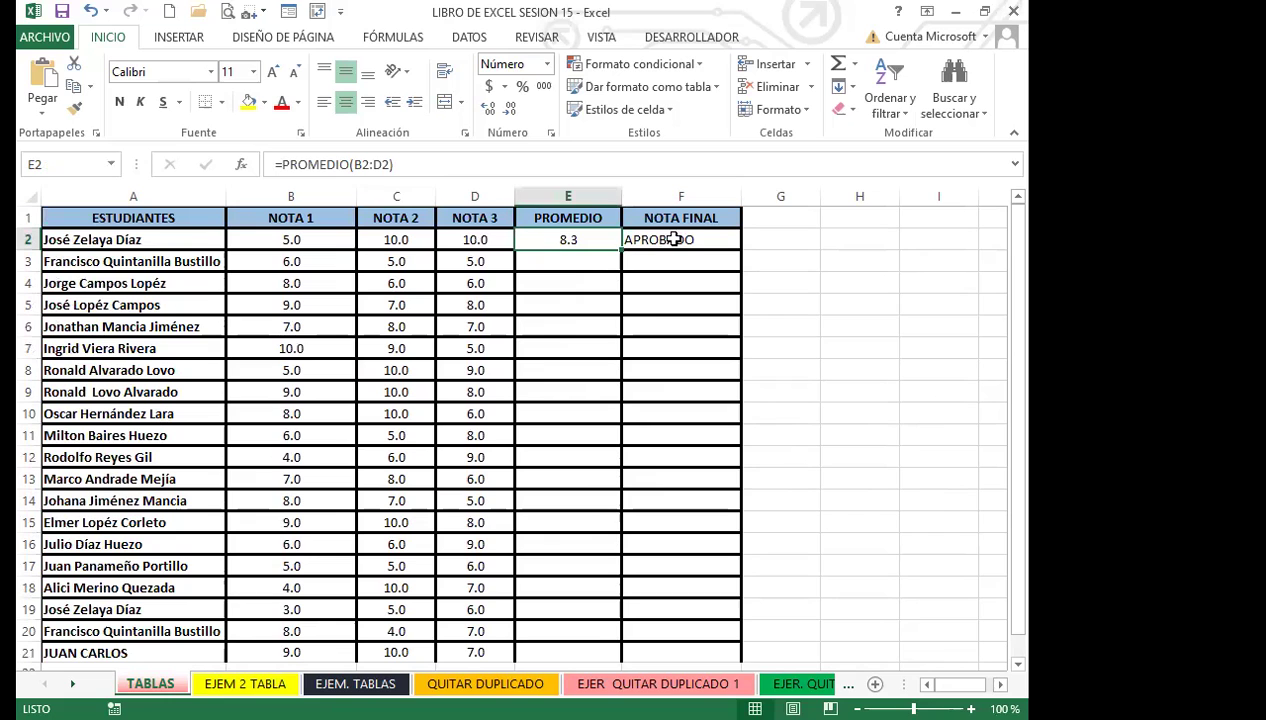
{"action": "left_click", "coordinate": [680, 239]}
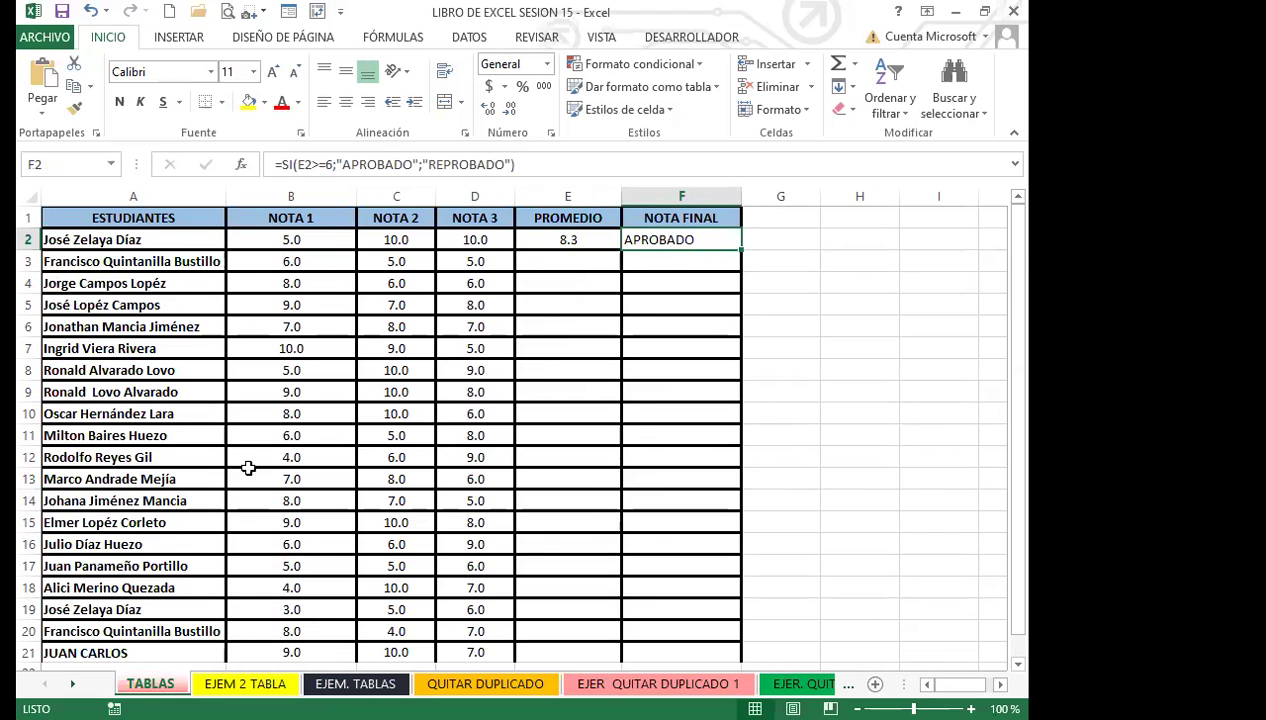
{"action": "scroll", "coordinate": [248, 467], "scroll_direction": "down", "scroll_amount": 2}
Enter another student's name in A22 with grades 9, 10 and 7.
{"action": "left_click", "coordinate": [133, 543]}
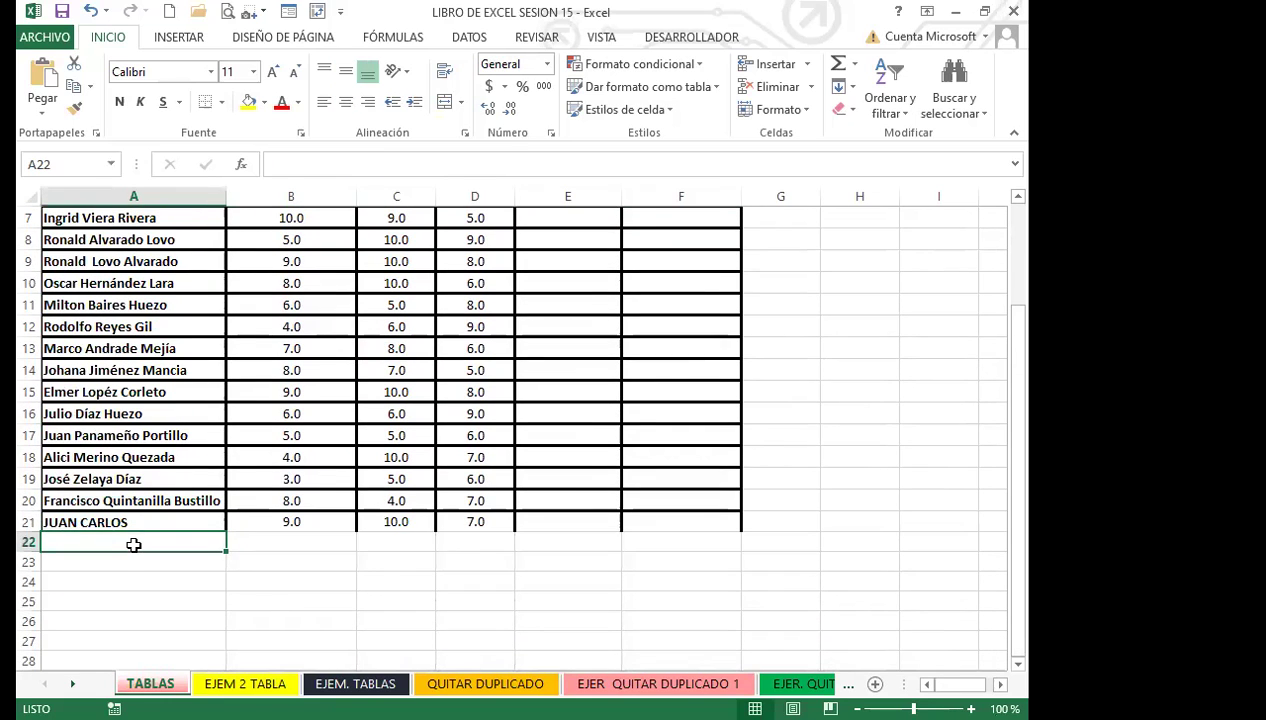
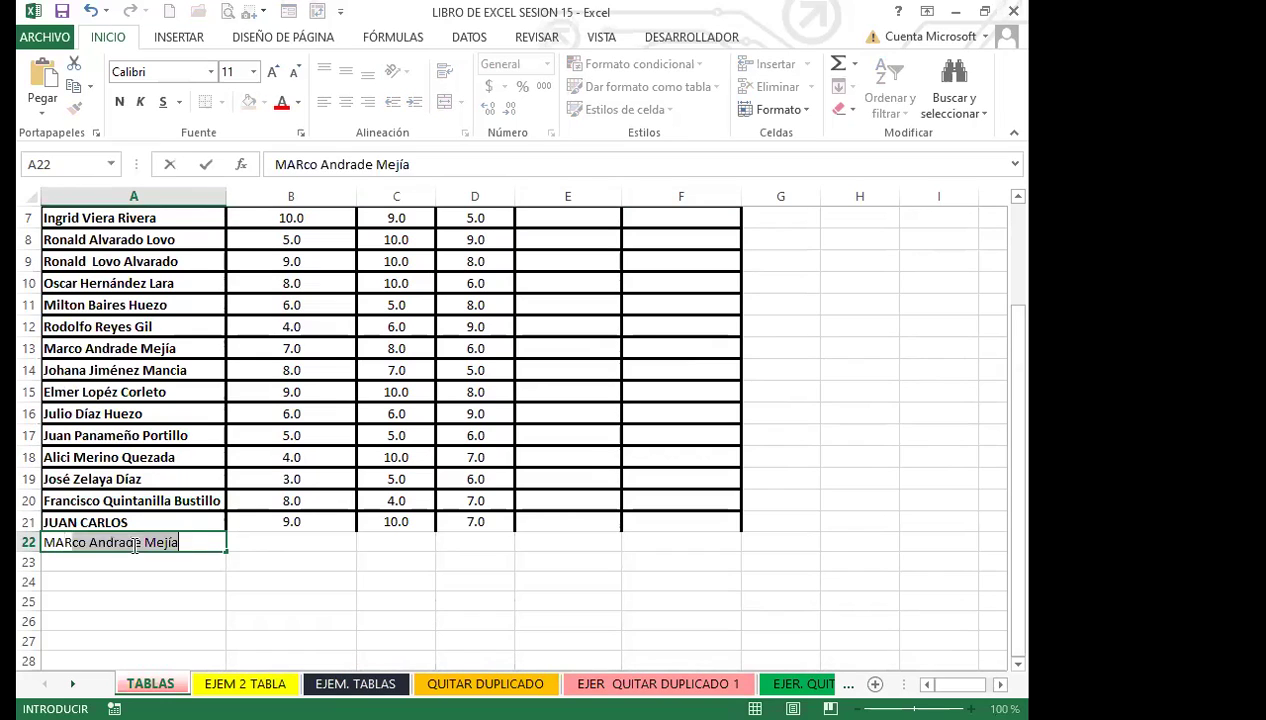
{"action": "key", "text": "Tab"}
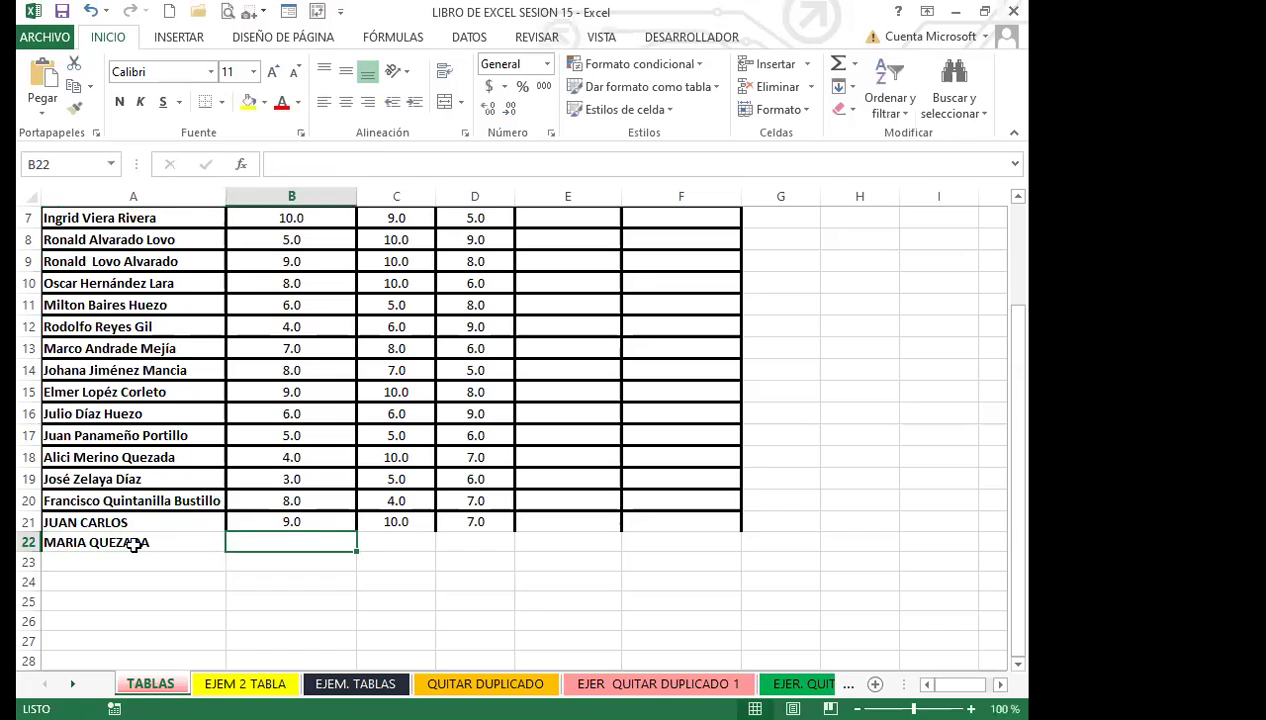
{"action": "type", "text": "9"}
{"action": "key", "text": "Tab"}
{"action": "type", "text": "10"}
{"action": "key", "text": "Tab"}
{"action": "type", "text": "7"}
{"action": "key", "text": "Tab"}
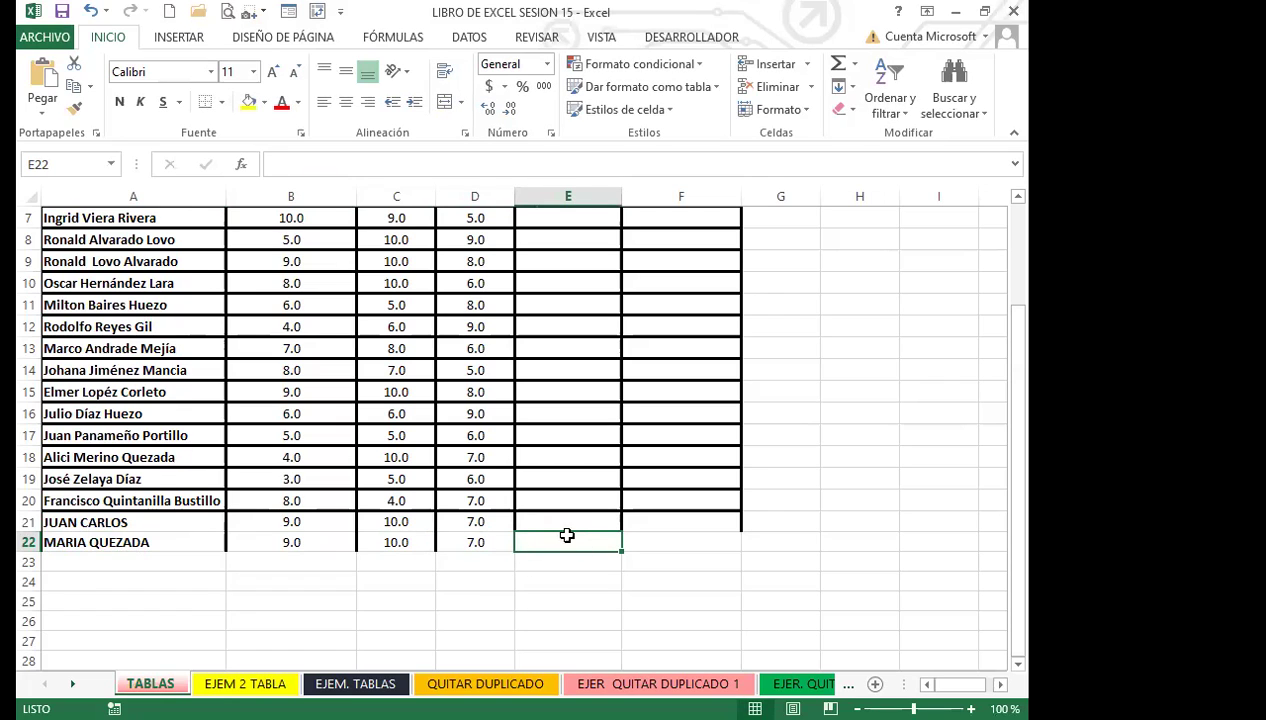
Inspect the E2 average and F2 pass/fail formulas and the empty PROMEDIO cells.
{"action": "scroll", "coordinate": [610, 490], "scroll_direction": "up", "scroll_amount": 2}
{"action": "left_click", "coordinate": [557, 241]}
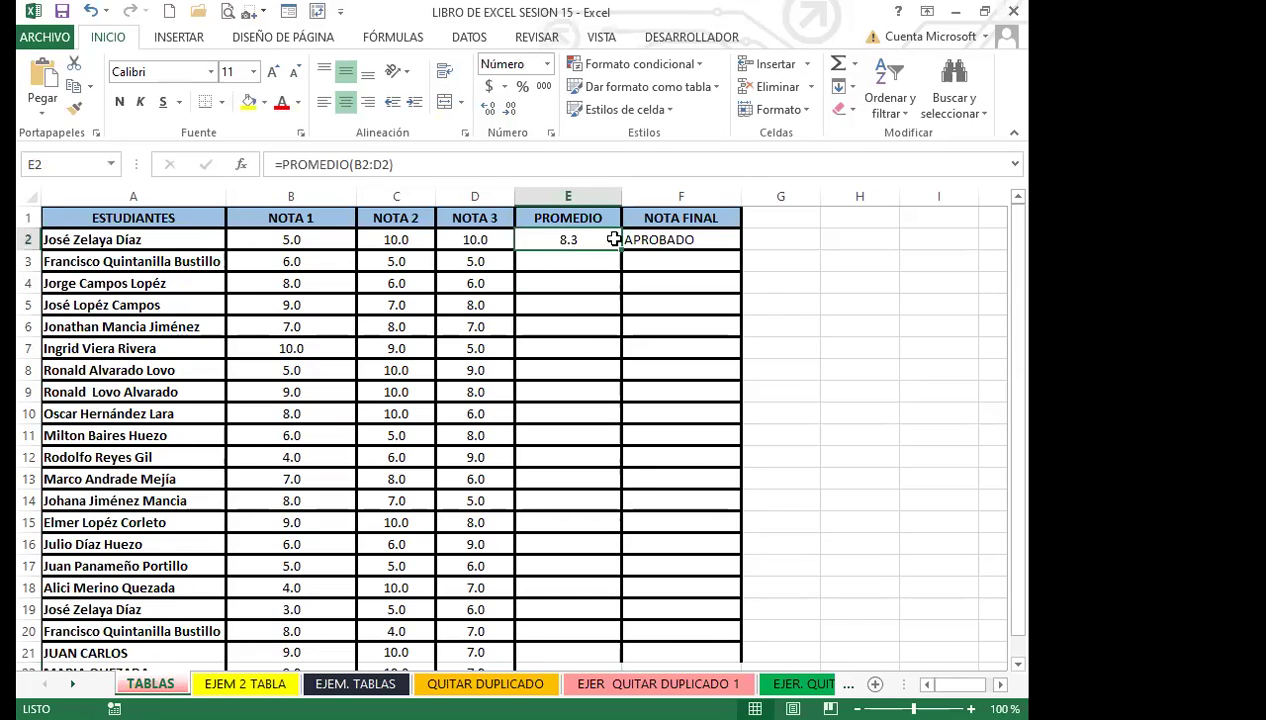
{"action": "left_click", "coordinate": [668, 245]}
{"action": "left_click", "coordinate": [553, 438]}
{"action": "scroll", "coordinate": [570, 500], "scroll_direction": "down", "scroll_amount": 4}
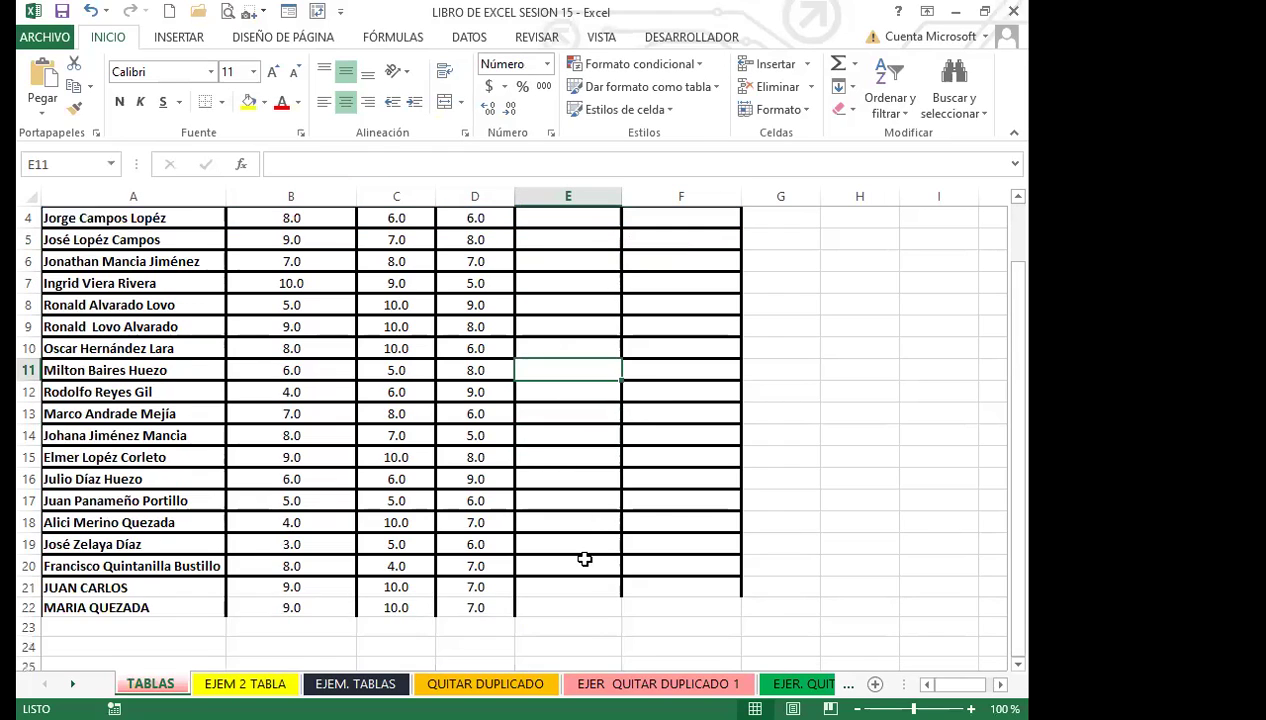
{"action": "left_click_drag", "start_coordinate": [475, 510], "coordinate": [396, 510]}
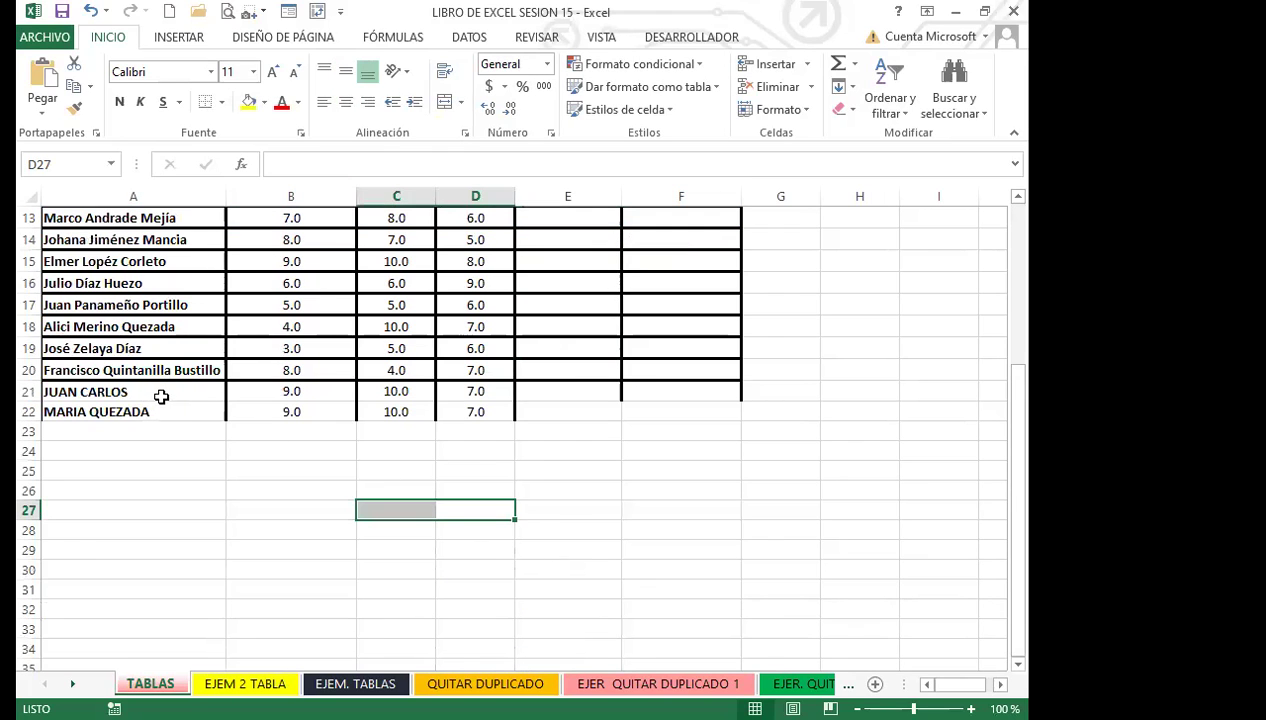
Compare rows 21–22 by selecting their names, grades, PROMEDIO and NOTA FINAL cells.
{"action": "left_click_drag", "start_coordinate": [164, 396], "coordinate": [172, 413]}
{"action": "left_click_drag", "start_coordinate": [305, 393], "coordinate": [303, 411]}
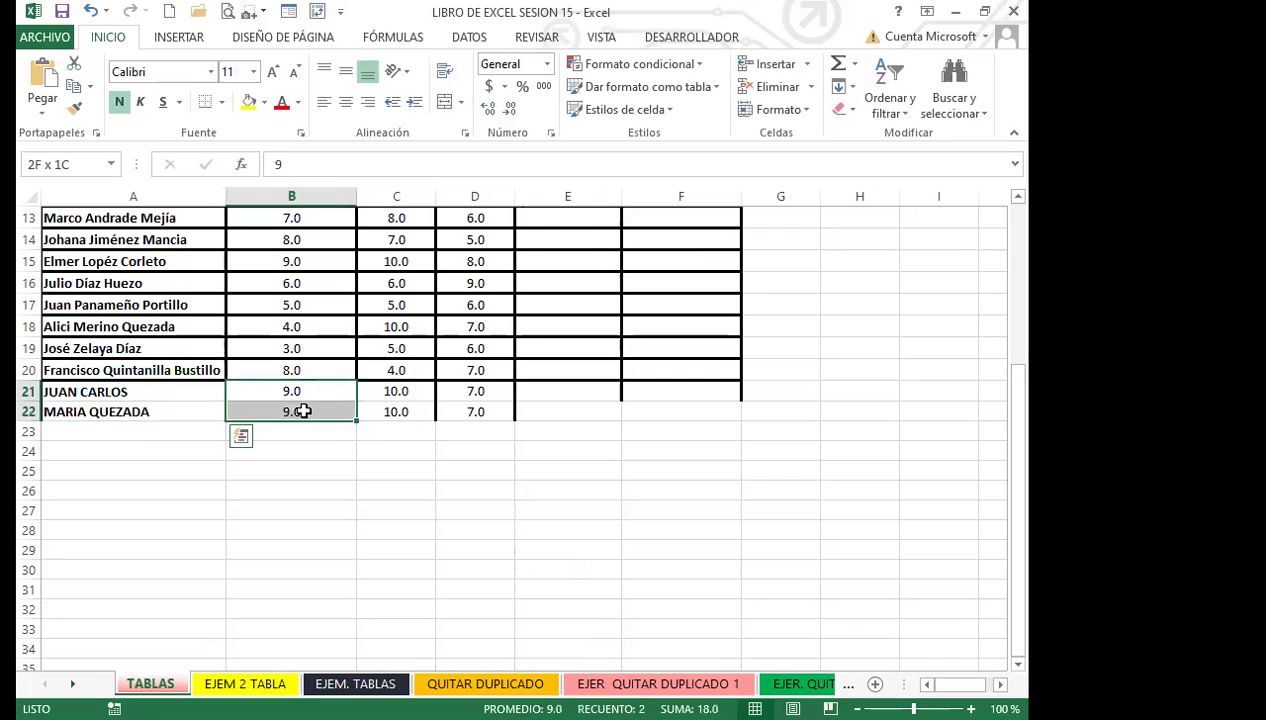
{"action": "left_click_drag", "start_coordinate": [390, 392], "coordinate": [387, 413]}
{"action": "left_click_drag", "start_coordinate": [472, 391], "coordinate": [464, 412]}
{"action": "left_click_drag", "start_coordinate": [560, 392], "coordinate": [559, 410]}
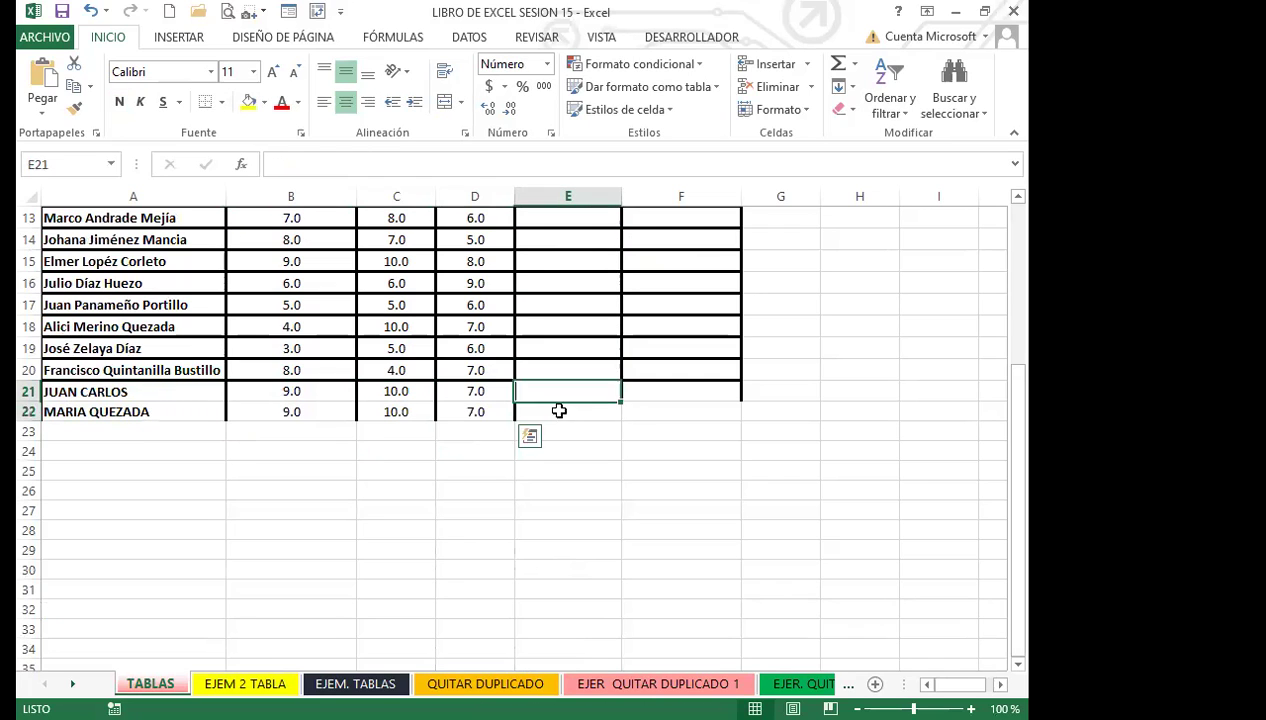
{"action": "left_click_drag", "start_coordinate": [653, 392], "coordinate": [655, 411]}
{"action": "left_click", "coordinate": [363, 405]}
{"action": "scroll", "coordinate": [368, 413], "scroll_direction": "up", "scroll_amount": 4}
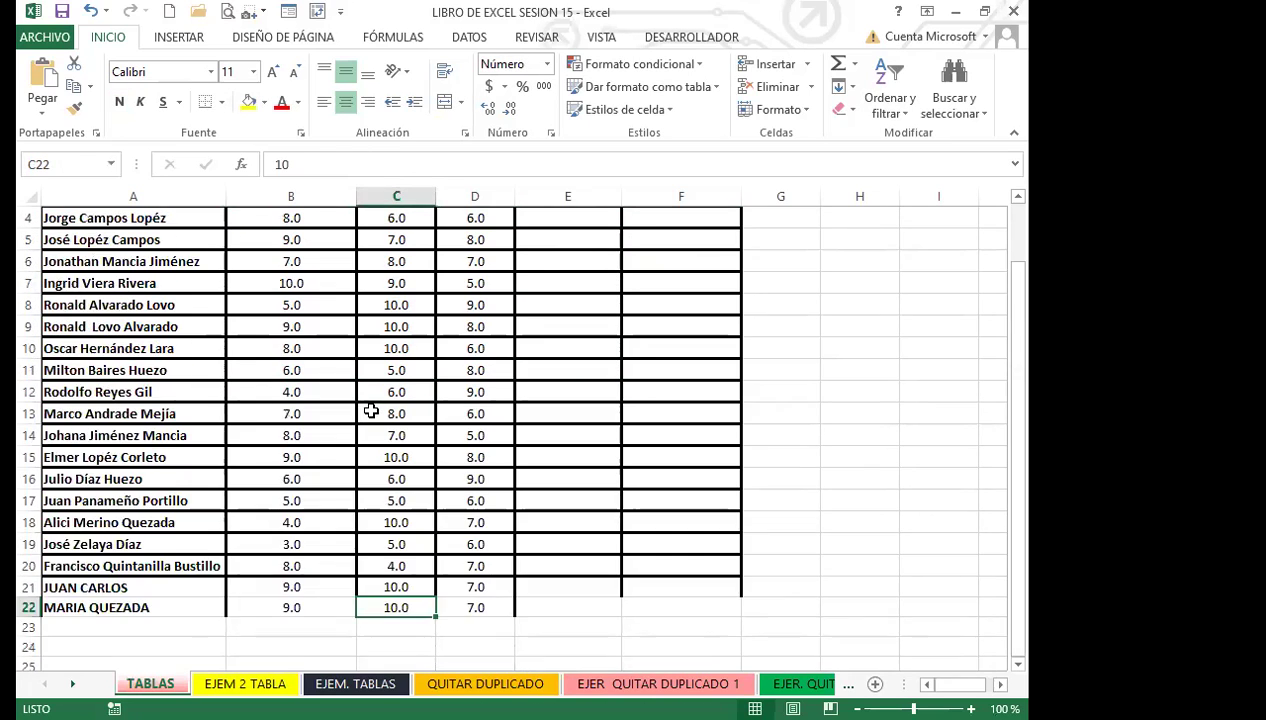
{"action": "left_click", "coordinate": [369, 435]}
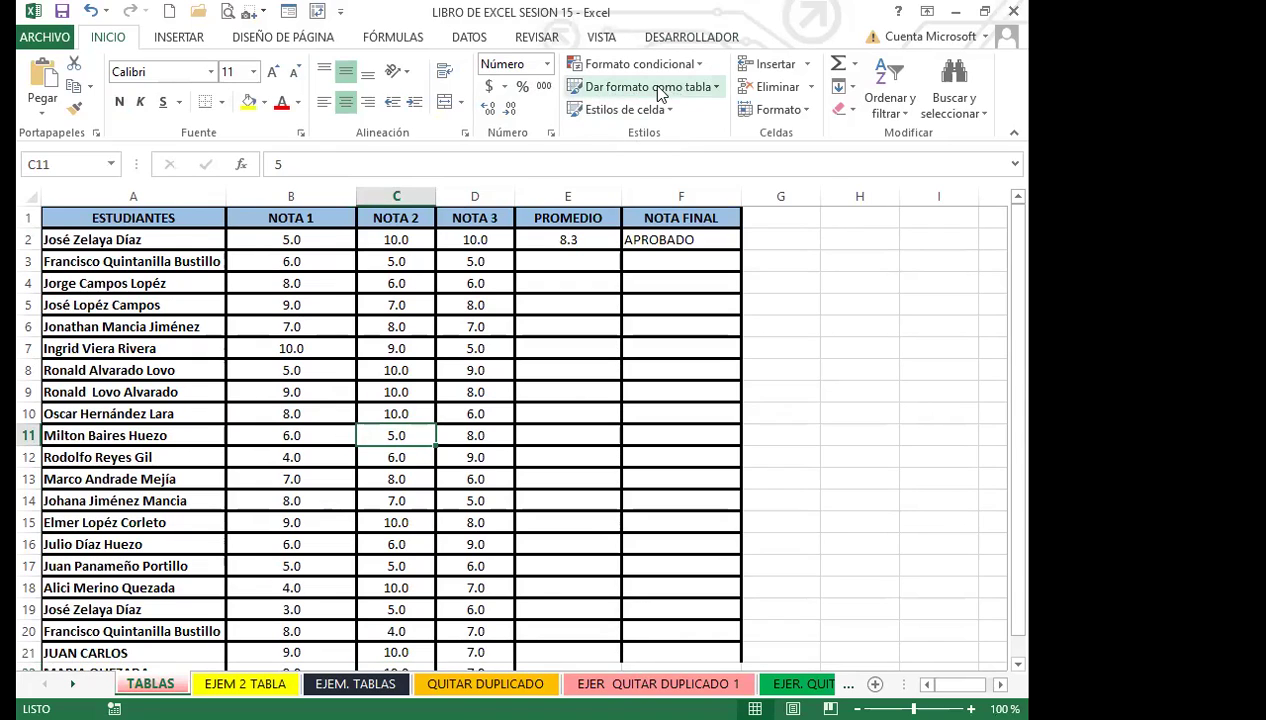
Format A1:F22 as a yellow Medio-style table with headers, creating Tabla1.
{"action": "left_click", "coordinate": [360, 366]}
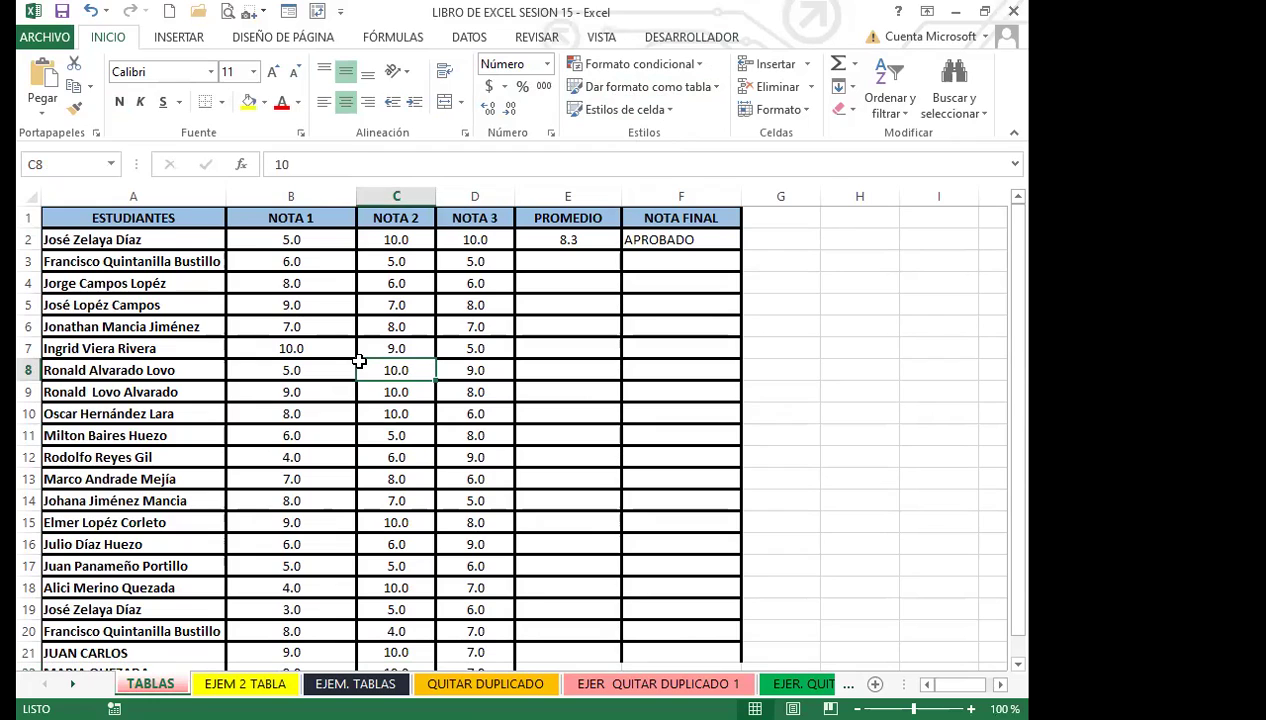
{"action": "left_click", "coordinate": [166, 34]}
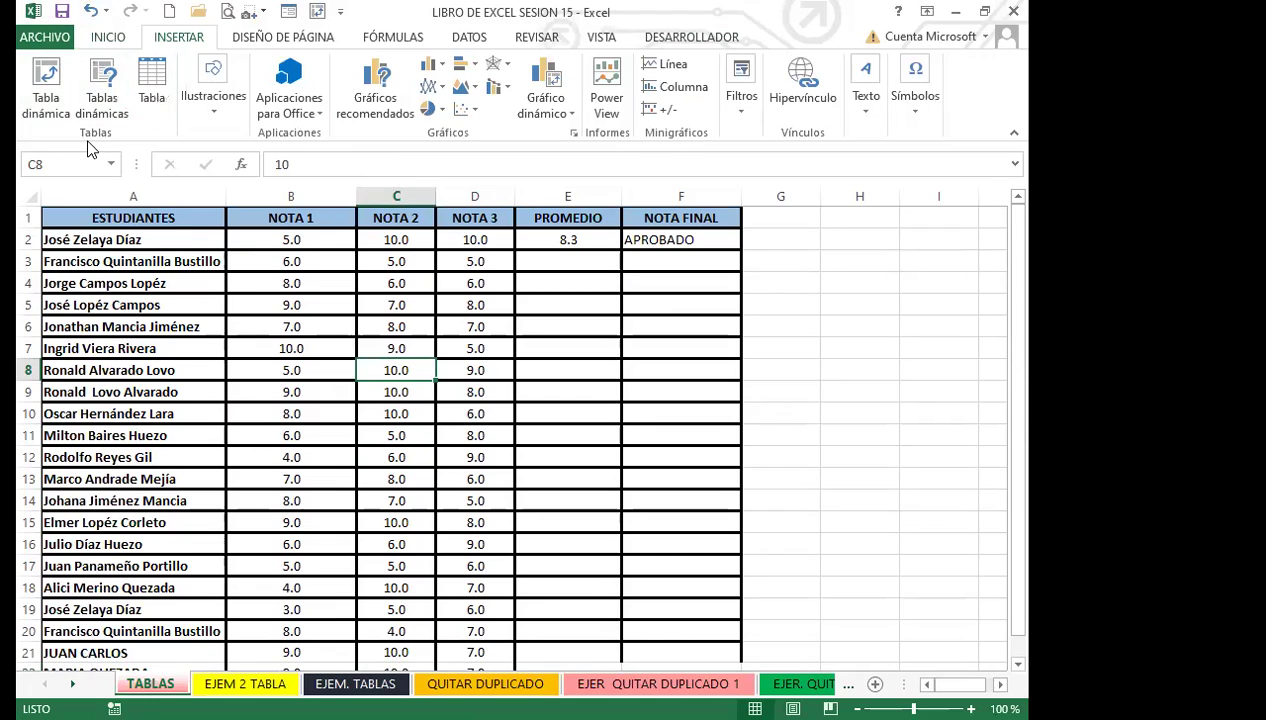
{"action": "left_click", "coordinate": [114, 310]}
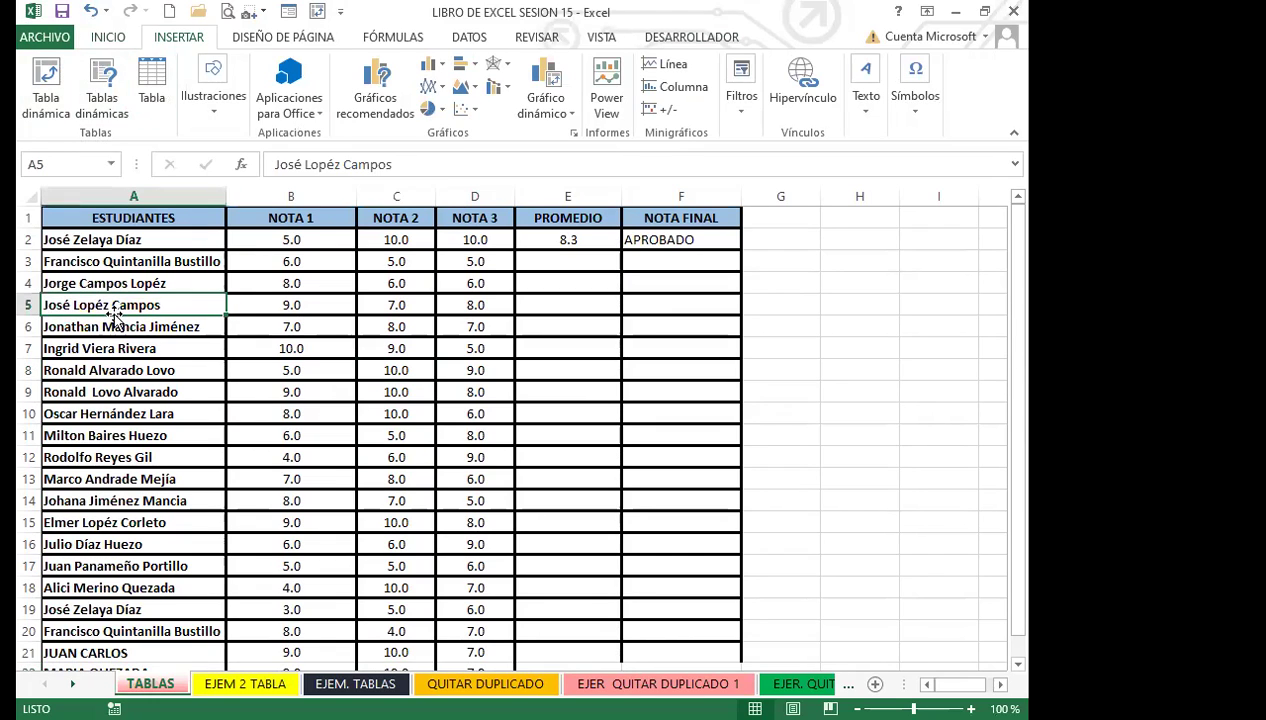
{"action": "left_click", "coordinate": [110, 40]}
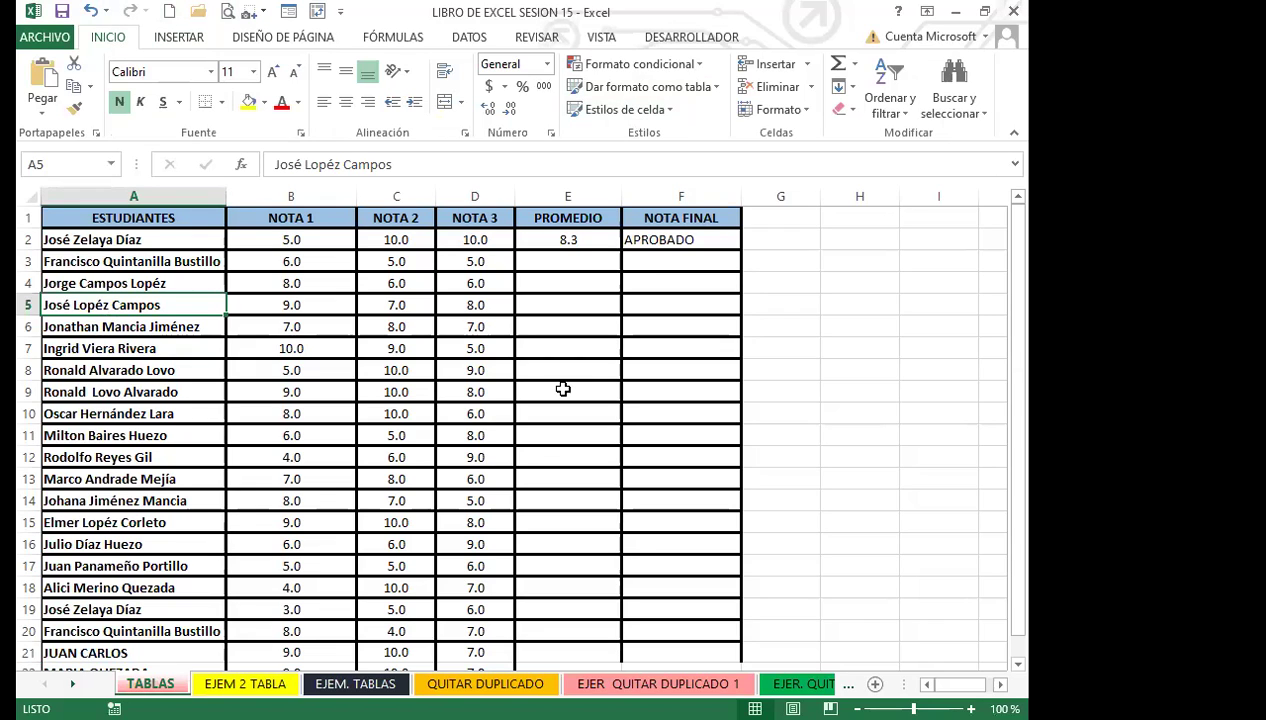
{"action": "left_click", "coordinate": [375, 397]}
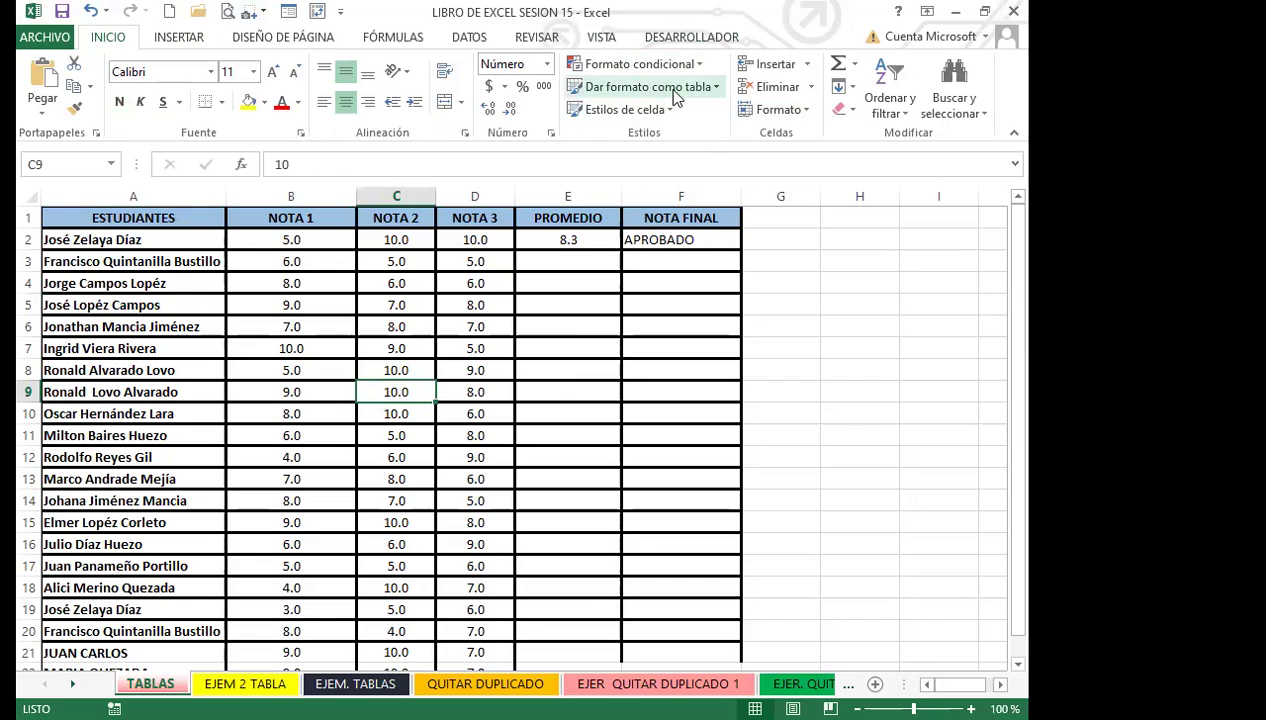
{"action": "left_click", "coordinate": [721, 90]}
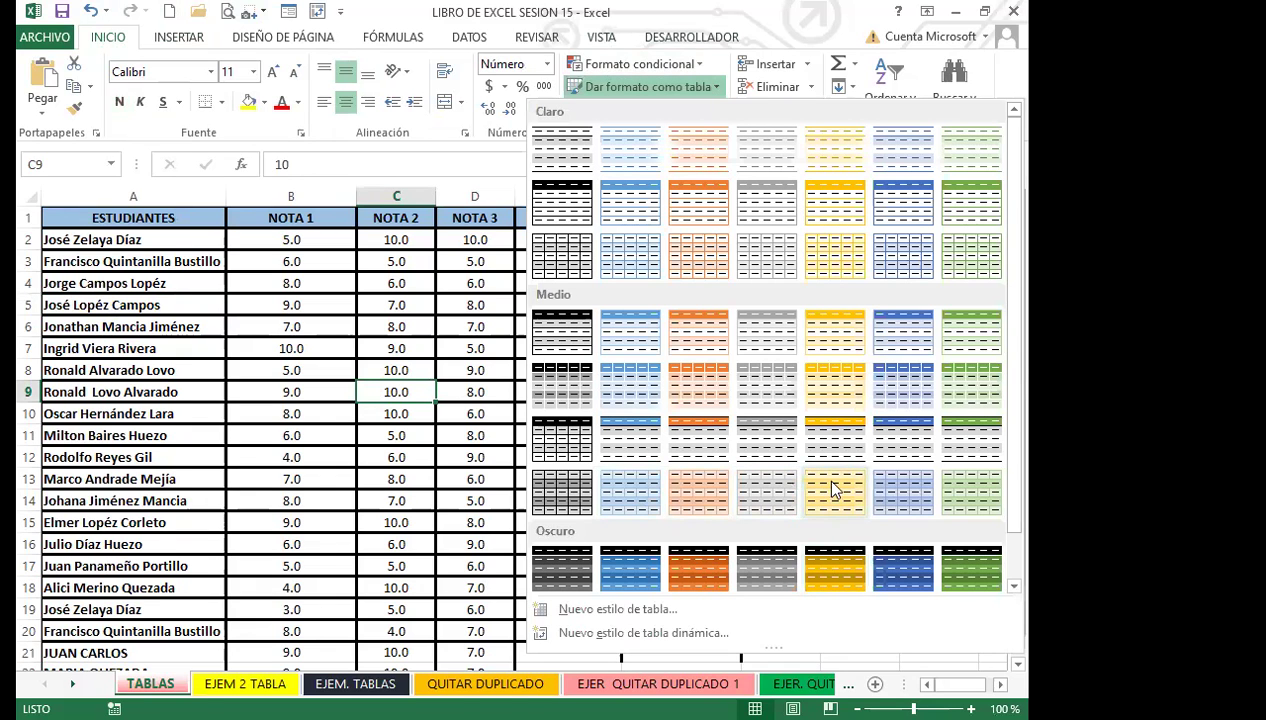
{"action": "left_click", "coordinate": [832, 484]}
{"action": "left_click", "coordinate": [411, 456]}
{"action": "left_click", "coordinate": [410, 456]}
{"action": "scroll", "coordinate": [448, 497], "scroll_direction": "down", "scroll_amount": 2}
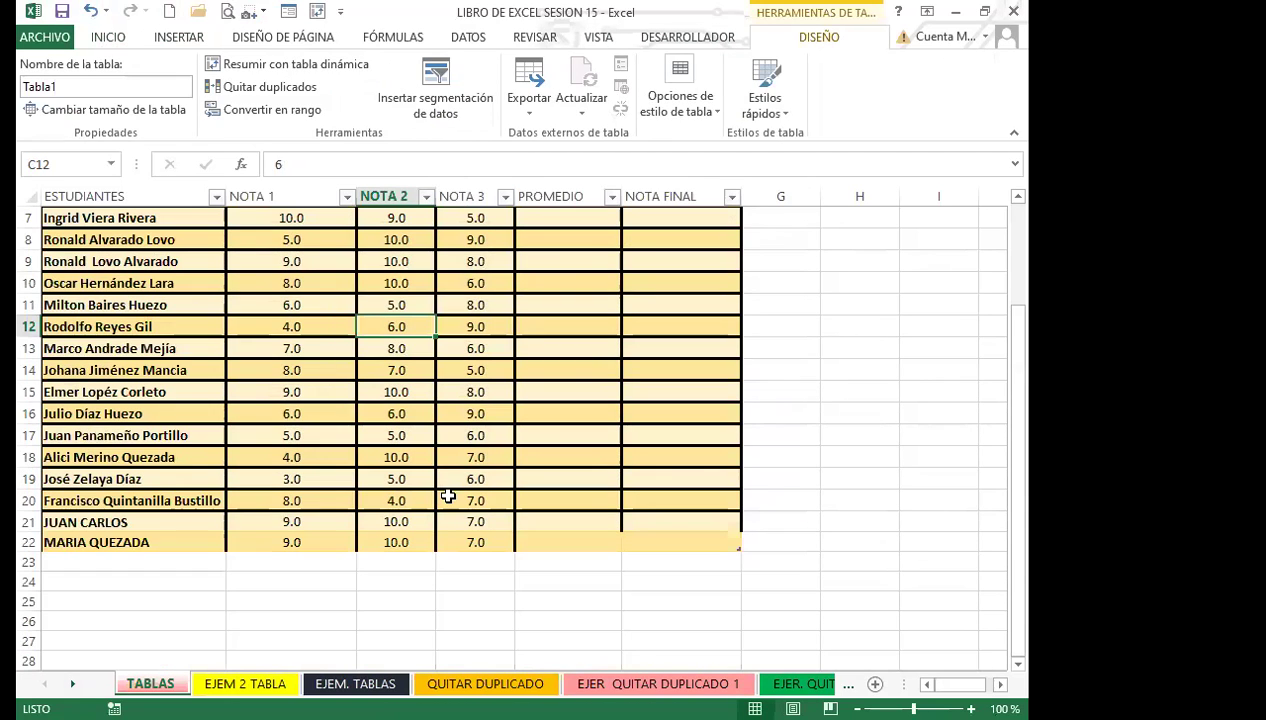
{"action": "scroll", "coordinate": [448, 497], "scroll_direction": "up", "scroll_amount": 2}
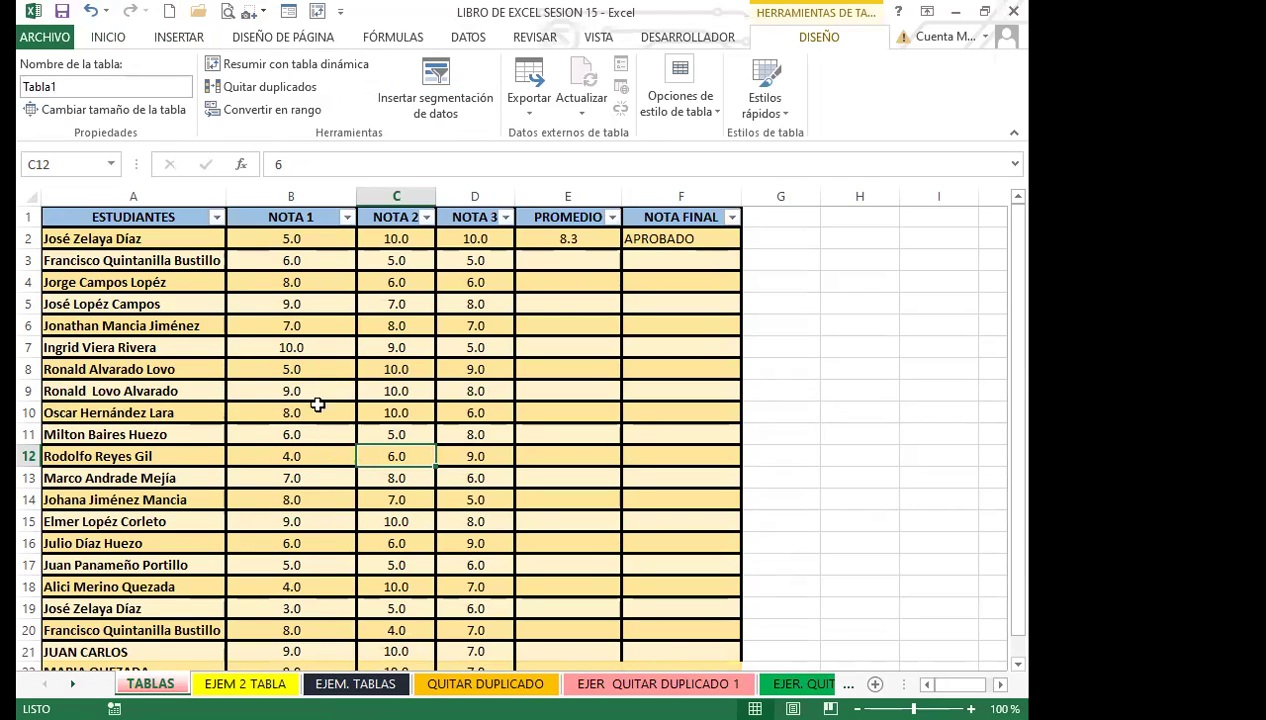
Fill the E2 average and F2 pass/fail formulas down to row 22.
{"action": "left_click", "coordinate": [568, 238]}
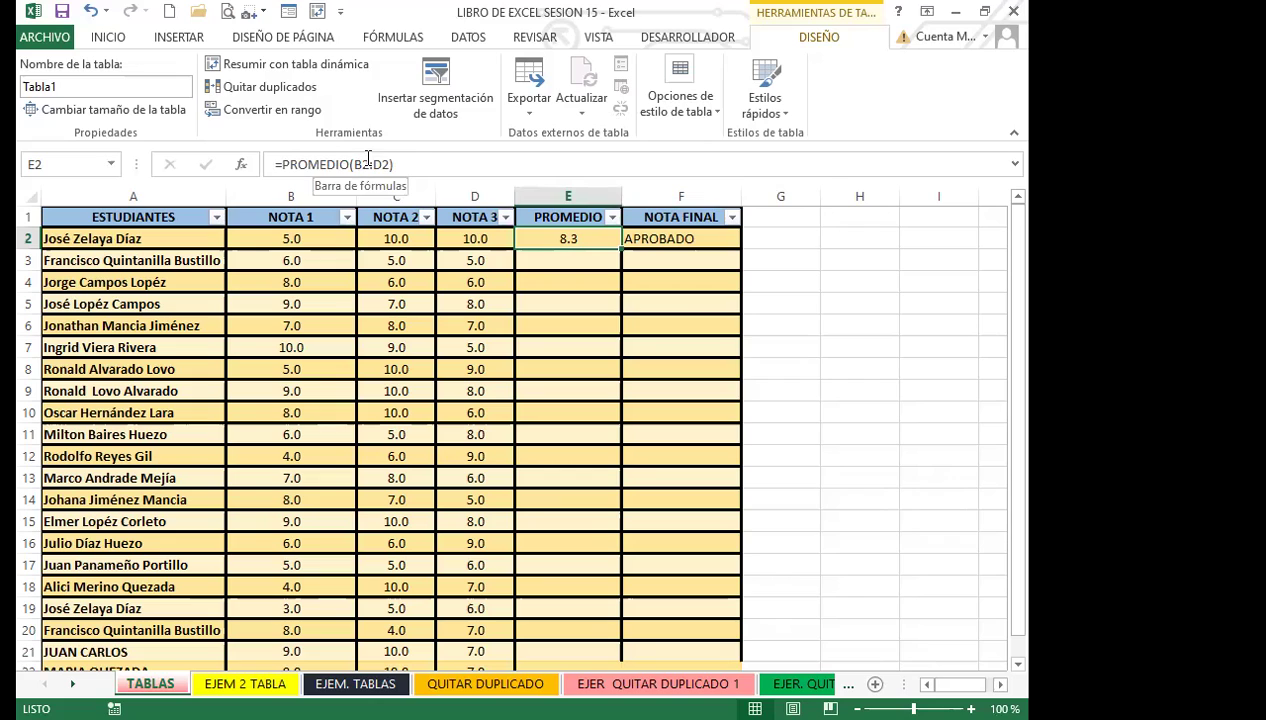
{"action": "key", "text": "Right"}
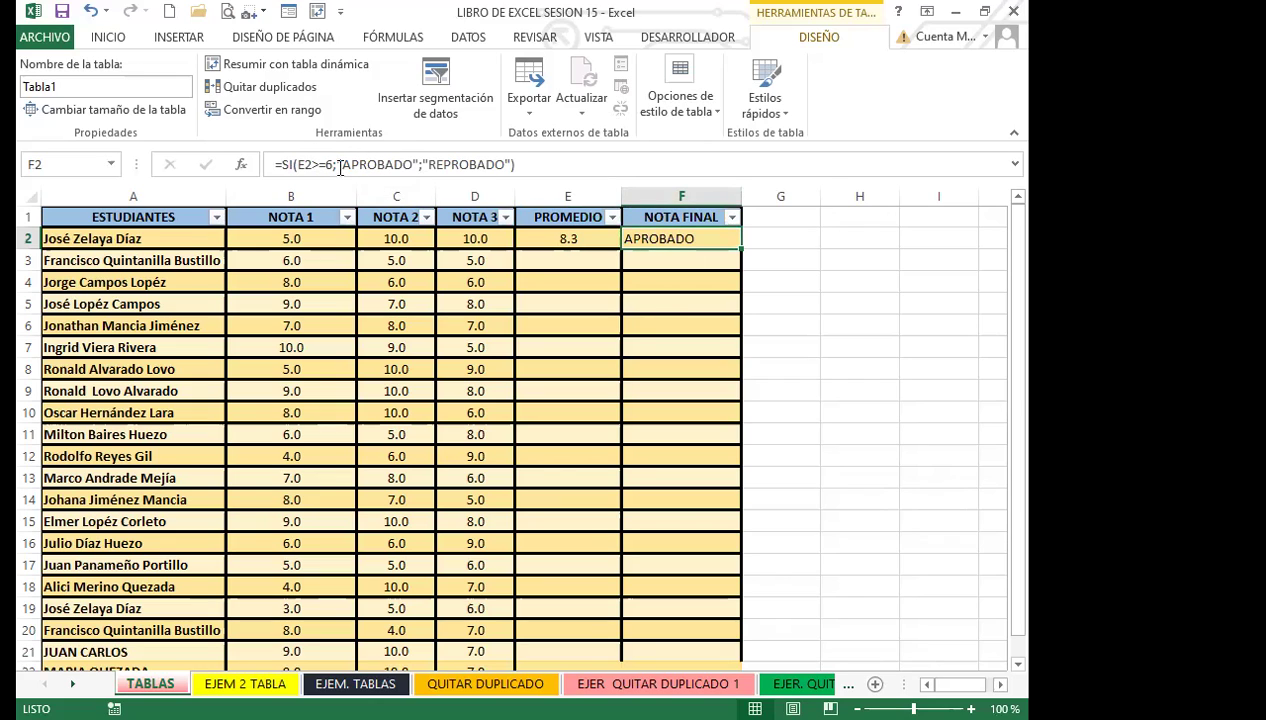
{"action": "left_click", "coordinate": [549, 236]}
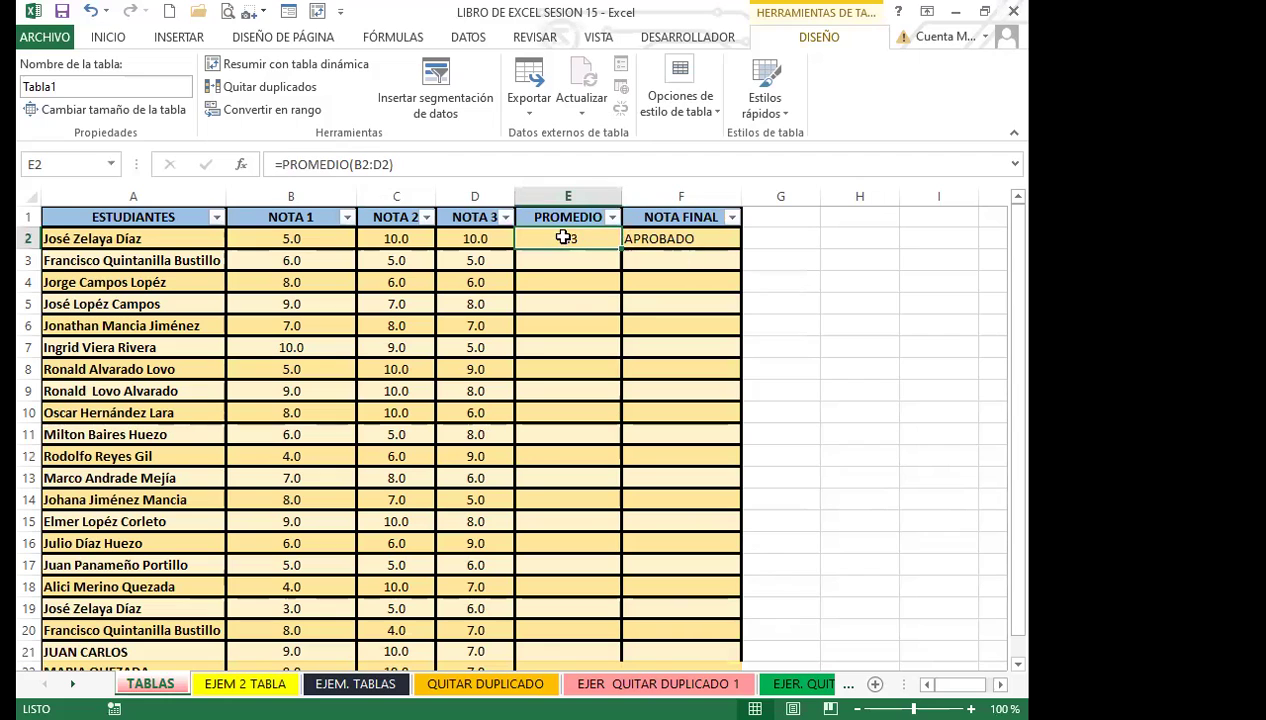
{"action": "left_click_drag", "start_coordinate": [620, 250], "coordinate": [577, 548]}
{"action": "scroll", "coordinate": [653, 398], "scroll_direction": "up", "scroll_amount": 2}
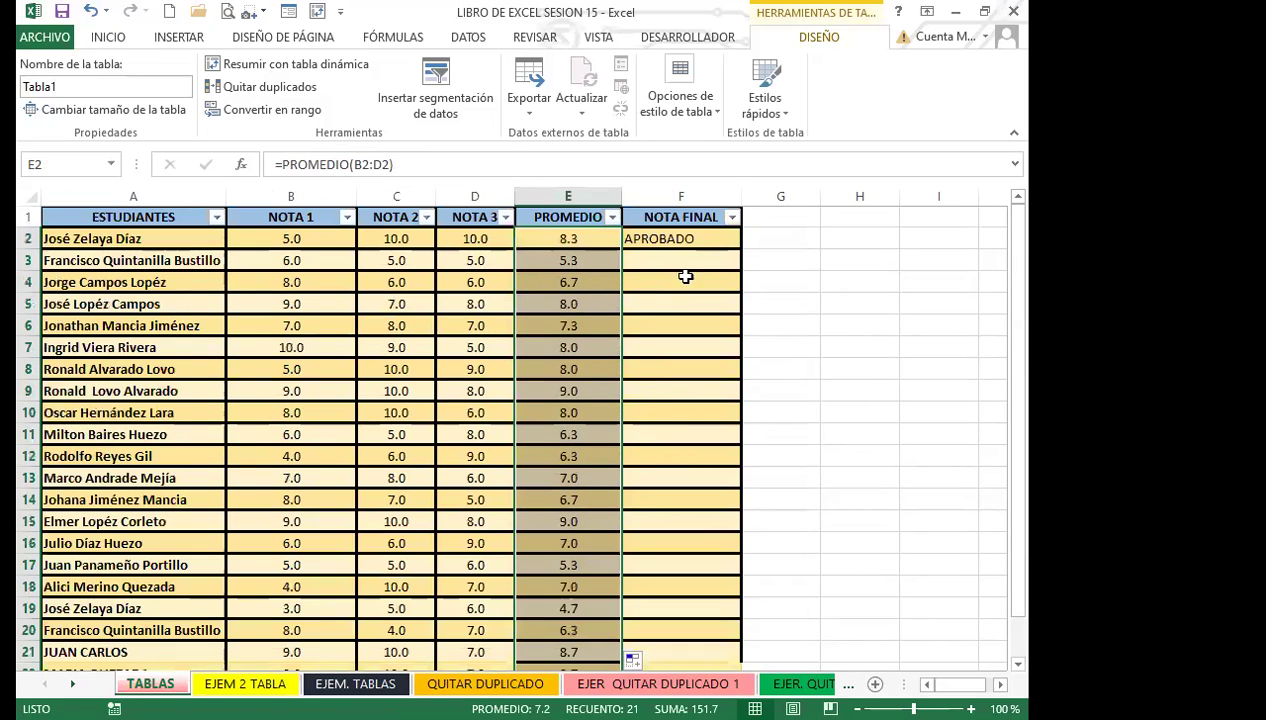
{"action": "left_click", "coordinate": [681, 233]}
{"action": "left_click_drag", "start_coordinate": [736, 251], "coordinate": [687, 609]}
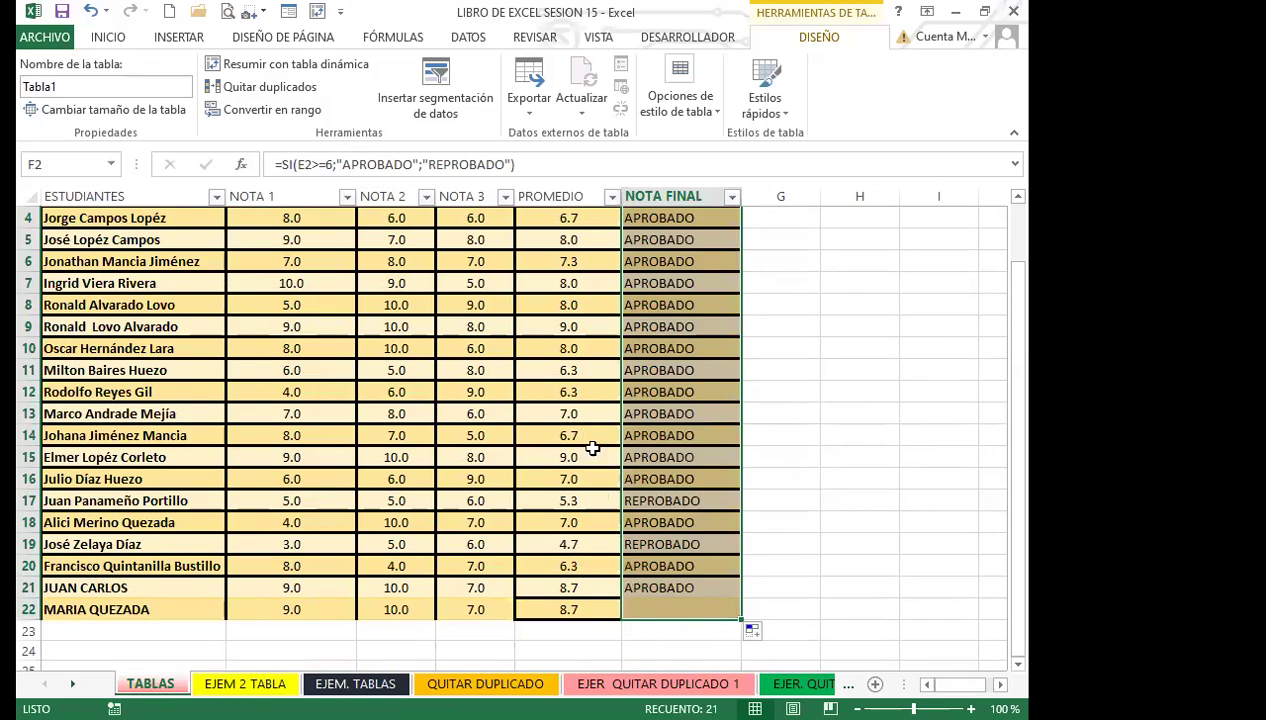
{"action": "left_click", "coordinate": [560, 435]}
Check the copied formulas in E4, F5, E8, F8, E16, F21 and E18.
{"action": "scroll", "coordinate": [553, 351], "scroll_direction": "up", "scroll_amount": 1}
{"action": "left_click", "coordinate": [557, 284]}
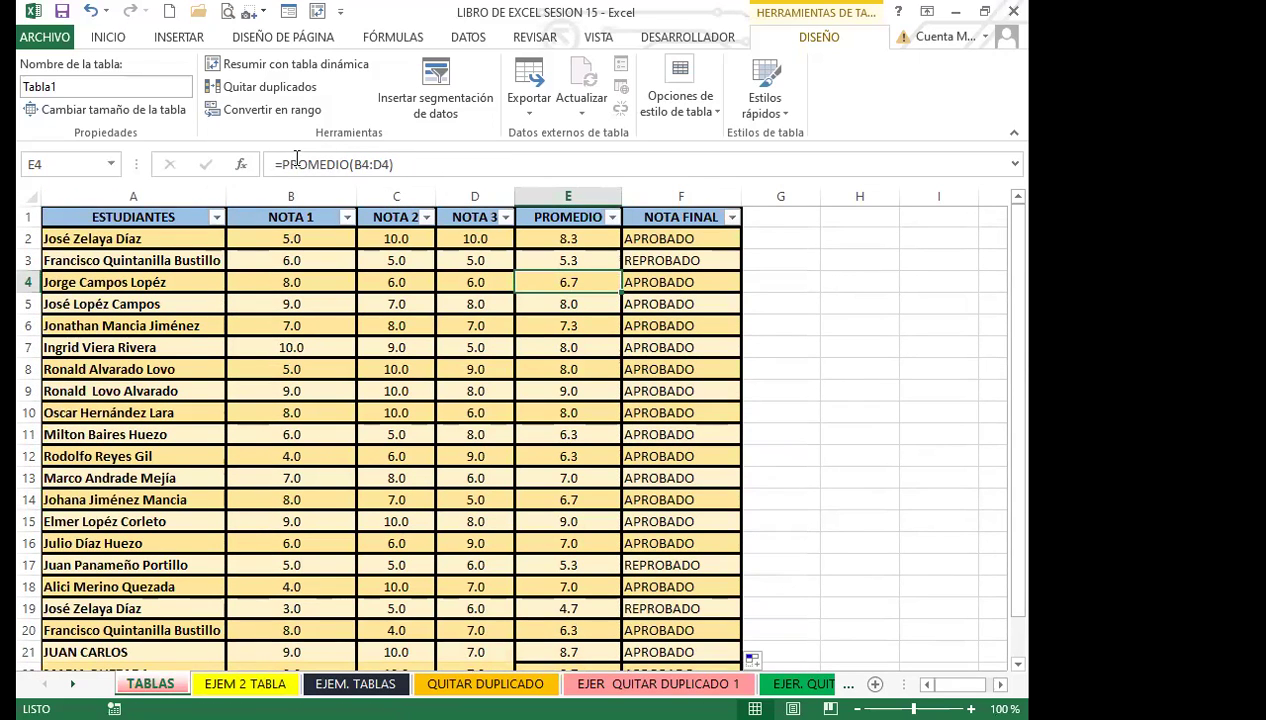
{"action": "left_click", "coordinate": [682, 306]}
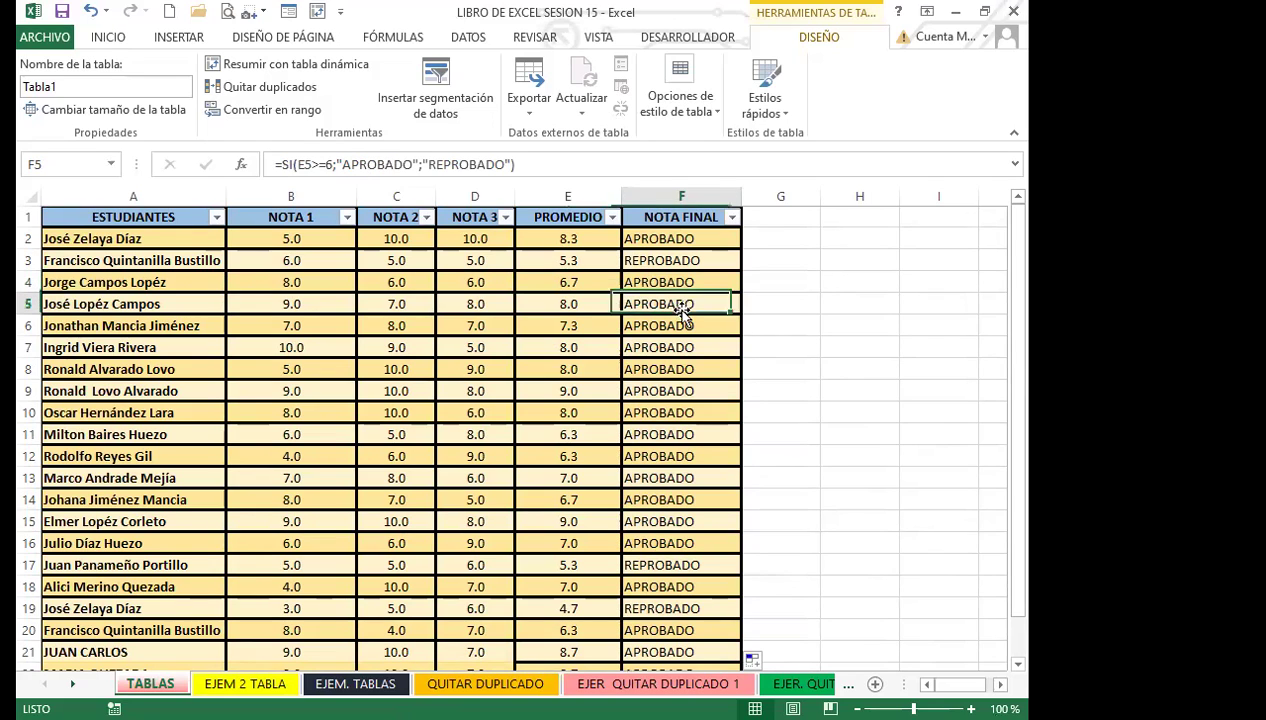
{"action": "left_click", "coordinate": [568, 366]}
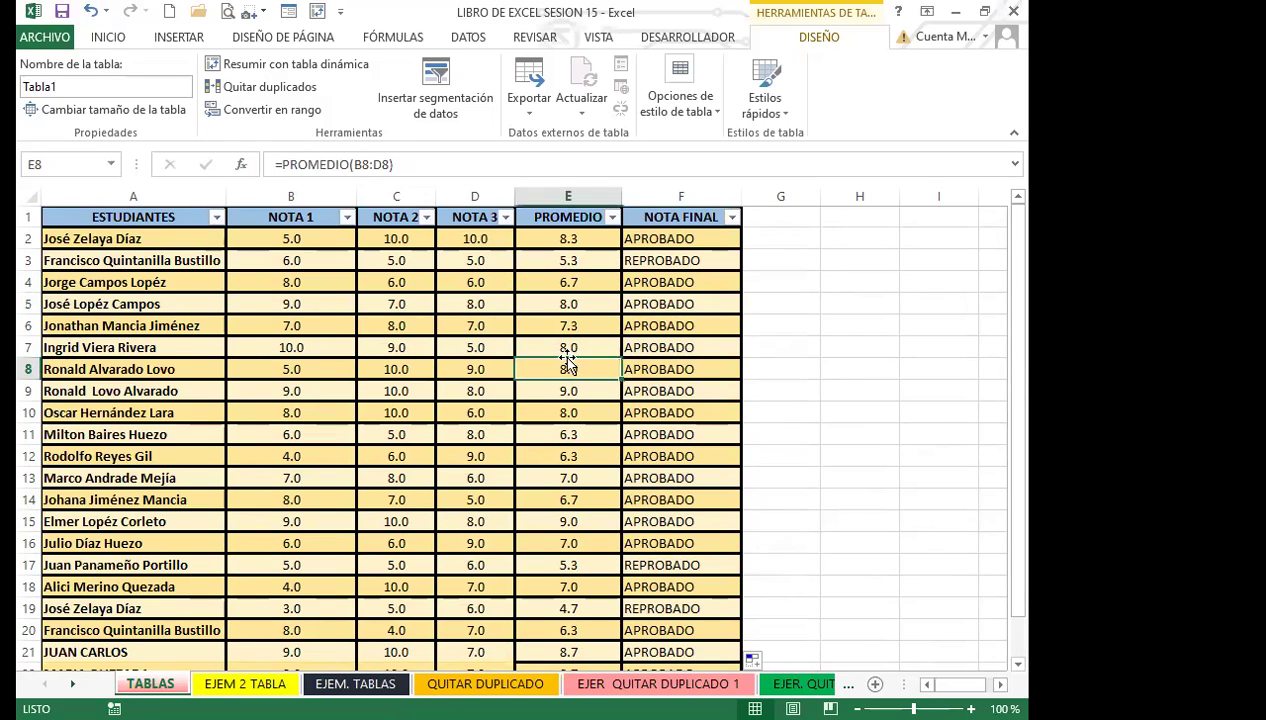
{"action": "left_click", "coordinate": [678, 371]}
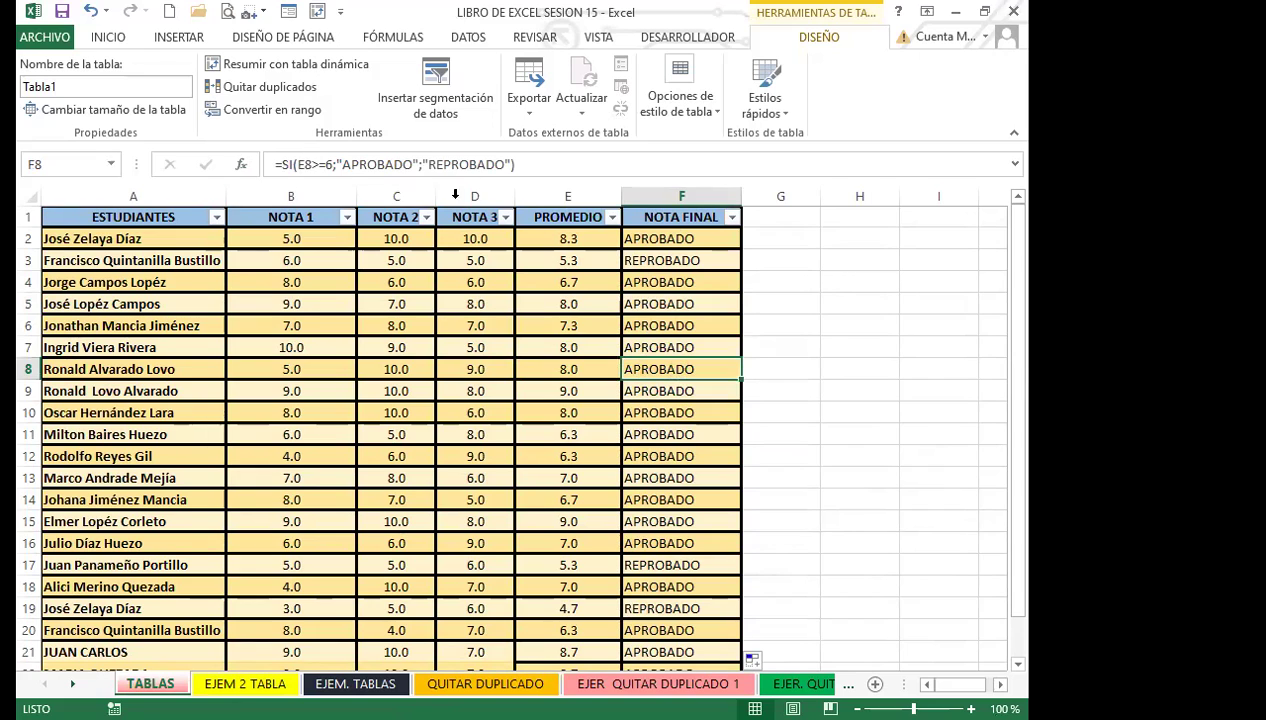
{"action": "left_click", "coordinate": [550, 535]}
{"action": "scroll", "coordinate": [552, 535], "scroll_direction": "down", "scroll_amount": 2}
{"action": "left_click", "coordinate": [686, 533]}
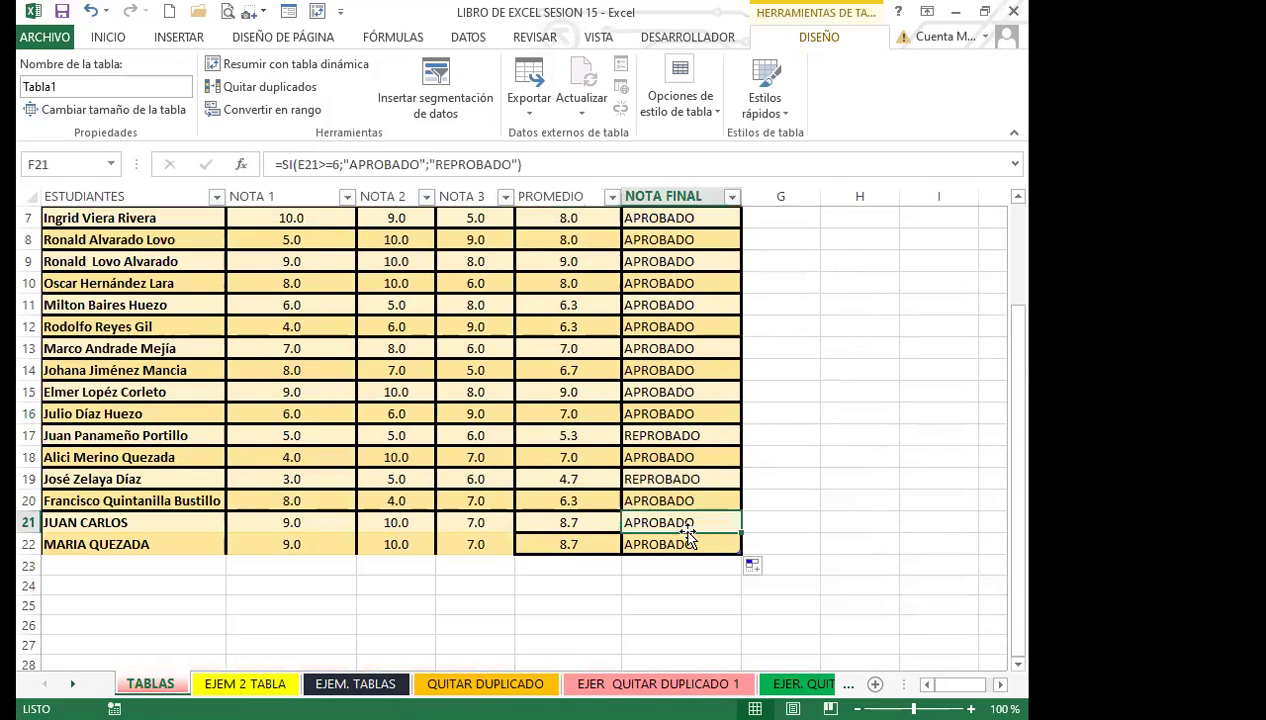
{"action": "left_click", "coordinate": [297, 165]}
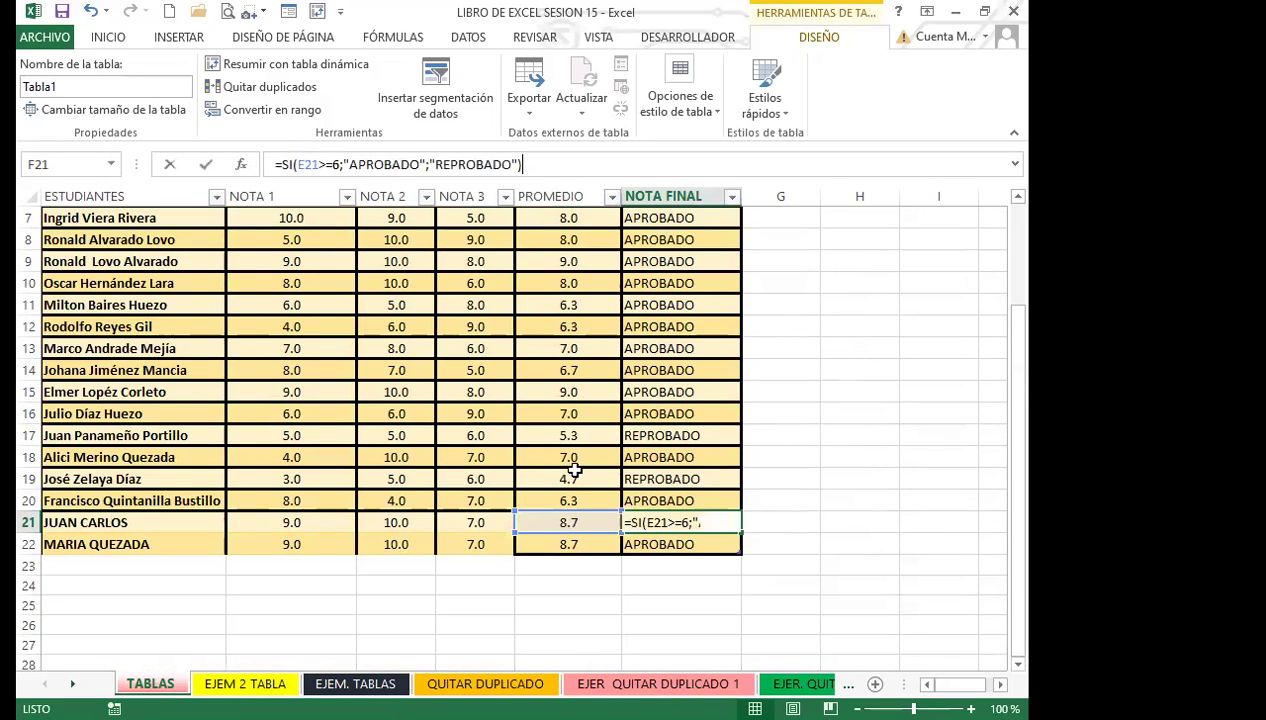
{"action": "left_click", "coordinate": [570, 452]}
{"action": "scroll", "coordinate": [495, 420], "scroll_direction": "up", "scroll_amount": 1}
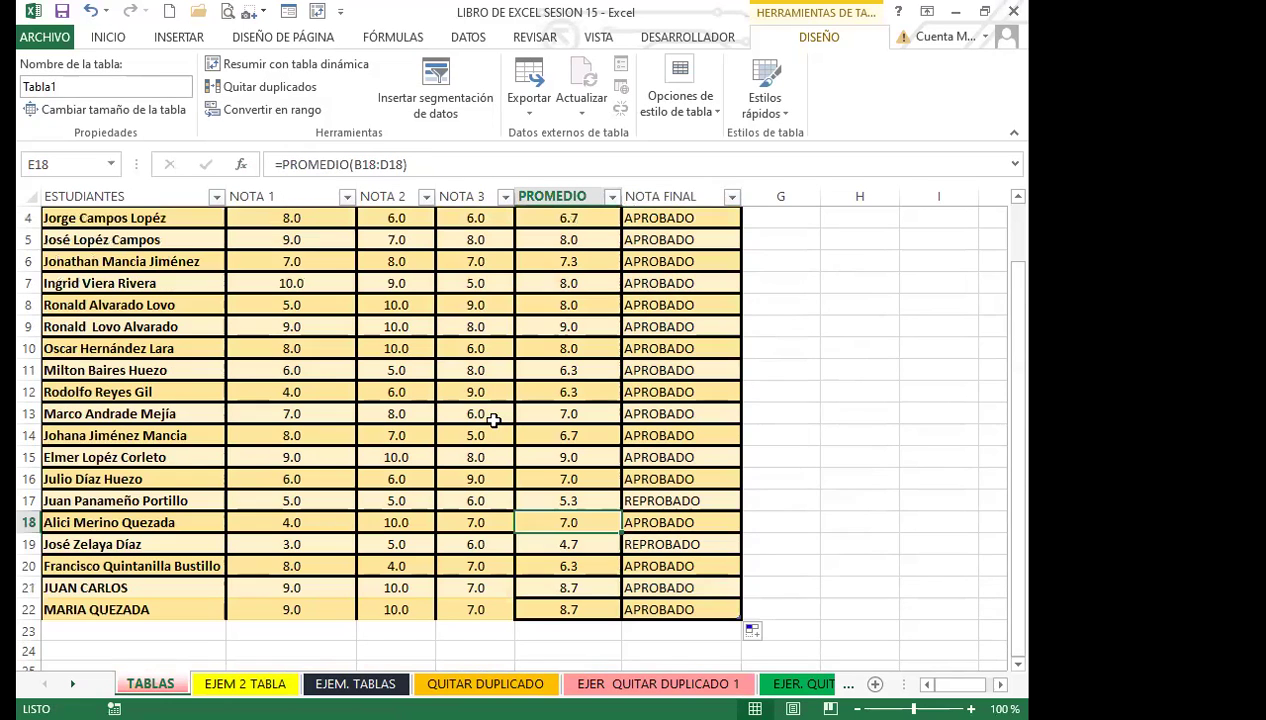
{"action": "scroll", "coordinate": [493, 421], "scroll_direction": "up", "scroll_amount": 1}
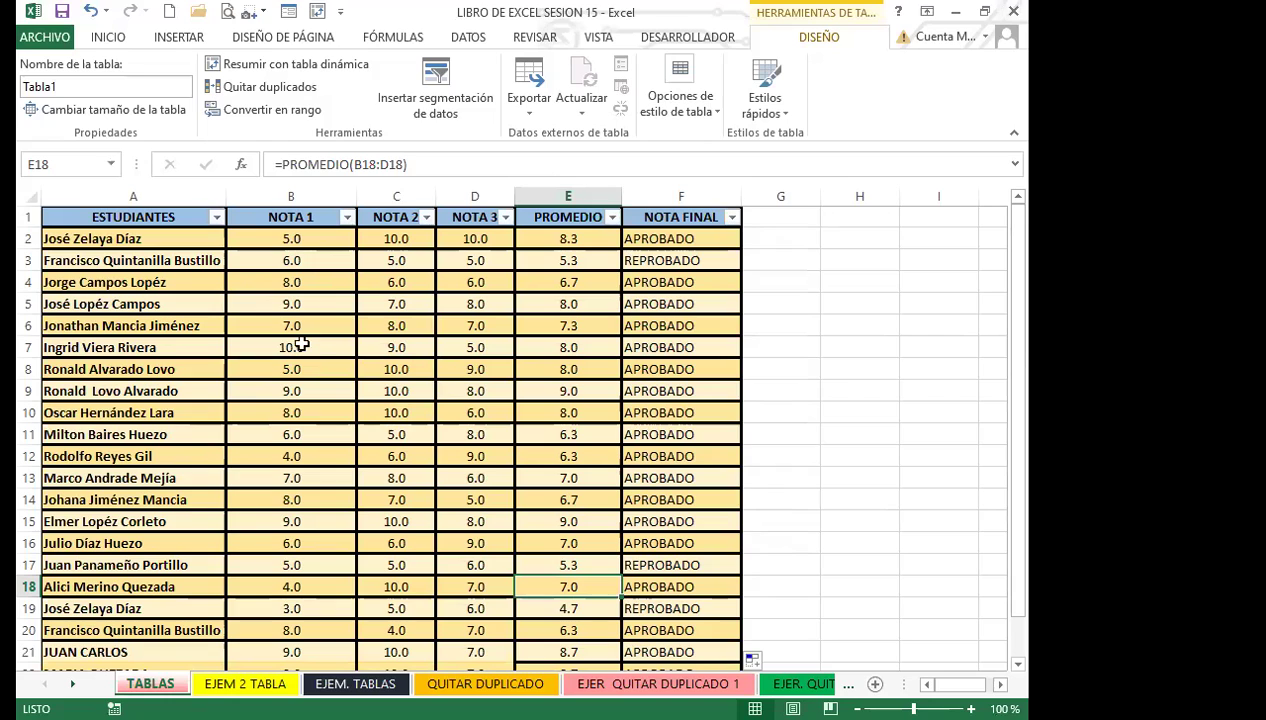
Remove the filter buttons from Tabla1's header row with Ctrl+Shift+L.
{"action": "left_click", "coordinate": [106, 37]}
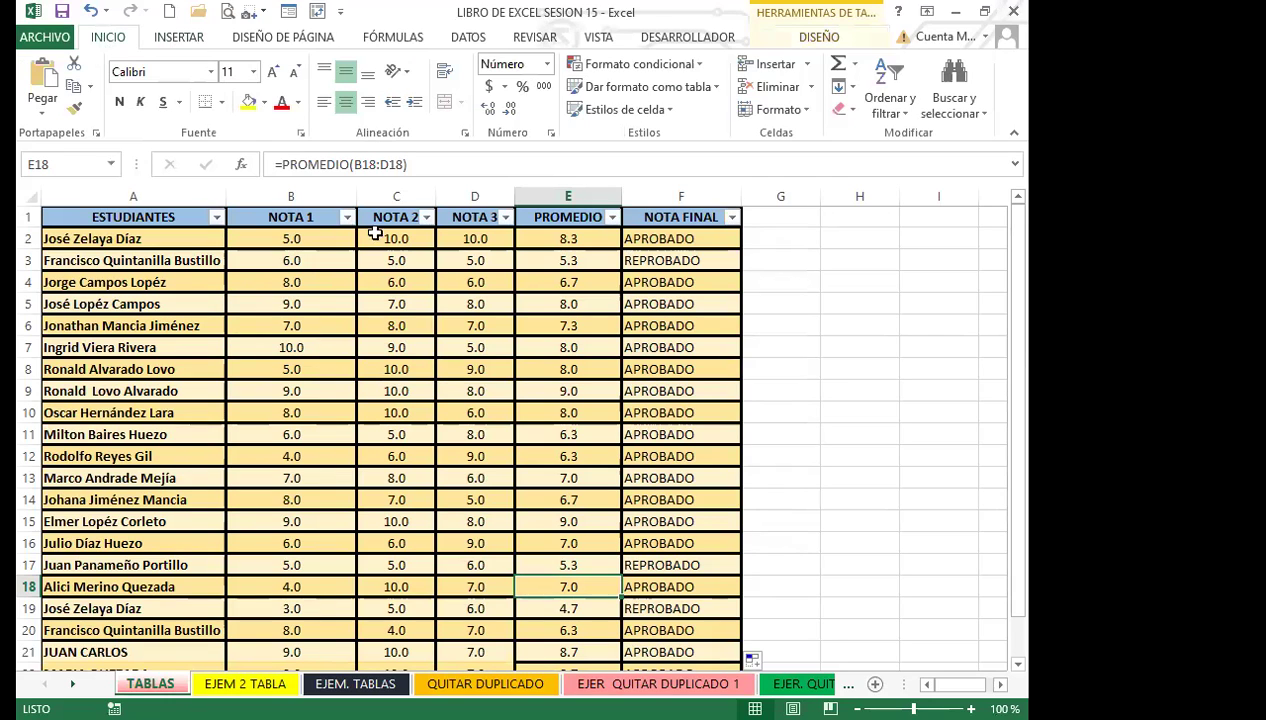
{"action": "left_click", "coordinate": [404, 404]}
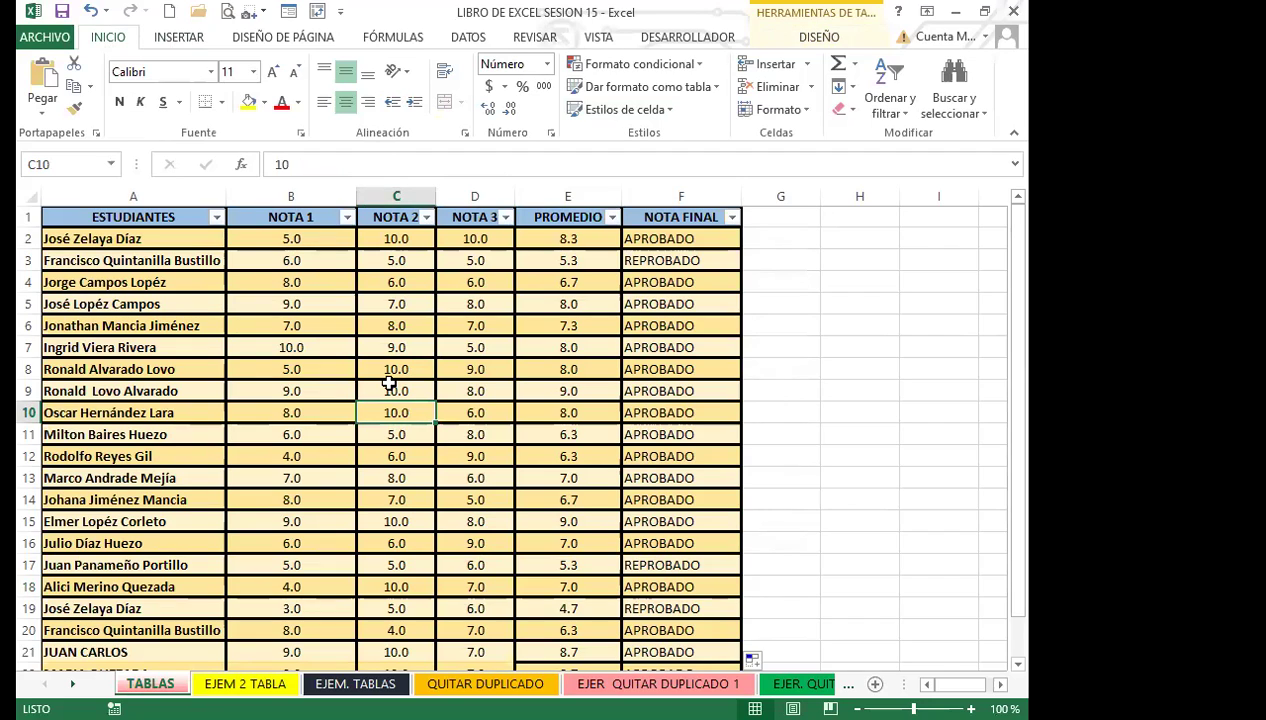
{"action": "key", "text": "ctrl+shift+l"}
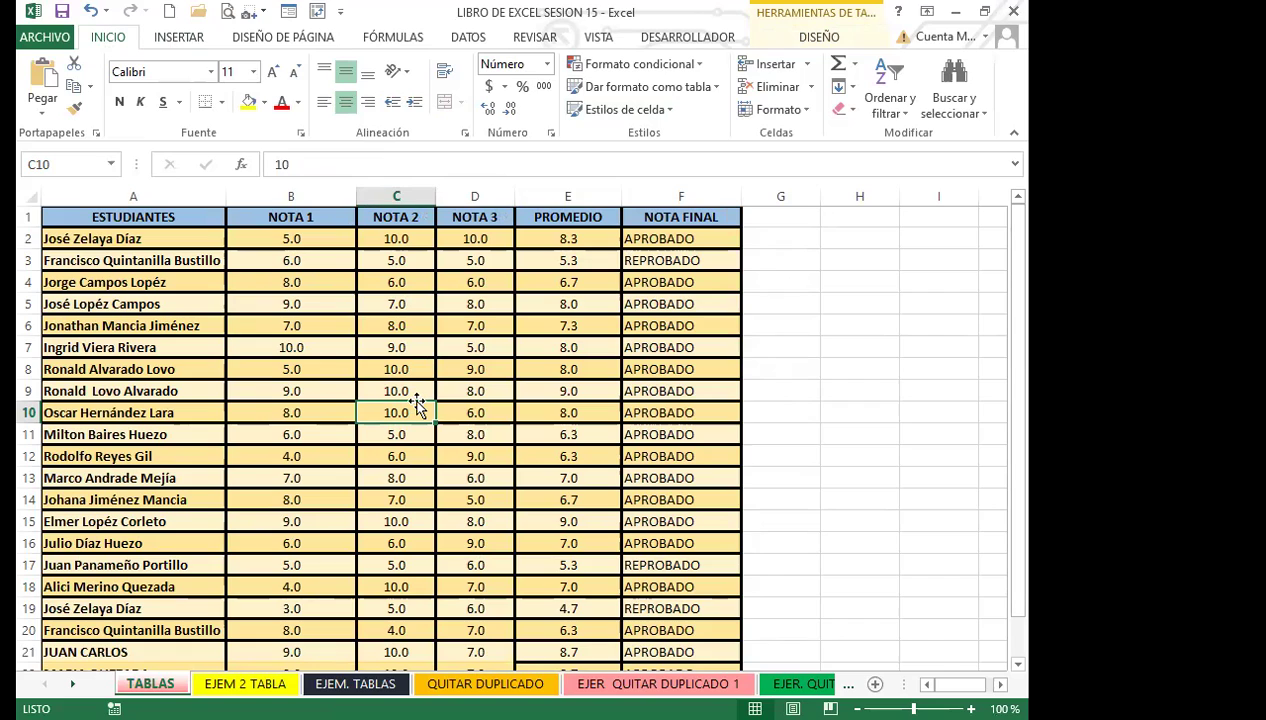
Inspect the PROMEDIO and NOTA FINAL formulas for rows 2 through 14.
{"action": "left_click", "coordinate": [569, 414]}
{"action": "left_click", "coordinate": [675, 346]}
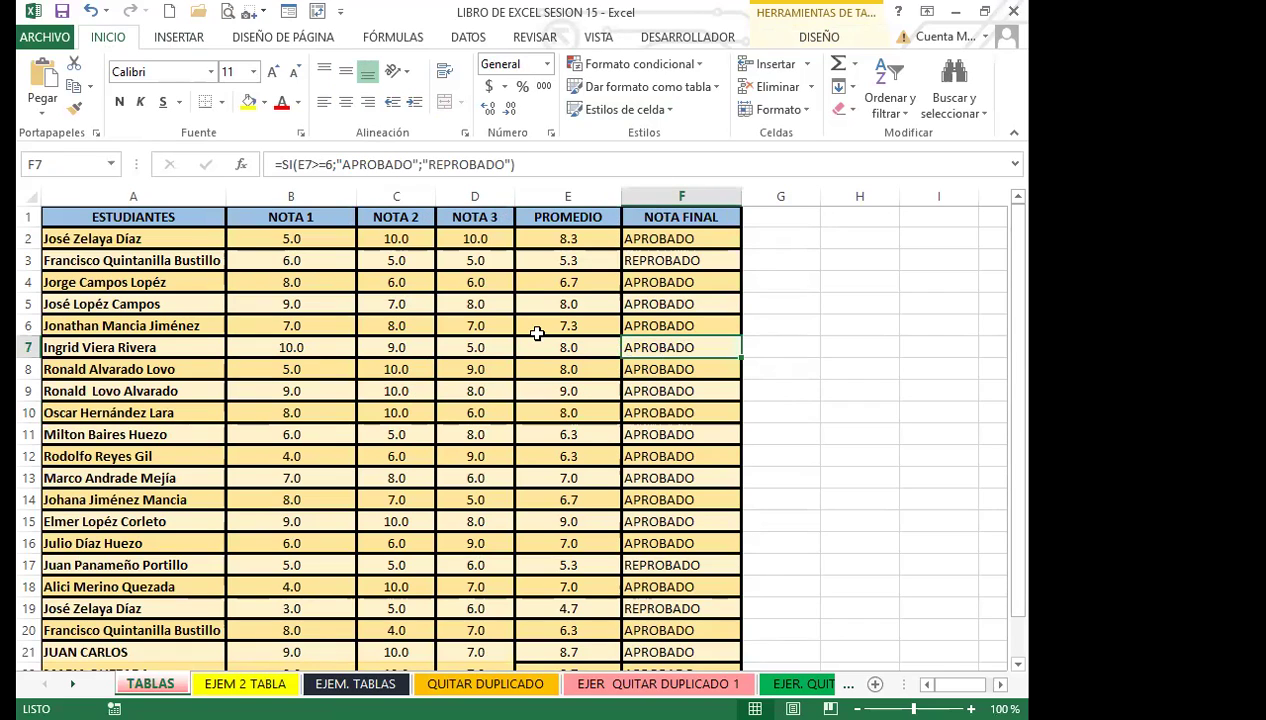
{"action": "left_click", "coordinate": [567, 239]}
{"action": "left_click", "coordinate": [642, 238]}
{"action": "left_click", "coordinate": [614, 238]}
{"action": "left_click", "coordinate": [676, 239]}
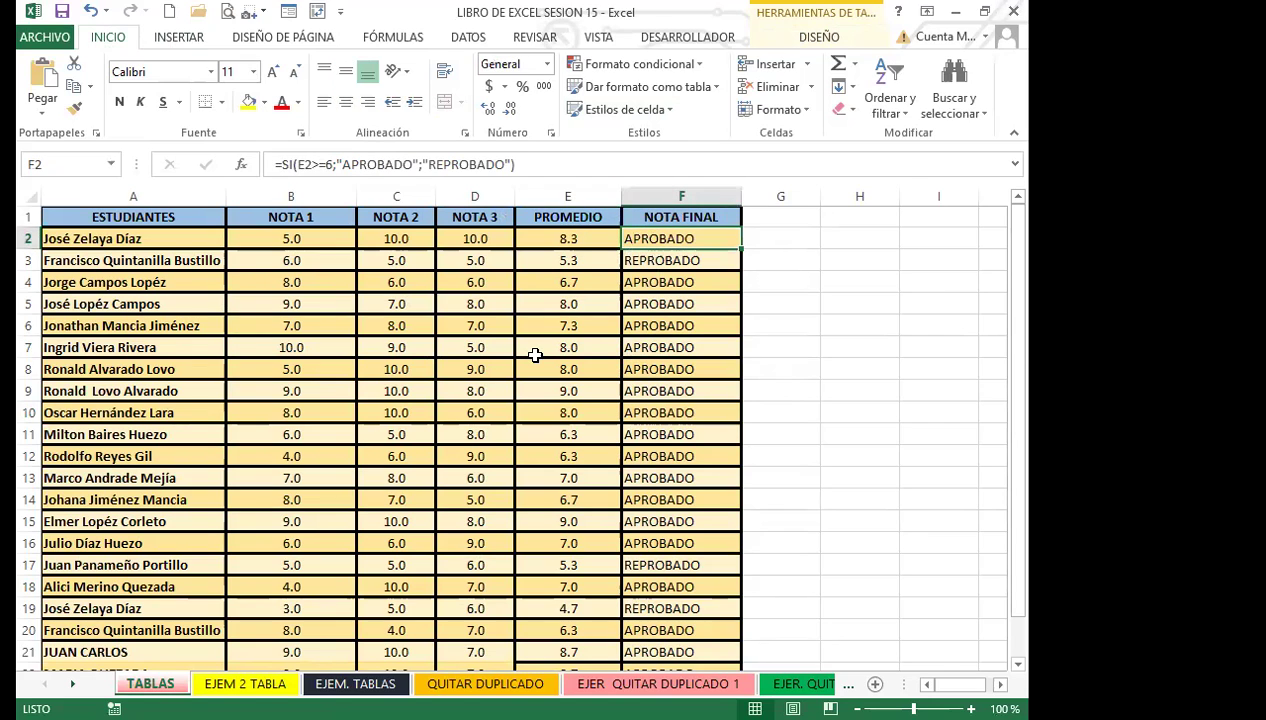
{"action": "left_click", "coordinate": [555, 338]}
{"action": "left_click", "coordinate": [548, 326]}
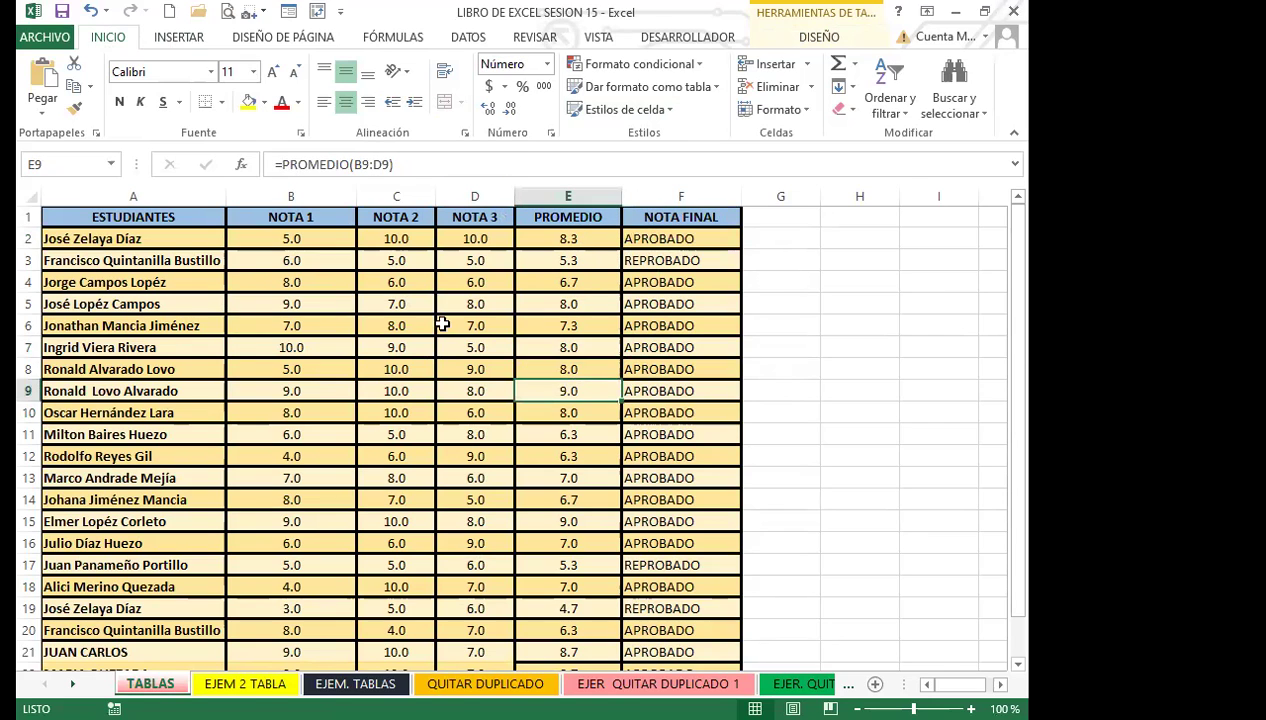
{"action": "left_click", "coordinate": [425, 325]}
{"action": "left_click", "coordinate": [568, 390]}
{"action": "left_click", "coordinate": [645, 366]}
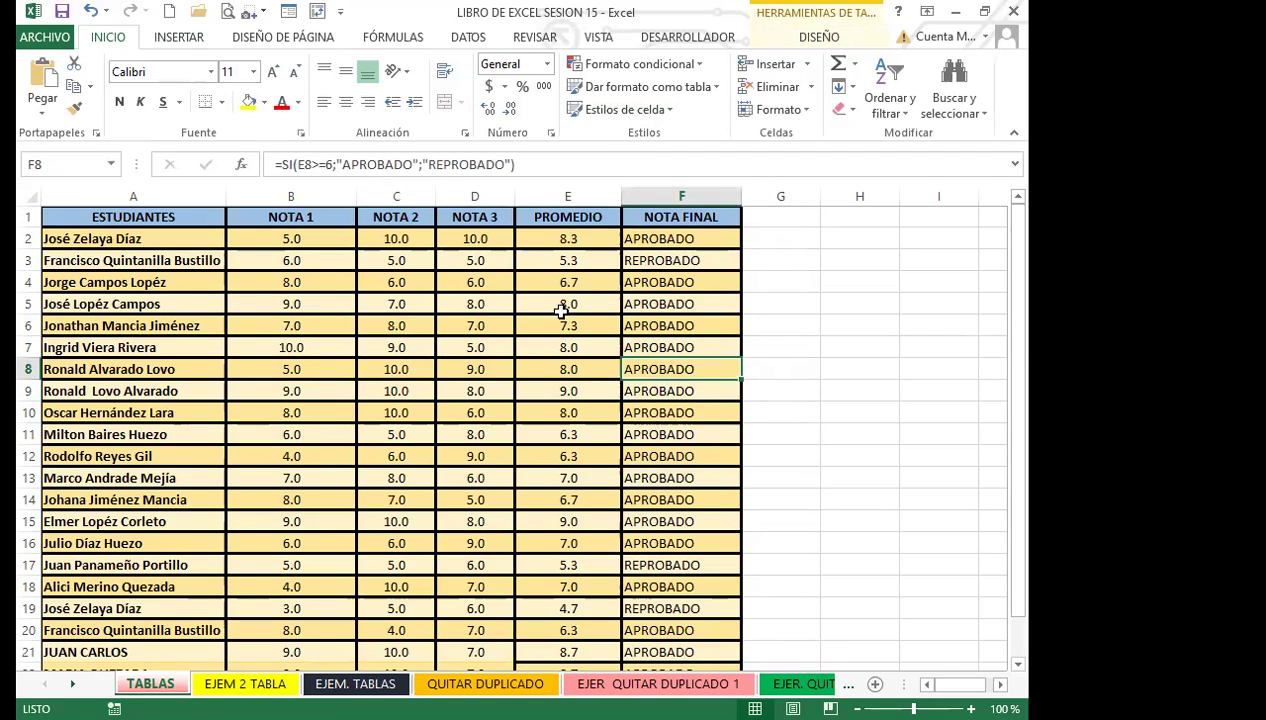
{"action": "left_click", "coordinate": [580, 436]}
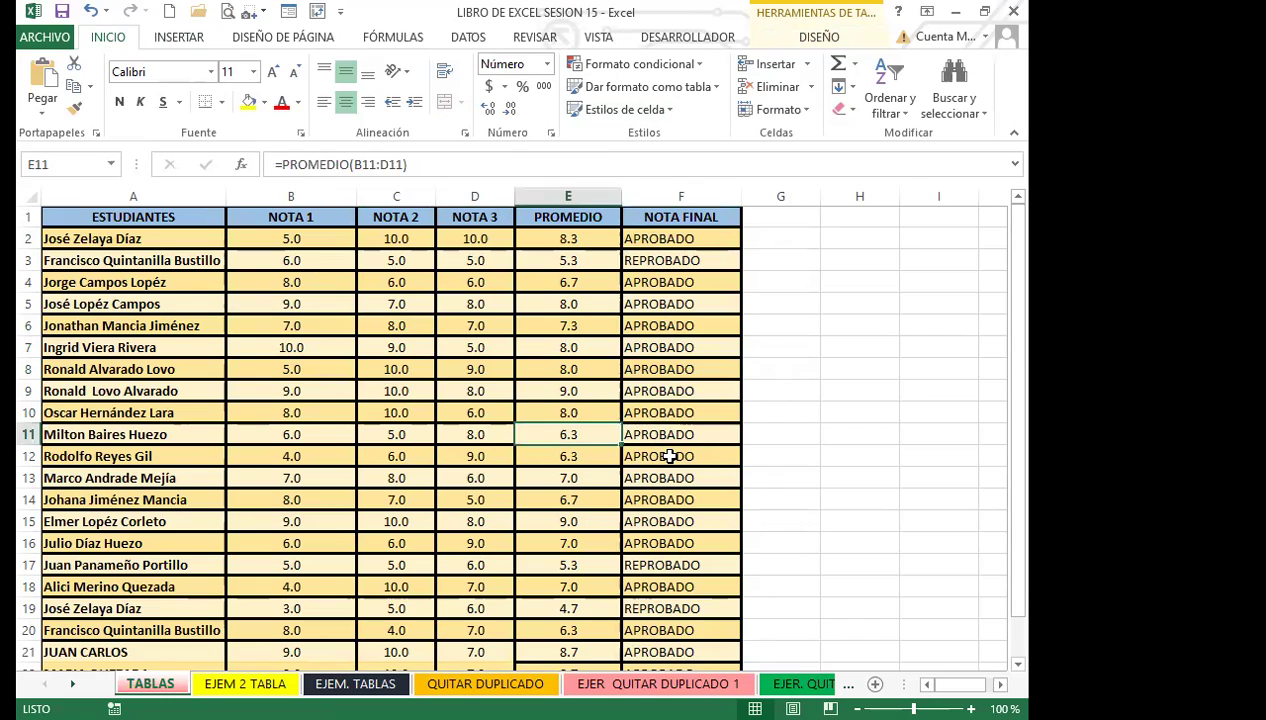
{"action": "left_click", "coordinate": [658, 454]}
{"action": "left_click", "coordinate": [566, 476]}
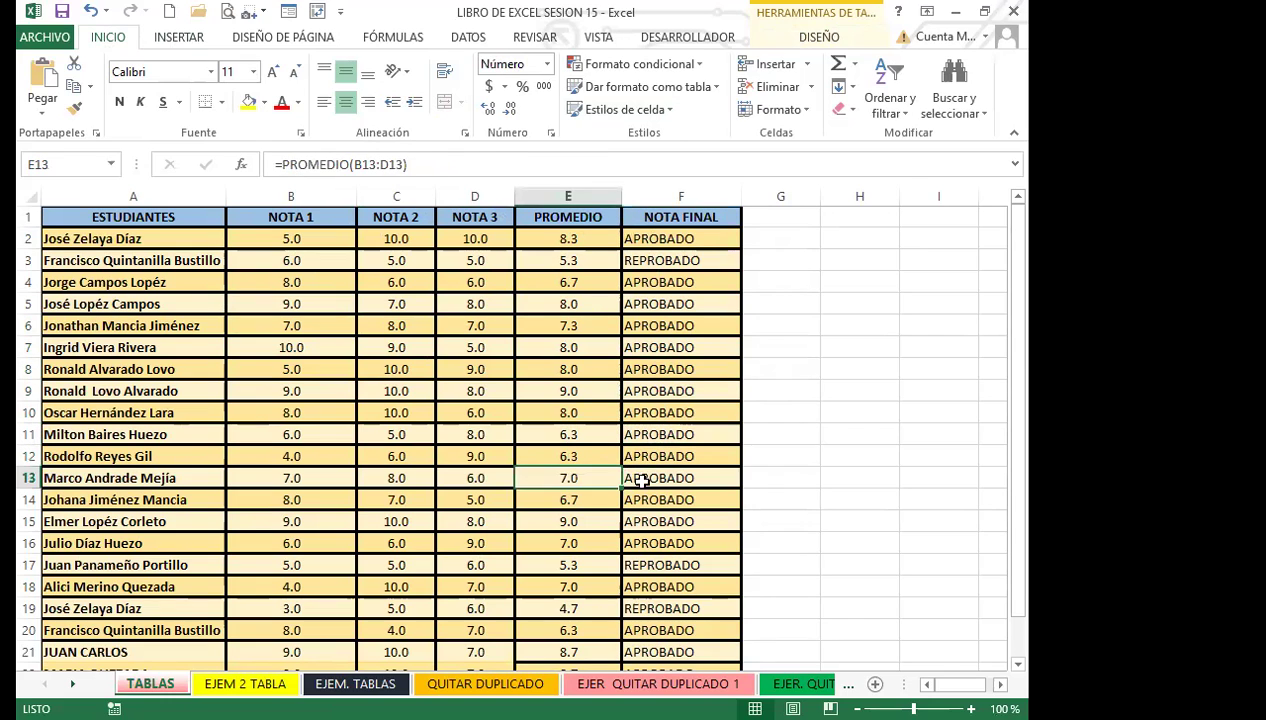
{"action": "left_click", "coordinate": [655, 492]}
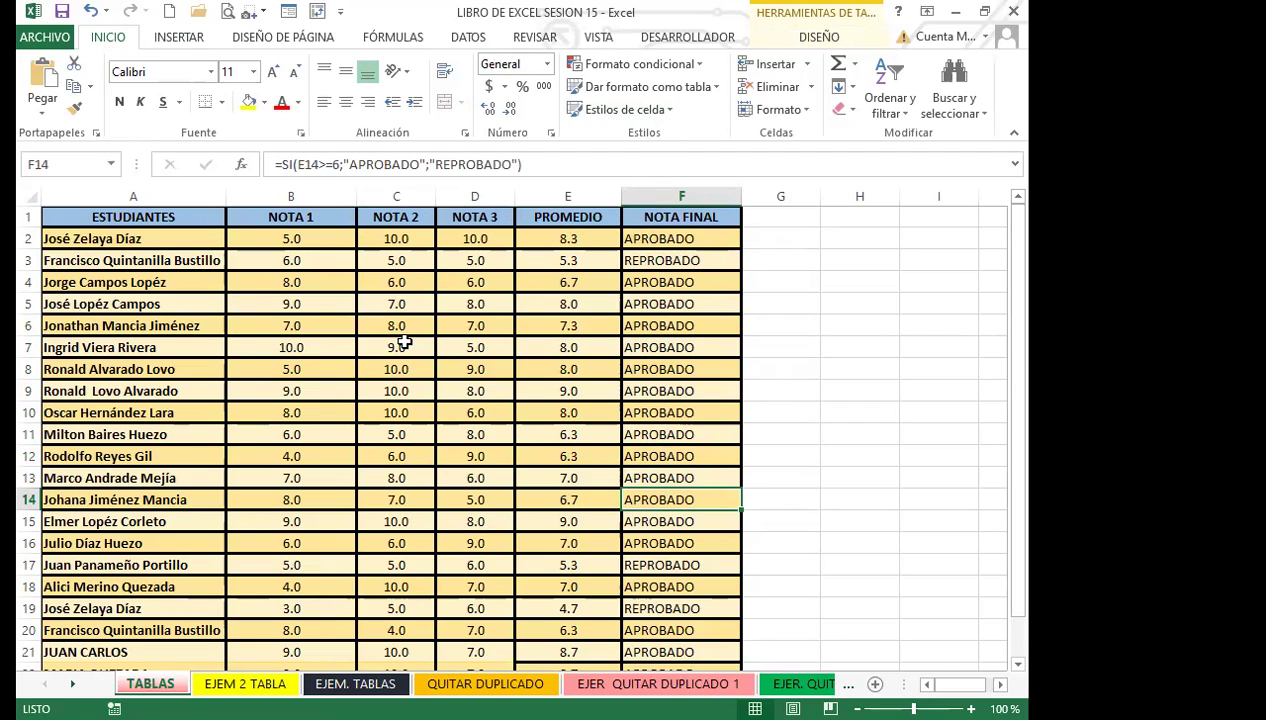
Recheck grades and formulas in rows 2–12, then select E2:F21 for clearing.
{"action": "left_click", "coordinate": [404, 342]}
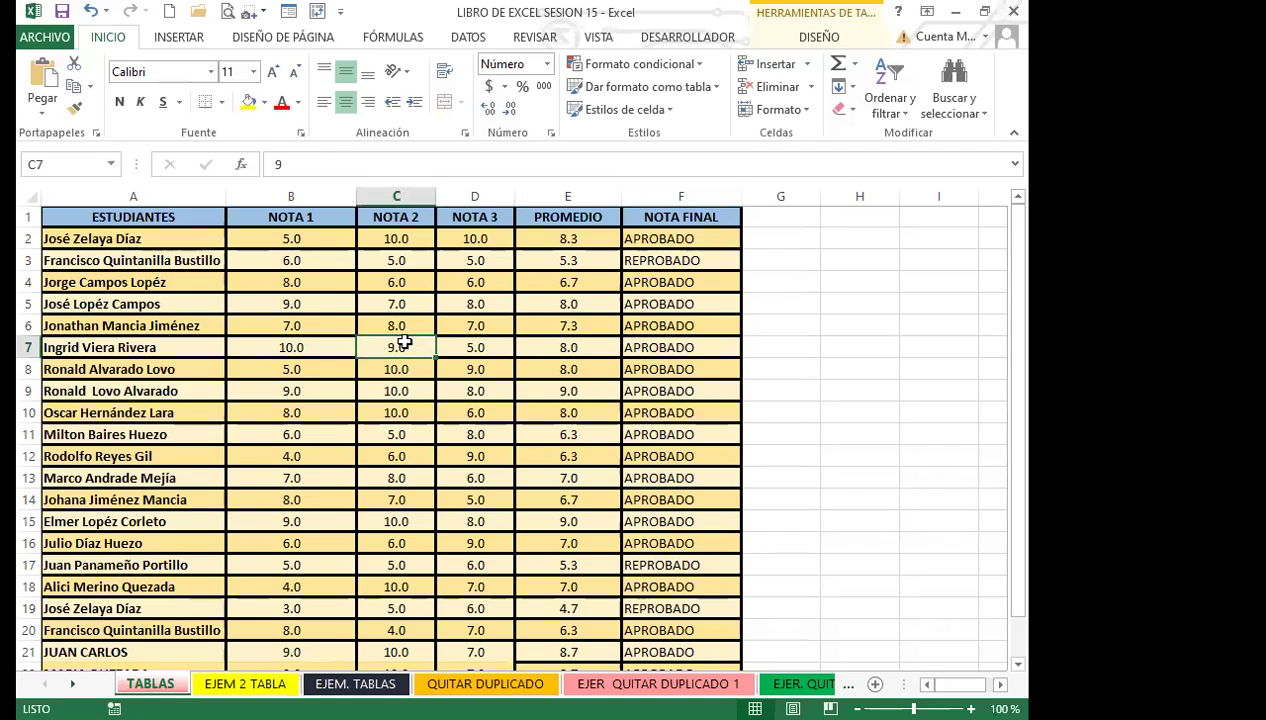
{"action": "left_click", "coordinate": [555, 260]}
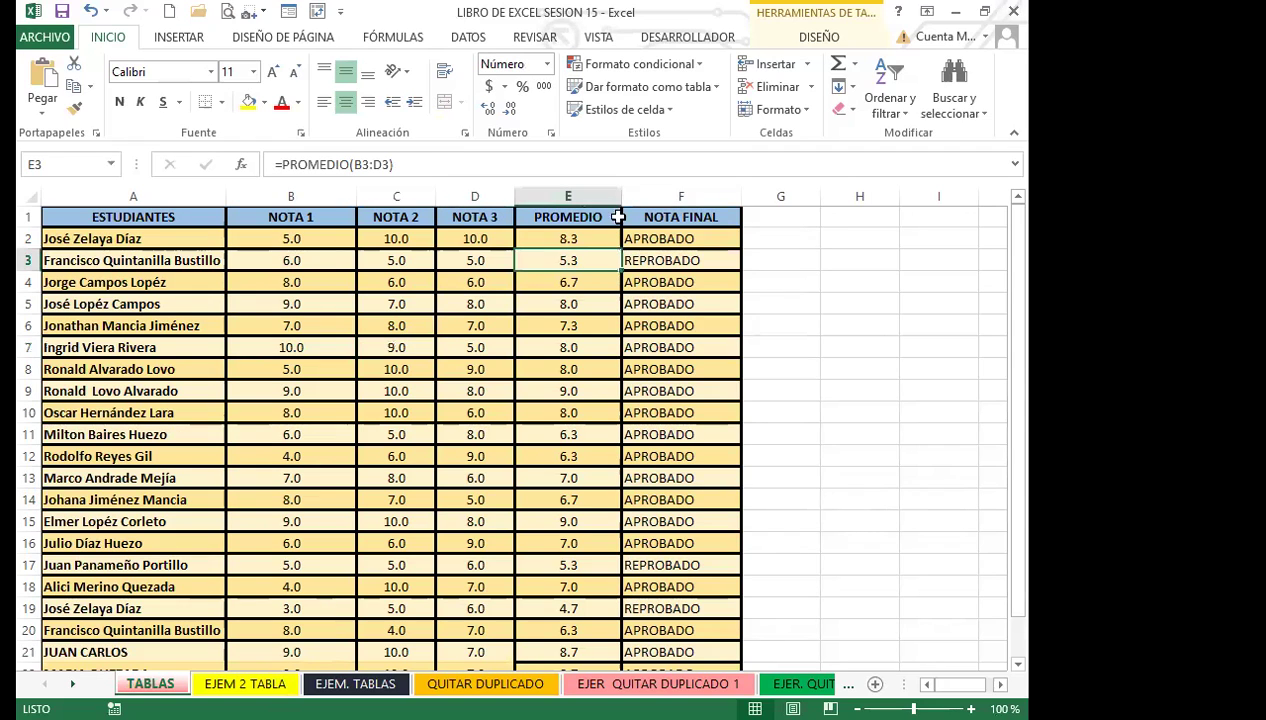
{"action": "left_click", "coordinate": [693, 304]}
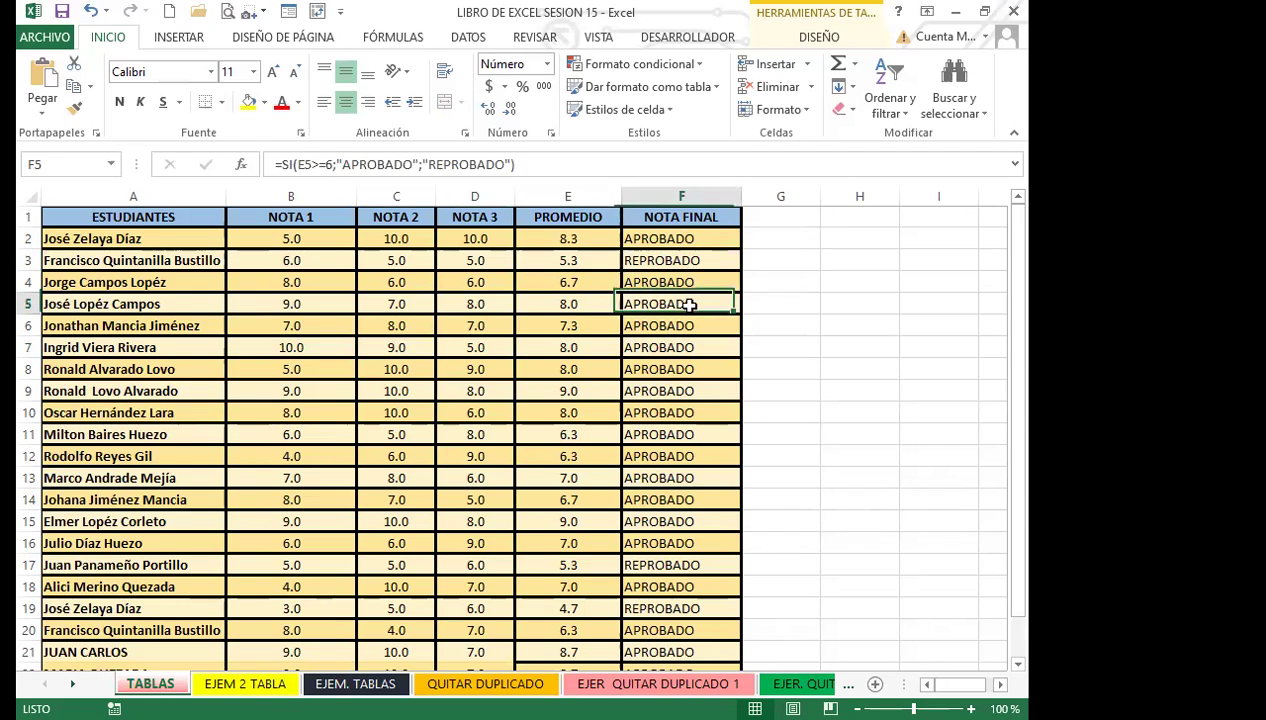
{"action": "left_click", "coordinate": [451, 364]}
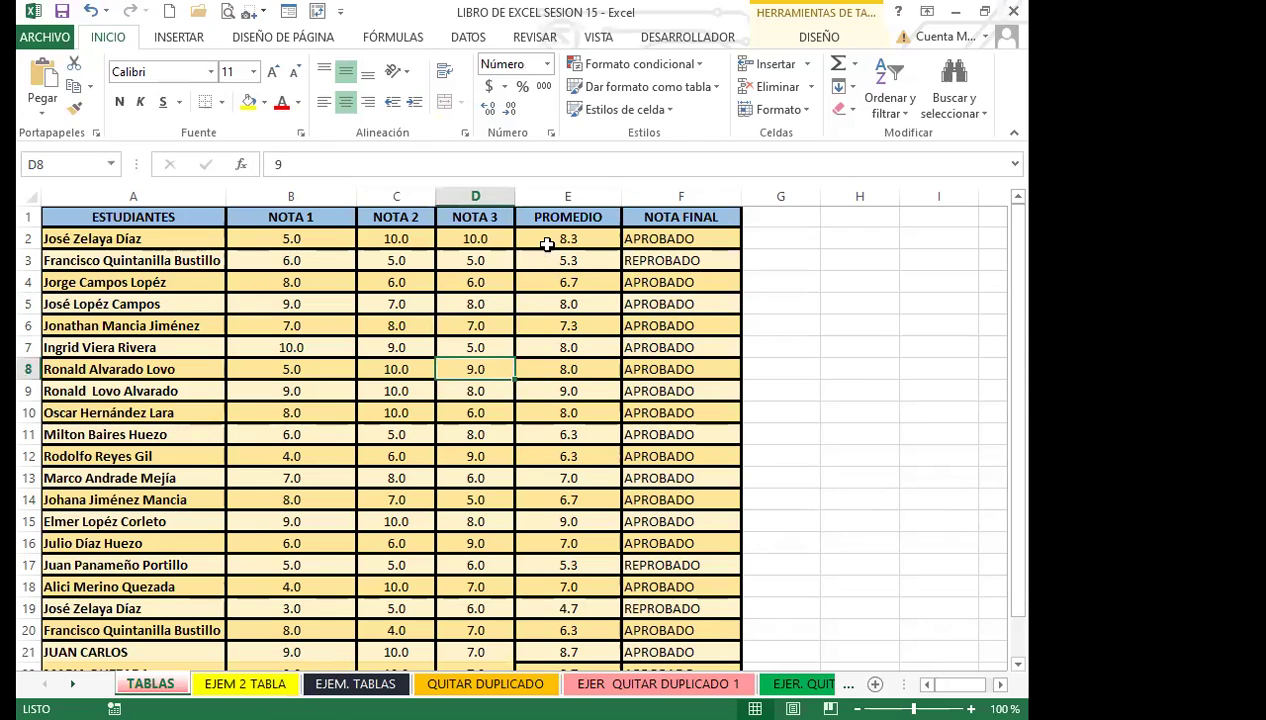
{"action": "left_click", "coordinate": [545, 240]}
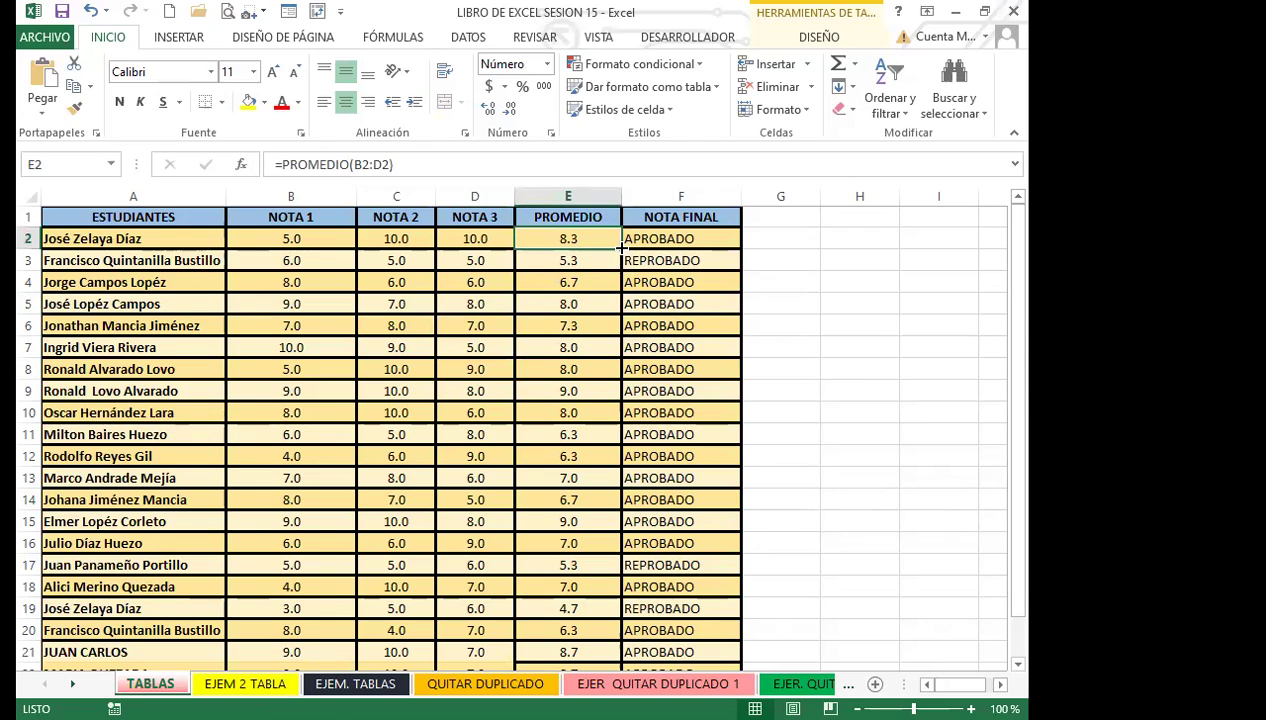
{"action": "left_click", "coordinate": [570, 412]}
{"action": "left_click", "coordinate": [461, 347]}
{"action": "left_click", "coordinate": [557, 346]}
{"action": "left_click", "coordinate": [645, 369]}
{"action": "left_click", "coordinate": [558, 306]}
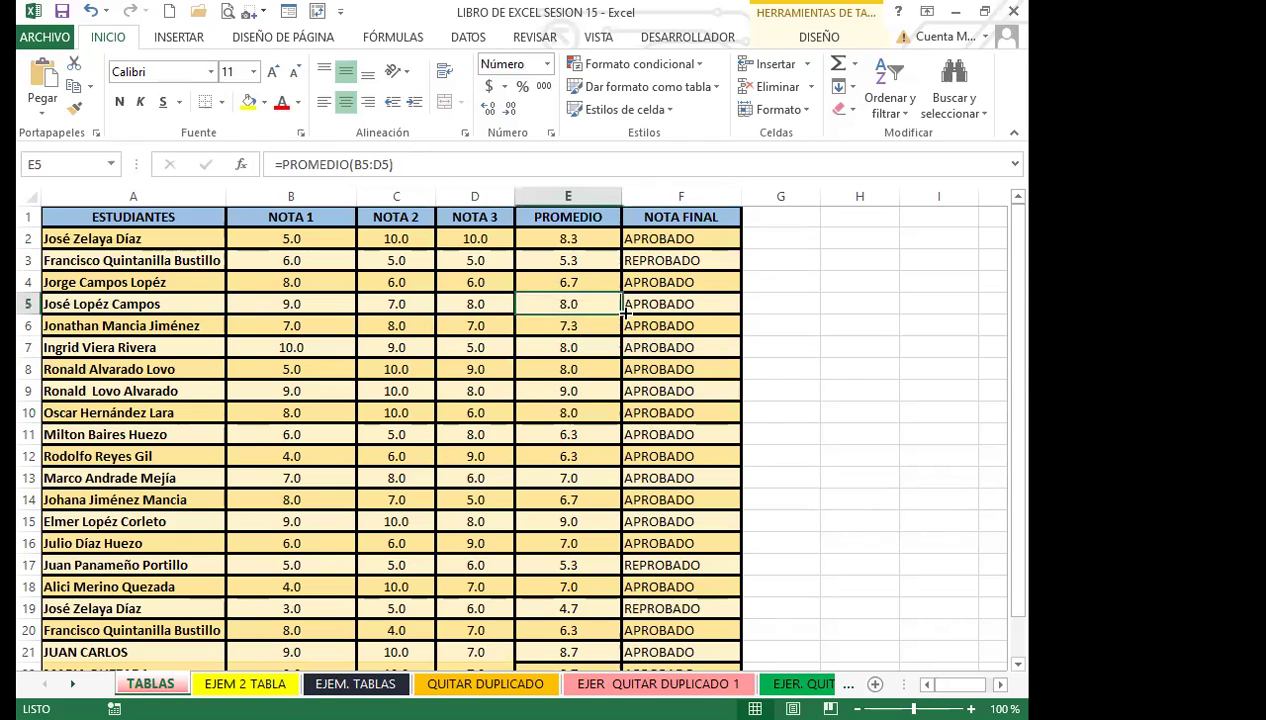
{"action": "left_click", "coordinate": [630, 322]}
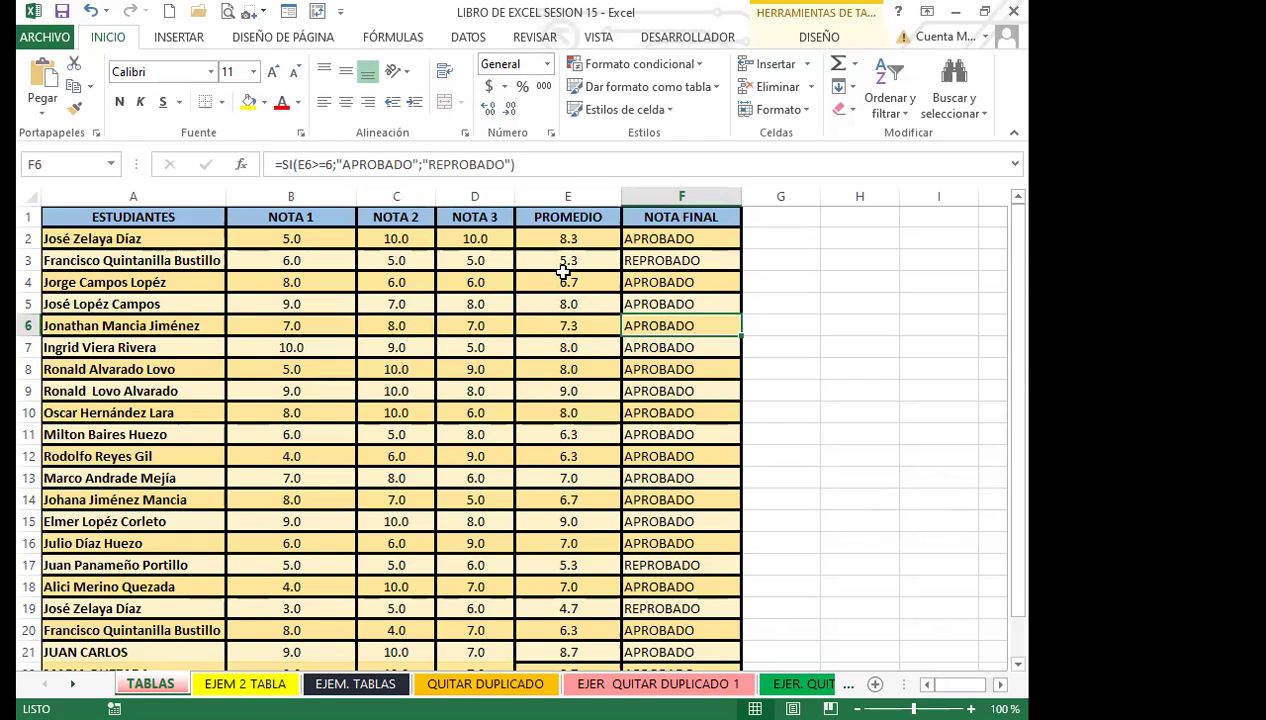
{"action": "left_click", "coordinate": [563, 272]}
{"action": "left_click", "coordinate": [642, 452]}
{"action": "mouse_move", "coordinate": [560, 240]}
{"action": "left_mouse_down"}
{"action": "mouse_move", "coordinate": [660, 262]}
{"action": "mouse_move", "coordinate": [675, 617]}
{"action": "mouse_move", "coordinate": [653, 601]}
{"action": "left_mouse_up"}
Delete the values in E2:F21, the PROMEDIO and NOTA FINAL cells.
{"action": "scroll", "coordinate": [653, 604], "scroll_direction": "down", "scroll_amount": 1}
{"action": "key", "text": "Delete"}
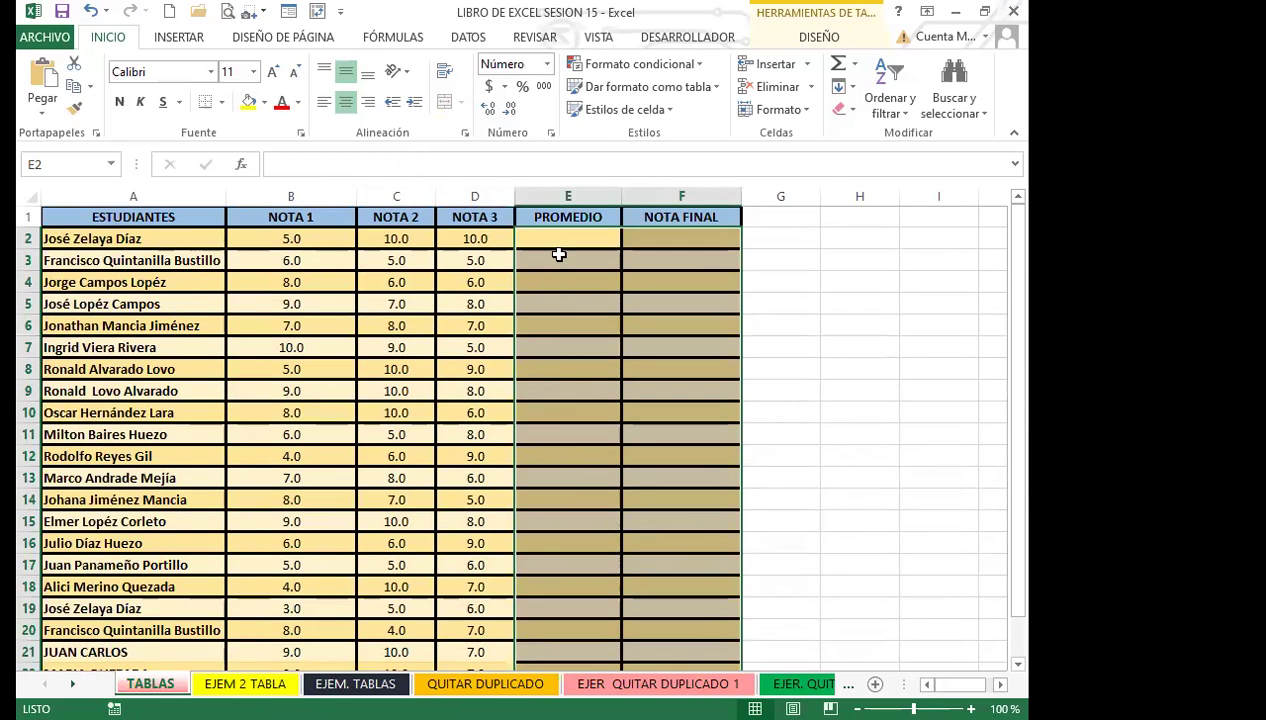
{"action": "left_click", "coordinate": [559, 240]}
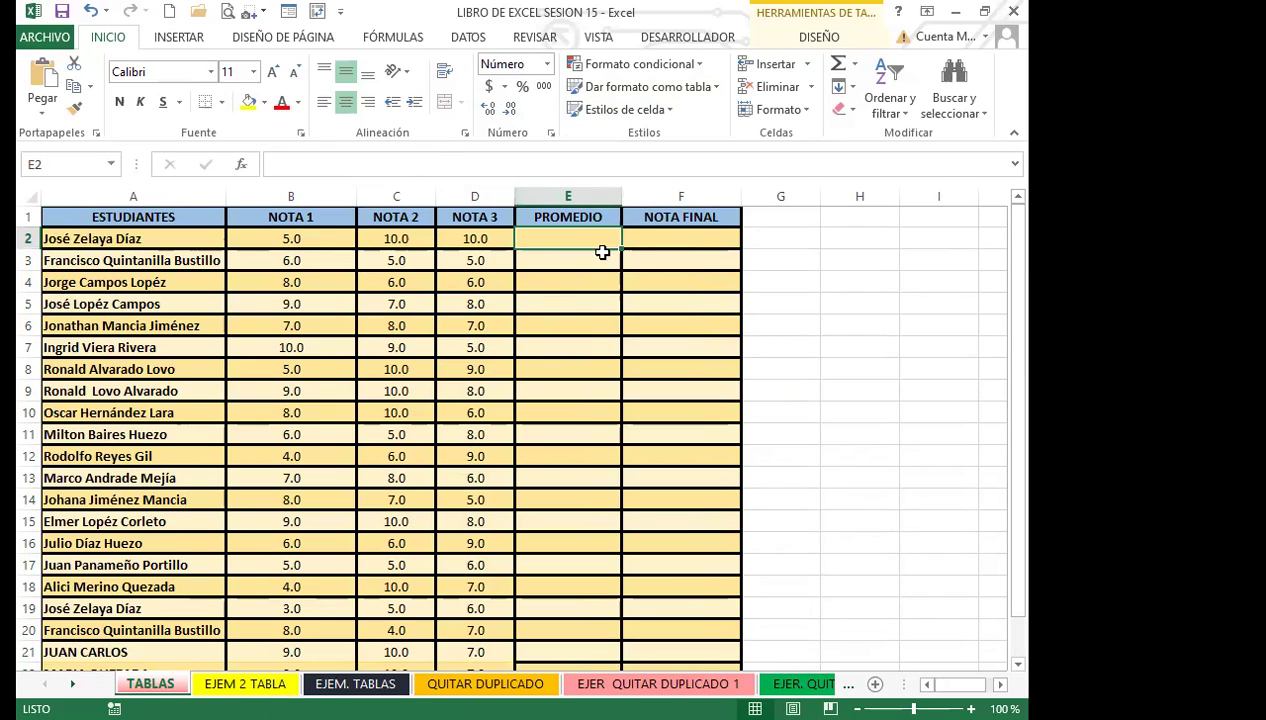
Check that cells in columns E and F are now empty, finishing on E2.
{"action": "left_click", "coordinate": [571, 280]}
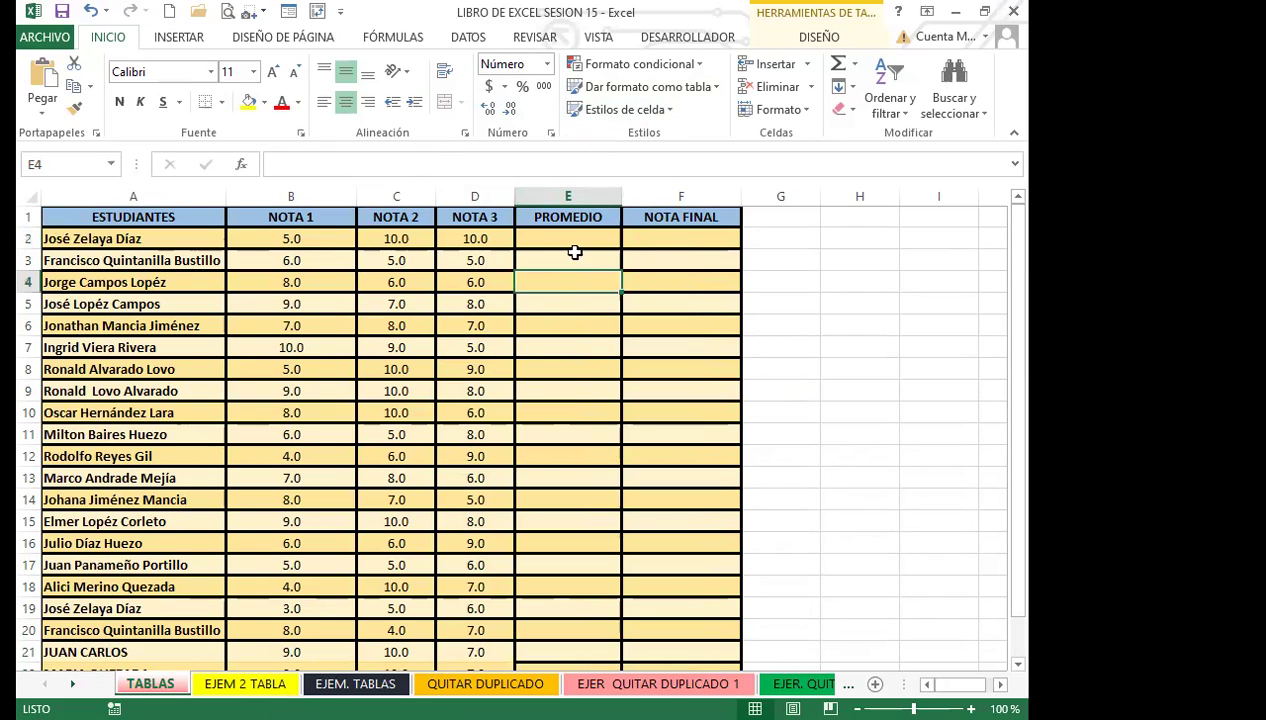
{"action": "left_click", "coordinate": [560, 432]}
{"action": "left_click", "coordinate": [557, 520]}
{"action": "left_click", "coordinate": [560, 587]}
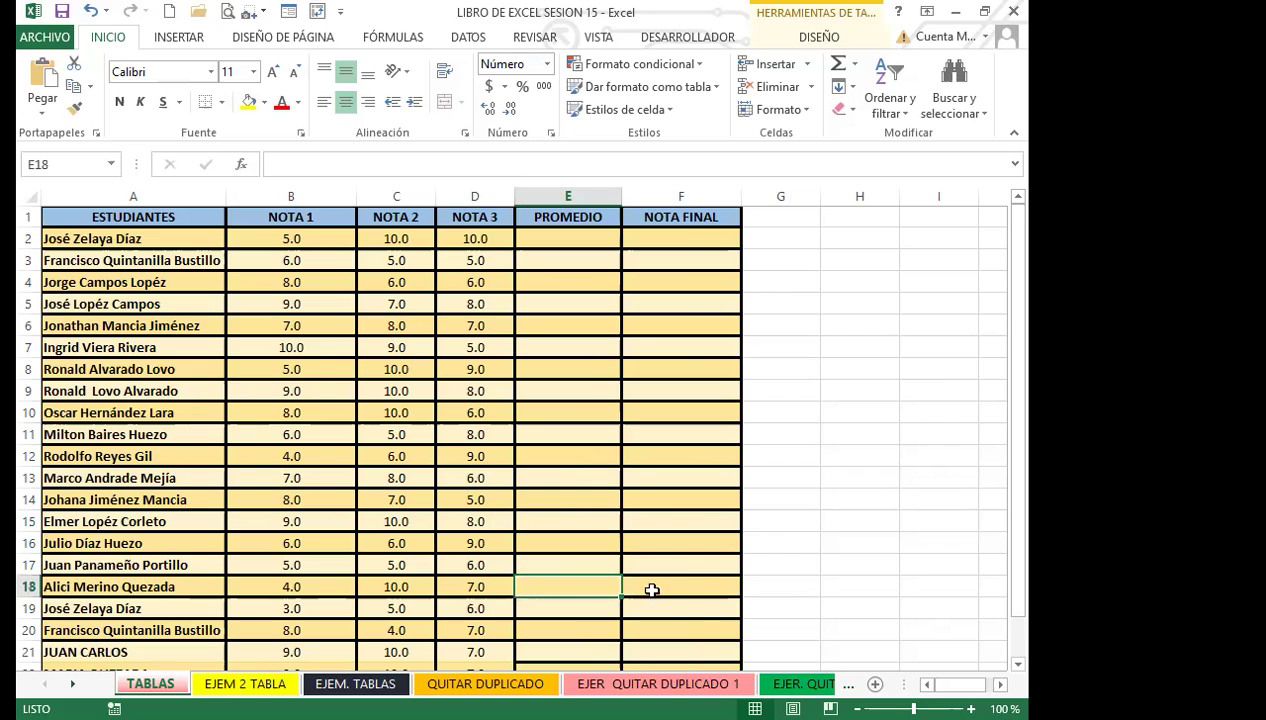
{"action": "left_click", "coordinate": [675, 608]}
{"action": "left_click", "coordinate": [678, 515]}
{"action": "left_click", "coordinate": [670, 412]}
{"action": "left_click", "coordinate": [545, 406]}
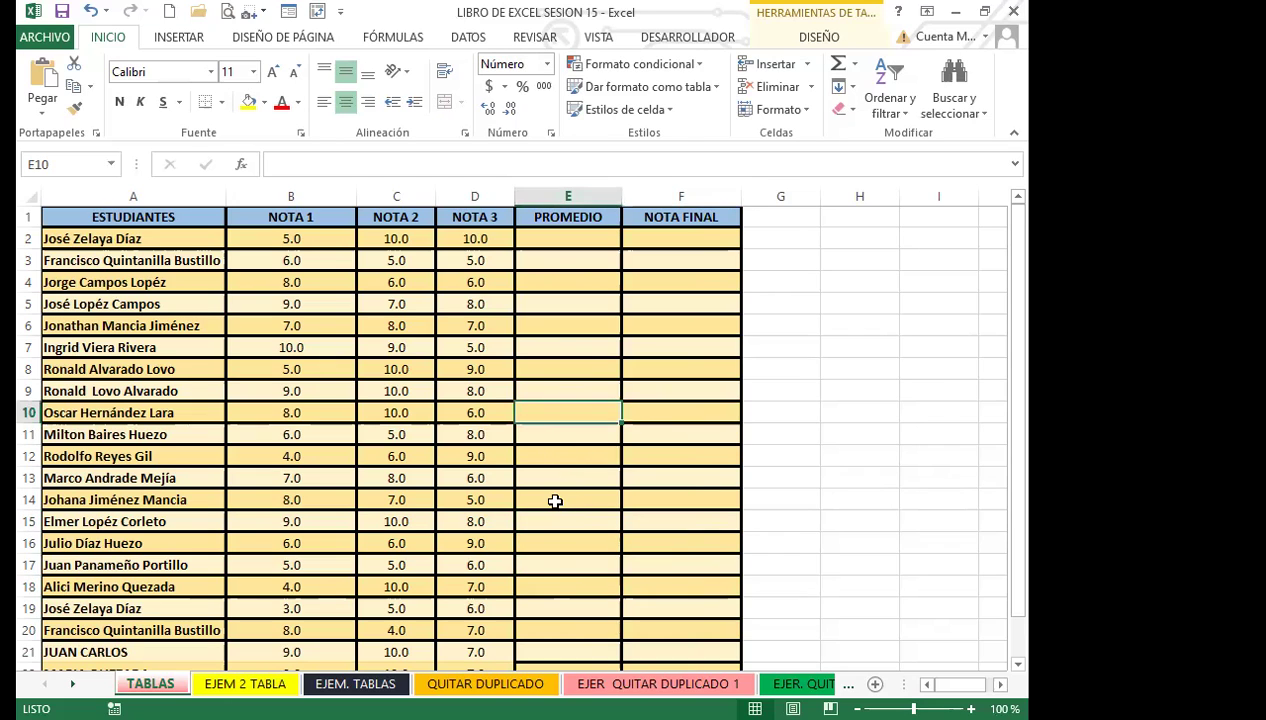
{"action": "left_click", "coordinate": [557, 500]}
{"action": "left_click", "coordinate": [637, 560]}
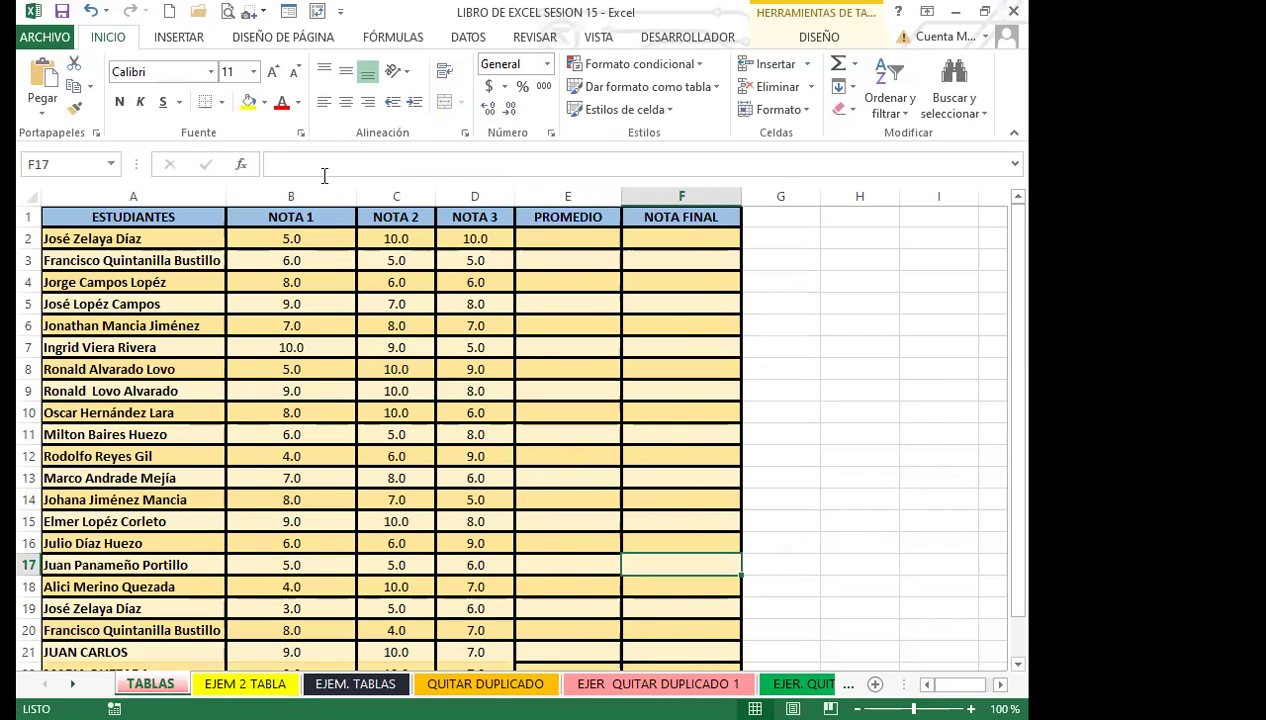
{"action": "left_click", "coordinate": [565, 240]}
Enter a PROMEDIO of each row's NOTA 1 to NOTA 3 in E2, filling the column.
{"action": "type", "text": "=P"}
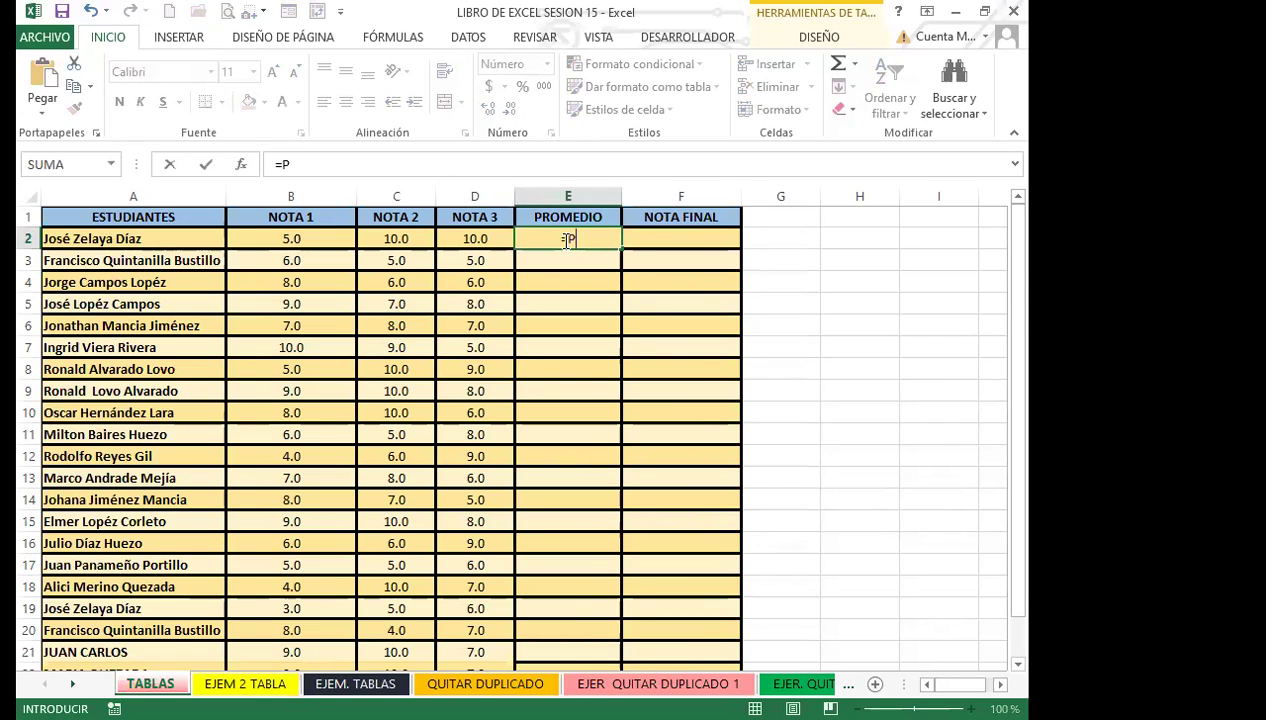
{"action": "type", "text": "RO"}
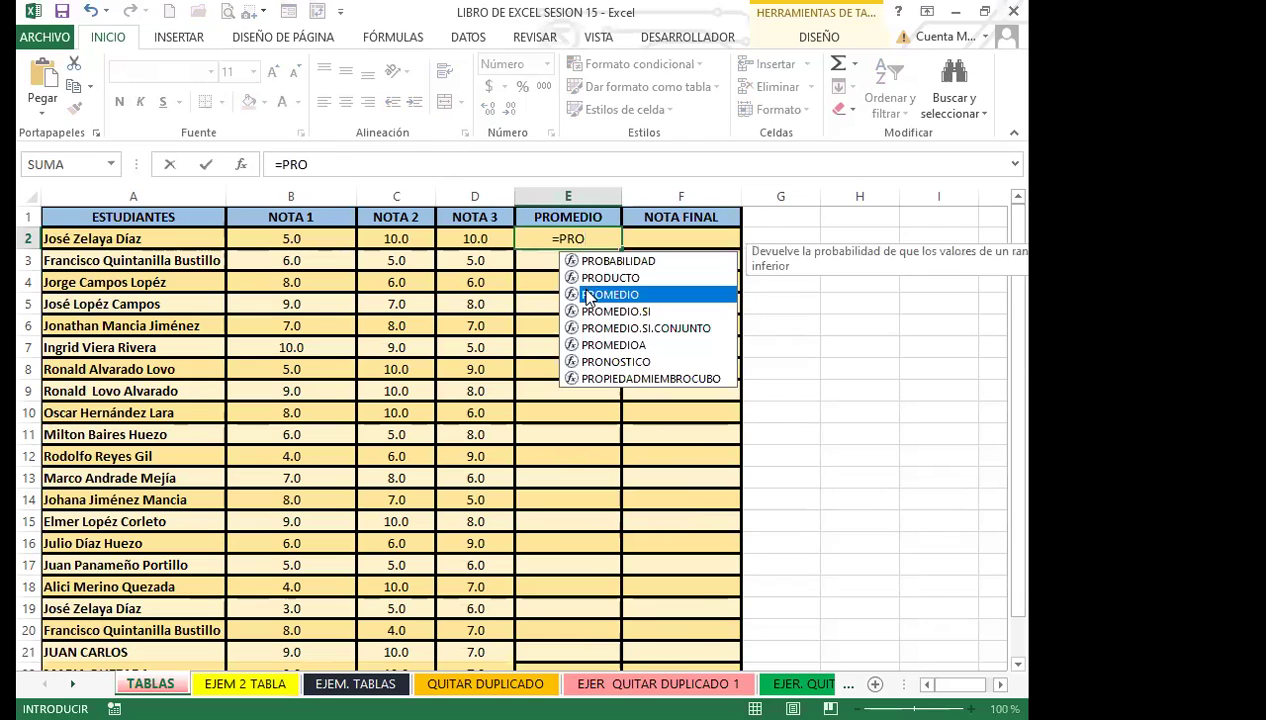
{"action": "key", "text": "Tab"}
{"action": "left_click_drag", "start_coordinate": [274, 240], "coordinate": [500, 240]}
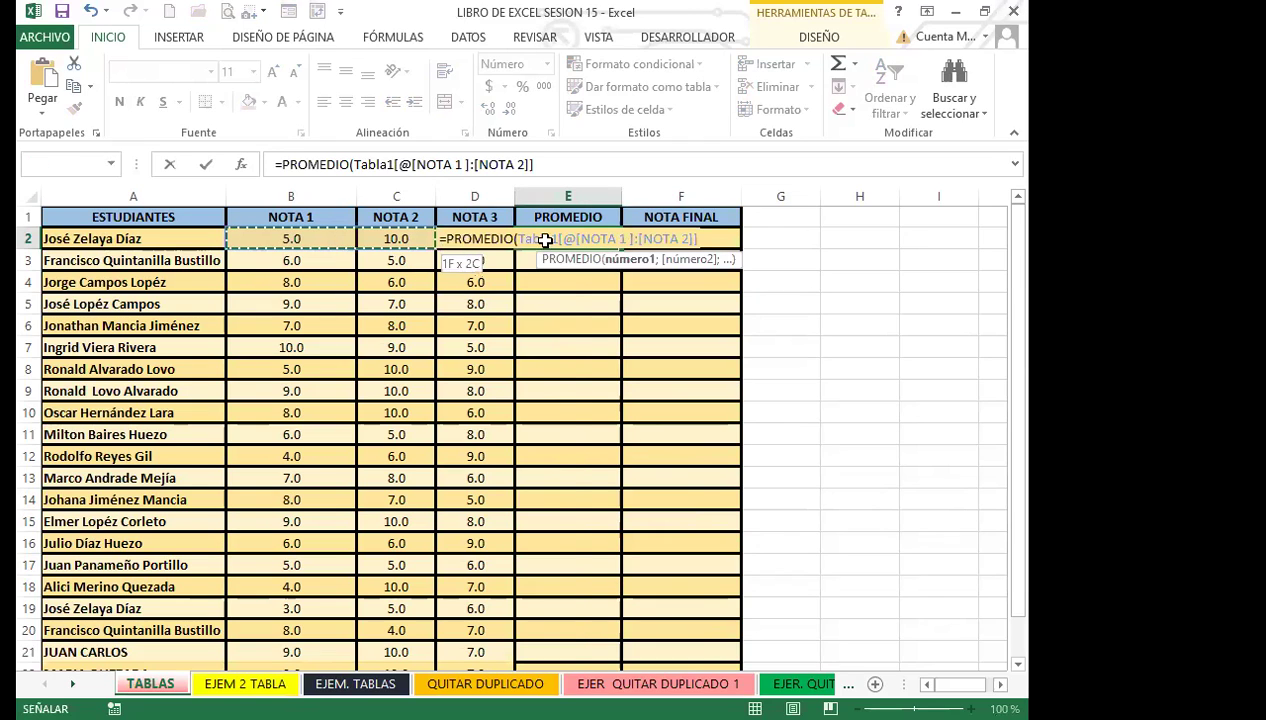
{"action": "key", "text": "Return"}
{"action": "left_click", "coordinate": [551, 237]}
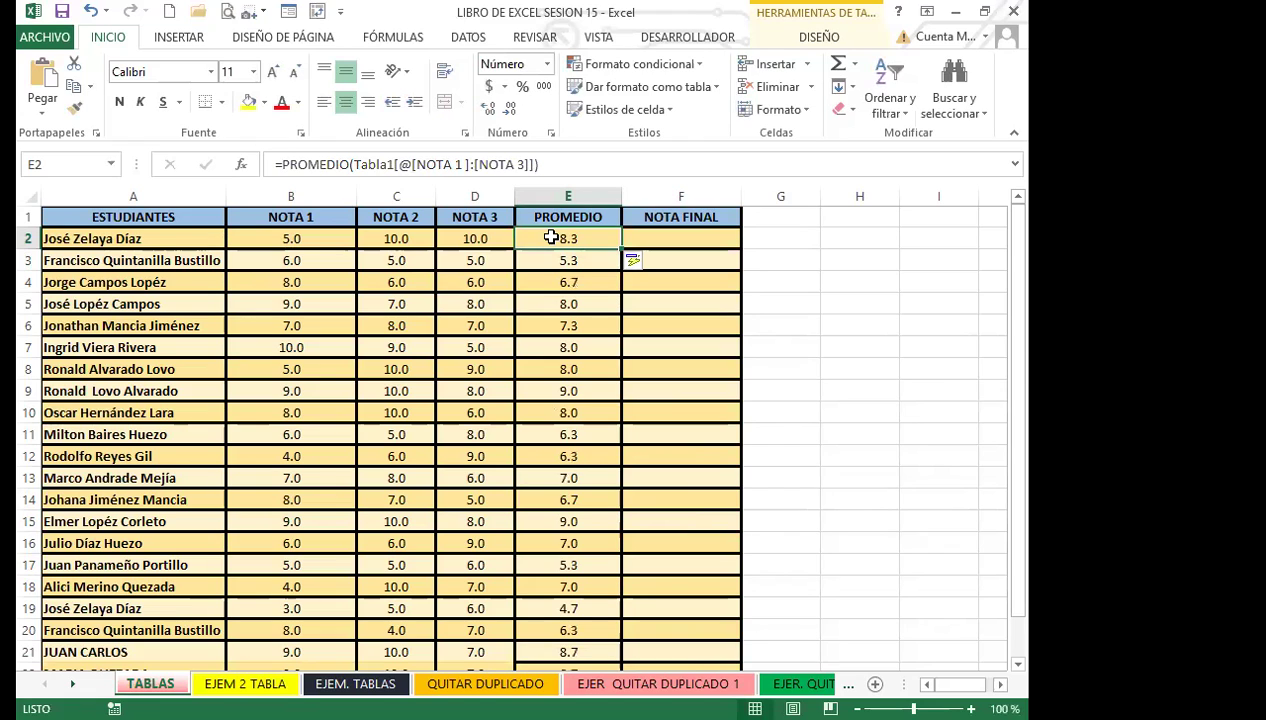
{"action": "left_click", "coordinate": [678, 240]}
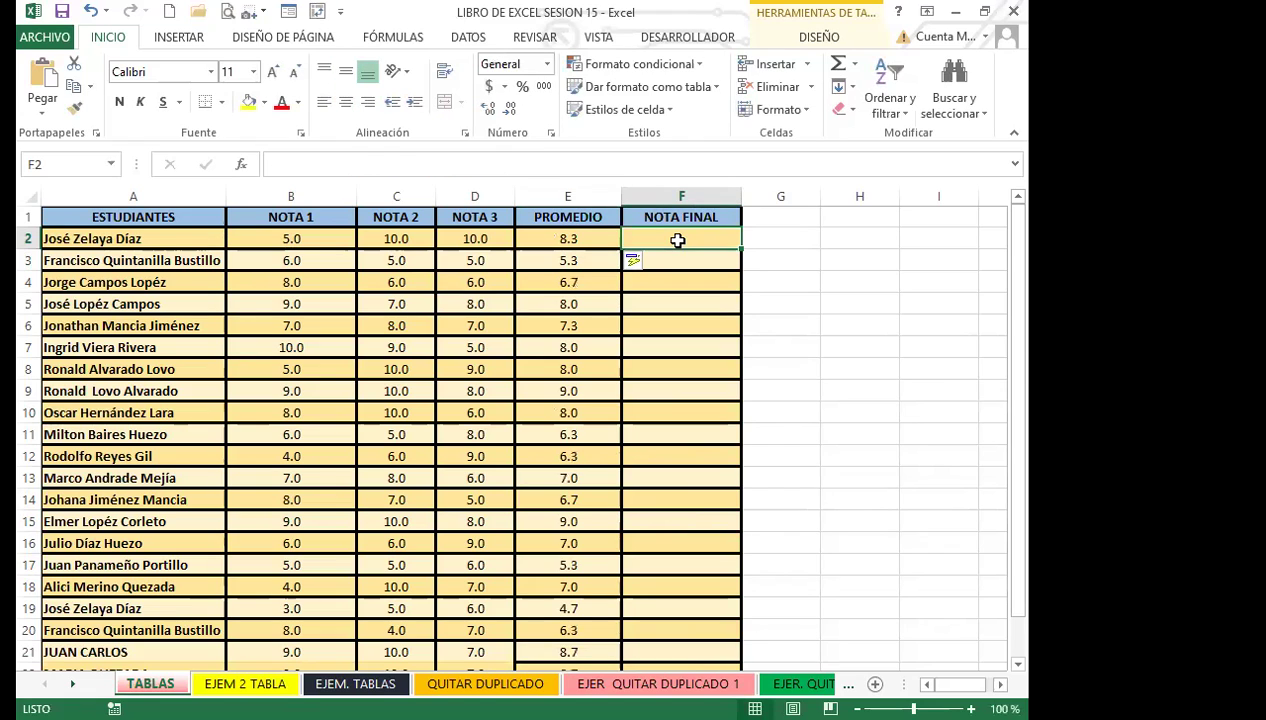
{"action": "type", "text": "=S"}
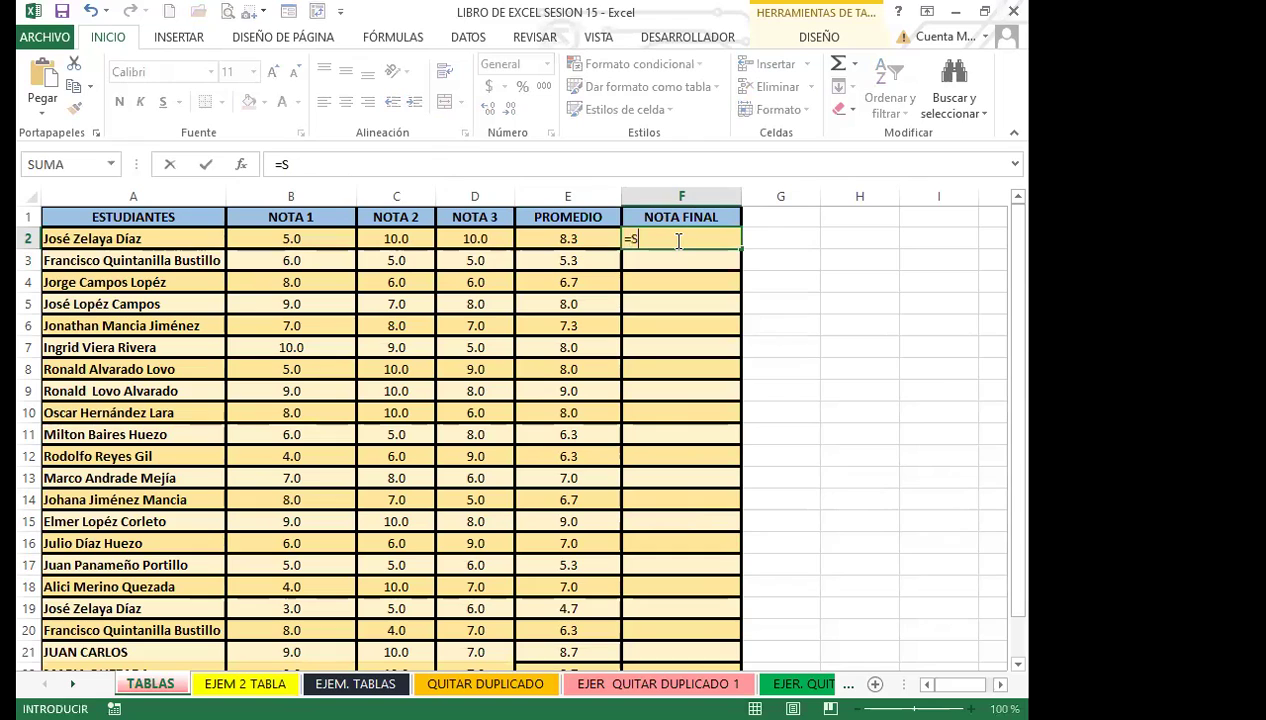
{"action": "type", "text": "I"}
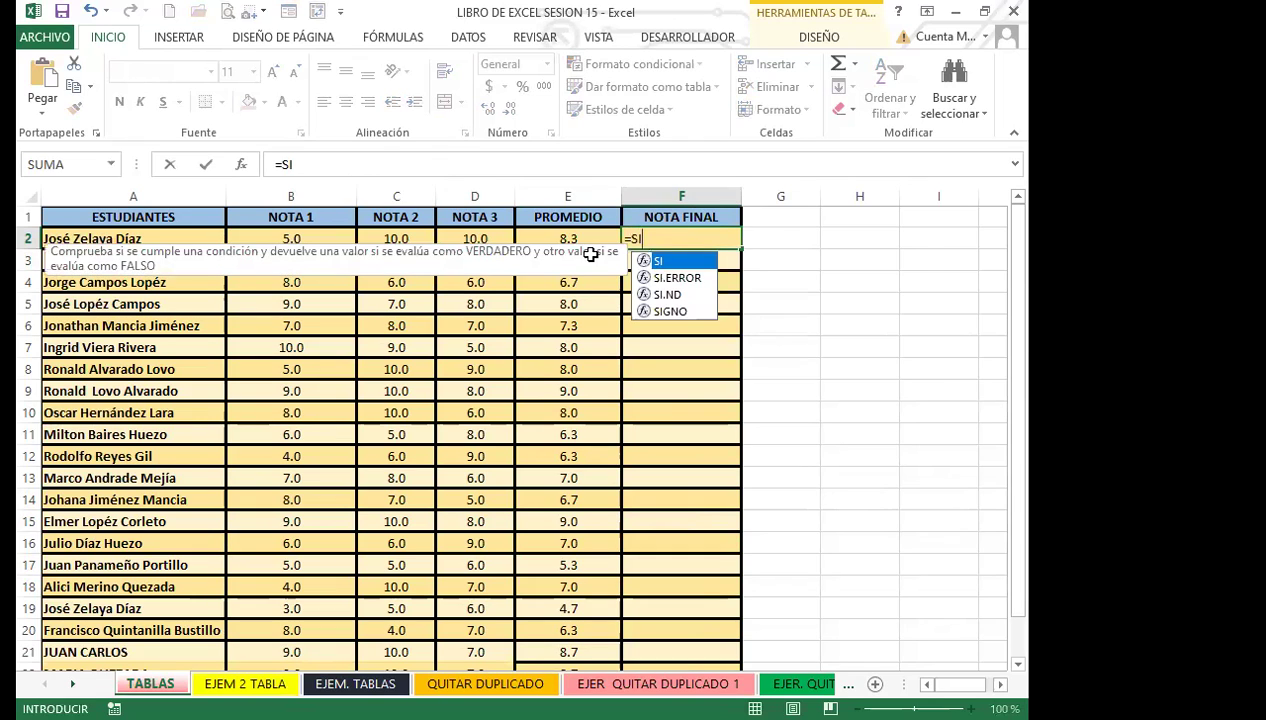
{"action": "double_click", "coordinate": [660, 261]}
{"action": "left_click", "coordinate": [580, 240]}
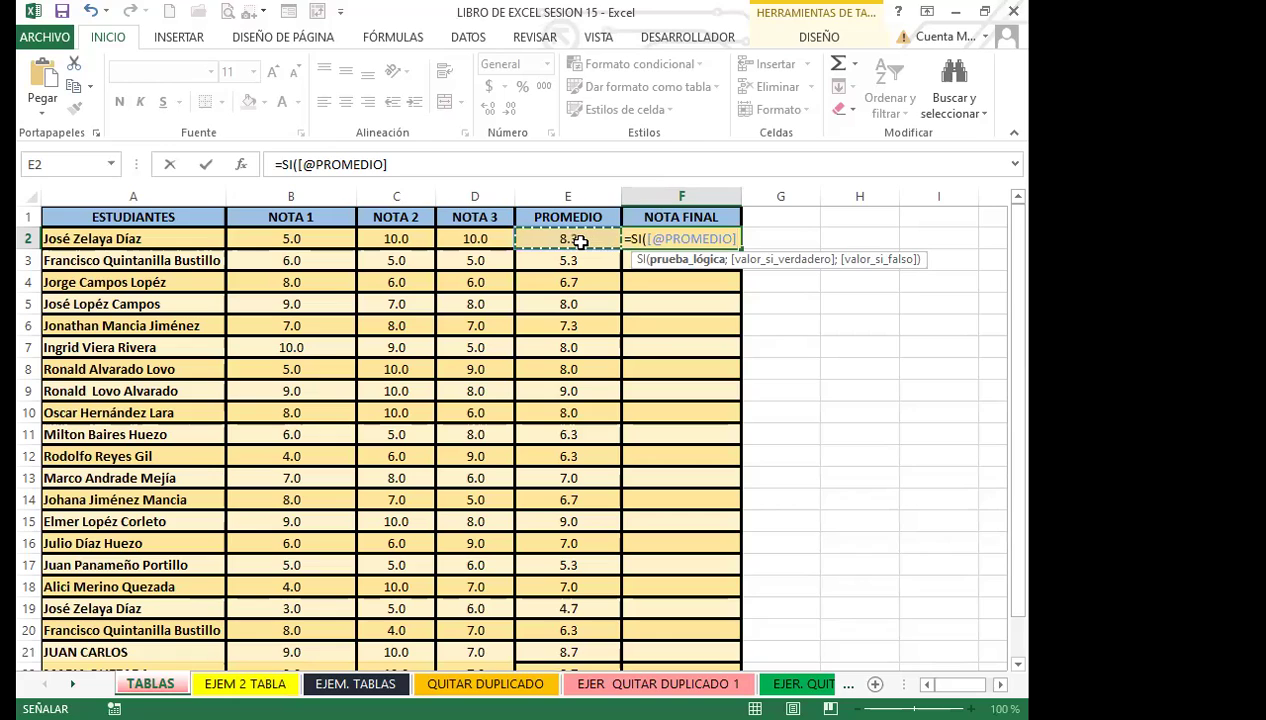
{"action": "type", "text": ";\""}
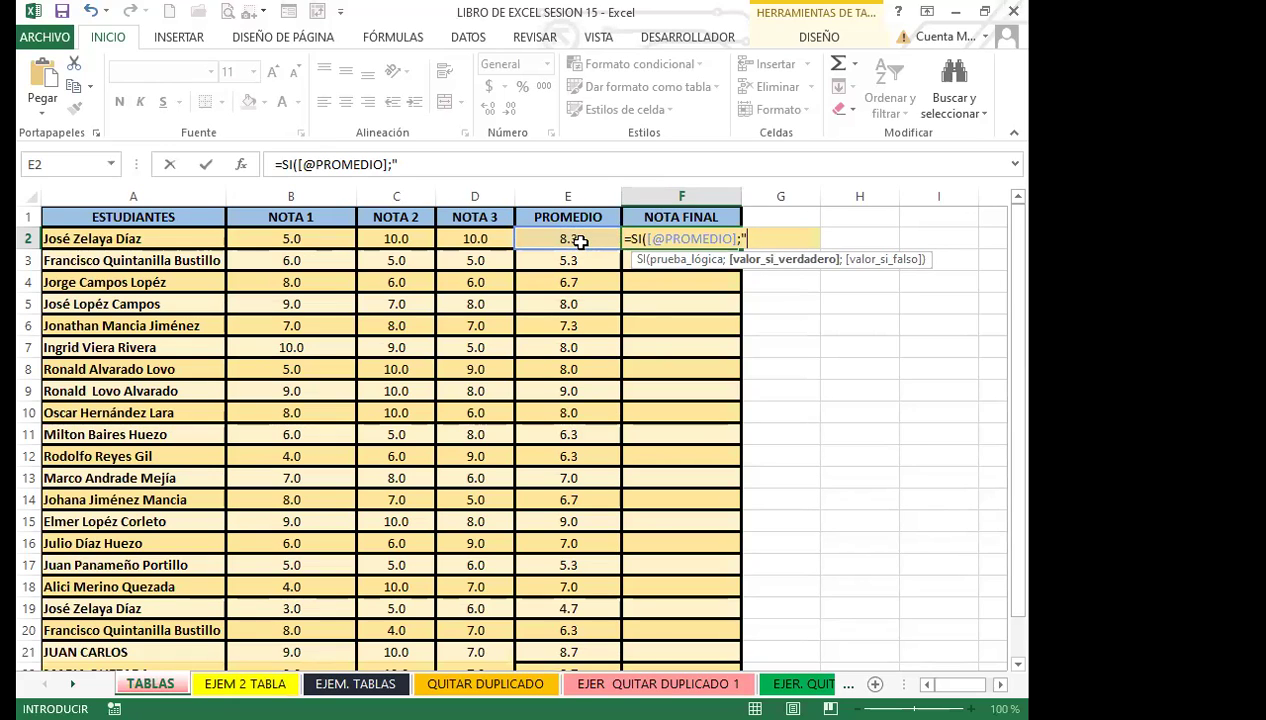
{"action": "type", "text": "APROBADOI"}
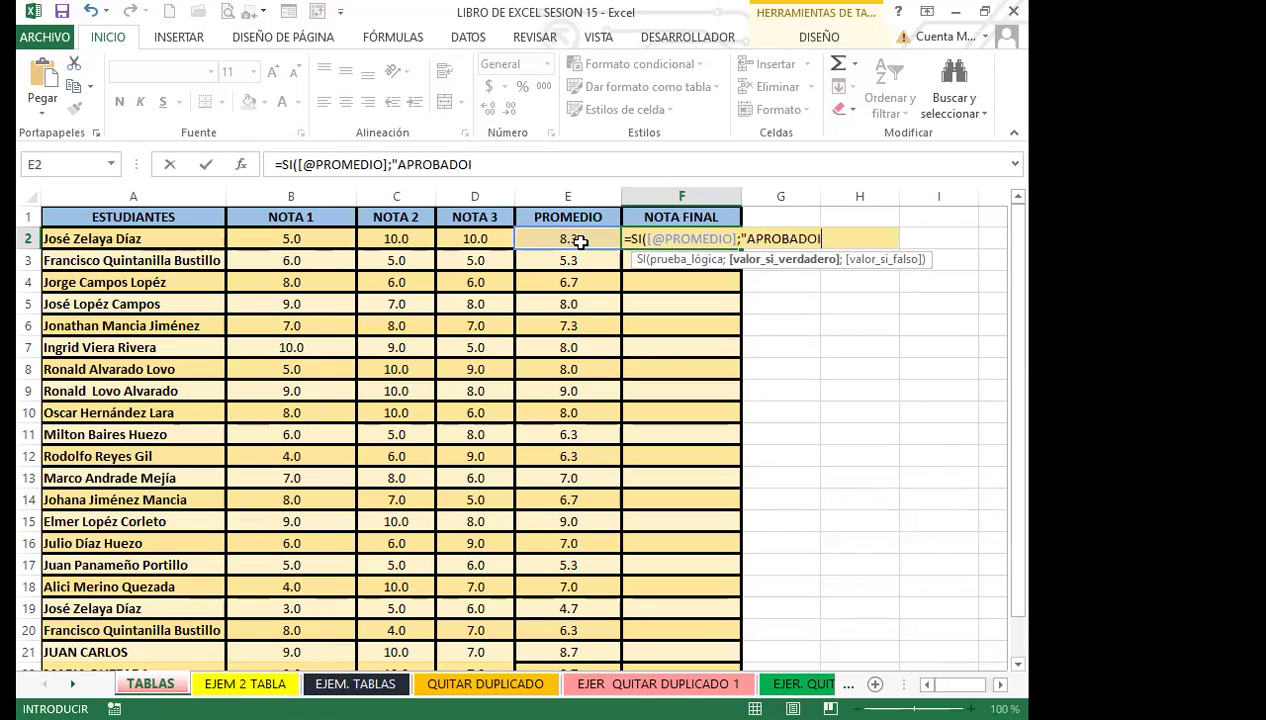
{"action": "key", "text": "BackSpace"}
{"action": "type", "text": "\";\""}
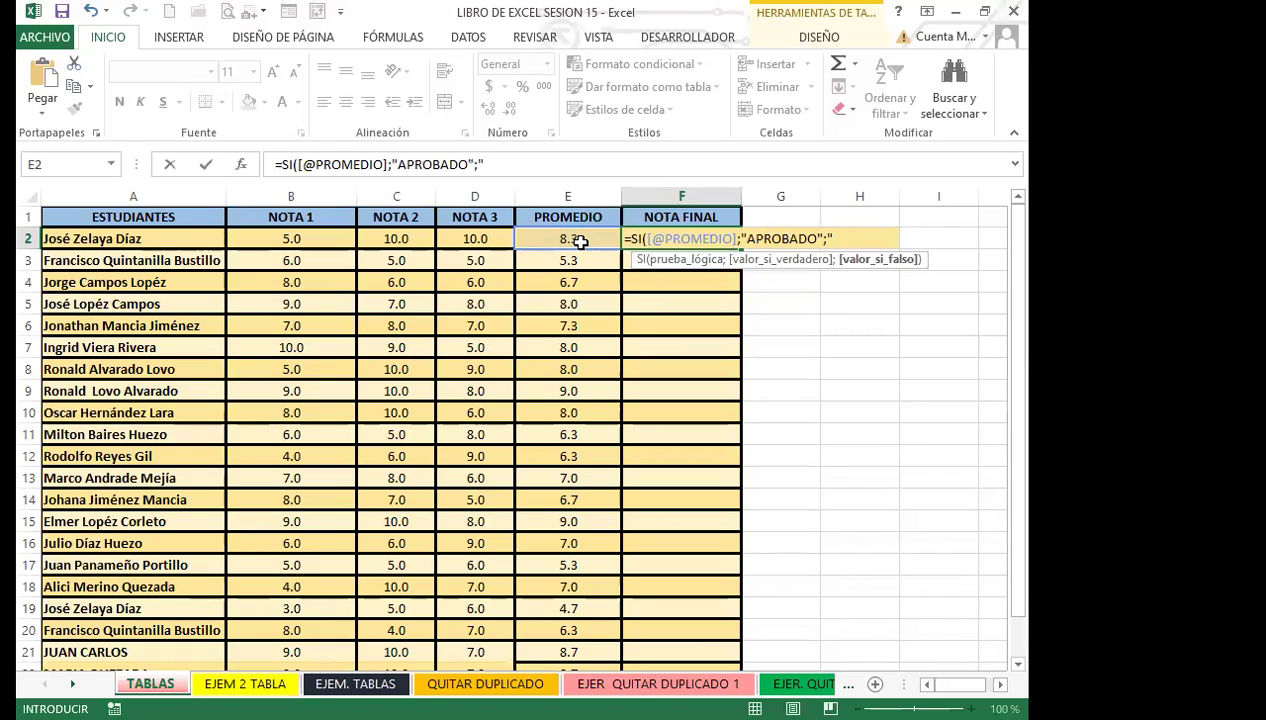
{"action": "type", "text": "REPROBADO"}
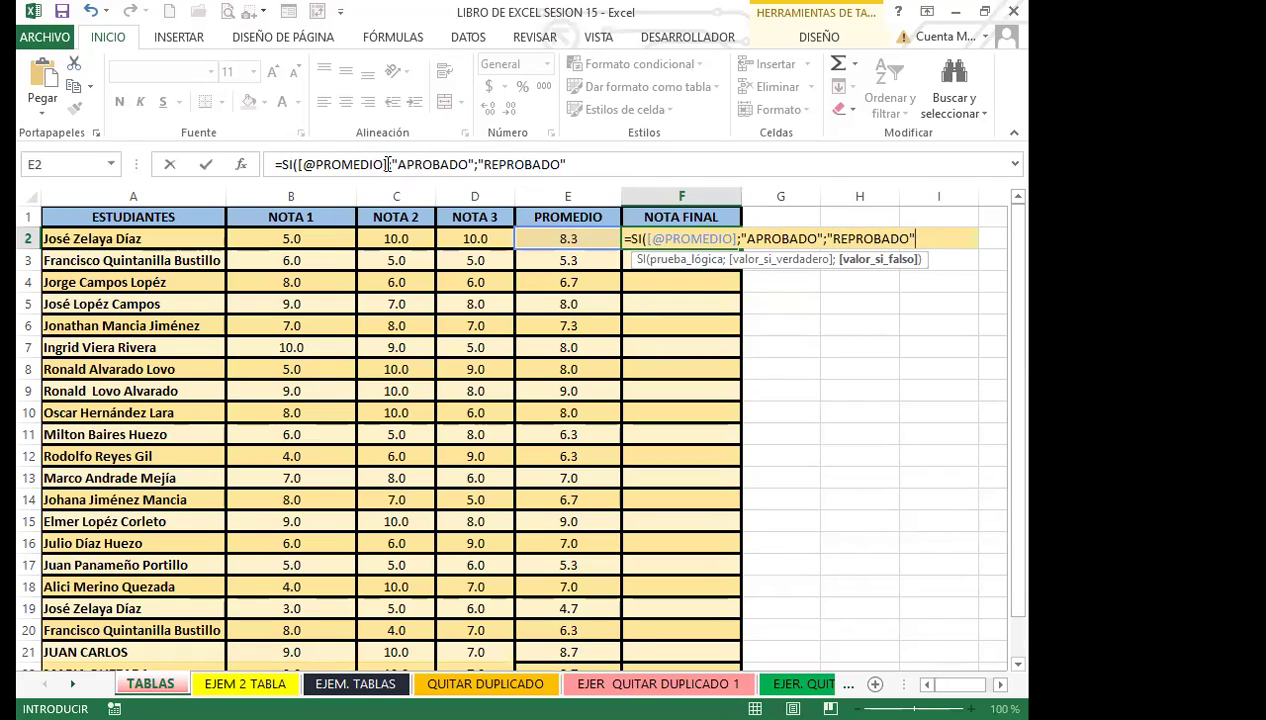
{"action": "left_click", "coordinate": [407, 147]}
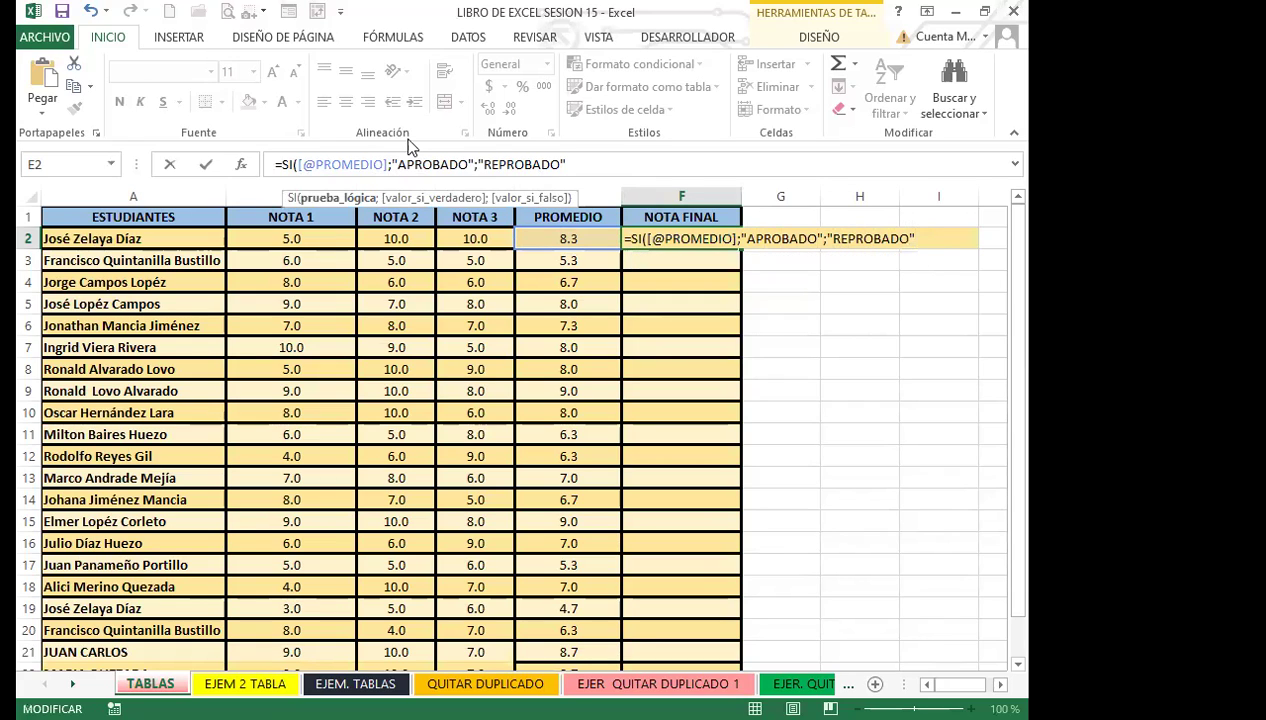
{"action": "type", "text": ">"}
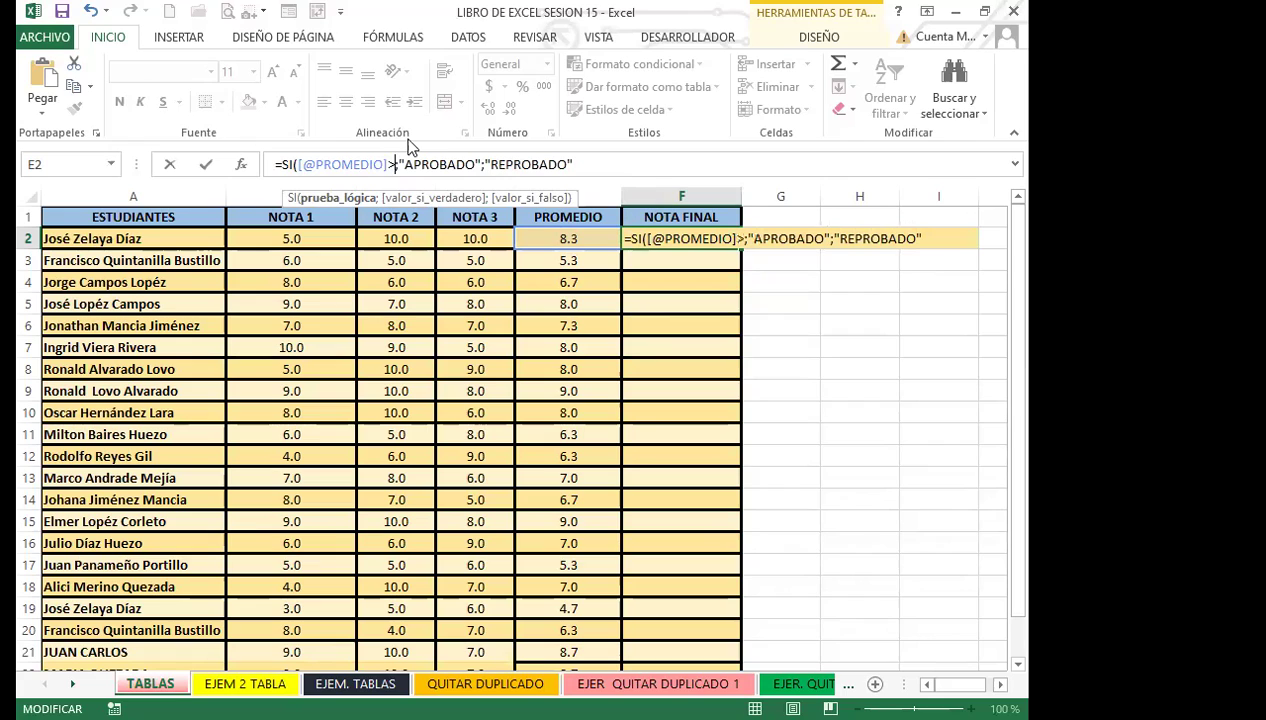
{"action": "type", "text": "="}
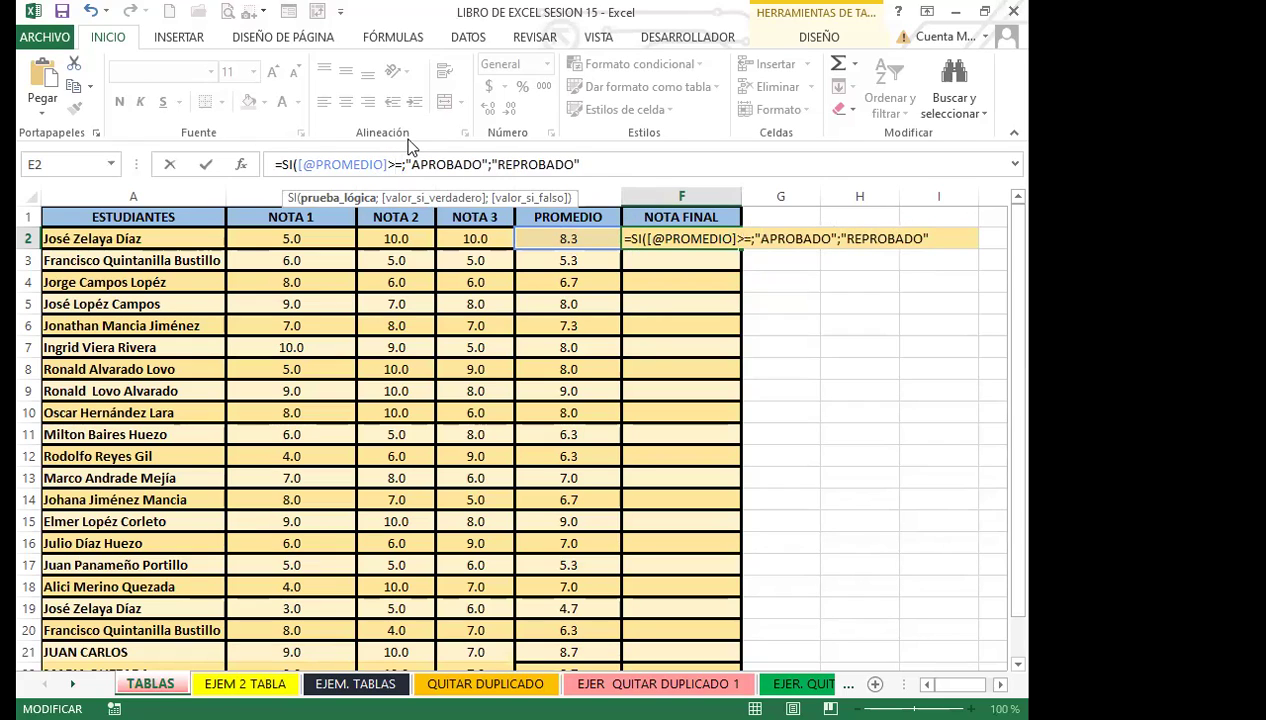
{"action": "type", "text": "7"}
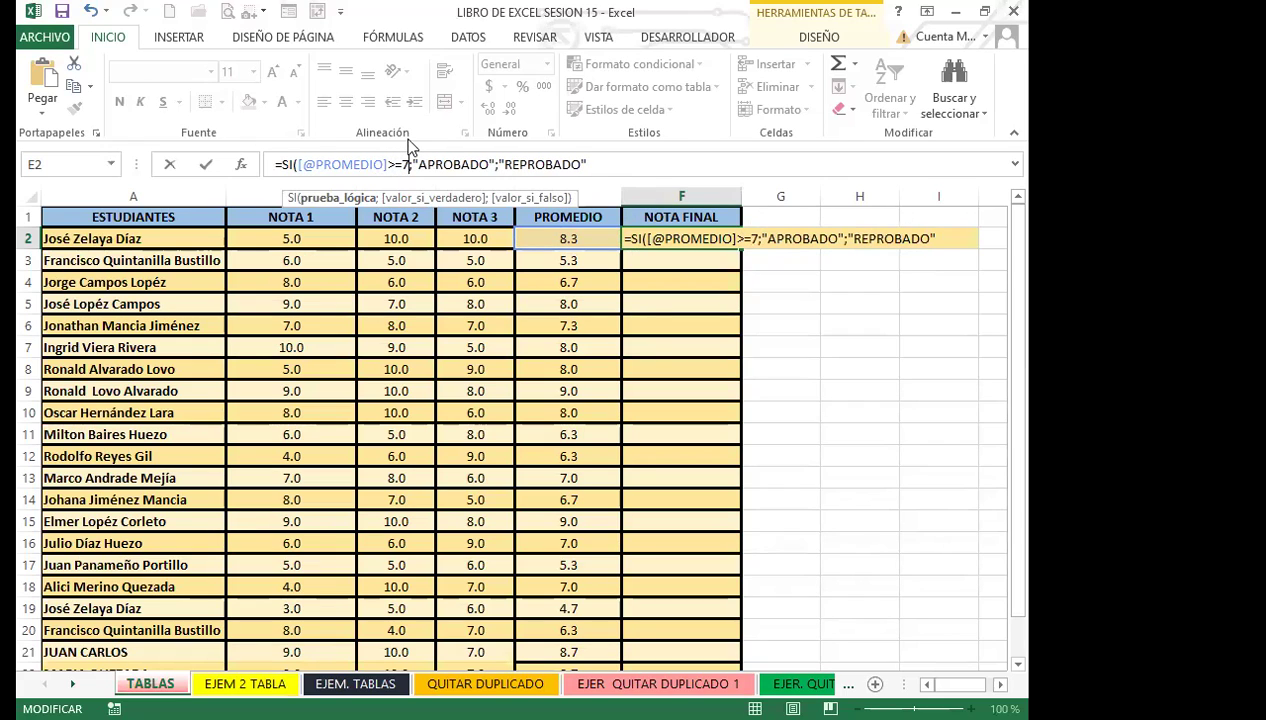
{"action": "left_click", "coordinate": [607, 164]}
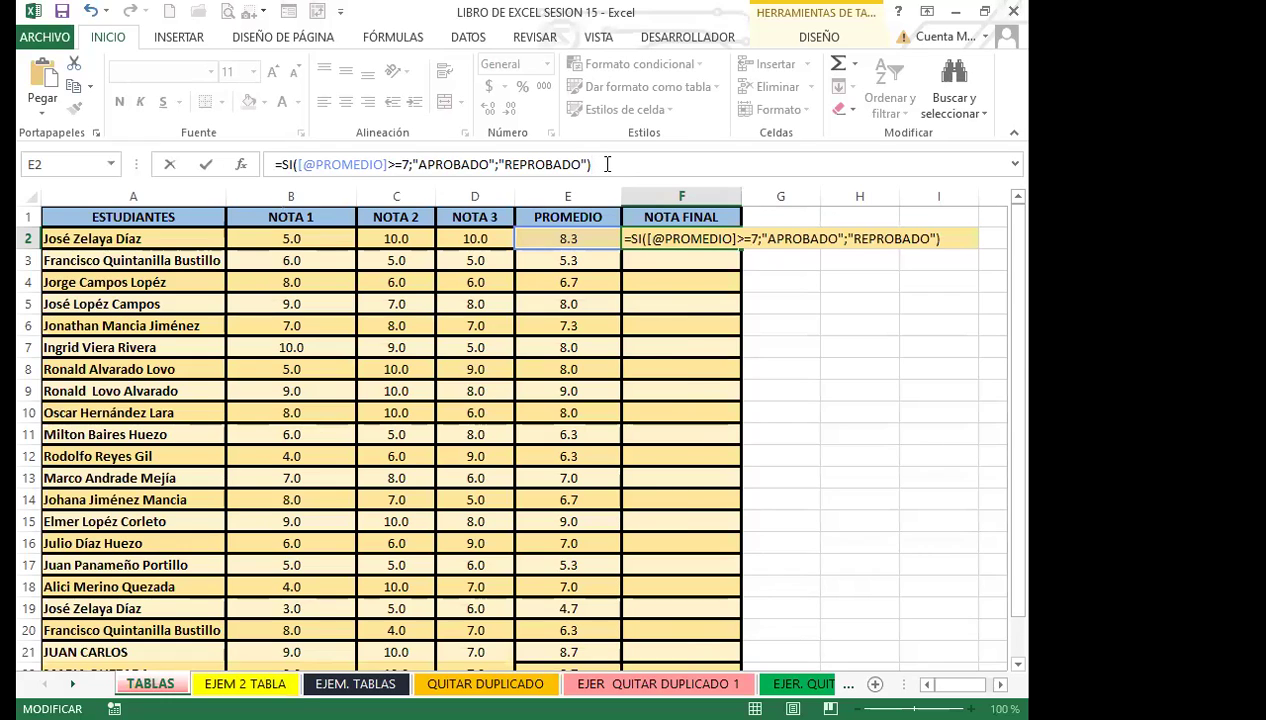
{"action": "key", "text": "Return"}
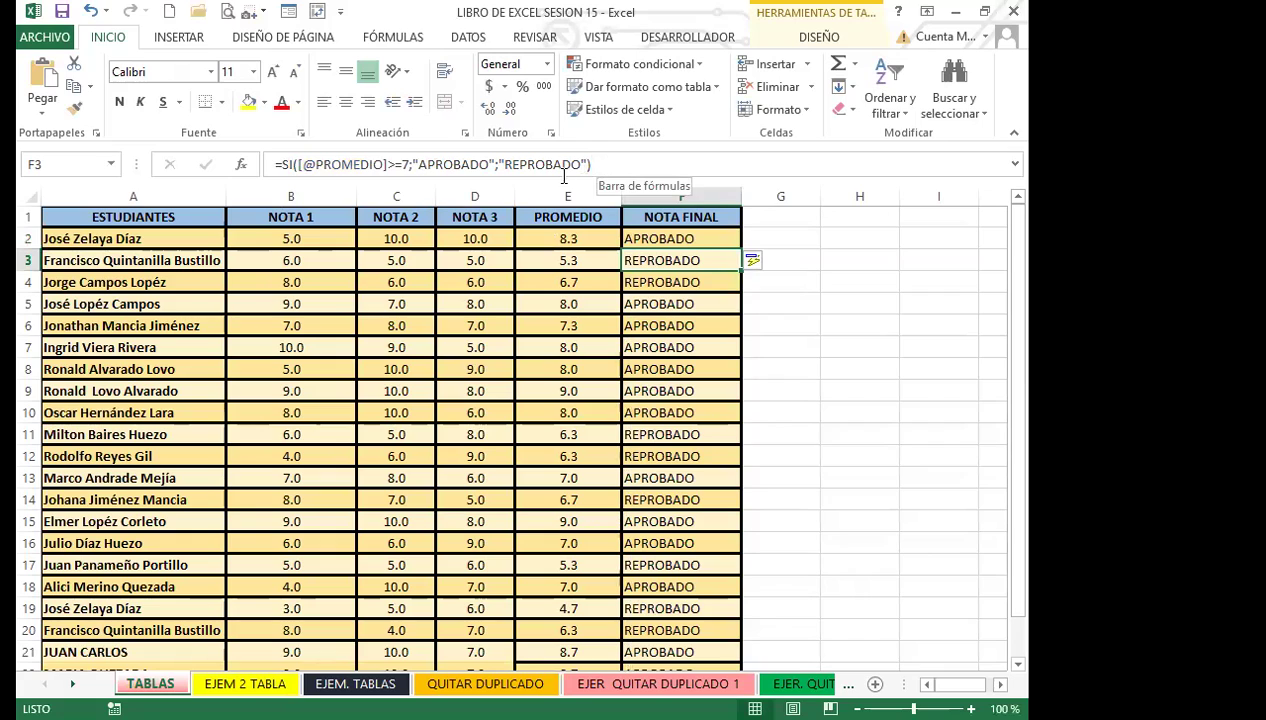
{"action": "left_click", "coordinate": [668, 238]}
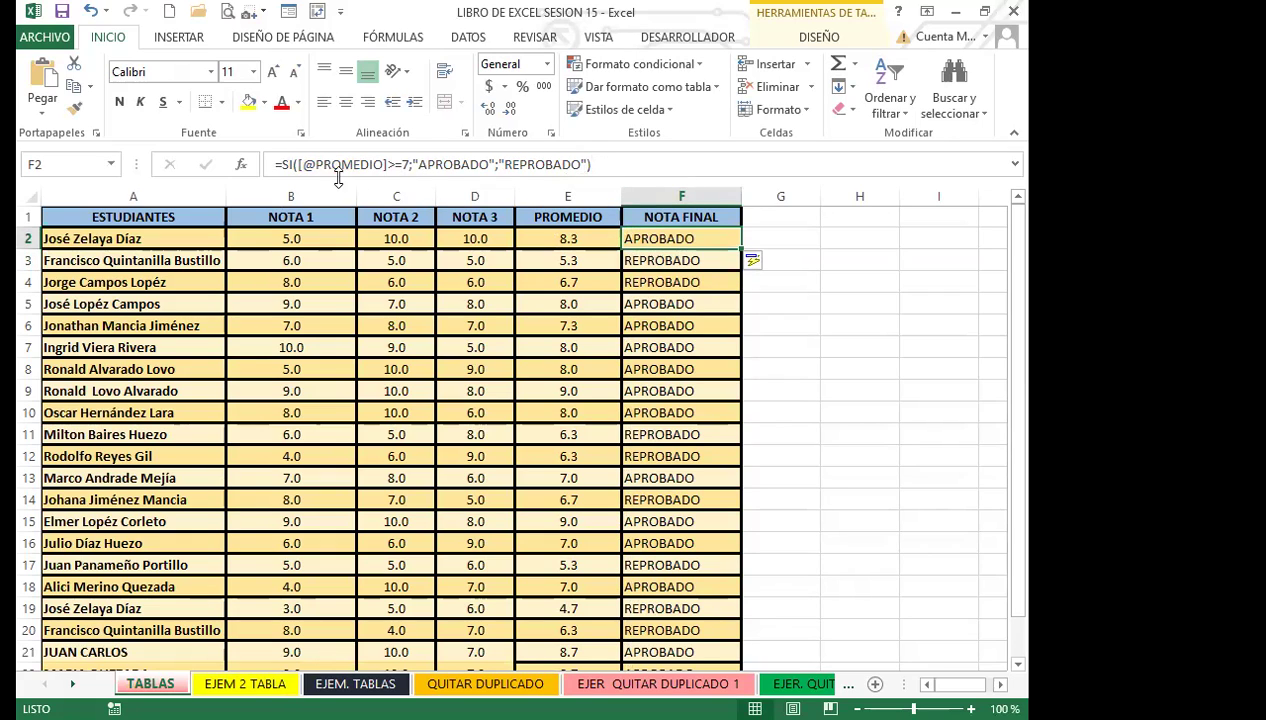
{"action": "left_click", "coordinate": [565, 240]}
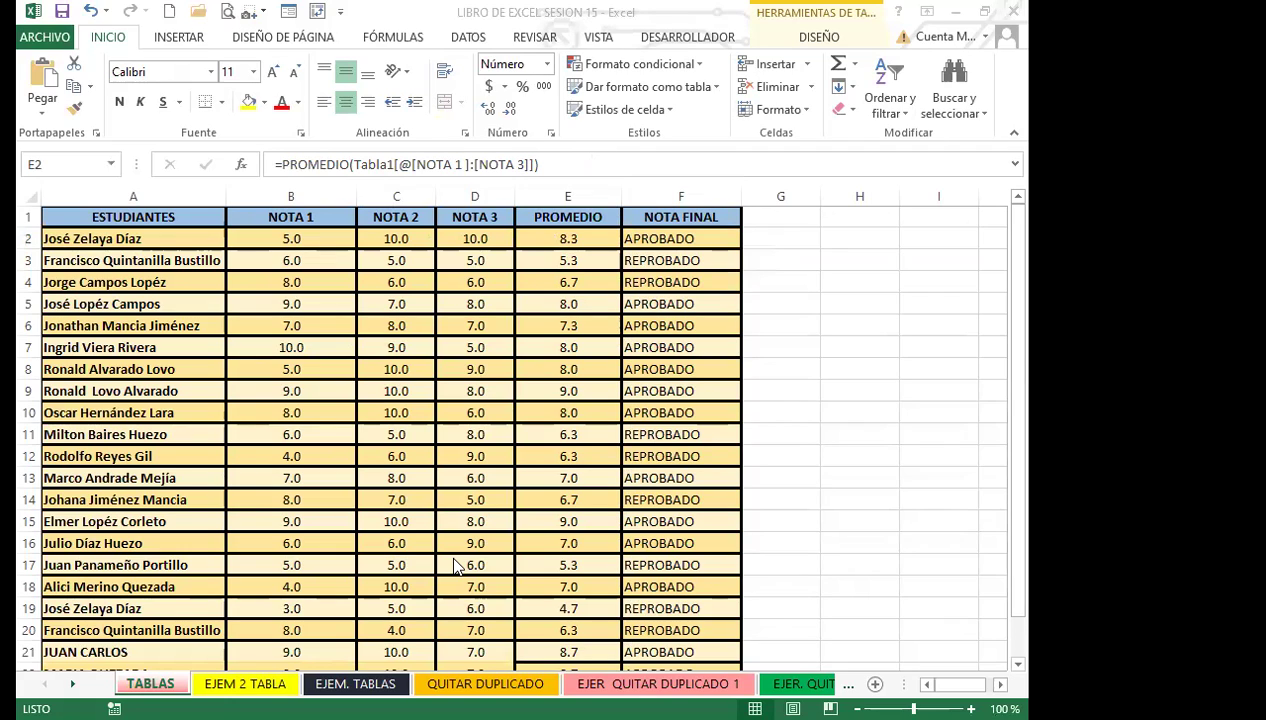
{"action": "left_click", "coordinate": [556, 237]}
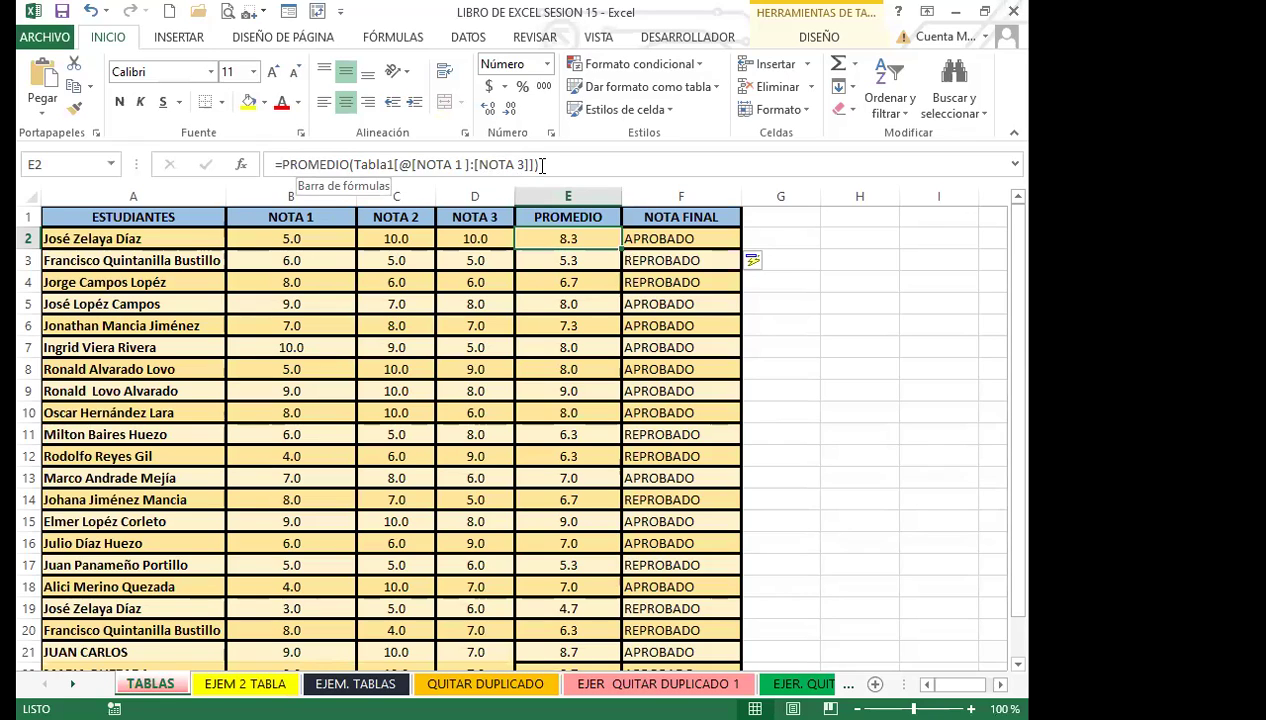
{"action": "left_click", "coordinate": [686, 241]}
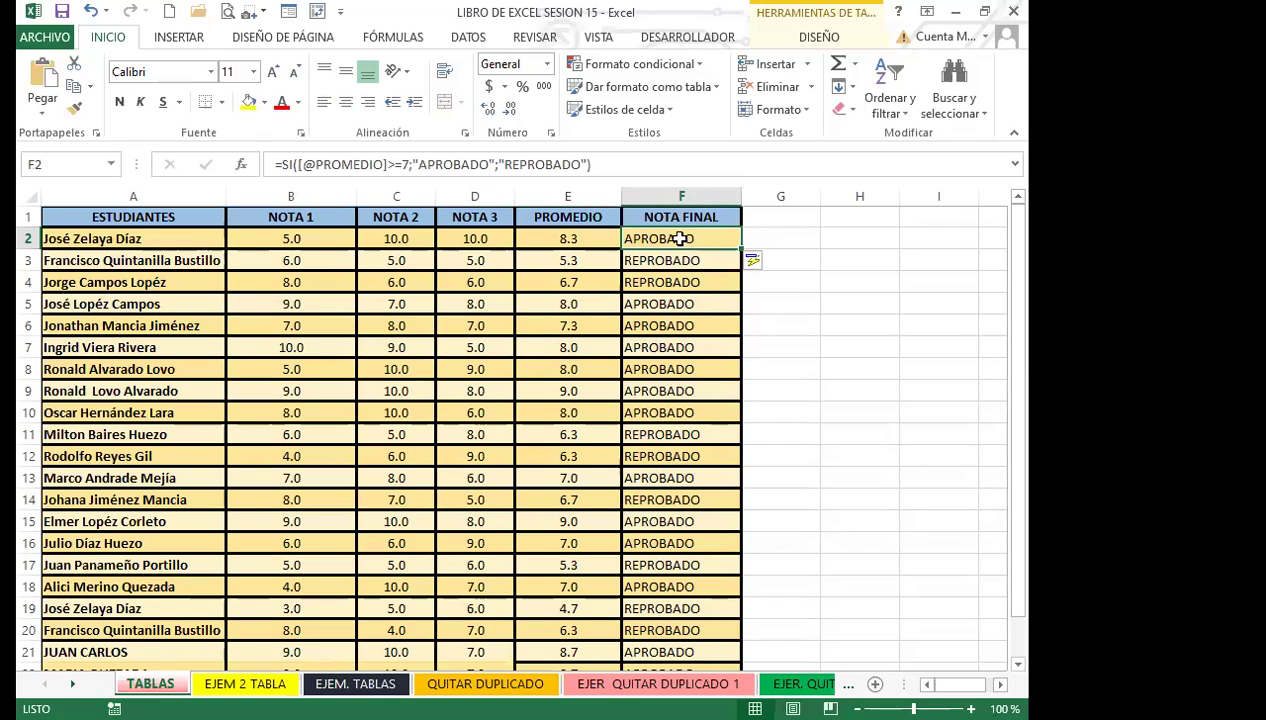
{"action": "left_click", "coordinate": [560, 238]}
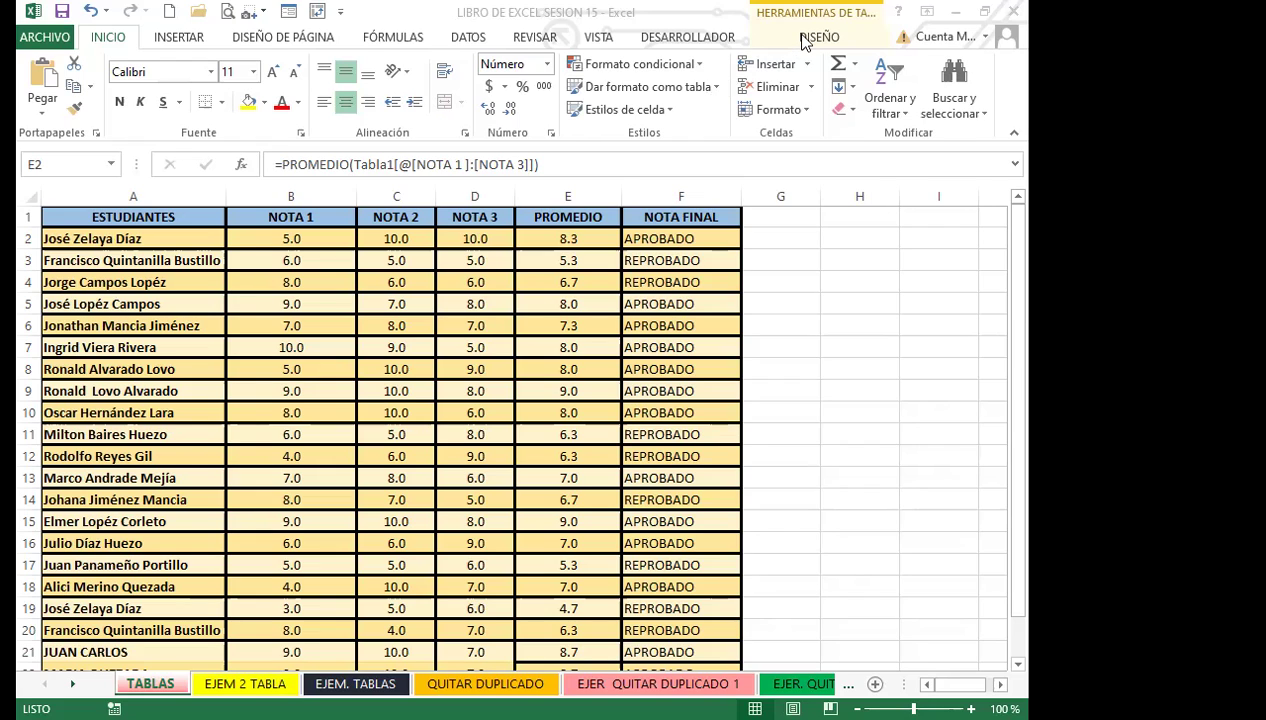
Show the table DISEÑO tab and review the E2 and F2 formulas.
{"action": "left_click", "coordinate": [690, 38]}
{"action": "left_click", "coordinate": [800, 40]}
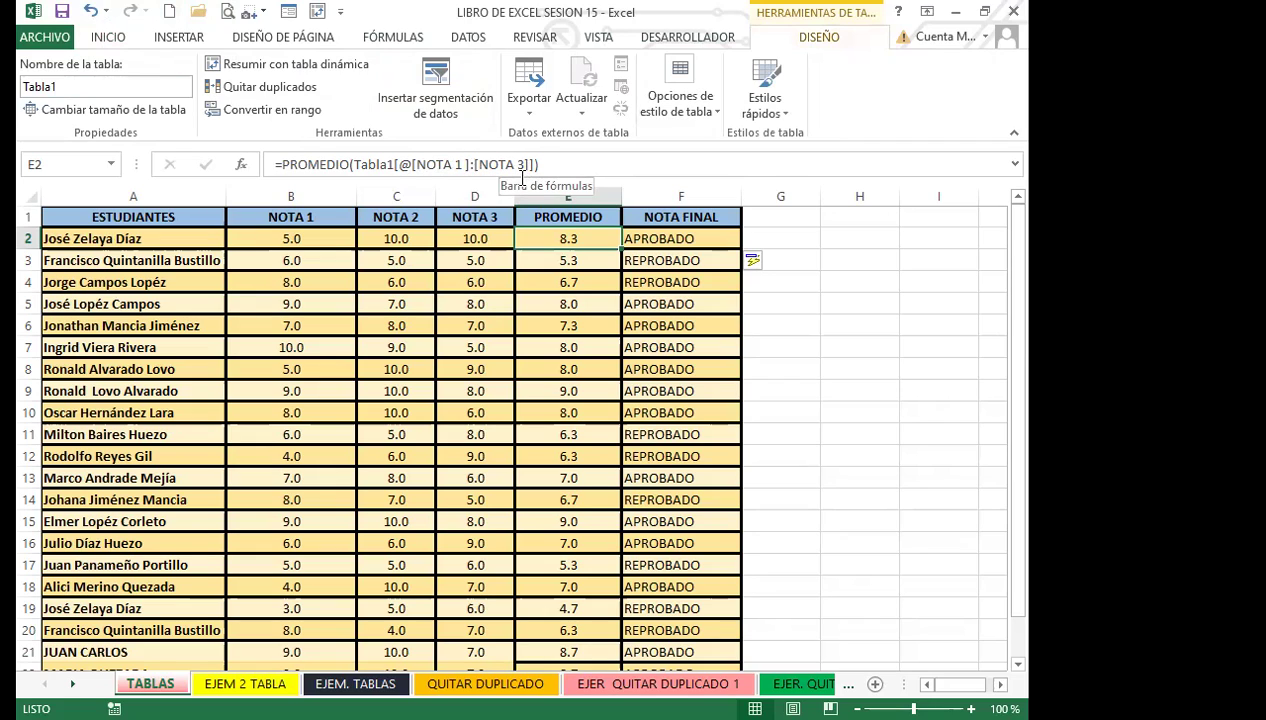
{"action": "left_click", "coordinate": [654, 238]}
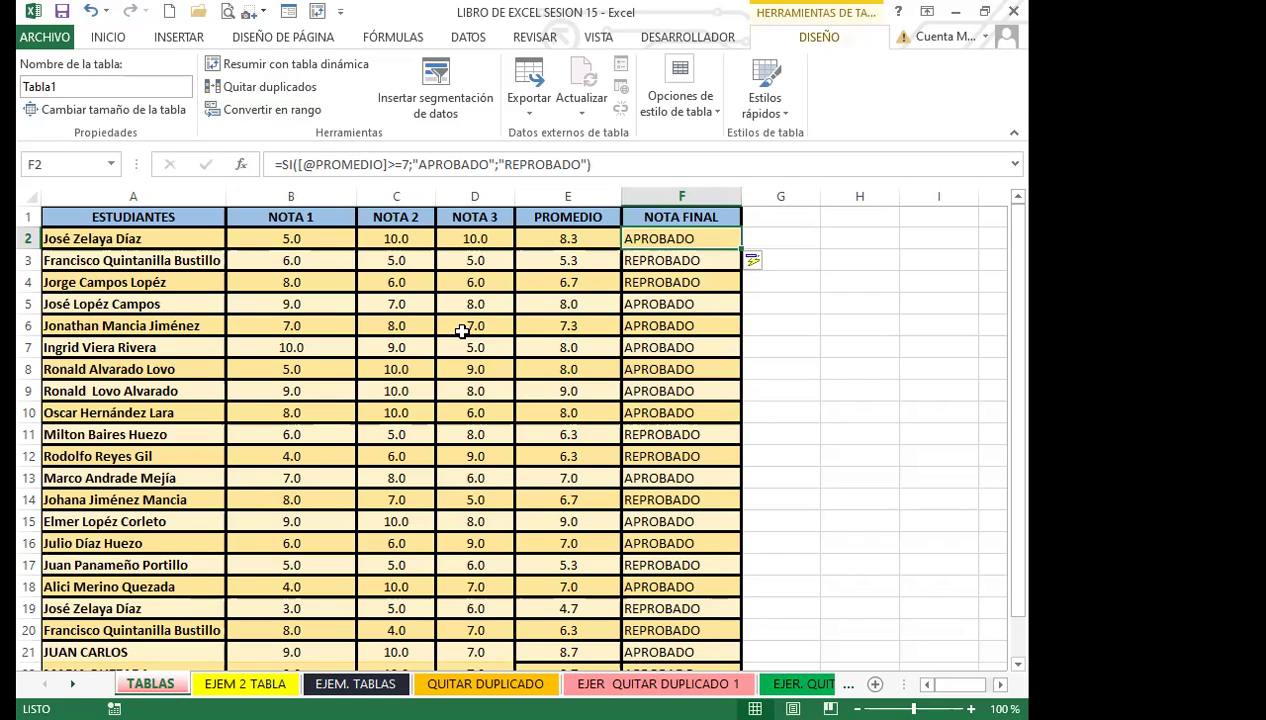
{"action": "left_click", "coordinate": [590, 242]}
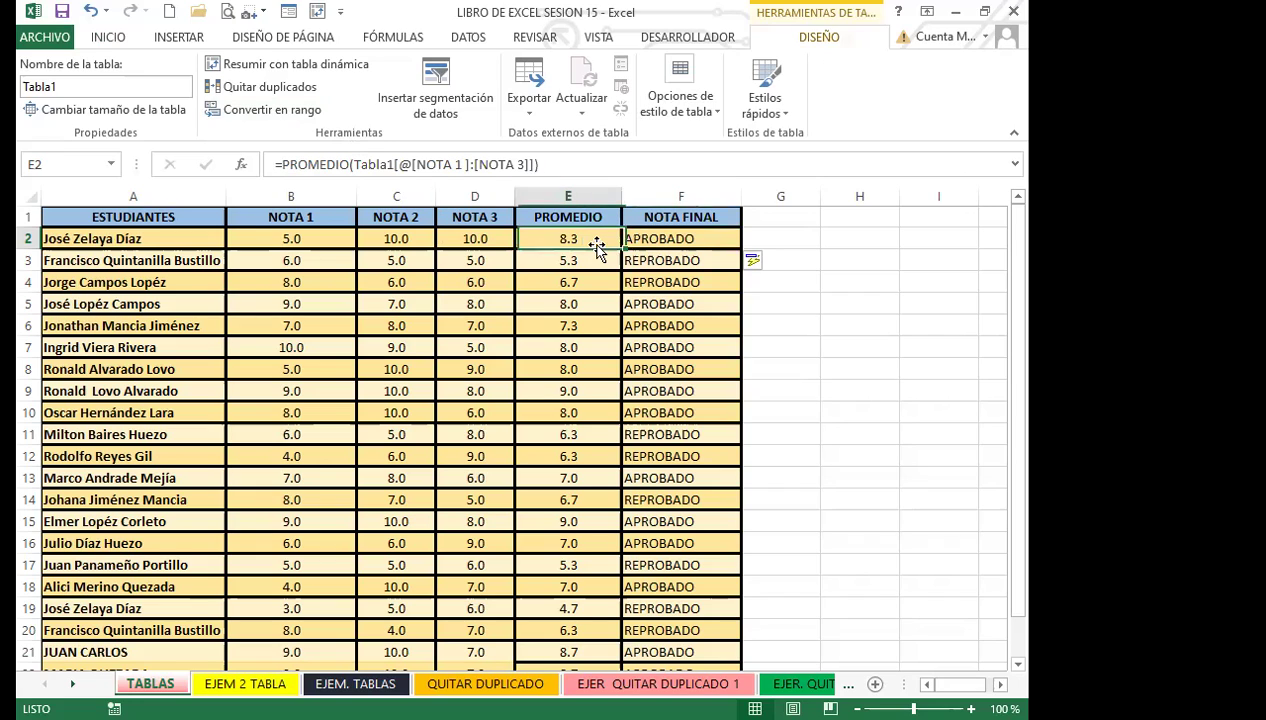
{"action": "left_click", "coordinate": [654, 244]}
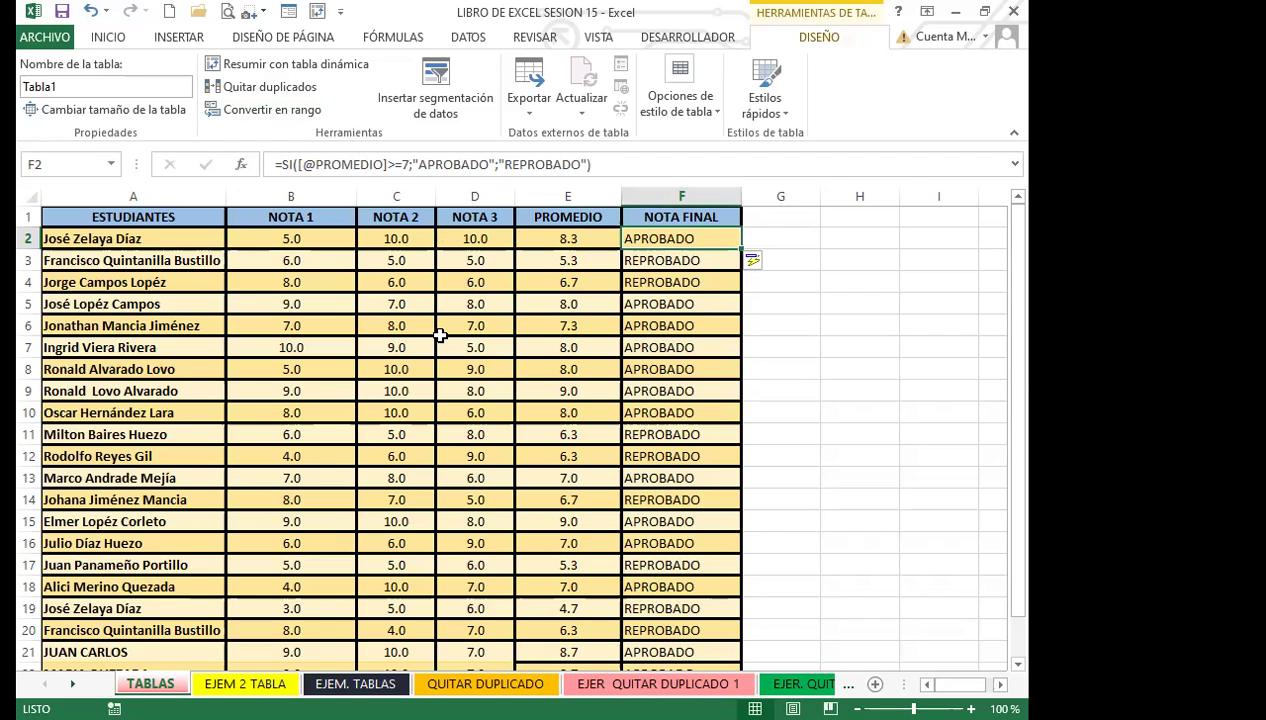
Undo back to the =PROMEDIO(B2:D2) averages and the pass-mark-6 SI results.
{"action": "left_click", "coordinate": [91, 11]}
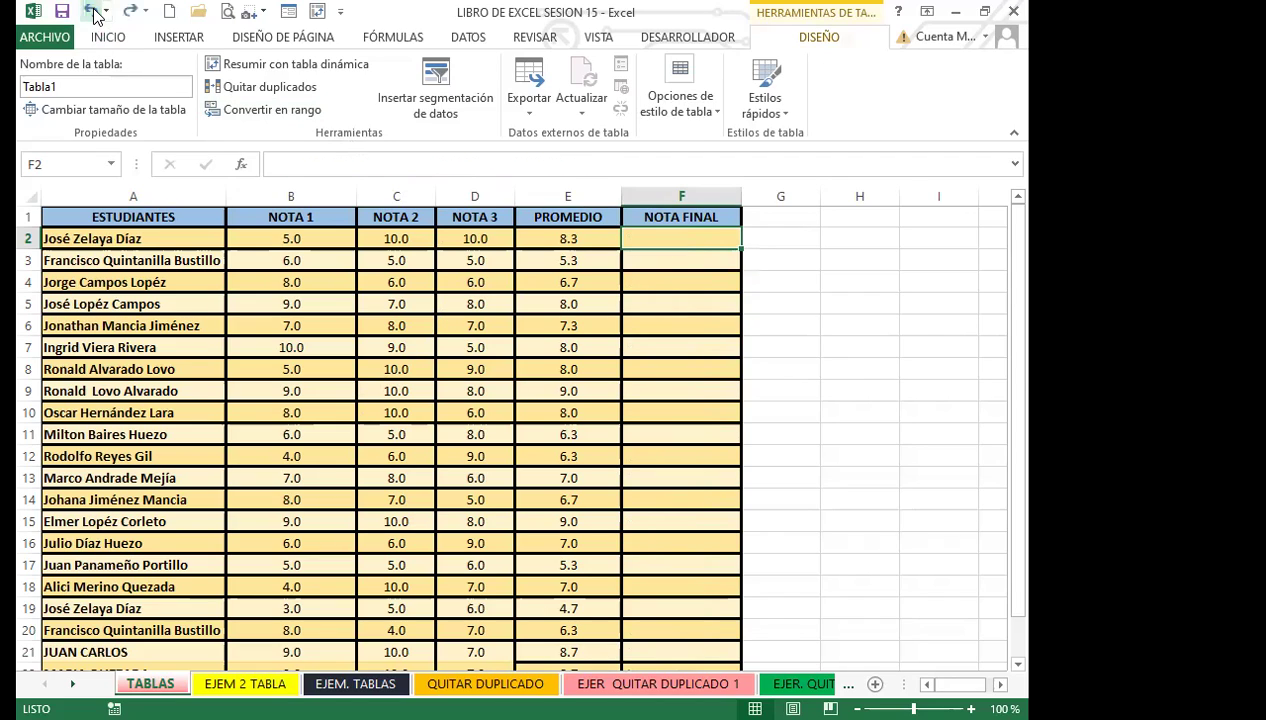
{"action": "left_click", "coordinate": [91, 11]}
{"action": "left_click", "coordinate": [91, 11]}
{"action": "left_click", "coordinate": [91, 11]}
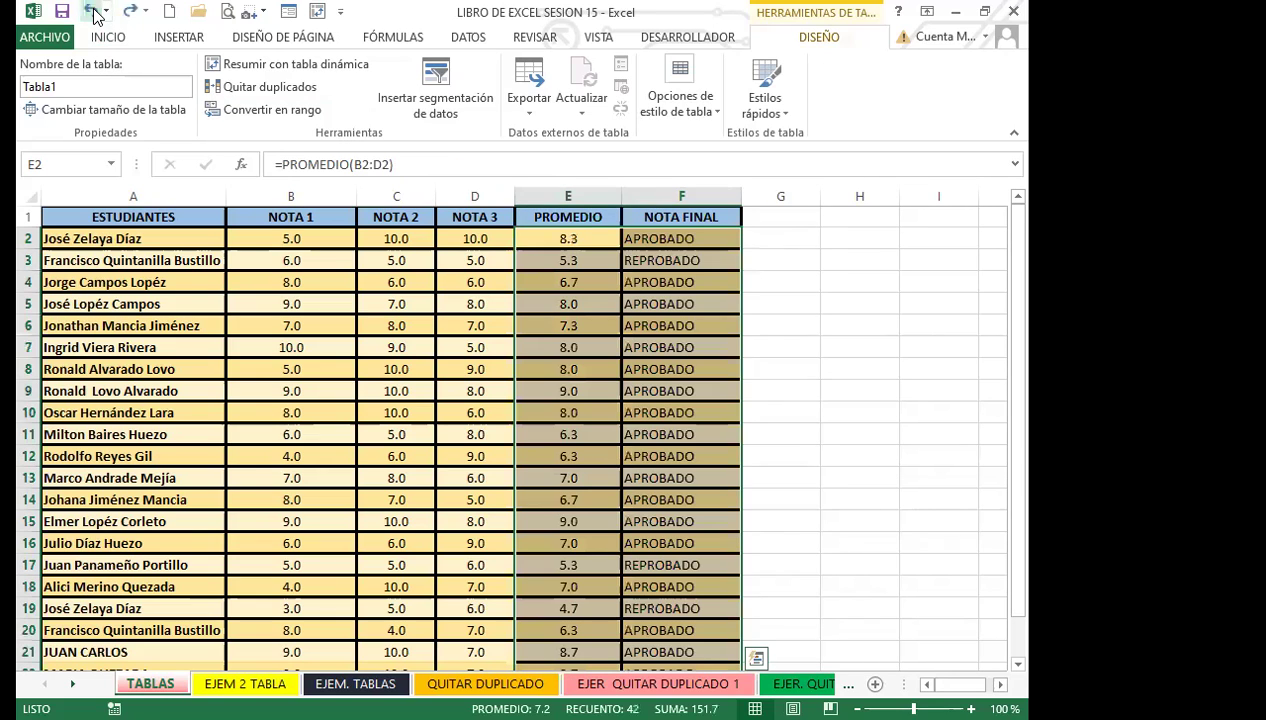
{"action": "left_click", "coordinate": [562, 238]}
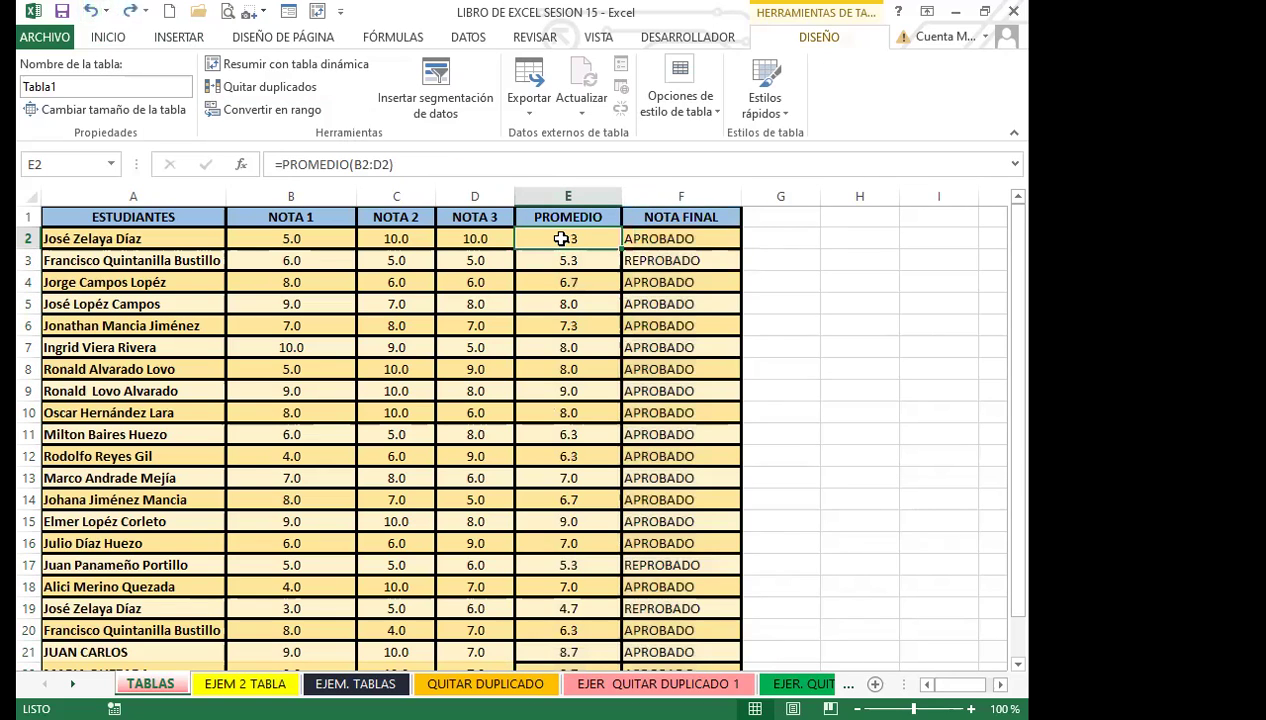
Review the F2 and E2 formulas and open Function Arguments for E2's PROMEDIO.
{"action": "left_click", "coordinate": [655, 235]}
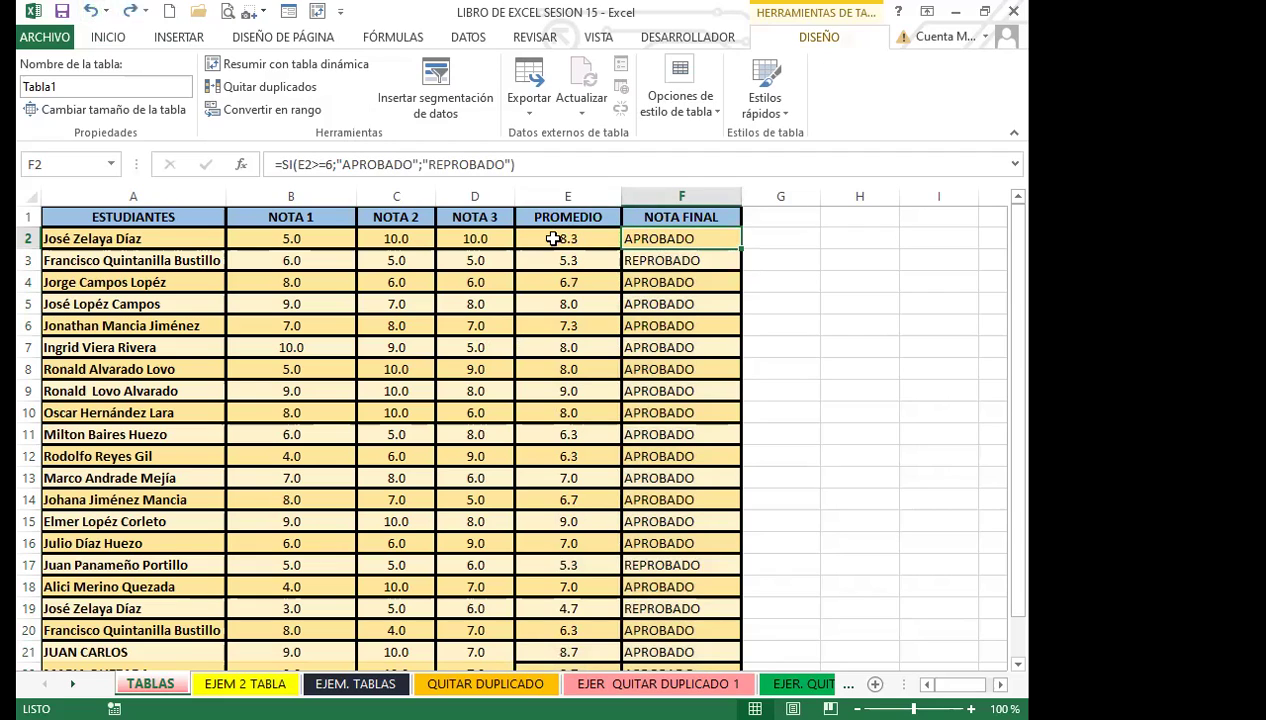
{"action": "left_click", "coordinate": [551, 237]}
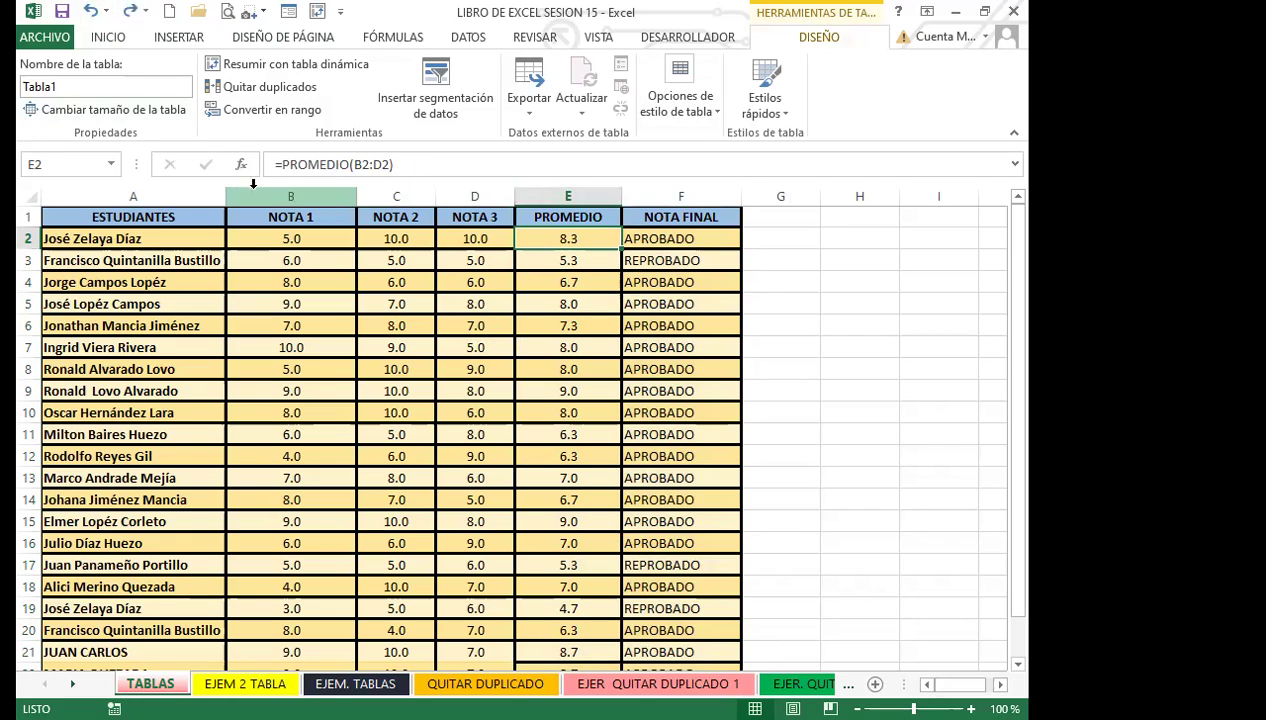
{"action": "left_click", "coordinate": [243, 165]}
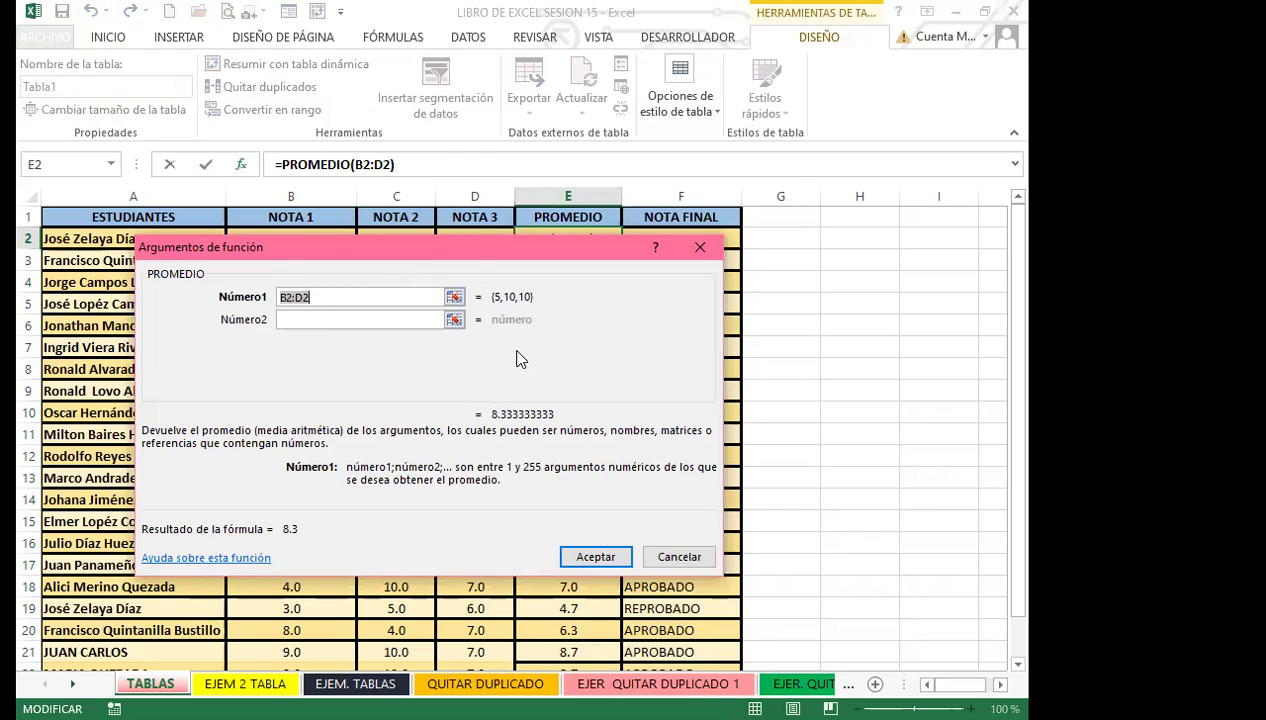
Close the Argumentos de función dialog for E2 without changes.
{"action": "left_click", "coordinate": [700, 247]}
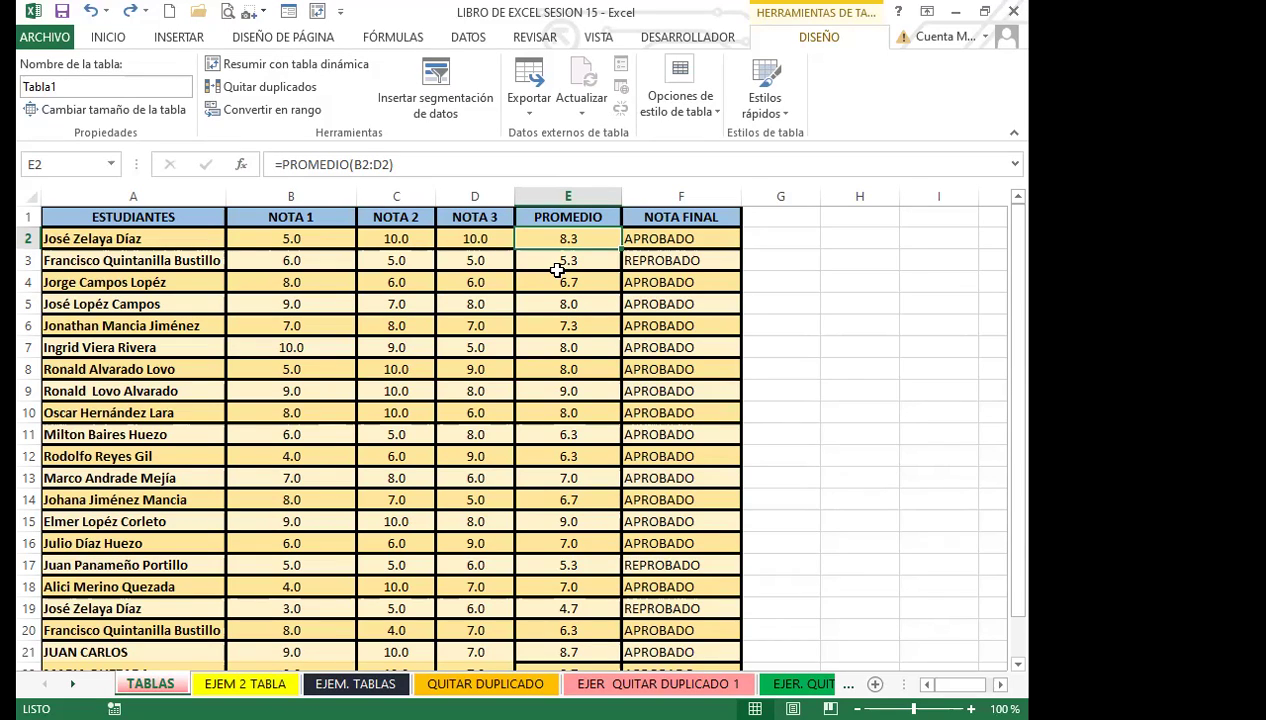
{"action": "left_click", "coordinate": [463, 346]}
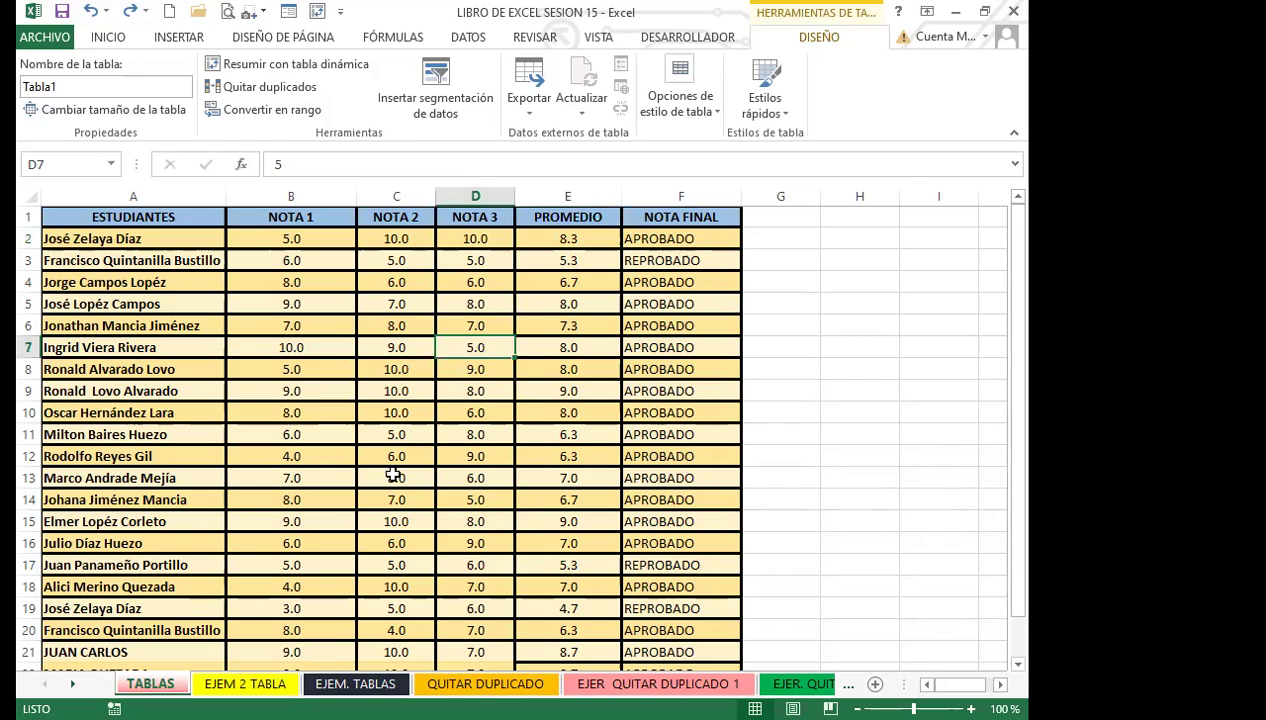
{"action": "left_click", "coordinate": [578, 240]}
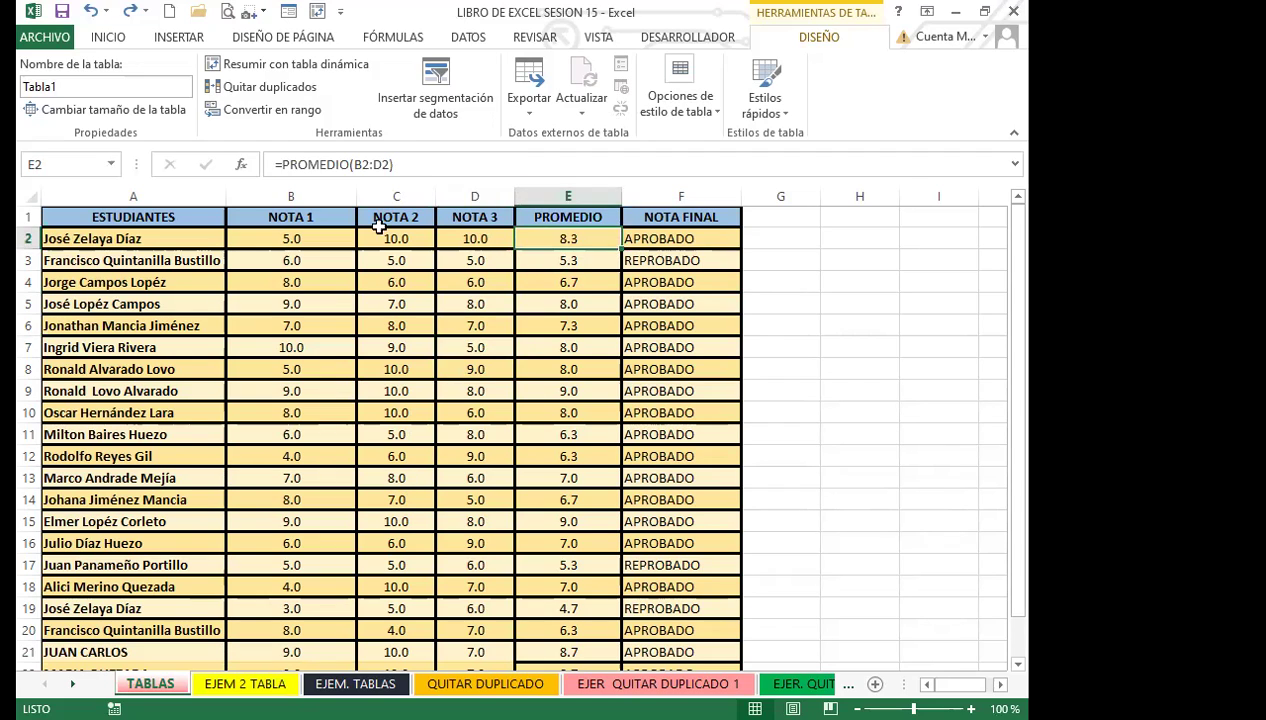
{"action": "left_click", "coordinate": [677, 236]}
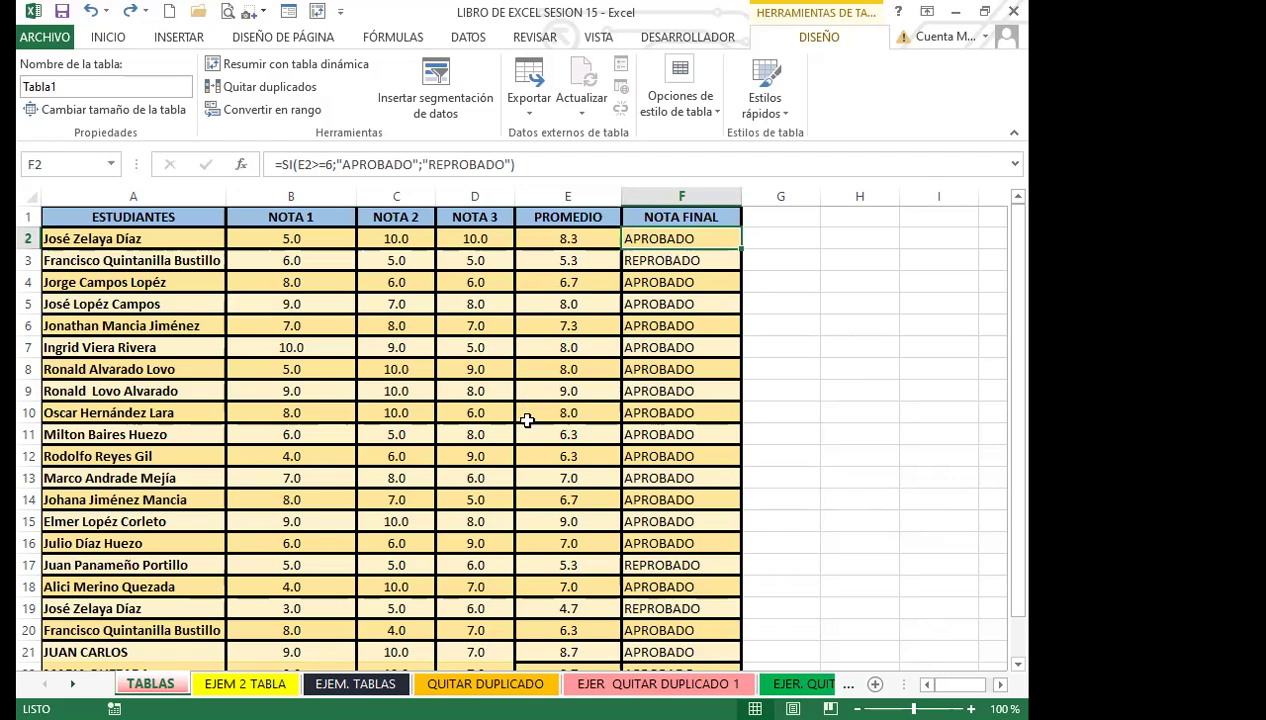
{"action": "left_click", "coordinate": [525, 415]}
{"action": "left_click", "coordinate": [454, 411]}
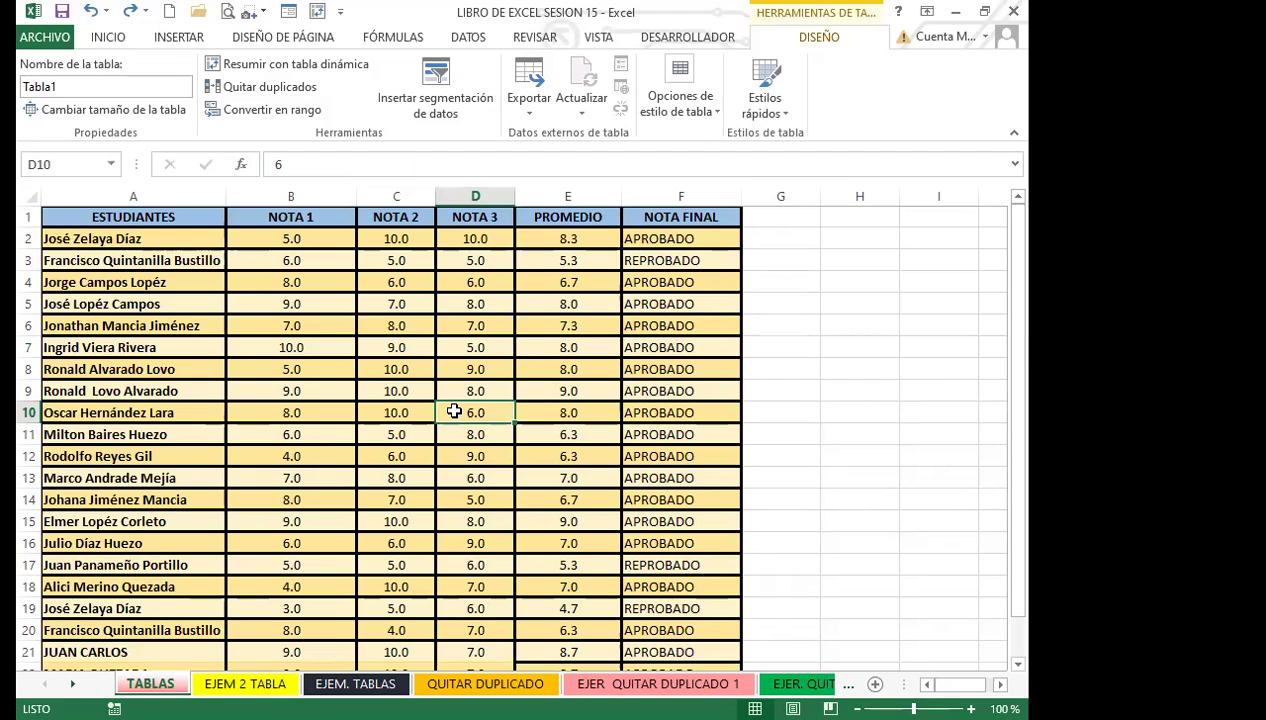
{"action": "left_click", "coordinate": [547, 368]}
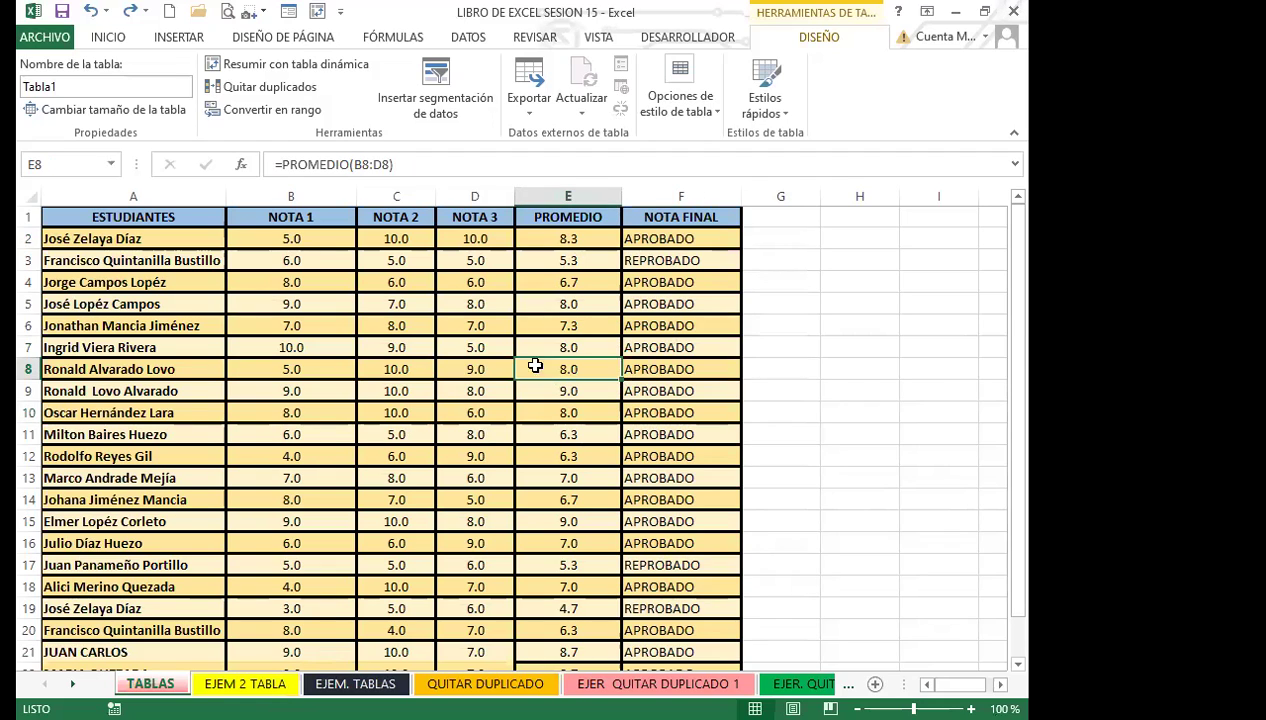
{"action": "left_click", "coordinate": [108, 37]}
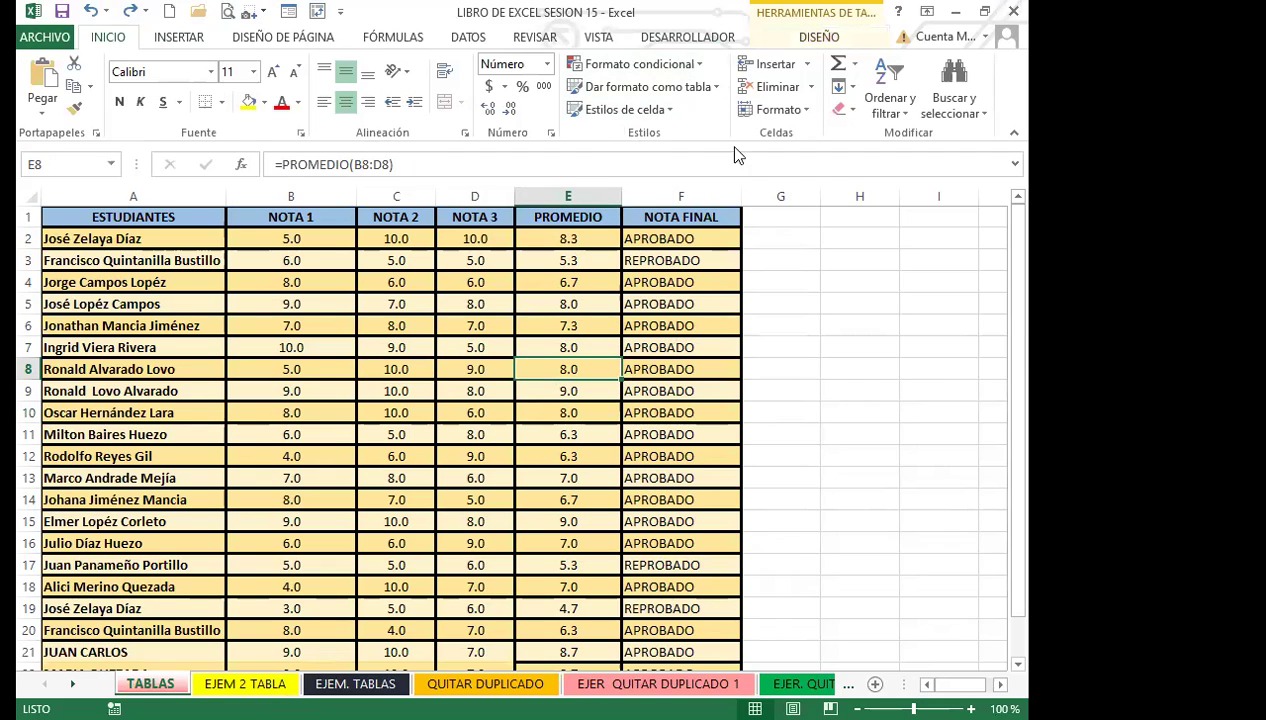
{"action": "left_click", "coordinate": [645, 356]}
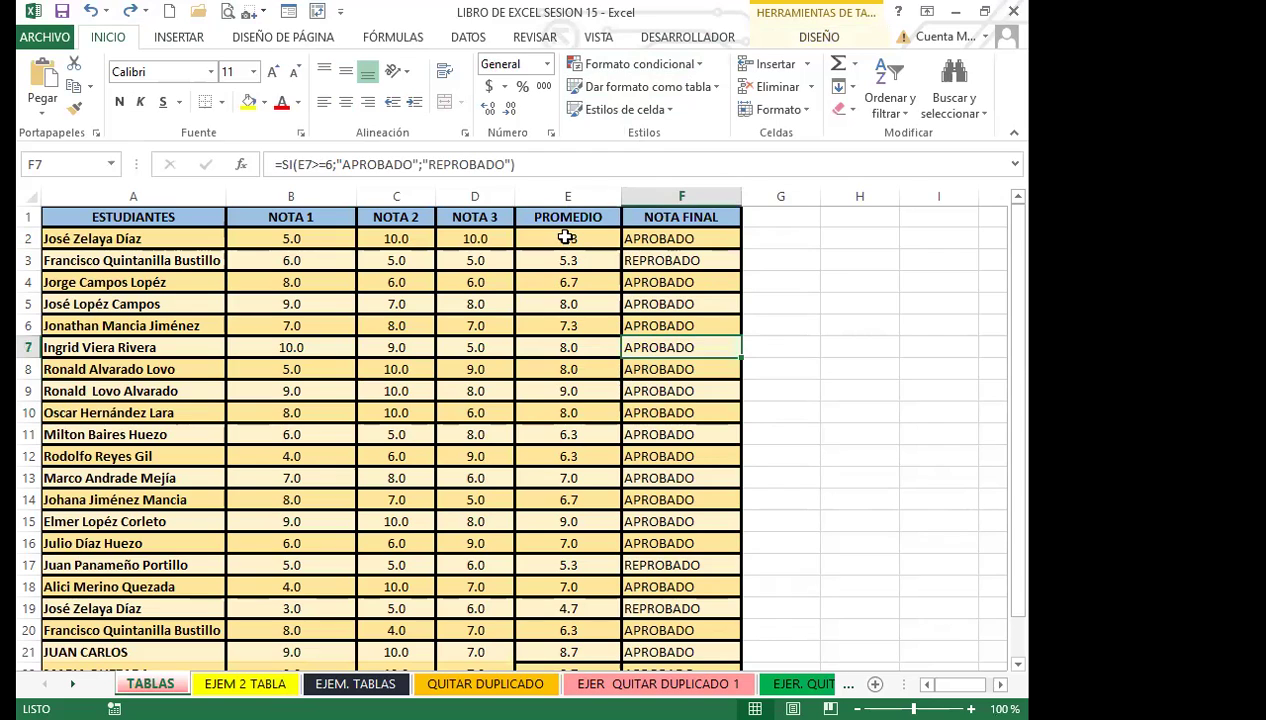
{"action": "left_click", "coordinate": [566, 238]}
{"action": "left_click", "coordinate": [670, 241]}
{"action": "left_click", "coordinate": [578, 258]}
{"action": "left_click", "coordinate": [628, 245]}
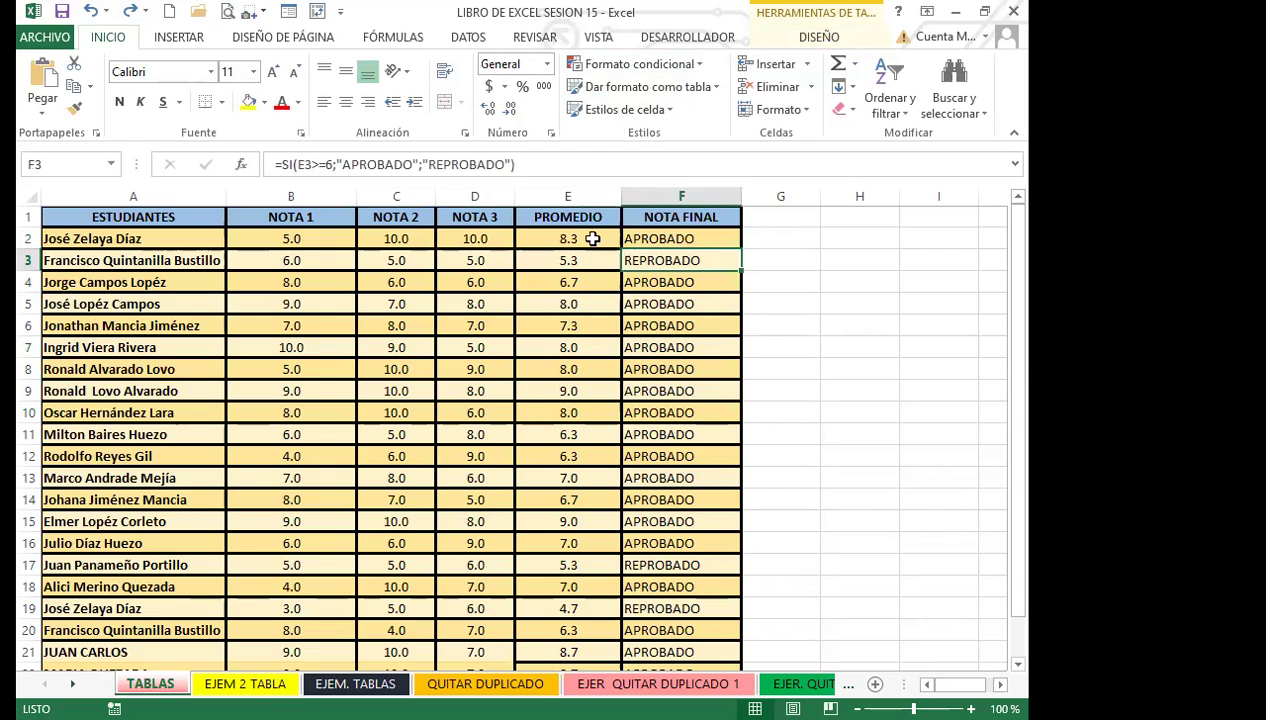
{"action": "left_click", "coordinate": [586, 237]}
{"action": "left_click", "coordinate": [648, 238]}
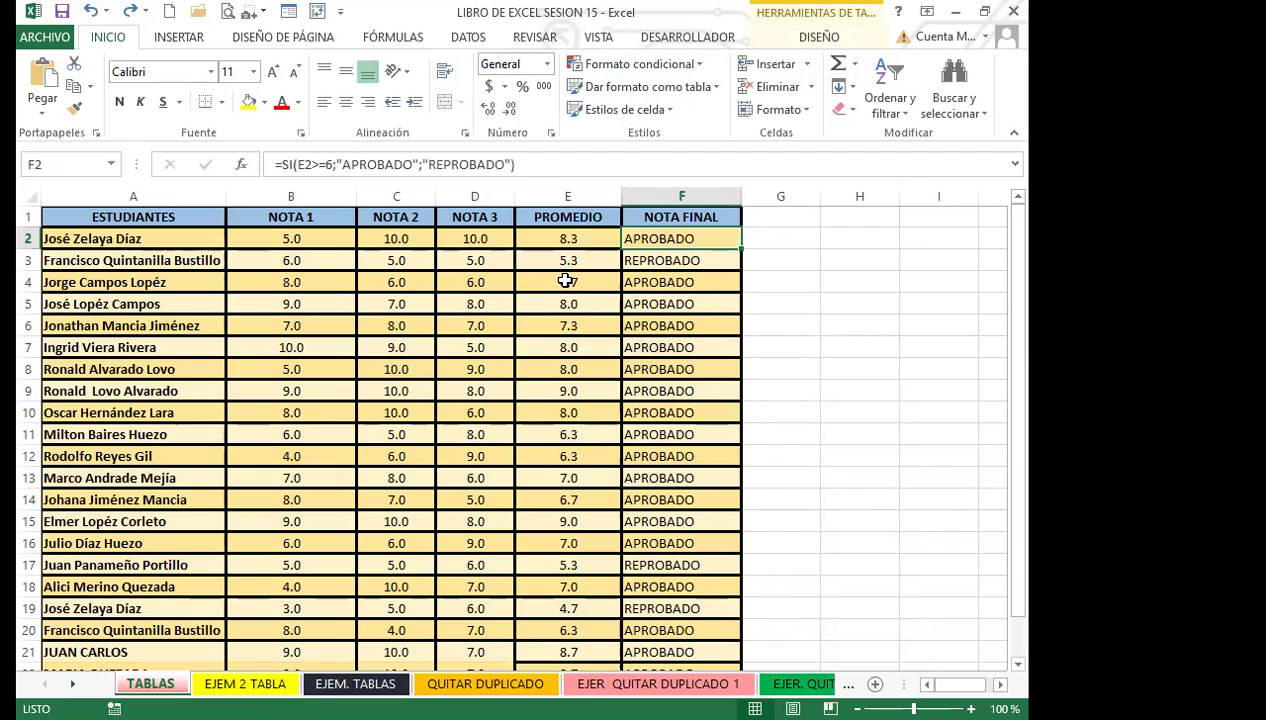
{"action": "left_click", "coordinate": [566, 238]}
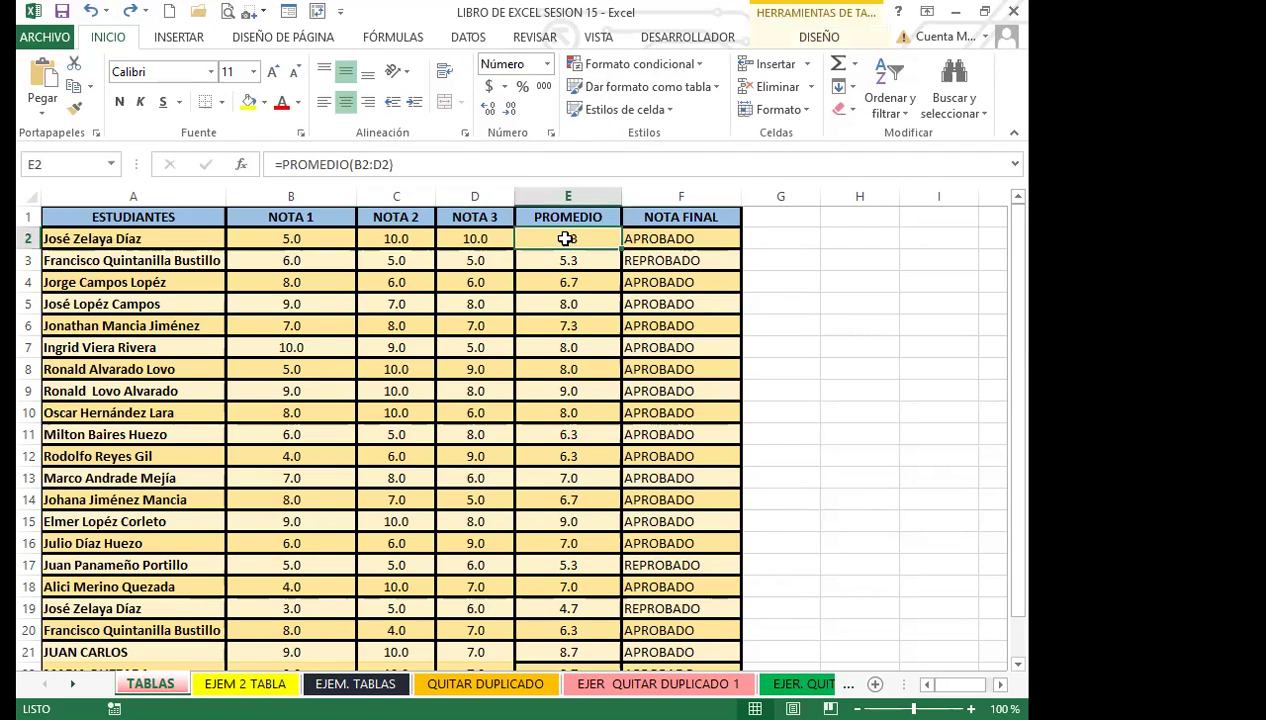
{"action": "left_click", "coordinate": [648, 236]}
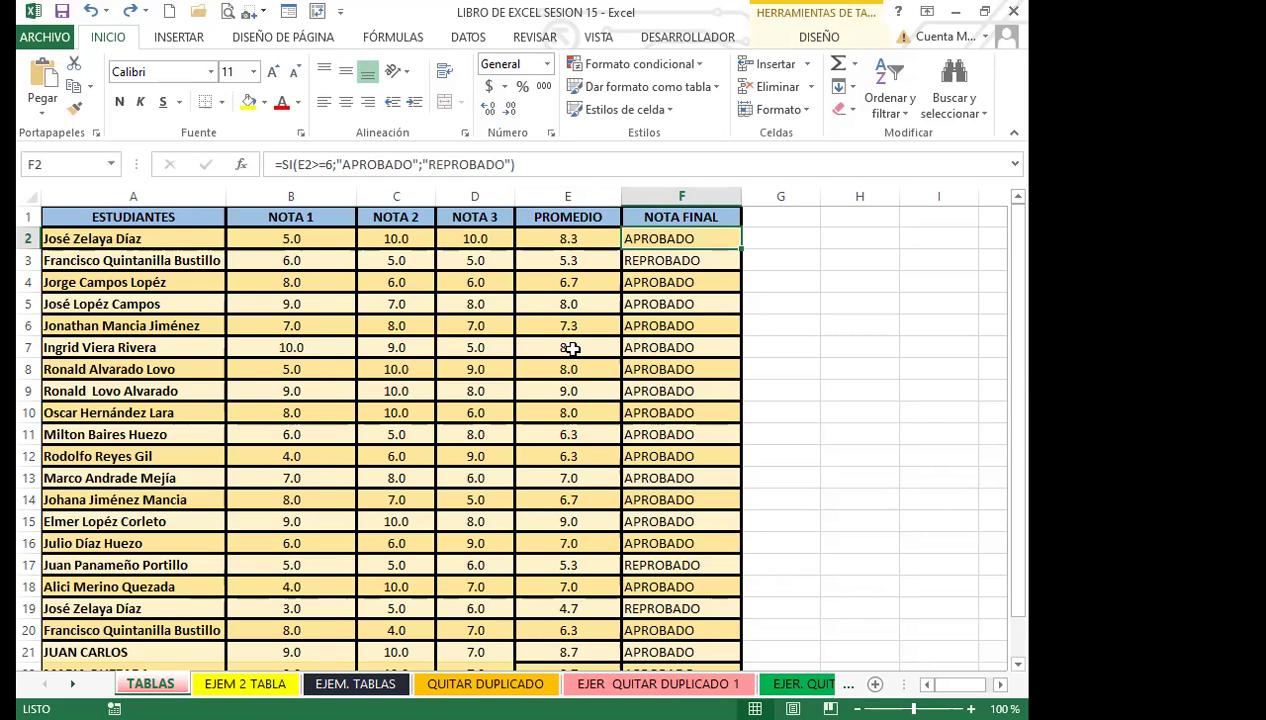
{"action": "scroll", "coordinate": [574, 402], "scroll_direction": "down", "scroll_amount": 3}
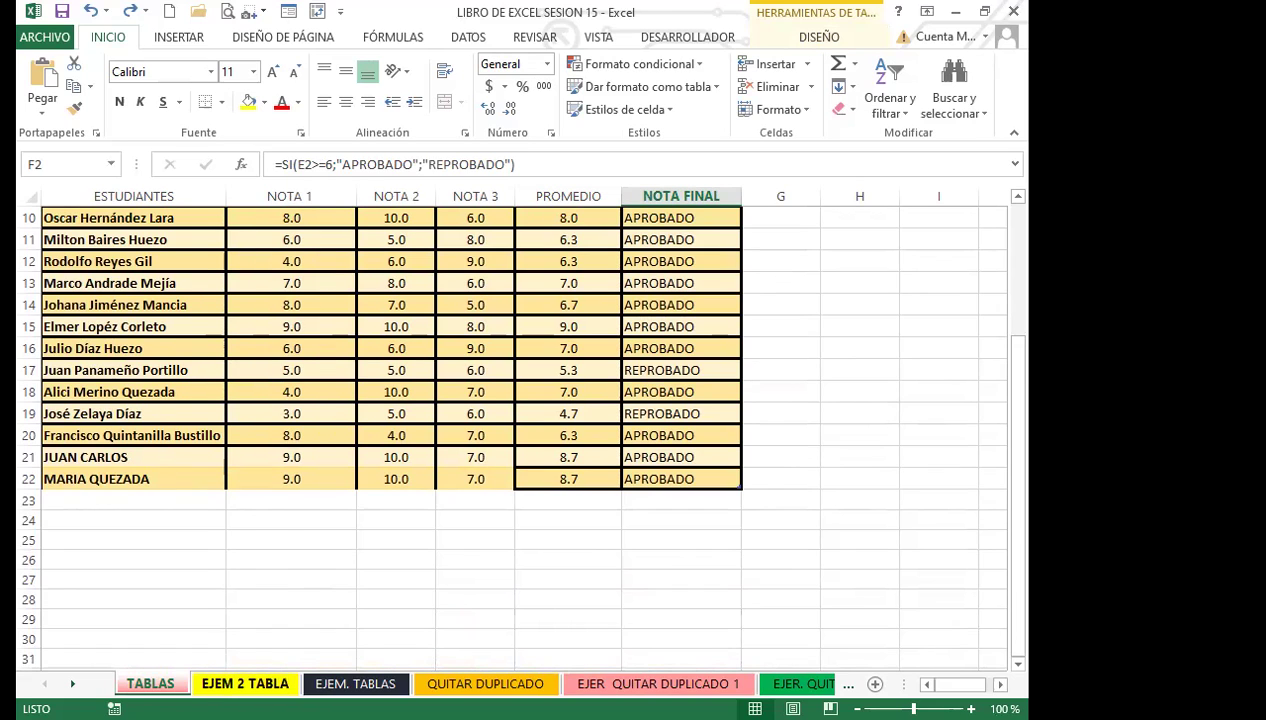
Go to the EJEM 2 TABLA sheet, look over the TRABAJADOR table, and select A1.
{"action": "left_click", "coordinate": [245, 684]}
{"action": "left_click", "coordinate": [408, 459]}
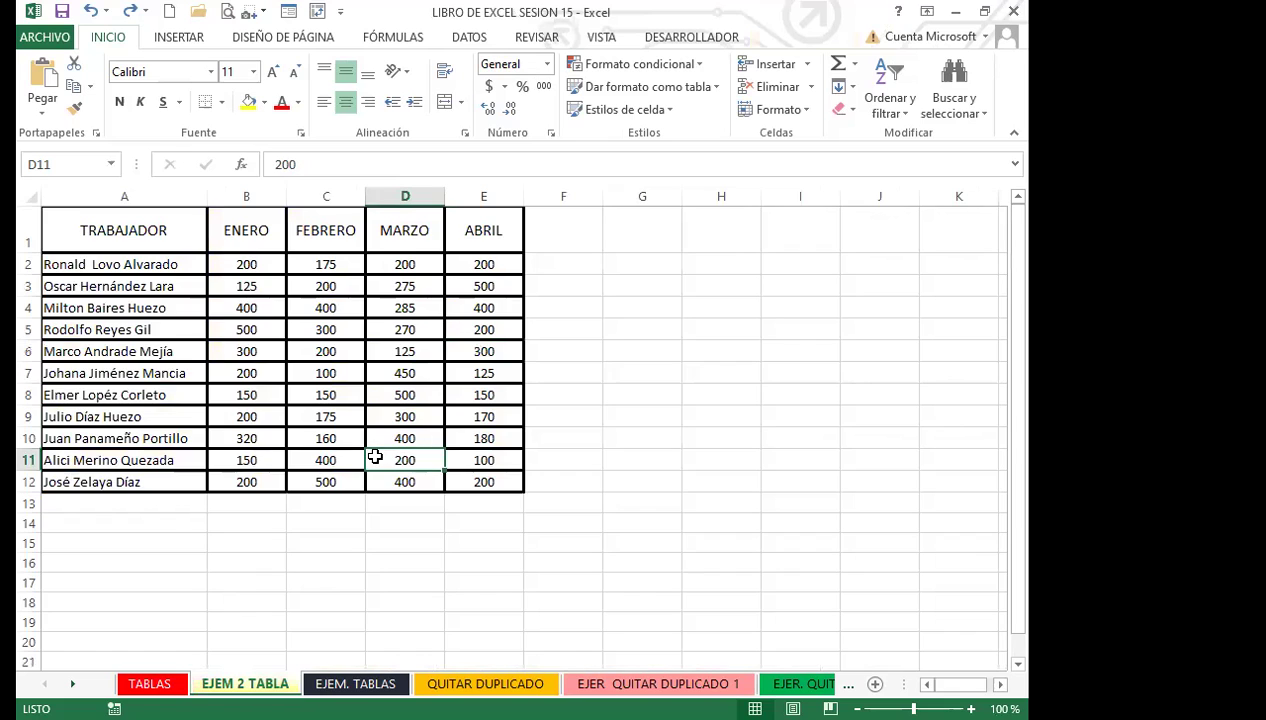
{"action": "scroll", "coordinate": [378, 452], "scroll_direction": "down", "scroll_amount": 5}
{"action": "scroll", "coordinate": [381, 450], "scroll_direction": "down", "scroll_amount": 11}
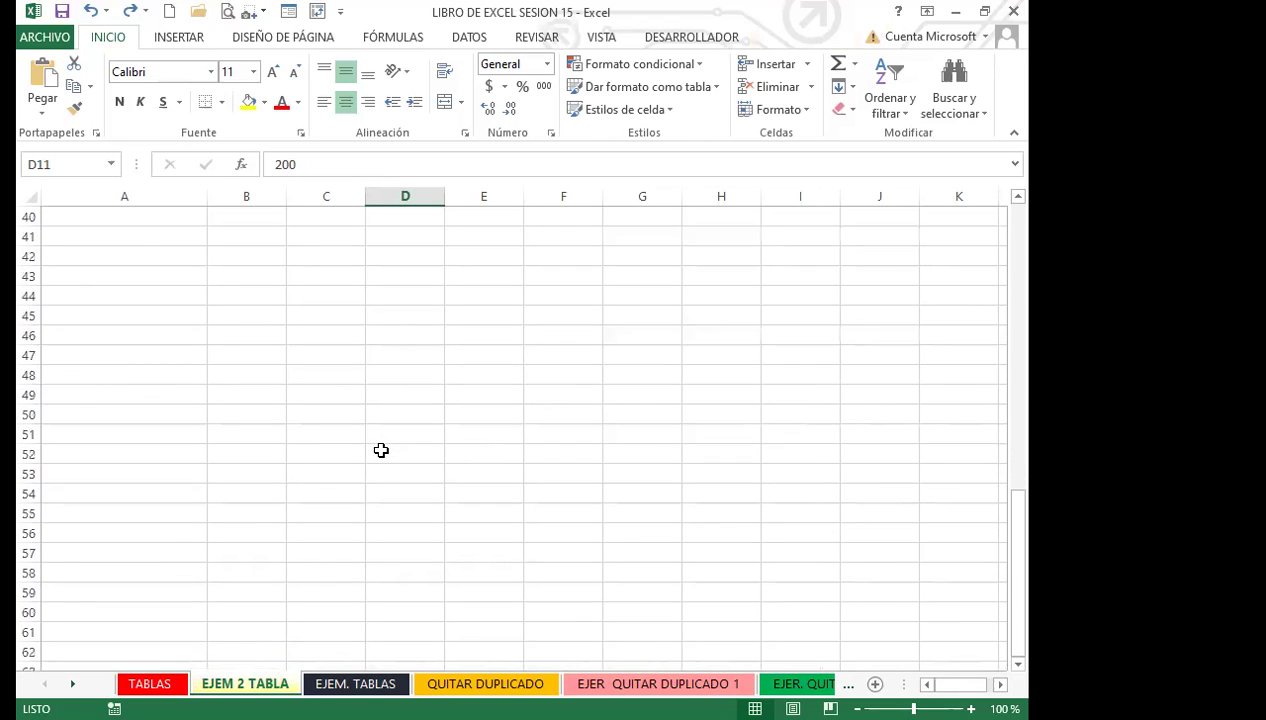
{"action": "scroll", "coordinate": [381, 450], "scroll_direction": "up", "scroll_amount": 16}
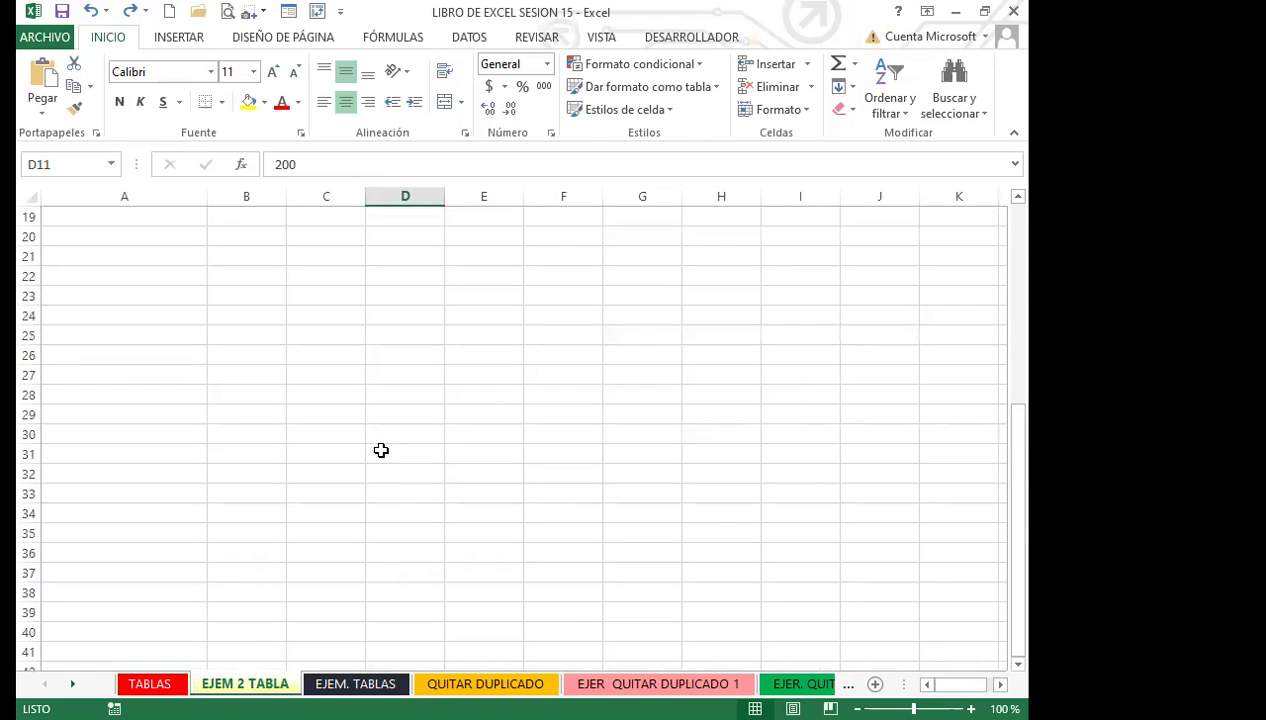
{"action": "left_click", "coordinate": [319, 390]}
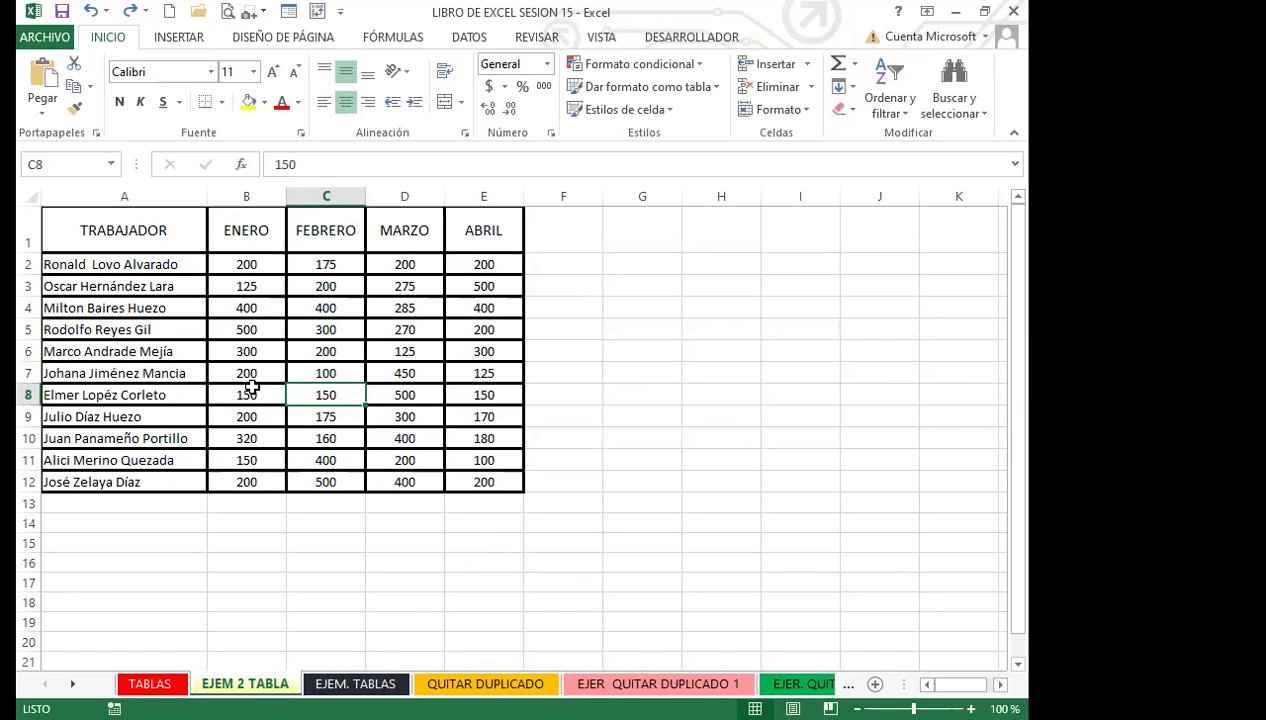
{"action": "left_click", "coordinate": [249, 390]}
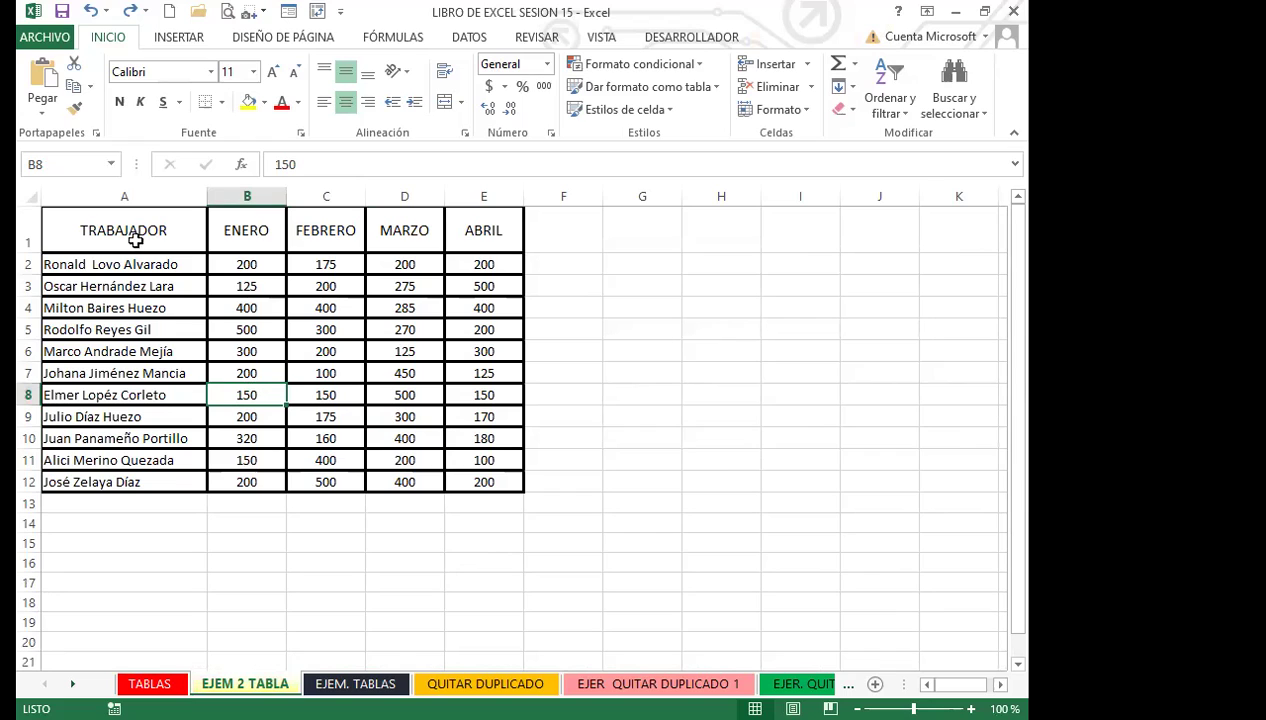
{"action": "left_click", "coordinate": [88, 236]}
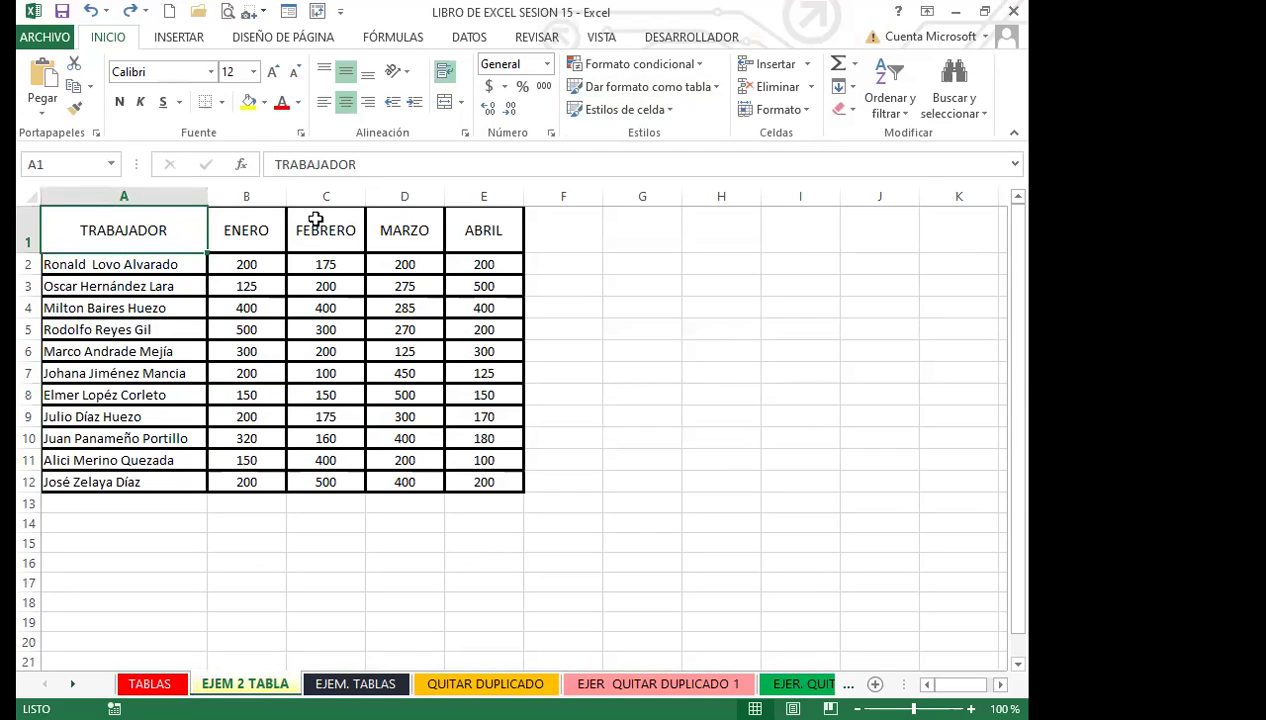
Start a new PivotTable style and open Fill formatting for its whole-table element.
{"action": "left_click", "coordinate": [716, 88]}
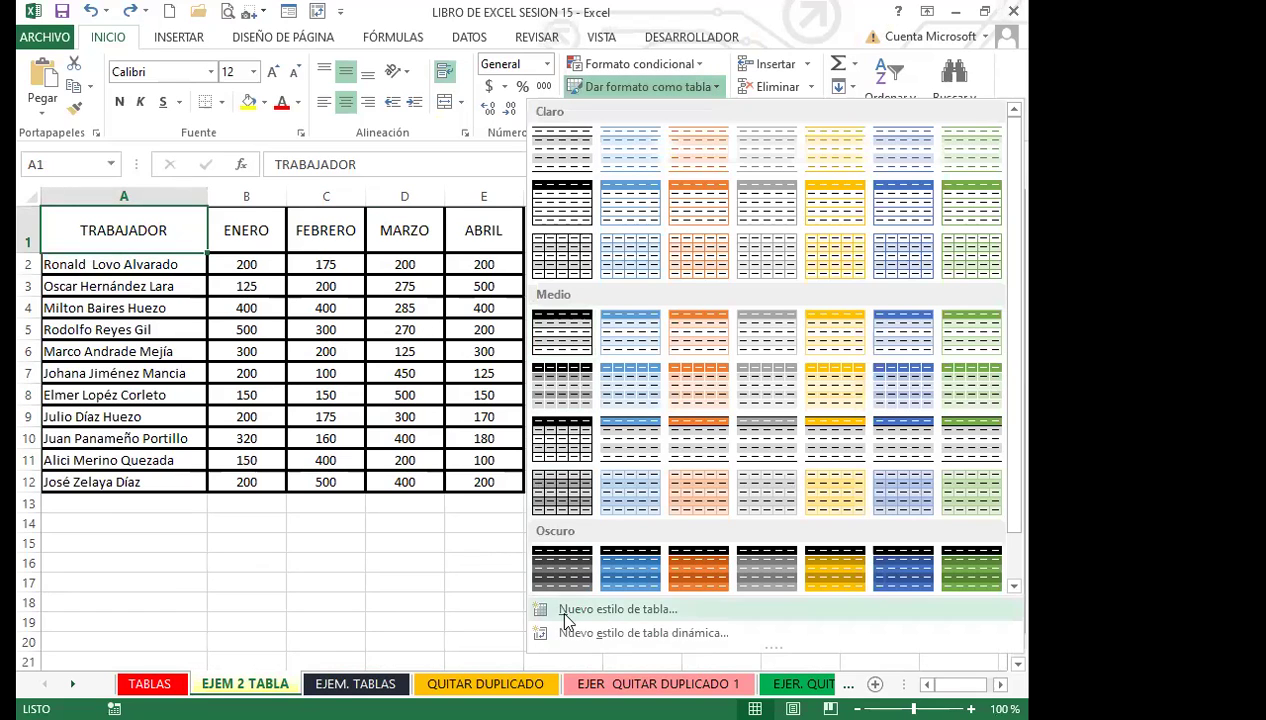
{"action": "left_click", "coordinate": [565, 634]}
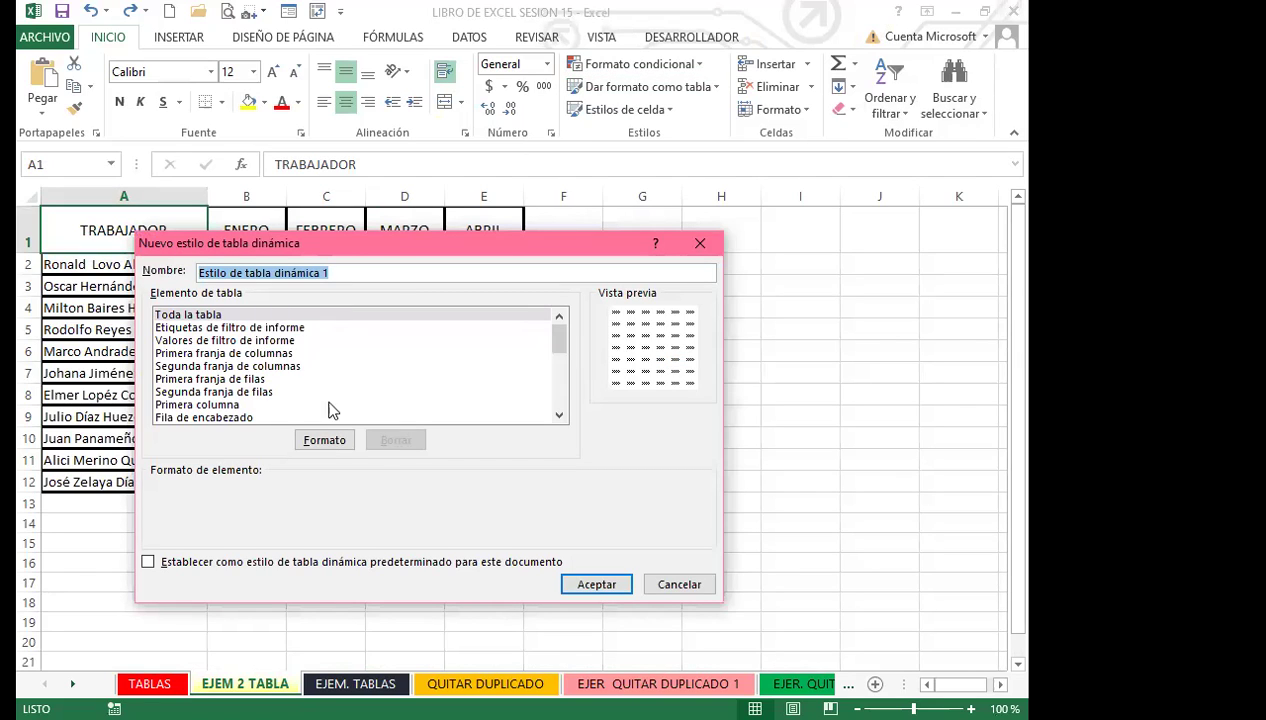
{"action": "left_click", "coordinate": [326, 443]}
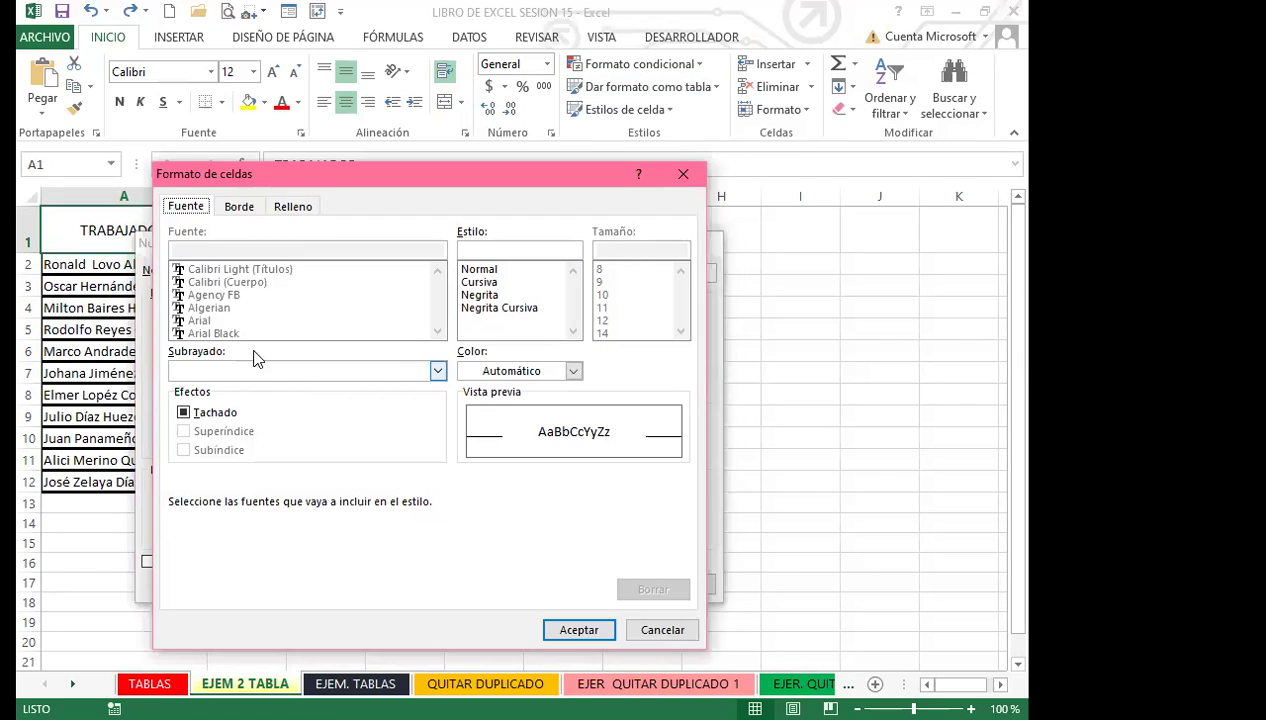
{"action": "left_click", "coordinate": [238, 207]}
{"action": "left_click", "coordinate": [292, 208]}
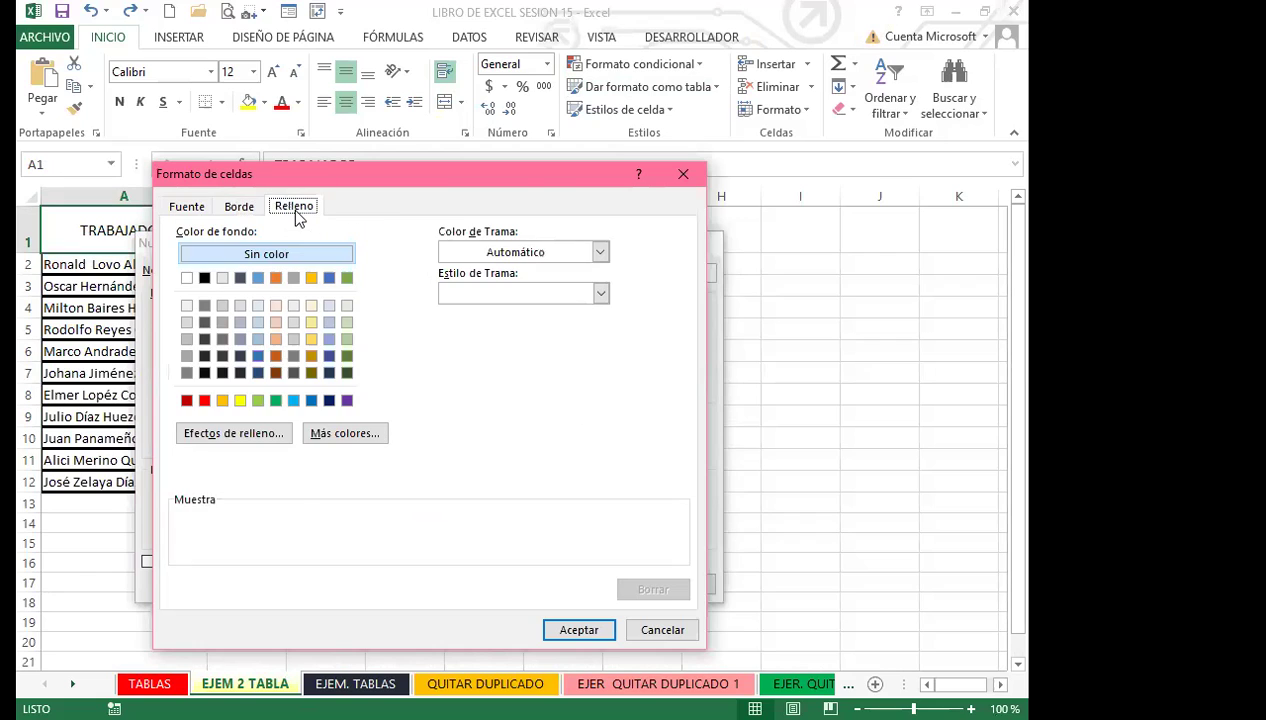
Set a pink-to-blue horizontal gradient fill effect for the element.
{"action": "left_click", "coordinate": [260, 433]}
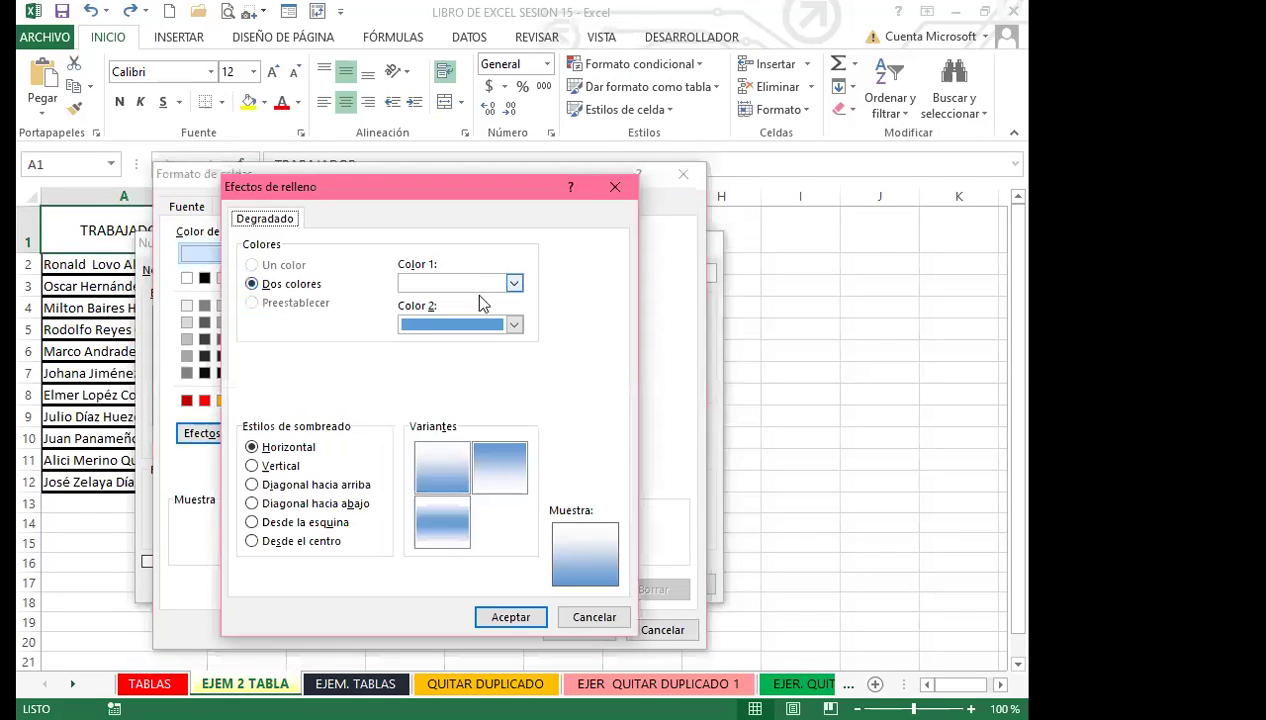
{"action": "left_click", "coordinate": [515, 284]}
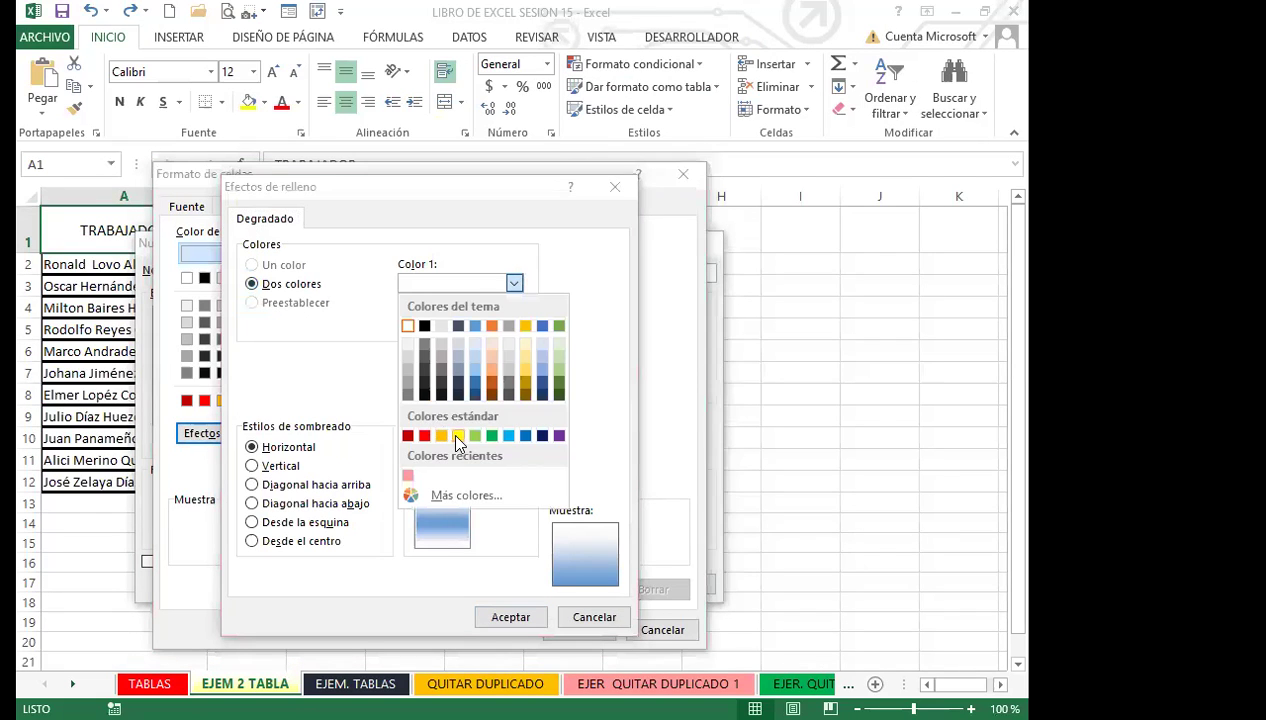
{"action": "left_click", "coordinate": [457, 436]}
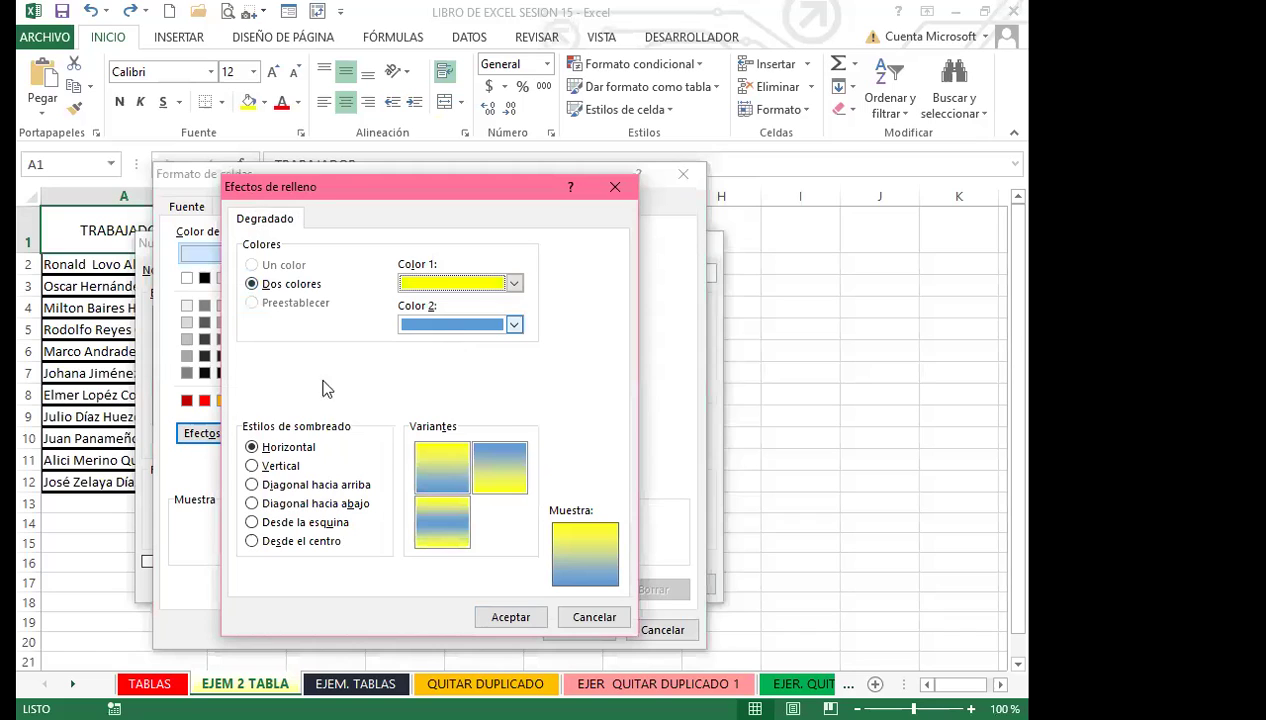
{"action": "left_click", "coordinate": [512, 327]}
{"action": "left_click", "coordinate": [510, 285]}
{"action": "left_click", "coordinate": [513, 285]}
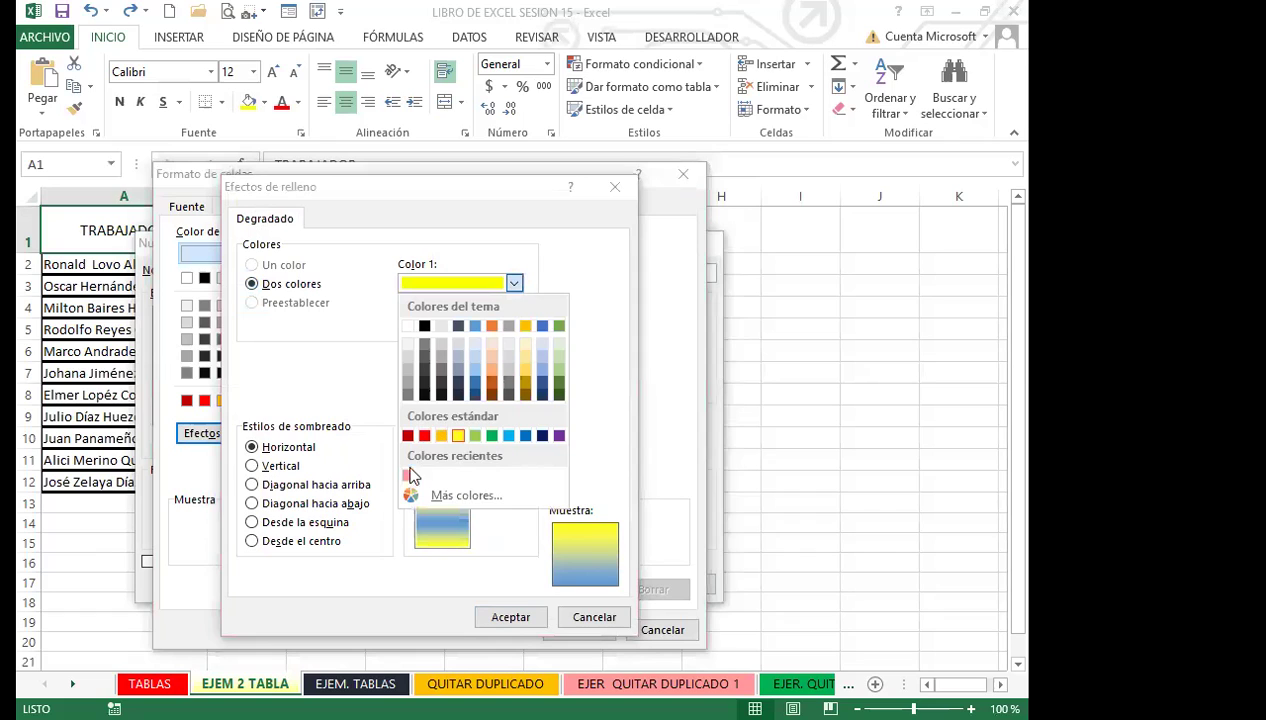
{"action": "left_click", "coordinate": [410, 470]}
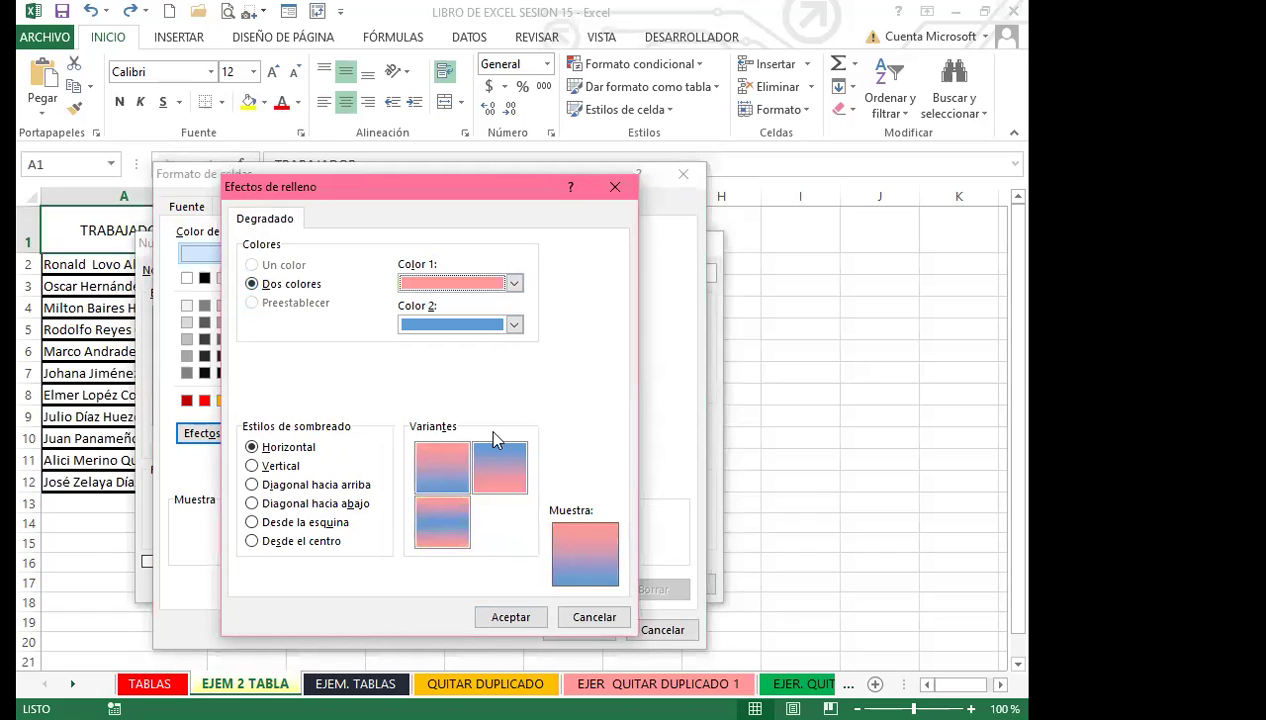
{"action": "left_click_drag", "start_coordinate": [508, 70], "coordinate": [510, 62]}
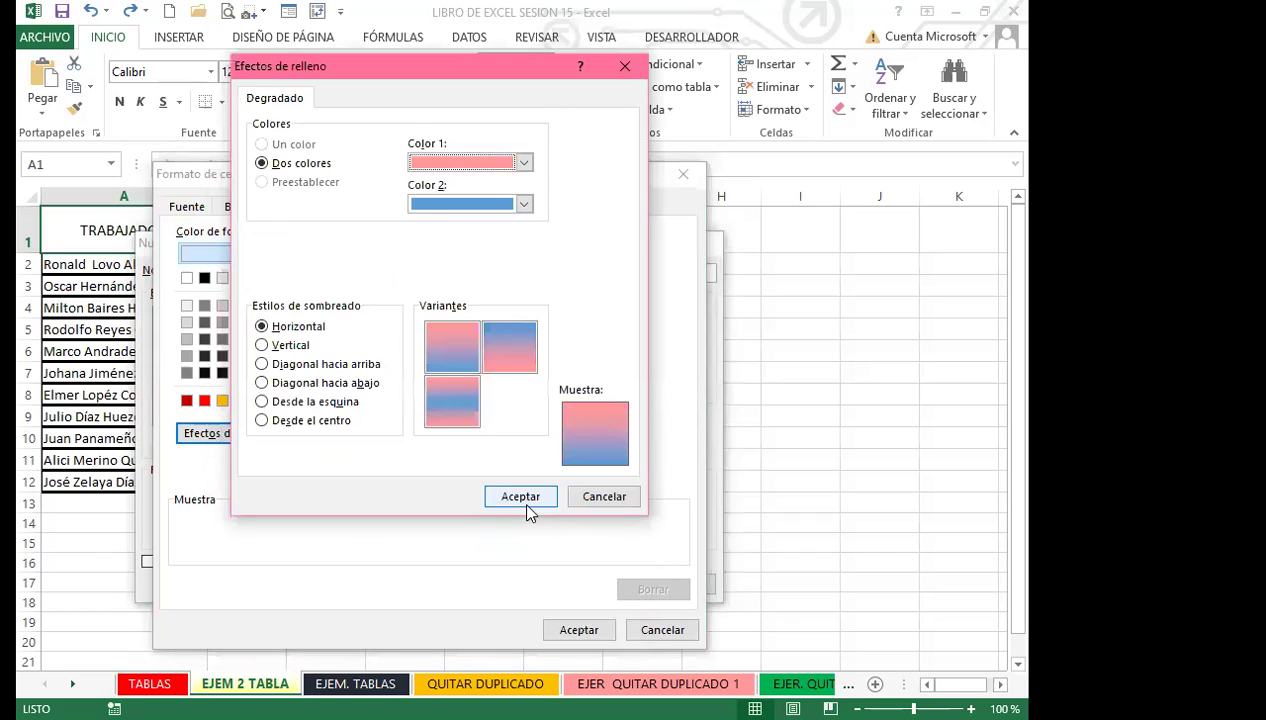
{"action": "left_click", "coordinate": [522, 500]}
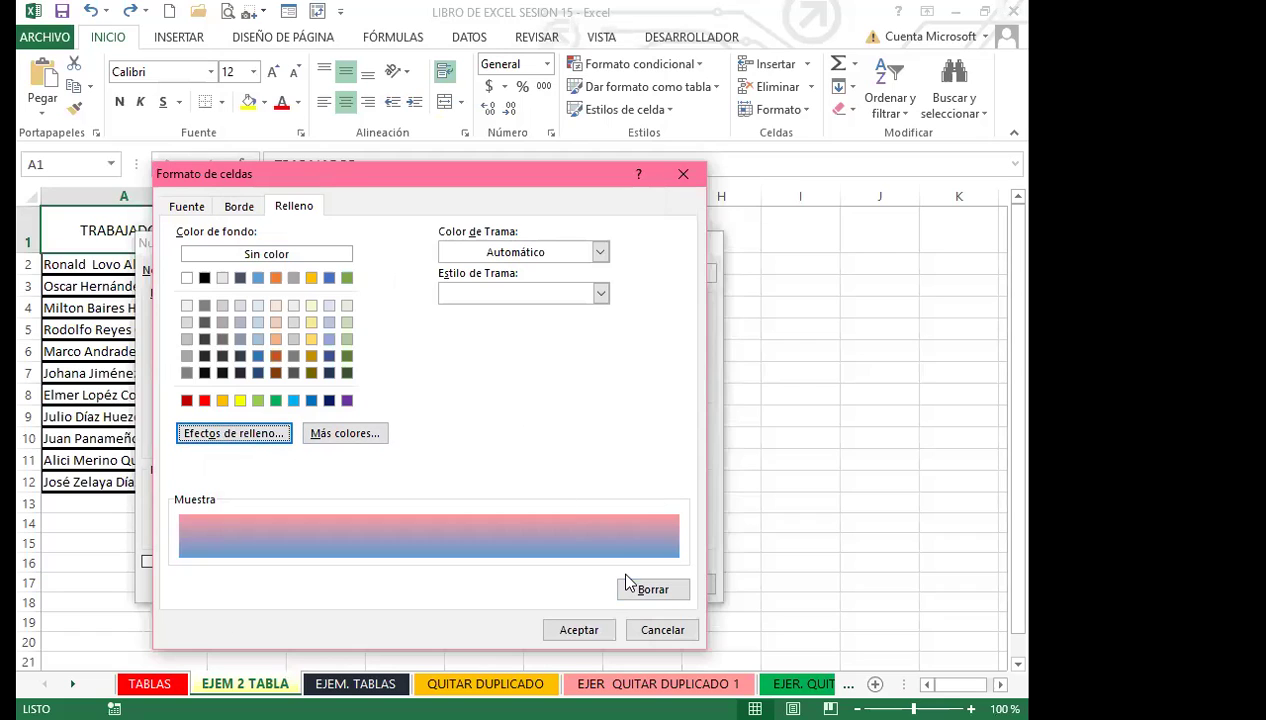
{"action": "left_click_drag", "start_coordinate": [490, 200], "coordinate": [515, 66]}
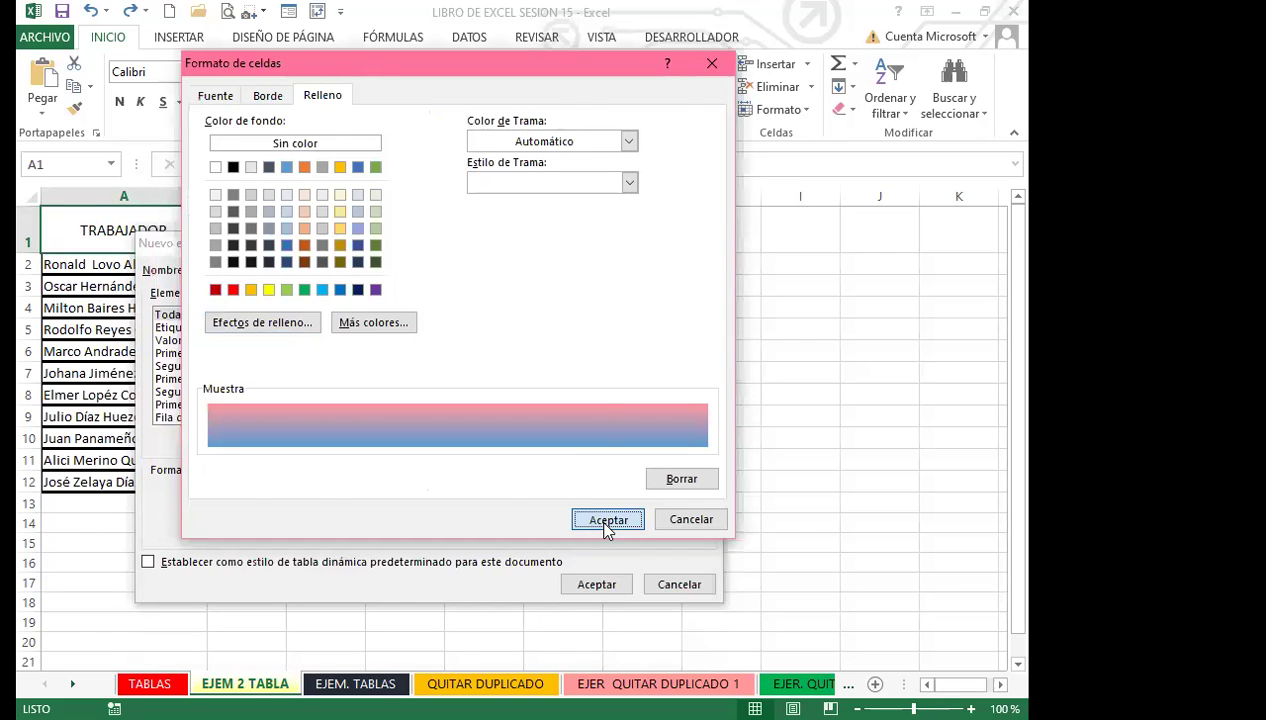
{"action": "left_click", "coordinate": [606, 520]}
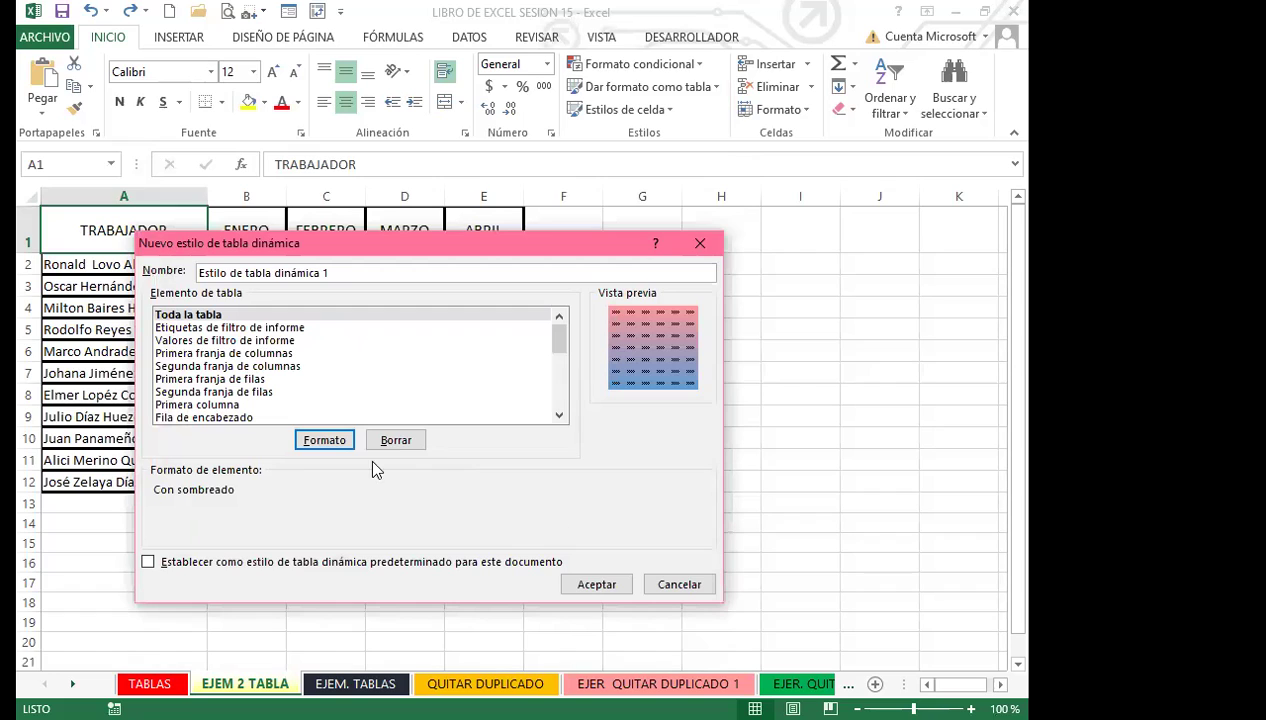
Save the PivotTable style, then format A1:E12 as a table with headers in the first Claro style.
{"action": "left_click", "coordinate": [589, 584]}
{"action": "left_click", "coordinate": [327, 299]}
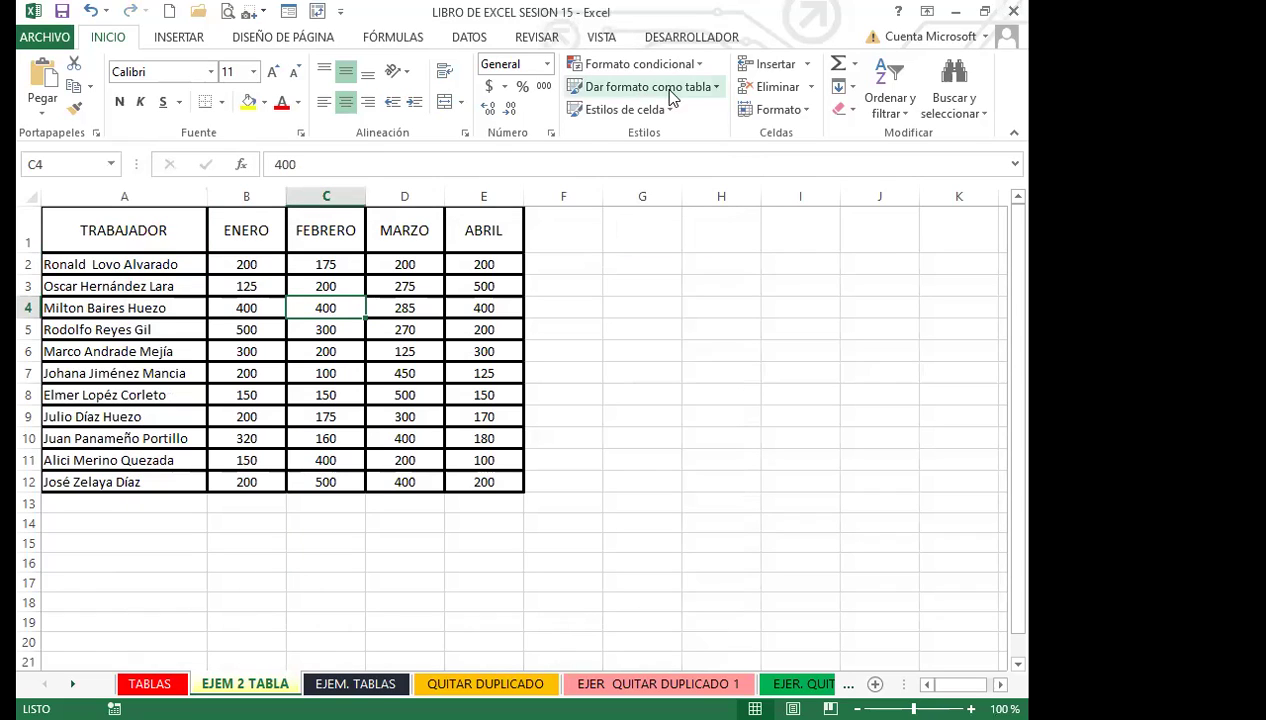
{"action": "left_click", "coordinate": [716, 88]}
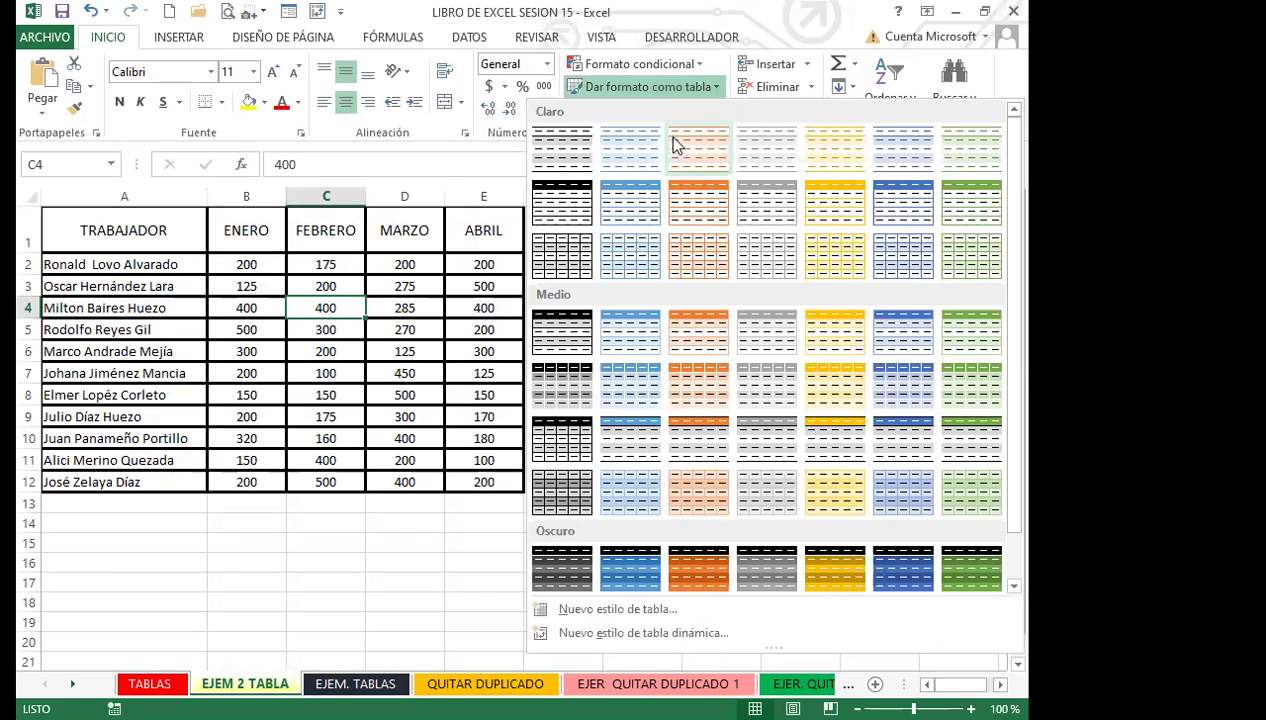
{"action": "scroll", "coordinate": [700, 400], "scroll_direction": "down", "scroll_amount": 1}
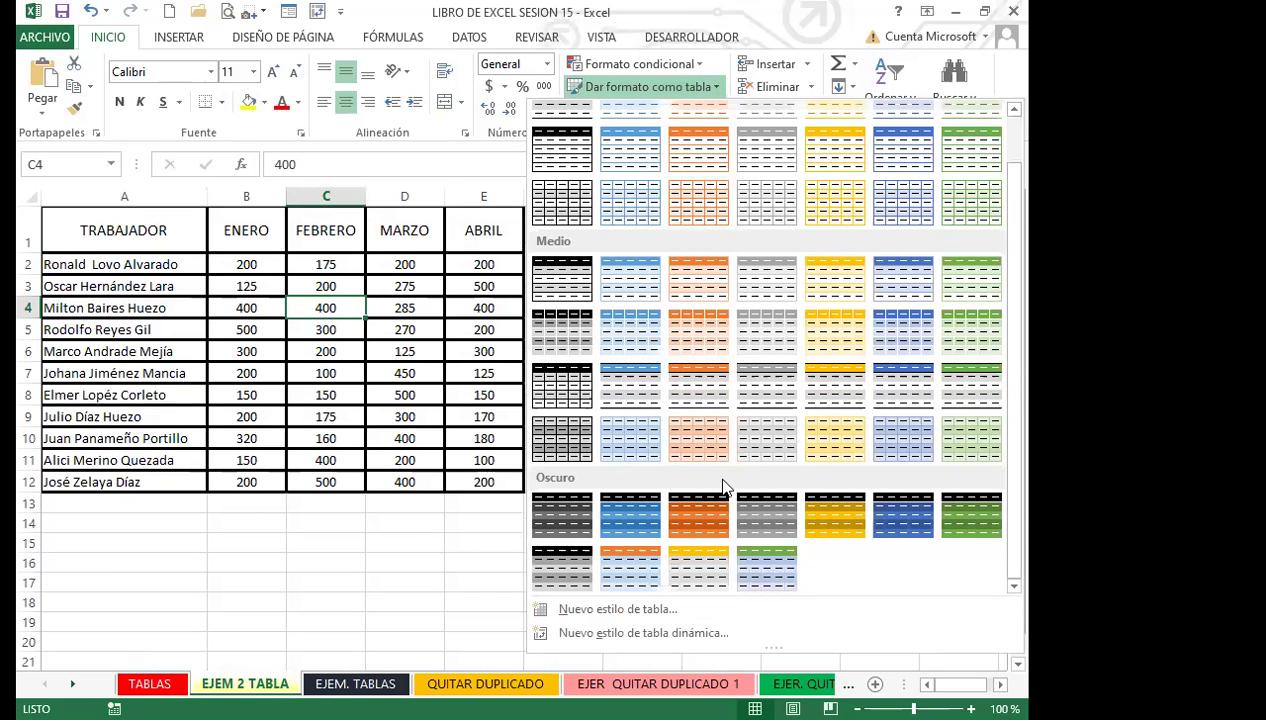
{"action": "scroll", "coordinate": [728, 524], "scroll_direction": "up", "scroll_amount": 1}
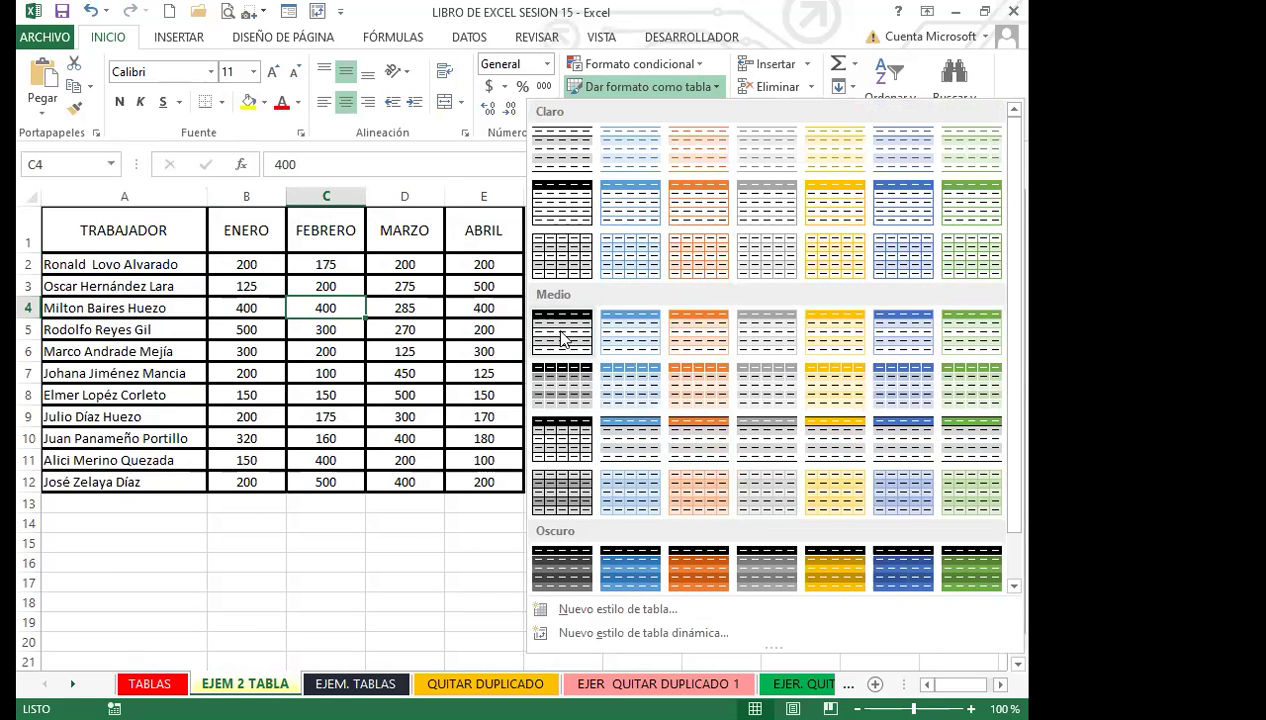
{"action": "scroll", "coordinate": [815, 490], "scroll_direction": "down", "scroll_amount": 1}
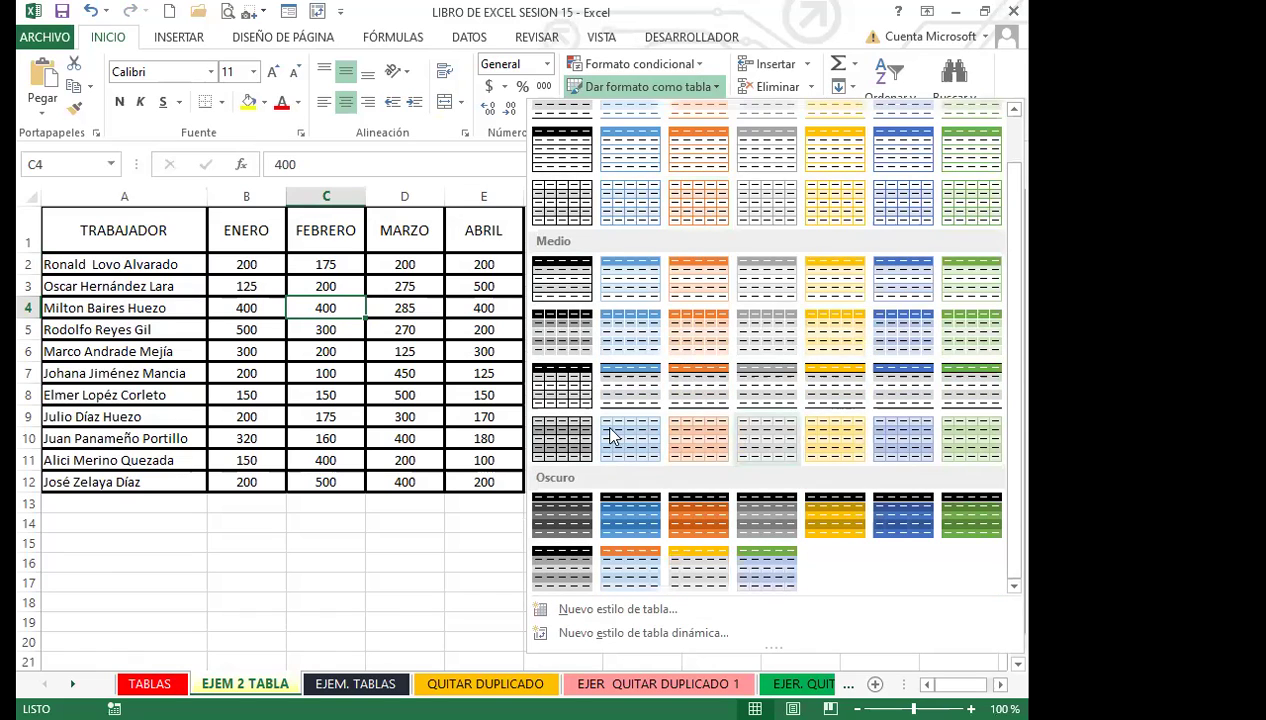
{"action": "scroll", "coordinate": [572, 378], "scroll_direction": "up", "scroll_amount": 1}
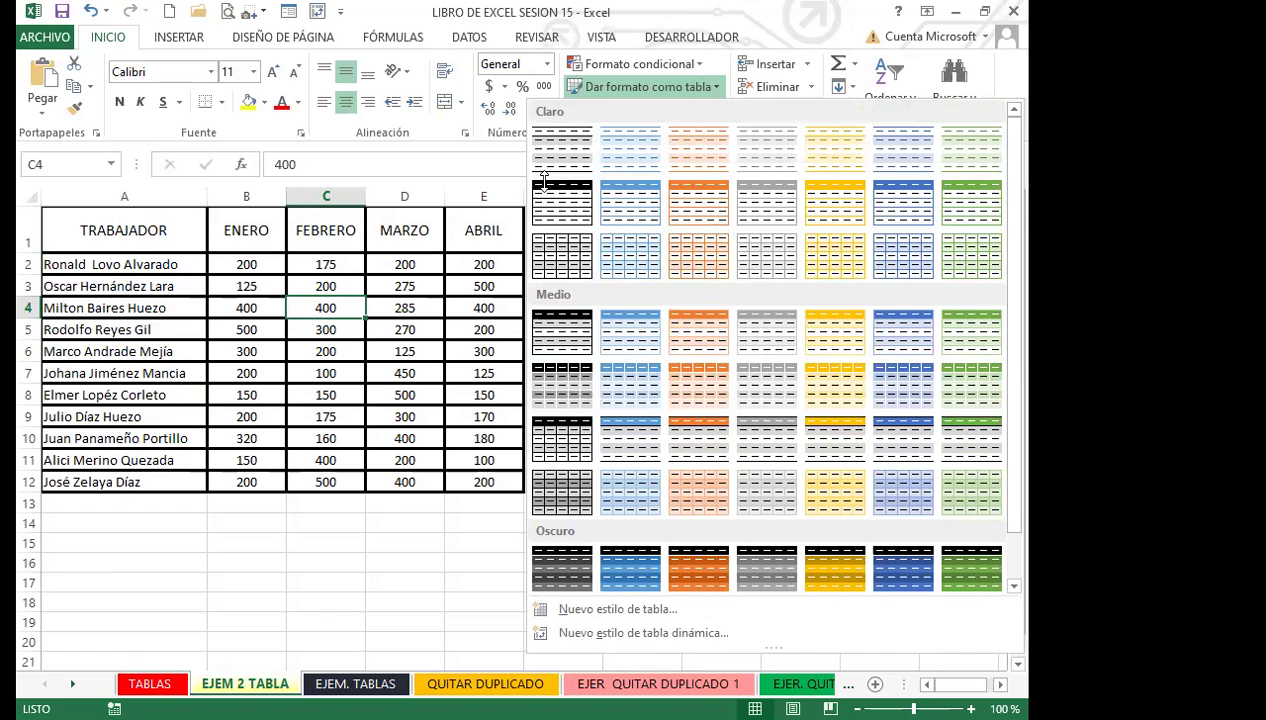
{"action": "left_click", "coordinate": [706, 87]}
{"action": "left_click", "coordinate": [712, 88]}
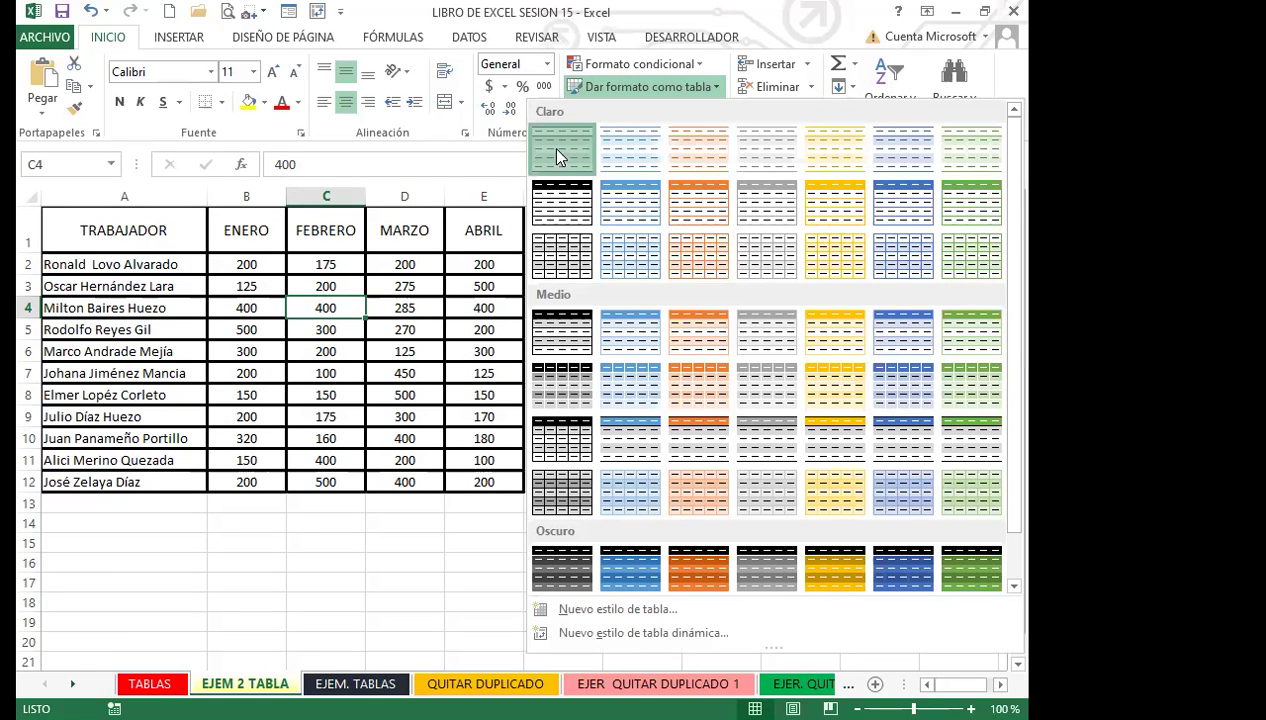
{"action": "left_click", "coordinate": [557, 152]}
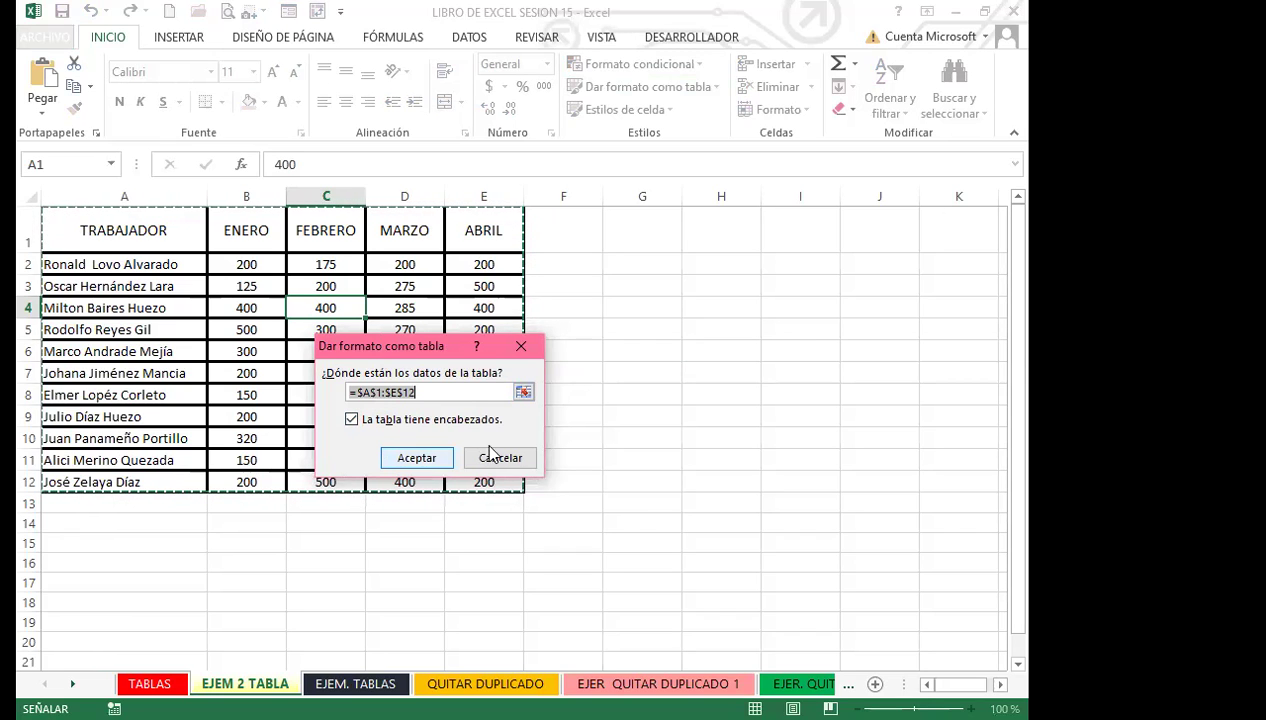
{"action": "left_click", "coordinate": [420, 457]}
{"action": "left_click", "coordinate": [340, 412]}
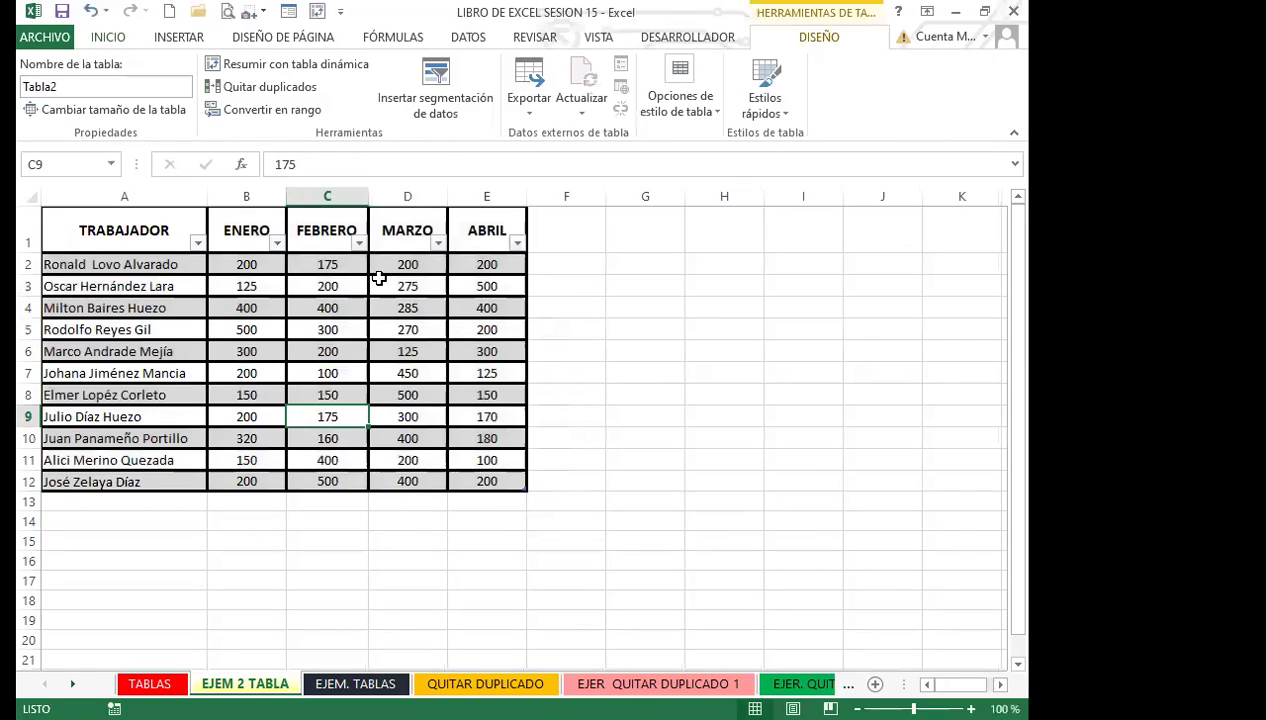
Start a new custom table style and open Fill Effects for its Whole Table element.
{"action": "left_click", "coordinate": [712, 112]}
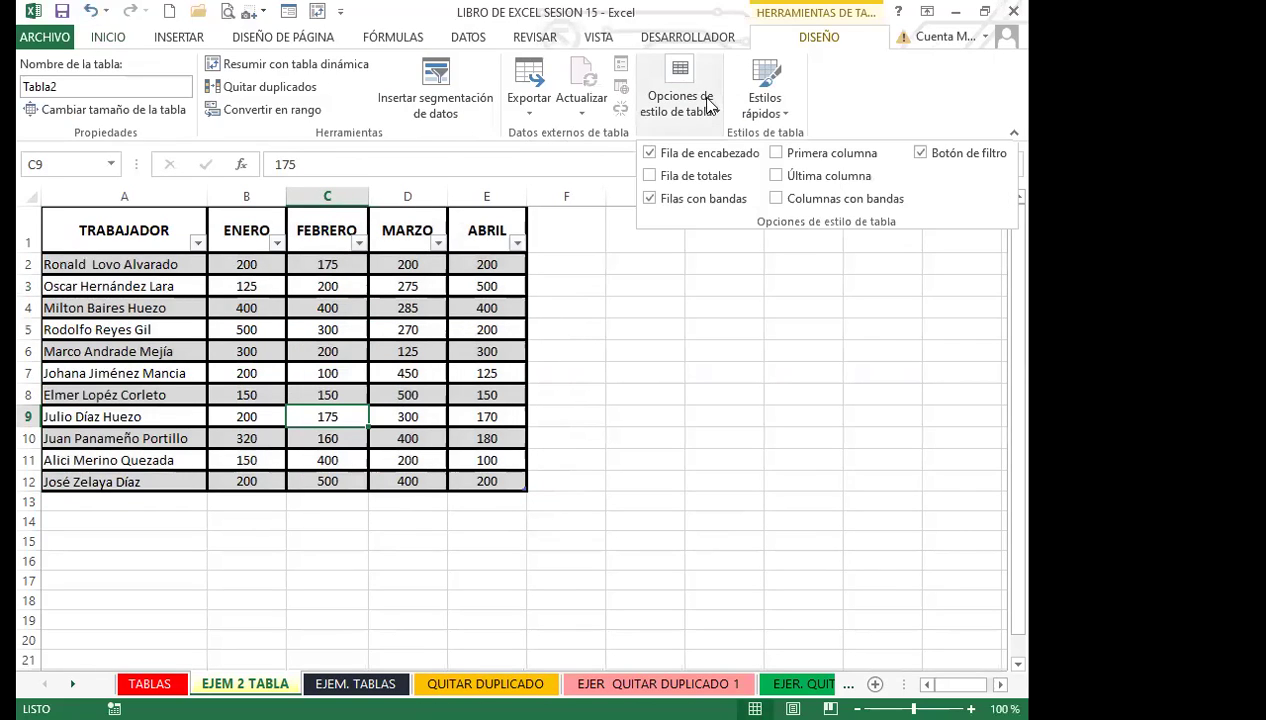
{"action": "left_click", "coordinate": [790, 38]}
{"action": "left_click", "coordinate": [790, 117]}
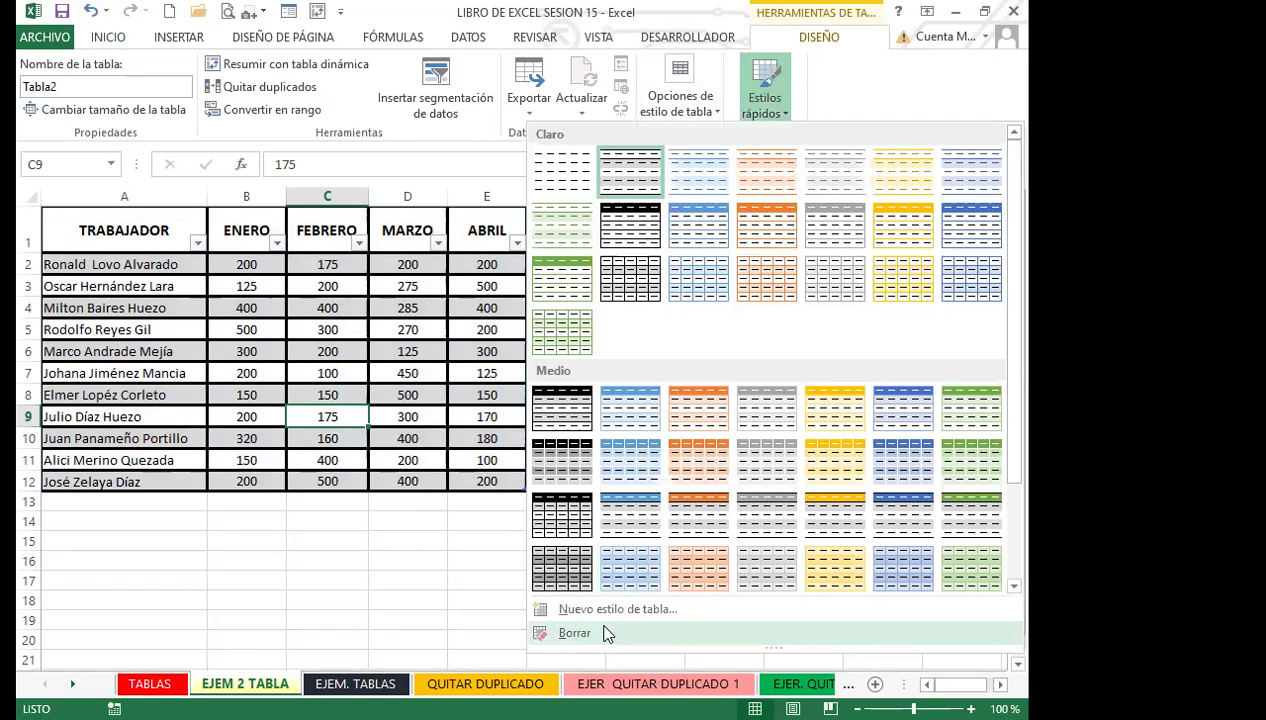
{"action": "left_click", "coordinate": [601, 612]}
{"action": "left_click", "coordinate": [162, 315]}
{"action": "left_click", "coordinate": [336, 442]}
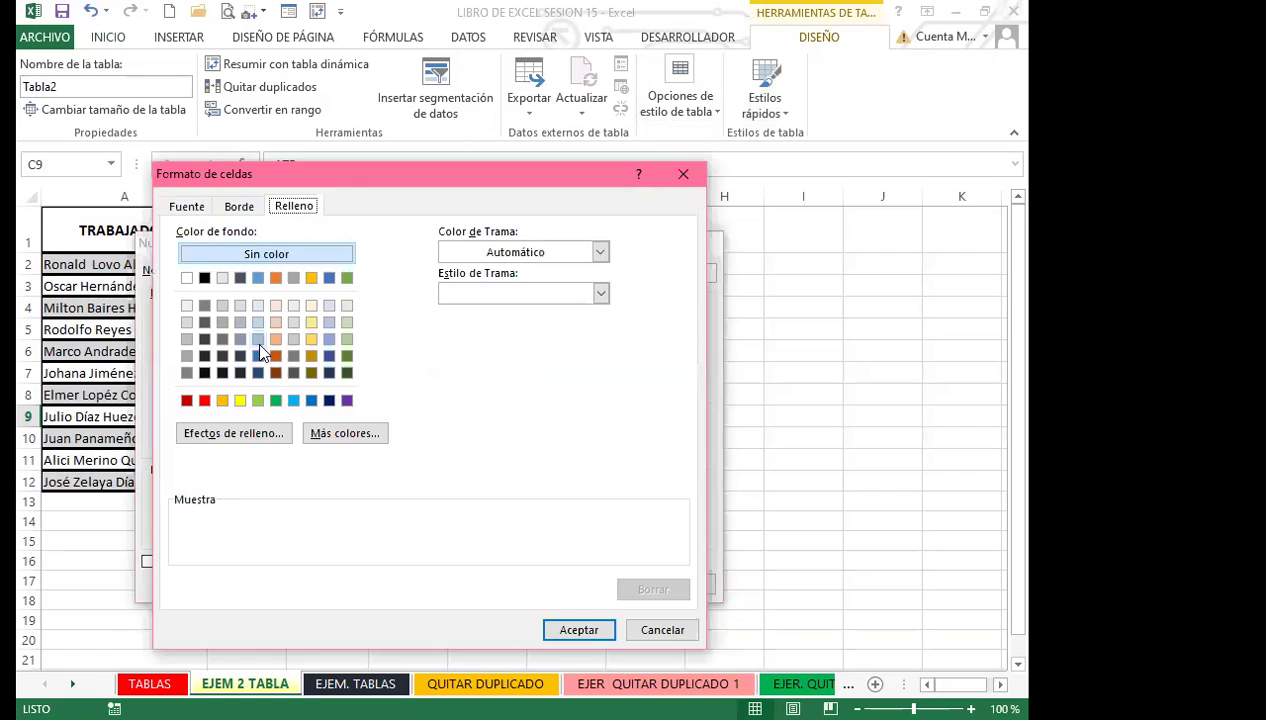
{"action": "left_click", "coordinate": [240, 433]}
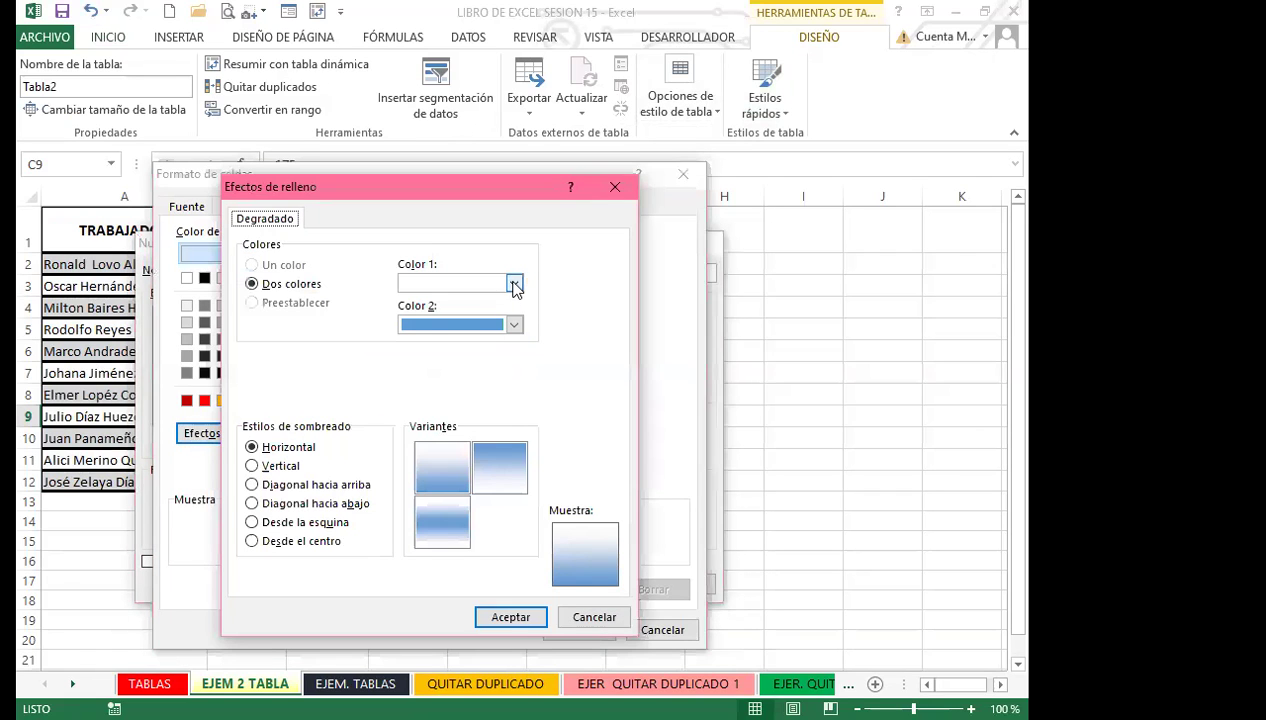
Make the gradient pink to blue and save the style as Estilo de tabla 1.
{"action": "left_click", "coordinate": [512, 283]}
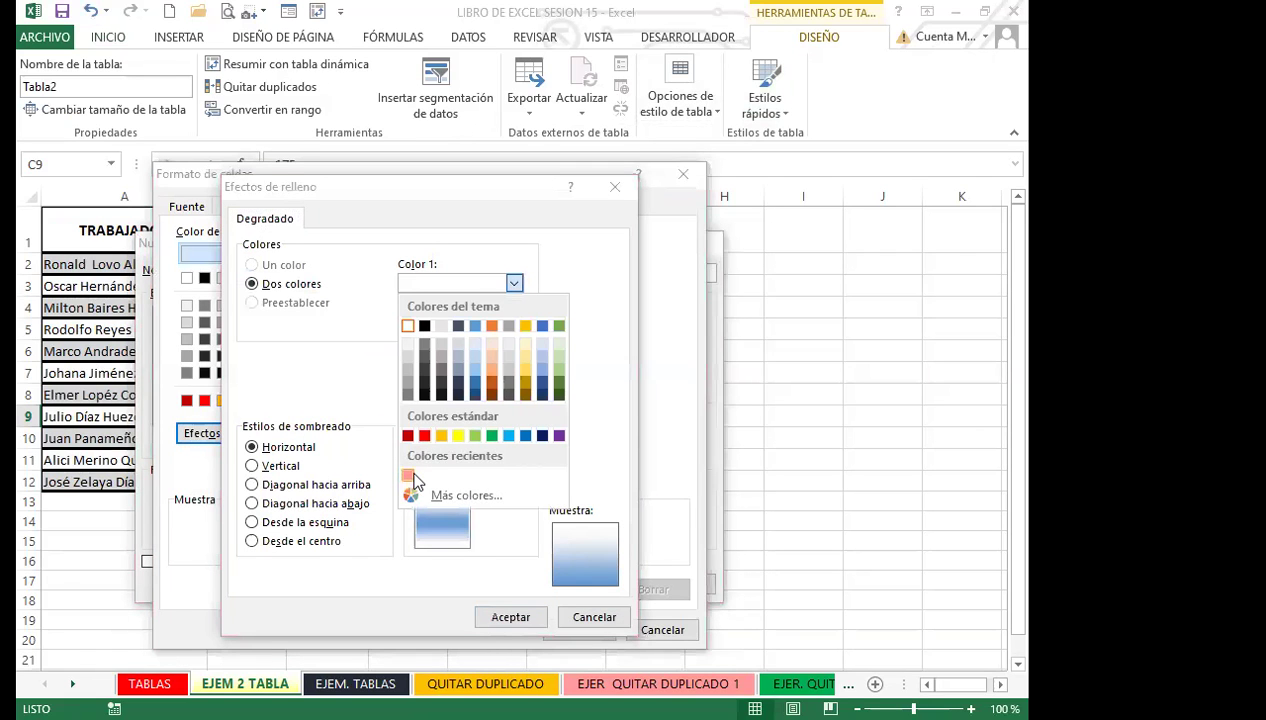
{"action": "left_click", "coordinate": [409, 475]}
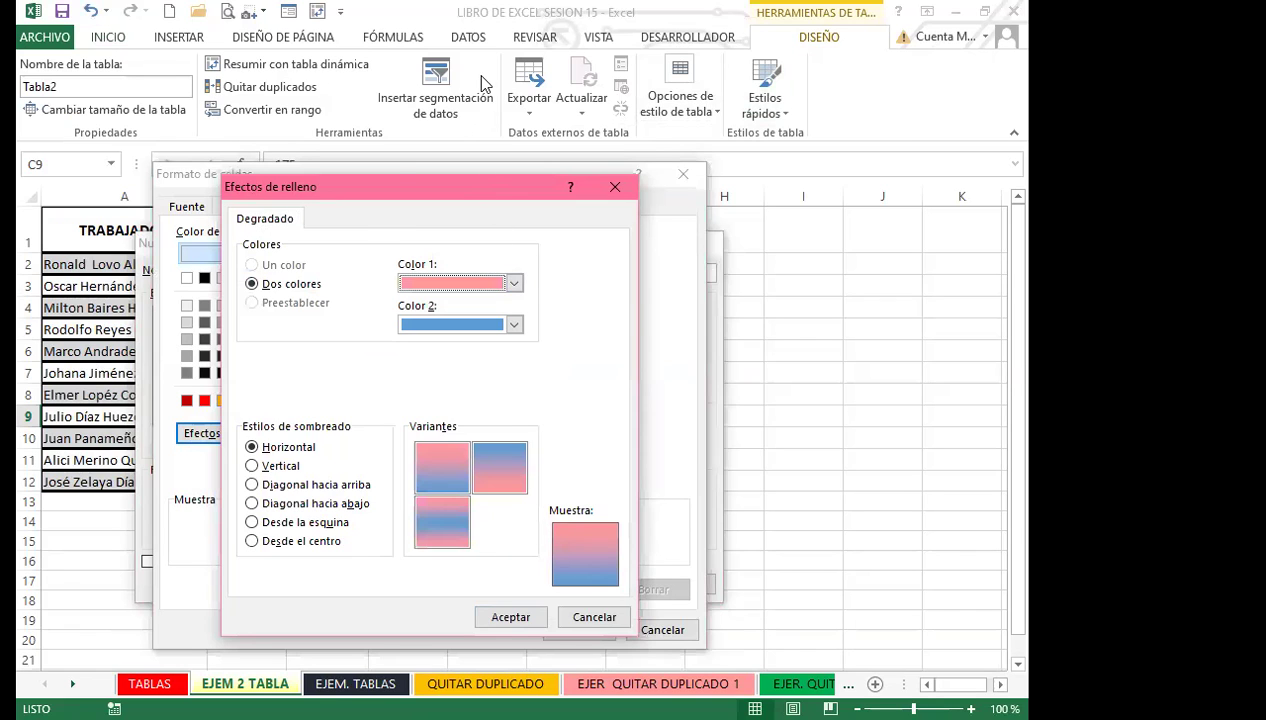
{"action": "left_click", "coordinate": [520, 500]}
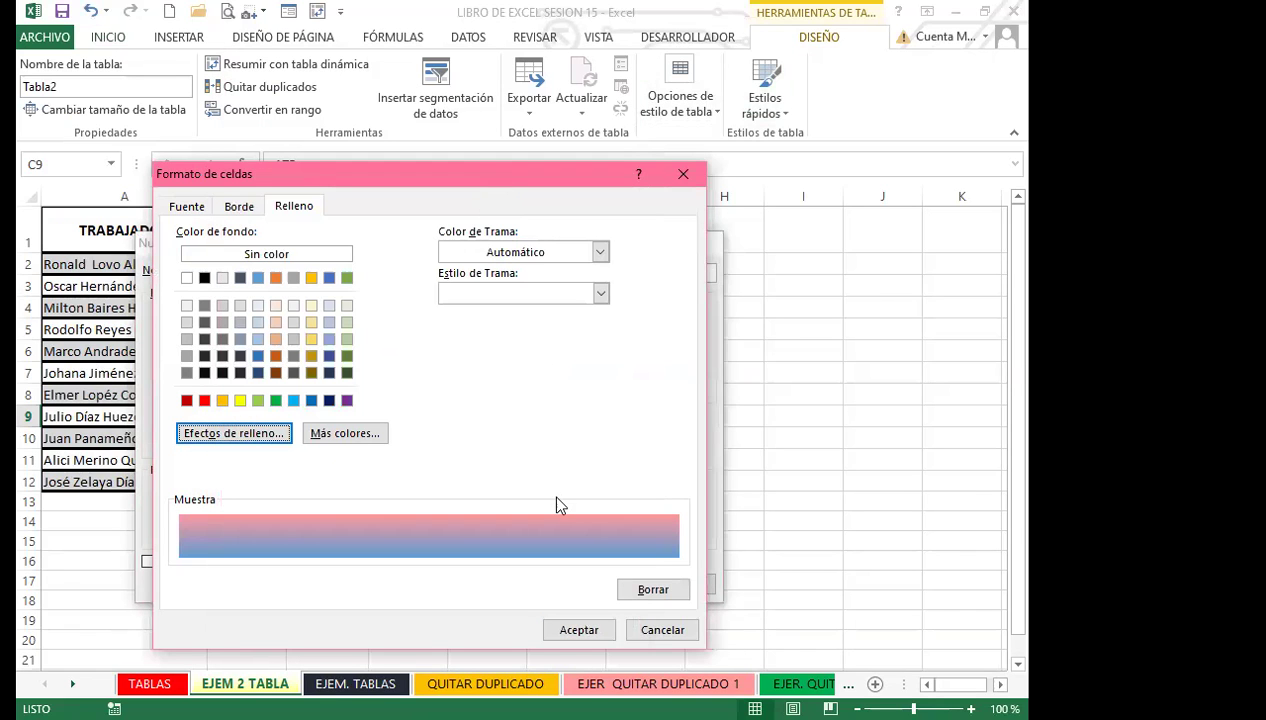
{"action": "left_click", "coordinate": [579, 630]}
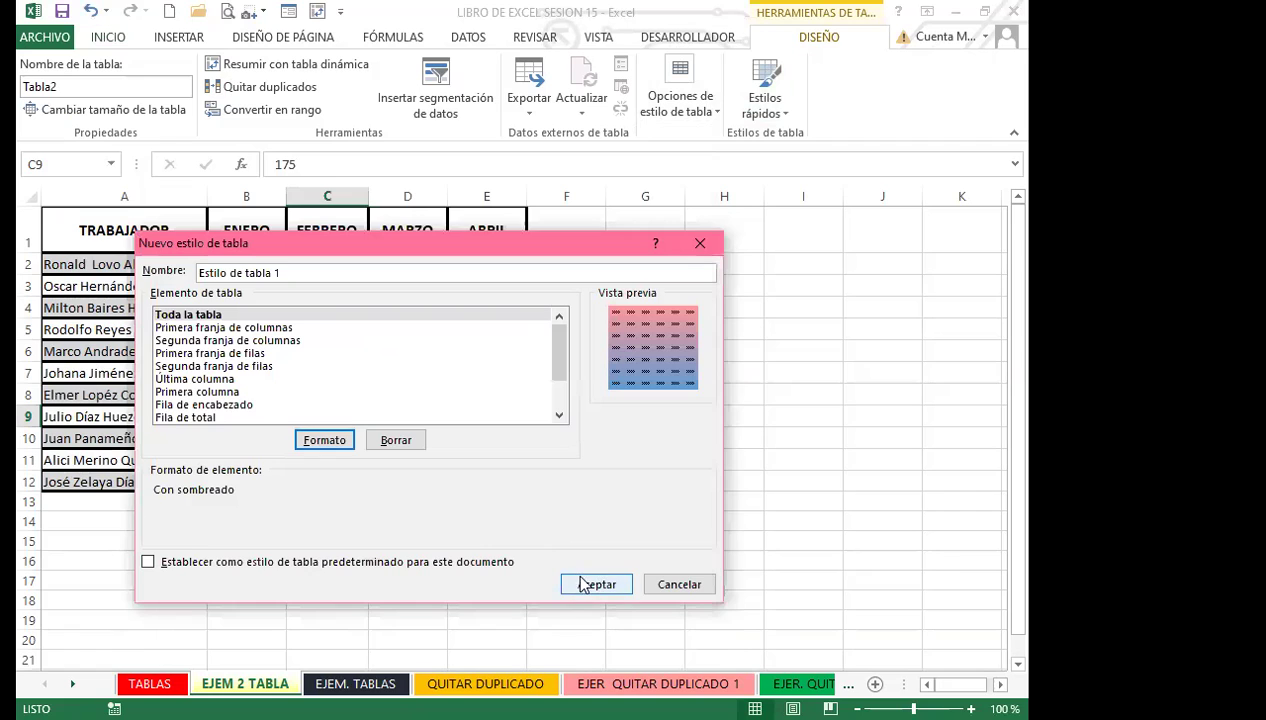
{"action": "left_click", "coordinate": [590, 584]}
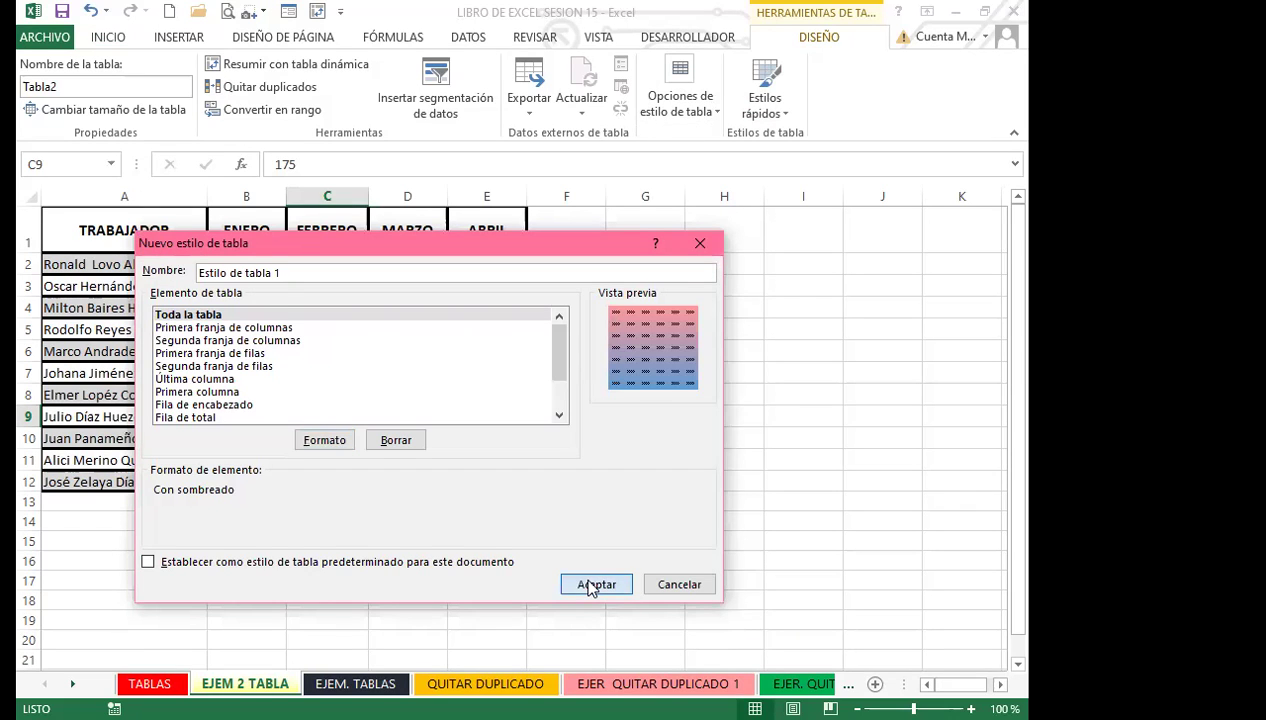
{"action": "left_click", "coordinate": [341, 380]}
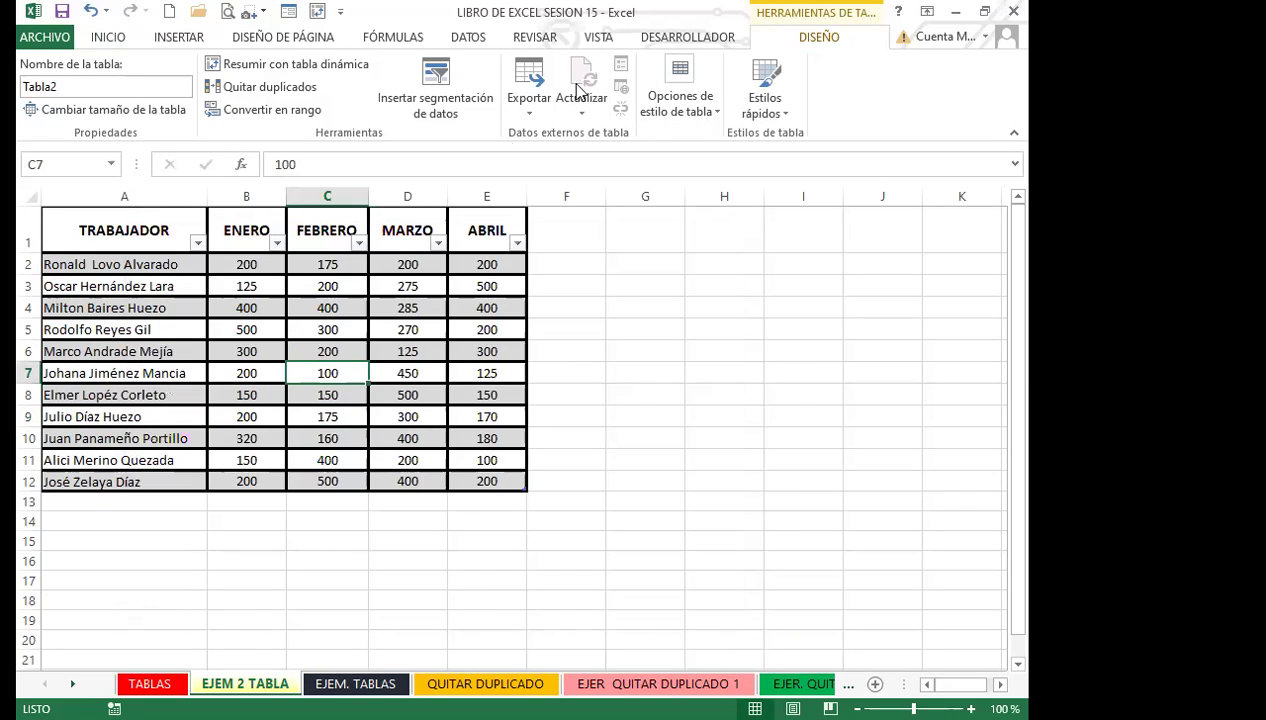
{"action": "left_click", "coordinate": [705, 118]}
Try the plain Light style, then apply the custom pink-to-blue Estilo de tabla 1 to Tabla2.
{"action": "left_click", "coordinate": [786, 108]}
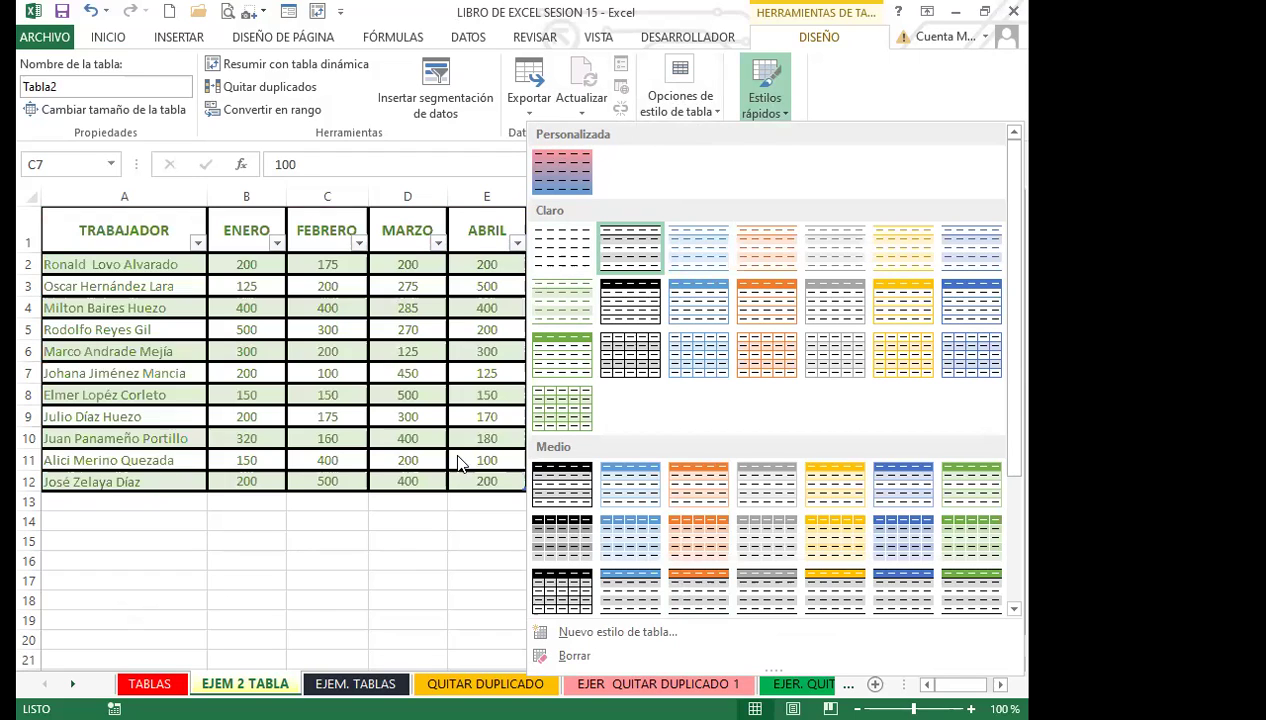
{"action": "left_click", "coordinate": [426, 525]}
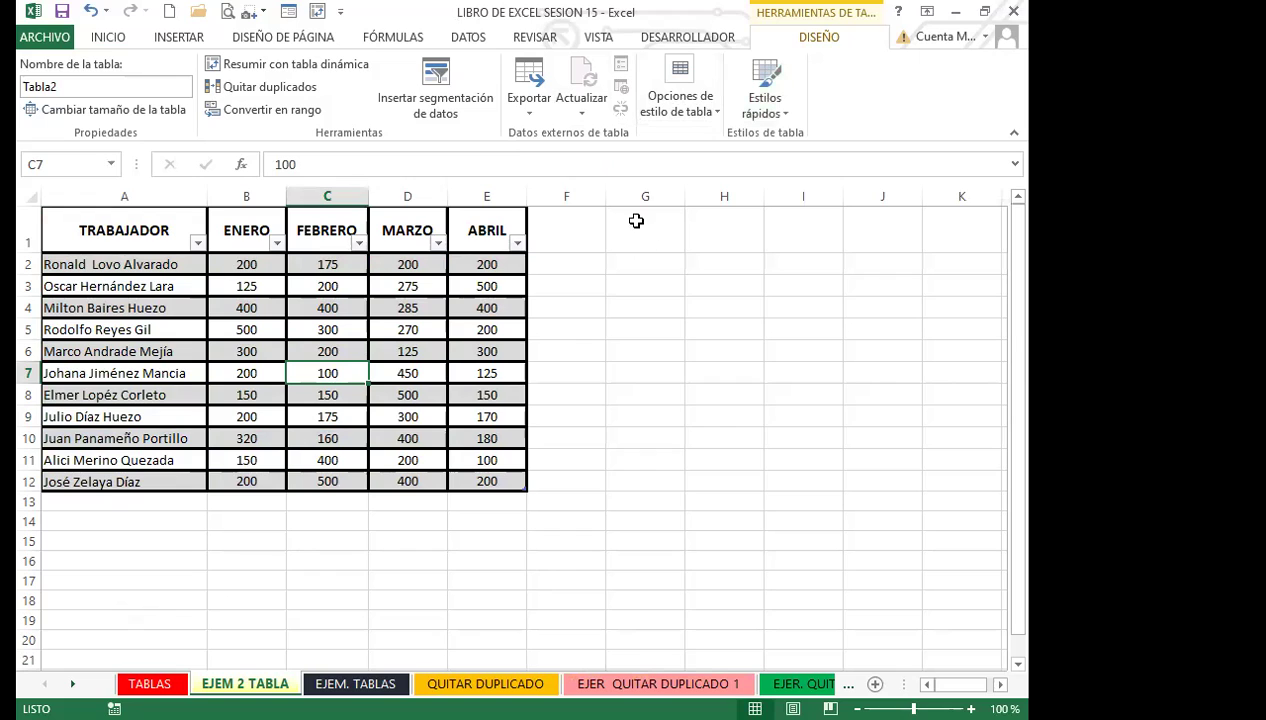
{"action": "left_click", "coordinate": [786, 118]}
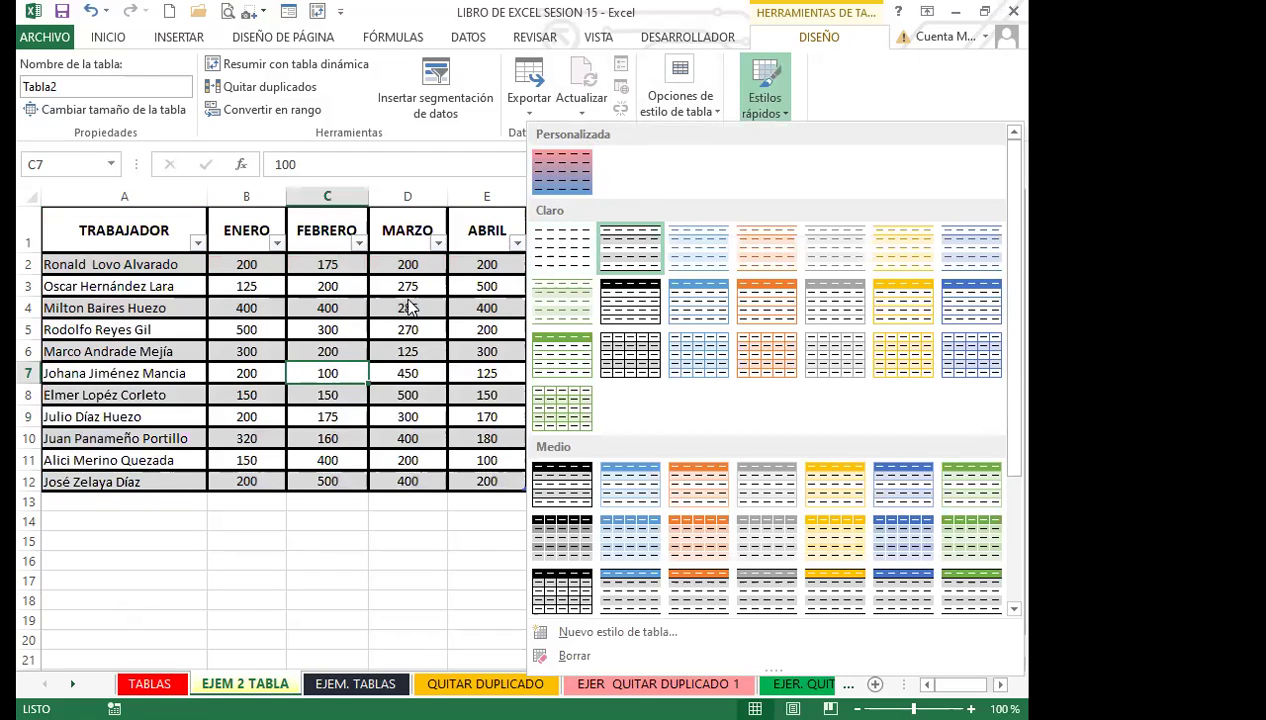
{"action": "left_click", "coordinate": [781, 122]}
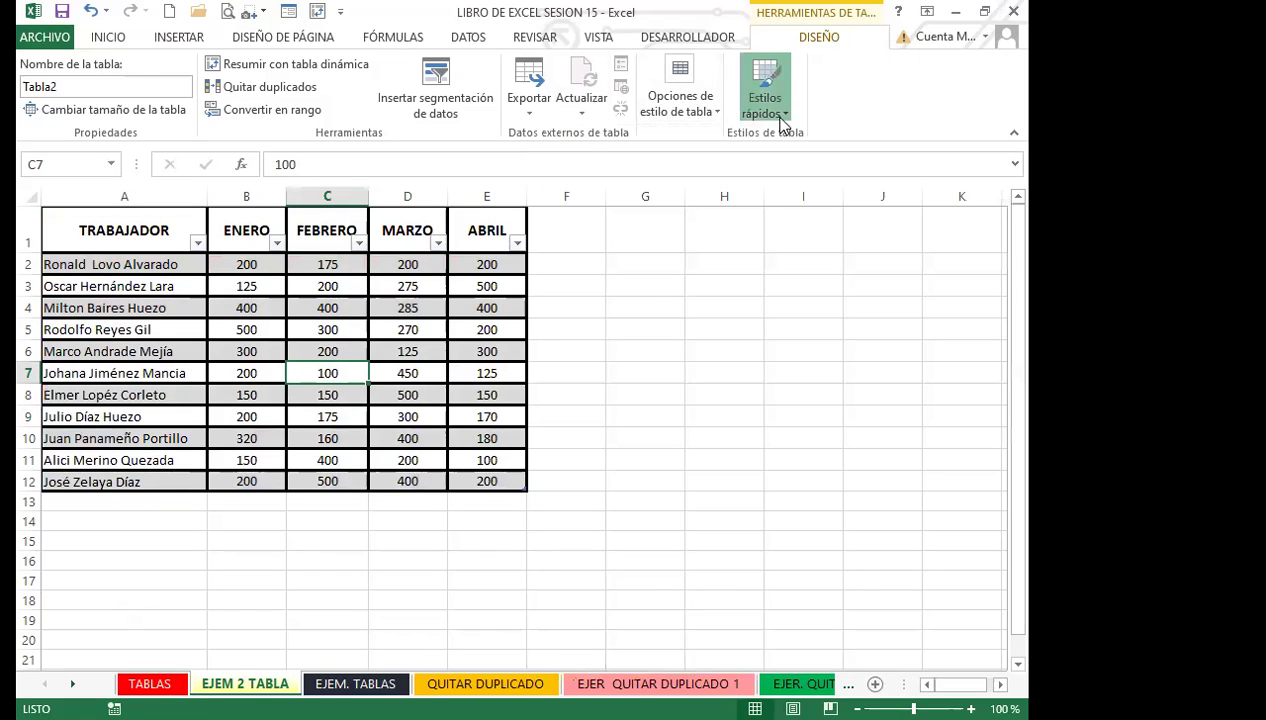
{"action": "left_click", "coordinate": [781, 122]}
{"action": "left_click", "coordinate": [553, 248]}
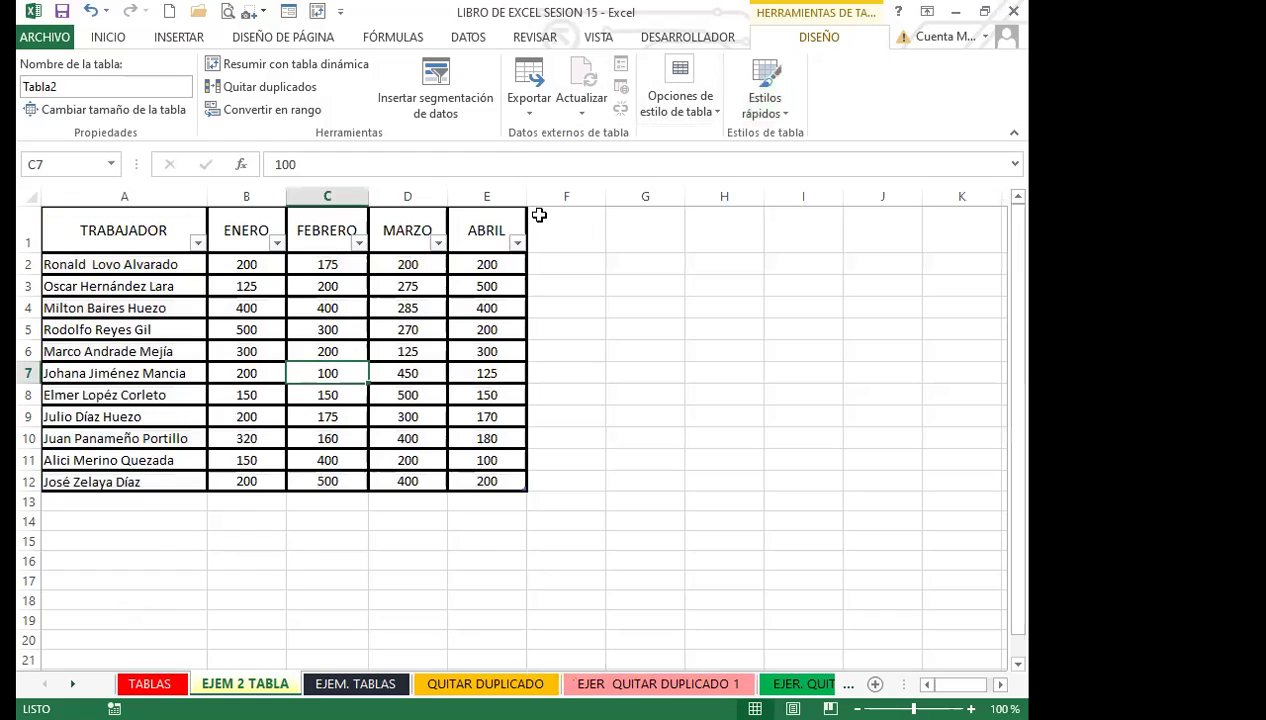
{"action": "left_click", "coordinate": [466, 313]}
{"action": "left_click", "coordinate": [786, 116]}
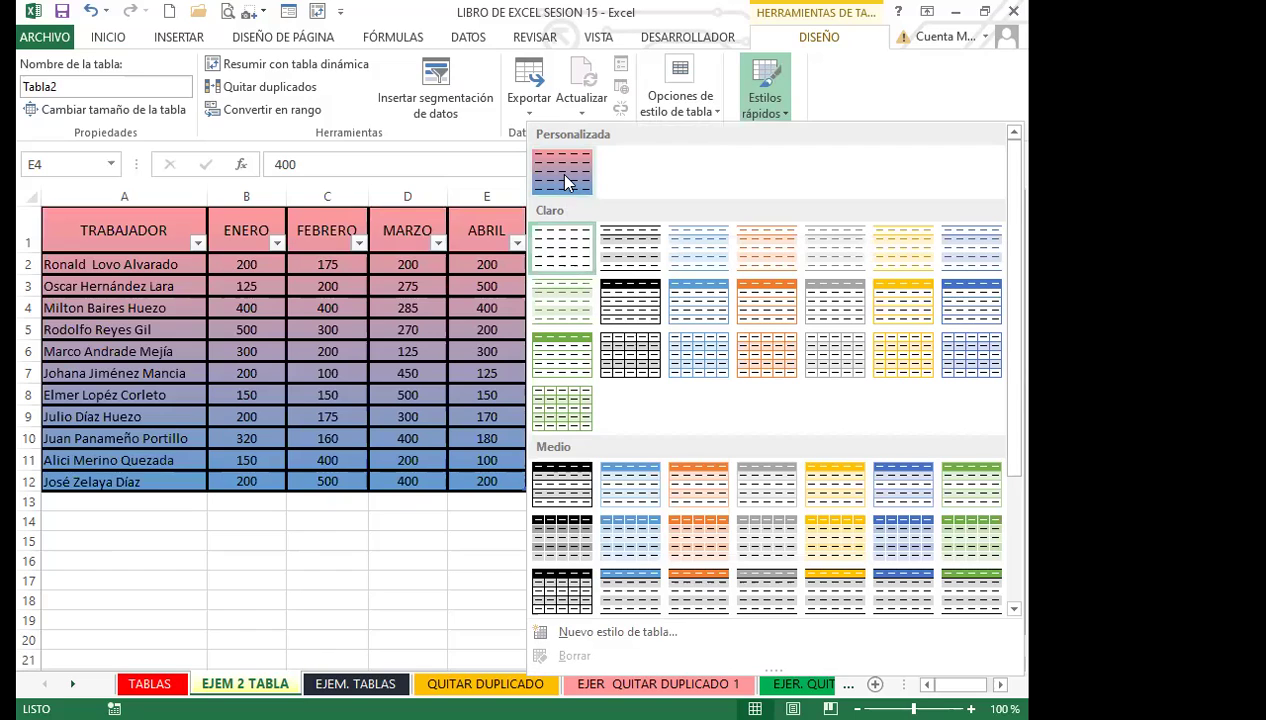
{"action": "left_click", "coordinate": [330, 351]}
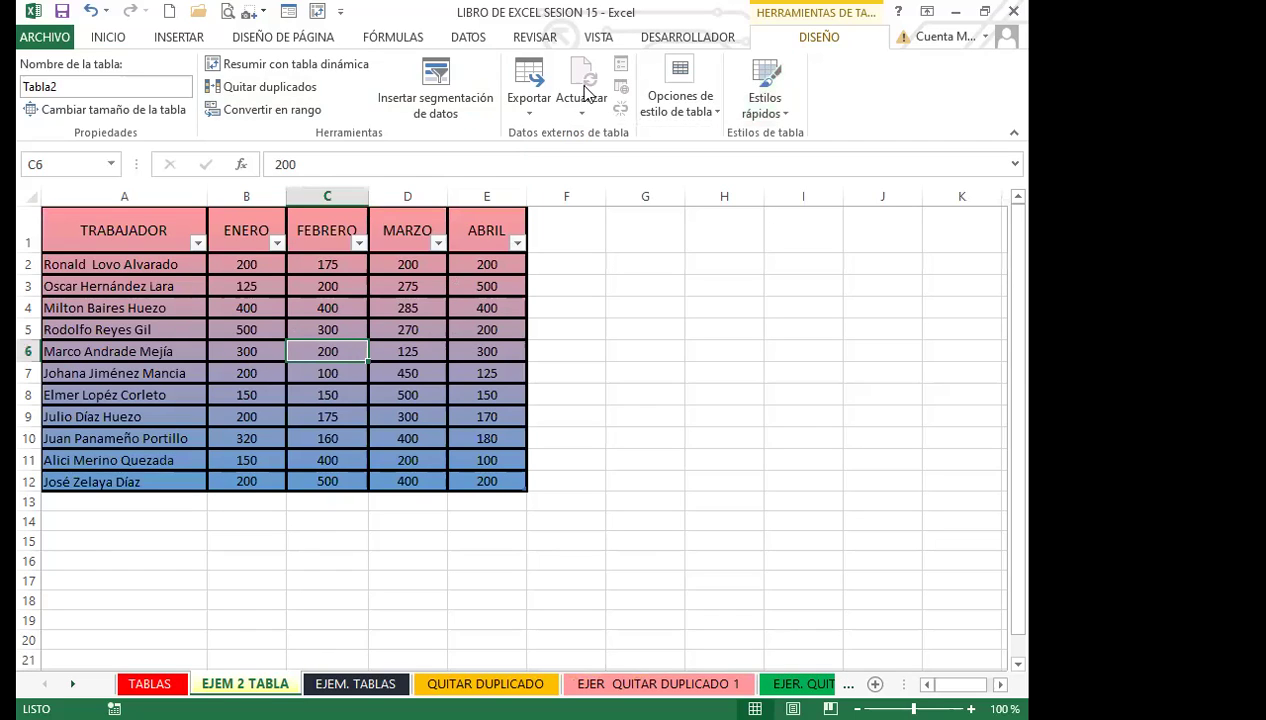
Check cells across the worker table (A1, C4–C9, D5), ending on empty cell F6.
{"action": "left_click", "coordinate": [641, 303]}
{"action": "left_click", "coordinate": [401, 331]}
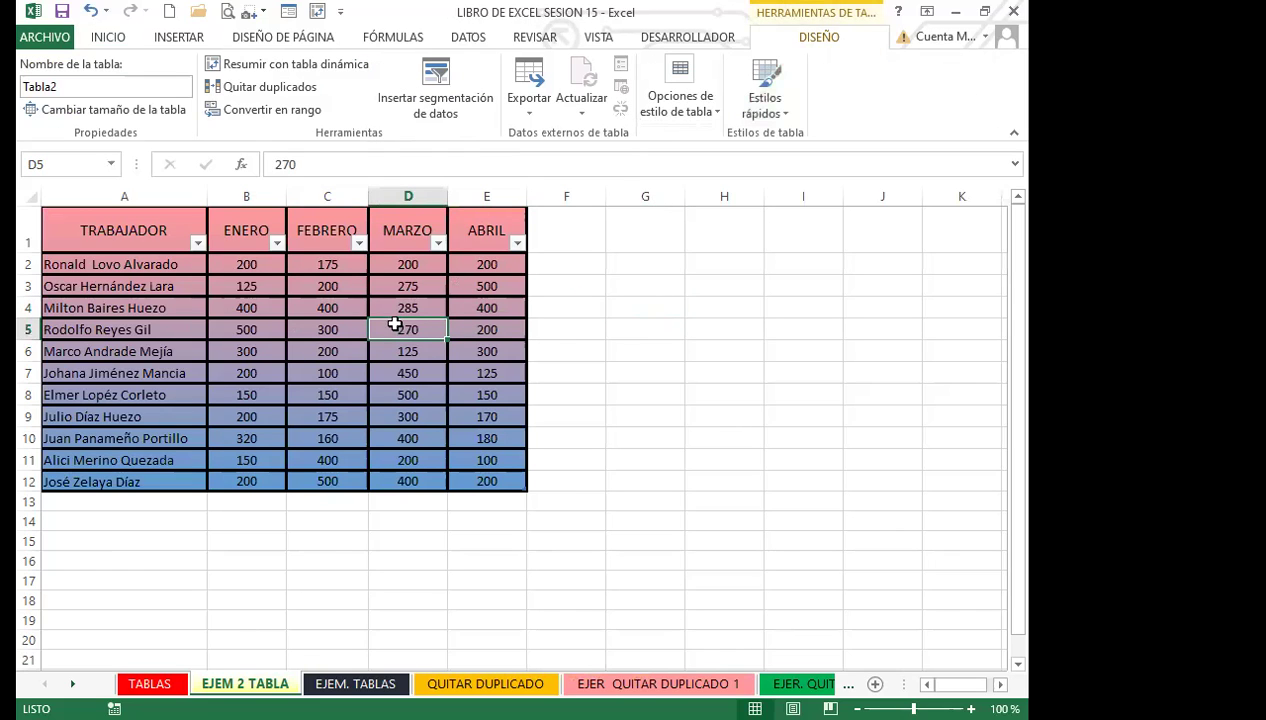
{"action": "left_click", "coordinate": [341, 348]}
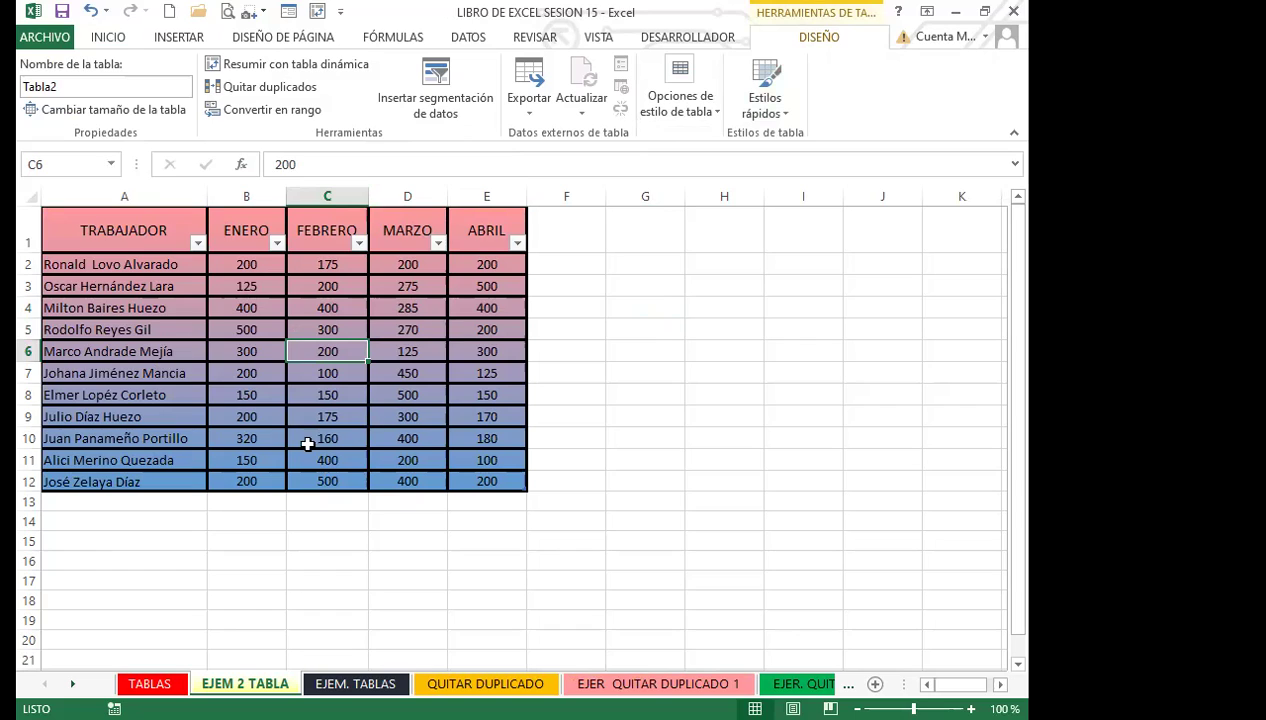
{"action": "left_click", "coordinate": [334, 391]}
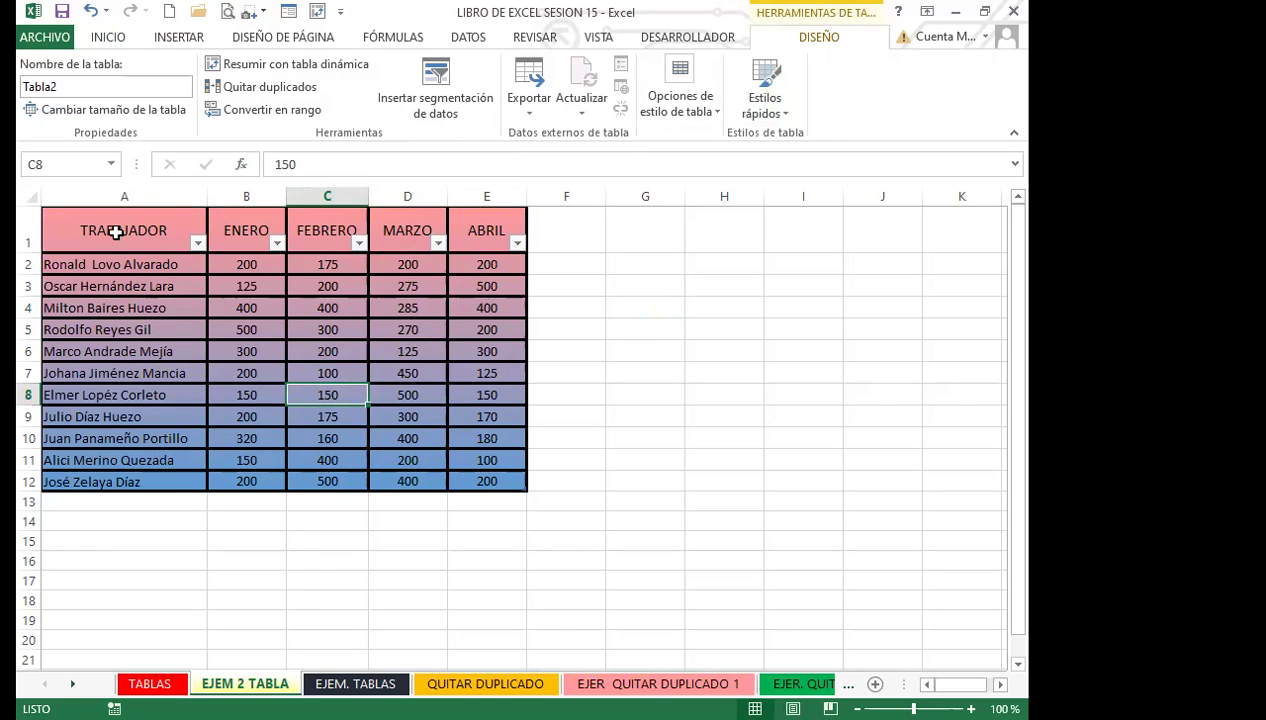
{"action": "left_click", "coordinate": [307, 351]}
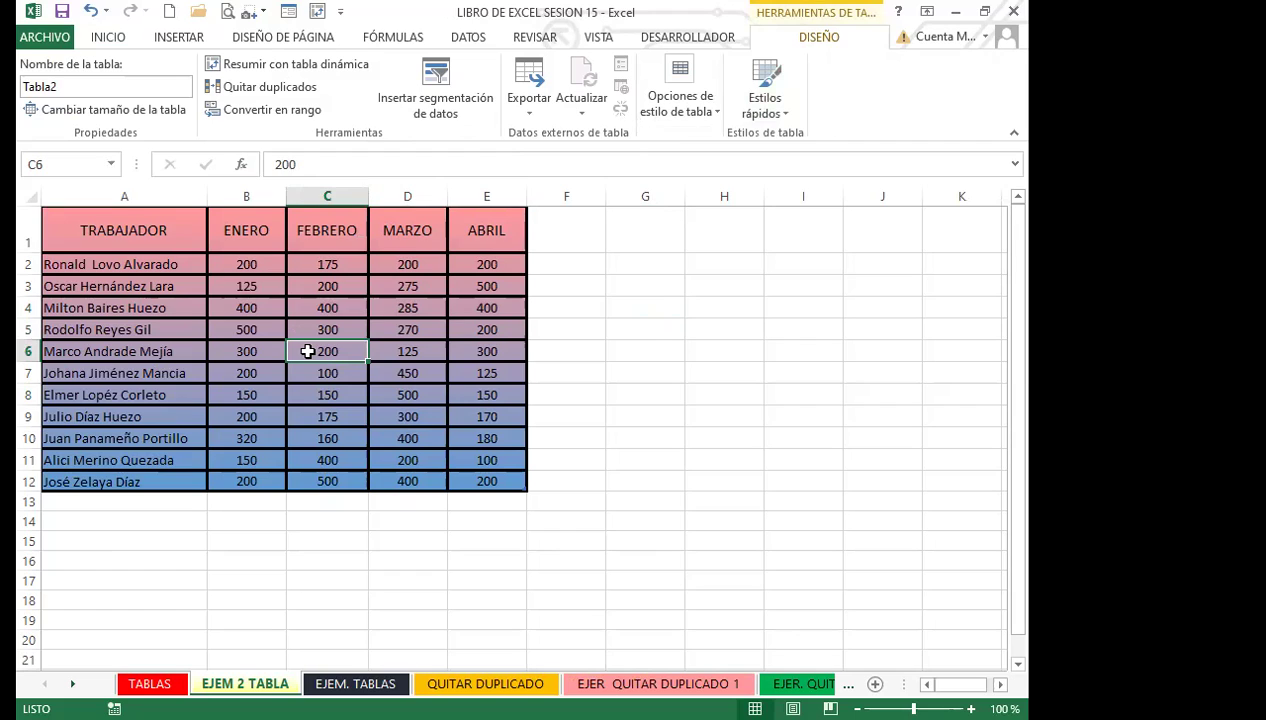
{"action": "left_click", "coordinate": [312, 309]}
{"action": "left_click", "coordinate": [175, 242]}
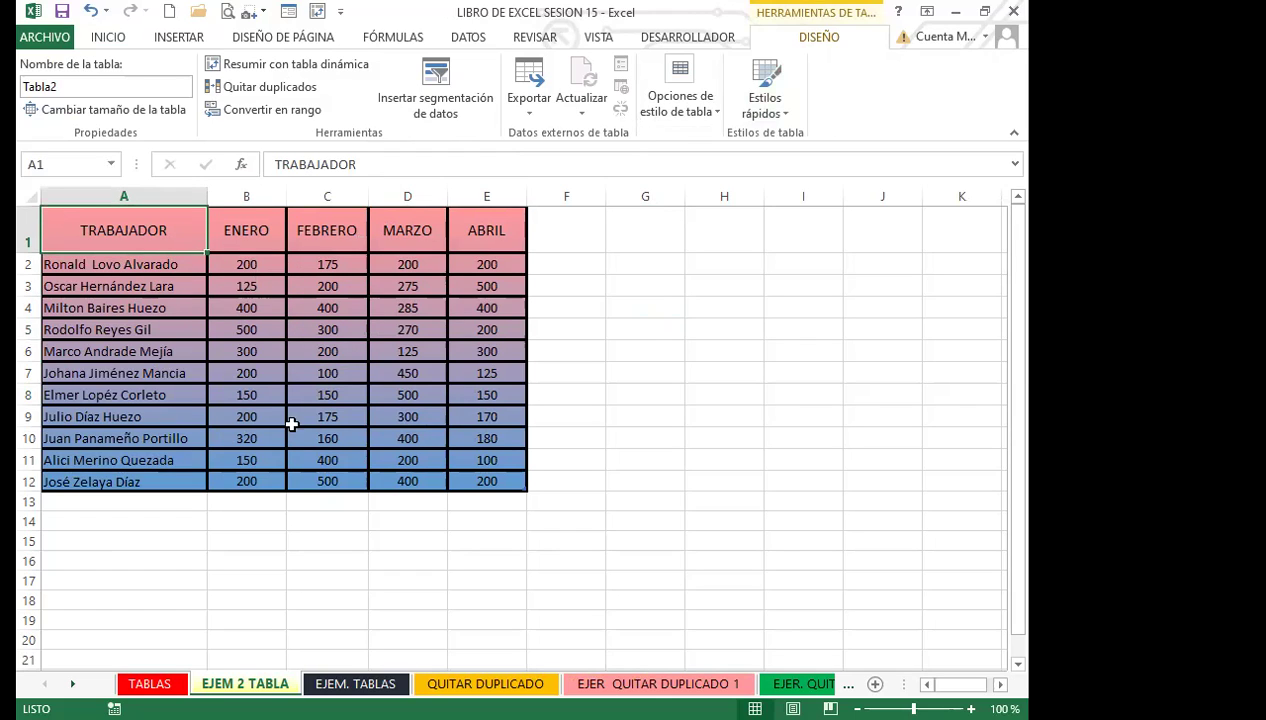
{"action": "left_click", "coordinate": [353, 417]}
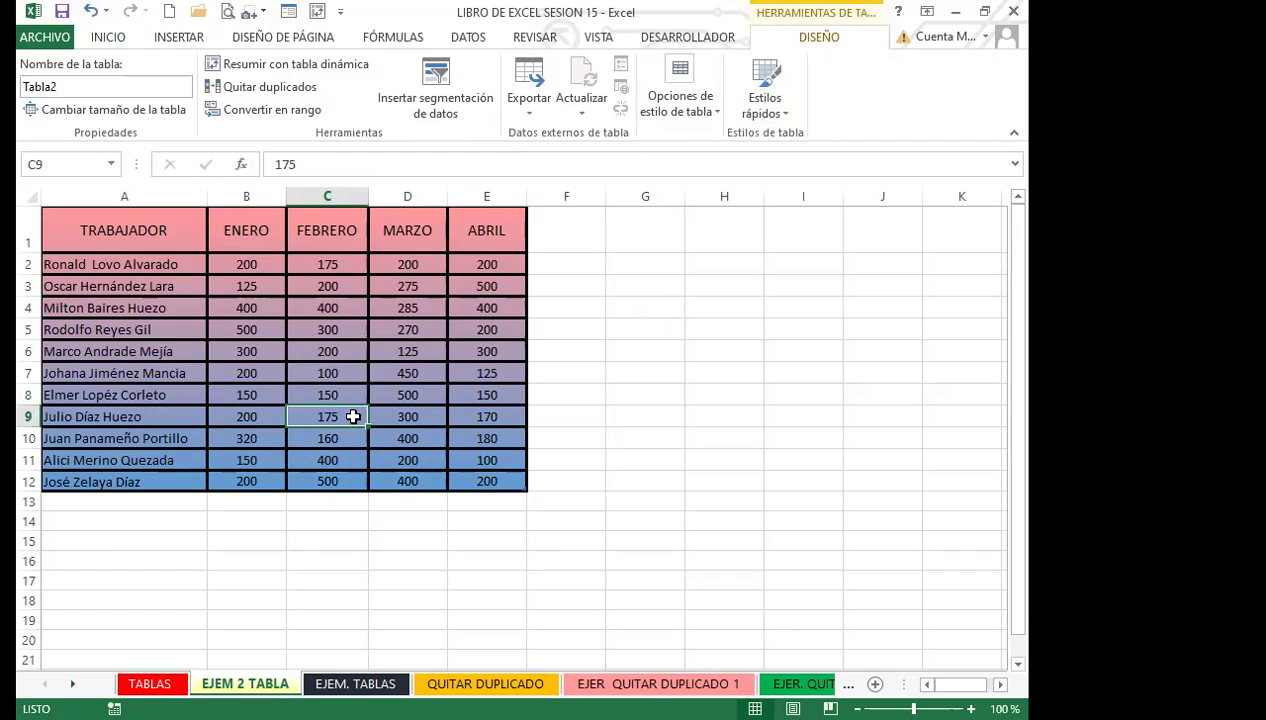
{"action": "left_click", "coordinate": [351, 350]}
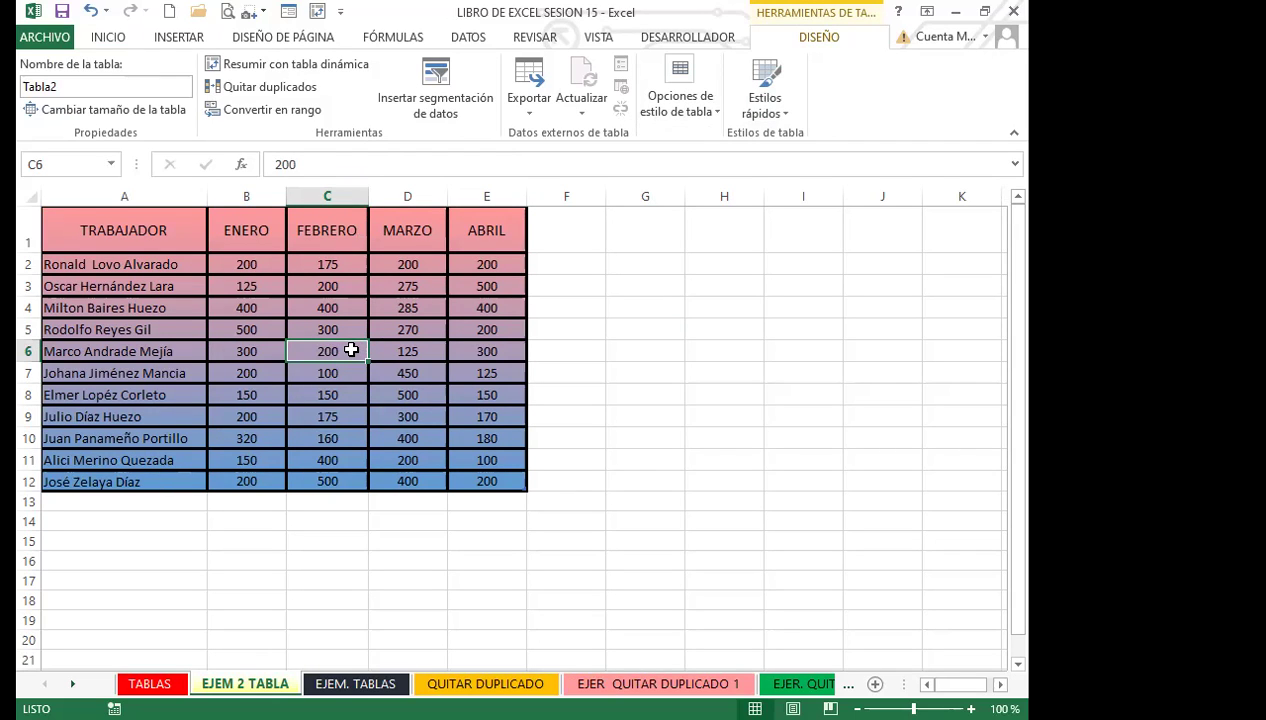
{"action": "left_click", "coordinate": [327, 326]}
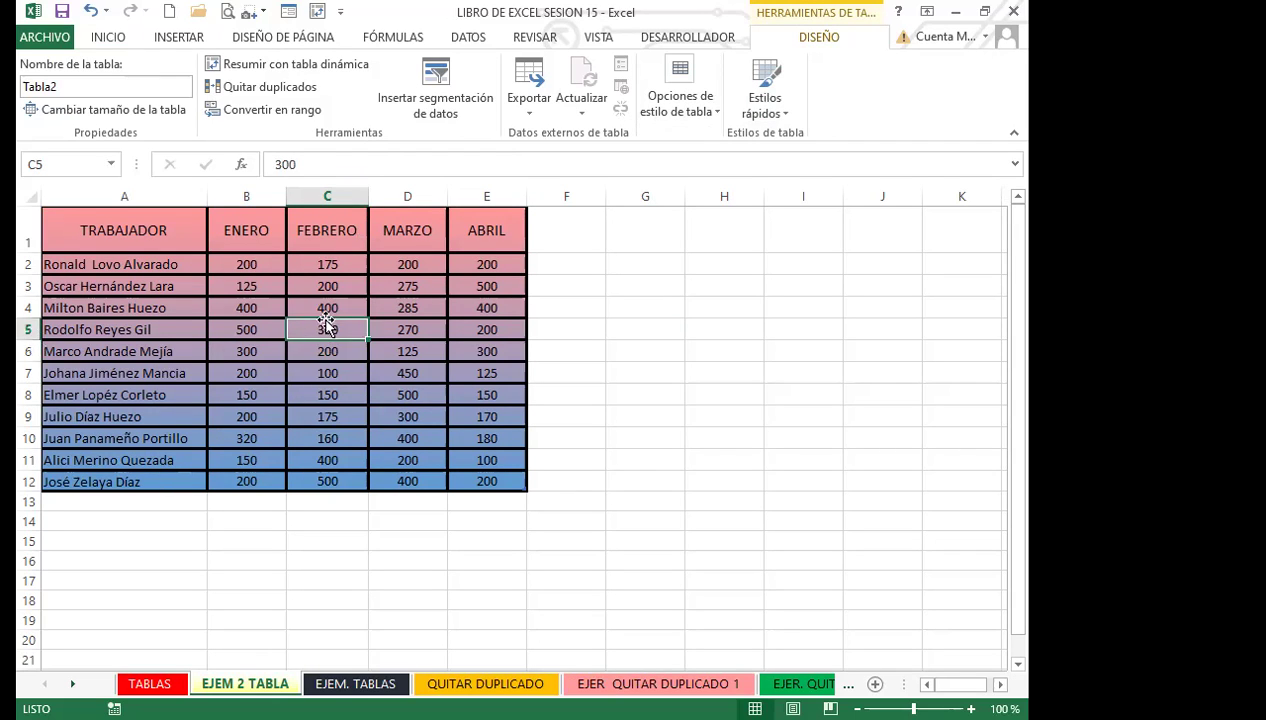
{"action": "left_click", "coordinate": [577, 353]}
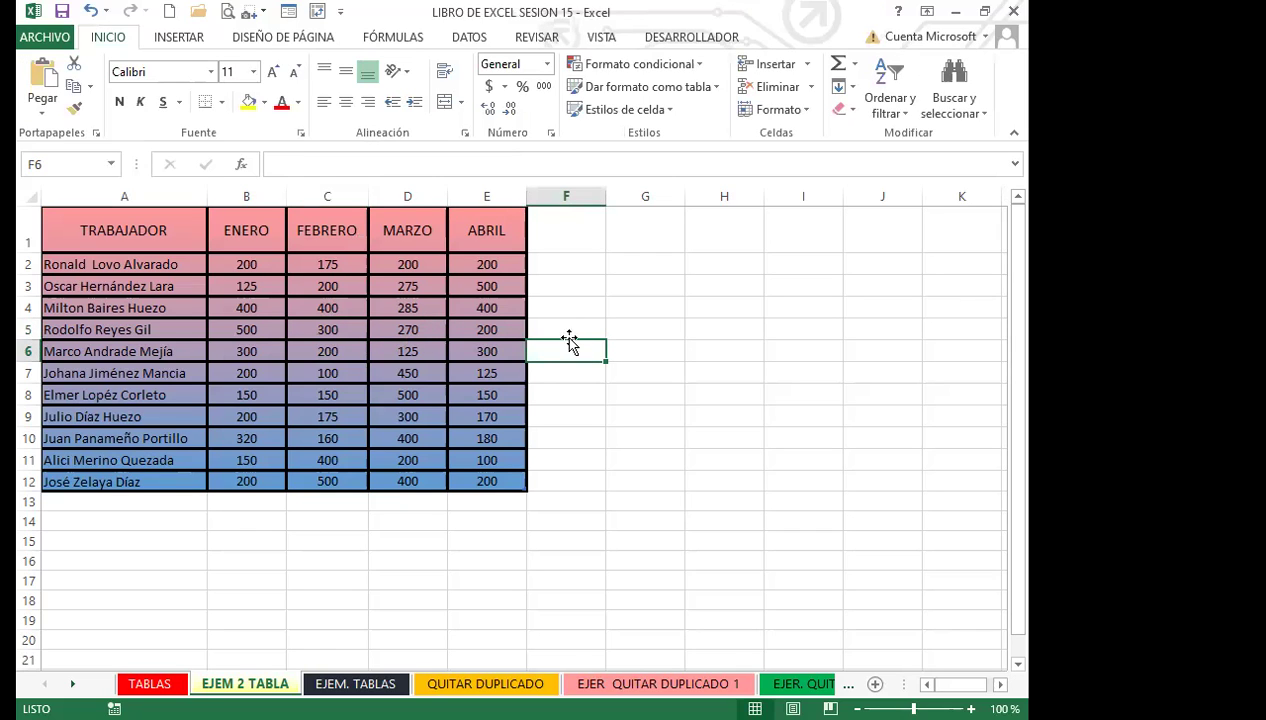
Select the whole worker table A1:E12 and switch to the Home tab.
{"action": "left_click", "coordinate": [309, 321]}
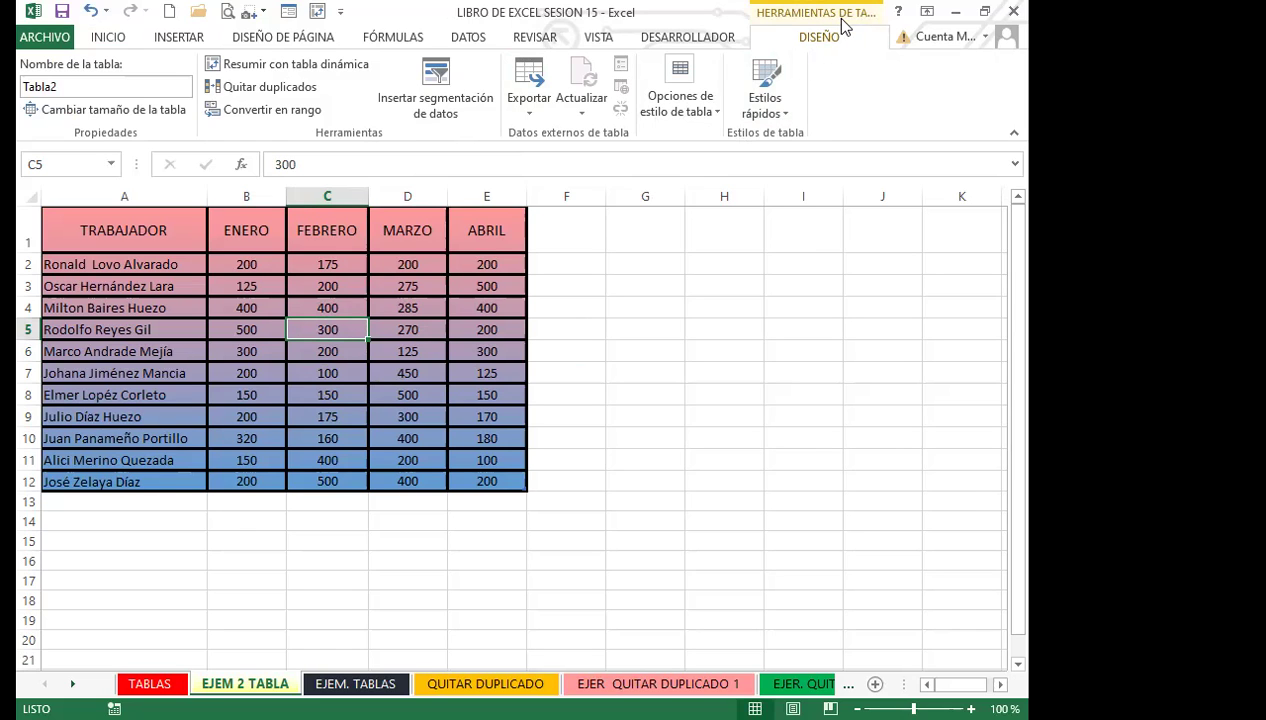
{"action": "left_click", "coordinate": [296, 356]}
{"action": "left_click_drag", "start_coordinate": [145, 230], "coordinate": [473, 480]}
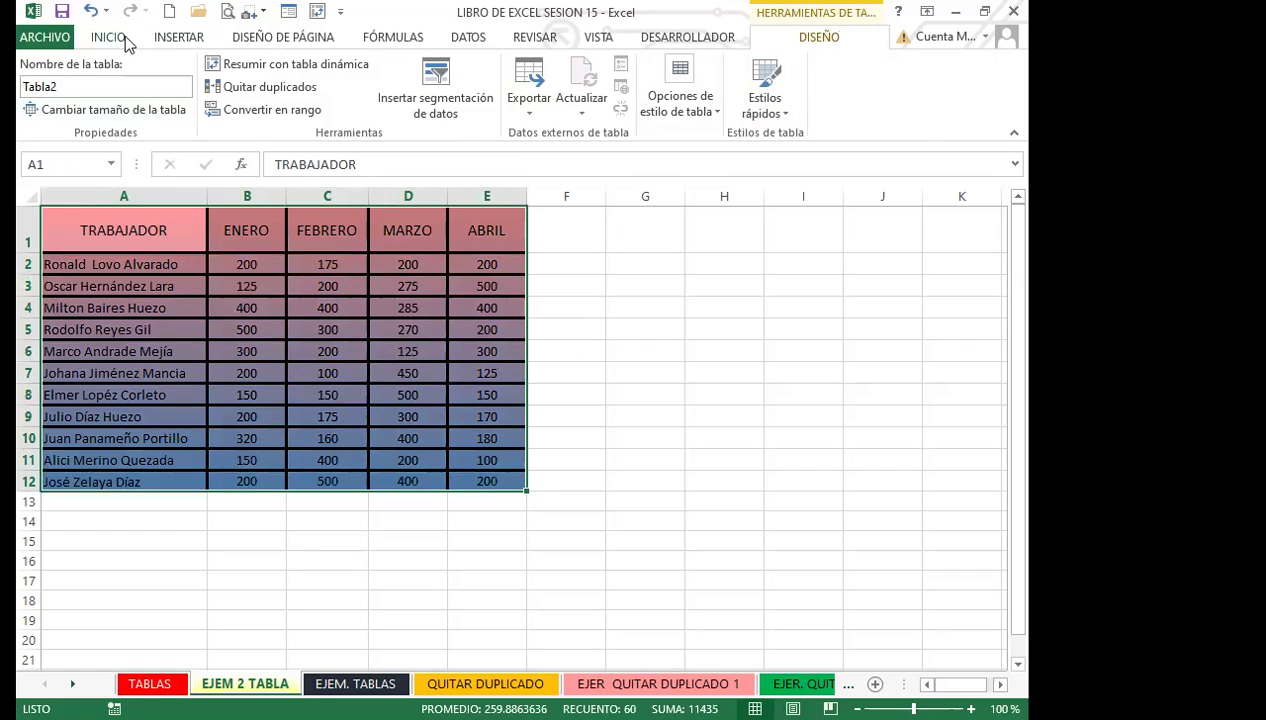
{"action": "left_click", "coordinate": [88, 36]}
Preview the Format Cells border and fill settings, then close without changes.
{"action": "left_click", "coordinate": [300, 134]}
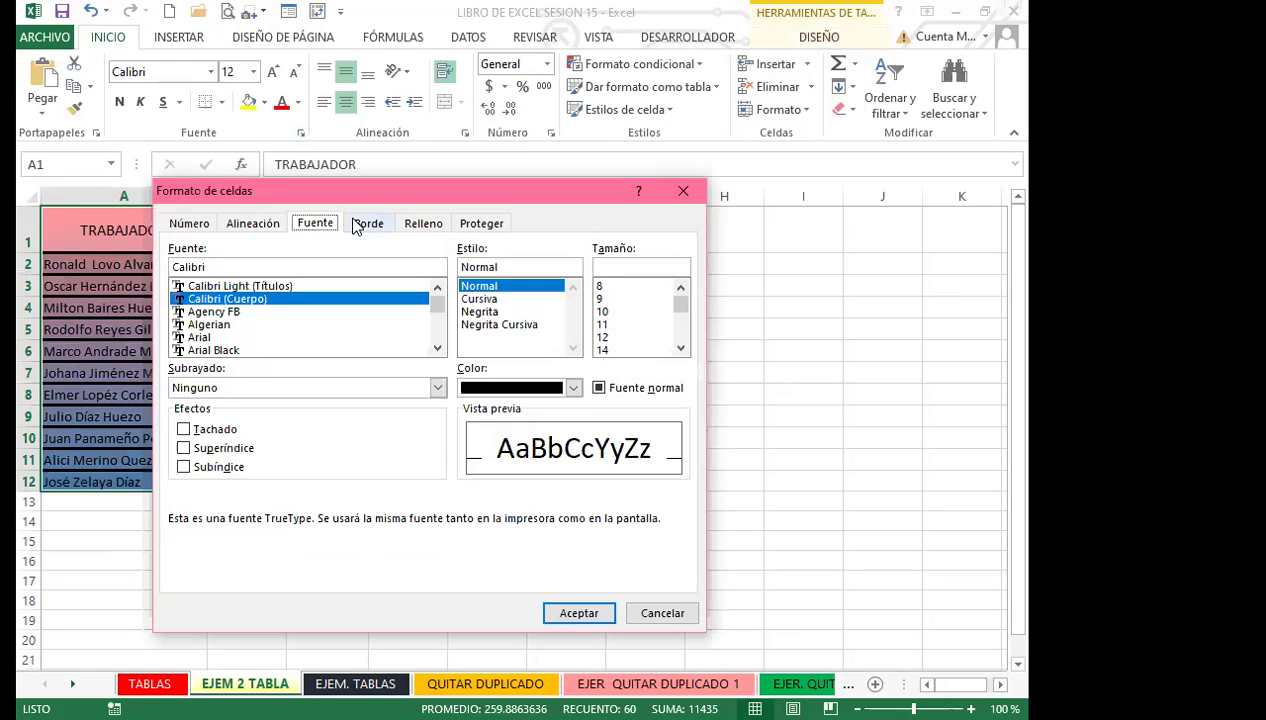
{"action": "left_click", "coordinate": [368, 223]}
{"action": "left_click", "coordinate": [420, 223]}
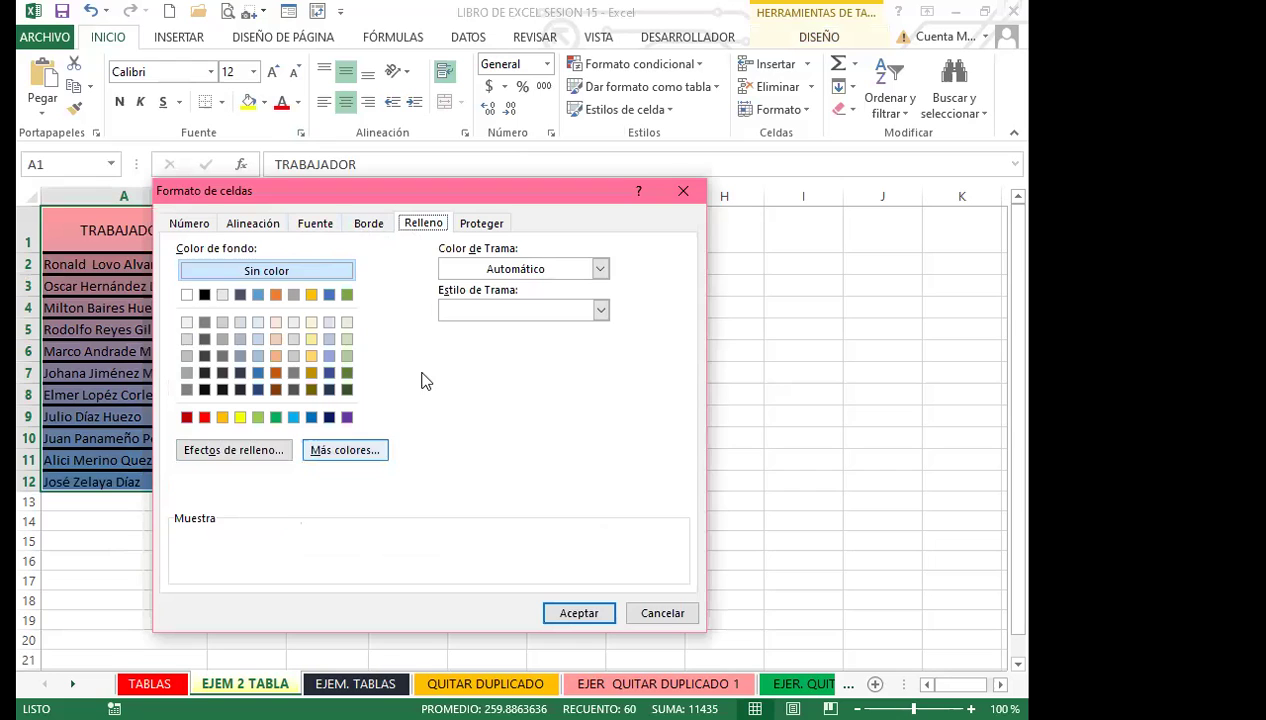
{"action": "left_click", "coordinate": [683, 191]}
{"action": "left_click", "coordinate": [220, 348]}
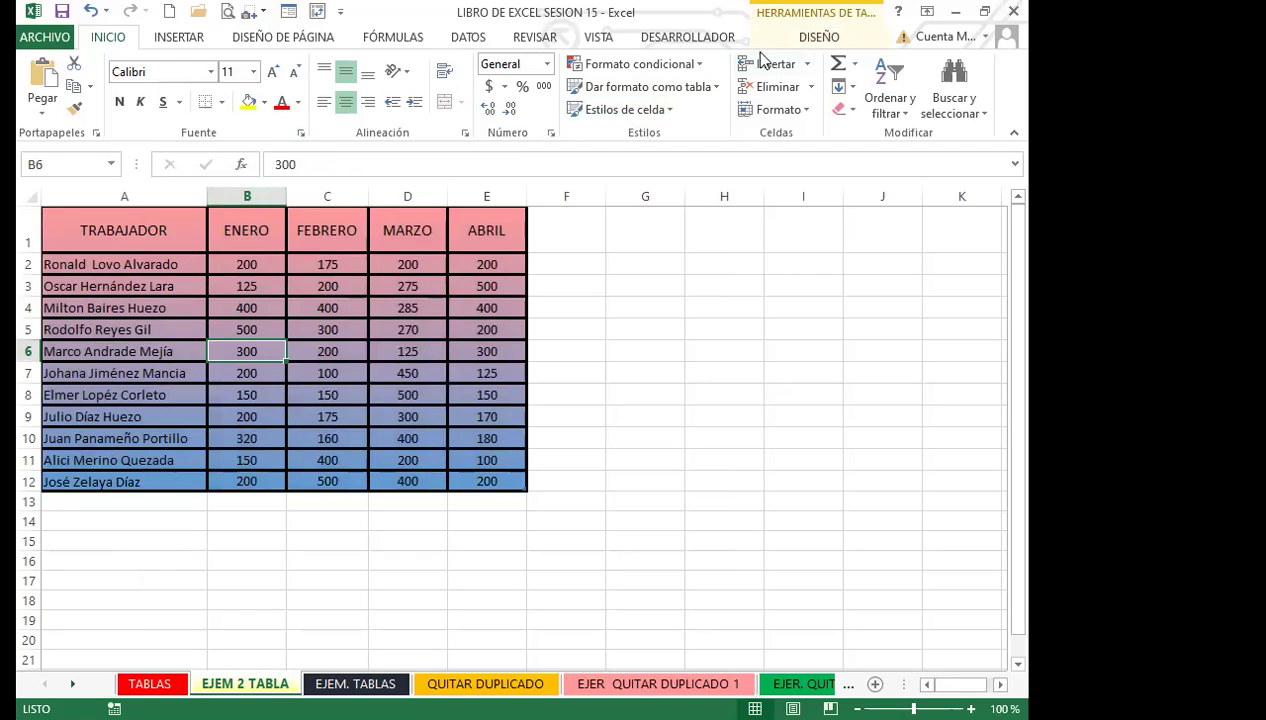
Start a new custom table style and open Format for its Whole Table element.
{"action": "left_click", "coordinate": [712, 88]}
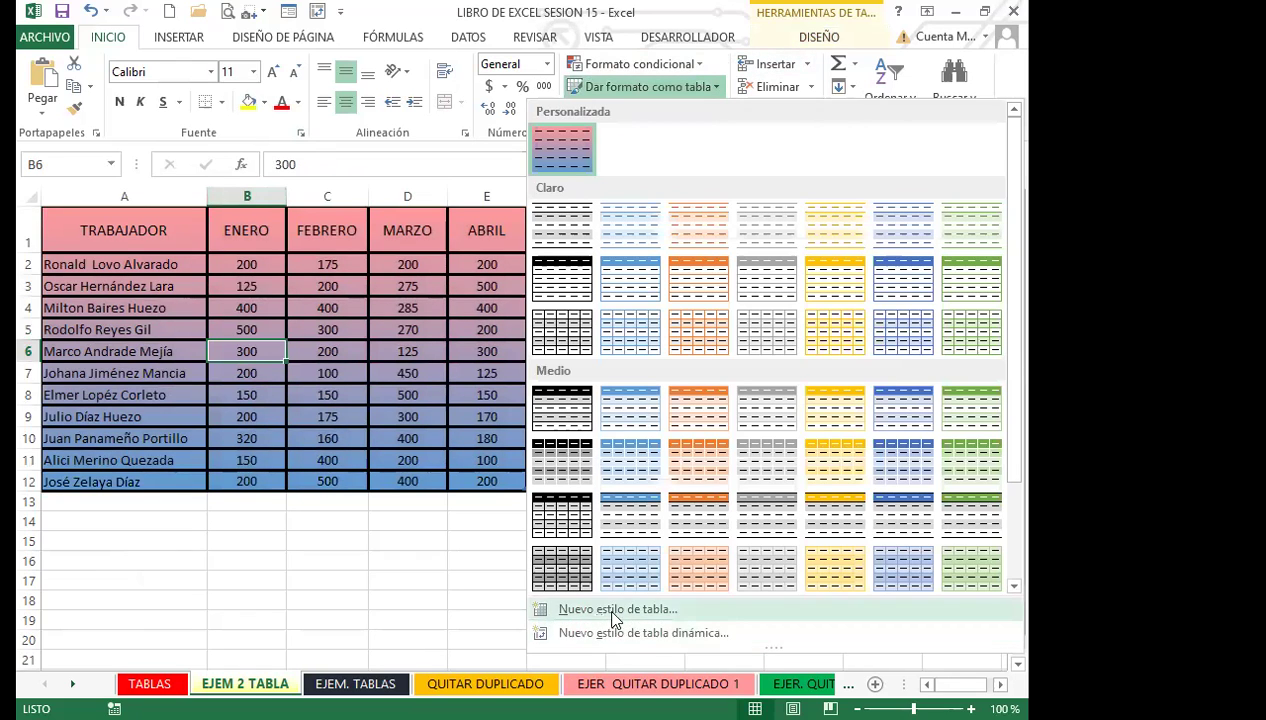
{"action": "left_click", "coordinate": [618, 609]}
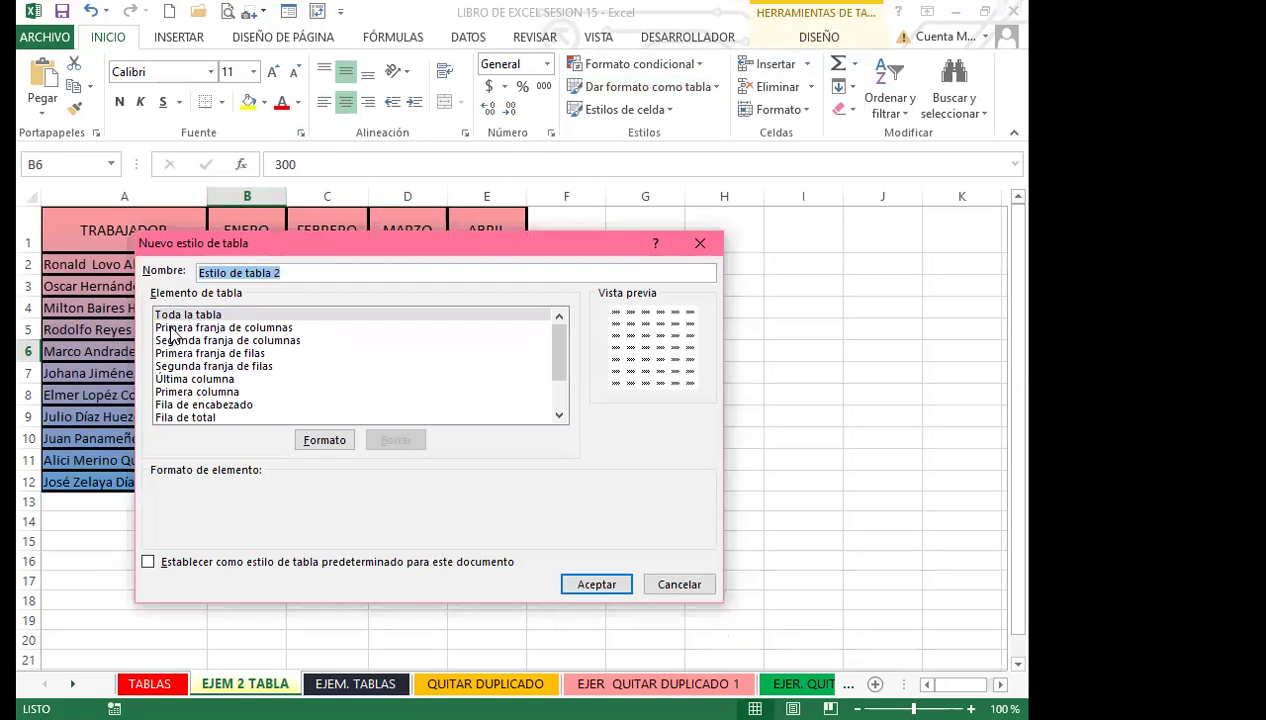
{"action": "left_click", "coordinate": [325, 441]}
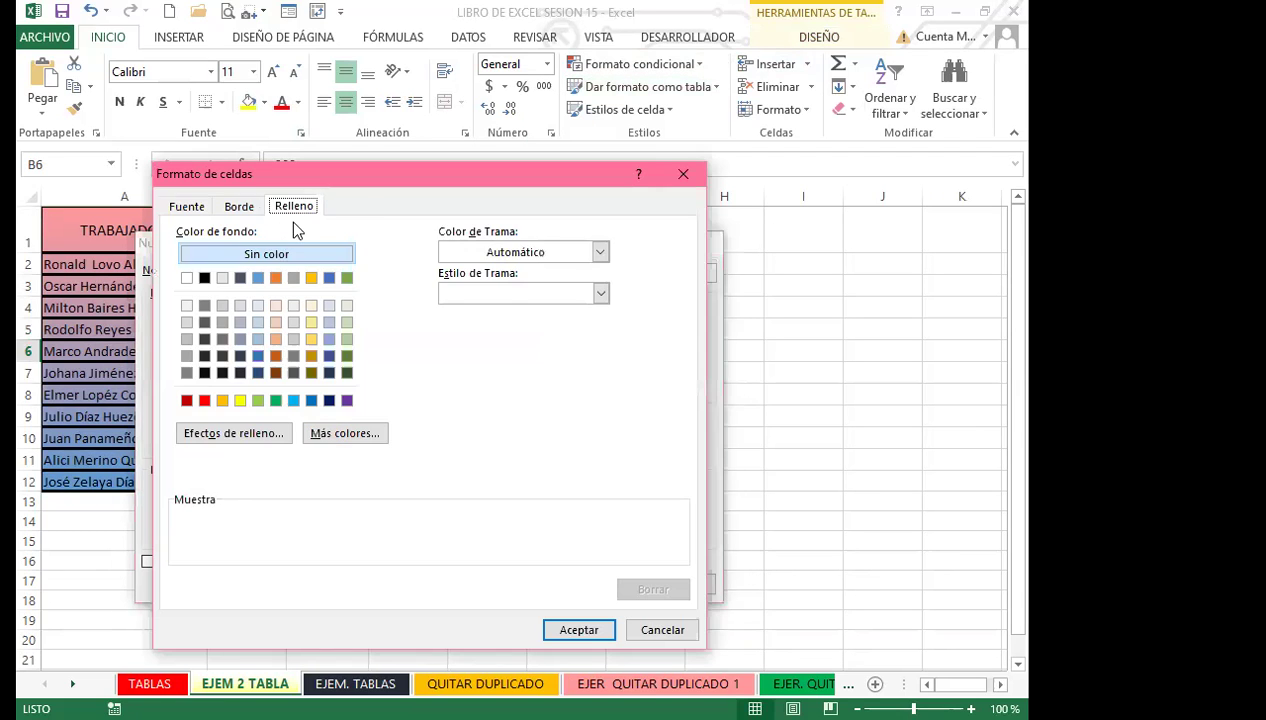
{"action": "left_click", "coordinate": [243, 208]}
{"action": "left_click", "coordinate": [287, 206]}
{"action": "left_click", "coordinate": [232, 436]}
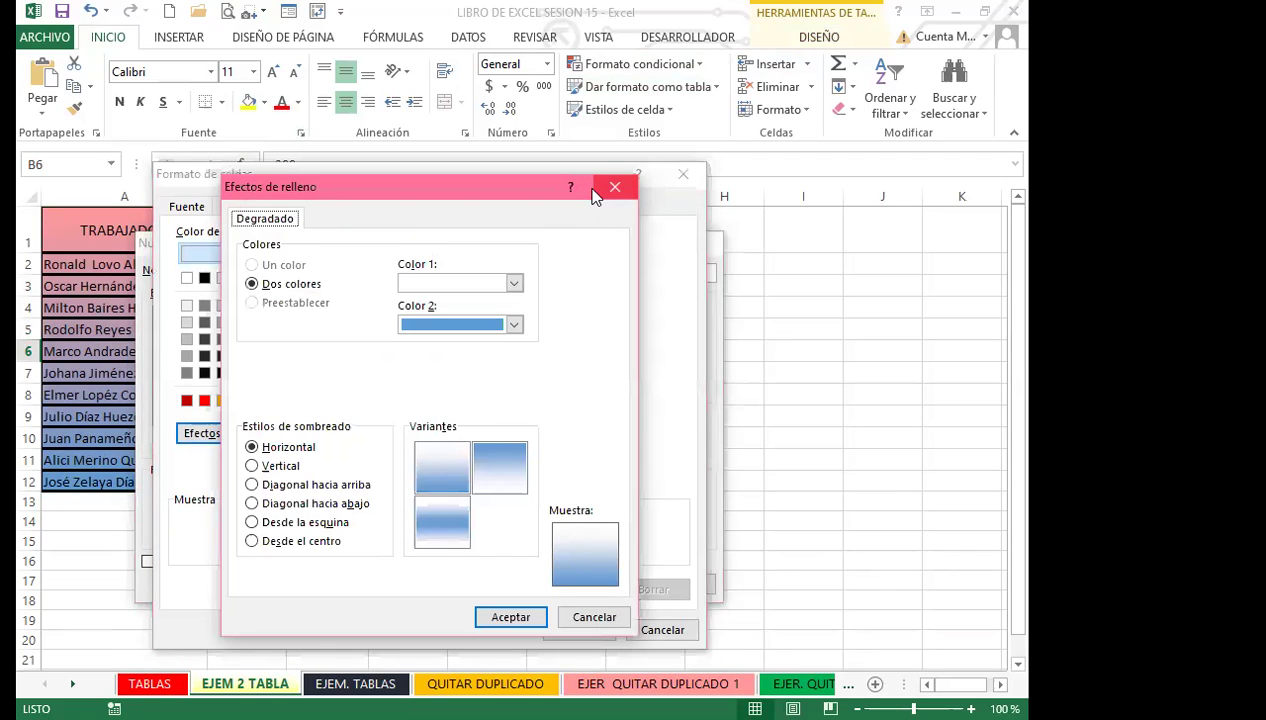
{"action": "key", "text": "Escape"}
Give the whole-table fill a pink thin vertical-stripe pattern and save the new style.
{"action": "left_click", "coordinate": [600, 252]}
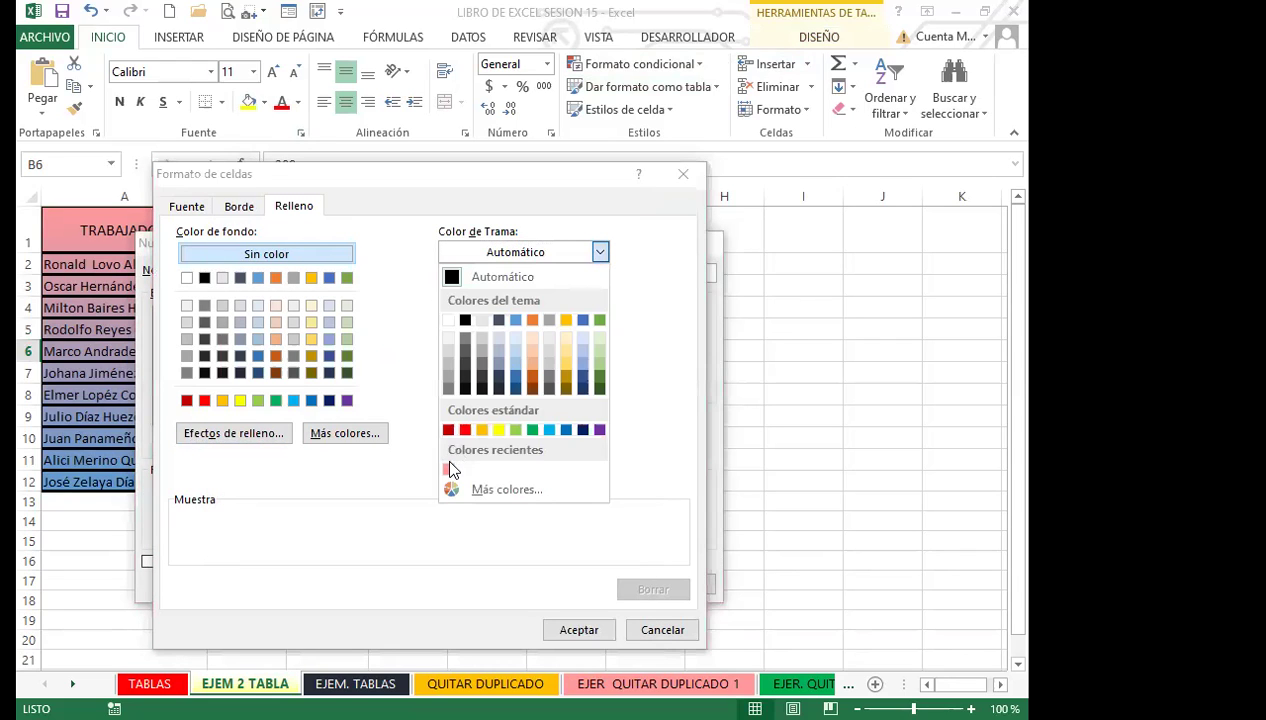
{"action": "left_click", "coordinate": [448, 466]}
{"action": "left_click", "coordinate": [600, 293]}
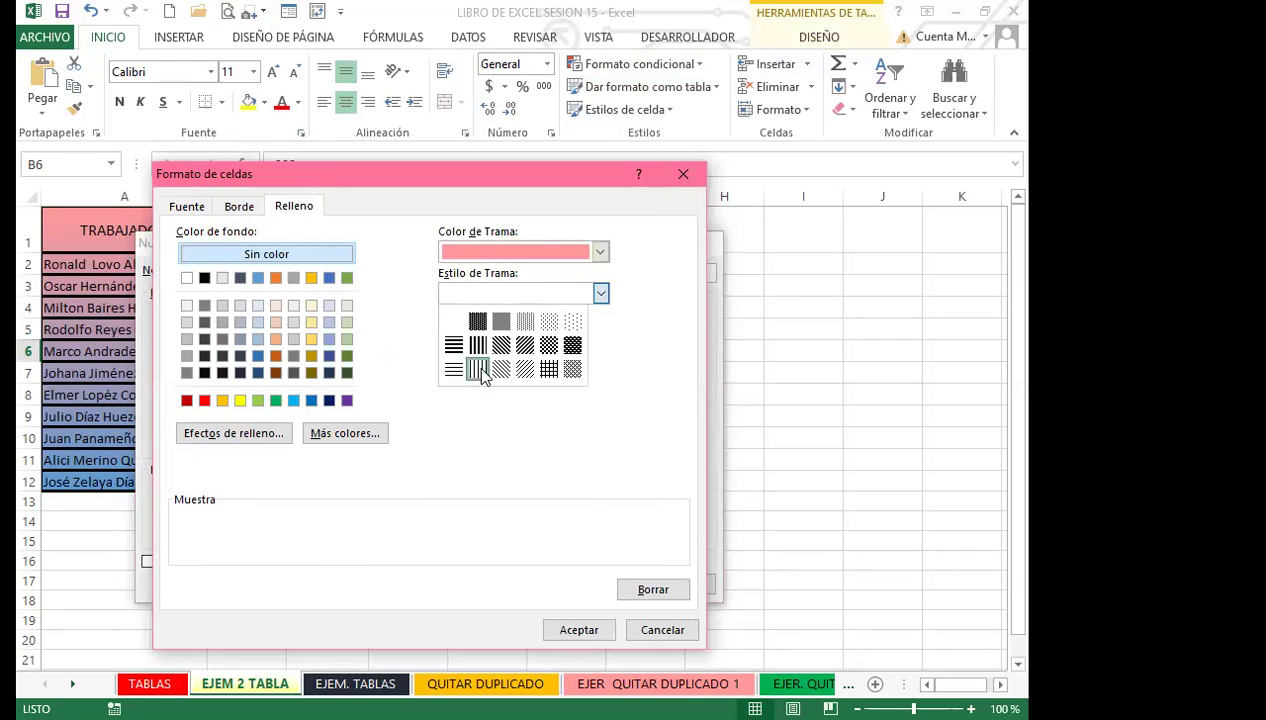
{"action": "left_click", "coordinate": [472, 368]}
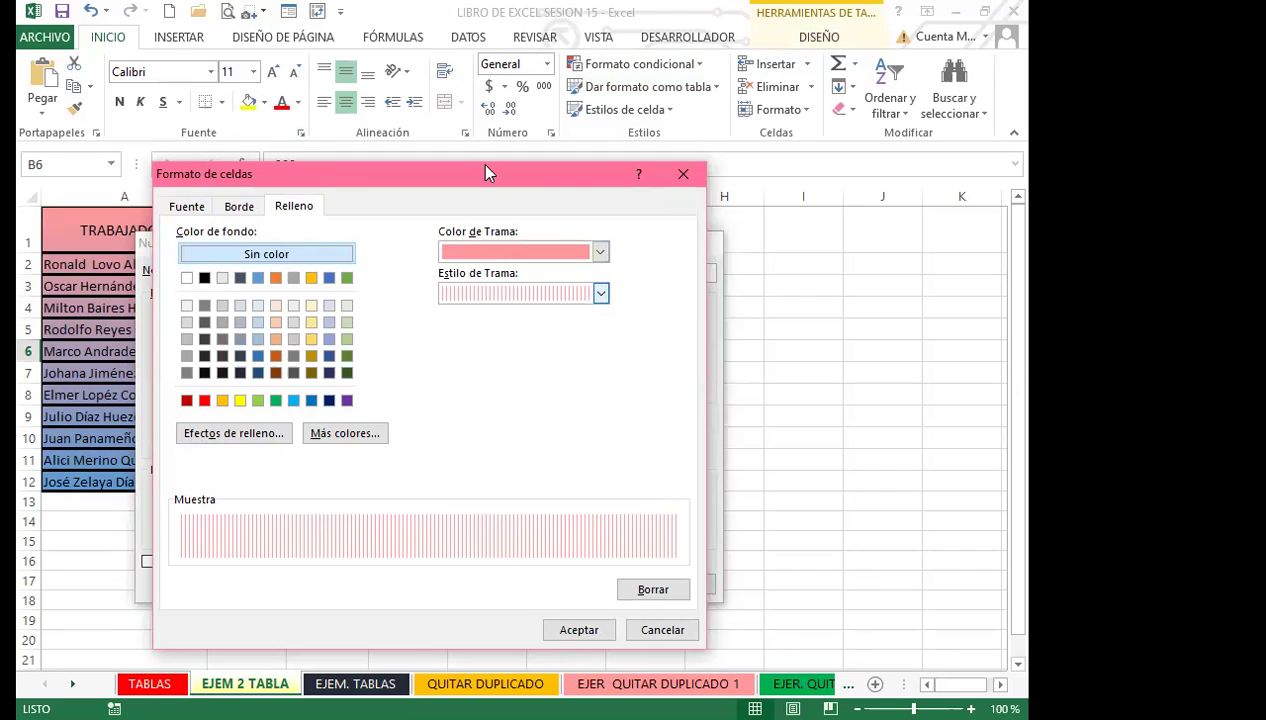
{"action": "left_click_drag", "start_coordinate": [487, 173], "coordinate": [509, 25]}
{"action": "left_click", "coordinate": [594, 489]}
{"action": "left_click_drag", "start_coordinate": [485, 250], "coordinate": [484, 141]}
{"action": "left_click", "coordinate": [600, 474]}
Apply the new custom table style to the worker table.
{"action": "left_click", "coordinate": [340, 377]}
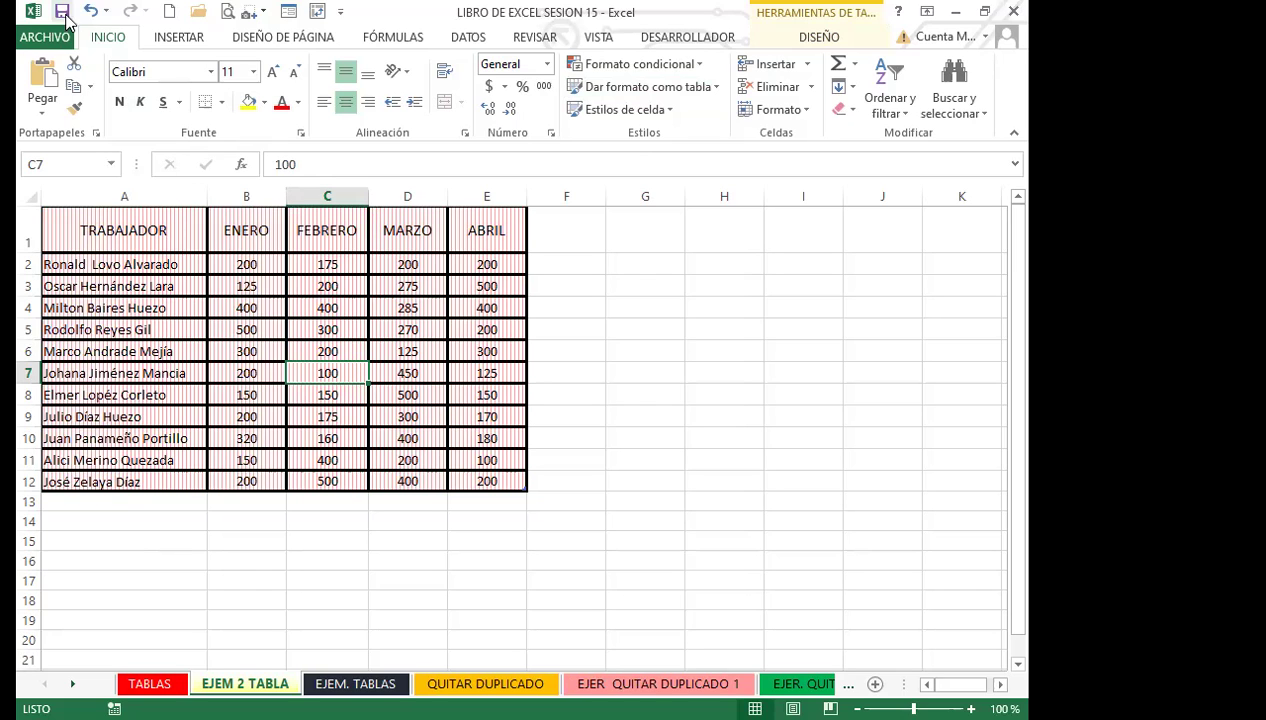
{"action": "left_click", "coordinate": [718, 87]}
{"action": "left_click", "coordinate": [552, 165]}
{"action": "left_click", "coordinate": [372, 335]}
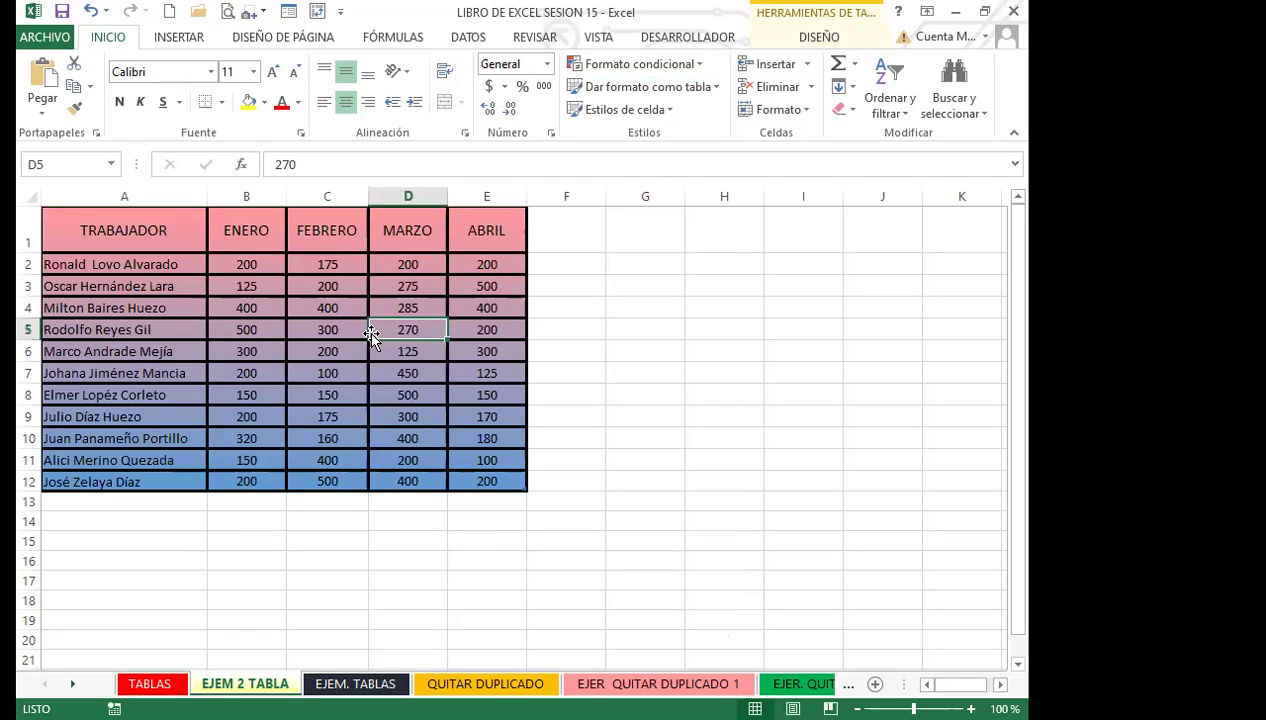
Select a cell in the table and show the Table Tools Design tab for Tabla2.
{"action": "left_click", "coordinate": [294, 366]}
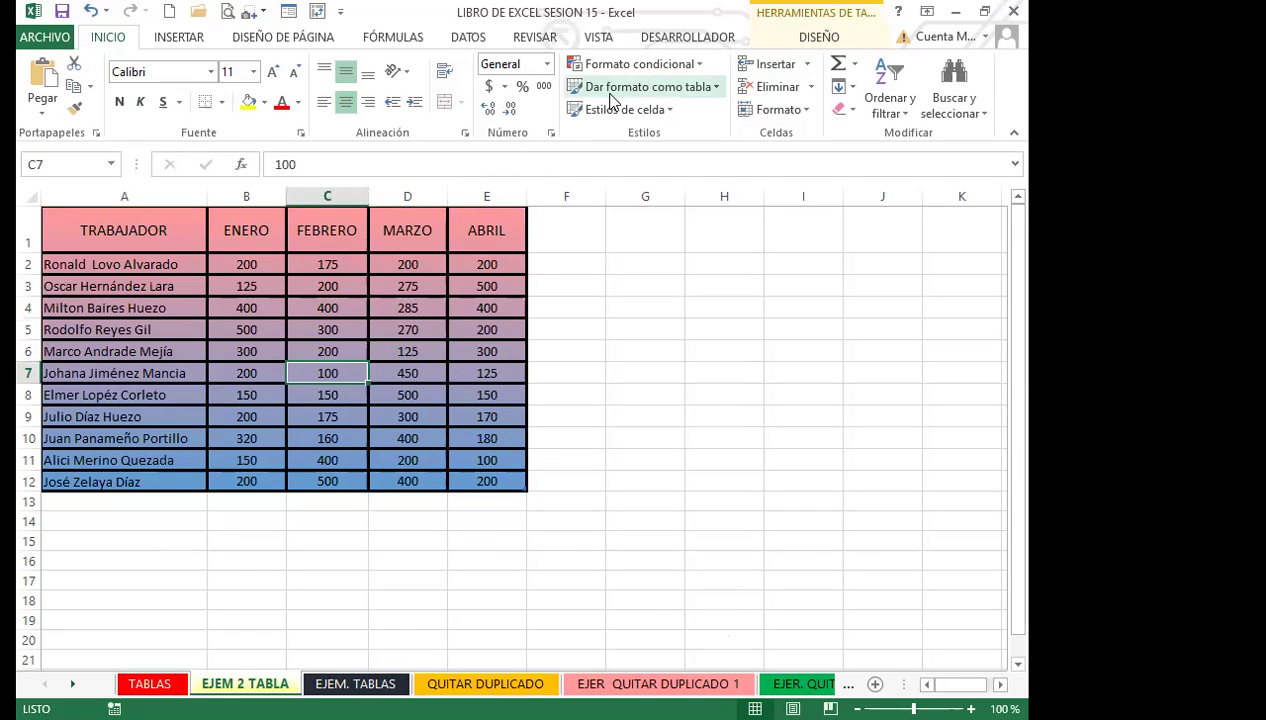
{"action": "left_click", "coordinate": [424, 293]}
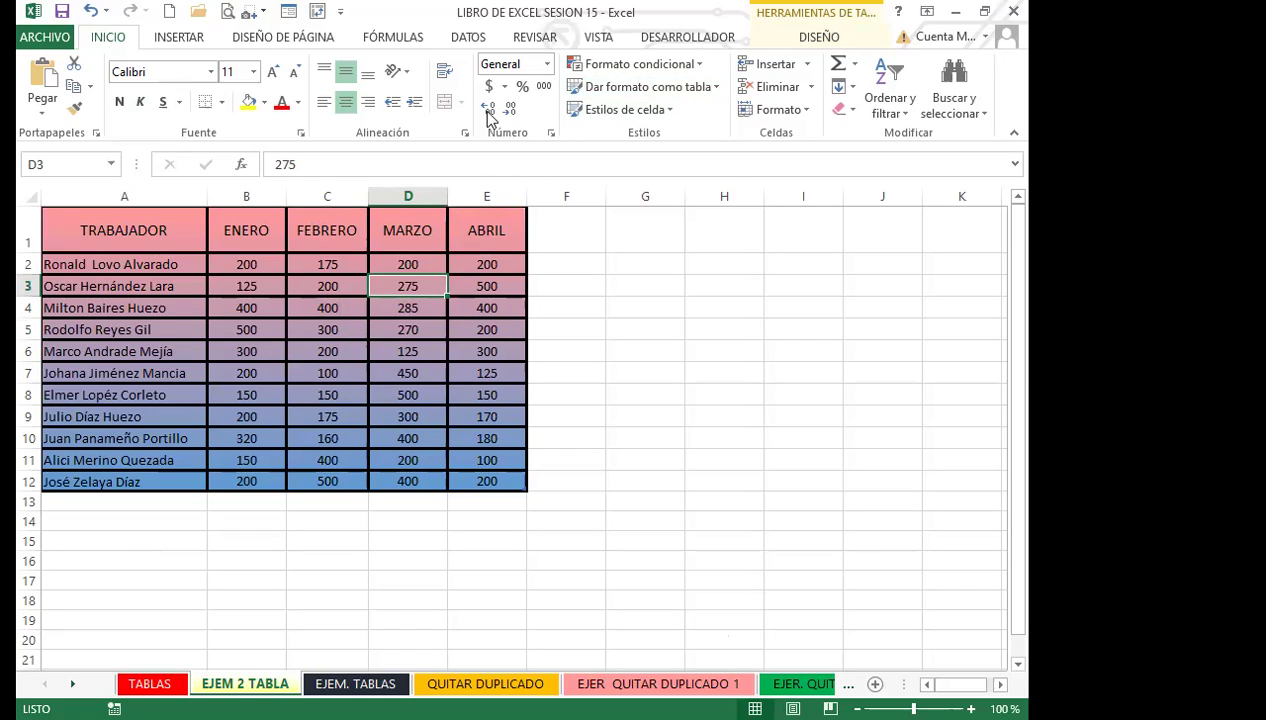
{"action": "left_click", "coordinate": [819, 37]}
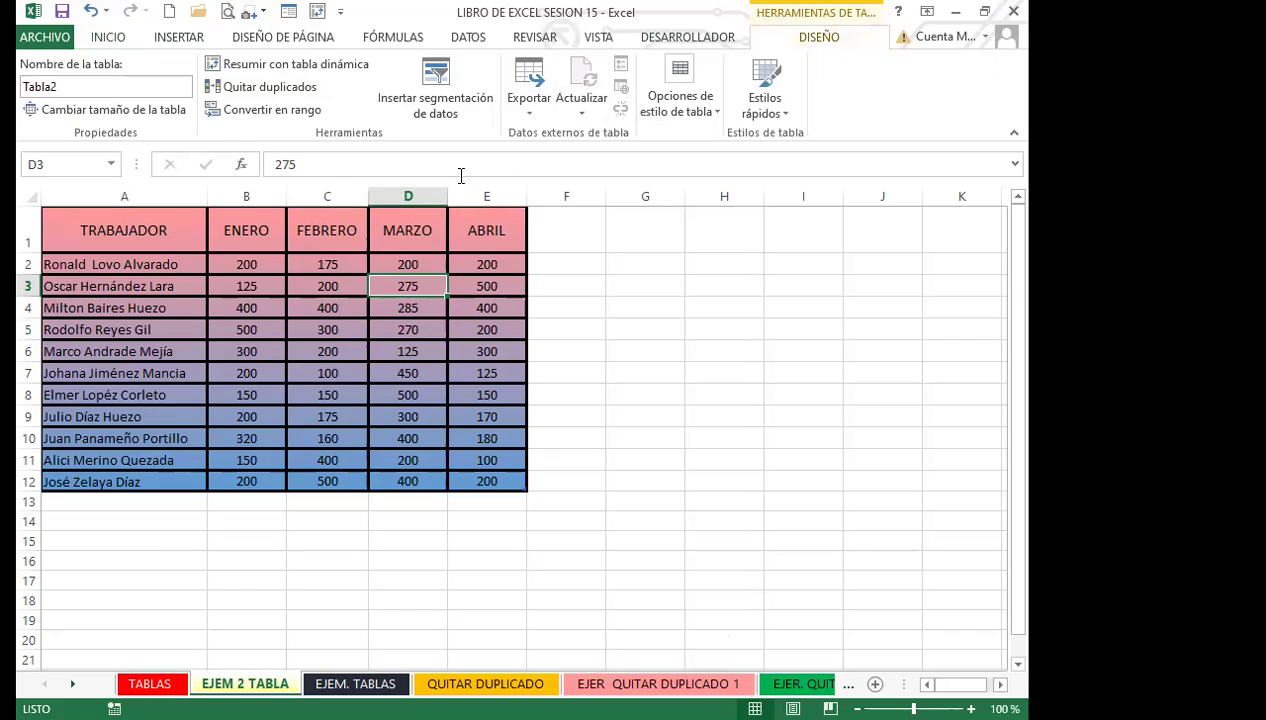
{"action": "left_click", "coordinate": [274, 343]}
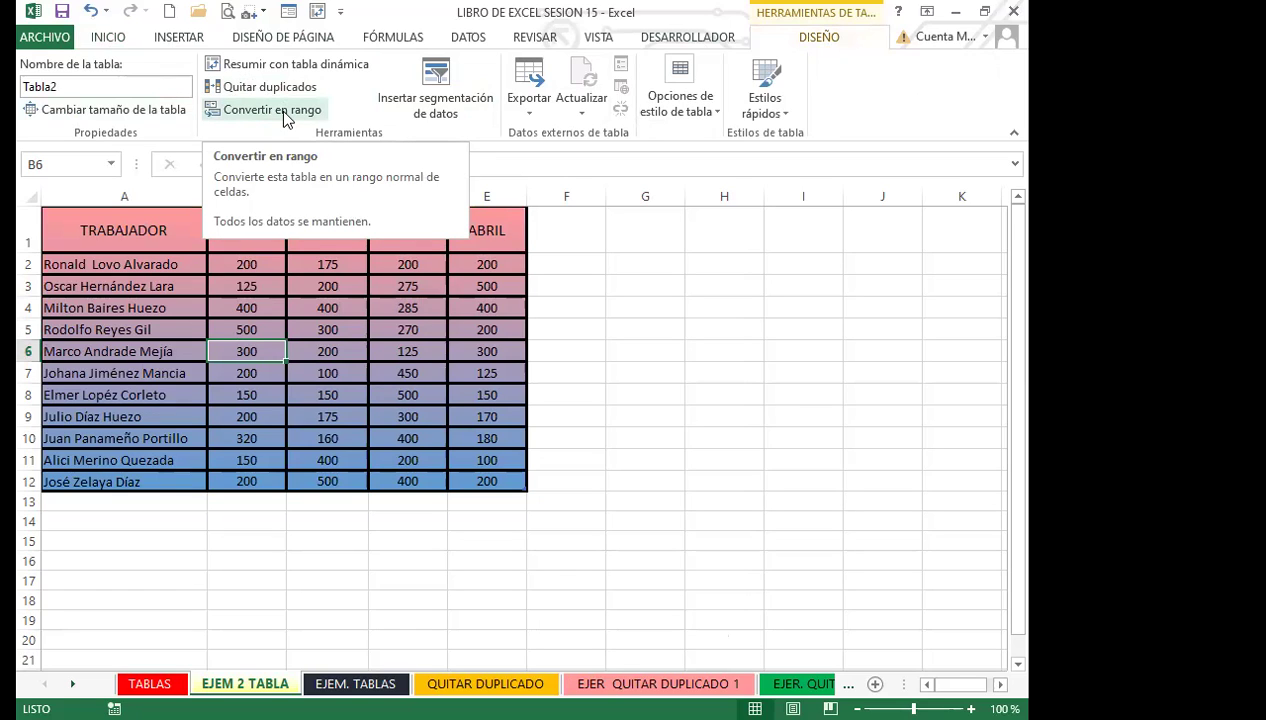
{"action": "left_click", "coordinate": [128, 288]}
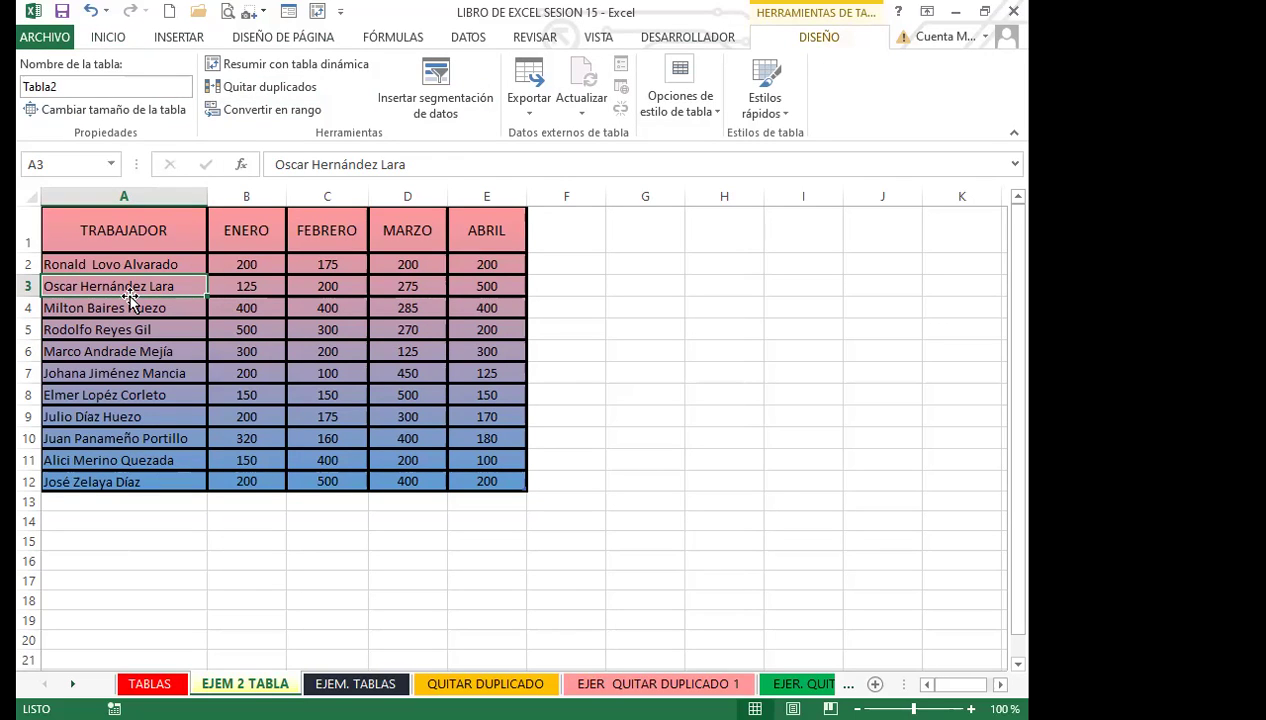
Replace Tabla2 with EJEMPLO_TABLA_2 in the Table Name box and confirm it.
{"action": "left_click", "coordinate": [72, 85]}
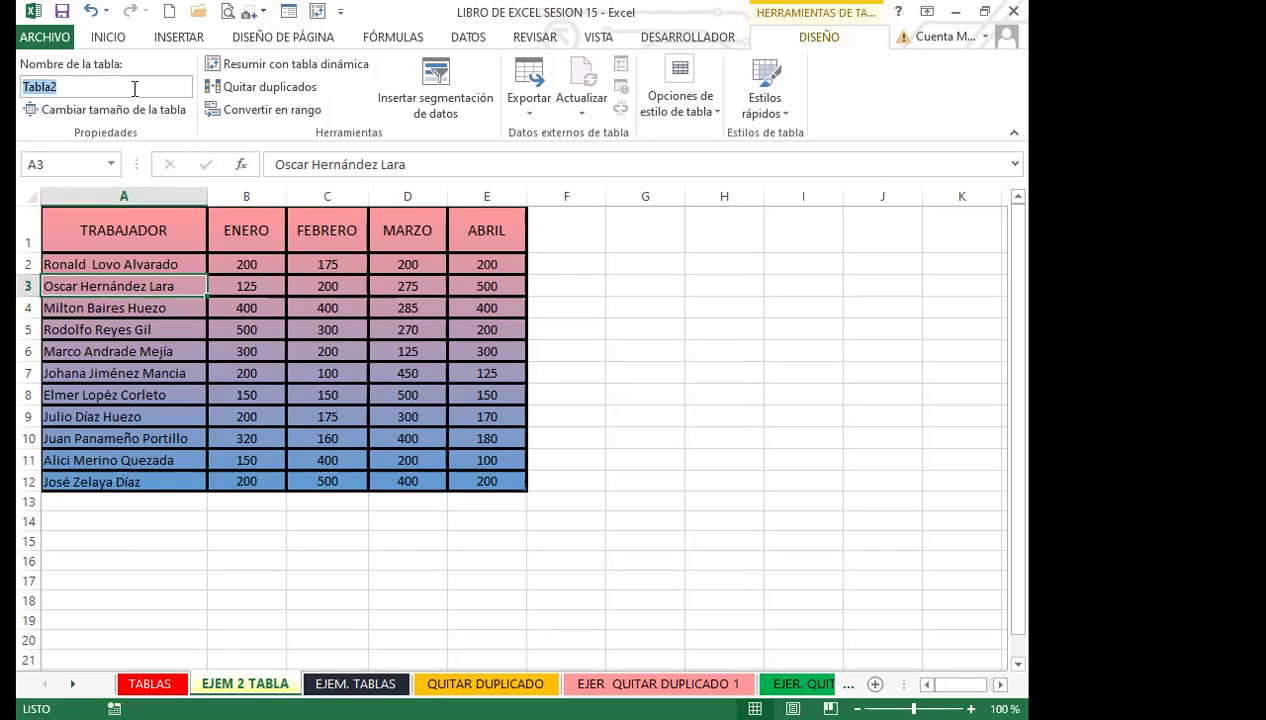
{"action": "type", "text": "EJEMPLO DE TABLA 2"}
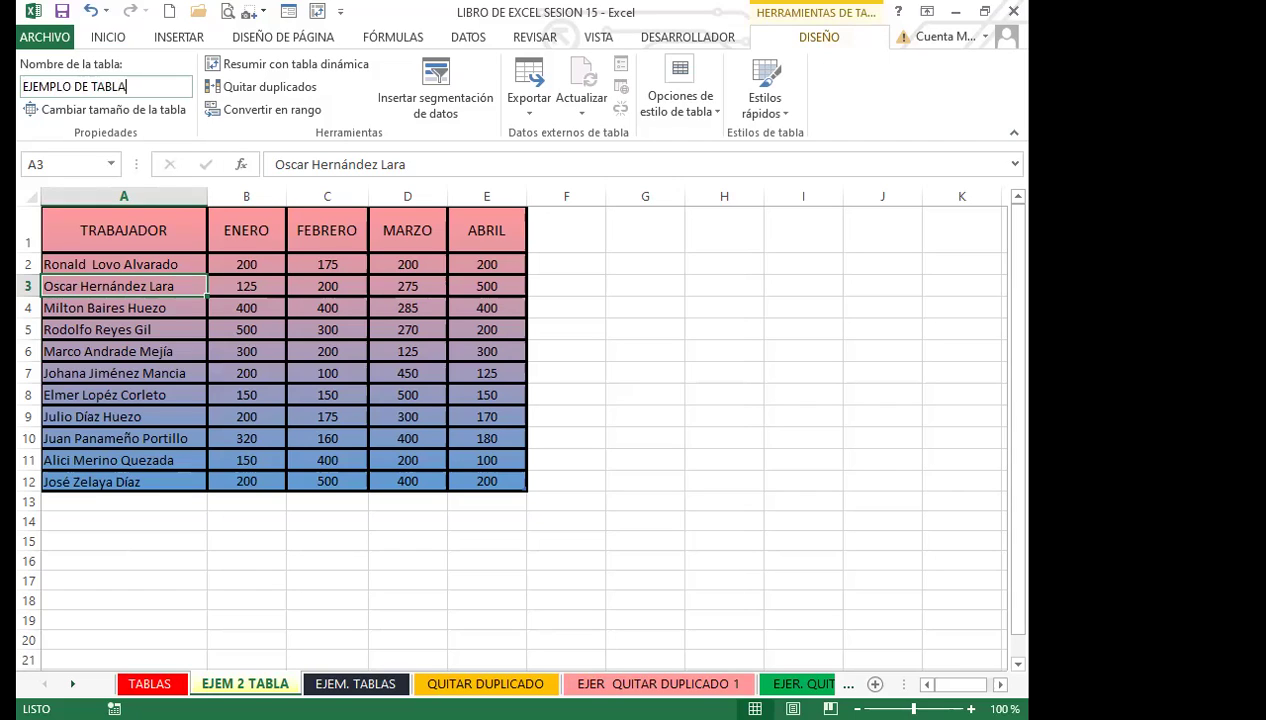
{"action": "key", "text": "BackSpace"}
{"action": "key", "text": "BackSpace"}
{"action": "key", "text": "BackSpace"}
{"action": "key", "text": "BackSpace"}
{"action": "key", "text": "BackSpace"}
{"action": "key", "text": "BackSpace"}
{"action": "key", "text": "BackSpace"}
{"action": "key", "text": "BackSpace"}
{"action": "key", "text": "BackSpace"}
{"action": "key", "text": "BackSpace"}
{"action": "key", "text": "BackSpace"}
{"action": "type", "text": "_TABLA_2"}
{"action": "left_click", "coordinate": [430, 343]}
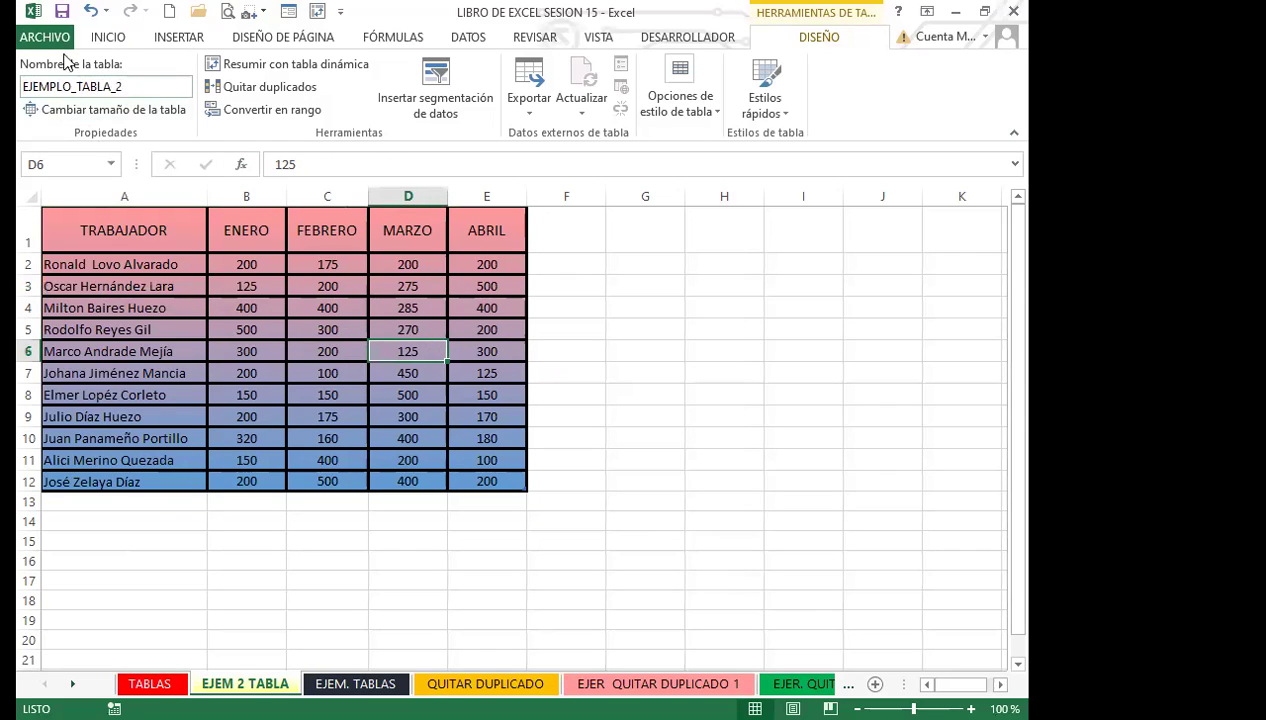
{"action": "left_click", "coordinate": [202, 307]}
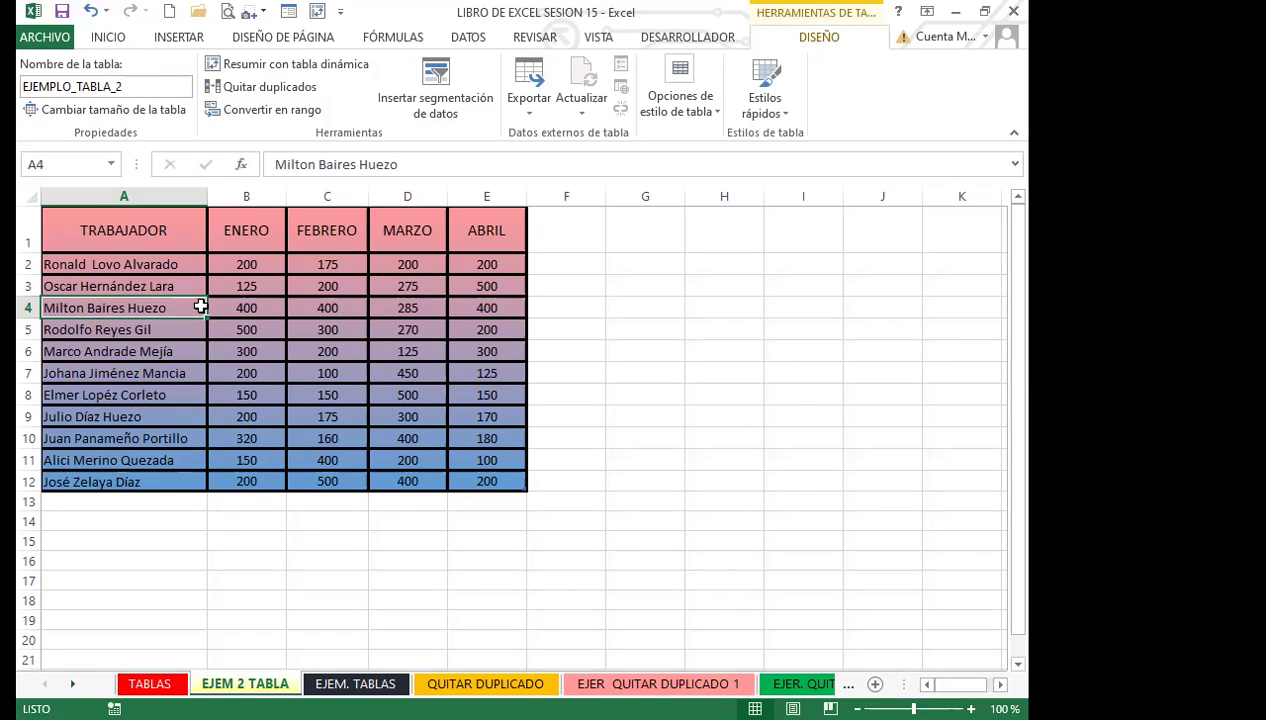
{"action": "left_click", "coordinate": [155, 114]}
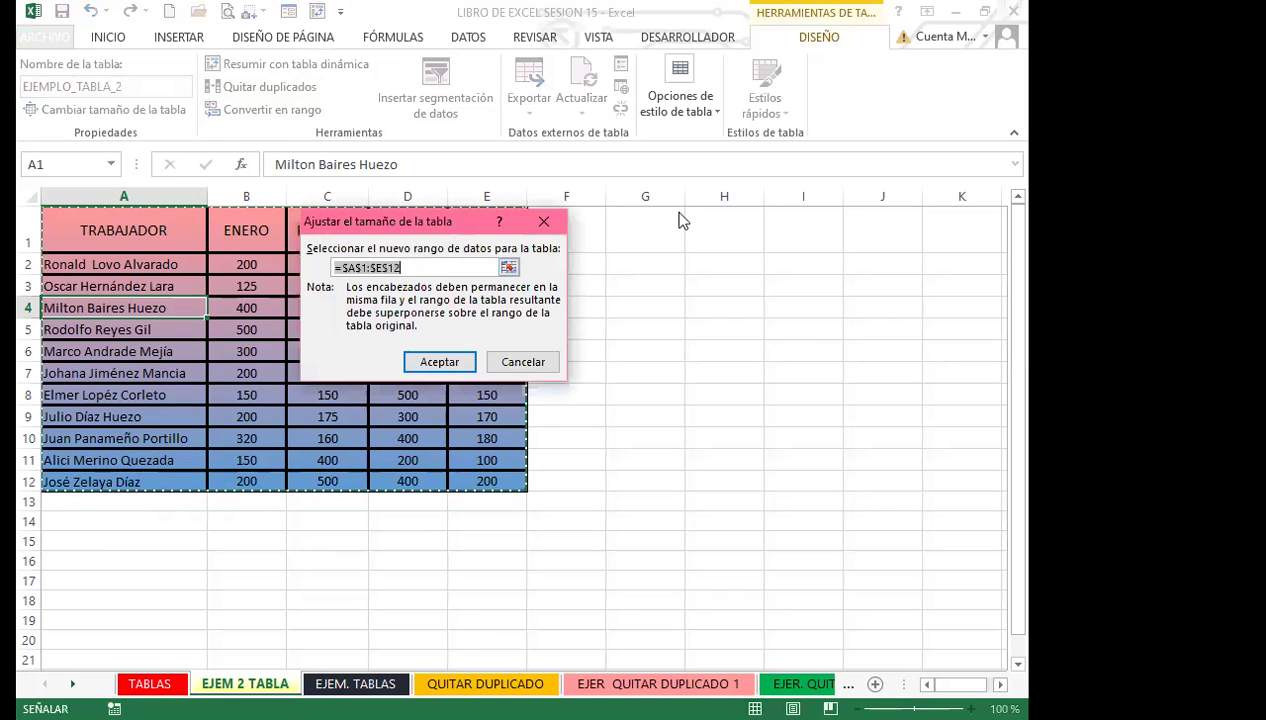
{"action": "left_click_drag", "start_coordinate": [345, 221], "coordinate": [575, 211]}
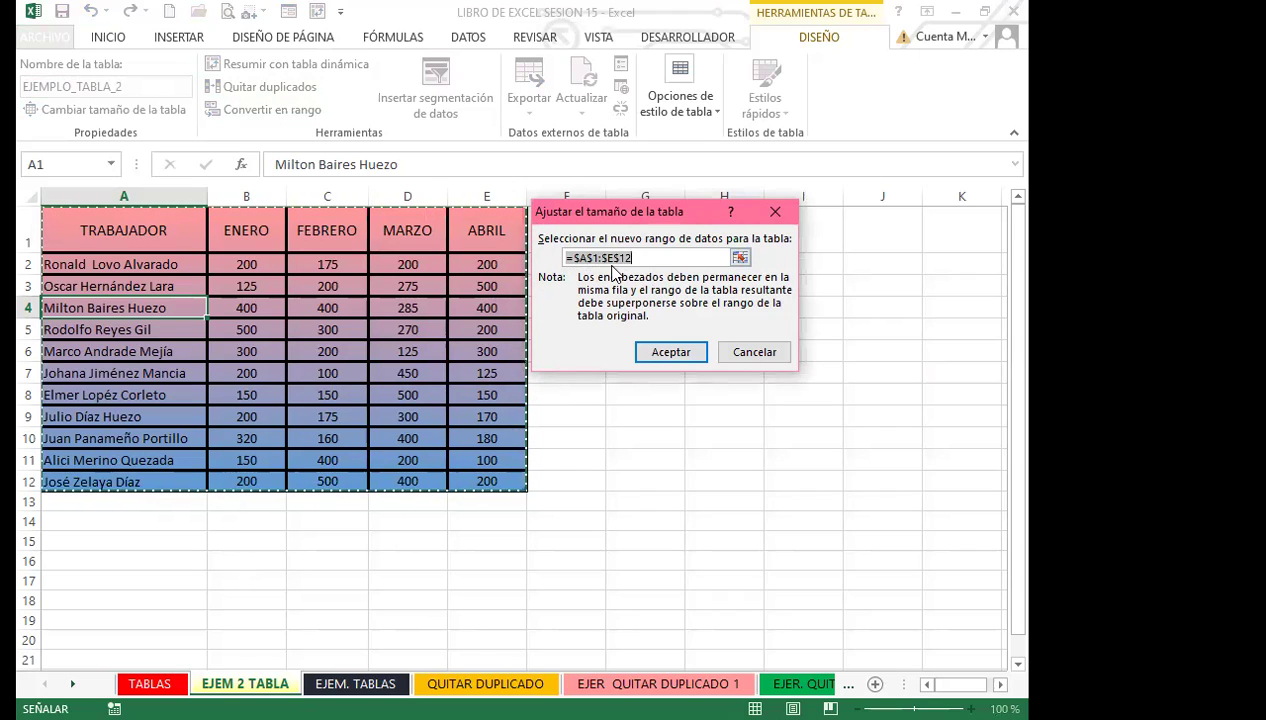
{"action": "left_click", "coordinate": [754, 352]}
{"action": "left_click", "coordinate": [316, 312]}
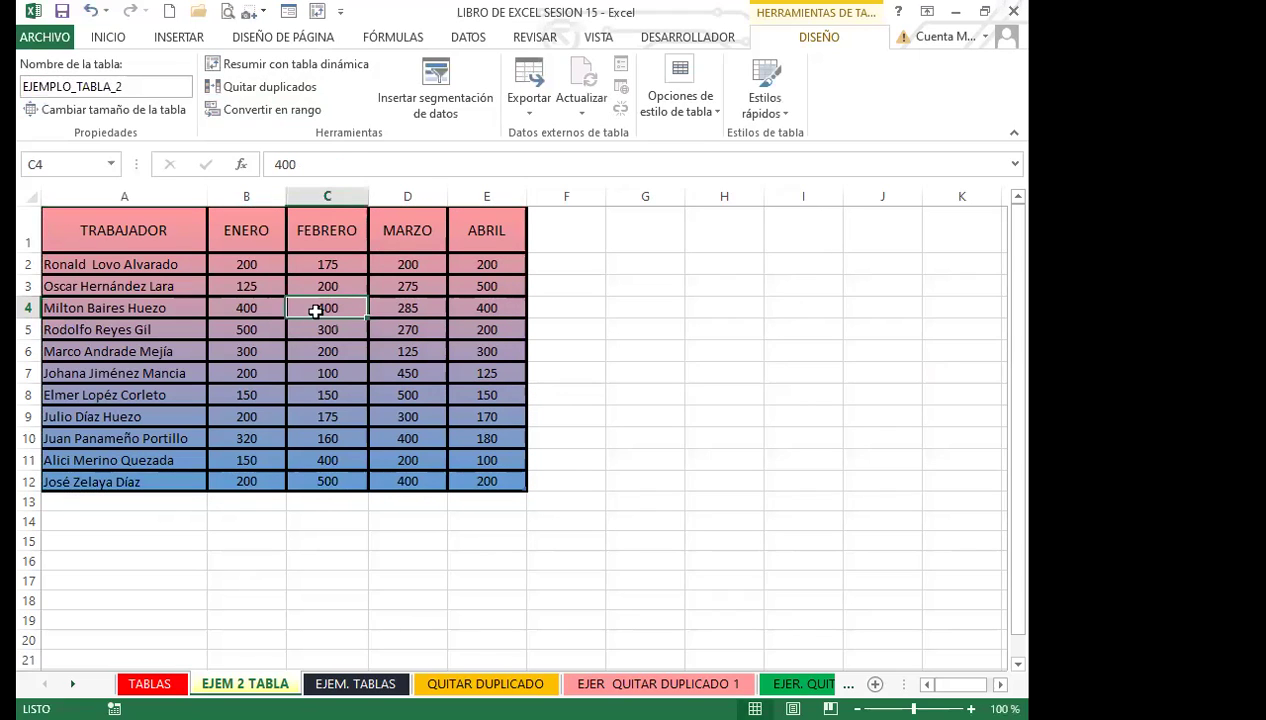
{"action": "left_click", "coordinate": [245, 314]}
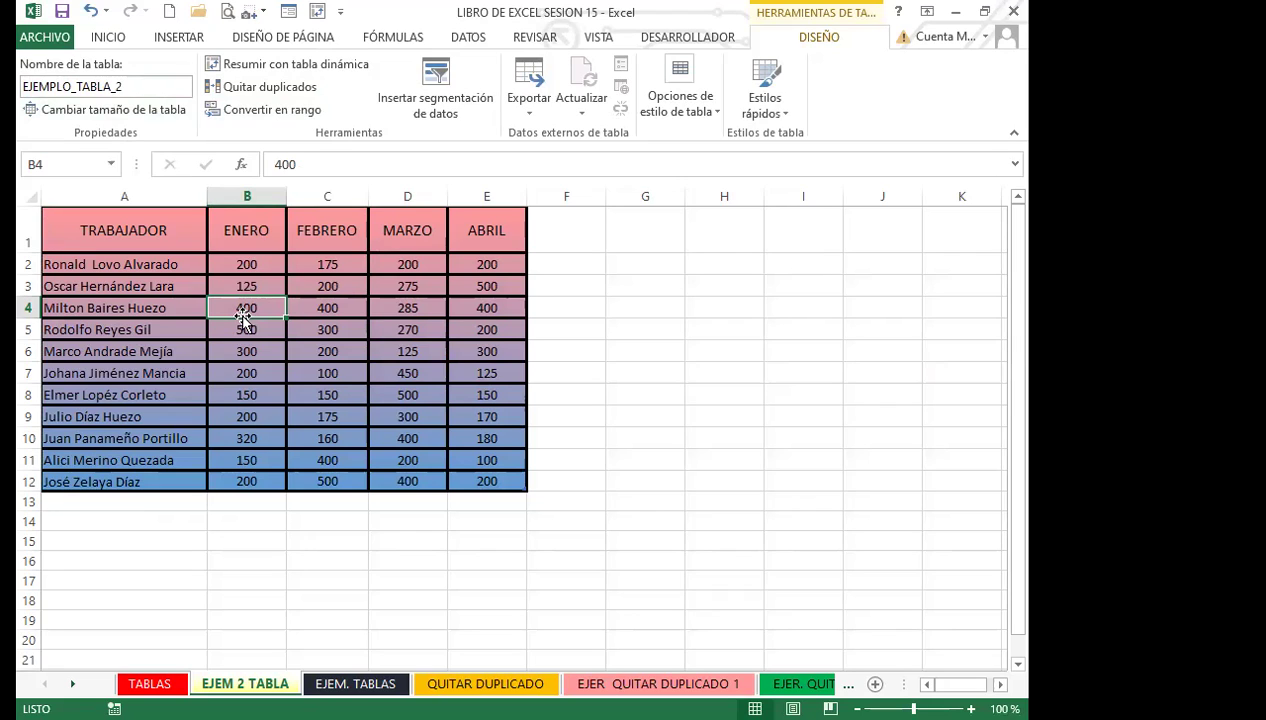
Look at the Home and Data tabs, then flip between the TABLAS and EJEM. TABLAS sheets.
{"action": "left_click", "coordinate": [108, 40]}
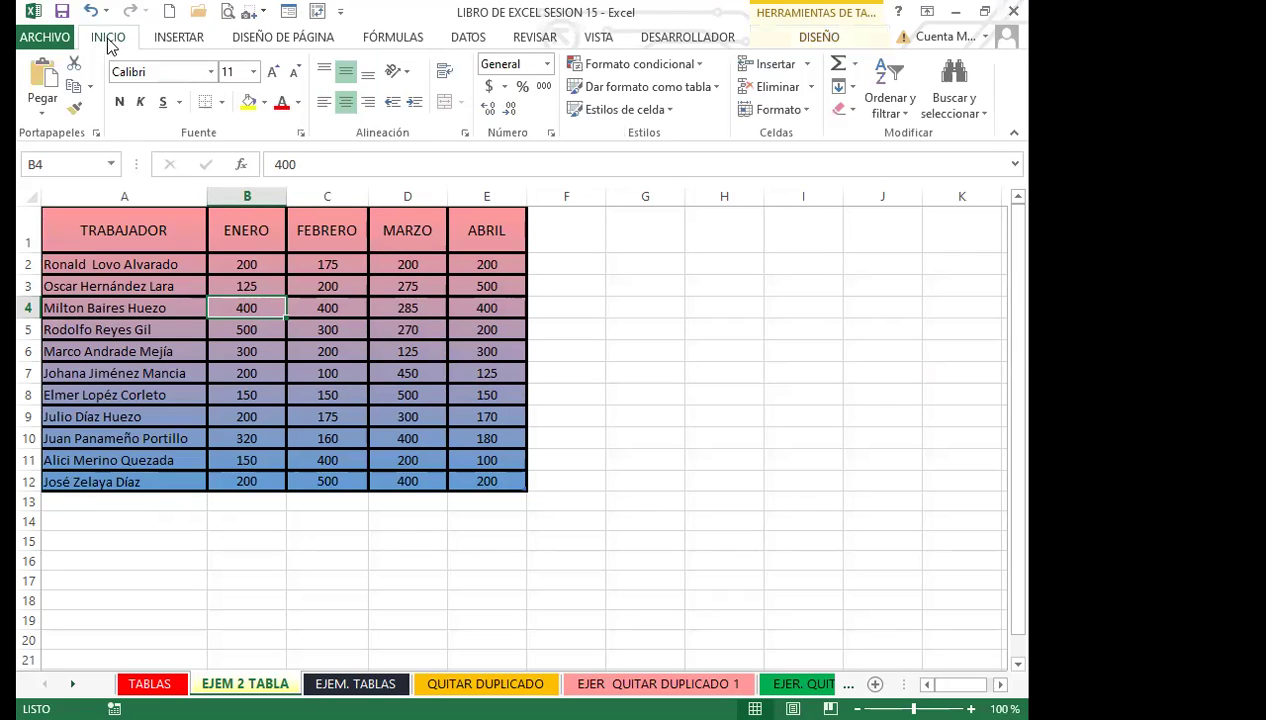
{"action": "left_click", "coordinate": [428, 304]}
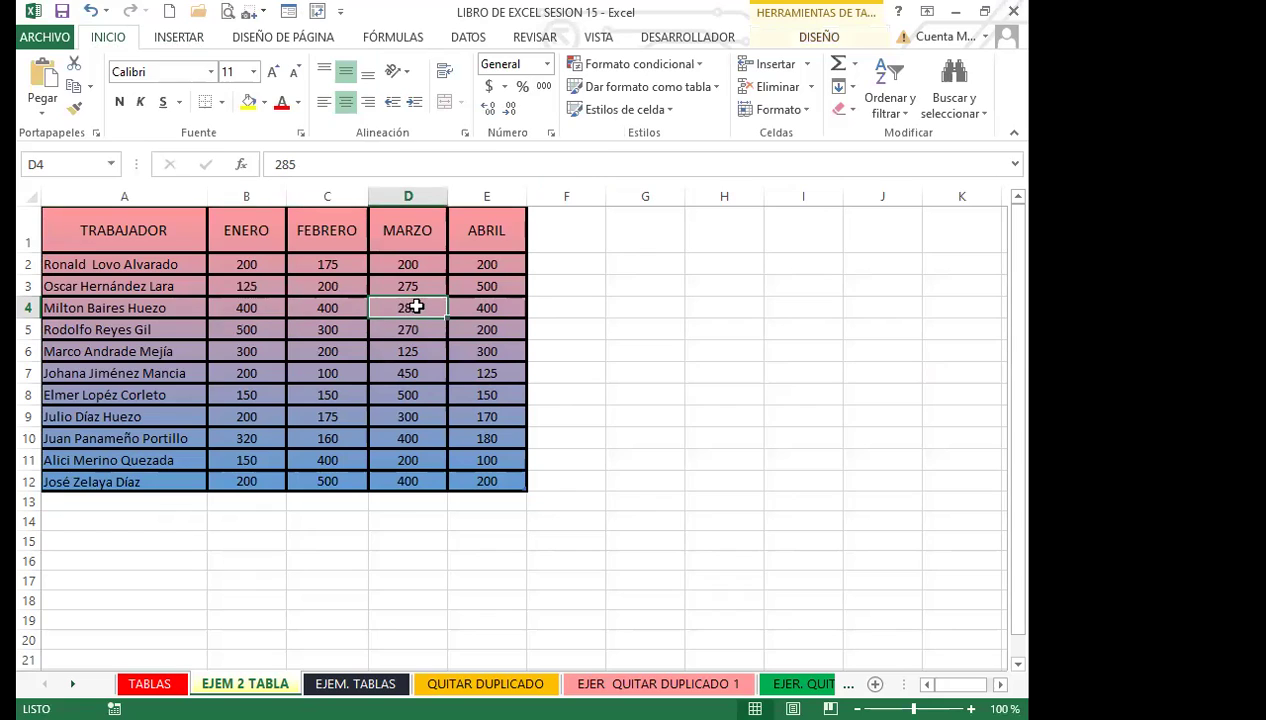
{"action": "left_click", "coordinate": [468, 40]}
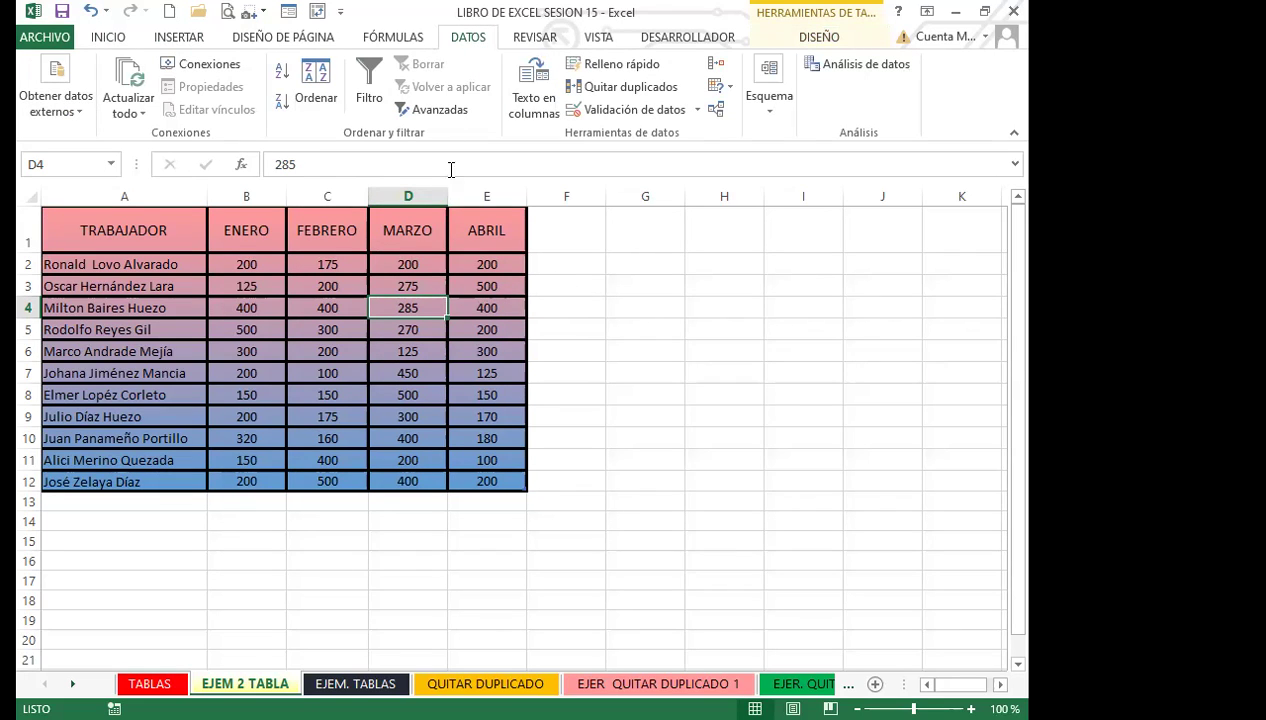
{"action": "left_click", "coordinate": [343, 291]}
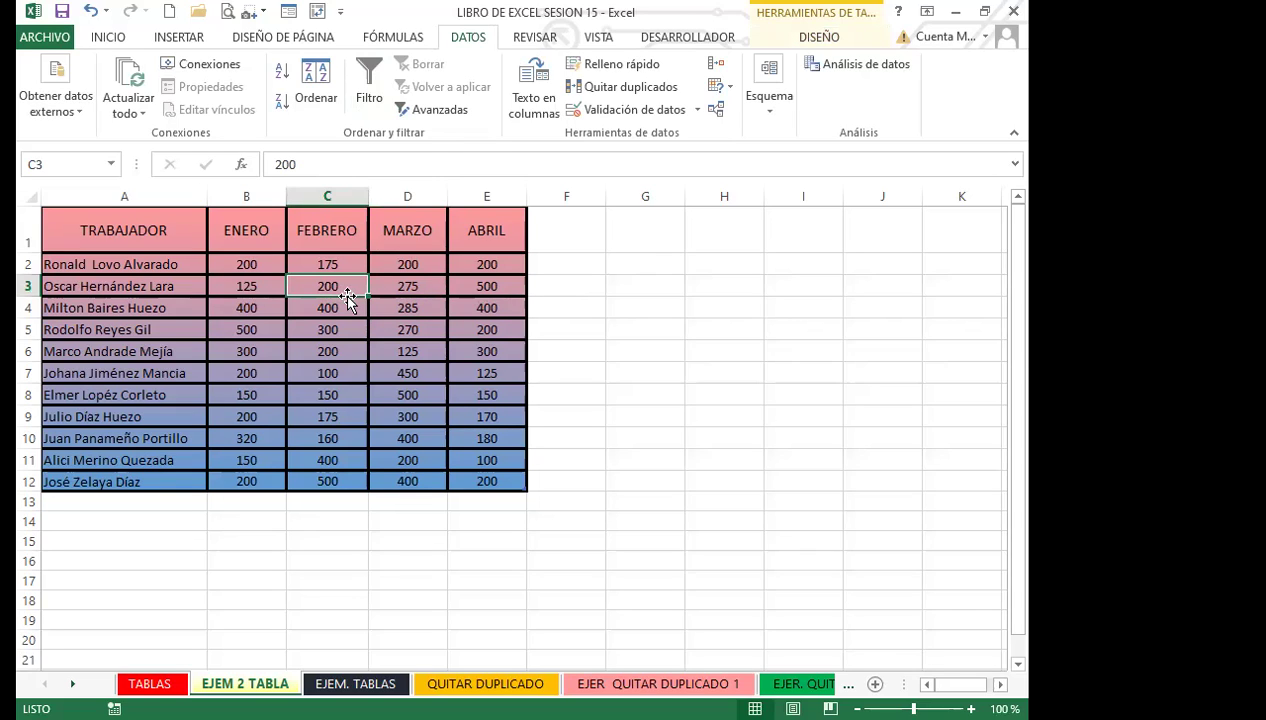
{"action": "key", "text": "ctrl+Page_Up"}
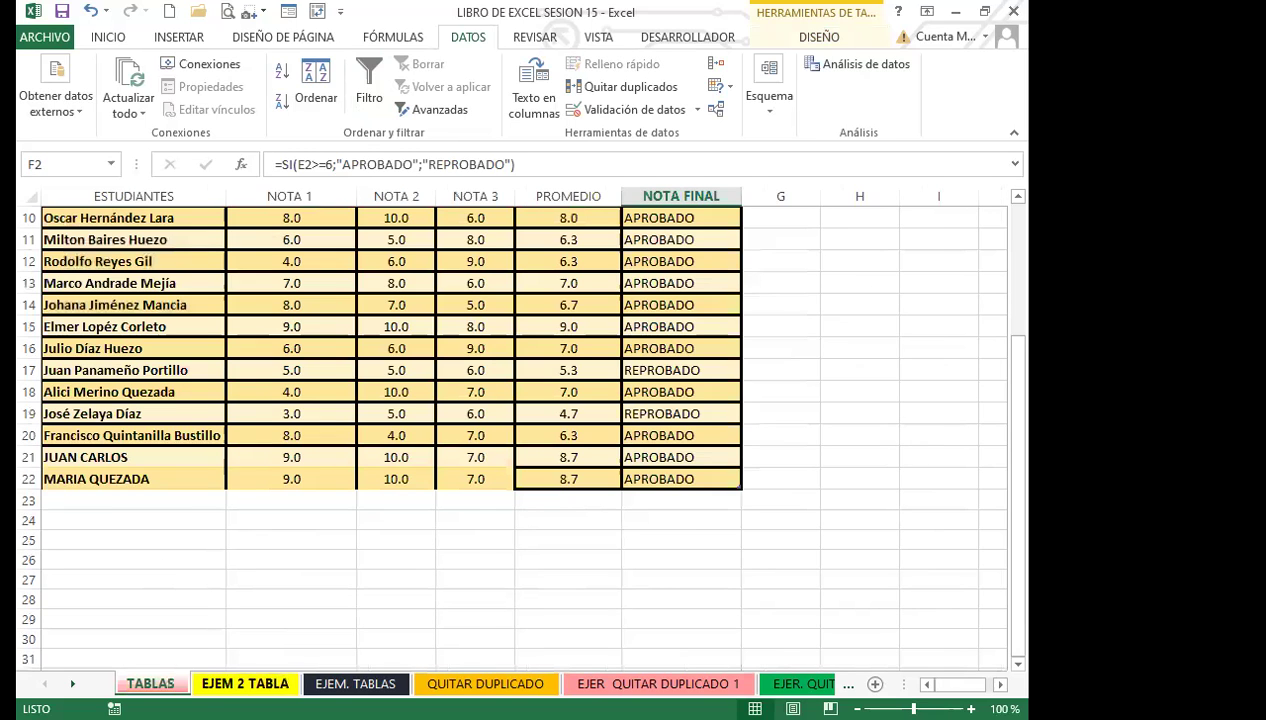
{"action": "key", "text": "ctrl+Page_Down"}
{"action": "key", "text": "ctrl+Page_Down"}
{"action": "left_click", "coordinate": [466, 389]}
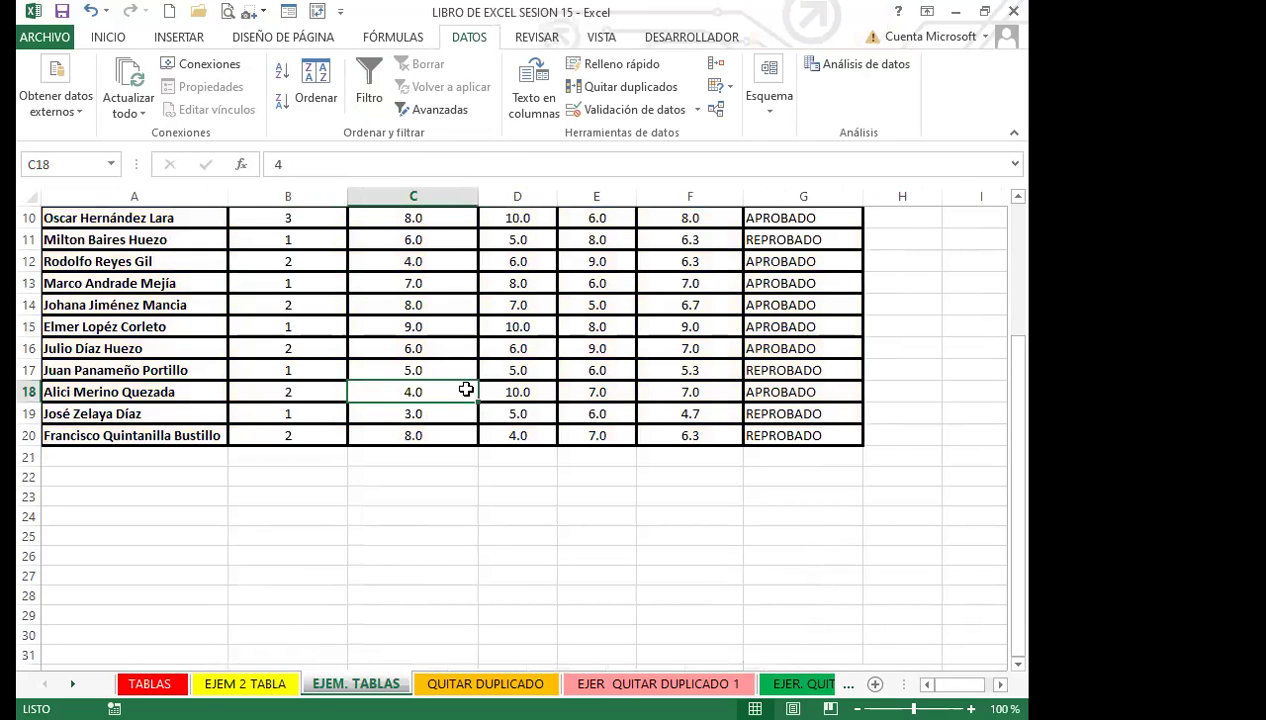
Look through the EJER QUITAR DUPLICADO sheets and their name cells.
{"action": "left_click", "coordinate": [658, 683]}
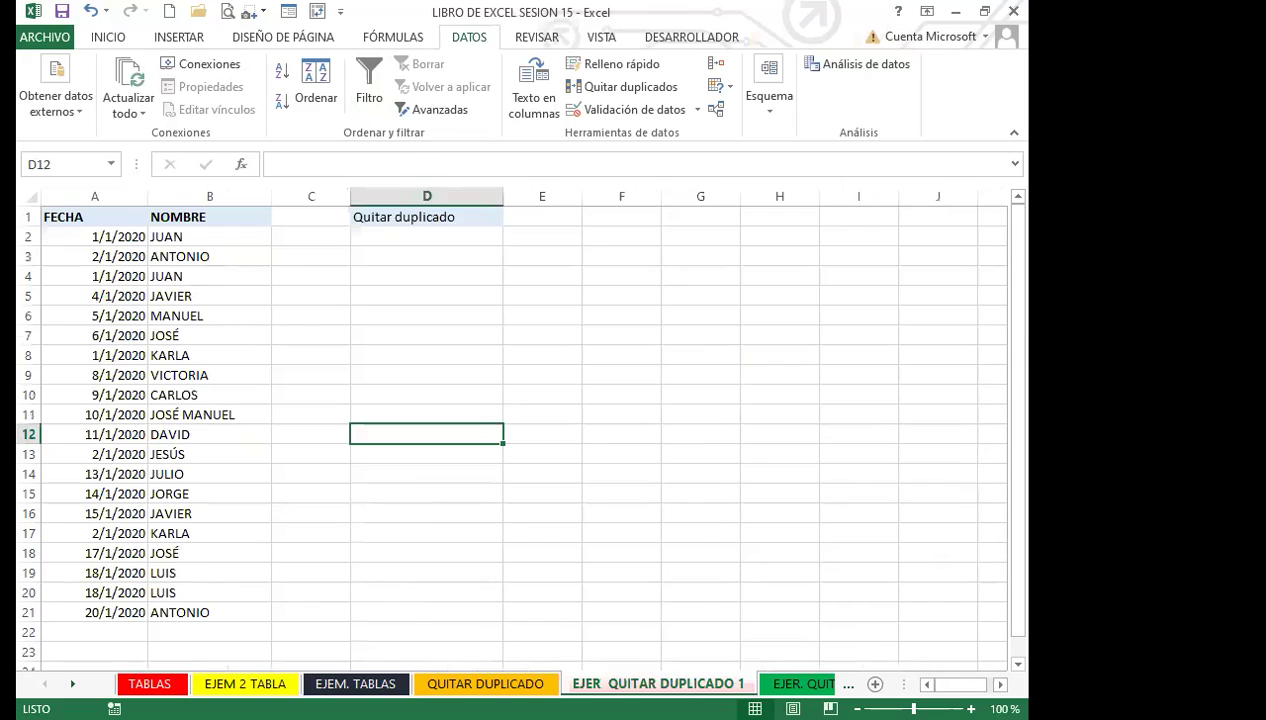
{"action": "left_click", "coordinate": [206, 394]}
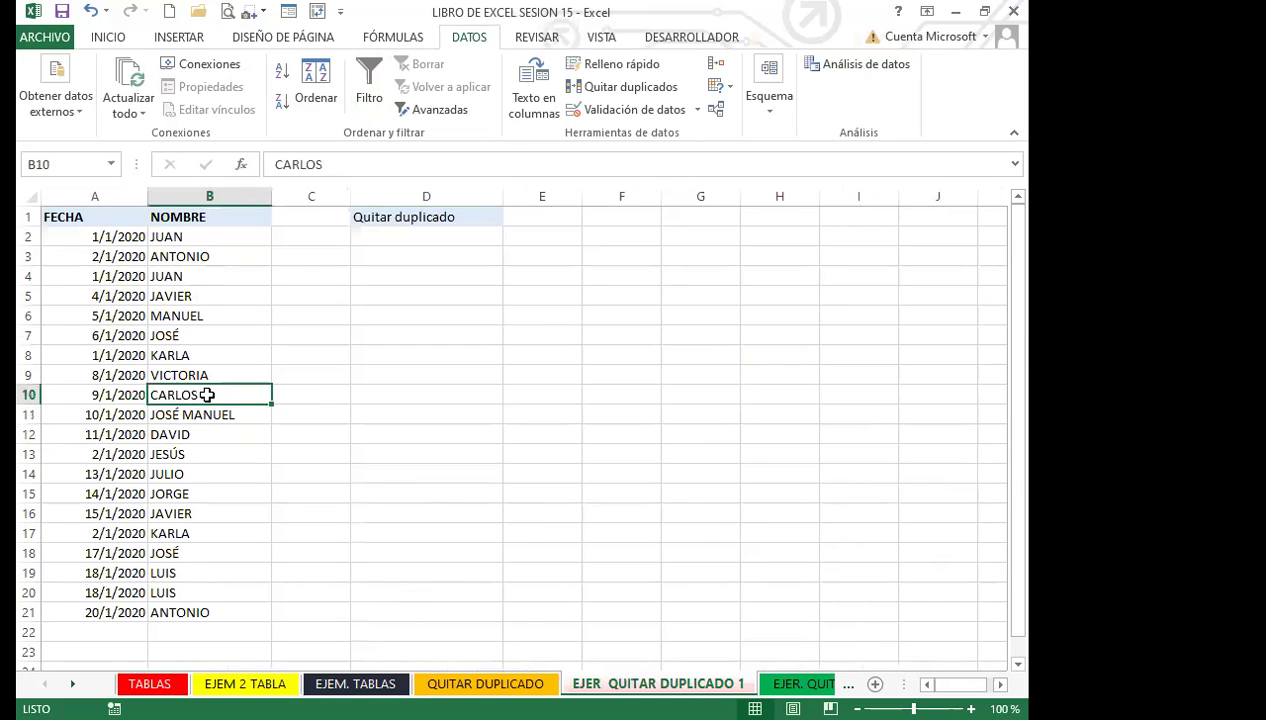
{"action": "left_click", "coordinate": [205, 455]}
{"action": "left_click", "coordinate": [322, 430]}
{"action": "left_click", "coordinate": [226, 336]}
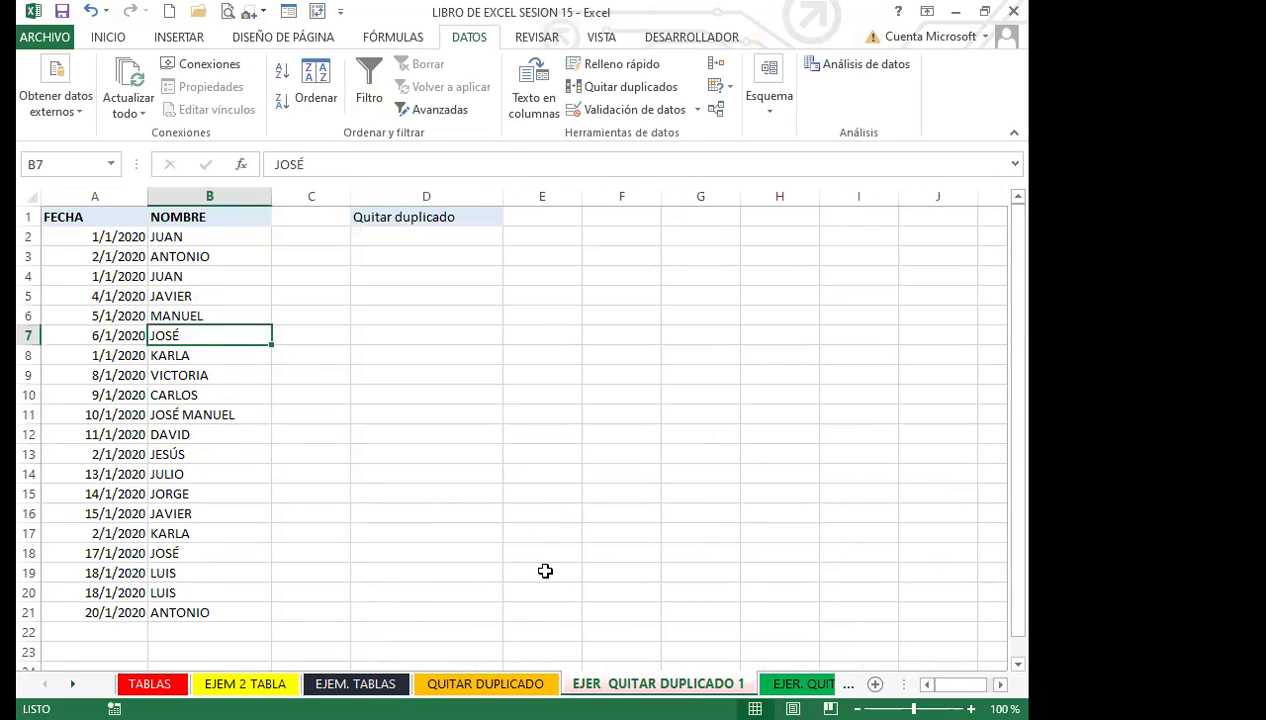
{"action": "left_click", "coordinate": [800, 684]}
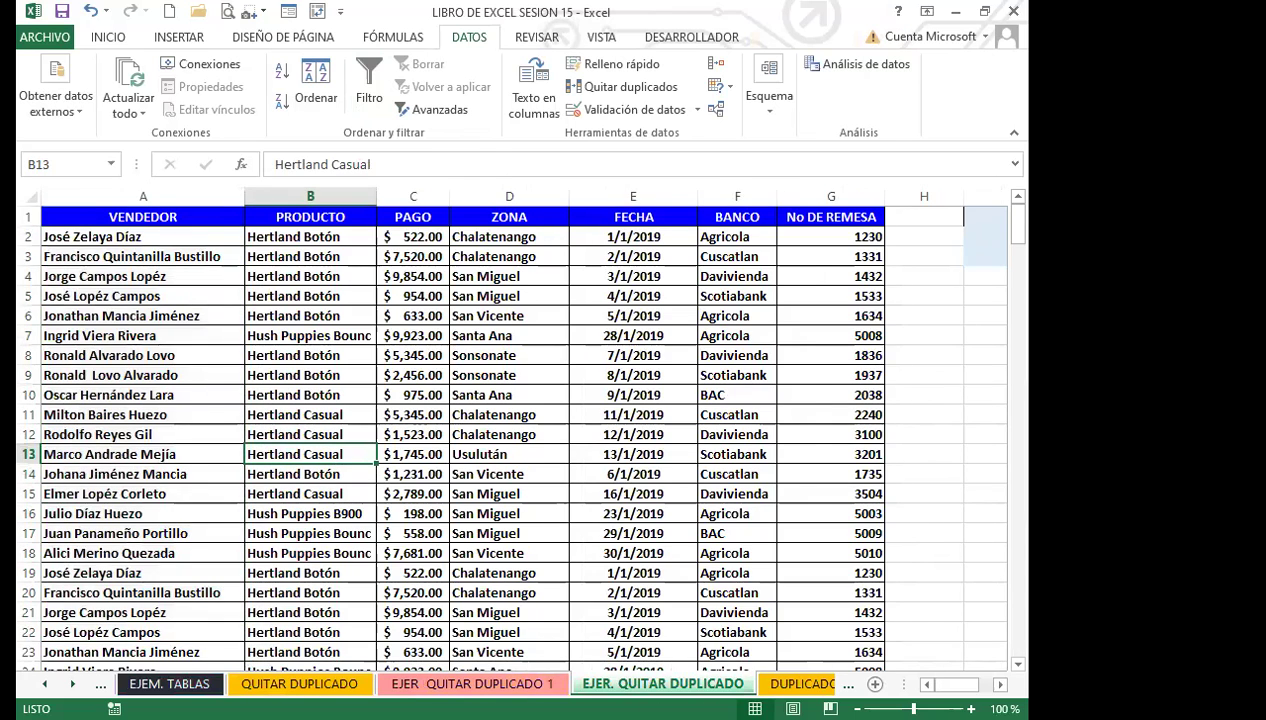
{"action": "left_click", "coordinate": [170, 684]}
{"action": "left_click", "coordinate": [299, 684]}
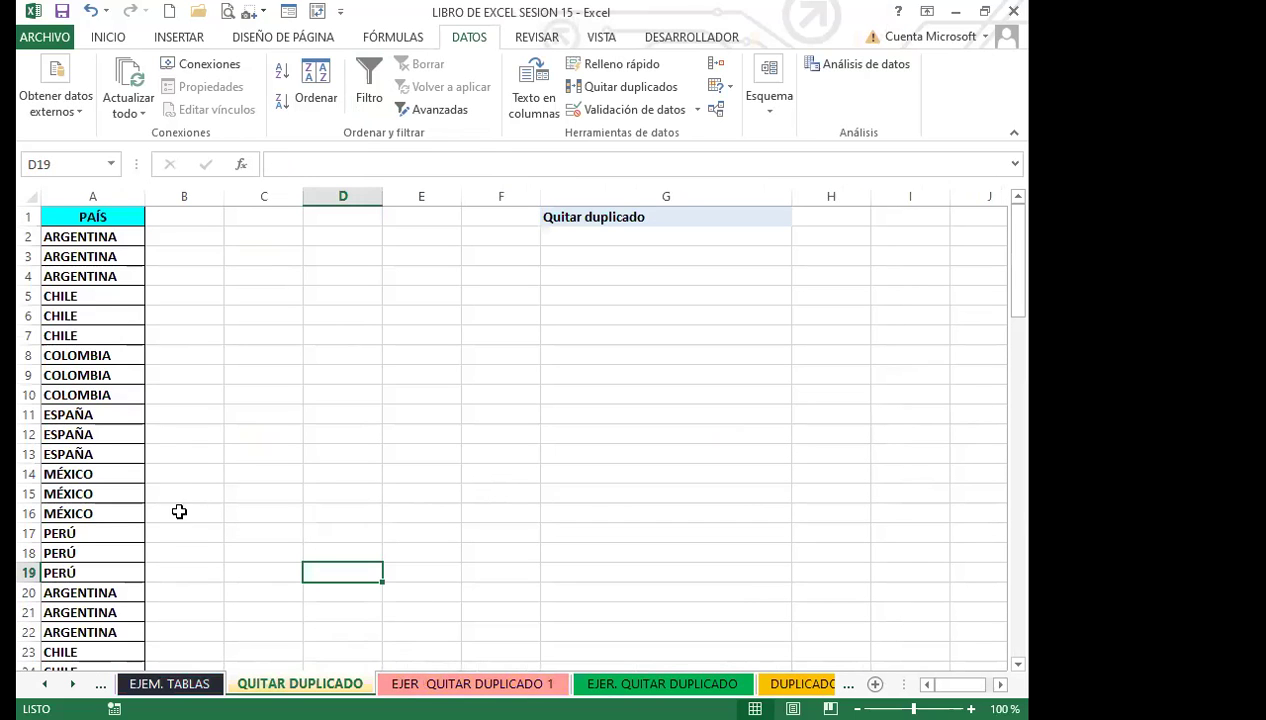
Open the EJEM 2 TABLA sheet and select a cell in the worker table.
{"action": "left_click", "coordinate": [45, 684]}
{"action": "left_click", "coordinate": [45, 684]}
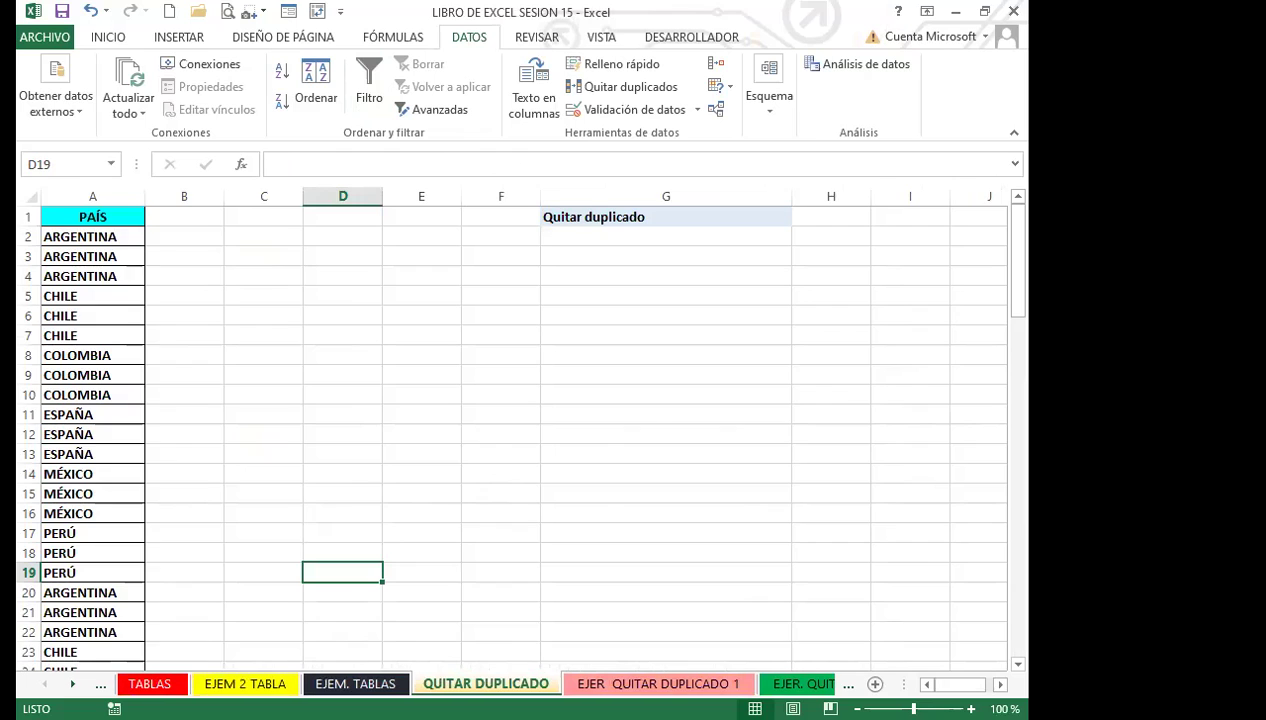
{"action": "left_click", "coordinate": [245, 684]}
{"action": "left_click", "coordinate": [265, 418]}
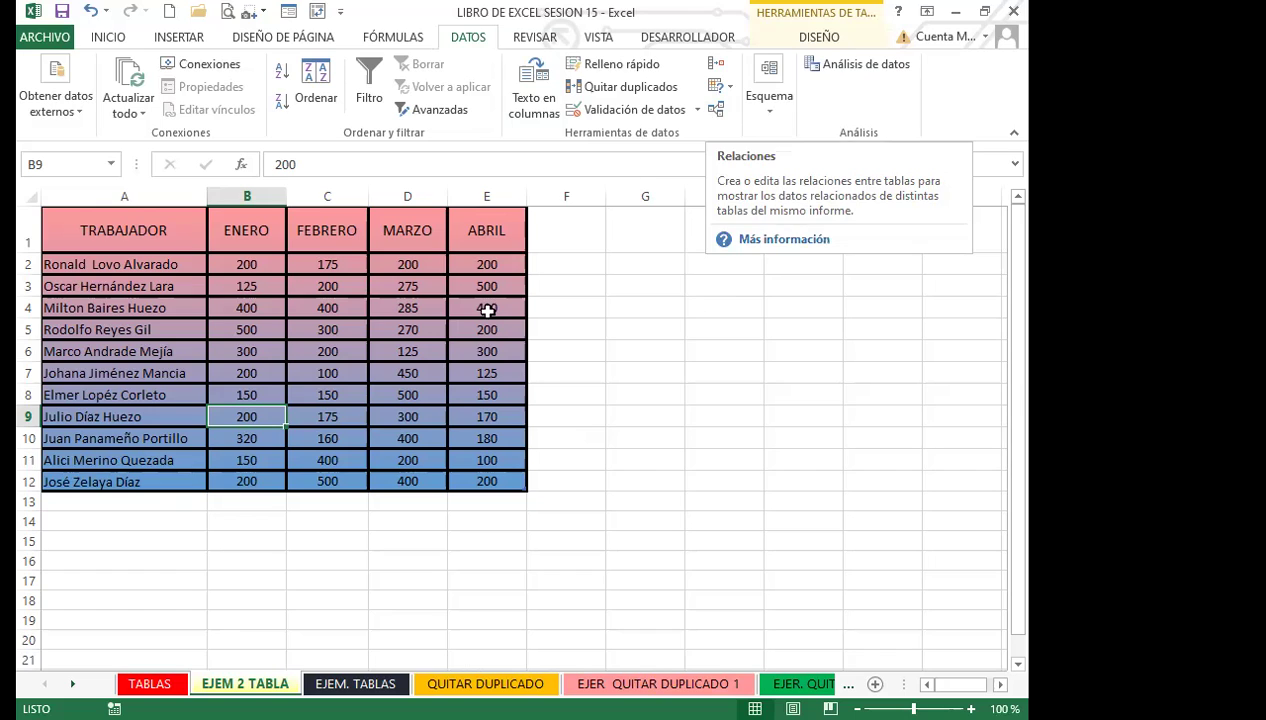
{"action": "left_click", "coordinate": [717, 110]}
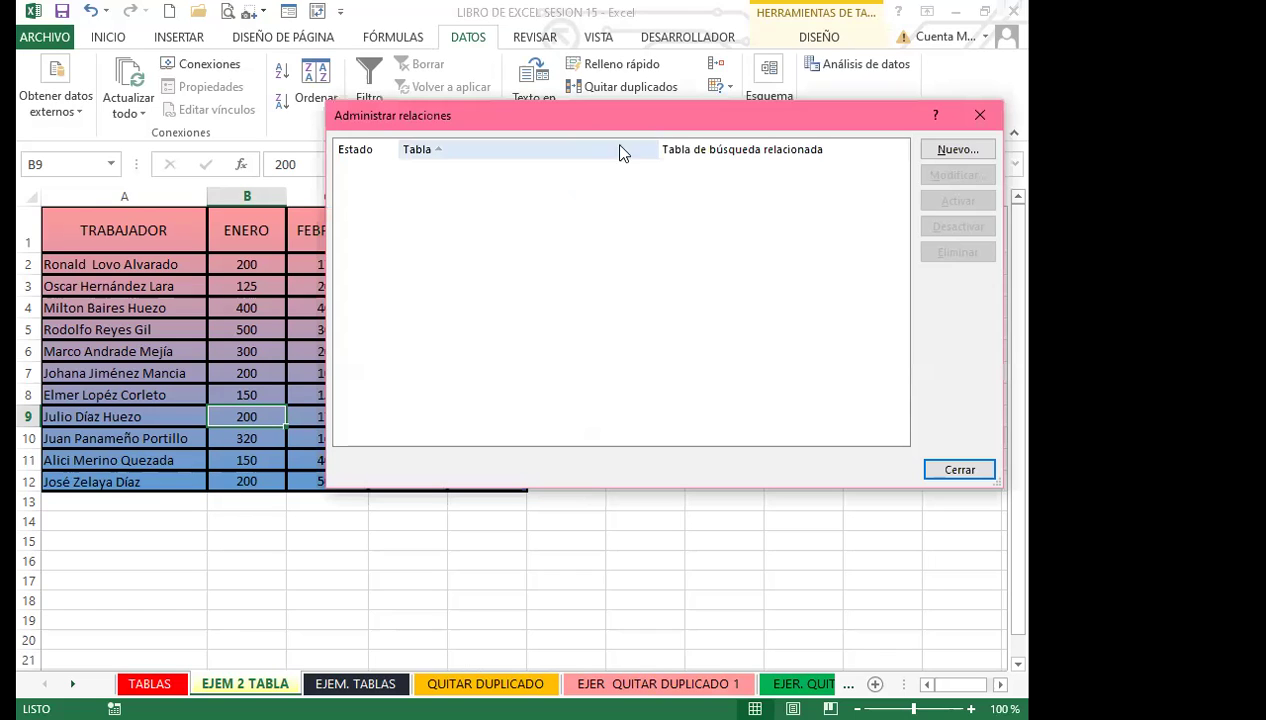
{"action": "left_click", "coordinate": [958, 150]}
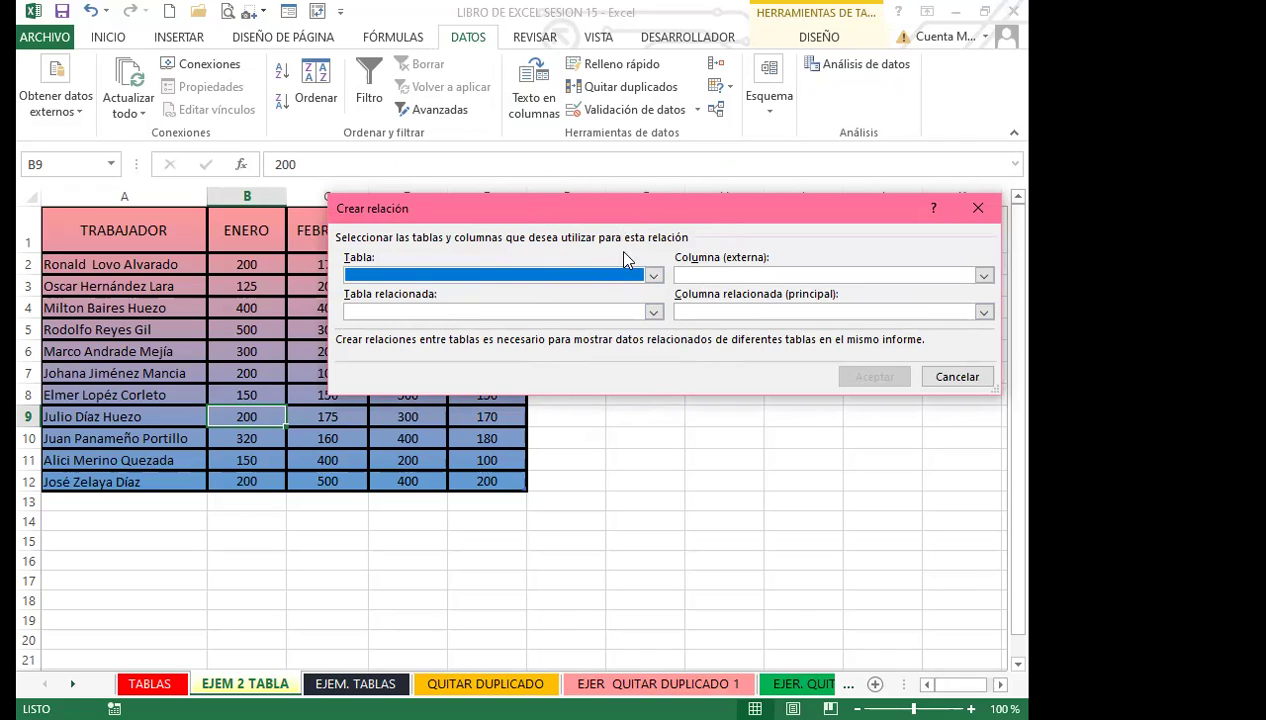
{"action": "left_click", "coordinate": [976, 208]}
{"action": "left_click", "coordinate": [980, 115]}
{"action": "left_click", "coordinate": [250, 330]}
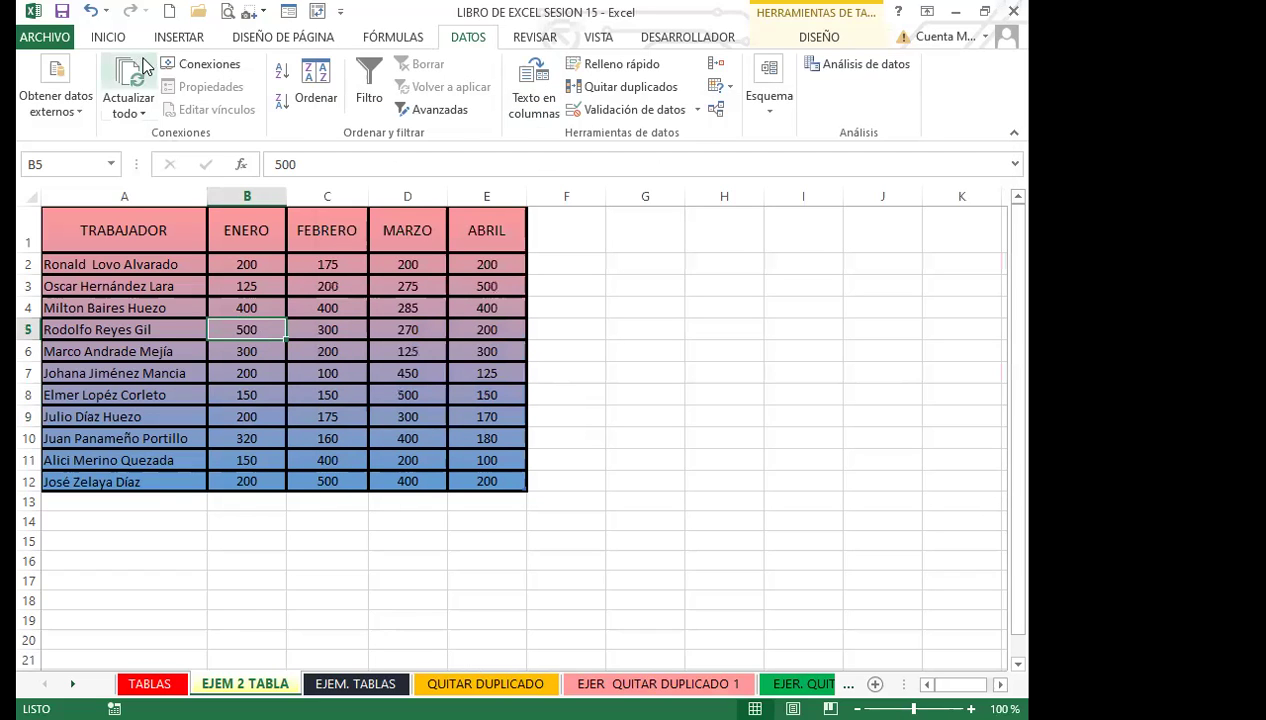
{"action": "left_click", "coordinate": [108, 37]}
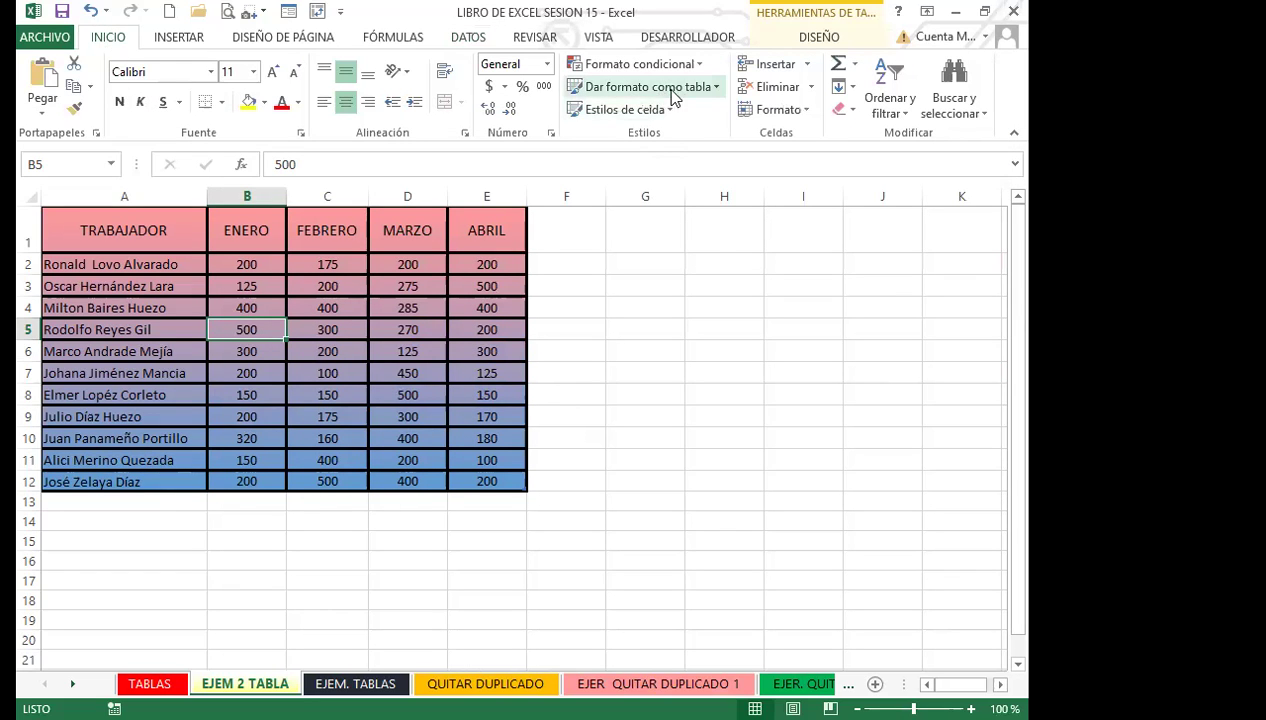
Convert EJEMPLO_TABLA_2 to a normal range, confirming Sí, then select A1:E12.
{"action": "left_click", "coordinate": [388, 345]}
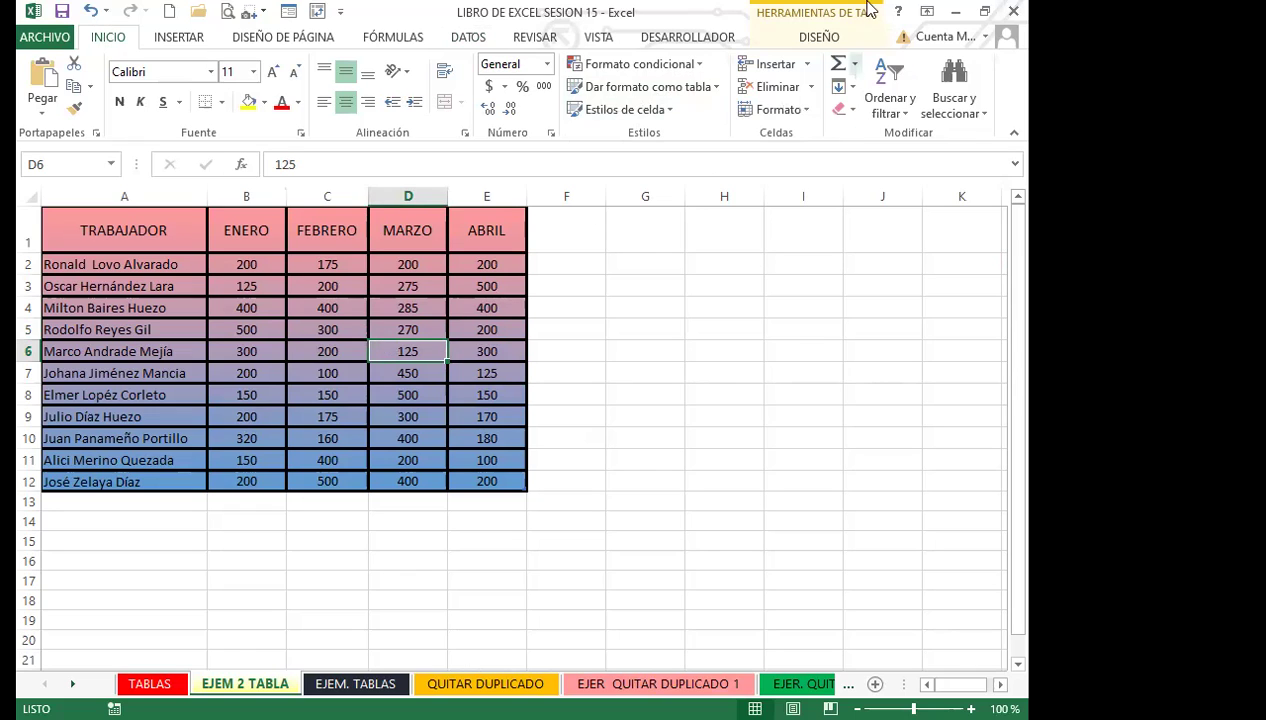
{"action": "left_click", "coordinate": [818, 37]}
{"action": "left_click", "coordinate": [291, 338]}
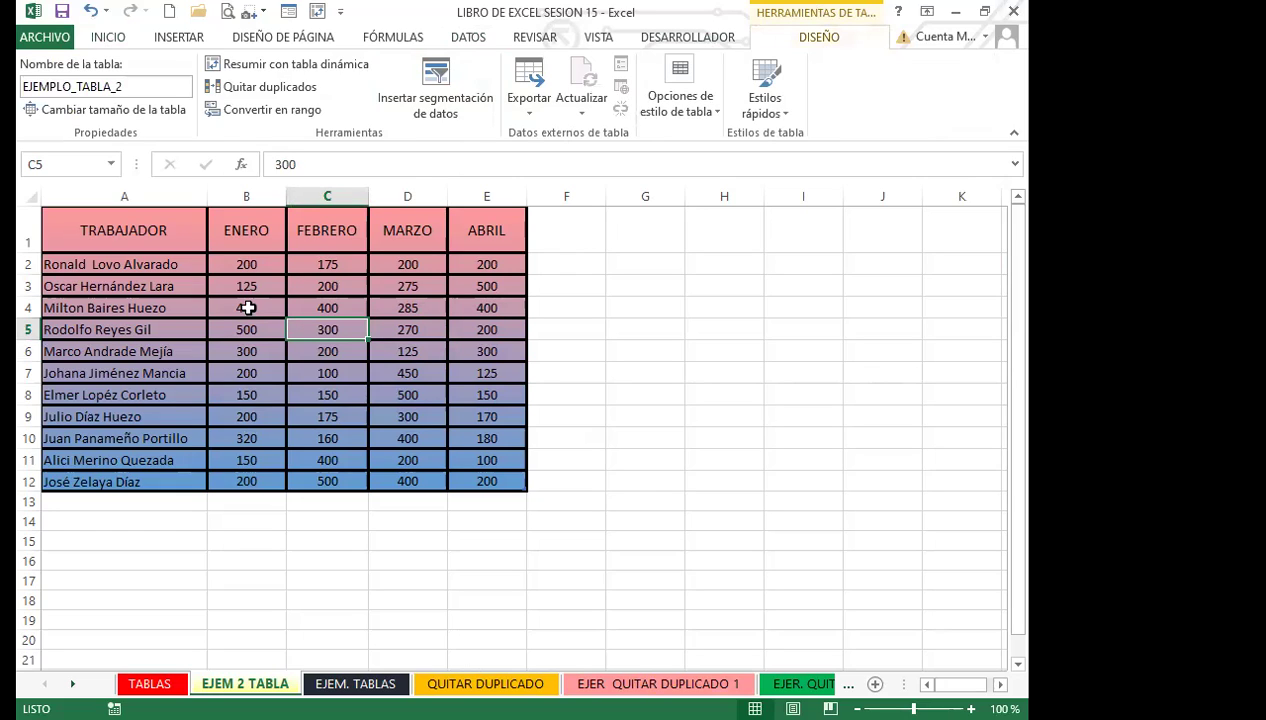
{"action": "left_click", "coordinate": [249, 112]}
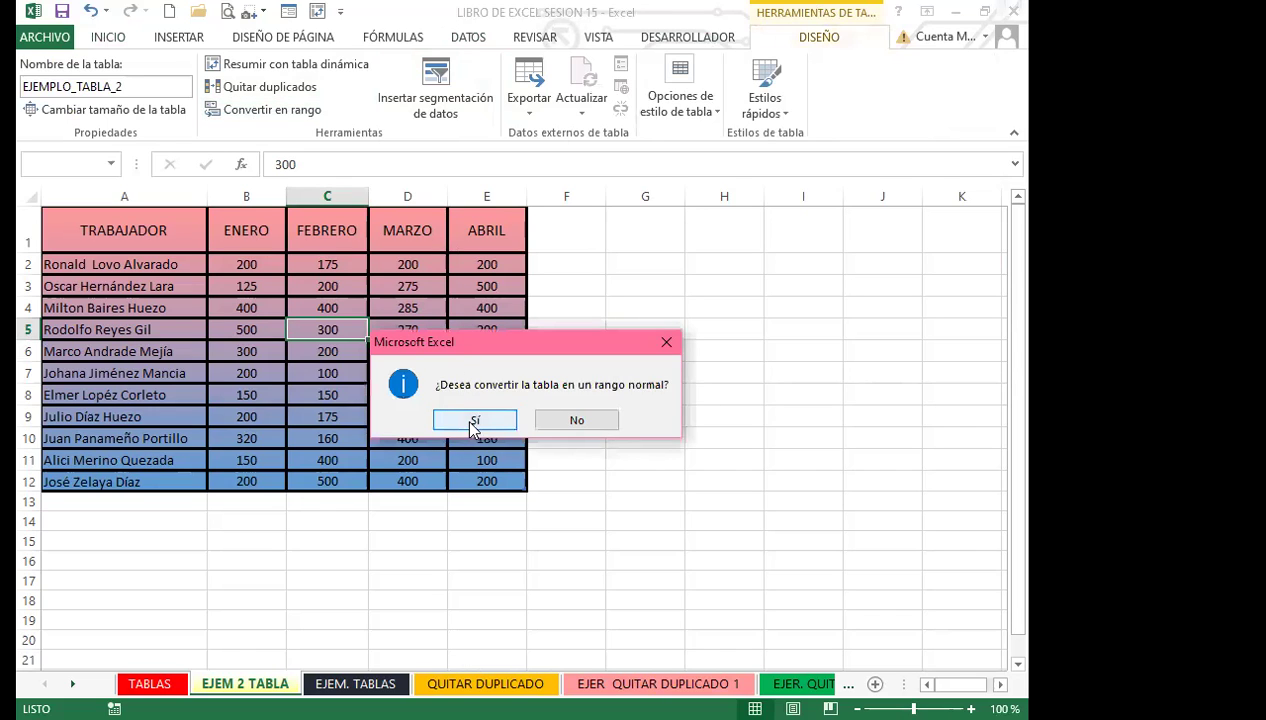
{"action": "left_click", "coordinate": [473, 419]}
{"action": "left_click", "coordinate": [341, 368]}
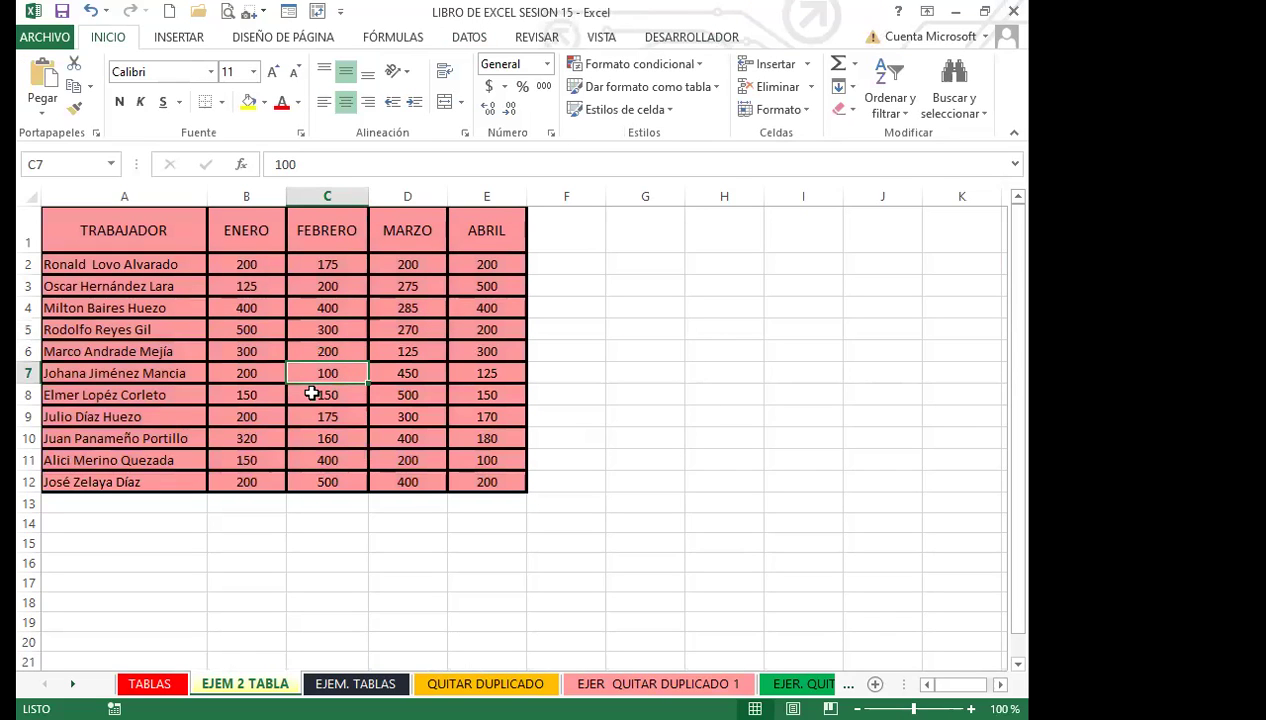
{"action": "left_click", "coordinate": [313, 392]}
{"action": "left_click_drag", "start_coordinate": [160, 237], "coordinate": [478, 487]}
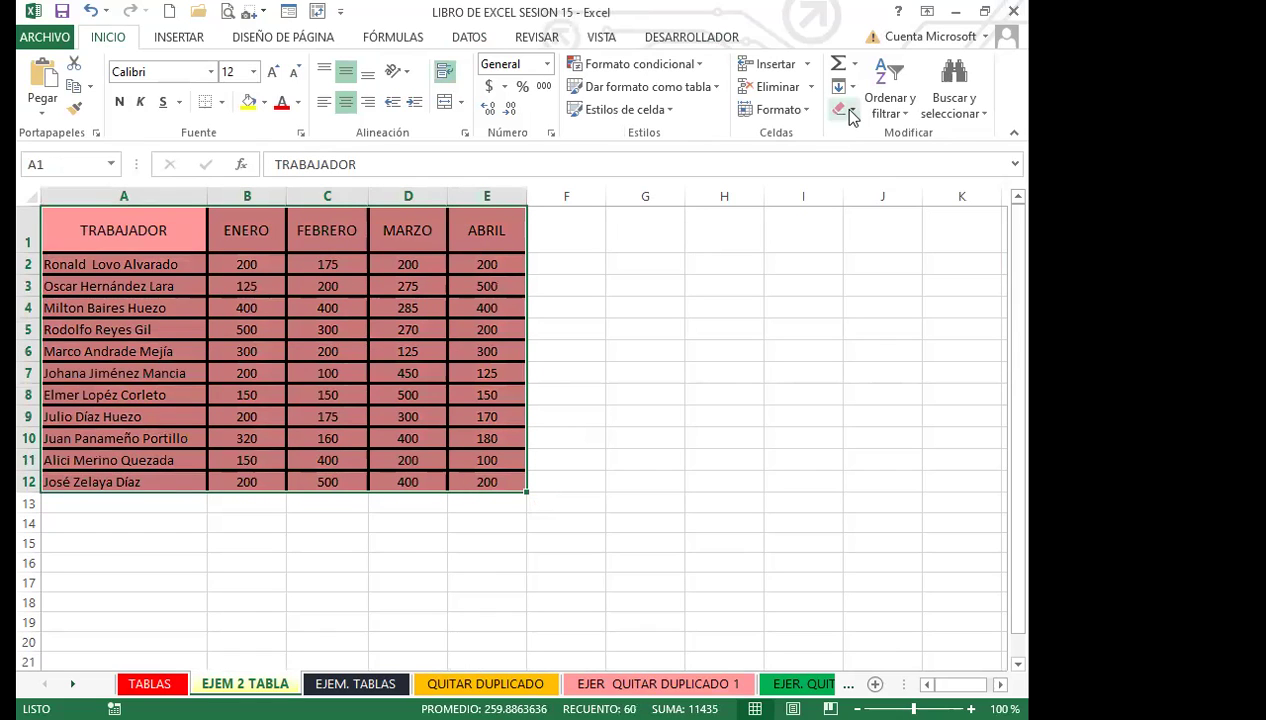
{"action": "left_click", "coordinate": [845, 110]}
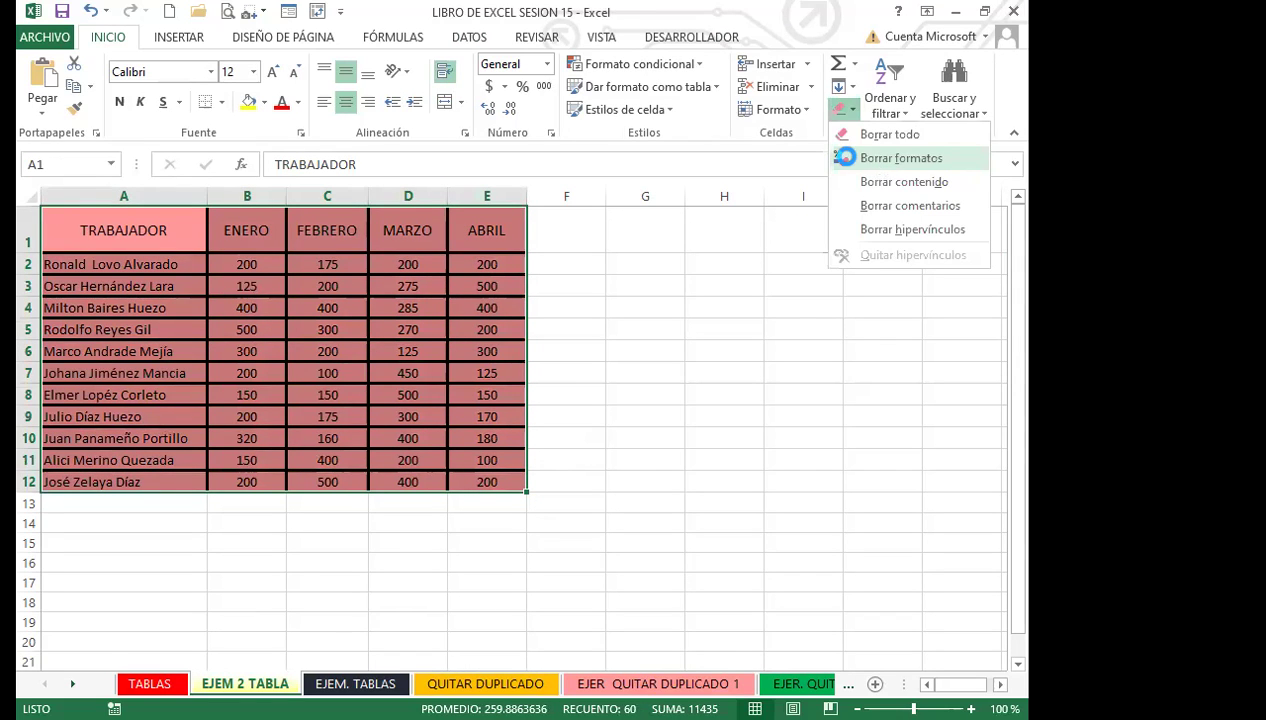
Clear the range's formats and apply All Borders to every cell.
{"action": "left_click", "coordinate": [900, 158]}
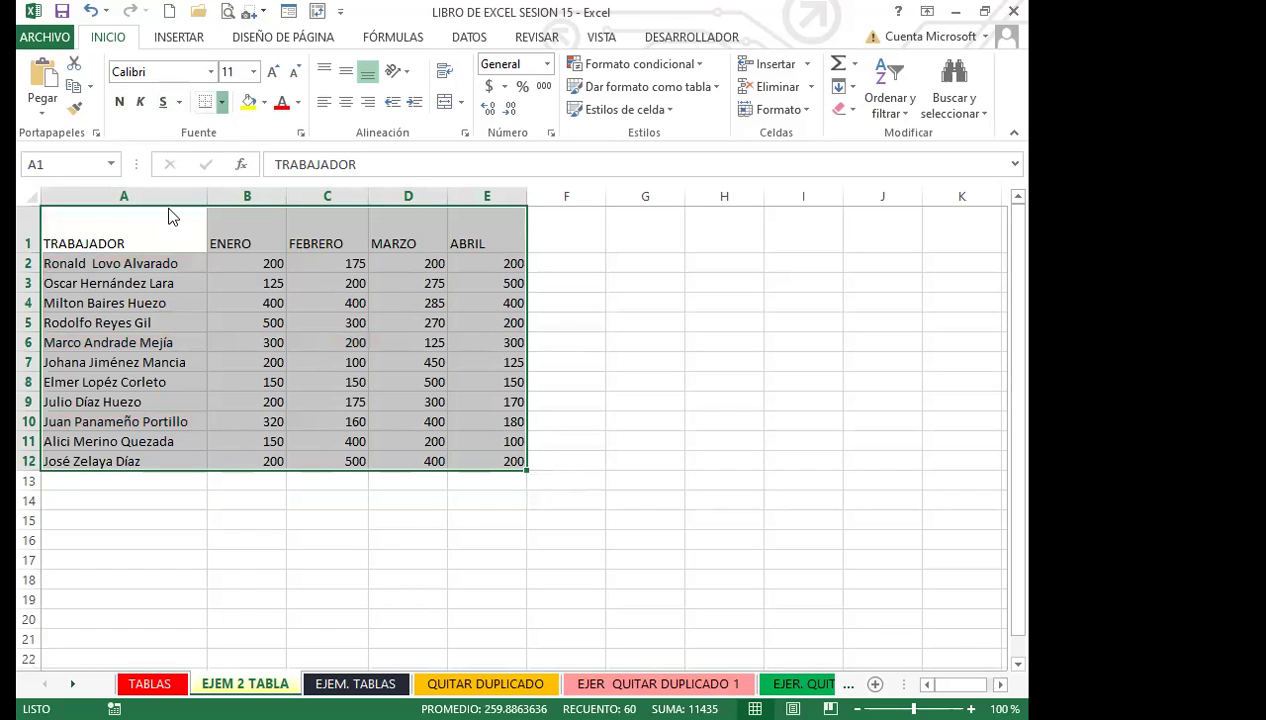
{"action": "left_click", "coordinate": [221, 102]}
{"action": "left_click", "coordinate": [212, 273]}
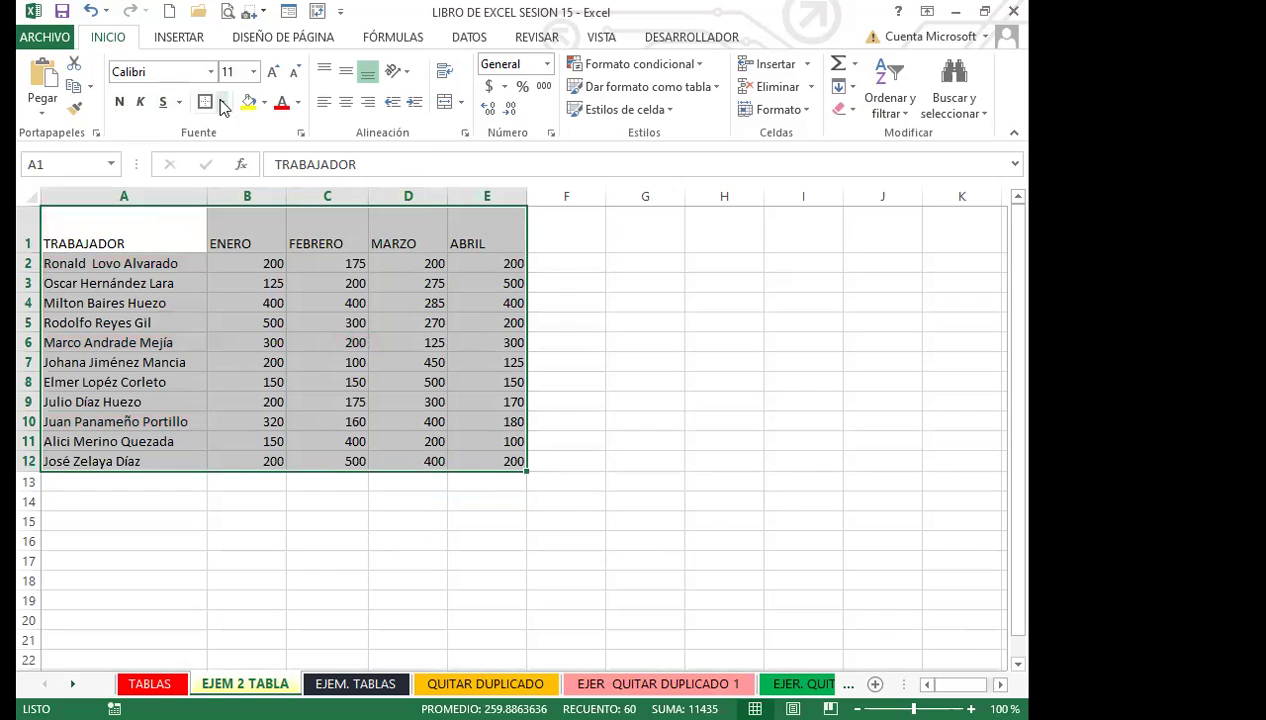
{"action": "left_click", "coordinate": [221, 102]}
{"action": "left_click", "coordinate": [161, 331]}
Centre the header row A1:E1 horizontally and vertically.
{"action": "left_click_drag", "start_coordinate": [110, 236], "coordinate": [487, 238]}
{"action": "left_click", "coordinate": [345, 102]}
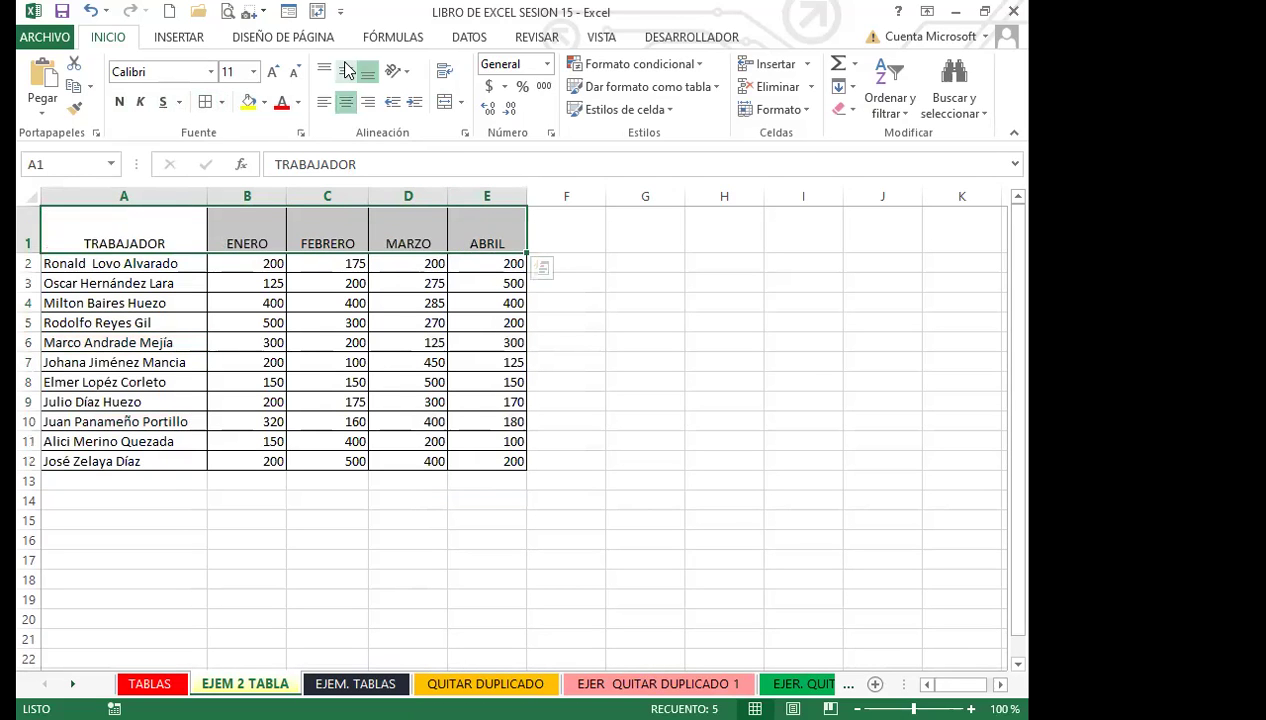
{"action": "left_click", "coordinate": [345, 69]}
{"action": "left_click", "coordinate": [190, 270]}
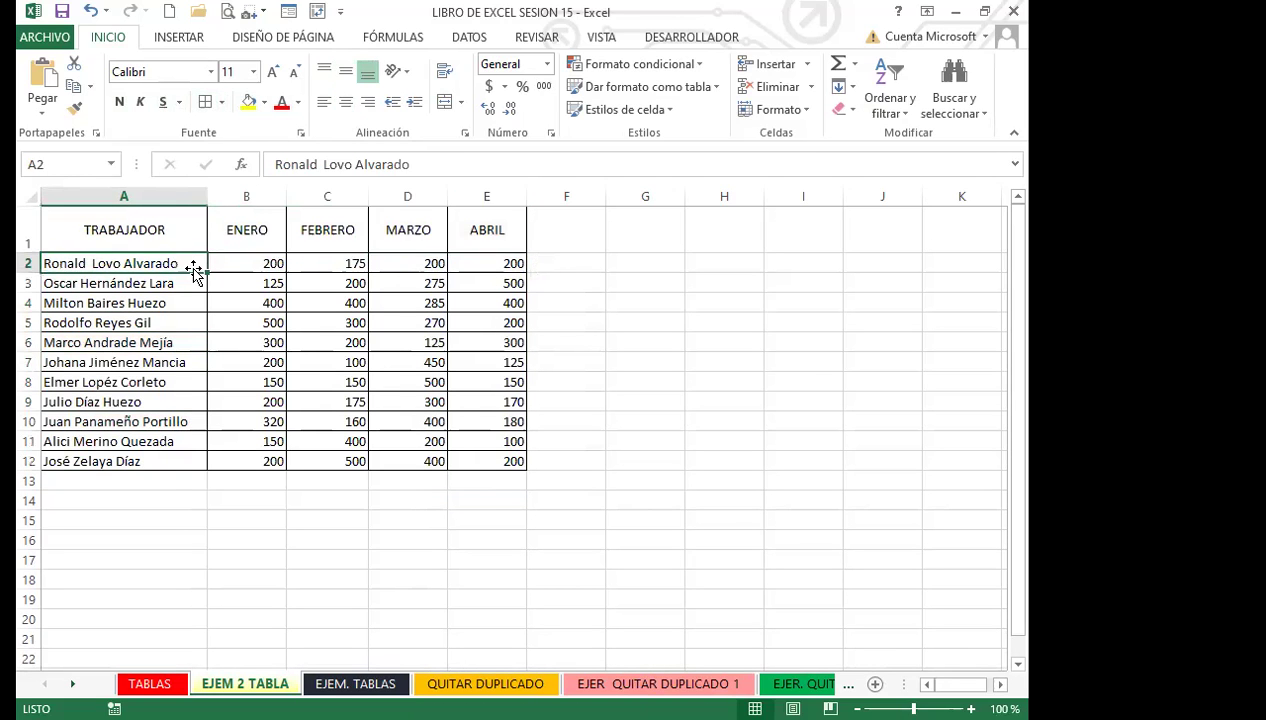
{"action": "left_click", "coordinate": [302, 367]}
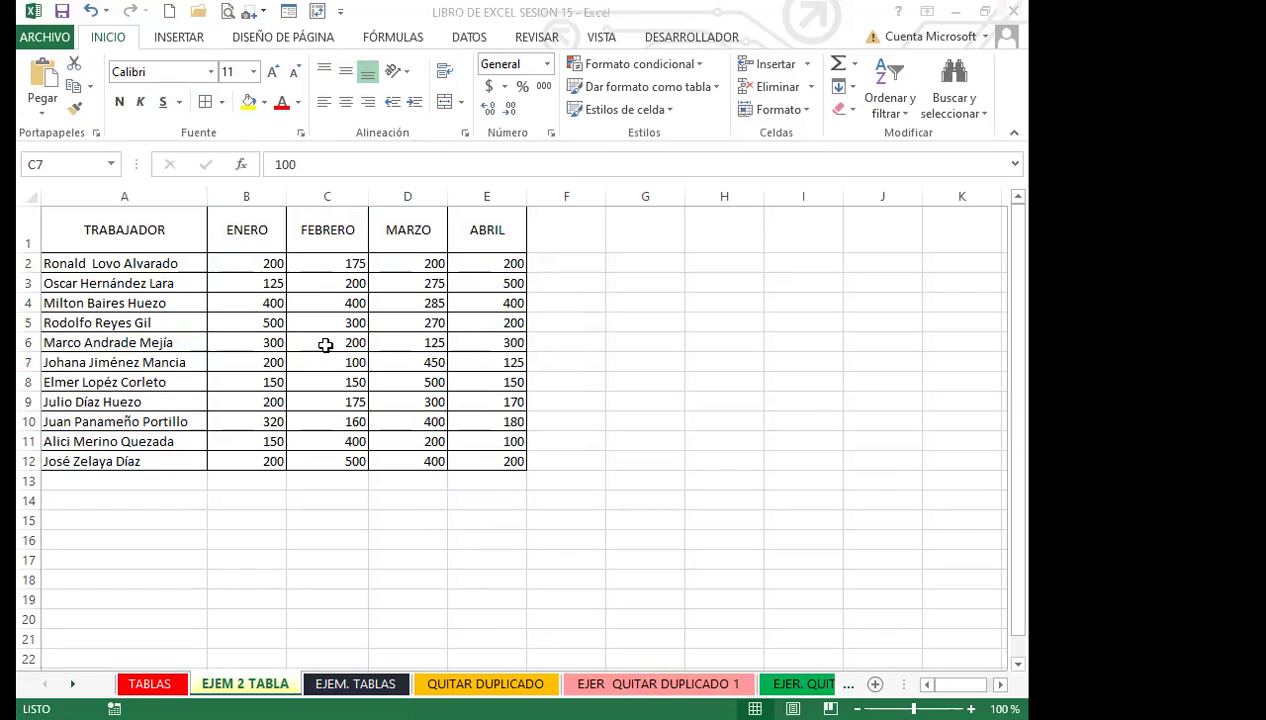
Browse the EJEM. TABLAS, EJEM 2 TABLA and TABLAS sheets, scrolling through each.
{"action": "left_click", "coordinate": [692, 10]}
{"action": "key", "text": "ctrl+Page_Down"}
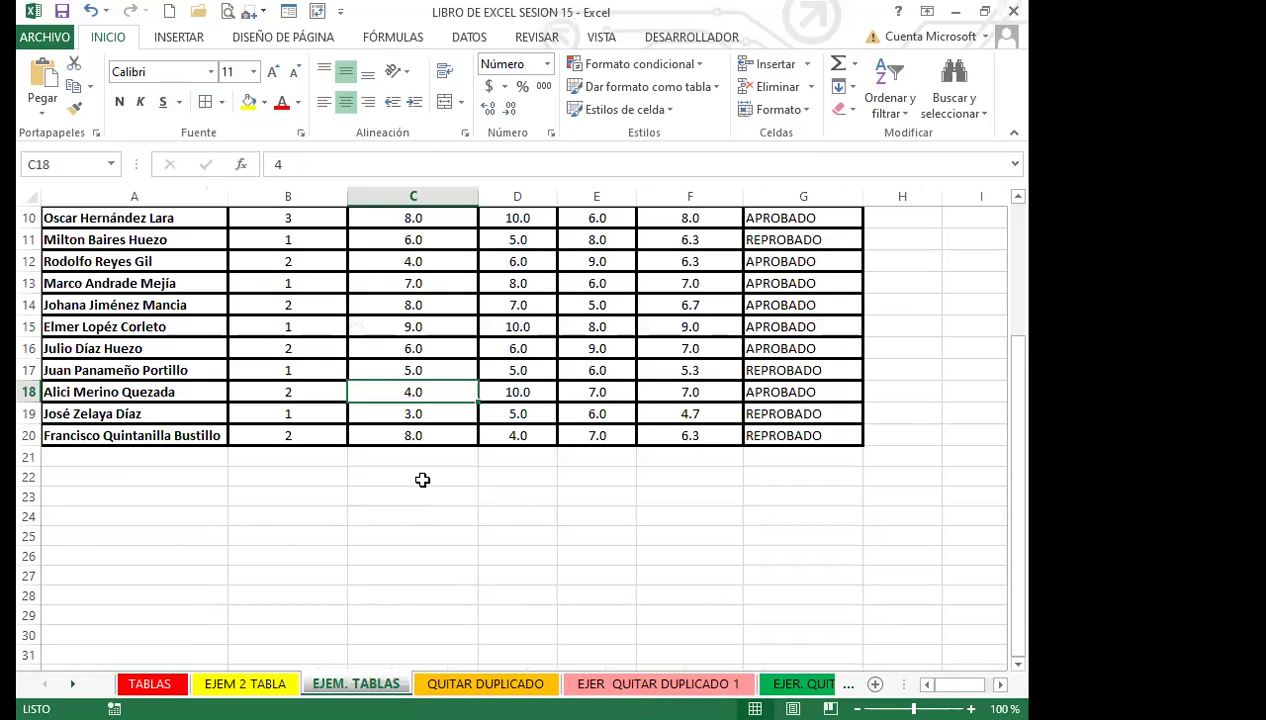
{"action": "scroll", "coordinate": [422, 480], "scroll_direction": "up", "scroll_amount": 3}
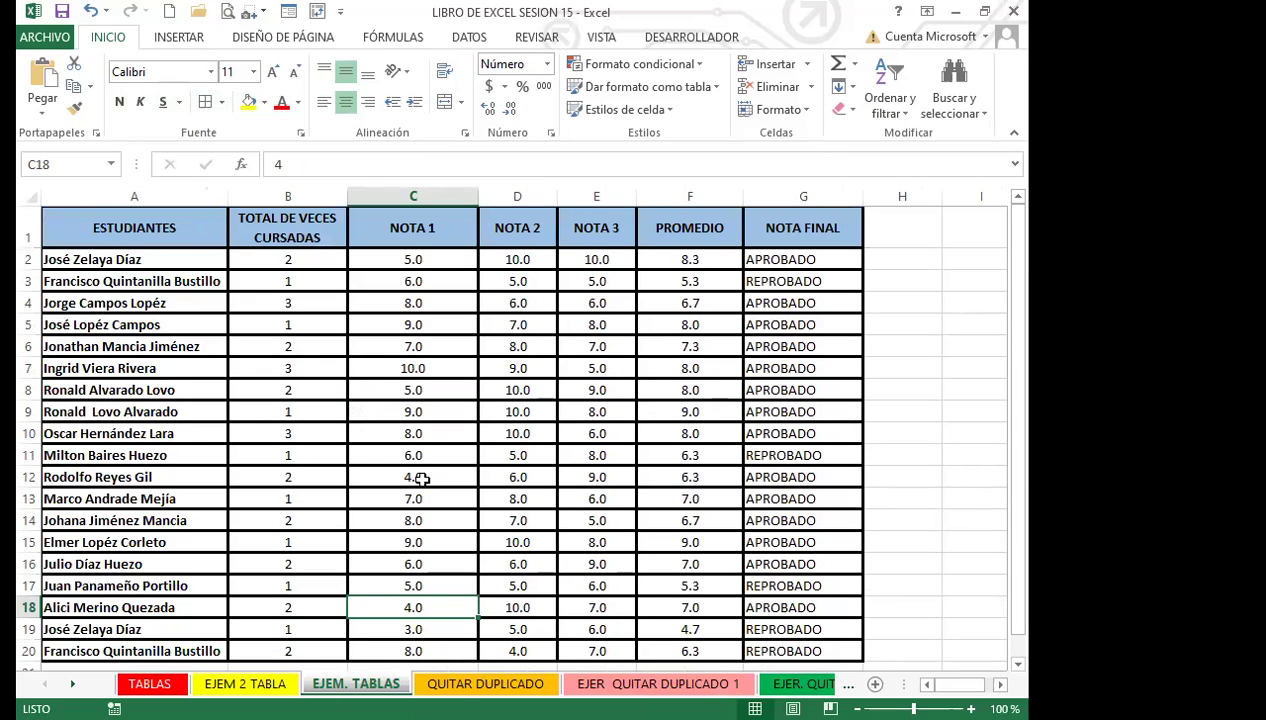
{"action": "scroll", "coordinate": [422, 480], "scroll_direction": "down", "scroll_amount": 4}
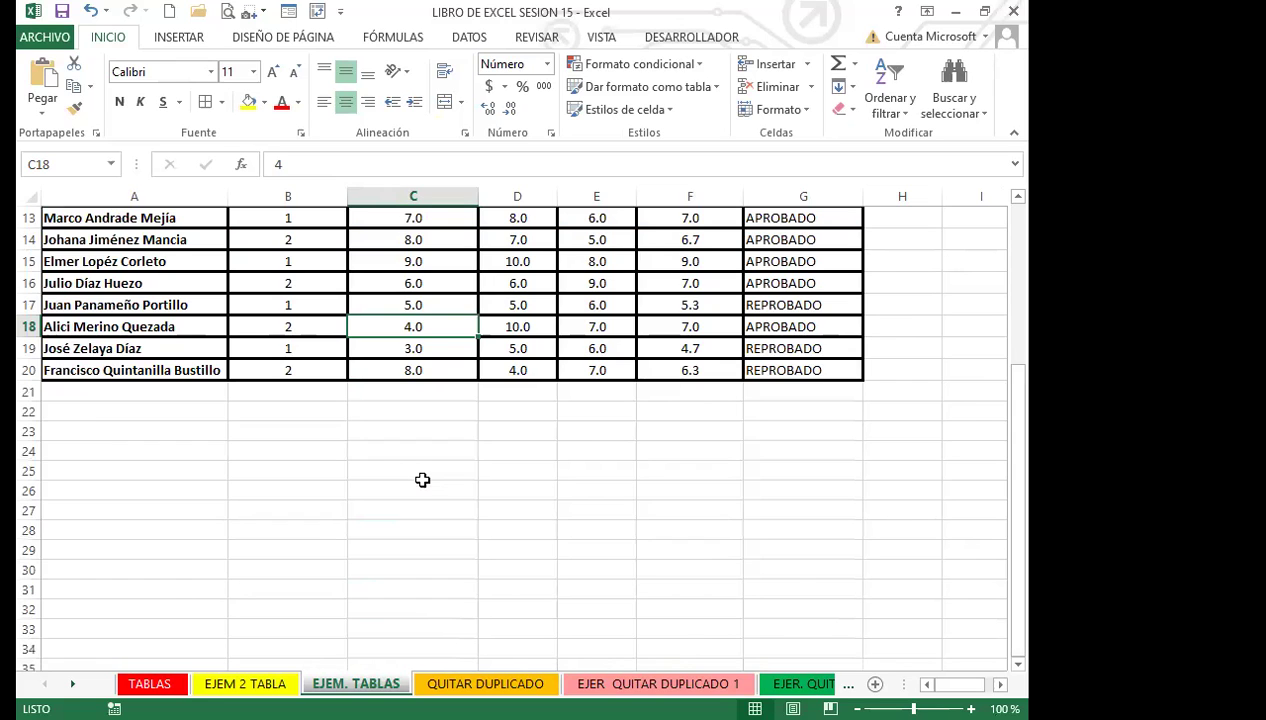
{"action": "scroll", "coordinate": [422, 480], "scroll_direction": "down", "scroll_amount": 3}
{"action": "key", "text": "ctrl+Page_Up"}
{"action": "scroll", "coordinate": [240, 538], "scroll_direction": "down", "scroll_amount": 13}
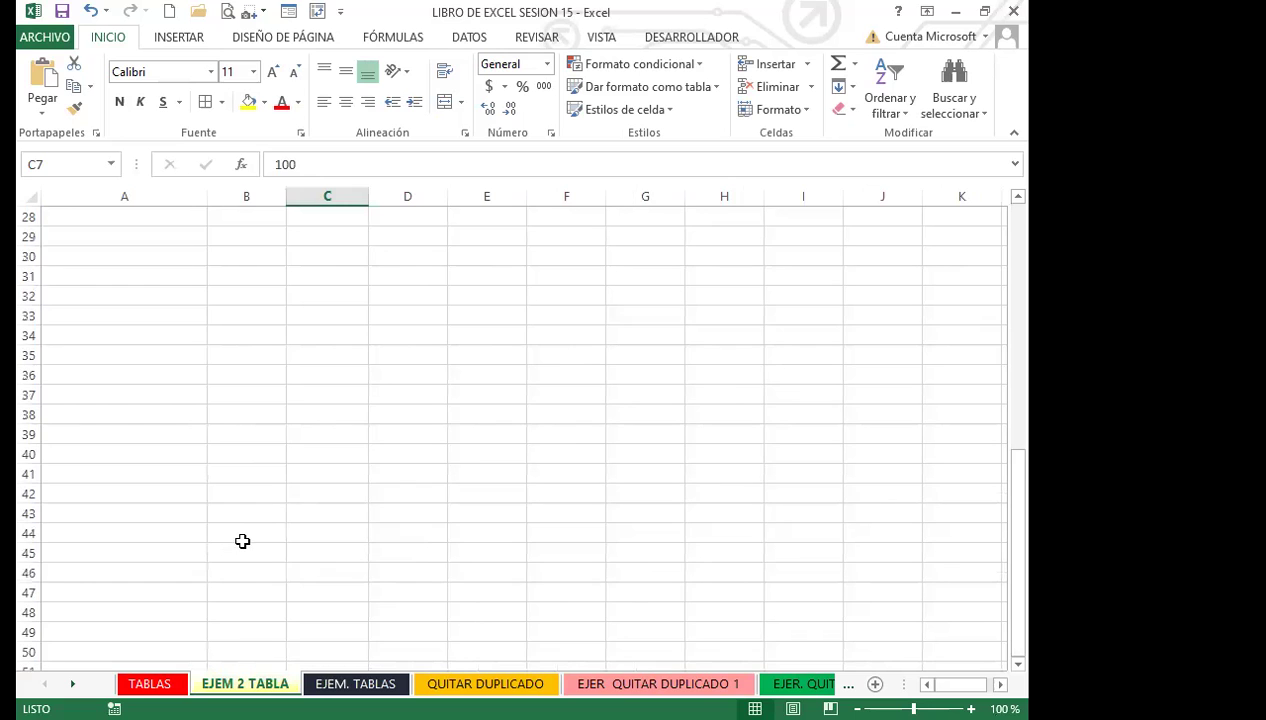
{"action": "key", "text": "ctrl+Page_Up"}
{"action": "scroll", "coordinate": [226, 542], "scroll_direction": "down", "scroll_amount": 2}
{"action": "scroll", "coordinate": [226, 542], "scroll_direction": "up", "scroll_amount": 1}
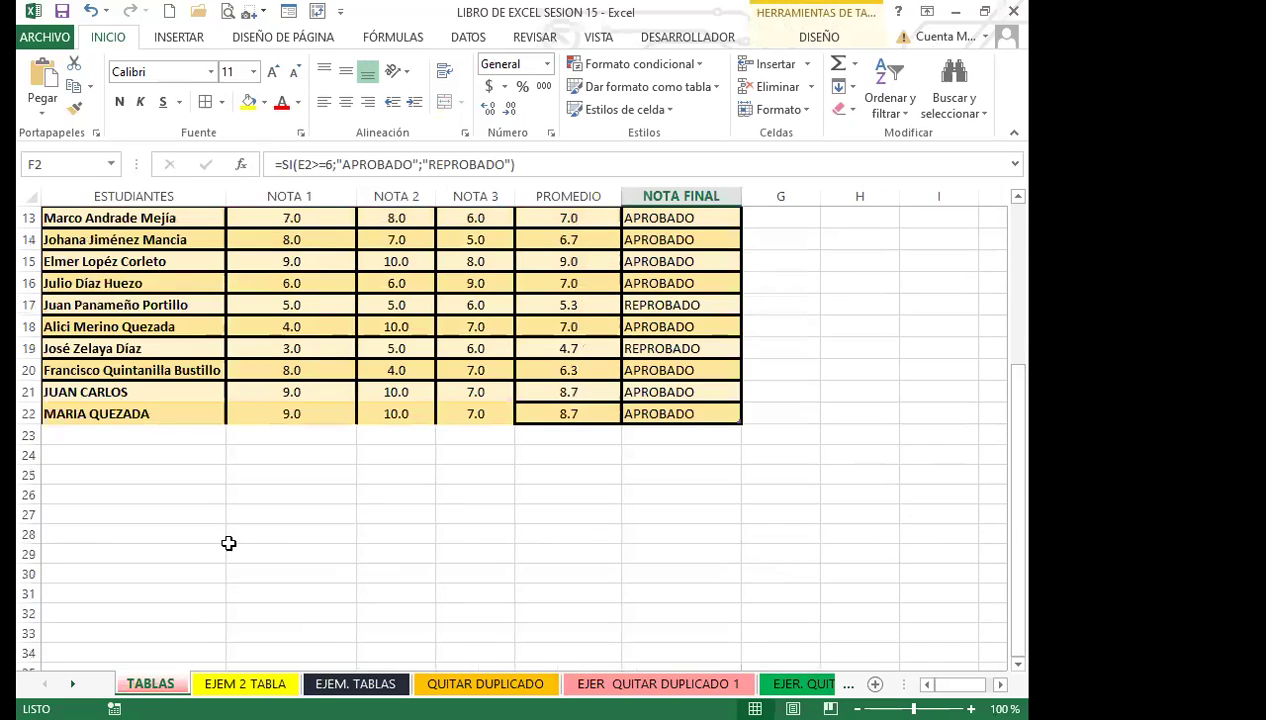
{"action": "scroll", "coordinate": [228, 540], "scroll_direction": "down", "scroll_amount": 8}
{"action": "scroll", "coordinate": [242, 535], "scroll_direction": "up", "scroll_amount": 12}
{"action": "key", "text": "ctrl+Page_Down"}
{"action": "scroll", "coordinate": [328, 517], "scroll_direction": "up", "scroll_amount": 13}
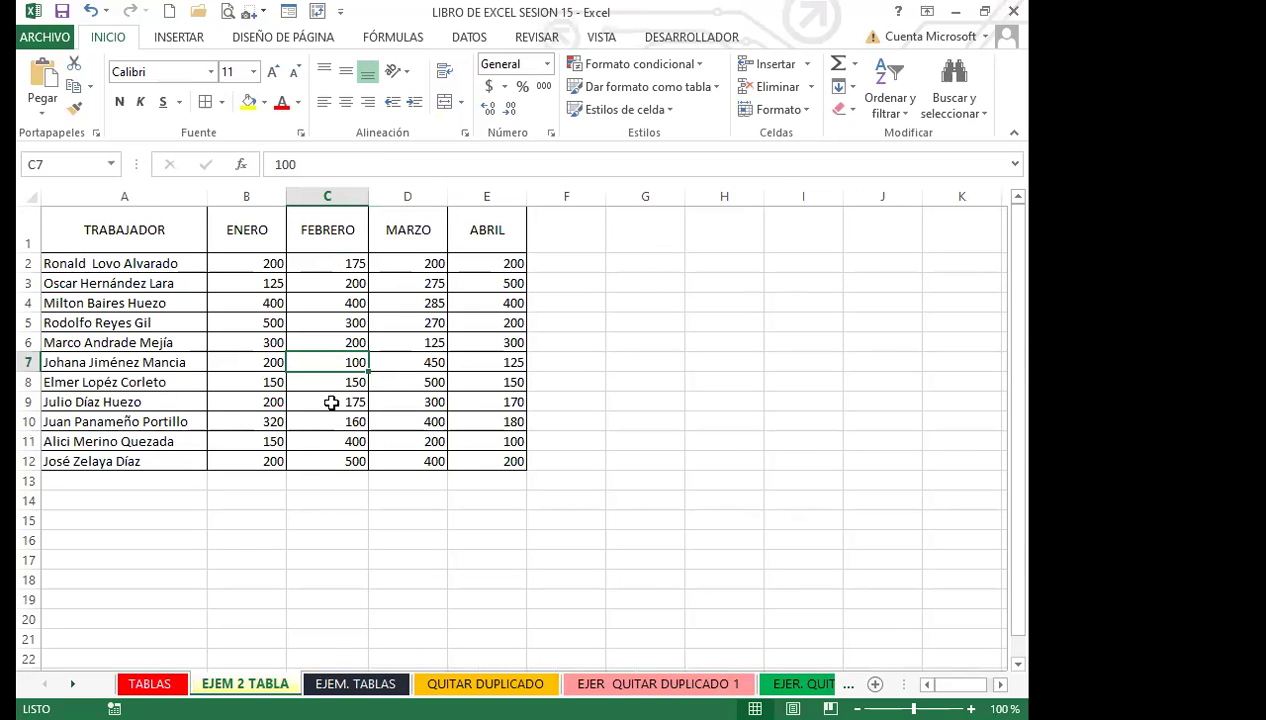
Open the EJEM. TABLAS sheet and scroll to the top of the grades table.
{"action": "left_click", "coordinate": [331, 402]}
{"action": "left_click", "coordinate": [306, 380]}
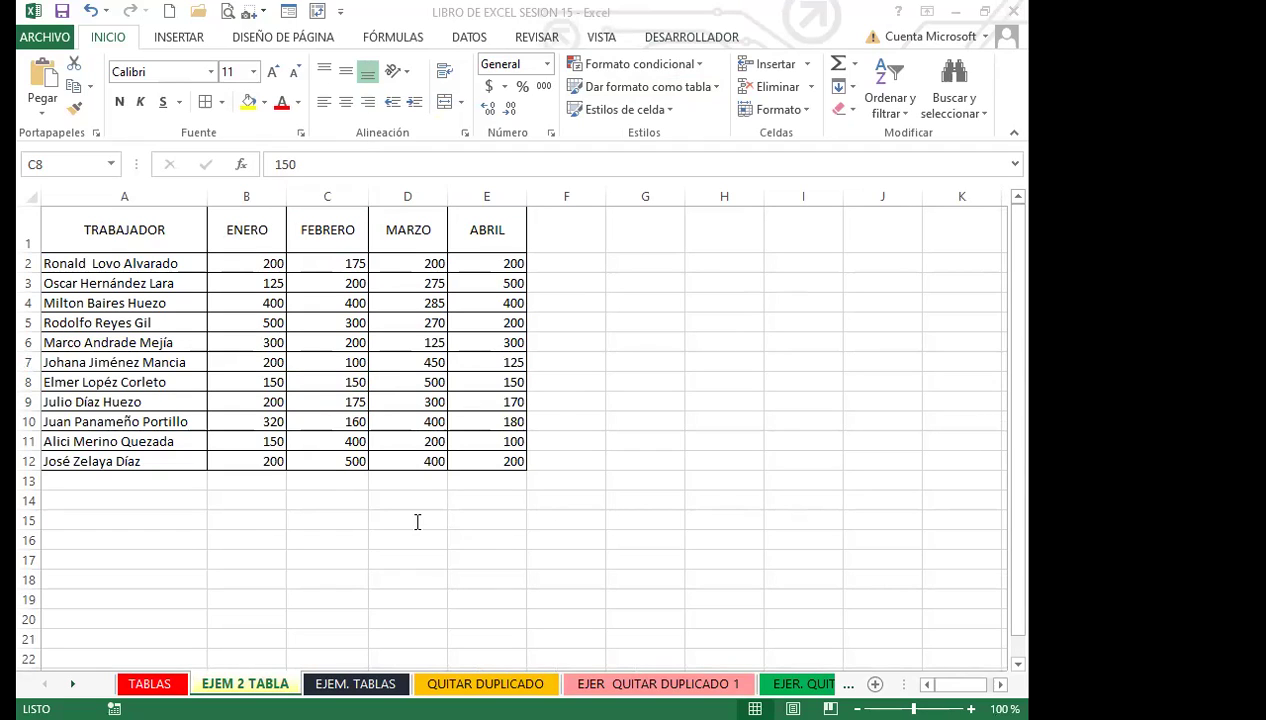
{"action": "left_click", "coordinate": [345, 379]}
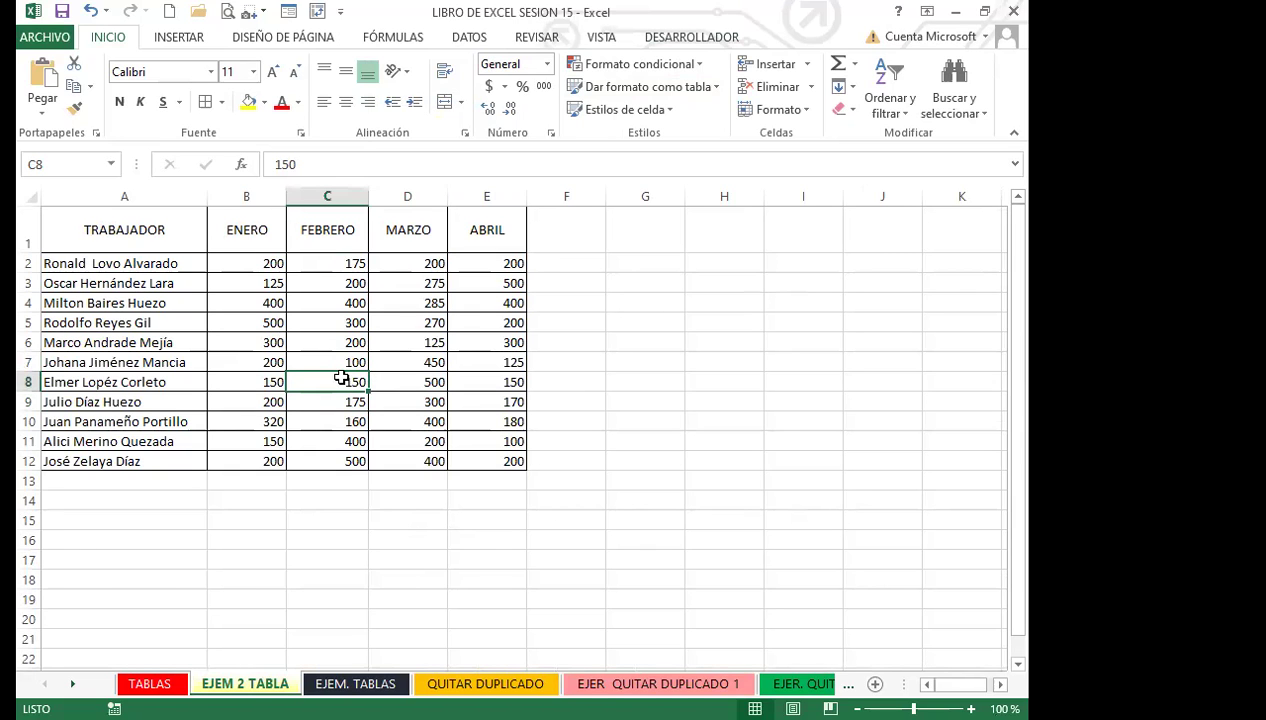
{"action": "left_click", "coordinate": [355, 684]}
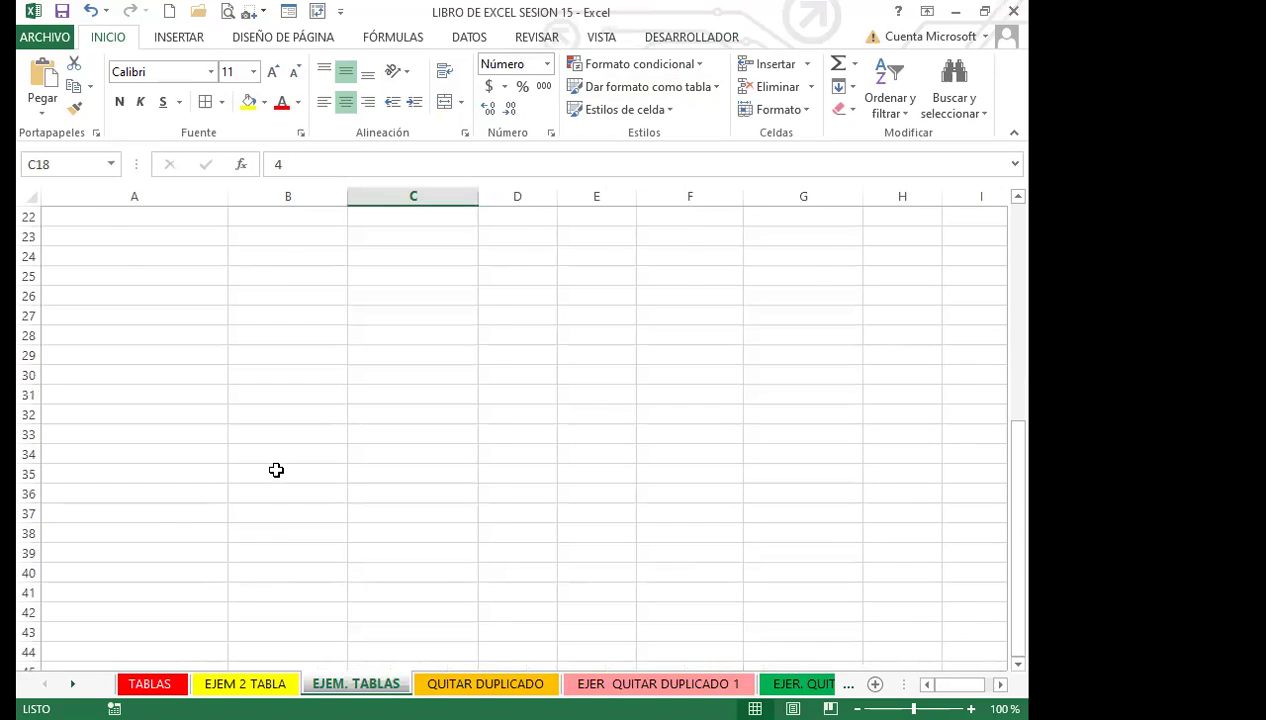
{"action": "scroll", "coordinate": [280, 468], "scroll_direction": "up", "scroll_amount": 7}
{"action": "left_click", "coordinate": [424, 455]}
{"action": "scroll", "coordinate": [540, 500], "scroll_direction": "down", "scroll_amount": 4}
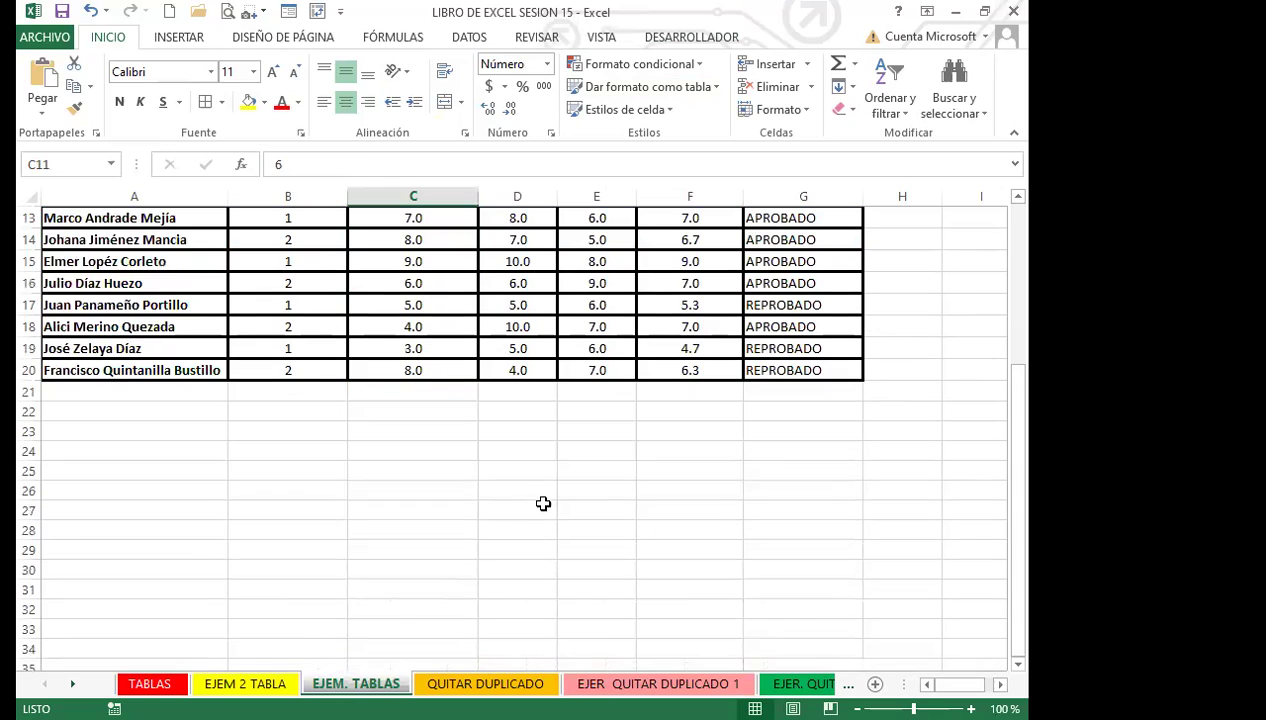
{"action": "scroll", "coordinate": [558, 488], "scroll_direction": "up", "scroll_amount": 4}
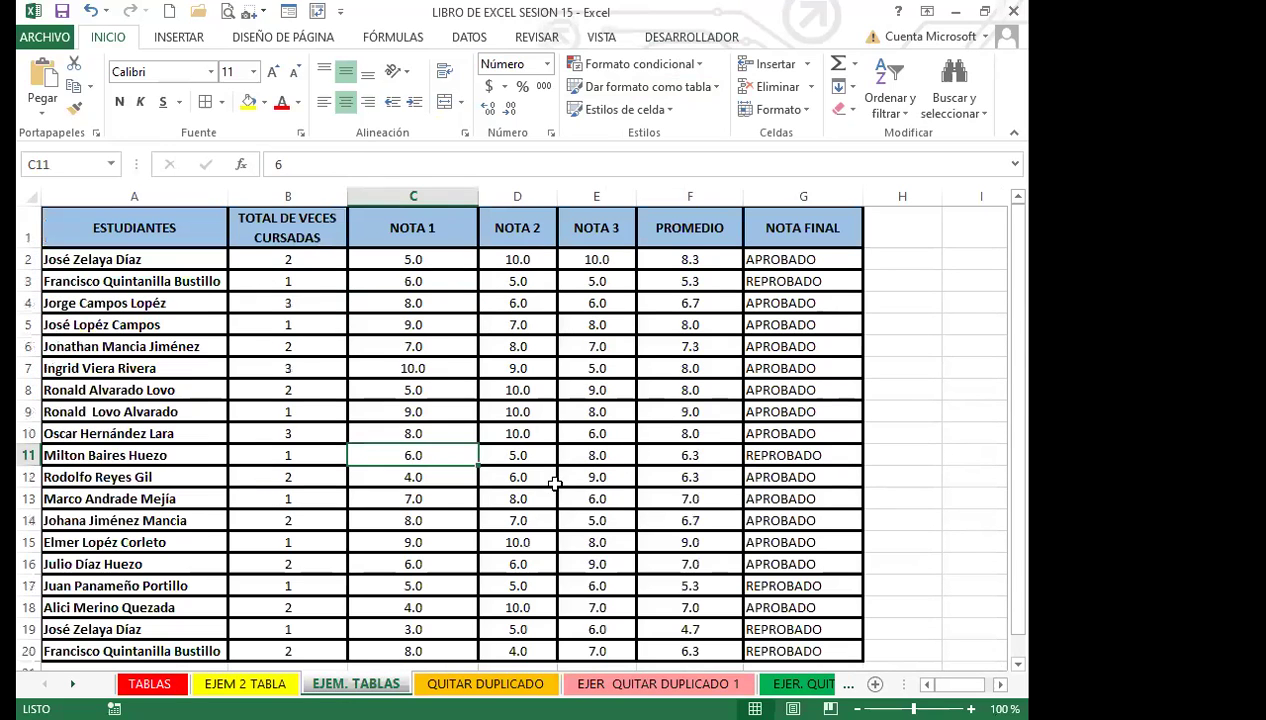
{"action": "left_click", "coordinate": [492, 412]}
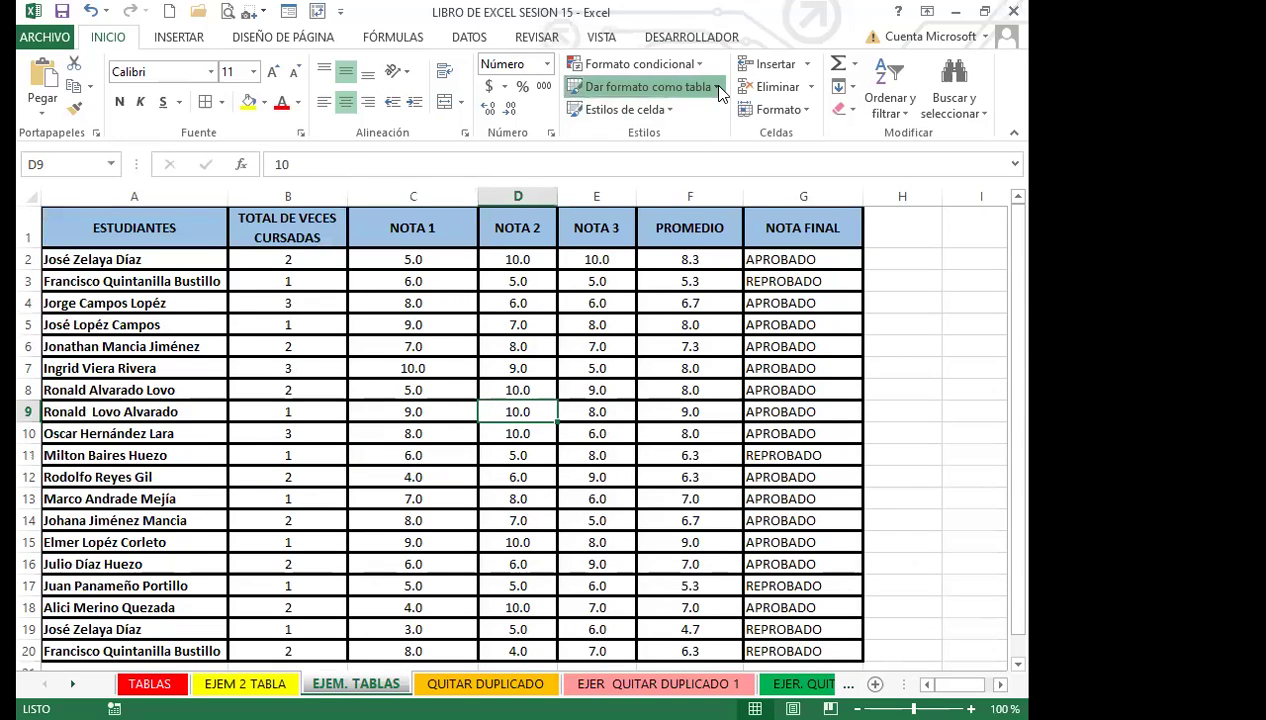
{"action": "left_click", "coordinate": [648, 88]}
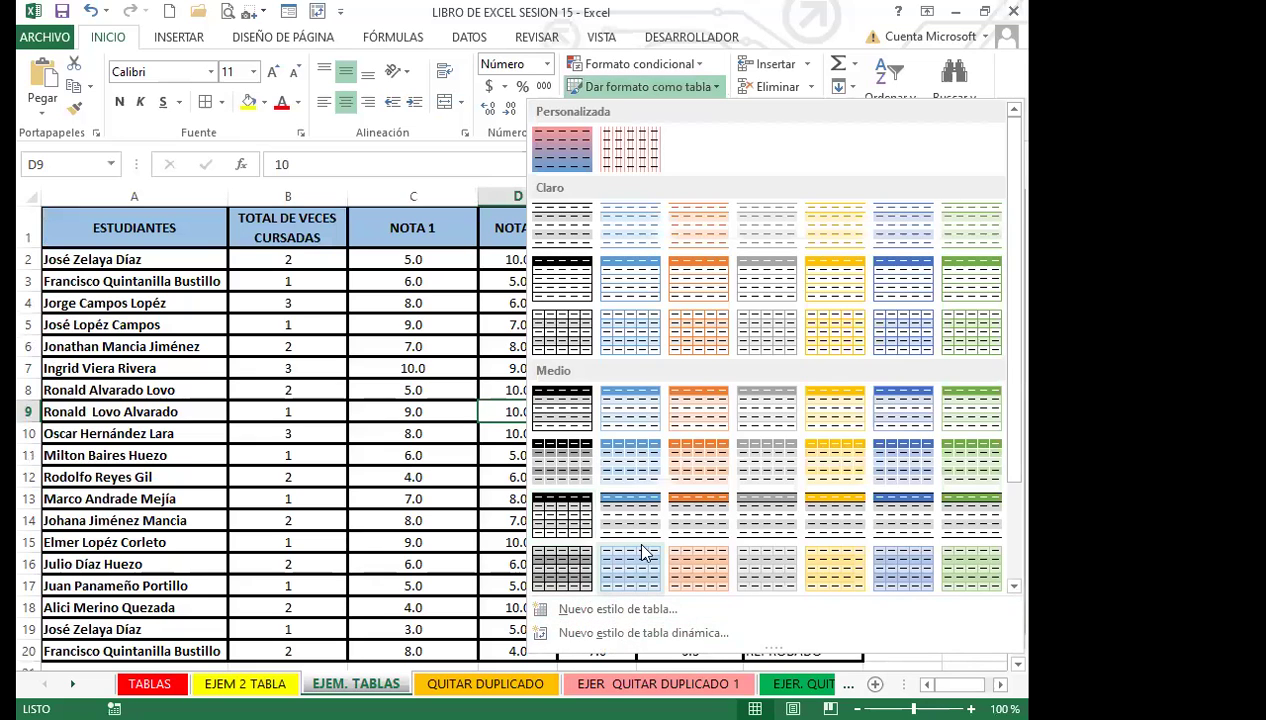
{"action": "scroll", "coordinate": [825, 468], "scroll_direction": "down", "scroll_amount": 3}
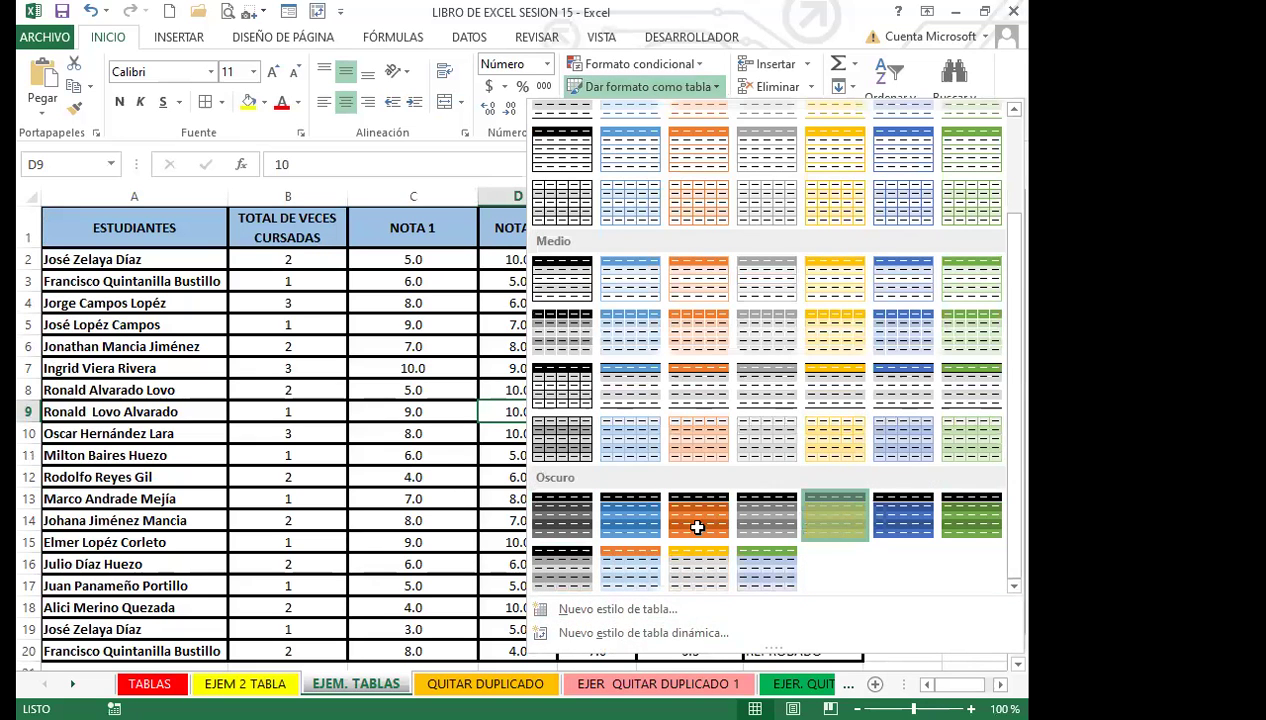
{"action": "left_click", "coordinate": [665, 368]}
{"action": "left_click", "coordinate": [652, 341]}
{"action": "left_click", "coordinate": [432, 390]}
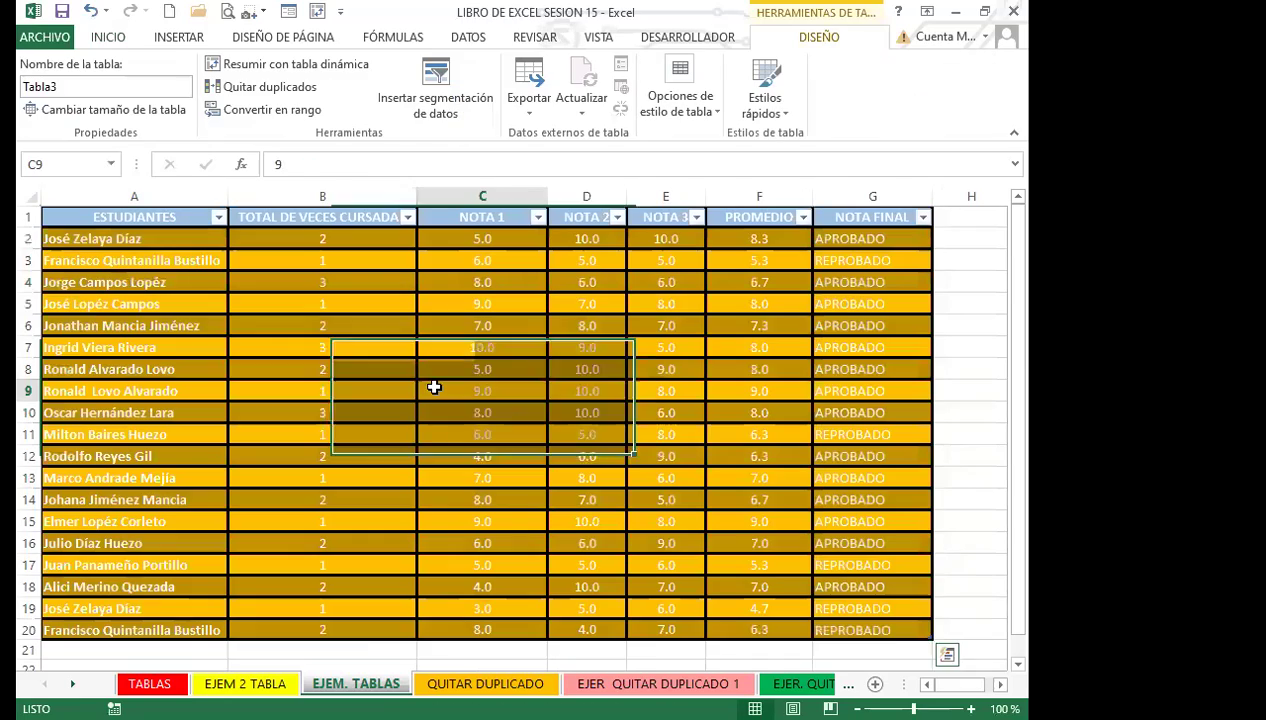
{"action": "scroll", "coordinate": [432, 452], "scroll_direction": "down", "scroll_amount": 4}
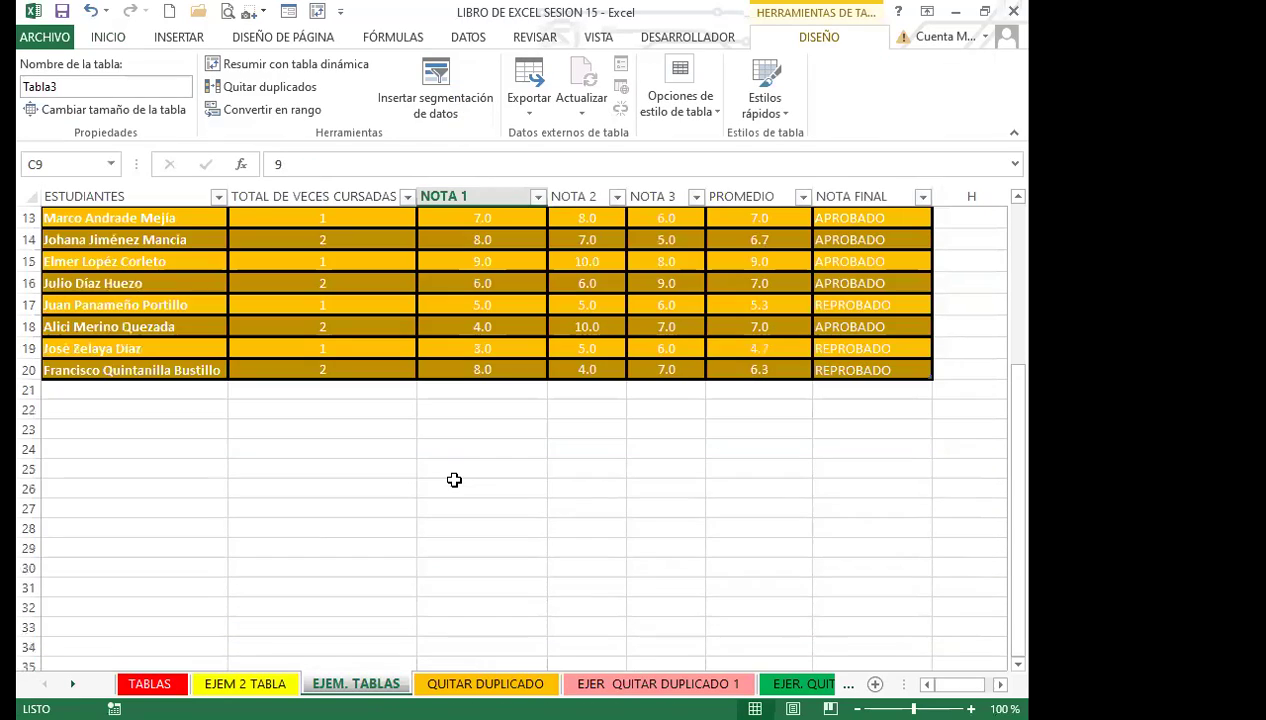
{"action": "scroll", "coordinate": [456, 480], "scroll_direction": "up", "scroll_amount": 4}
{"action": "left_click", "coordinate": [310, 320]}
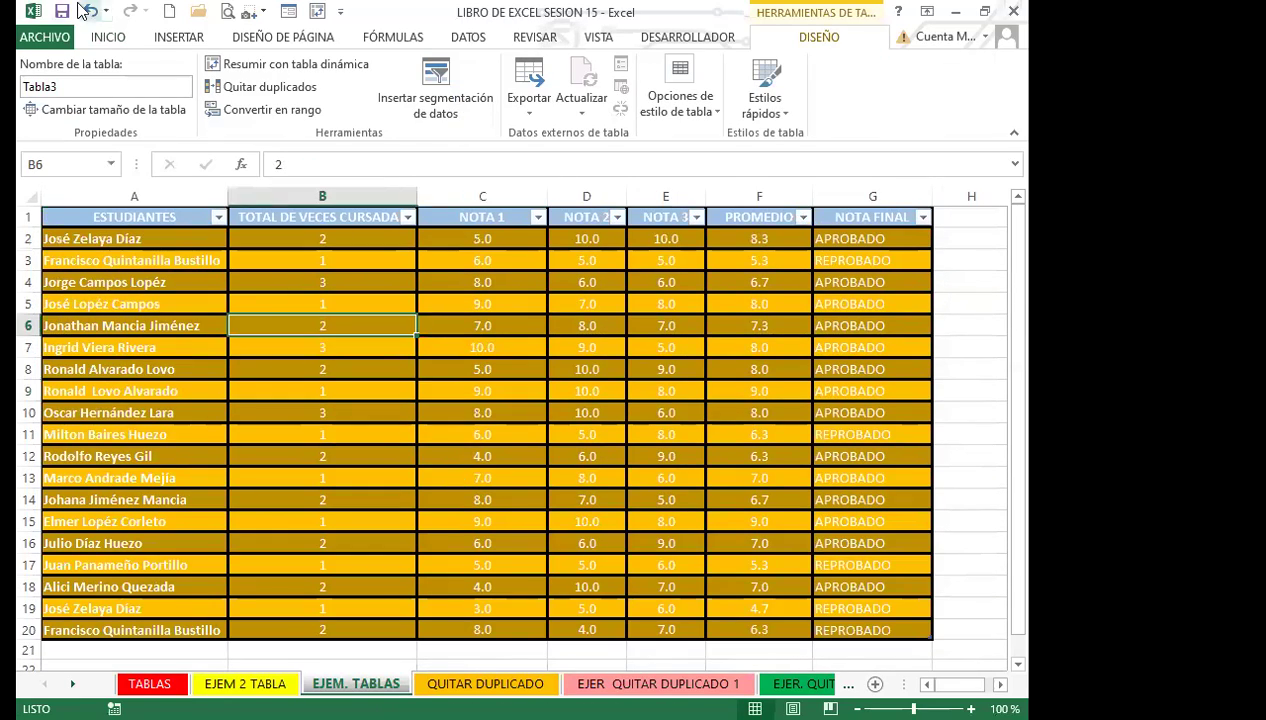
Undo the gold table format and select the whole grades table A1:G21.
{"action": "left_click", "coordinate": [92, 12]}
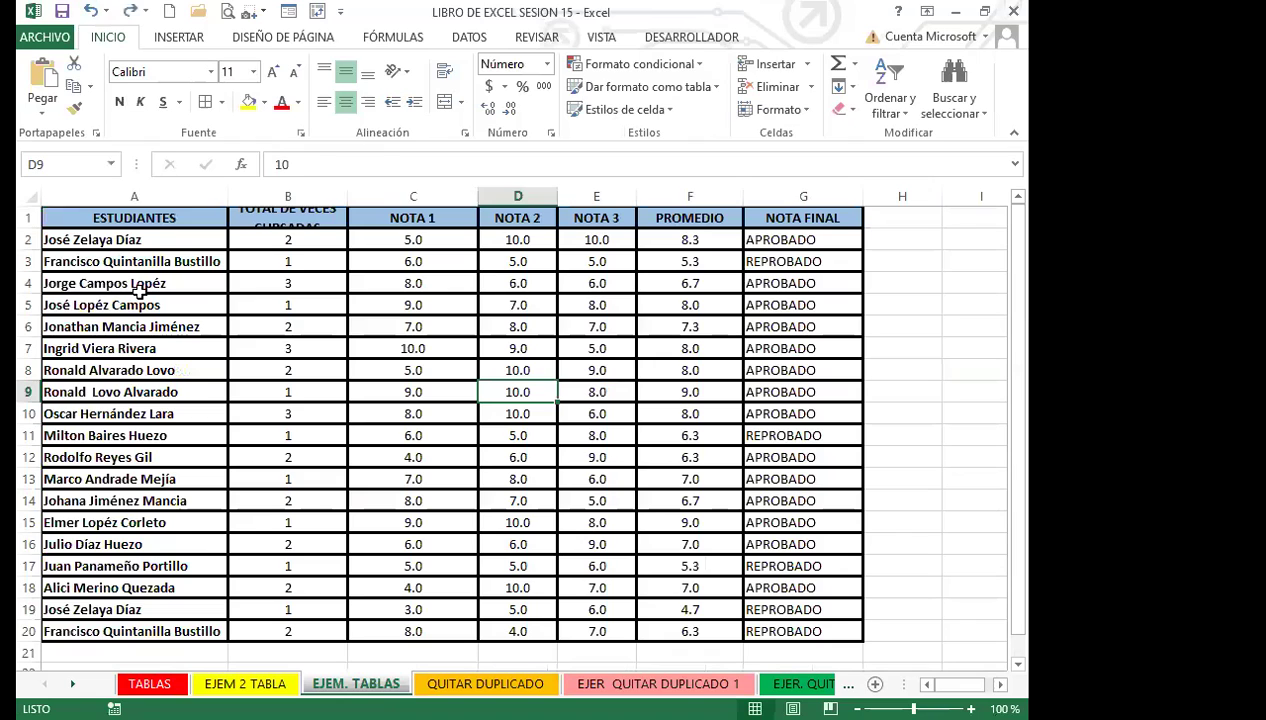
{"action": "left_click", "coordinate": [843, 110]}
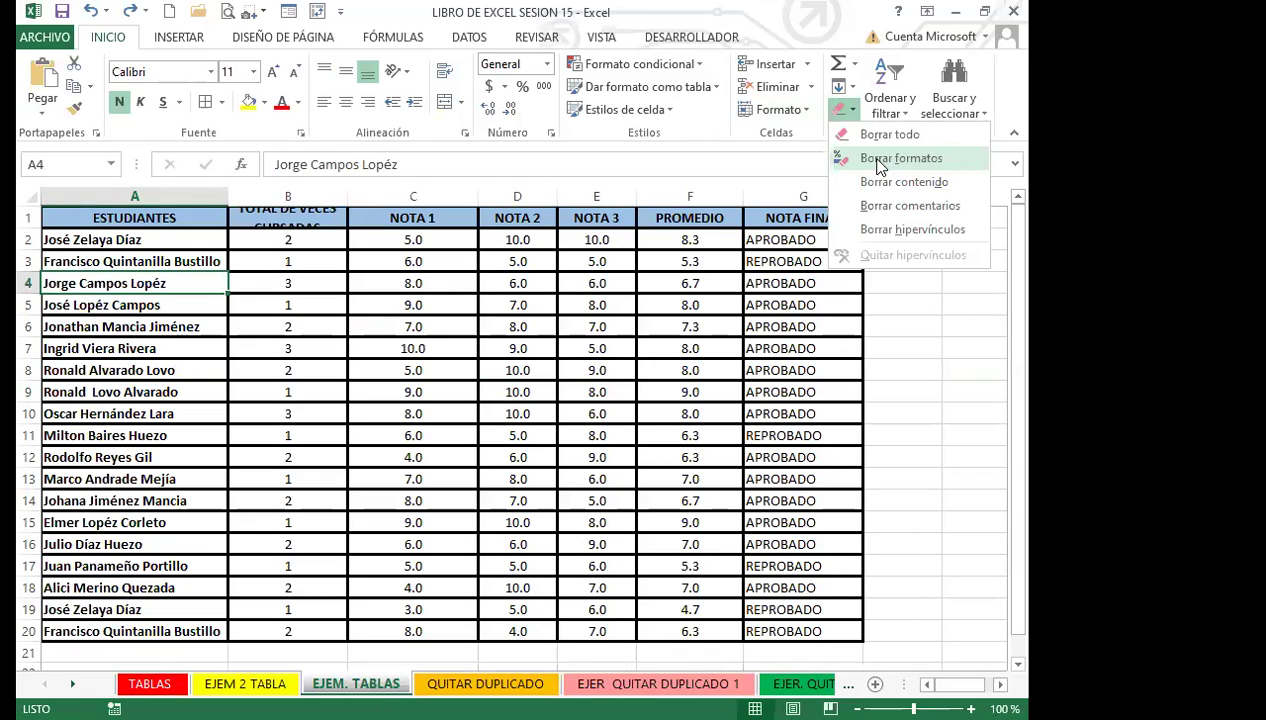
{"action": "left_click", "coordinate": [412, 368]}
{"action": "left_click_drag", "start_coordinate": [167, 218], "coordinate": [733, 570]}
{"action": "left_click_drag", "start_coordinate": [818, 190], "coordinate": [846, 72]}
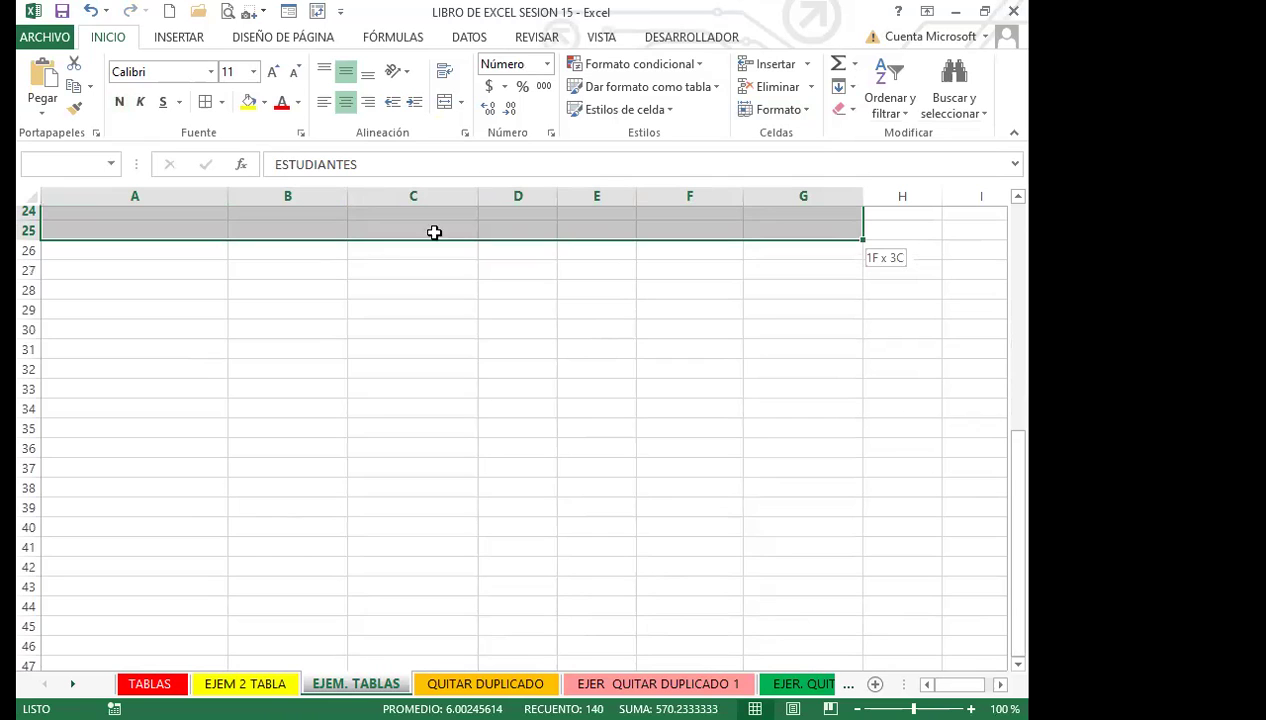
{"action": "scroll", "coordinate": [432, 232], "scroll_direction": "up", "scroll_amount": 8}
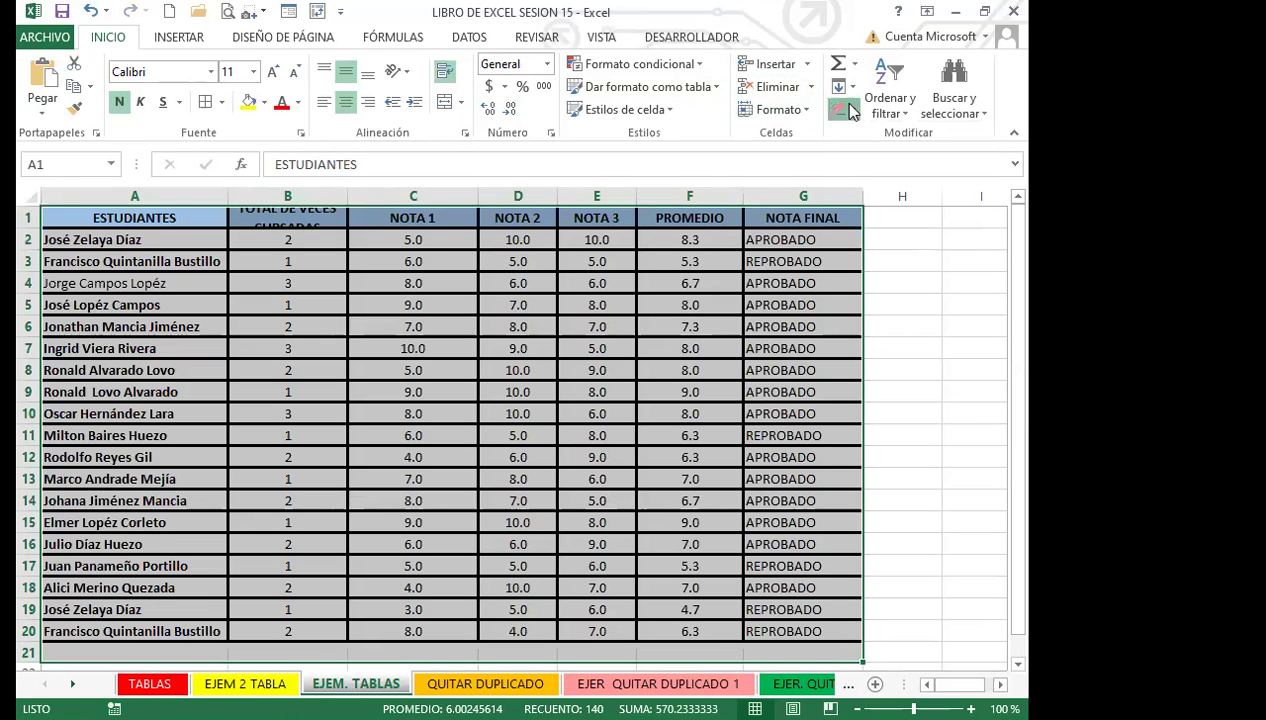
Clear all formats from the grades range and make header row 1 taller.
{"action": "left_click", "coordinate": [847, 110]}
{"action": "left_click", "coordinate": [885, 158]}
{"action": "left_click", "coordinate": [413, 315]}
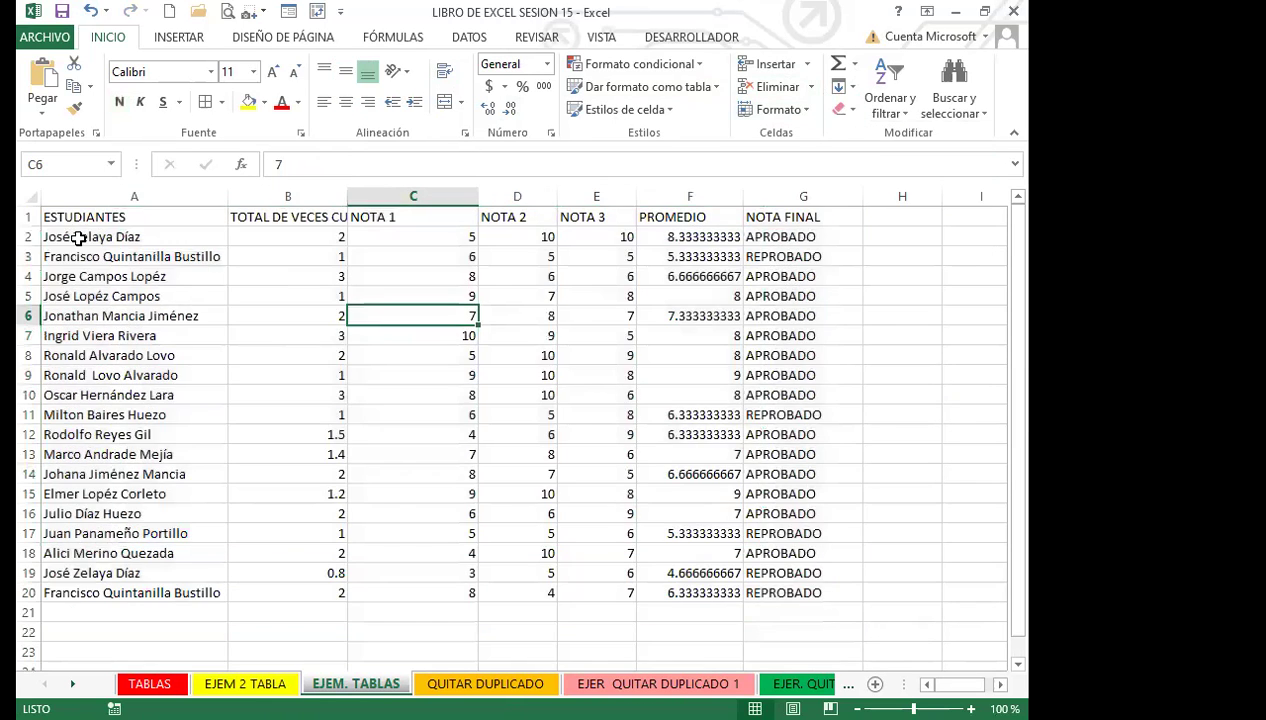
{"action": "left_click_drag", "start_coordinate": [26, 227], "coordinate": [26, 247]}
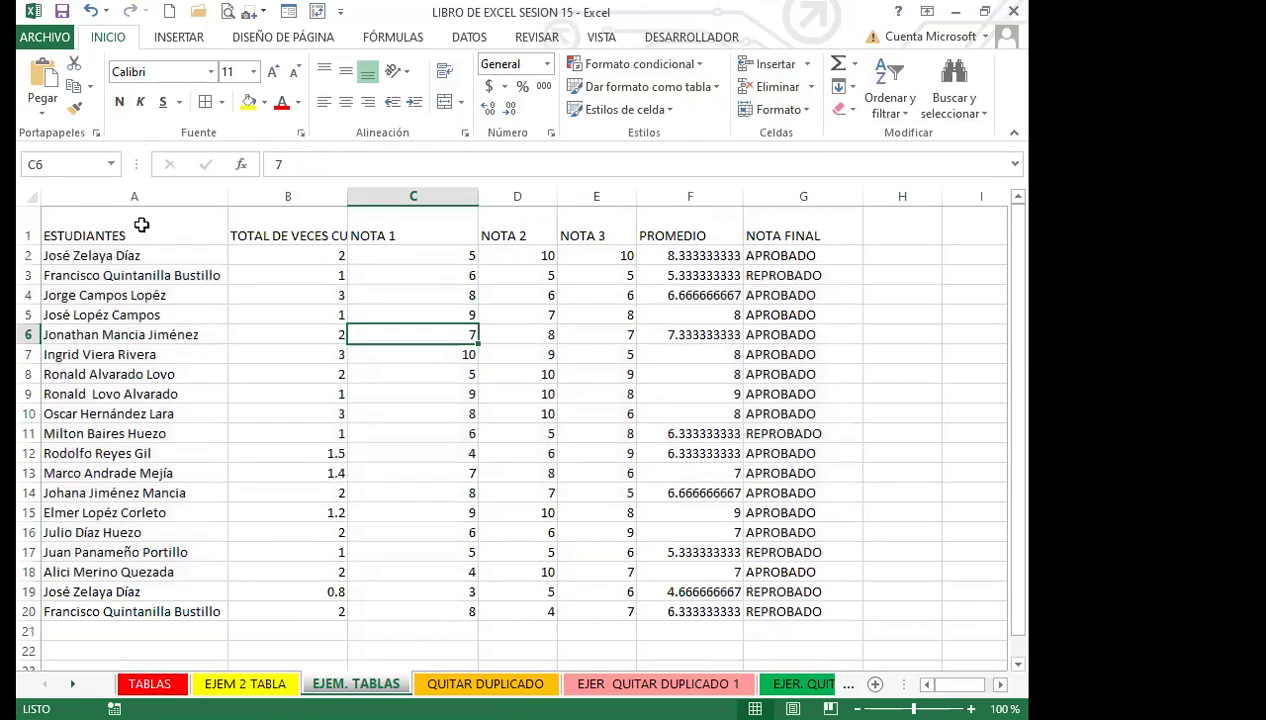
Format the range A1:G20 as a light grey banded table.
{"action": "left_click", "coordinate": [385, 310]}
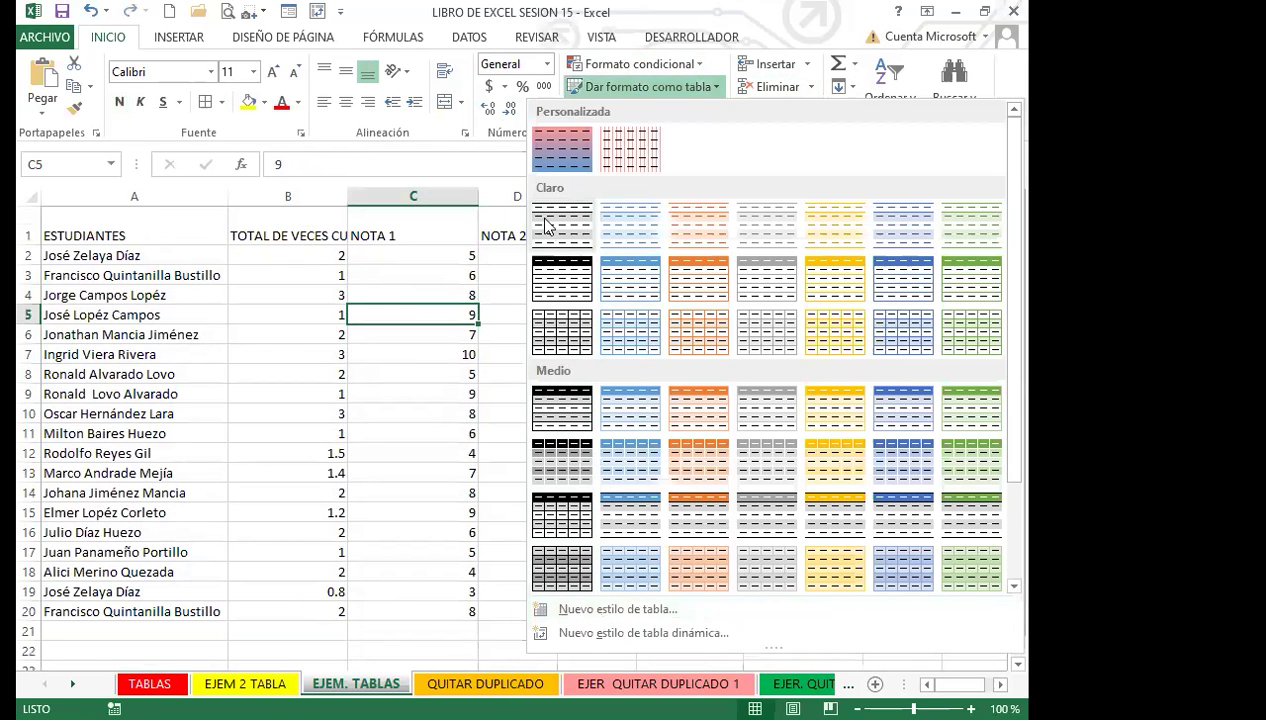
{"action": "left_click", "coordinate": [655, 338]}
{"action": "left_click", "coordinate": [655, 338]}
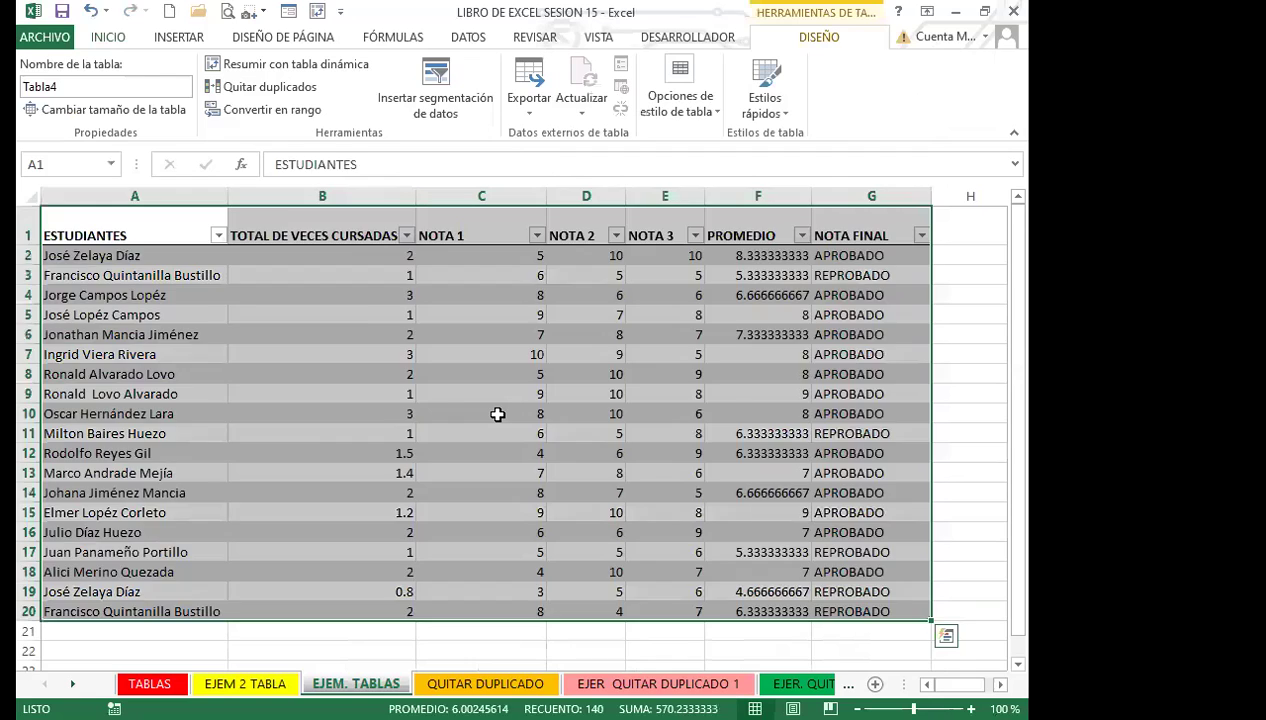
{"action": "left_click", "coordinate": [497, 413]}
Reduce the PROMEDIO values in F2:F20 to one decimal place, e.g. 8.3.
{"action": "left_click_drag", "start_coordinate": [757, 258], "coordinate": [757, 632]}
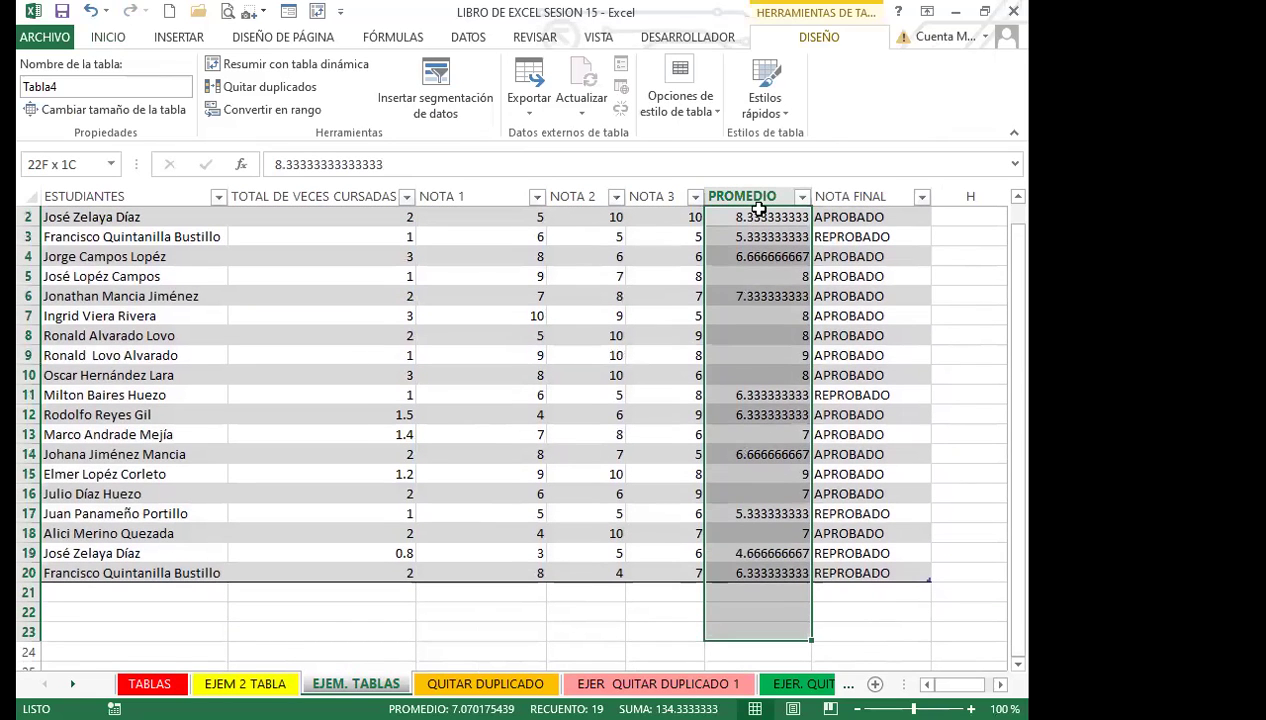
{"action": "scroll", "coordinate": [750, 215], "scroll_direction": "down", "scroll_amount": 6}
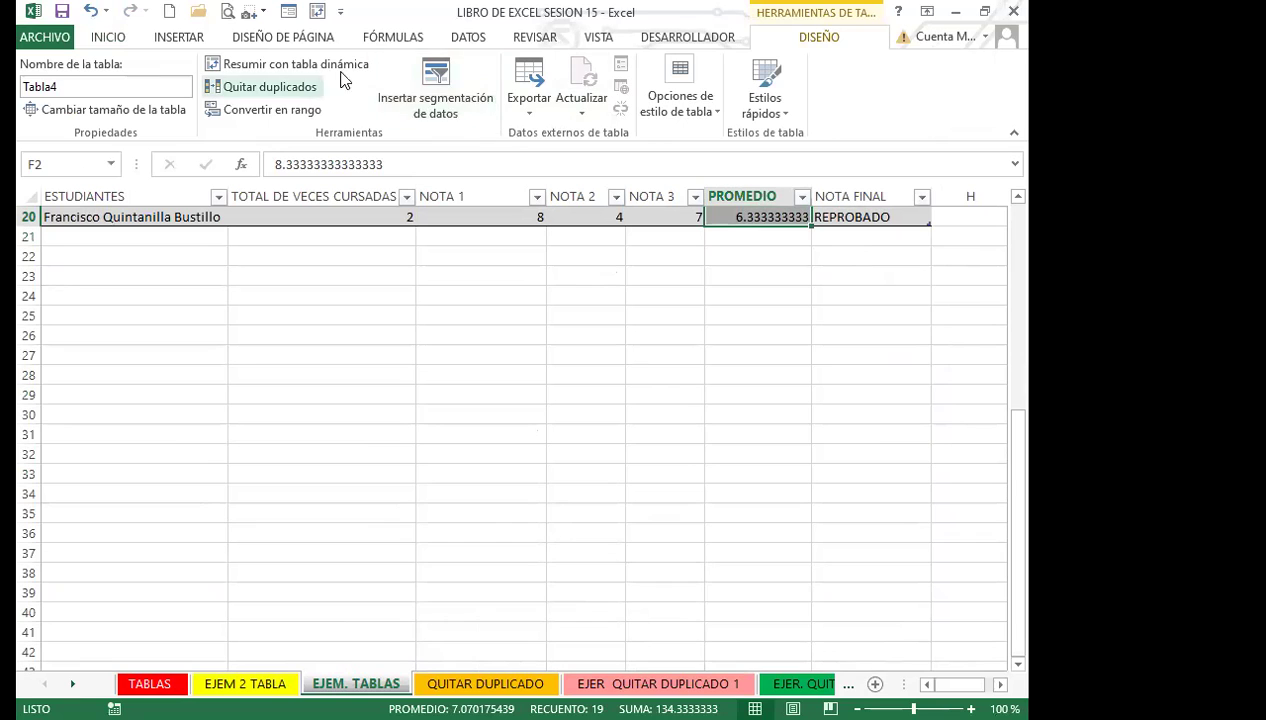
{"action": "left_click", "coordinate": [108, 37]}
{"action": "left_click", "coordinate": [511, 108]}
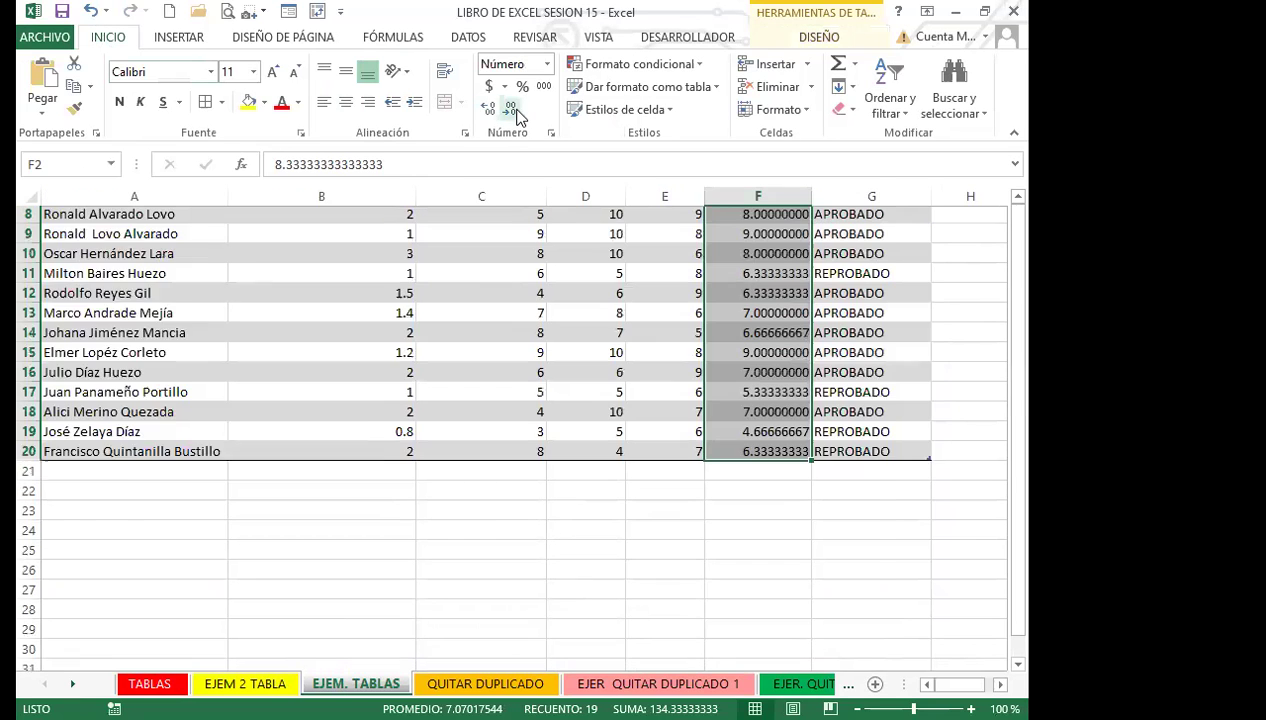
{"action": "left_click", "coordinate": [486, 112]}
{"action": "left_click", "coordinate": [513, 118]}
{"action": "left_click", "coordinate": [513, 118]}
{"action": "left_click", "coordinate": [513, 118]}
{"action": "left_click", "coordinate": [513, 118]}
{"action": "left_click", "coordinate": [513, 118]}
{"action": "left_click", "coordinate": [513, 118]}
{"action": "left_click", "coordinate": [513, 118]}
{"action": "left_click", "coordinate": [513, 118]}
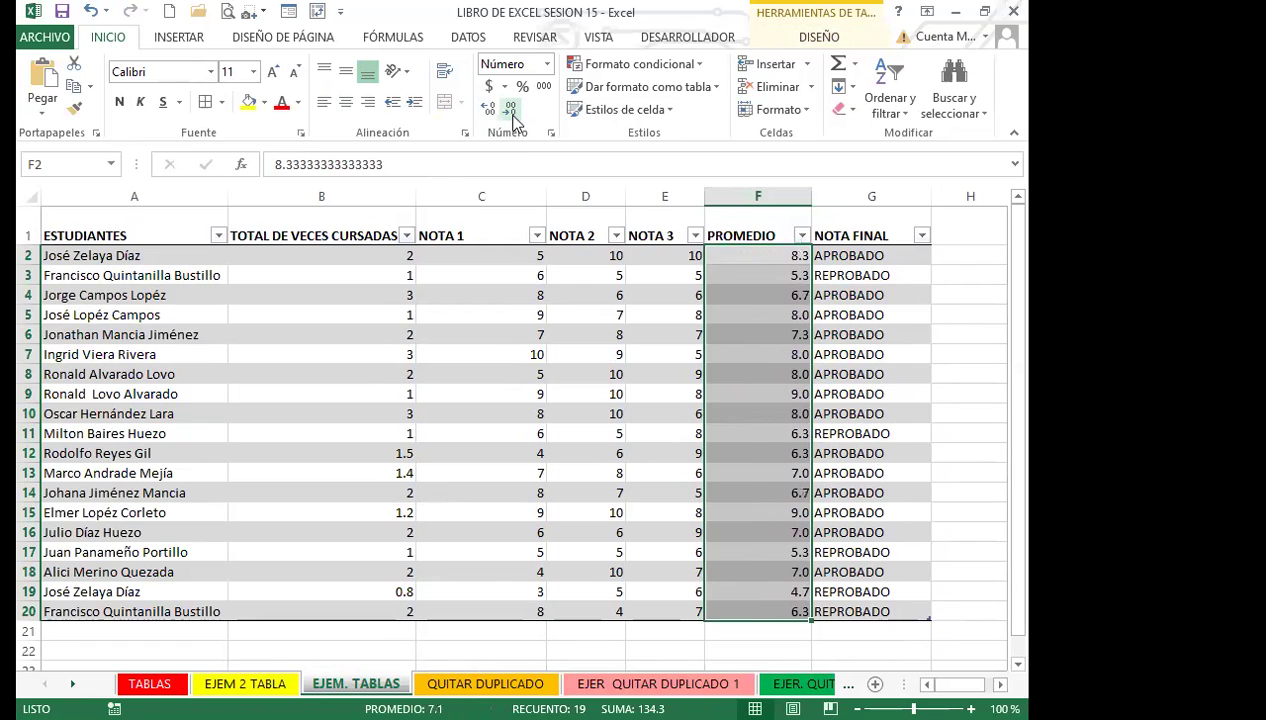
{"action": "left_click", "coordinate": [472, 436]}
{"action": "left_click", "coordinate": [287, 372]}
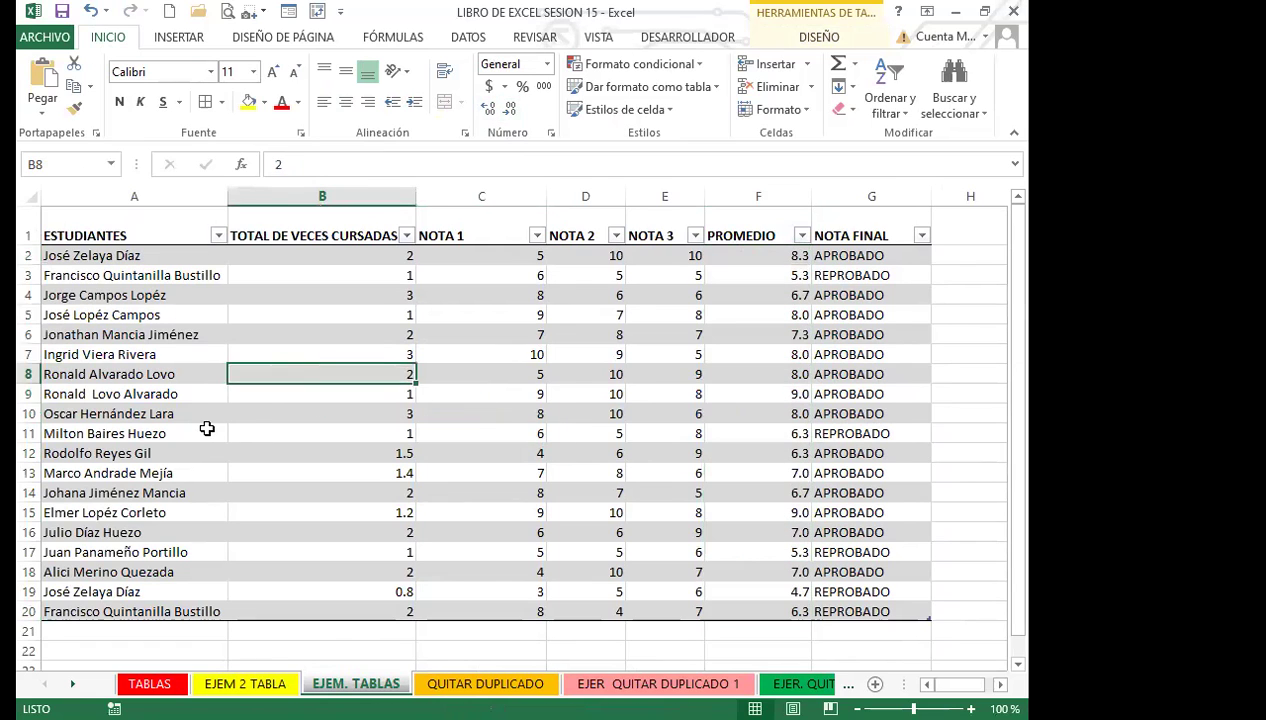
Turn off the header filter arrows on Tabla4 with Ctrl+Shift+L.
{"action": "scroll", "coordinate": [230, 445], "scroll_direction": "down", "scroll_amount": 1}
{"action": "scroll", "coordinate": [291, 475], "scroll_direction": "up", "scroll_amount": 1}
{"action": "left_click", "coordinate": [466, 430]}
{"action": "key", "text": "ctrl+shift+l"}
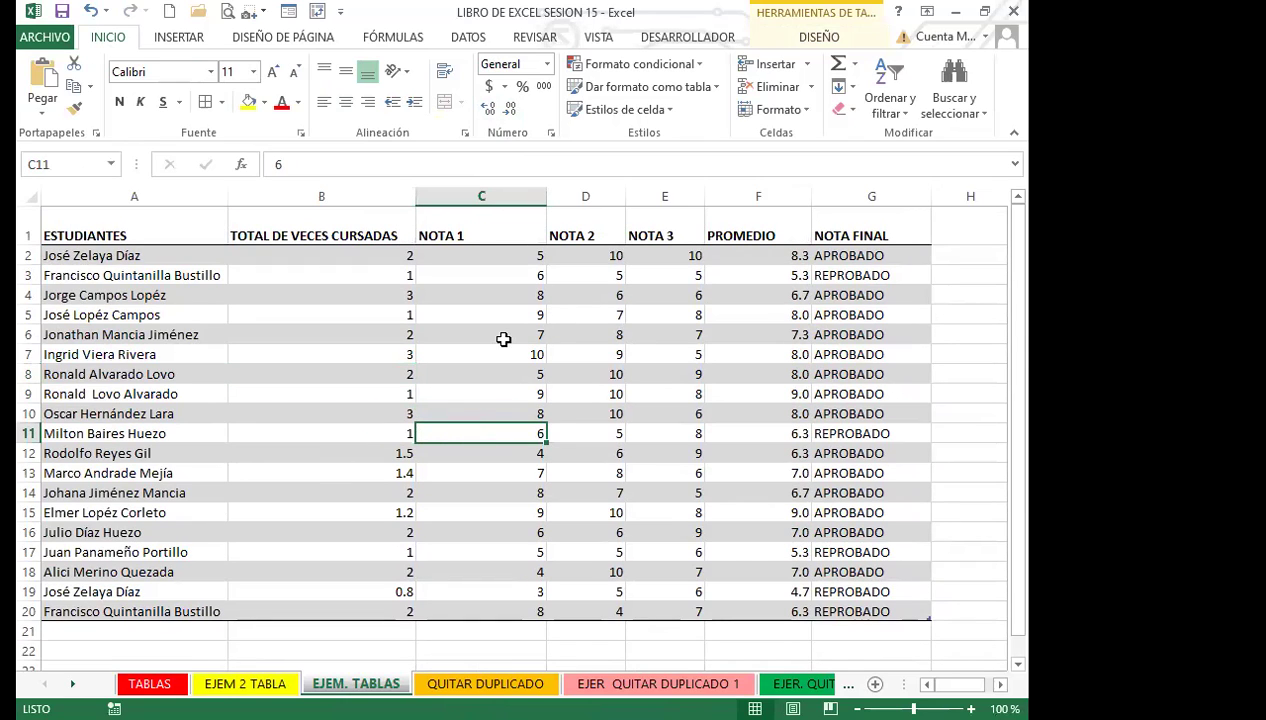
{"action": "left_click", "coordinate": [497, 335]}
{"action": "left_click", "coordinate": [477, 394]}
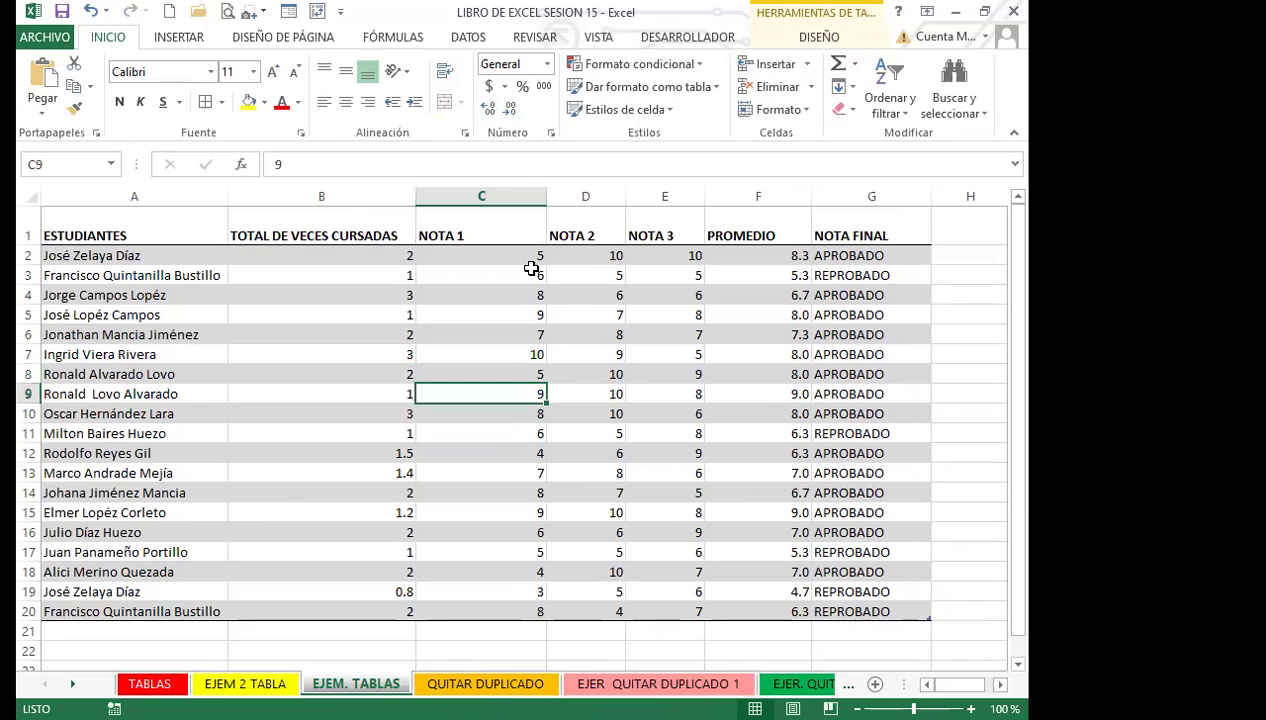
{"action": "left_click", "coordinate": [474, 352]}
{"action": "left_click", "coordinate": [467, 395]}
On the table Design tab, select the table name Tabla4 and show the table style options.
{"action": "left_click", "coordinate": [816, 40]}
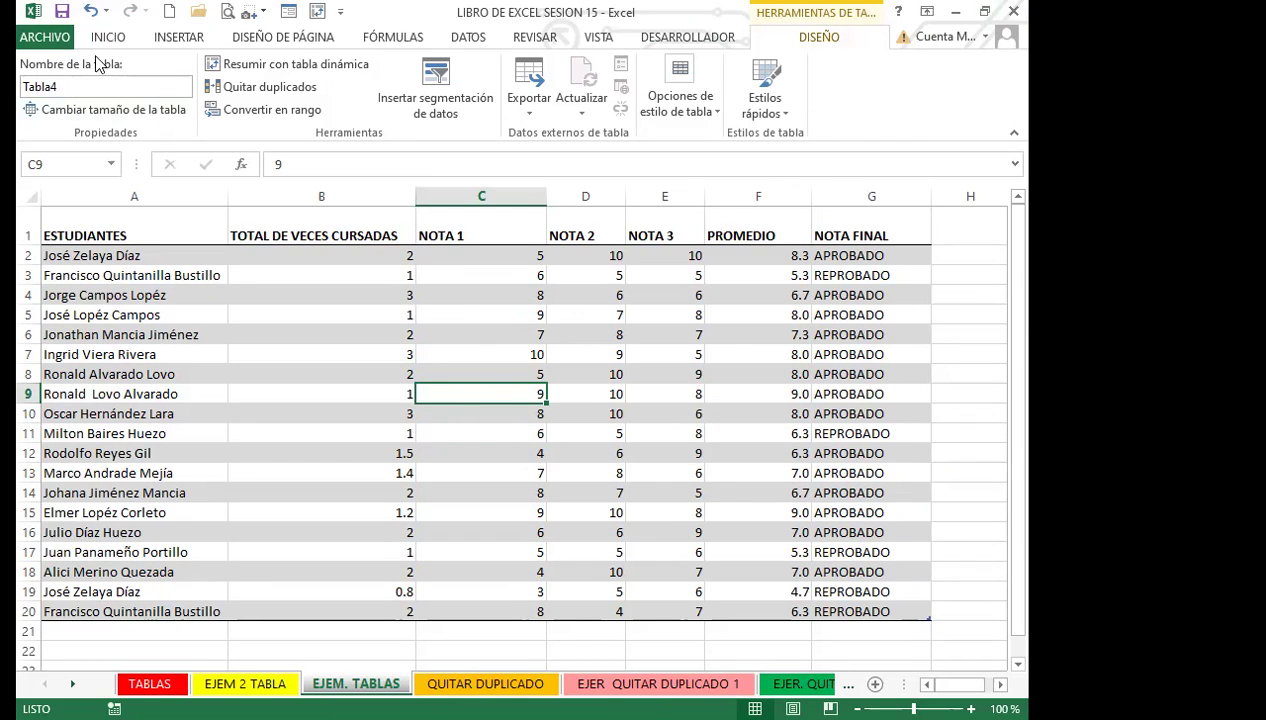
{"action": "left_click", "coordinate": [71, 84]}
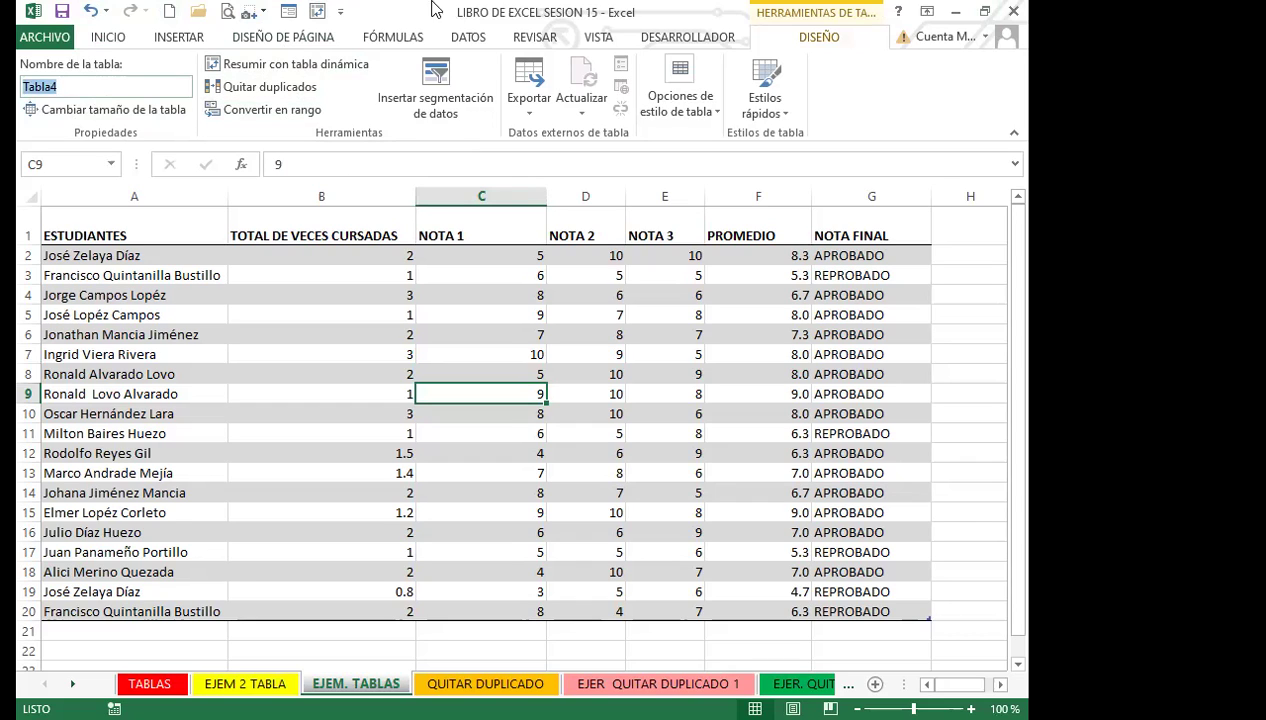
{"action": "left_click", "coordinate": [716, 114]}
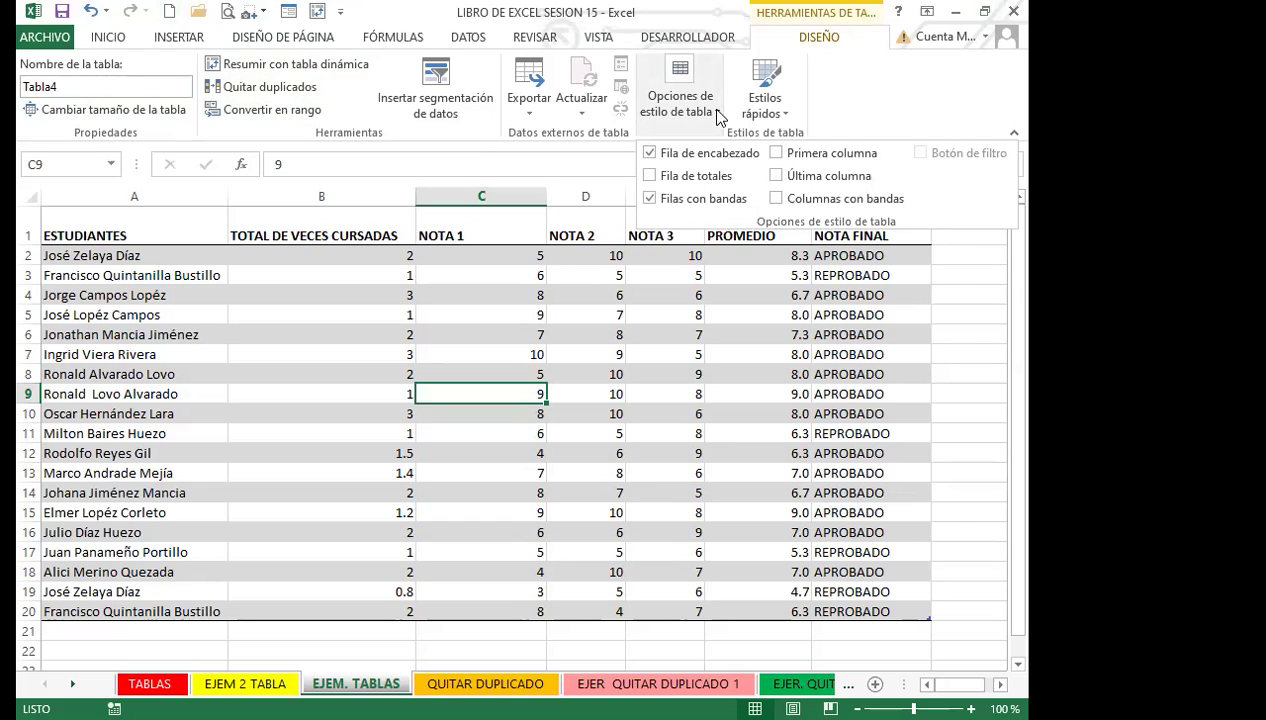
{"action": "scroll", "coordinate": [482, 486], "scroll_direction": "down", "scroll_amount": 4}
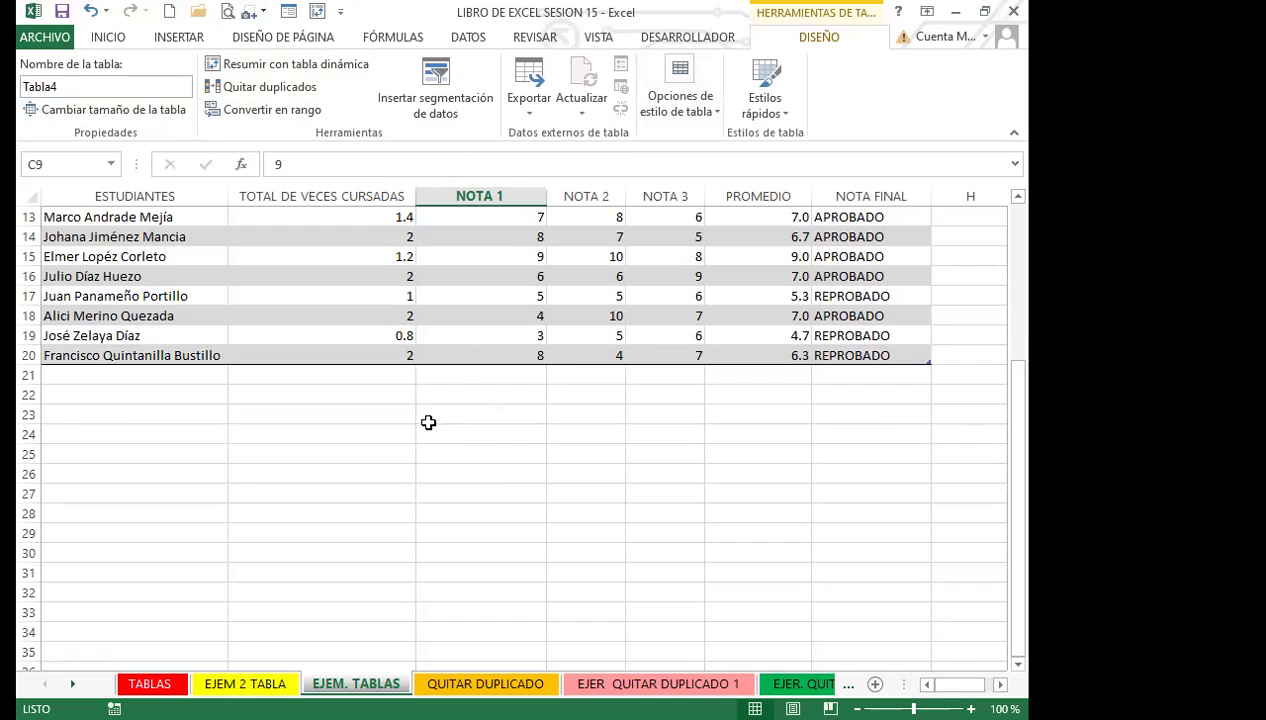
{"action": "scroll", "coordinate": [428, 422], "scroll_direction": "up", "scroll_amount": 4}
{"action": "left_click", "coordinate": [483, 376]}
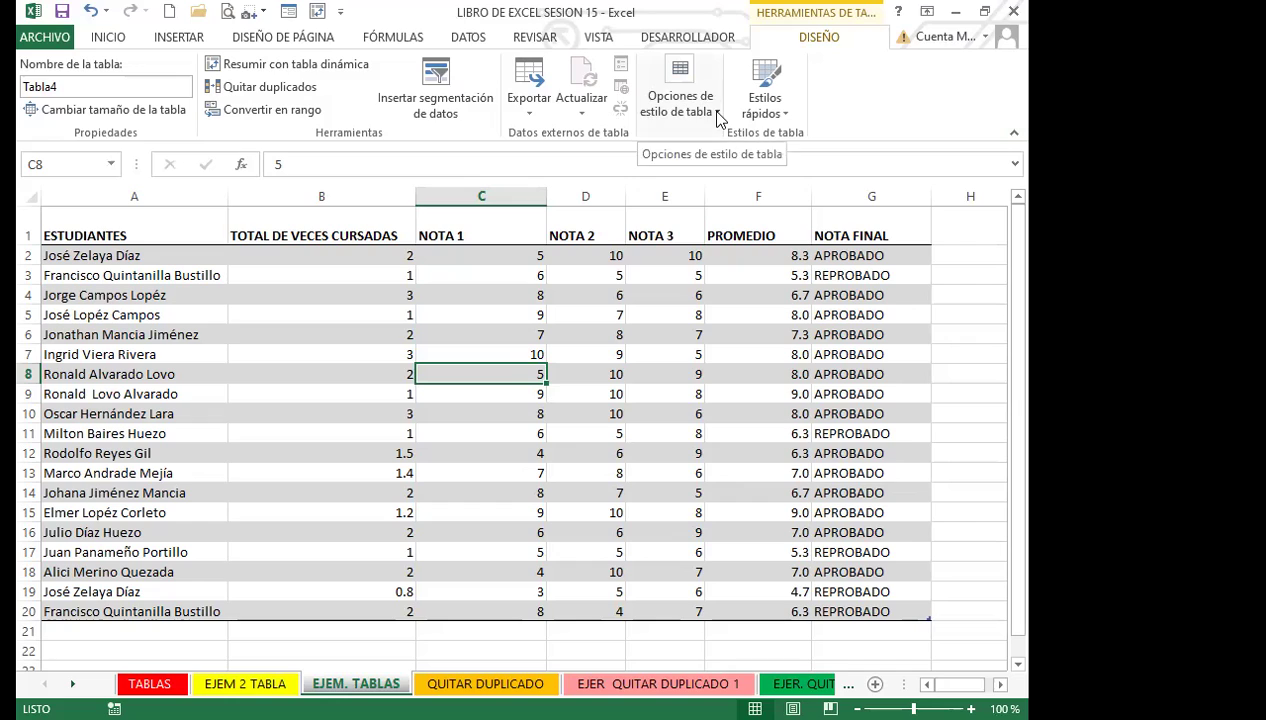
{"action": "left_click", "coordinate": [719, 118]}
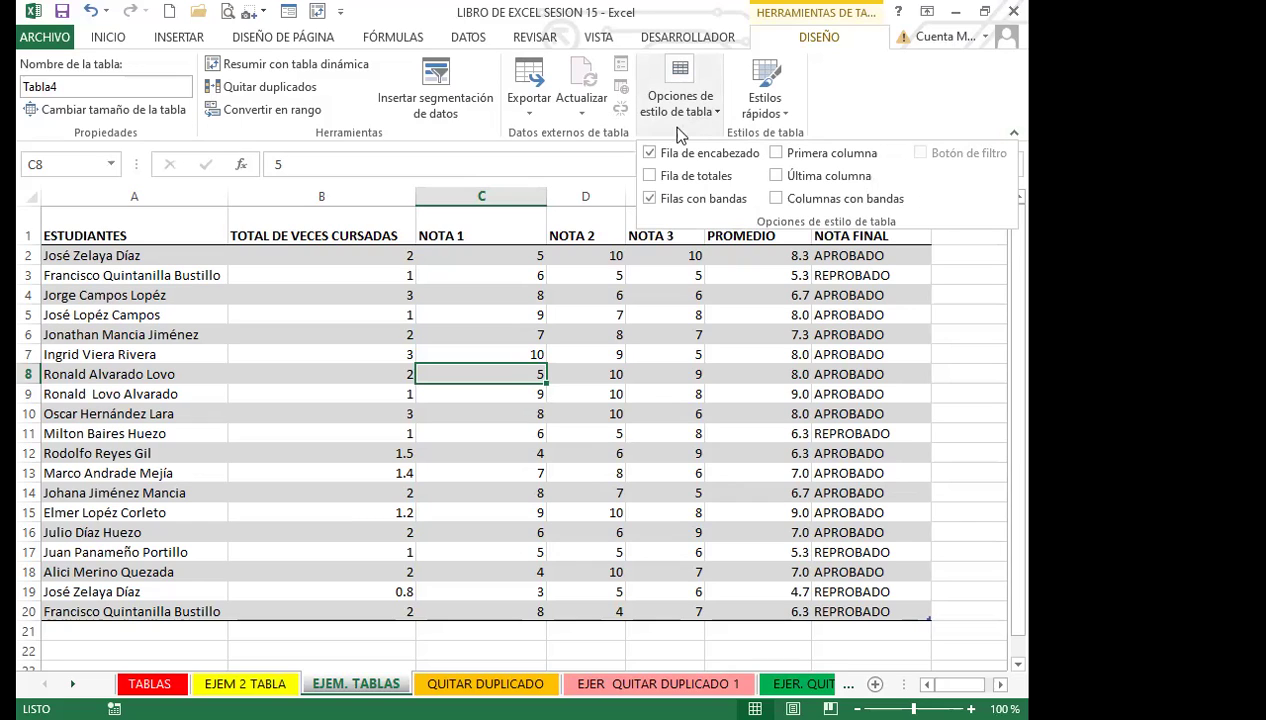
Enable Fila de totales, which adds row 21 counting 19 NOTA FINAL entries with =SUBTOTALES(103;[NOTA FINAL]).
{"action": "left_click", "coordinate": [648, 177]}
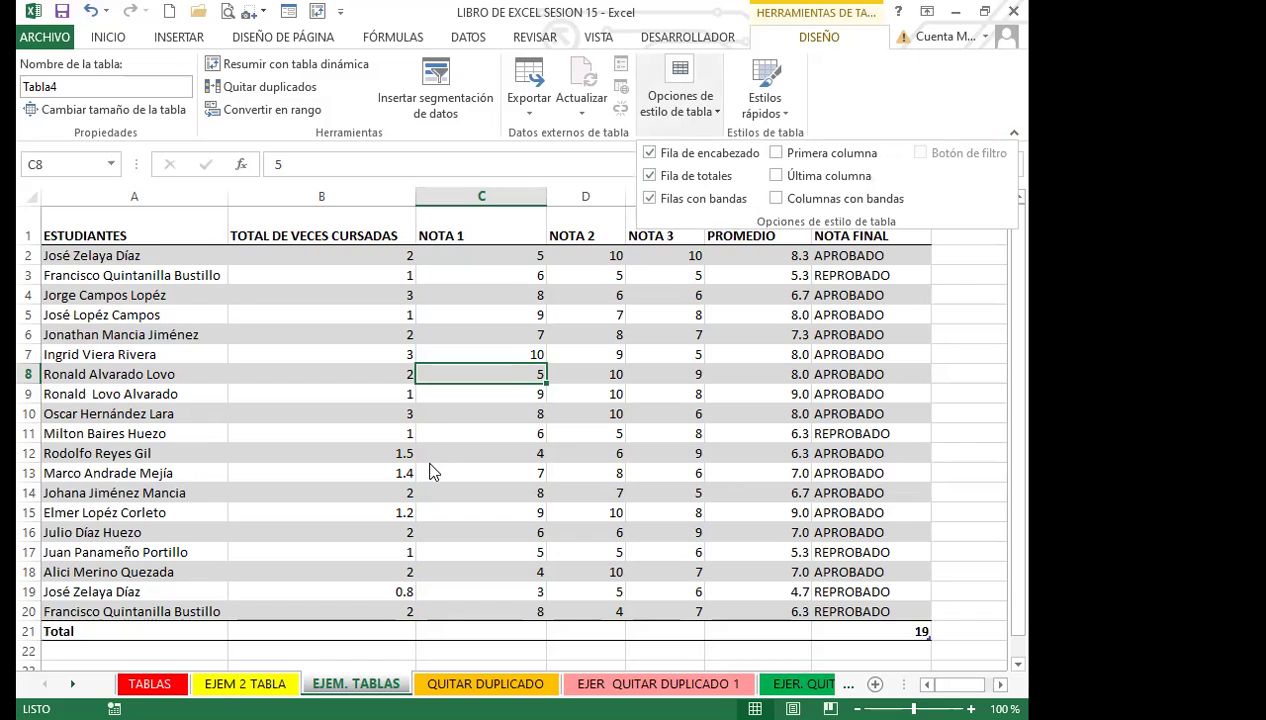
{"action": "scroll", "coordinate": [432, 472], "scroll_direction": "down", "scroll_amount": 3}
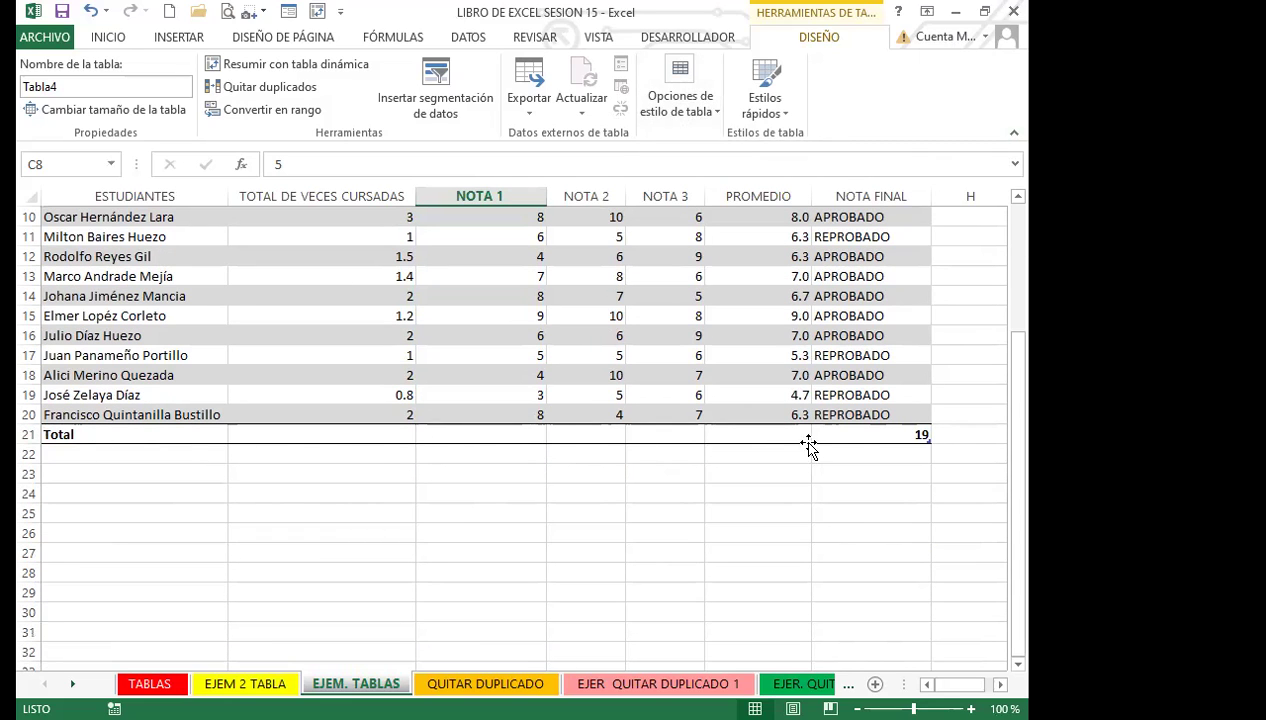
{"action": "left_click", "coordinate": [882, 436]}
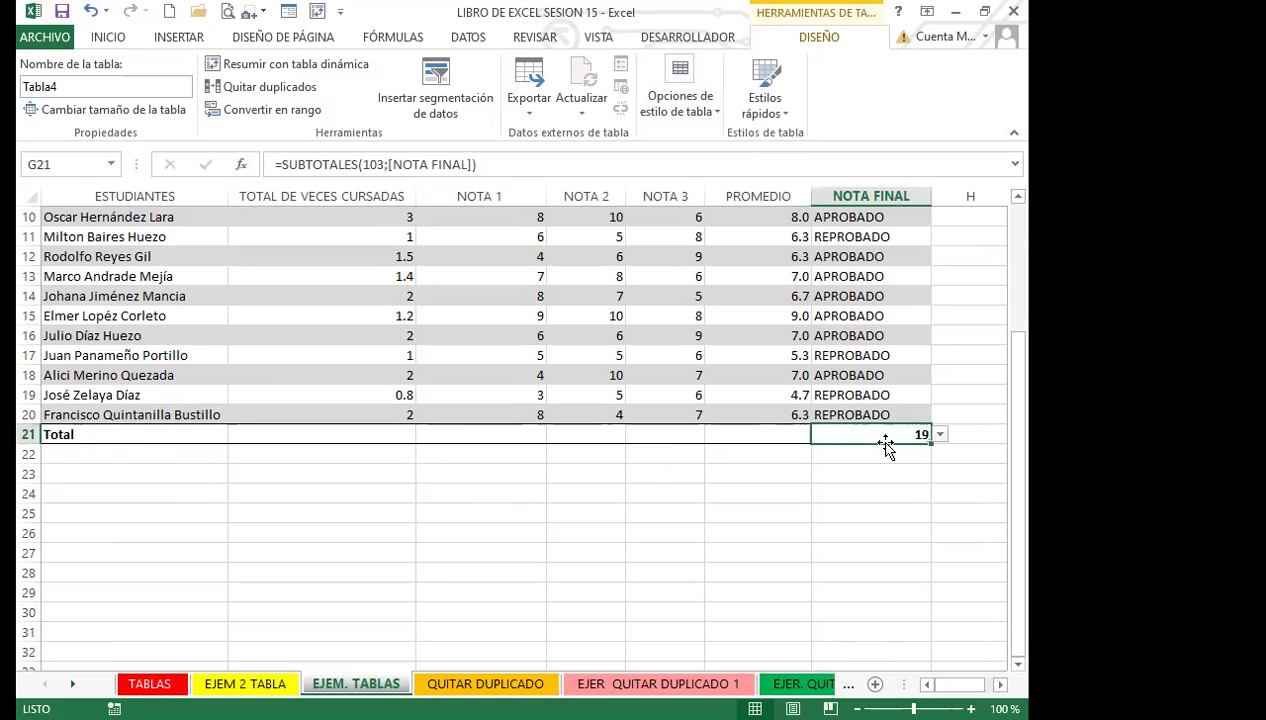
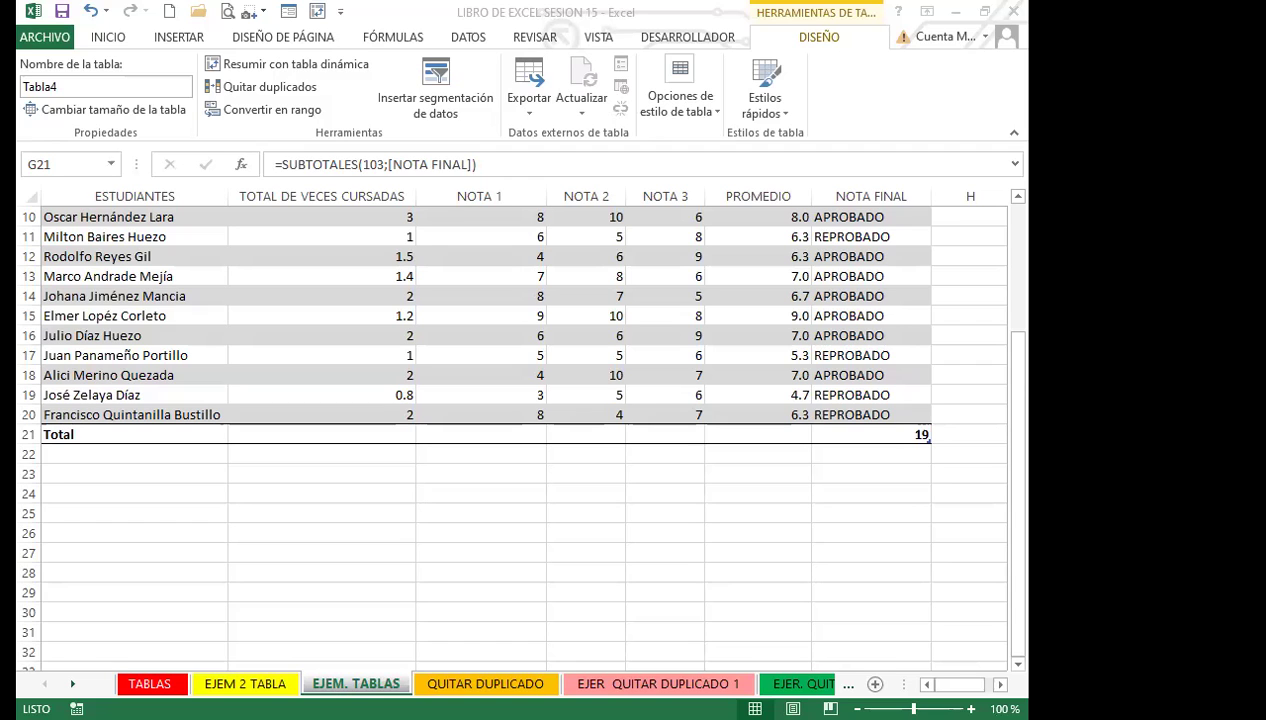
Select the NOTA FINAL total in G21 and highlight 103 in =SUBTOTALES(103;[NOTA FINAL]).
{"action": "left_click", "coordinate": [585, 530]}
{"action": "left_click", "coordinate": [871, 440]}
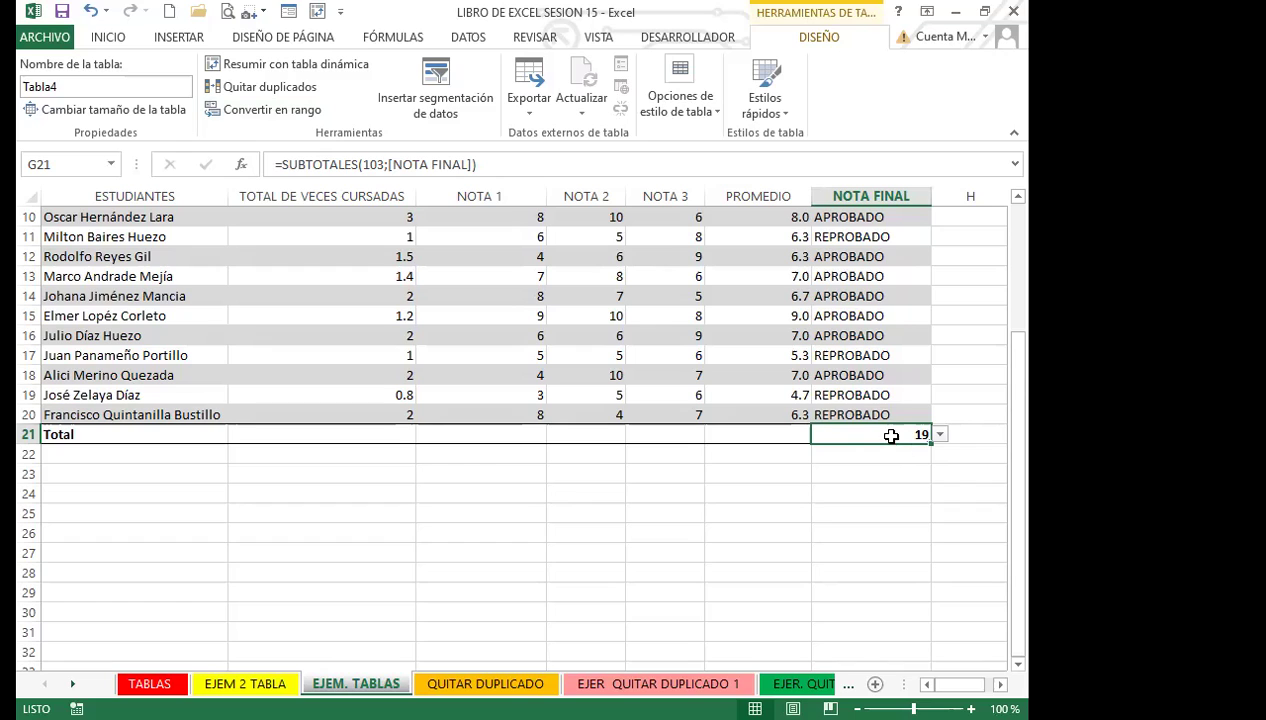
{"action": "left_click", "coordinate": [366, 164]}
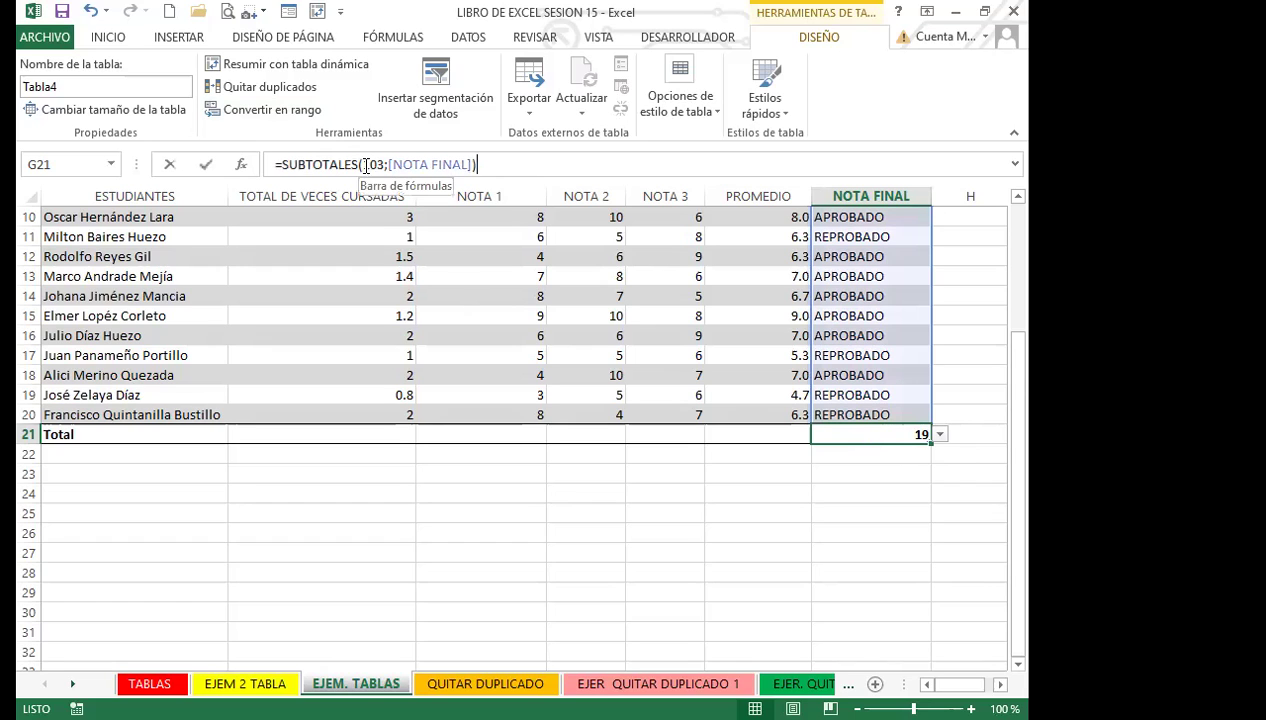
{"action": "left_click_drag", "start_coordinate": [366, 164], "coordinate": [388, 168]}
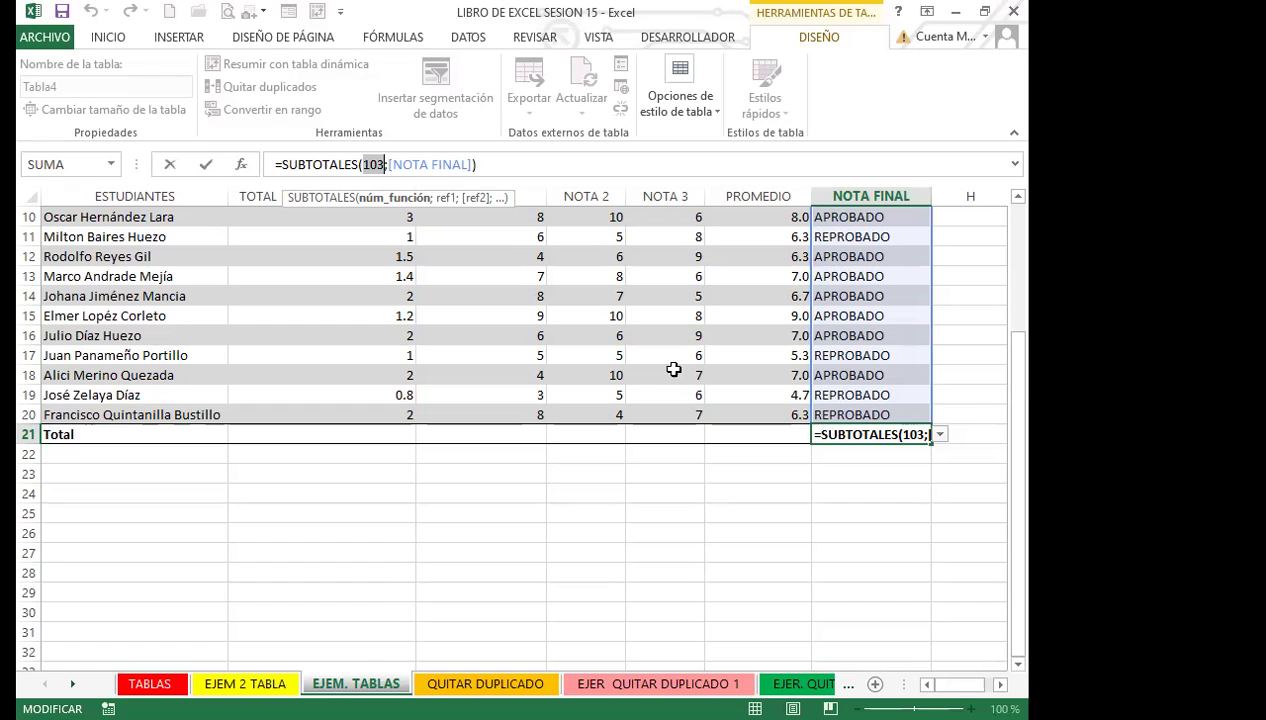
Keep the G21 count of 19 and view its Total row function list (Ninguno, Promedio, Cuenta…).
{"action": "key", "text": "Return"}
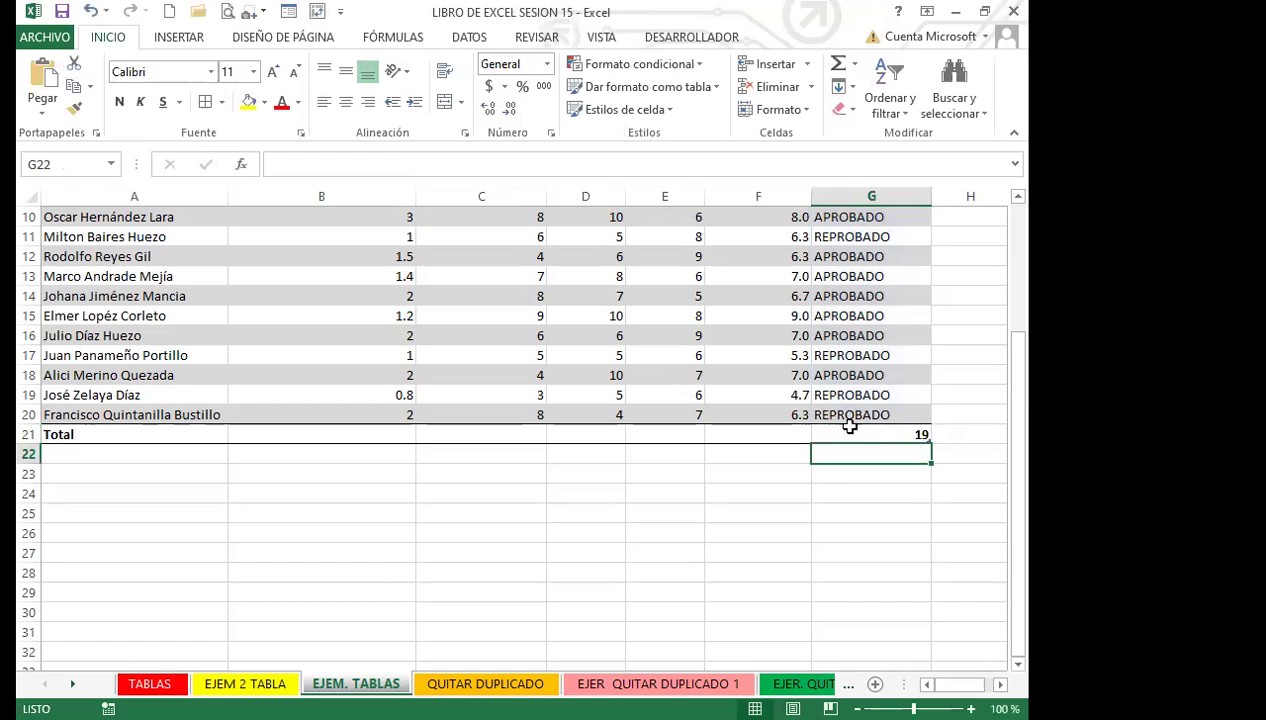
{"action": "left_click", "coordinate": [850, 430]}
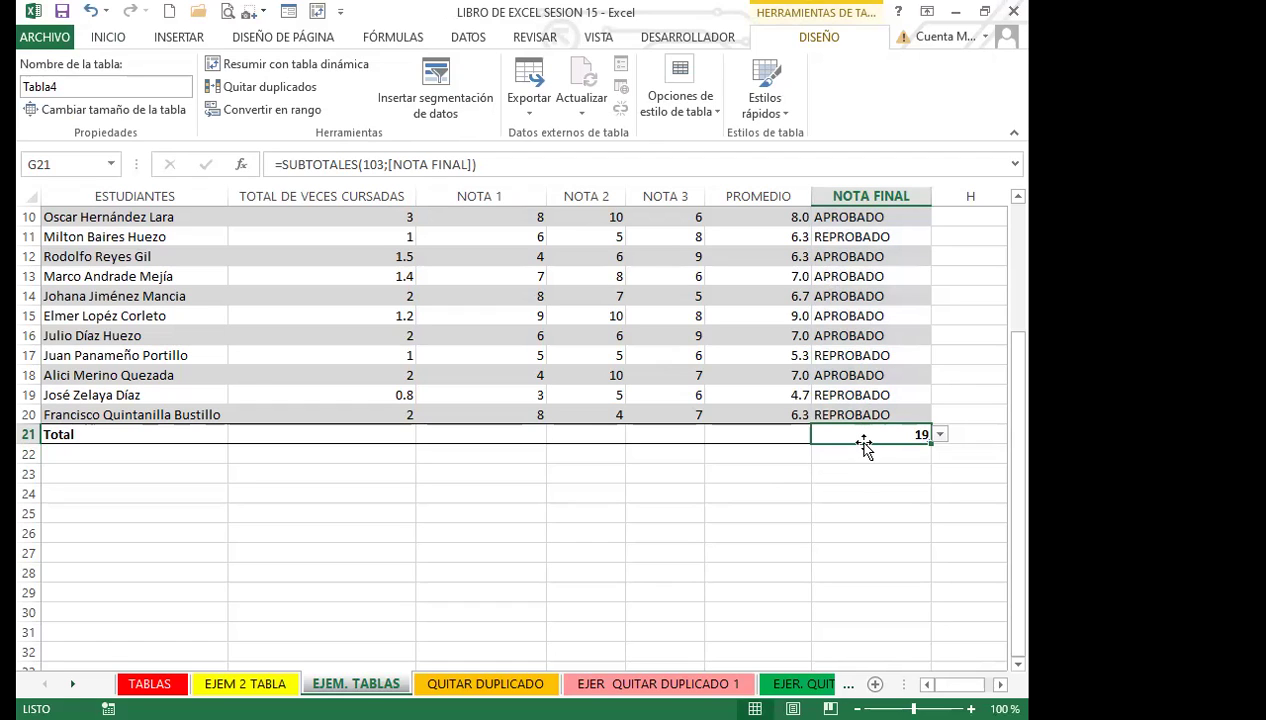
{"action": "left_click", "coordinate": [940, 434]}
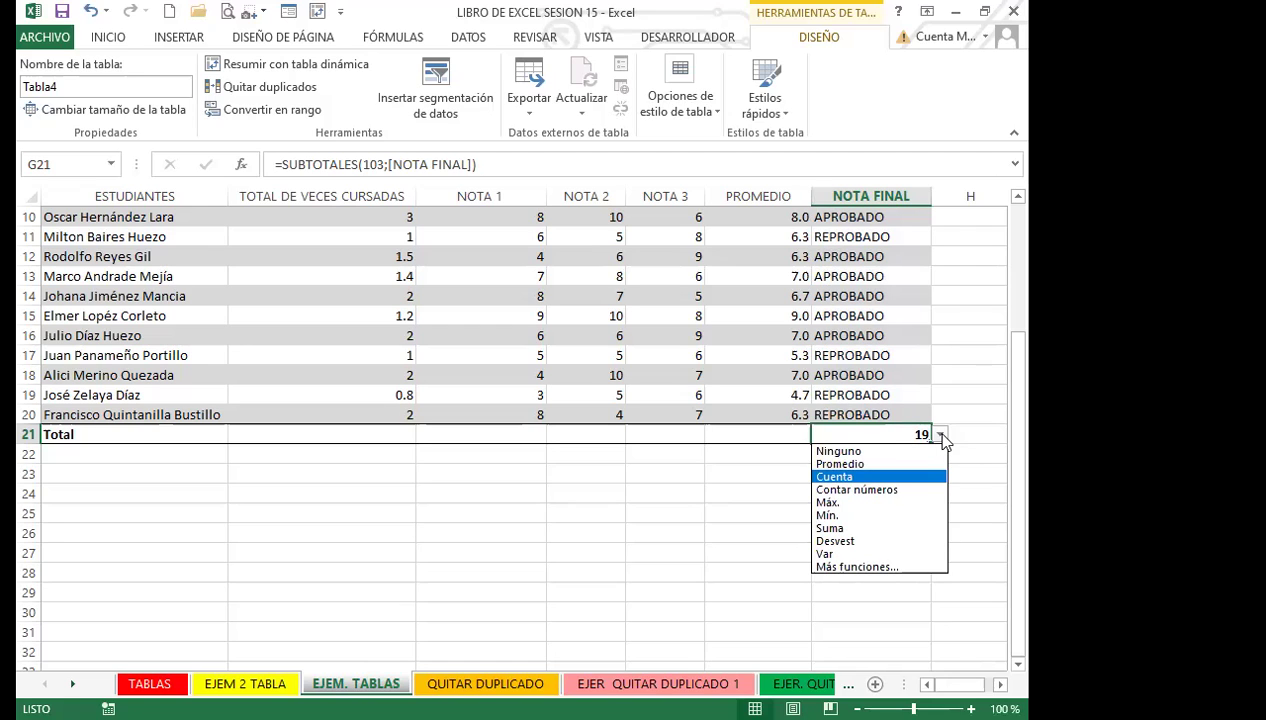
{"action": "left_click", "coordinate": [941, 435]}
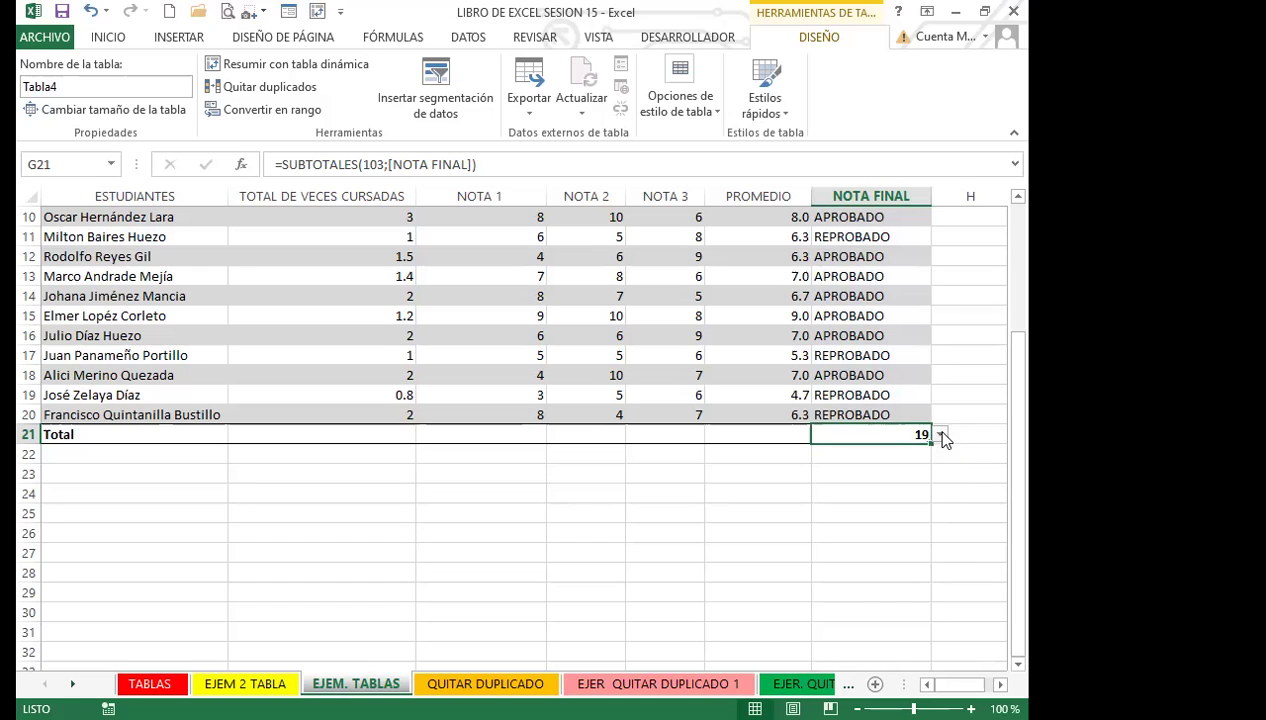
{"action": "left_click", "coordinate": [941, 435]}
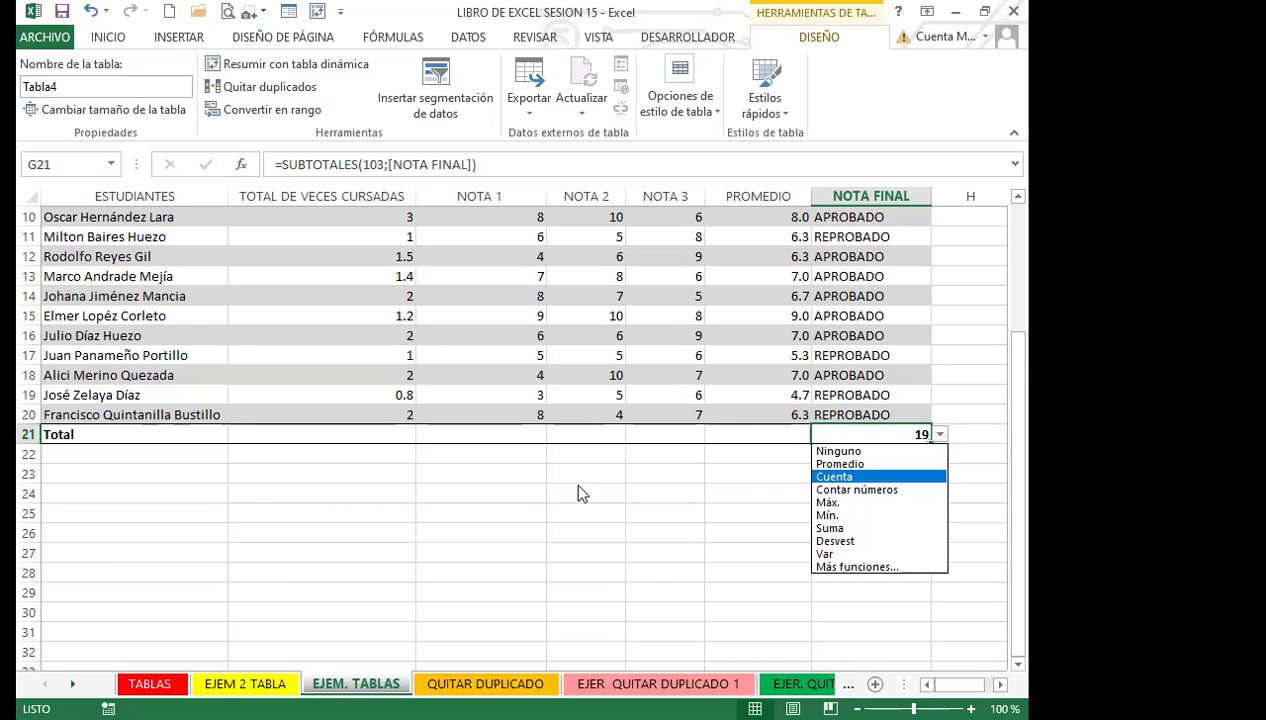
{"action": "key", "text": "Escape"}
On EJEM 2 TABLA, format A1:E12 as a table with headers in an orange Medio style.
{"action": "key", "text": "ctrl+Page_Up"}
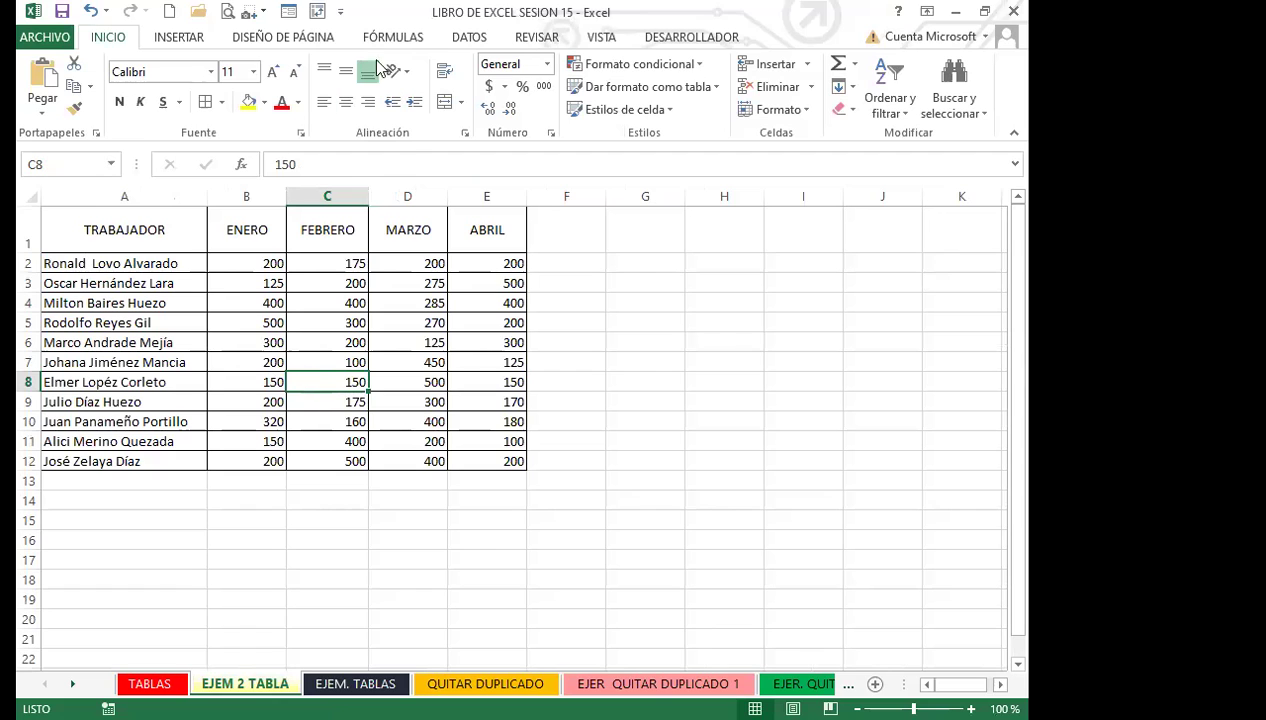
{"action": "left_click", "coordinate": [627, 90]}
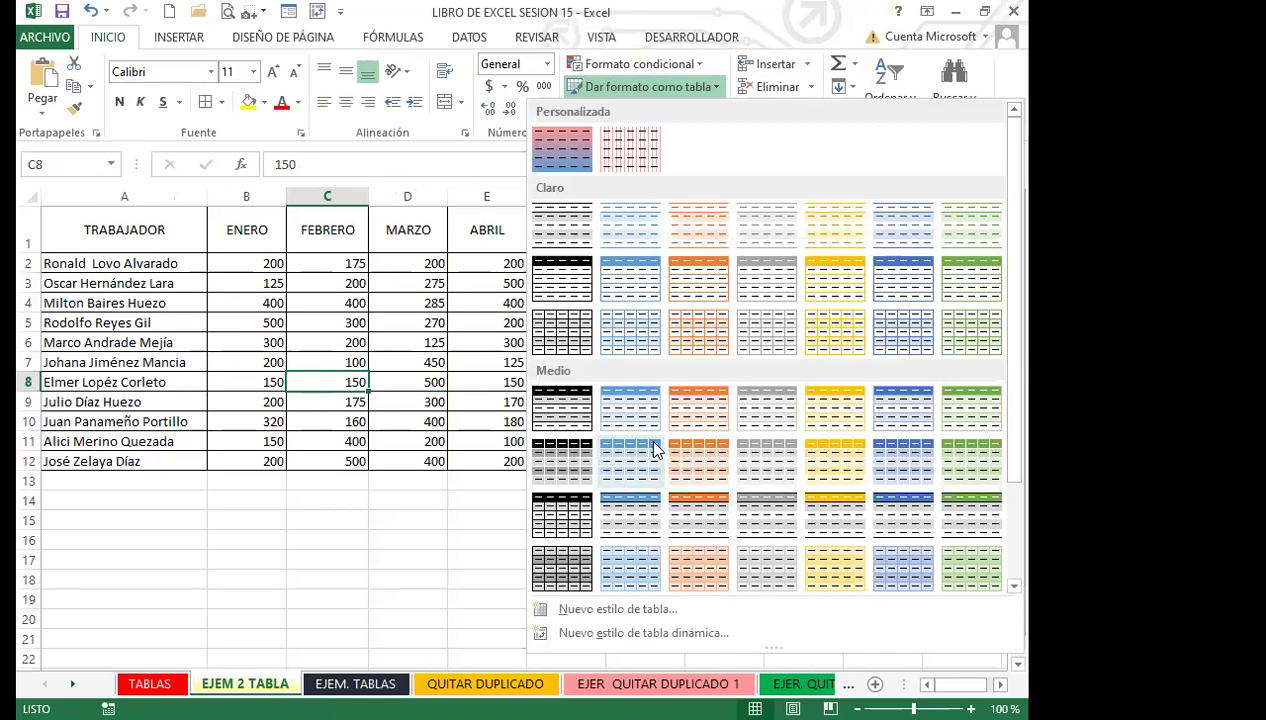
{"action": "left_click", "coordinate": [705, 412]}
{"action": "left_click", "coordinate": [655, 339]}
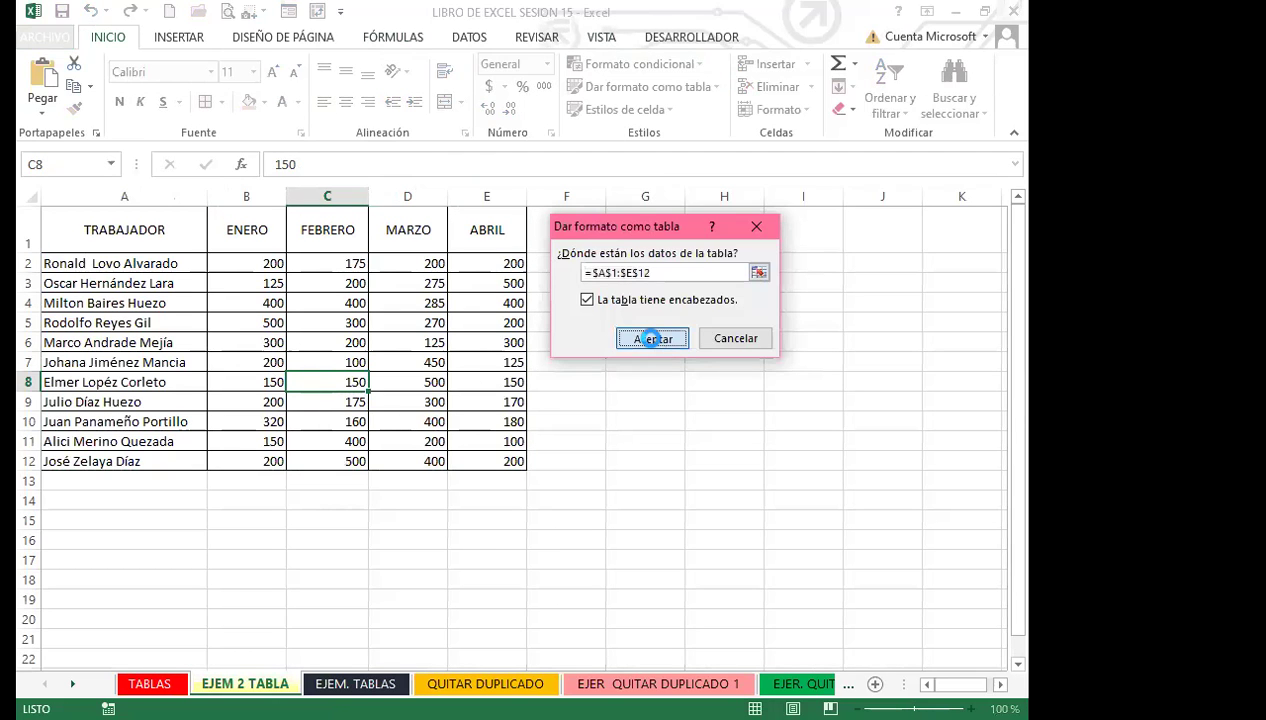
{"action": "left_click", "coordinate": [372, 415]}
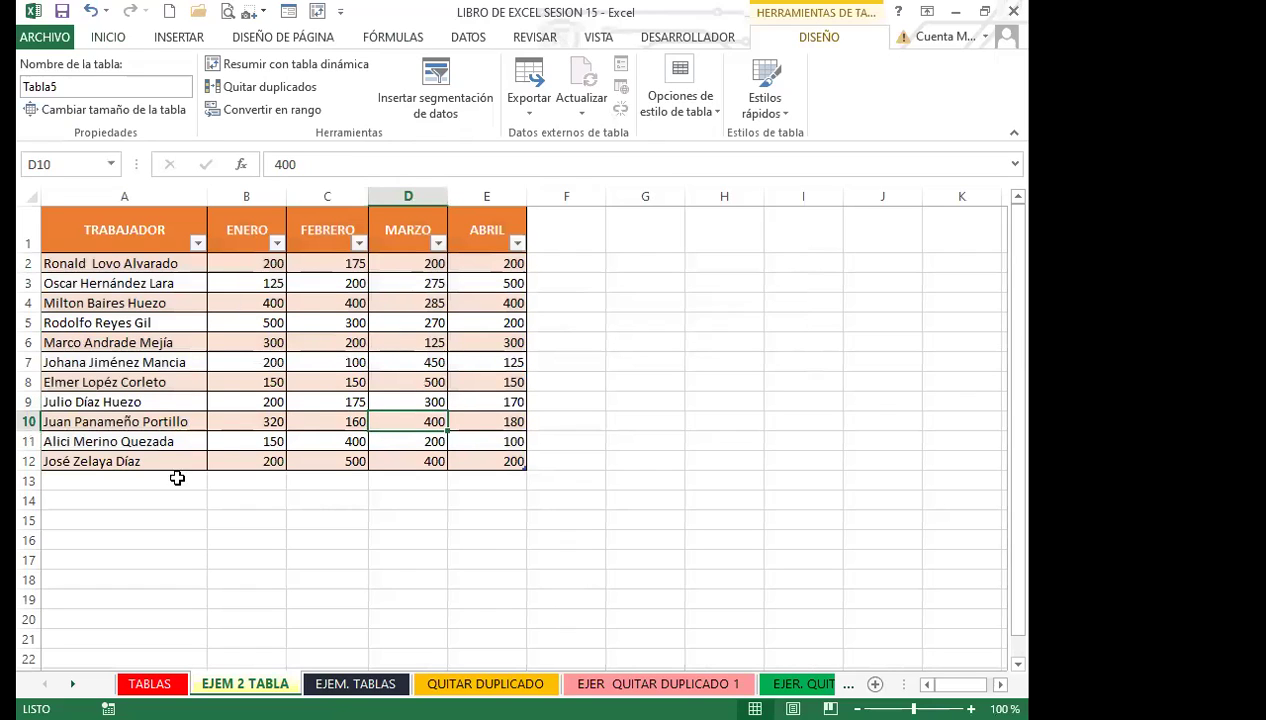
{"action": "left_click", "coordinate": [331, 419]}
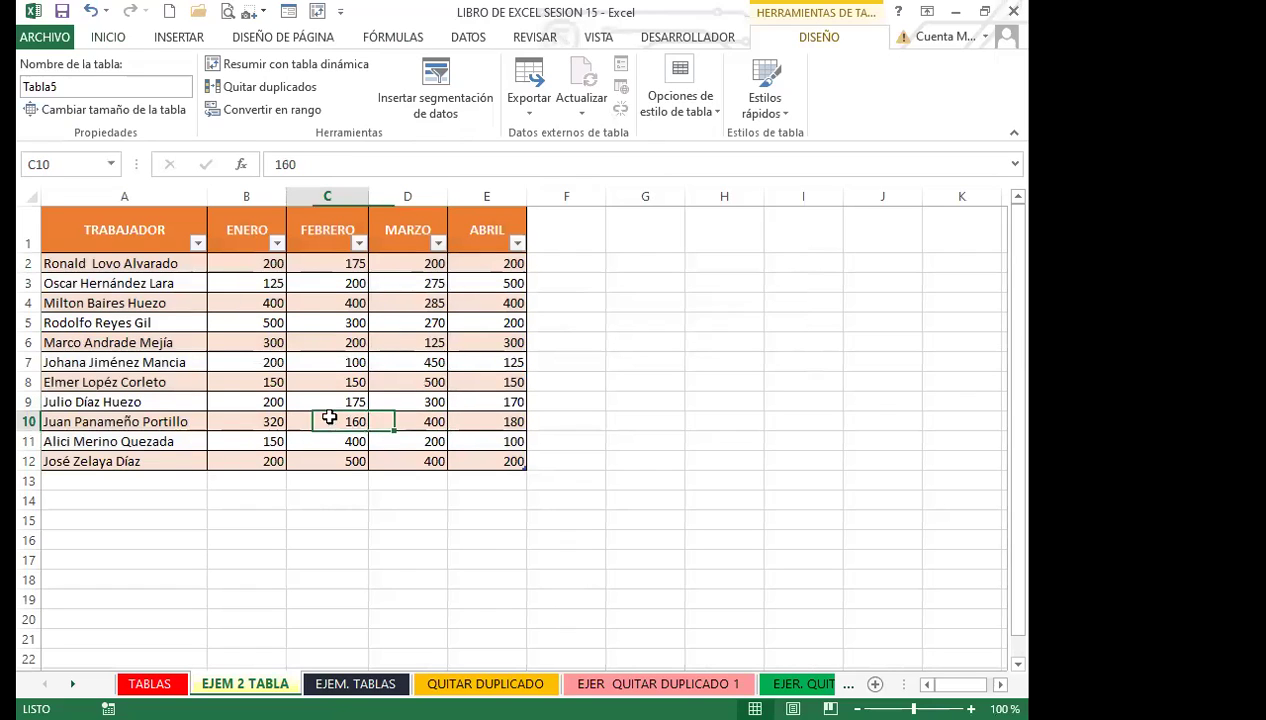
Add a total row and set the ABRIL total to Contar números, showing 11.
{"action": "left_click", "coordinate": [716, 112]}
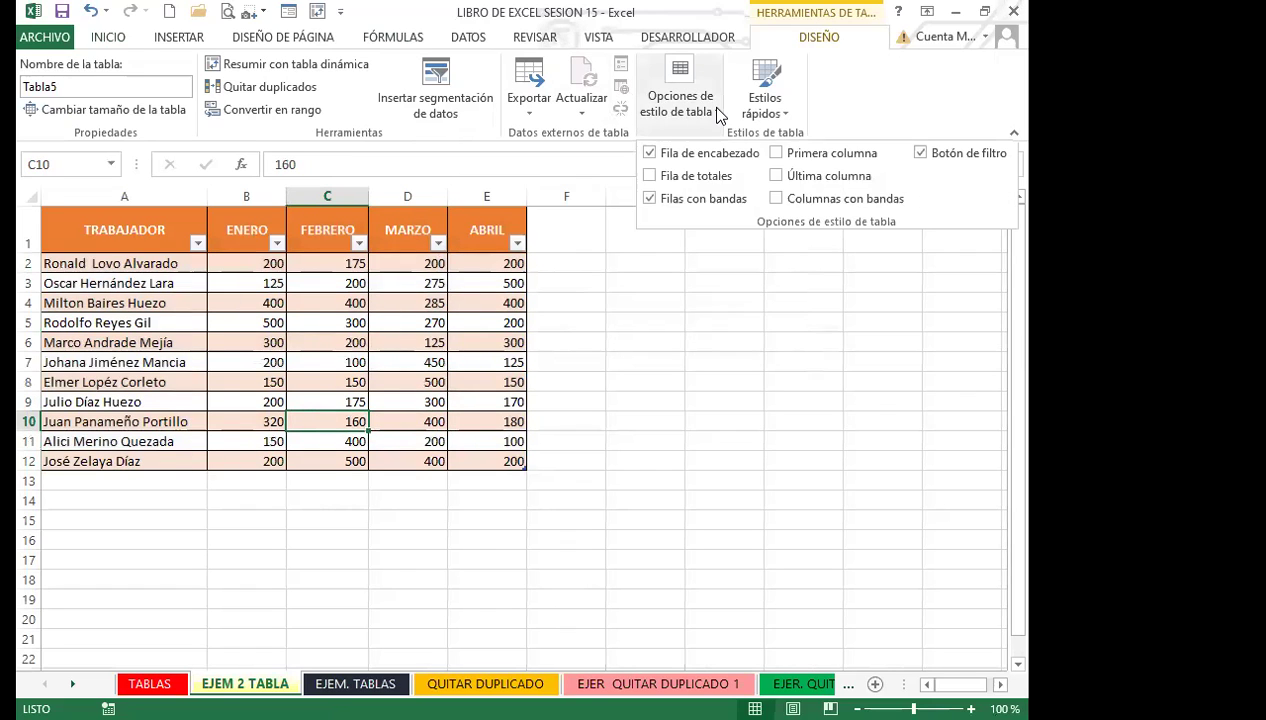
{"action": "left_click", "coordinate": [649, 177]}
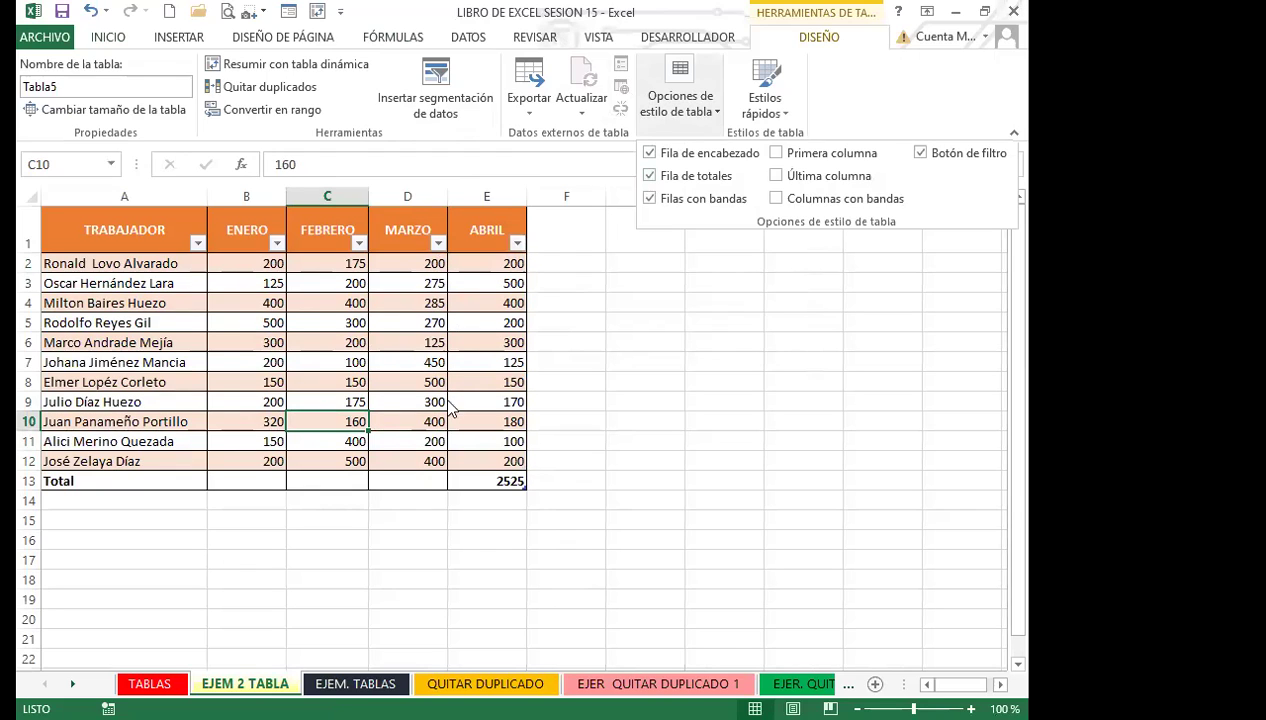
{"action": "left_click", "coordinate": [485, 480]}
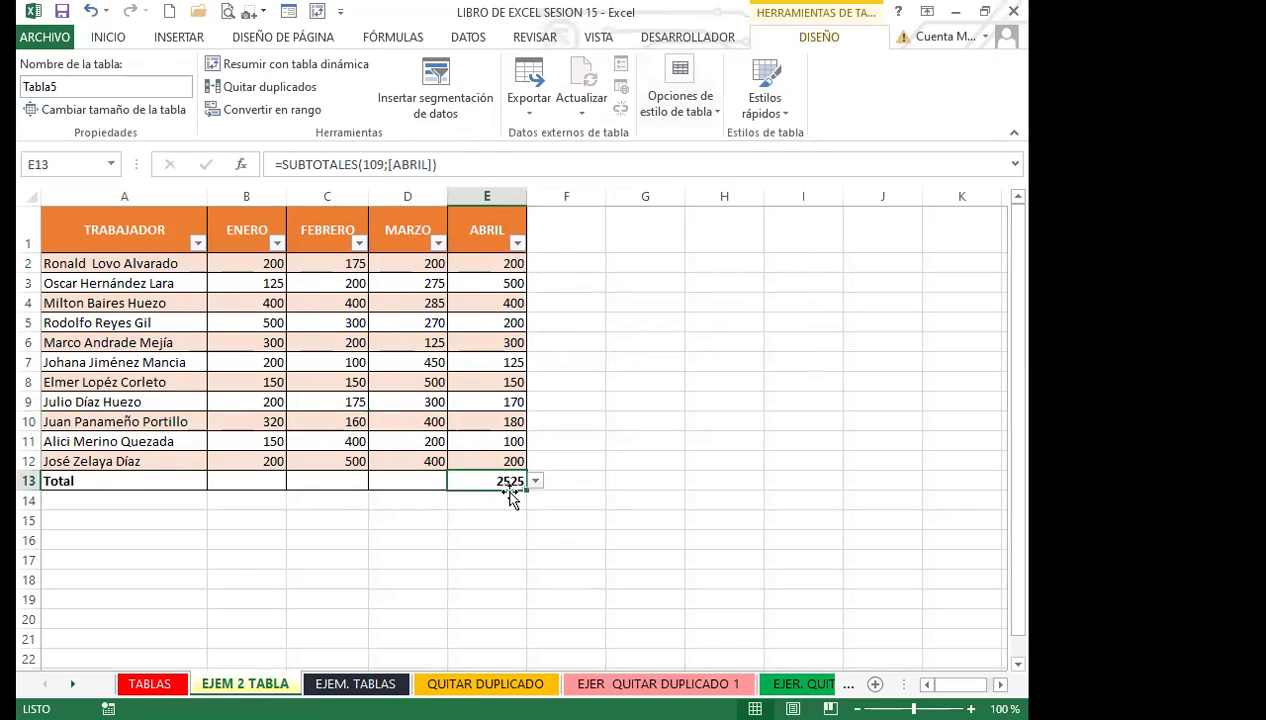
{"action": "left_click", "coordinate": [536, 481]}
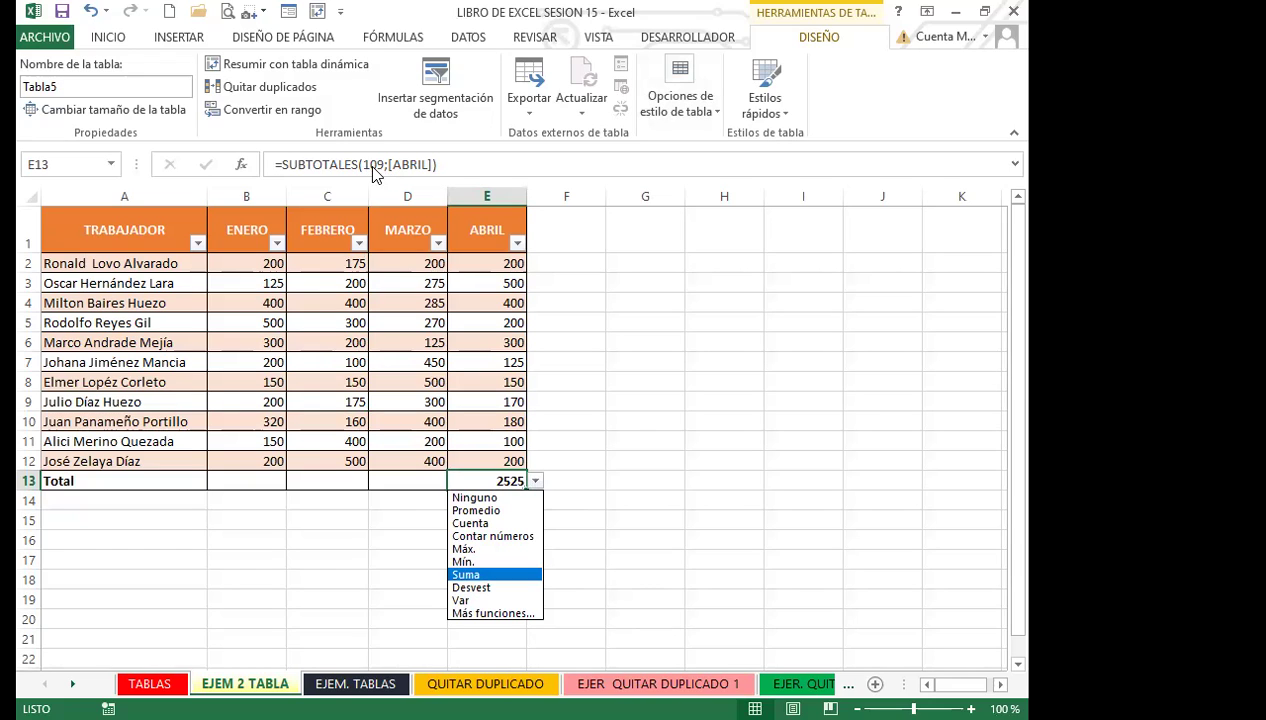
{"action": "left_click", "coordinate": [471, 511]}
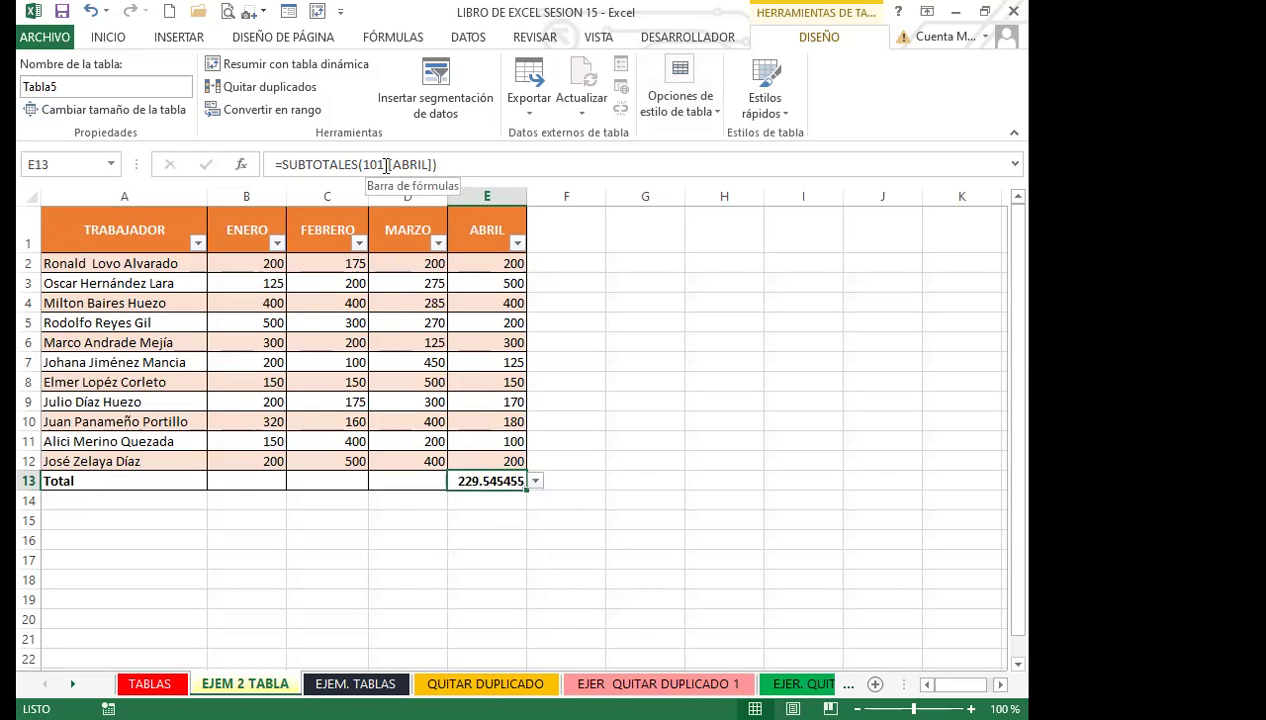
{"action": "left_click", "coordinate": [535, 481]}
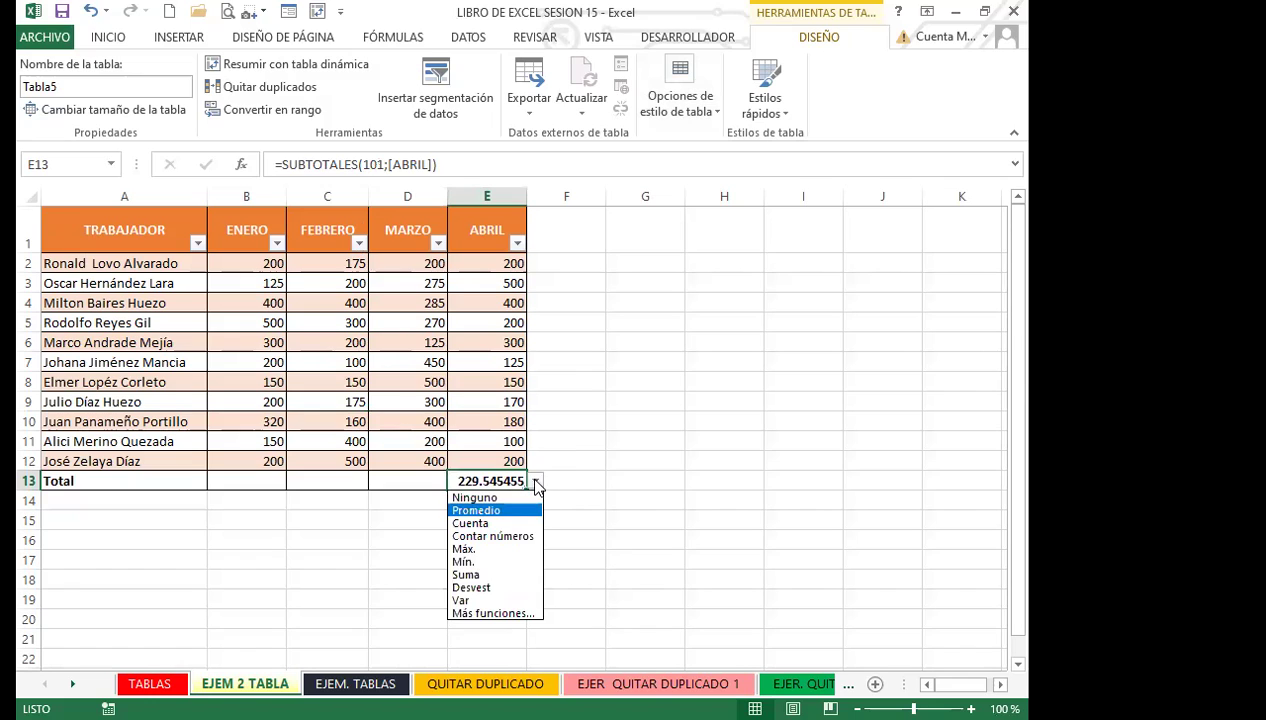
{"action": "left_click", "coordinate": [495, 536]}
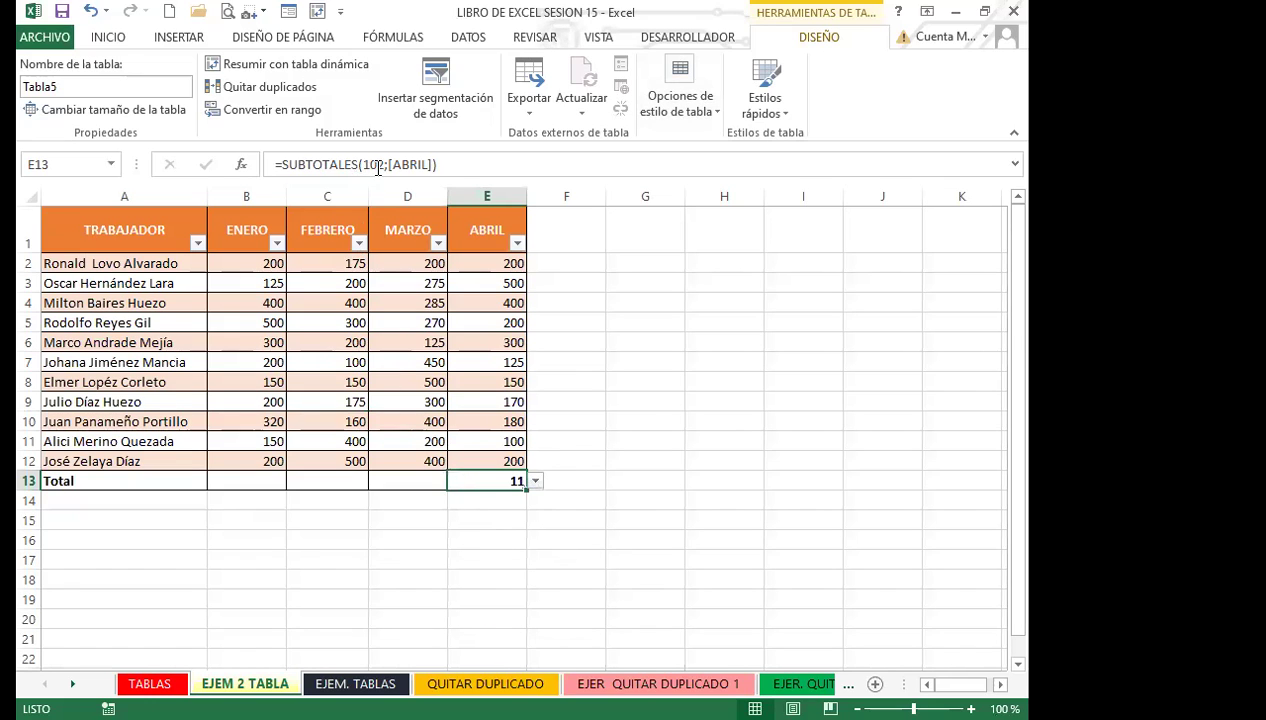
{"action": "left_click", "coordinate": [535, 481]}
{"action": "scroll", "coordinate": [533, 486], "scroll_direction": "down", "scroll_amount": 2}
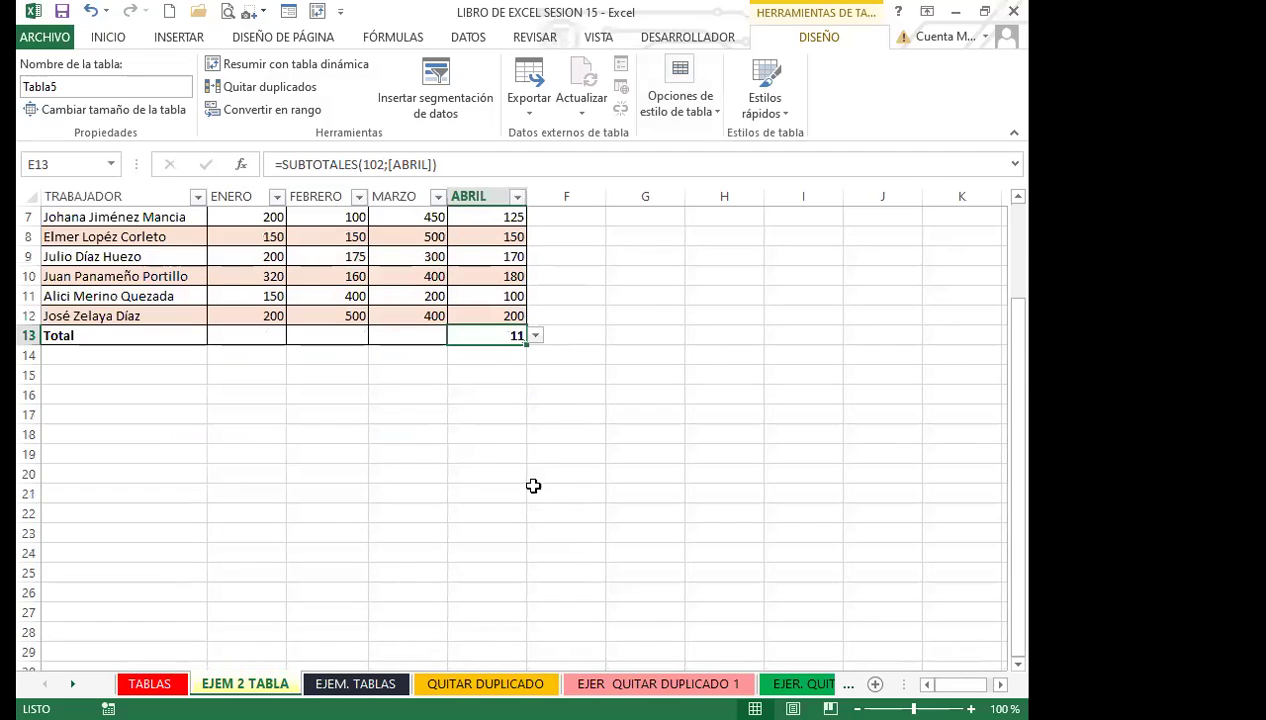
Set the ABRIL total to Suma (2525), then browse the Lógicas, Búsqueda y referencia and Texto function lists.
{"action": "left_click", "coordinate": [536, 335]}
{"action": "left_click", "coordinate": [468, 429]}
{"action": "left_click", "coordinate": [406, 42]}
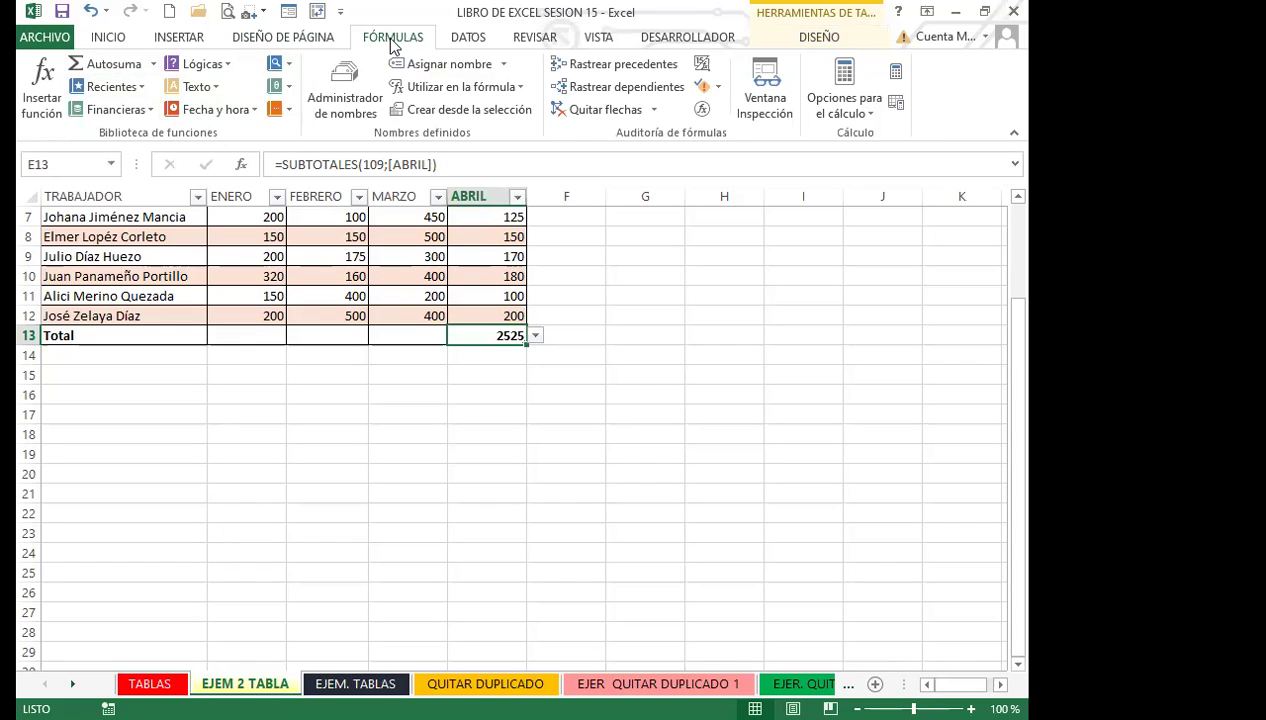
{"action": "left_click", "coordinate": [229, 65]}
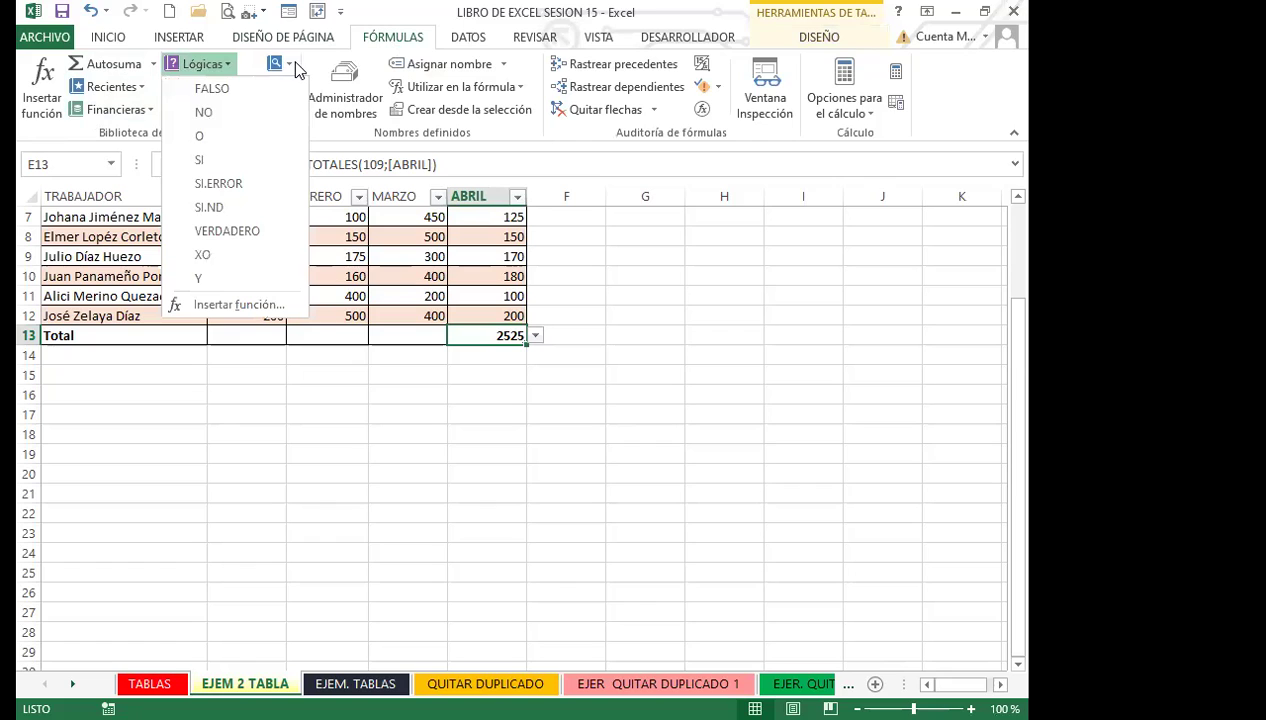
{"action": "left_click", "coordinate": [288, 64]}
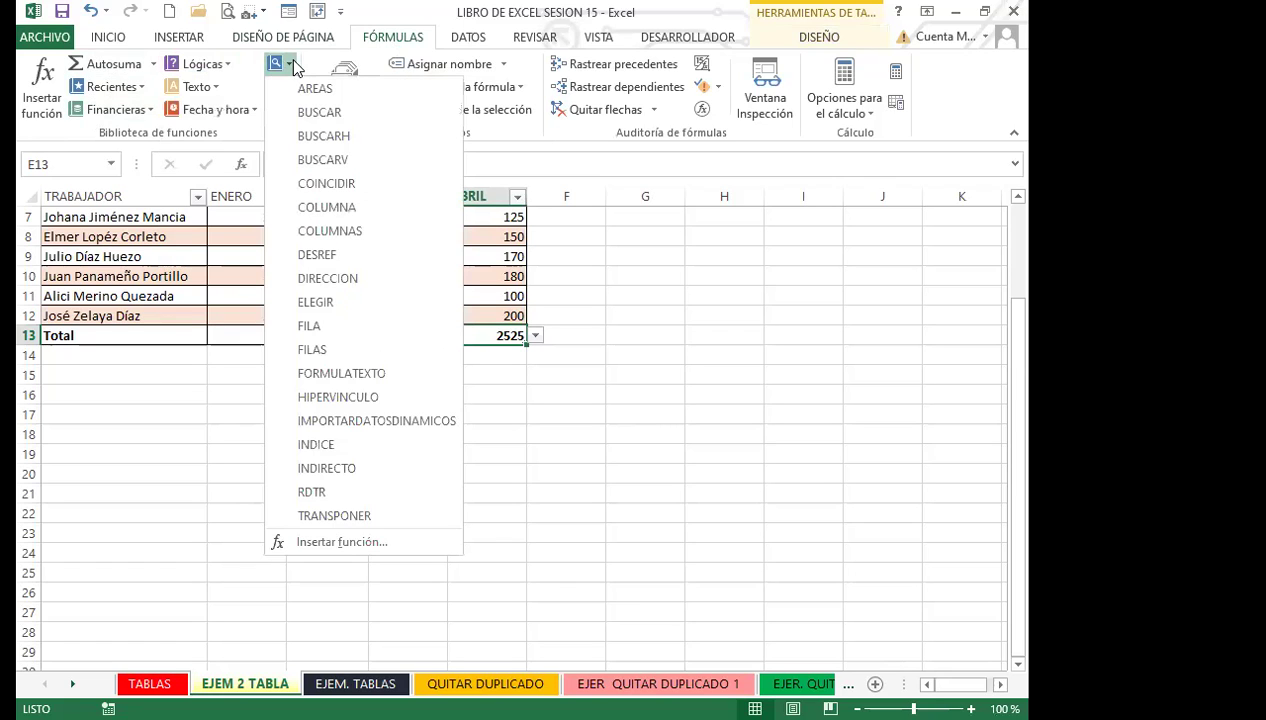
{"action": "left_click", "coordinate": [206, 87]}
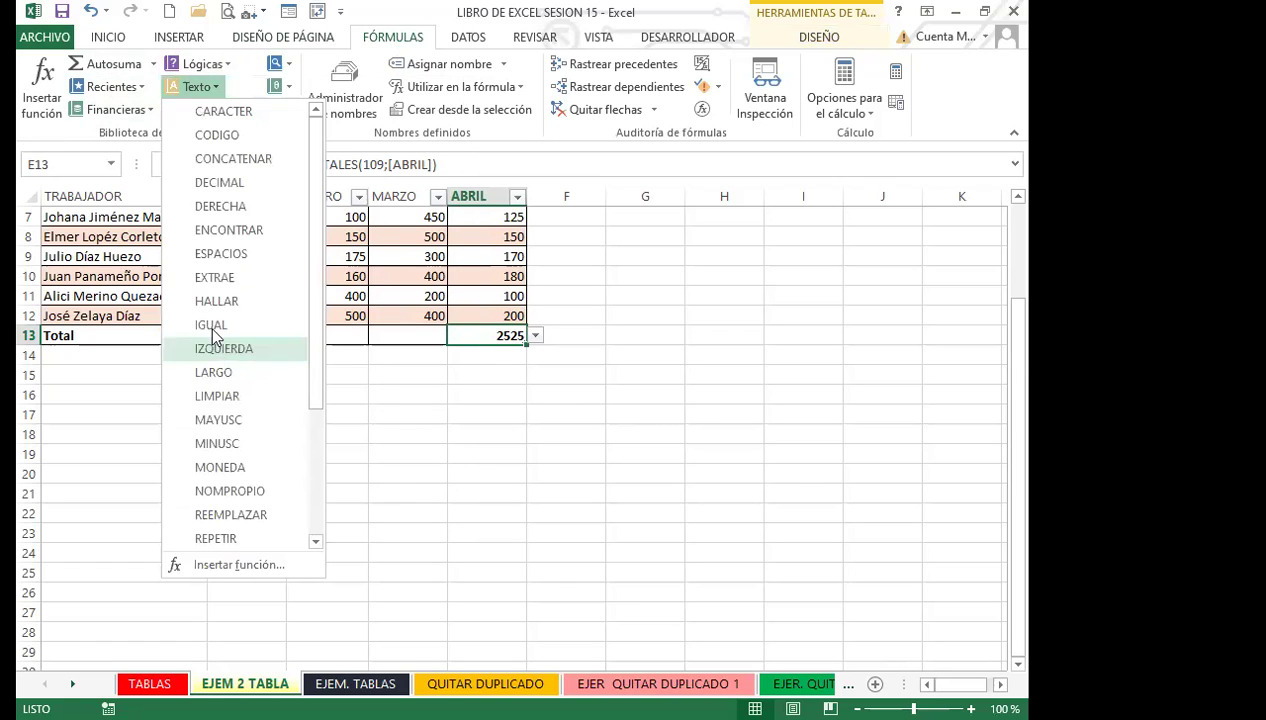
{"action": "left_click", "coordinate": [492, 331]}
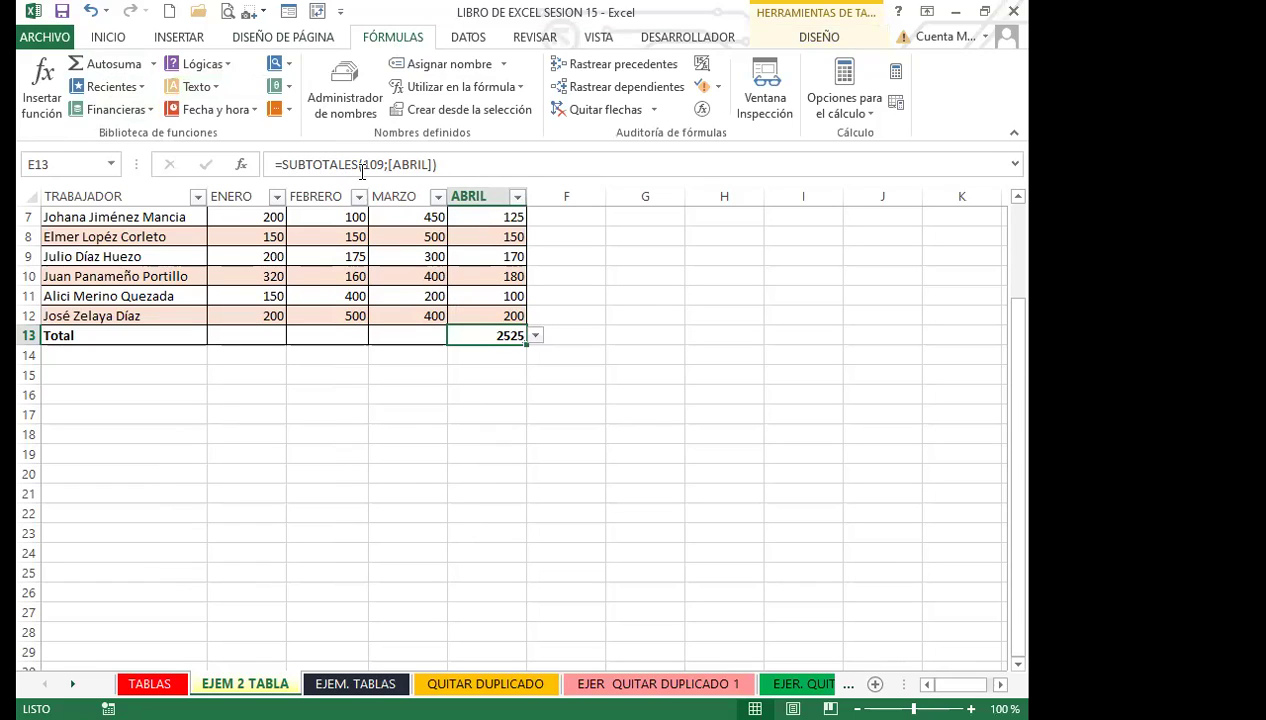
Try Promedio and Mín. for the ABRIL total, ending on Contar números.
{"action": "left_click", "coordinate": [536, 335]}
{"action": "key", "text": "Escape"}
{"action": "left_click", "coordinate": [536, 335]}
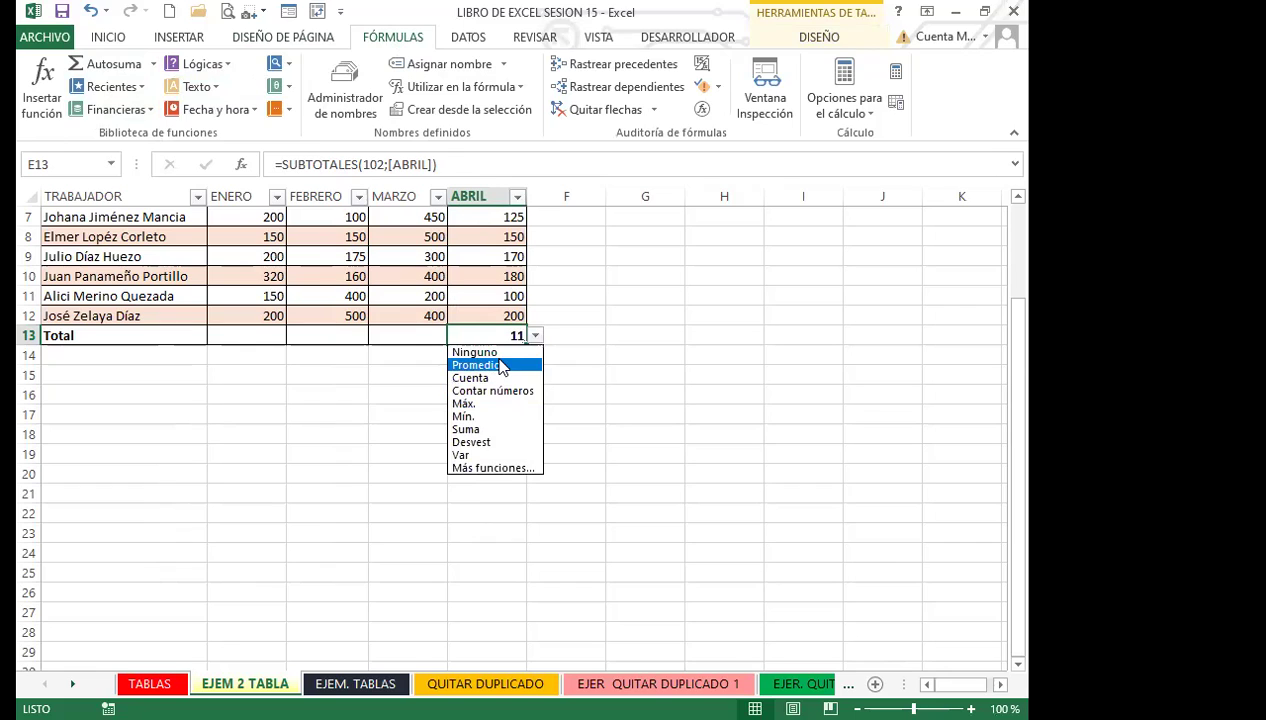
{"action": "left_click", "coordinate": [500, 365]}
{"action": "left_click", "coordinate": [536, 335]}
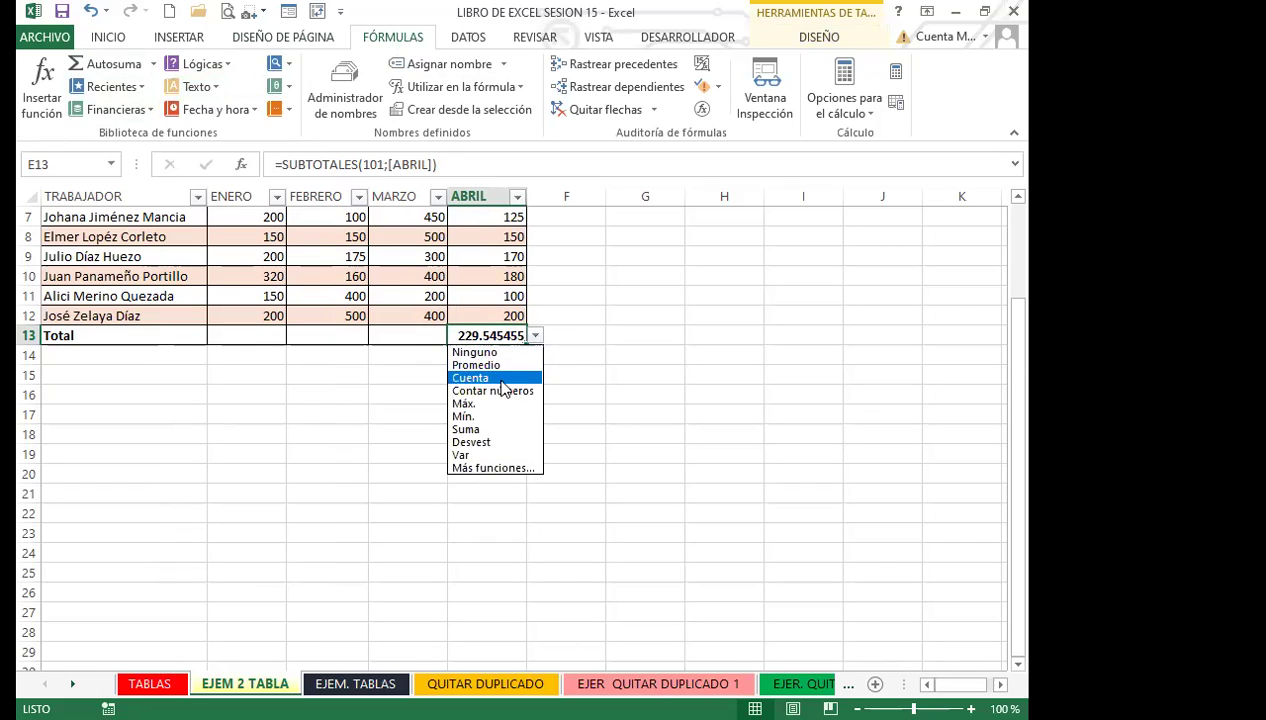
{"action": "left_click", "coordinate": [468, 416]}
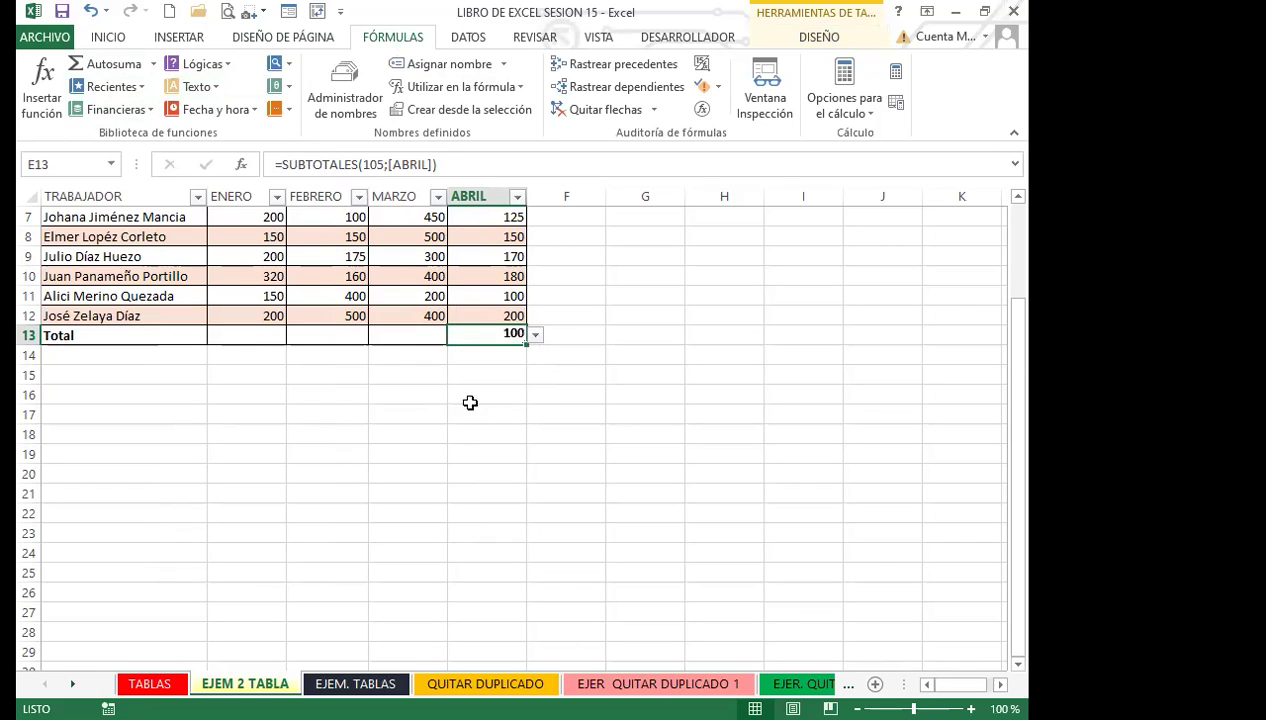
{"action": "left_click", "coordinate": [536, 335]}
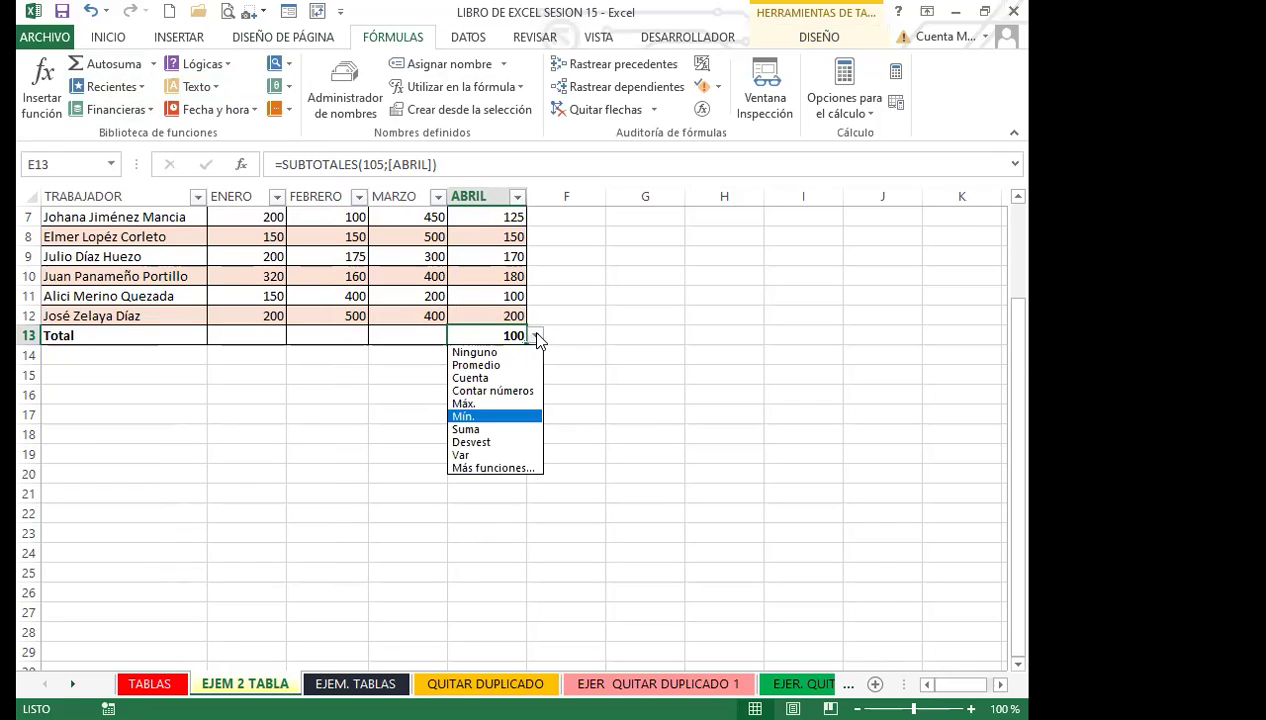
{"action": "left_click", "coordinate": [490, 396]}
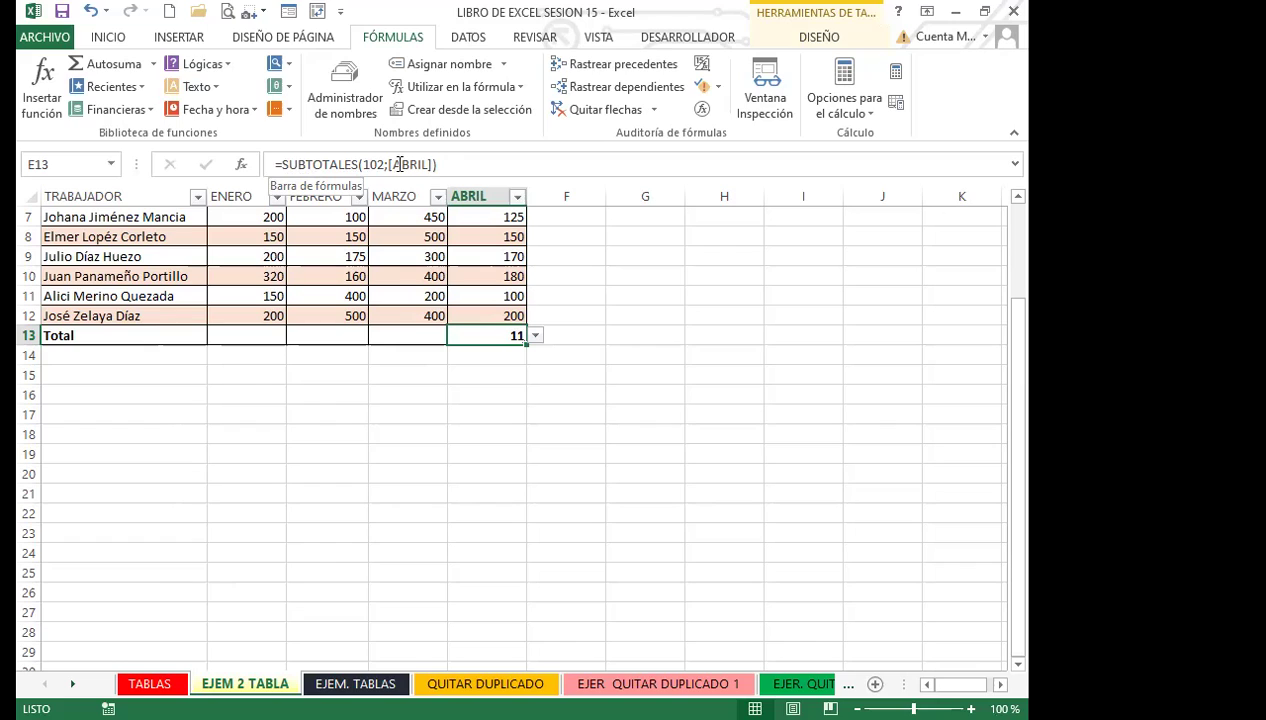
Try Máx. for the ABRIL total, then settle on Suma showing 2525.
{"action": "left_click", "coordinate": [387, 315]}
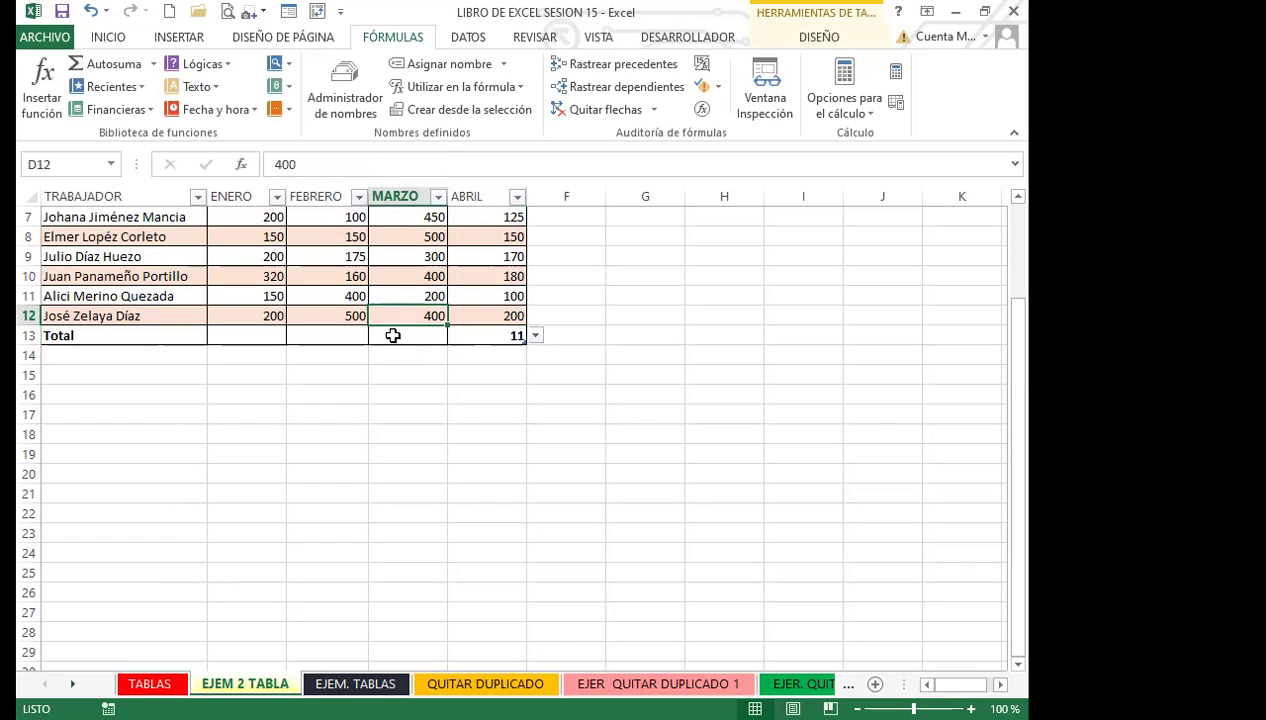
{"action": "left_click", "coordinate": [532, 338]}
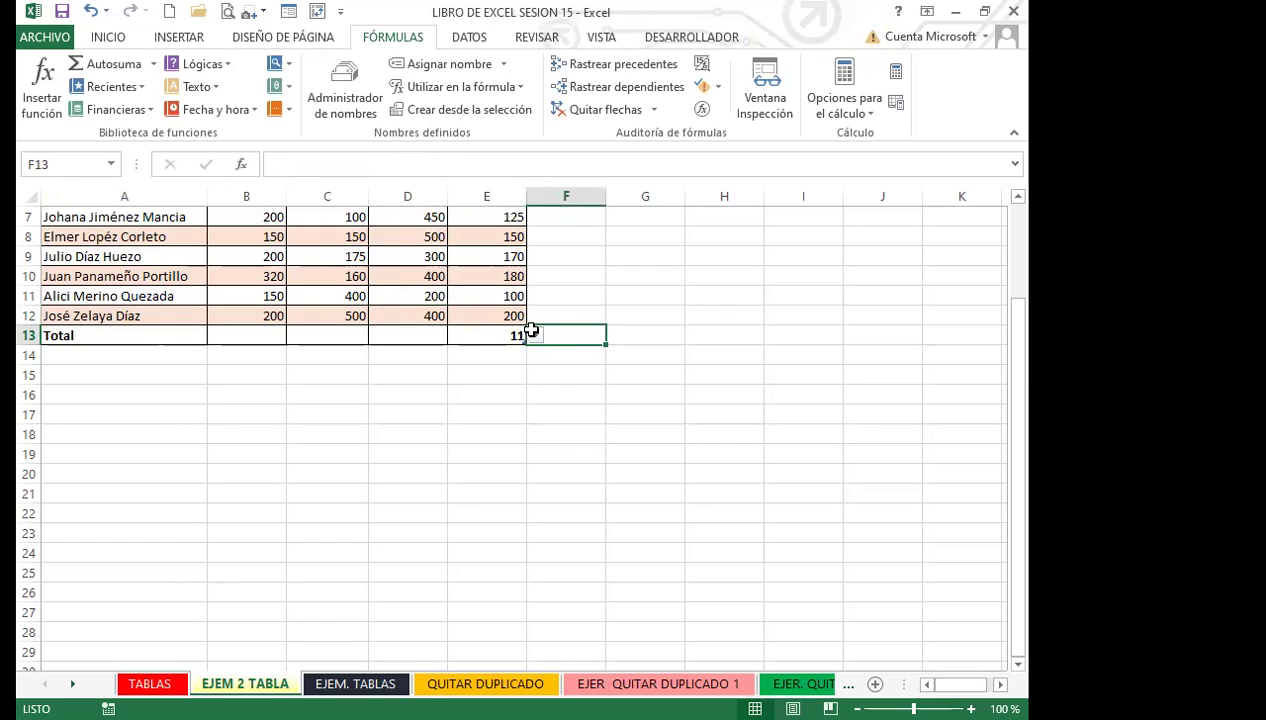
{"action": "left_click", "coordinate": [494, 336]}
{"action": "left_click", "coordinate": [536, 336]}
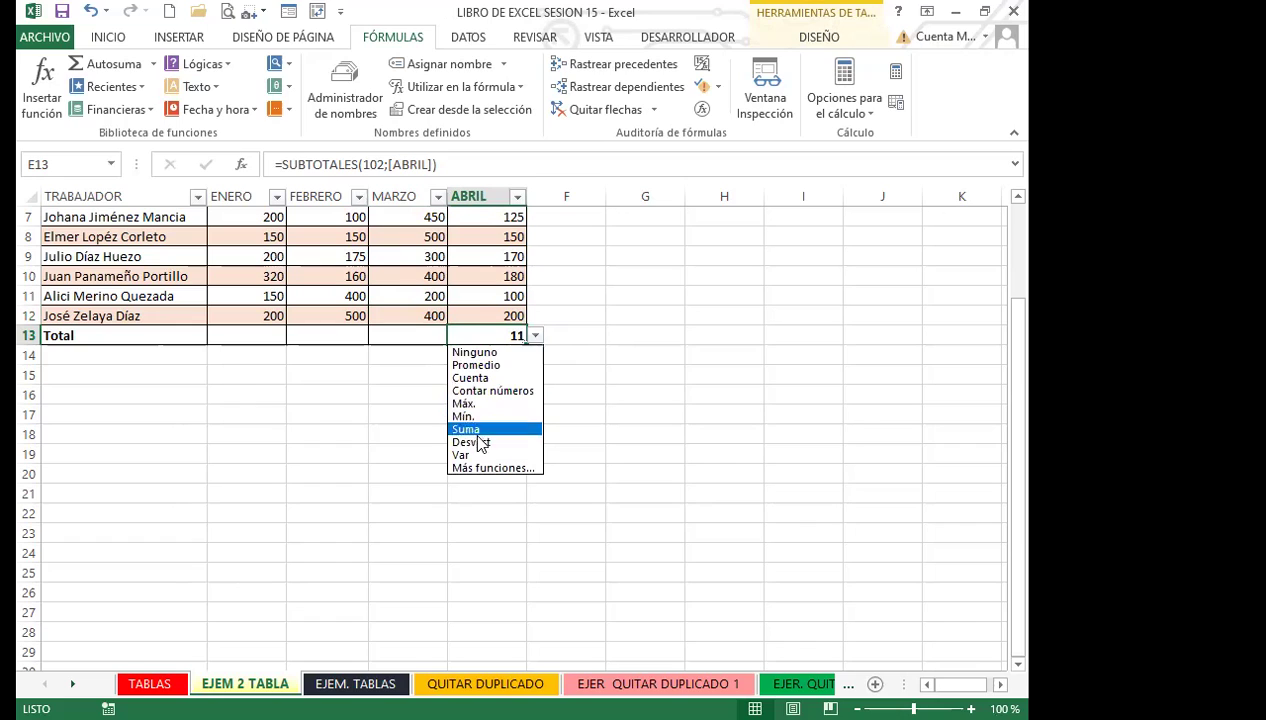
{"action": "left_click", "coordinate": [467, 404]}
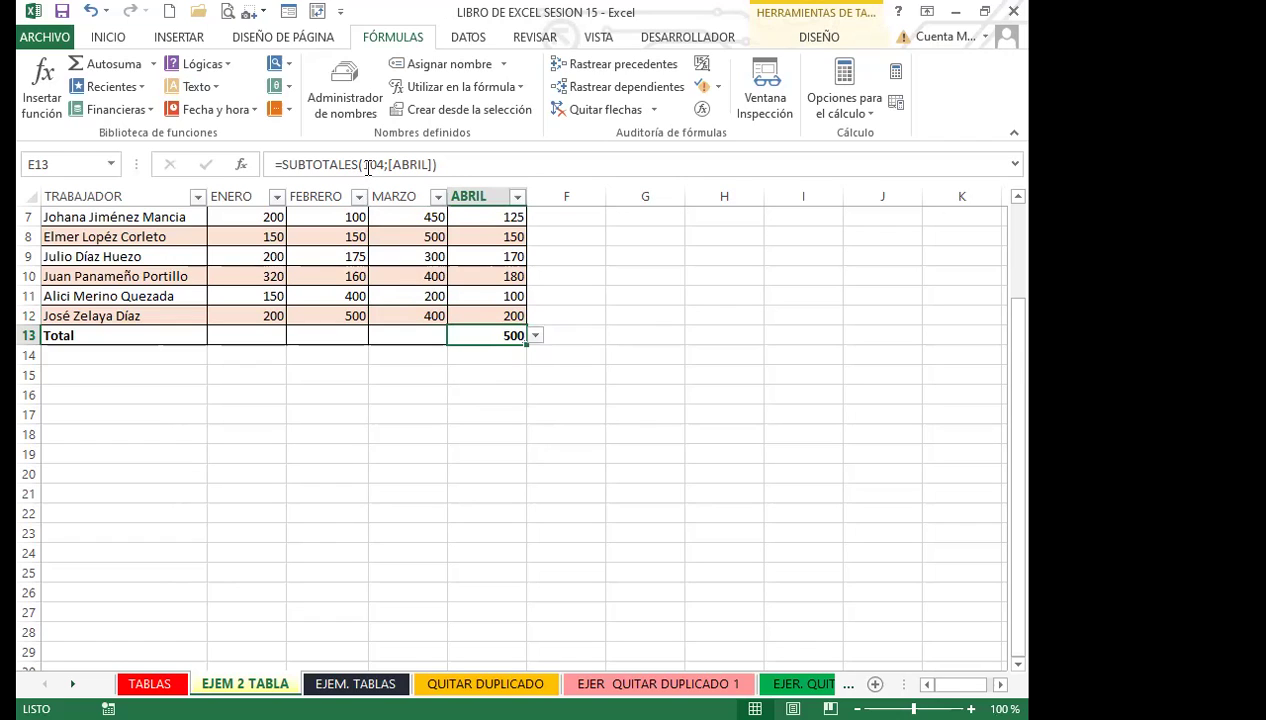
{"action": "left_click", "coordinate": [536, 335]}
{"action": "left_click", "coordinate": [471, 431]}
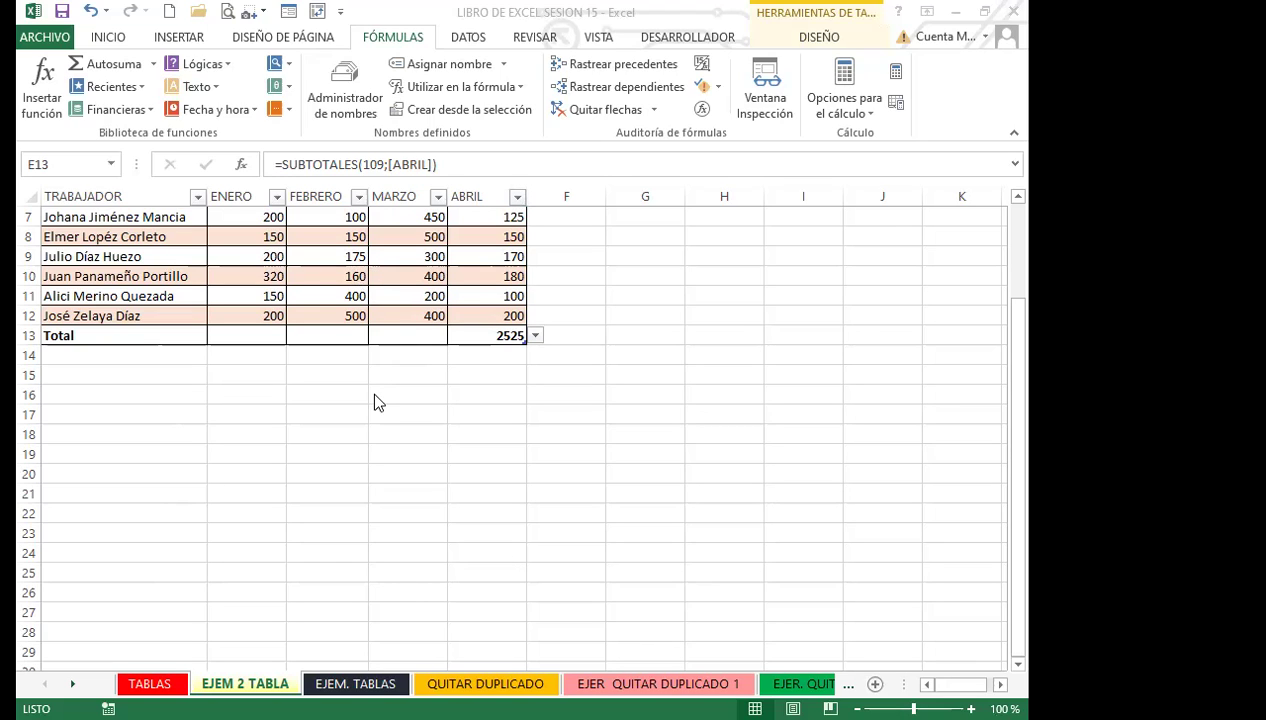
Hide the table's filter arrows and leave the ABRIL total as a sum after trying average and maximum.
{"action": "scroll", "coordinate": [415, 443], "scroll_direction": "up", "scroll_amount": 2}
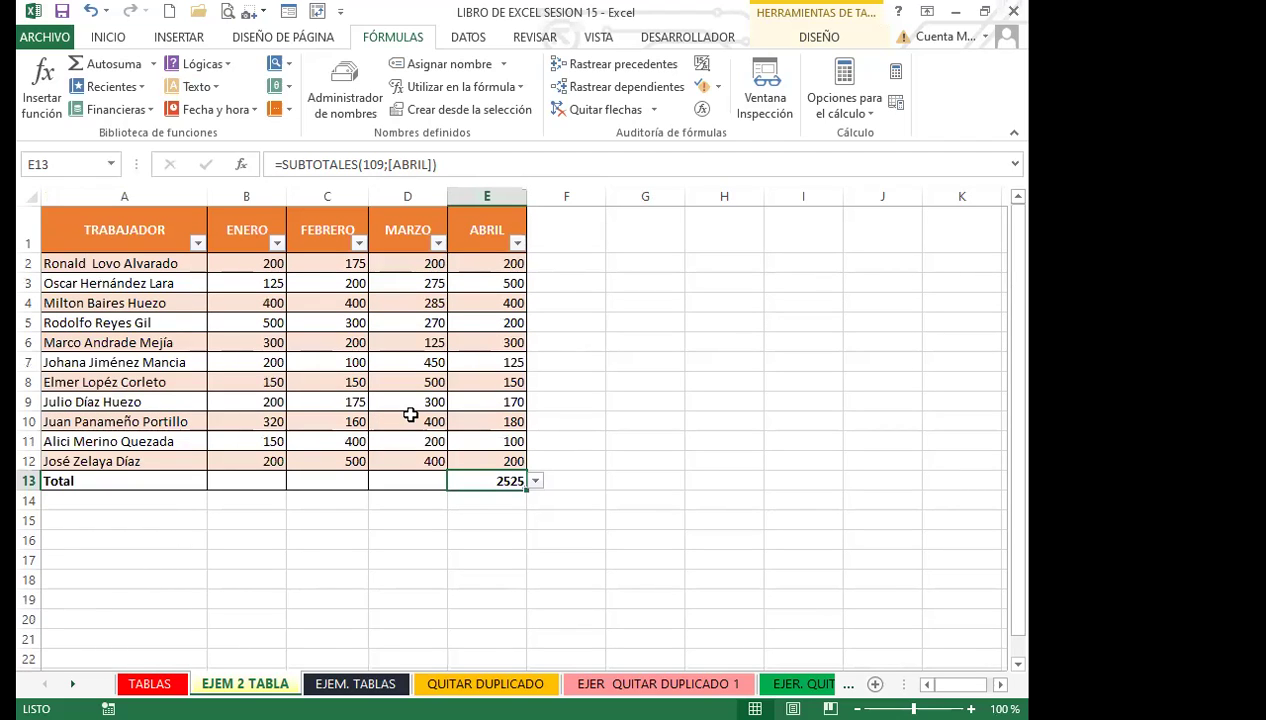
{"action": "key", "text": "ctrl+shift+l"}
{"action": "left_click", "coordinate": [535, 481]}
{"action": "key", "text": "Escape"}
{"action": "left_click", "coordinate": [536, 482]}
{"action": "left_click", "coordinate": [478, 514]}
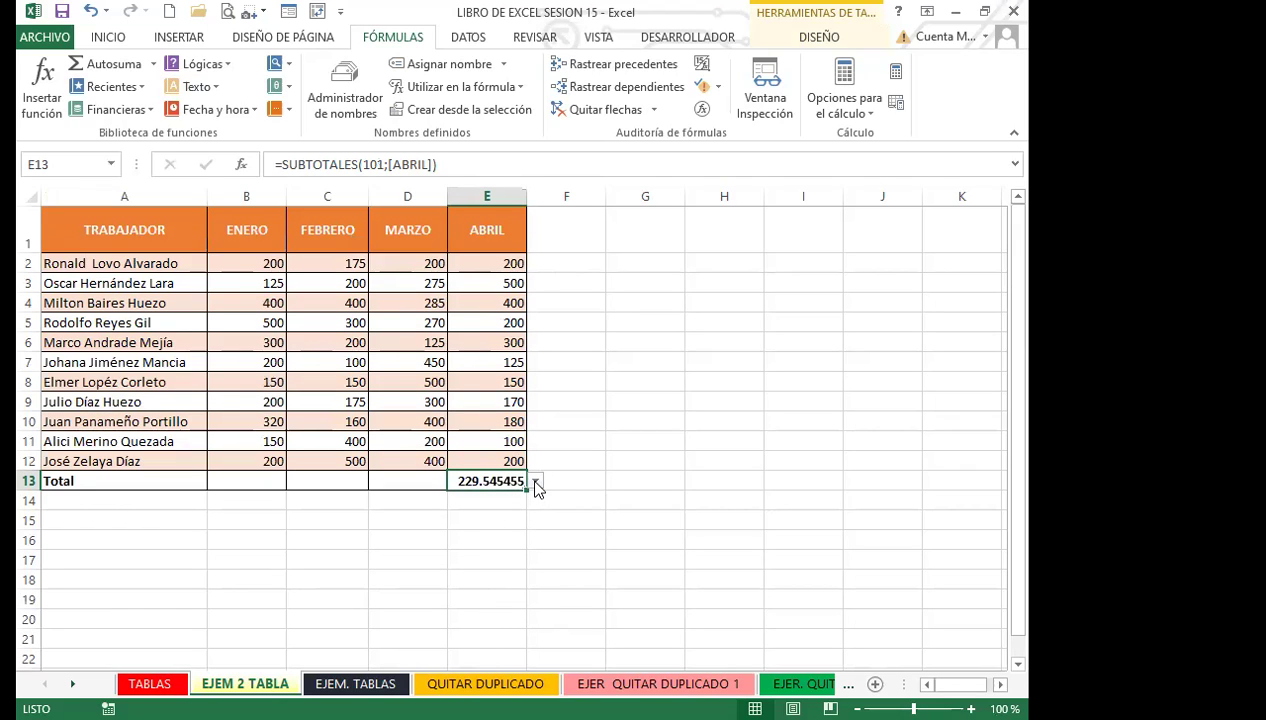
{"action": "left_click", "coordinate": [537, 483]}
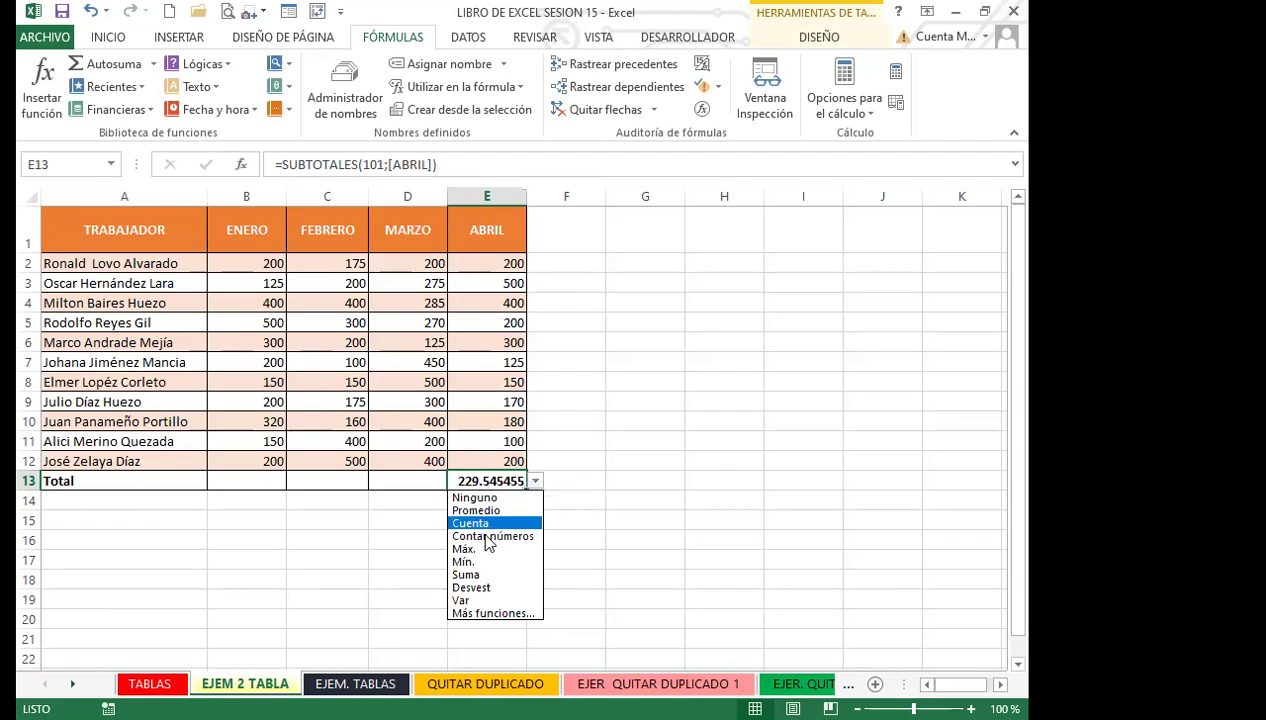
{"action": "left_click", "coordinate": [478, 550]}
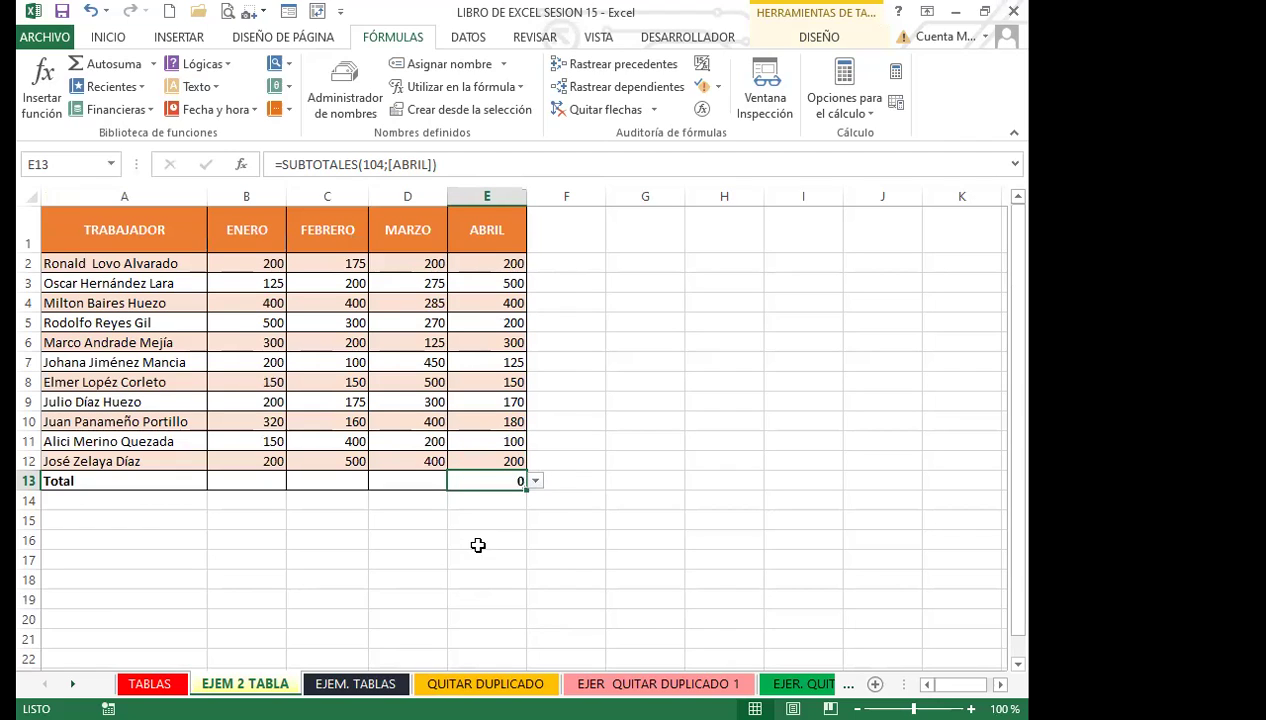
{"action": "left_click", "coordinate": [537, 482]}
{"action": "left_click", "coordinate": [476, 574]}
{"action": "left_click", "coordinate": [537, 482]}
{"action": "left_click", "coordinate": [490, 574]}
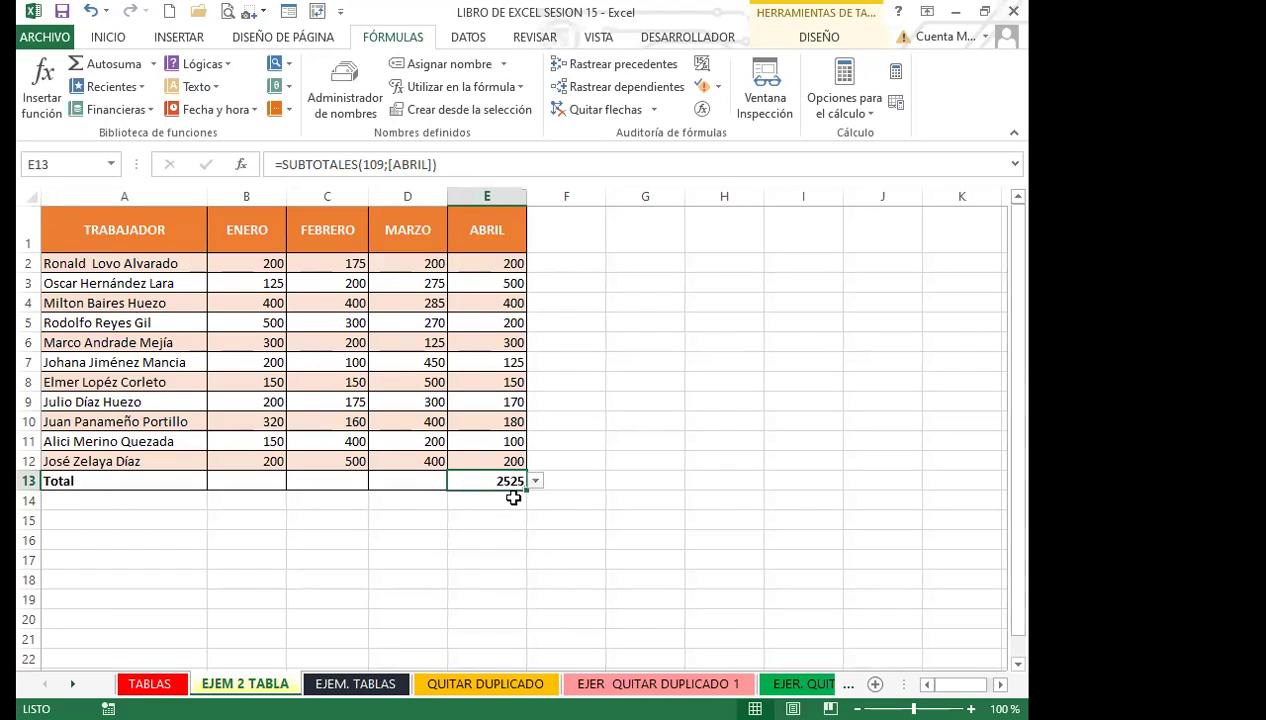
In table style options, turn on Última columna and Primera columna, leaving banded columns off.
{"action": "left_click", "coordinate": [480, 437]}
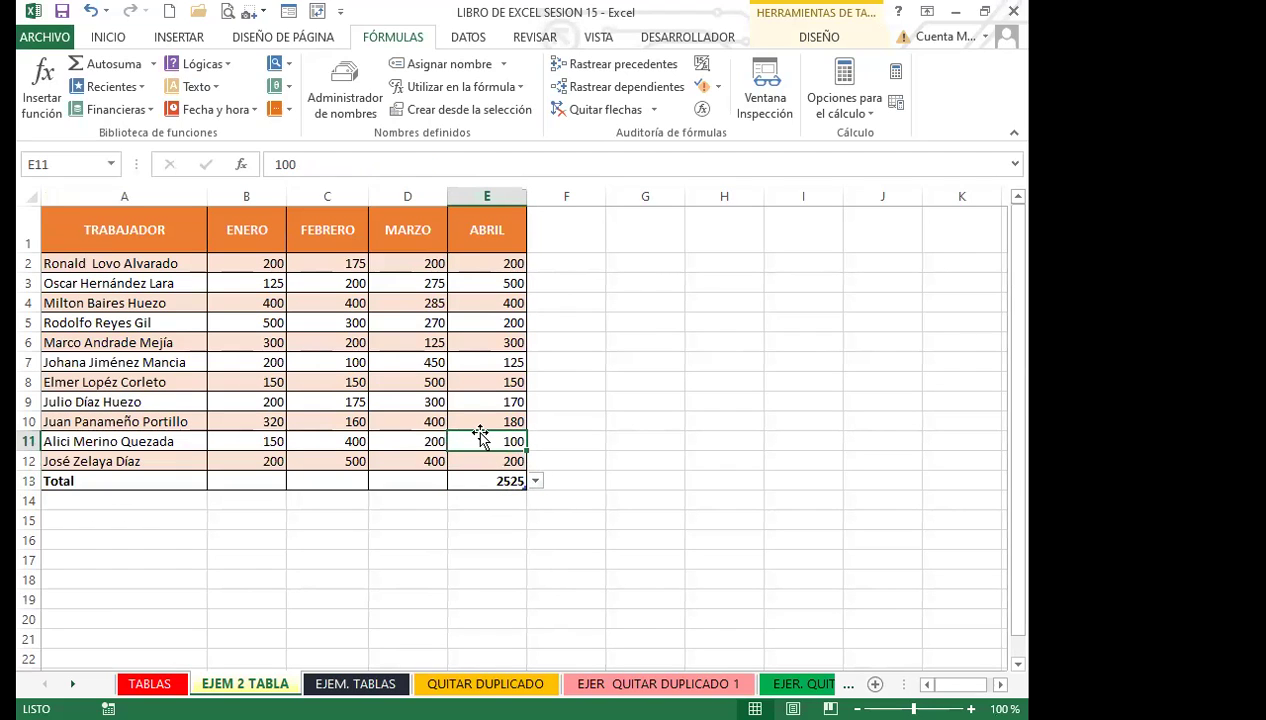
{"action": "left_click", "coordinate": [384, 343]}
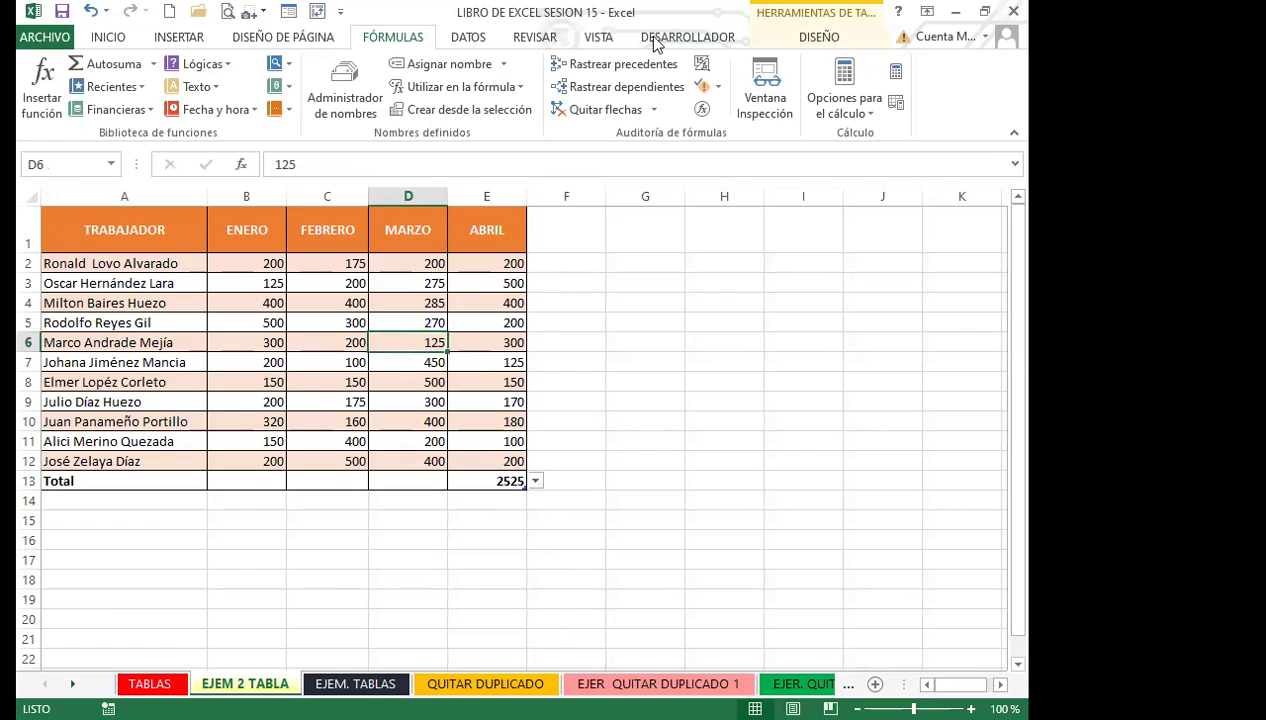
{"action": "left_click", "coordinate": [815, 36]}
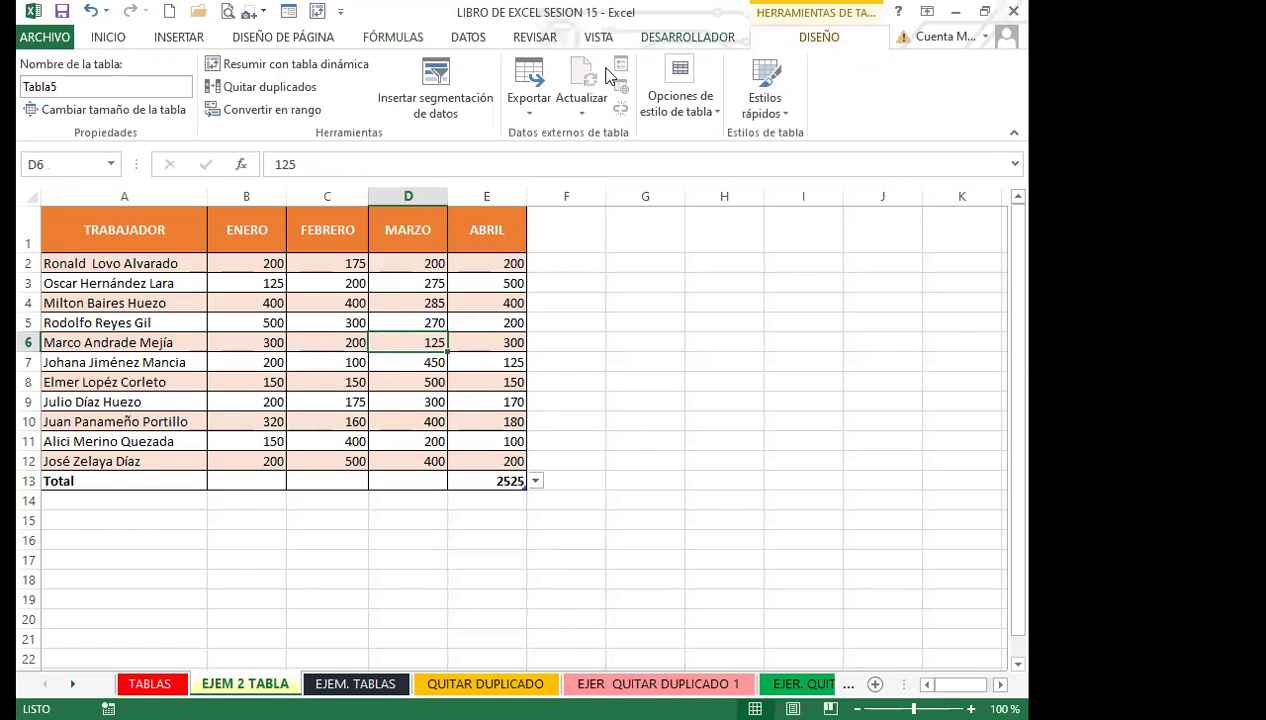
{"action": "left_click", "coordinate": [722, 112]}
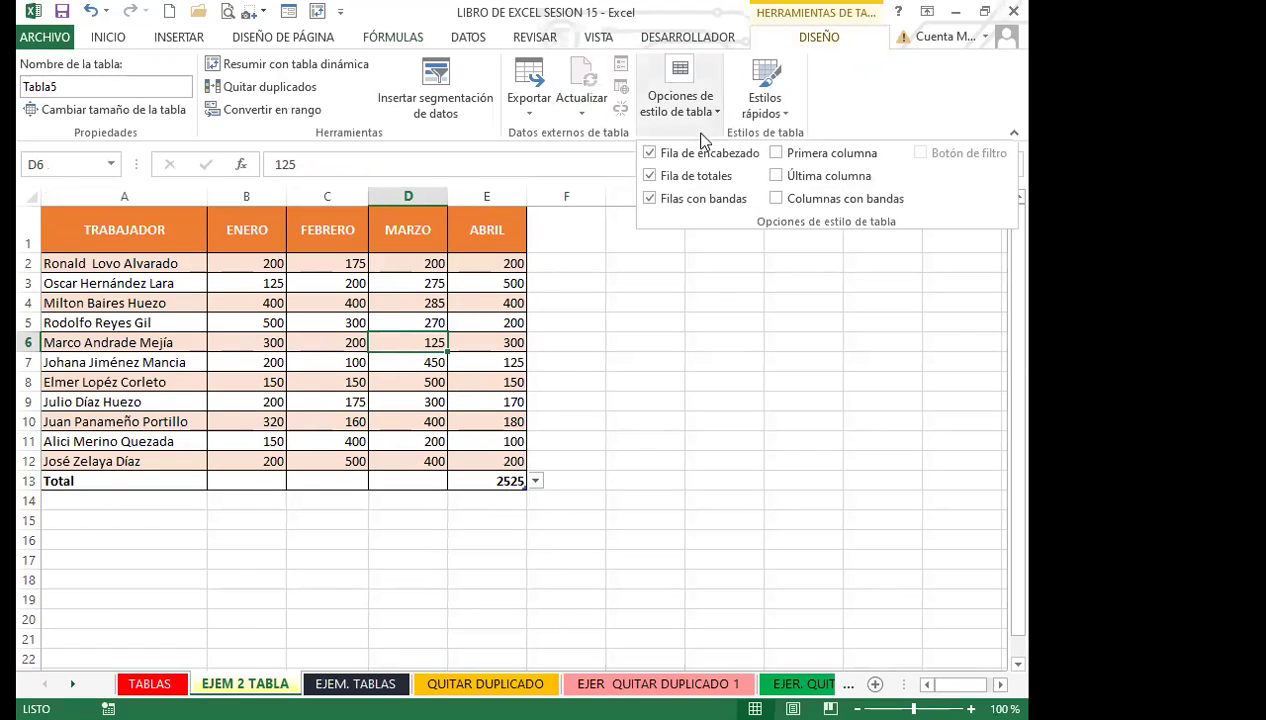
{"action": "left_click", "coordinate": [776, 175]}
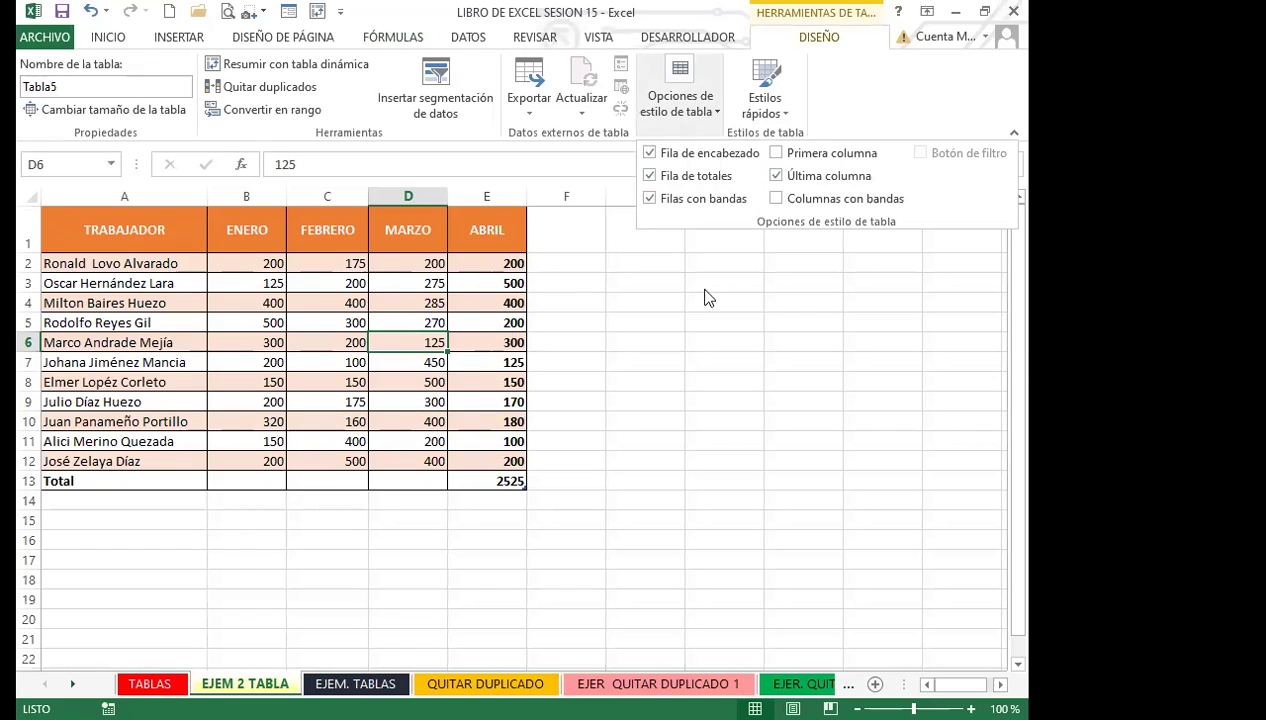
{"action": "left_click", "coordinate": [777, 199]}
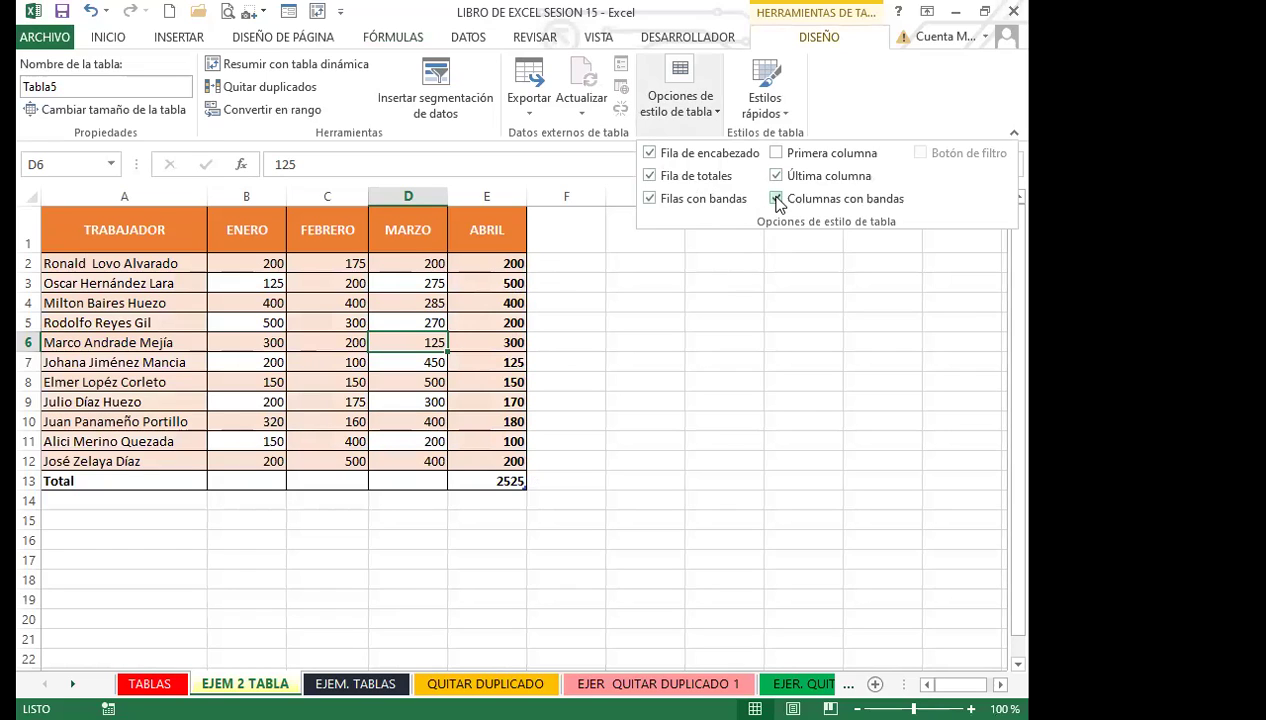
{"action": "left_click", "coordinate": [777, 199]}
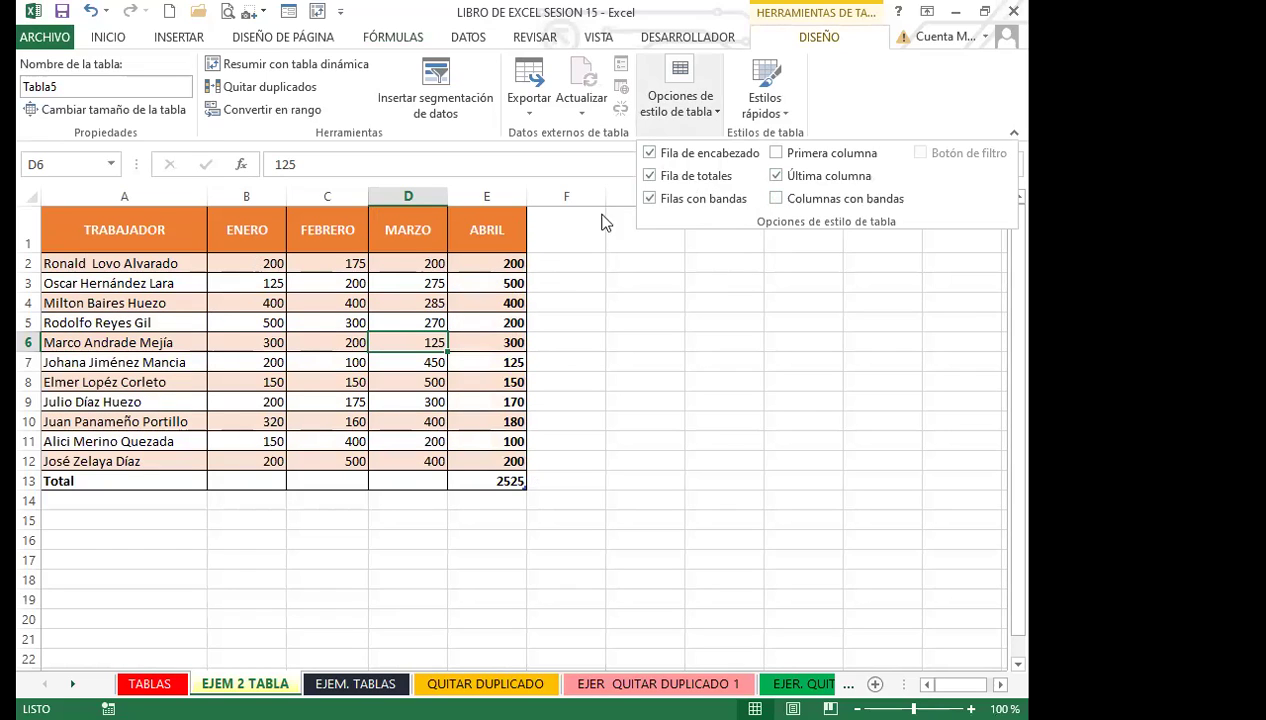
{"action": "left_click", "coordinate": [777, 199]}
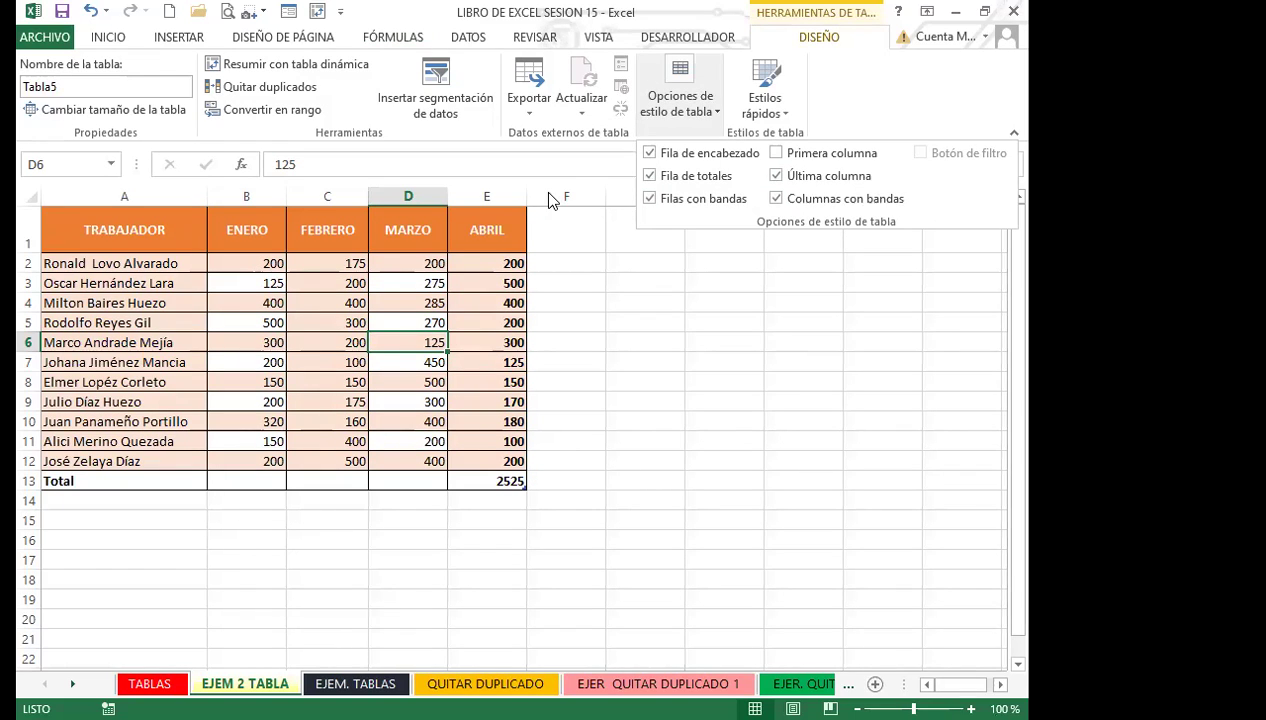
{"action": "left_click", "coordinate": [776, 198]}
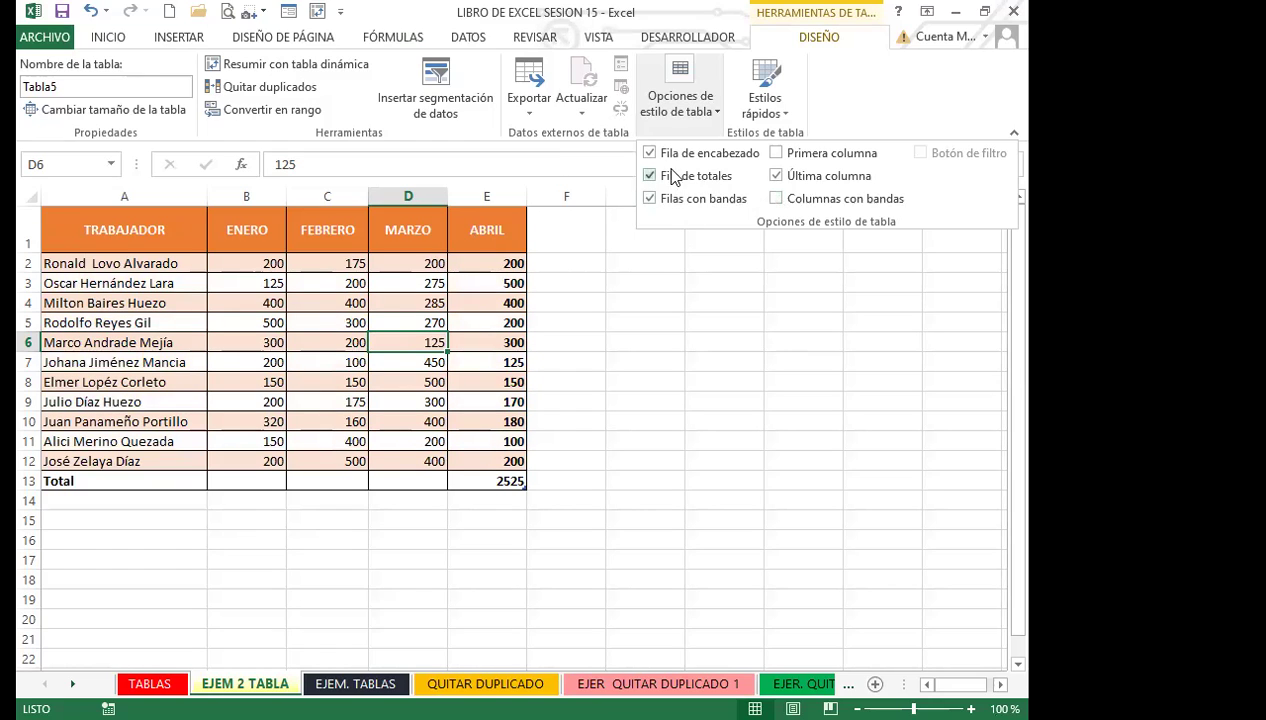
{"action": "left_click", "coordinate": [776, 154]}
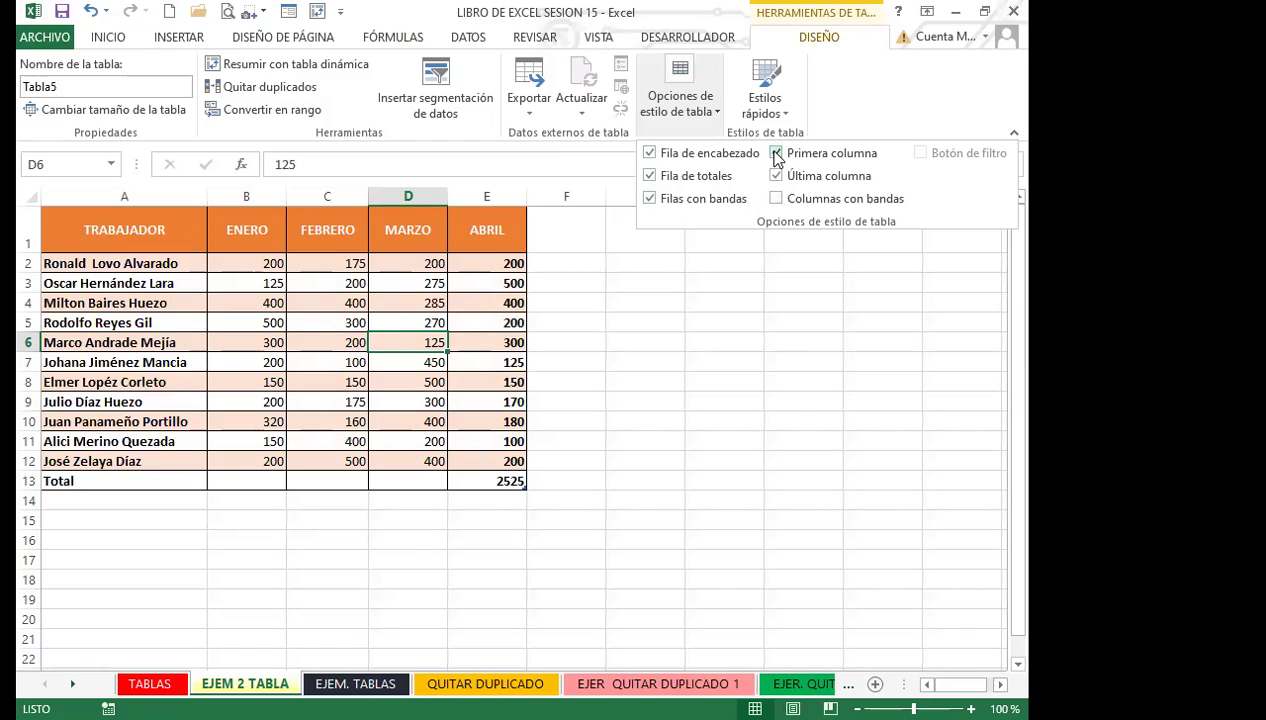
Look over worker names and ABRIL values in rows 3–9 of the table.
{"action": "left_click", "coordinate": [138, 400]}
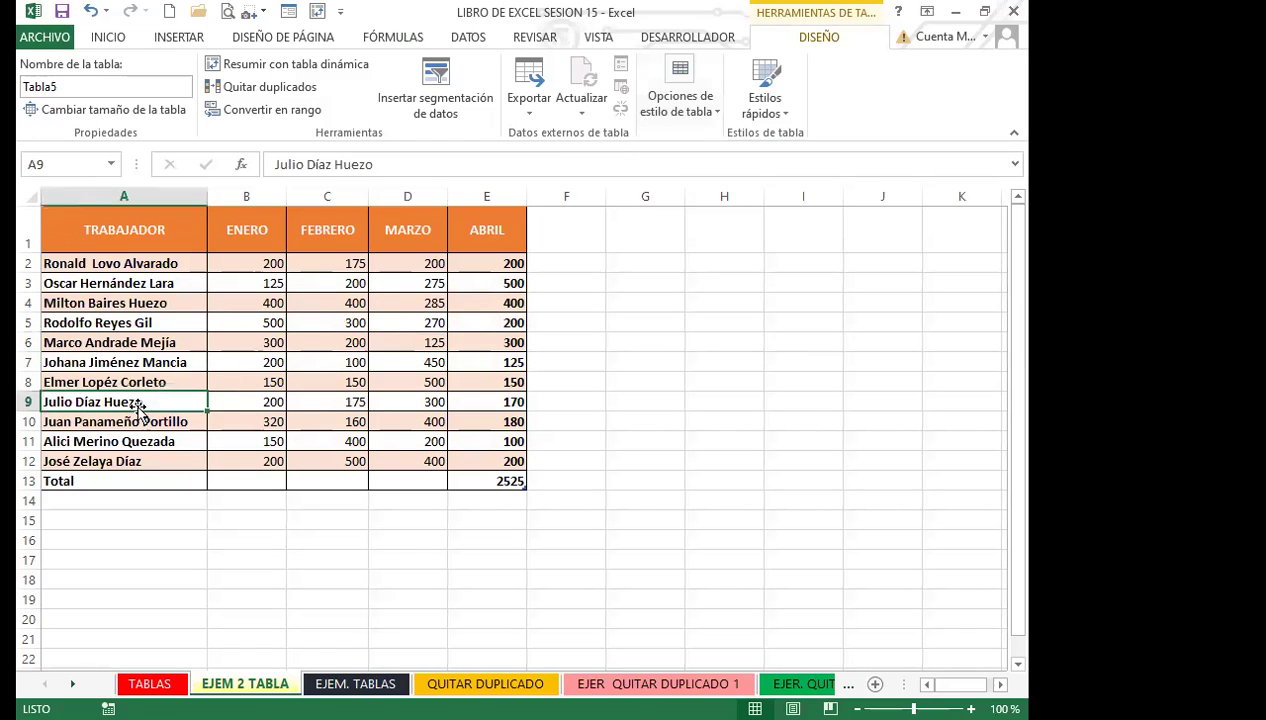
{"action": "left_click", "coordinate": [503, 408]}
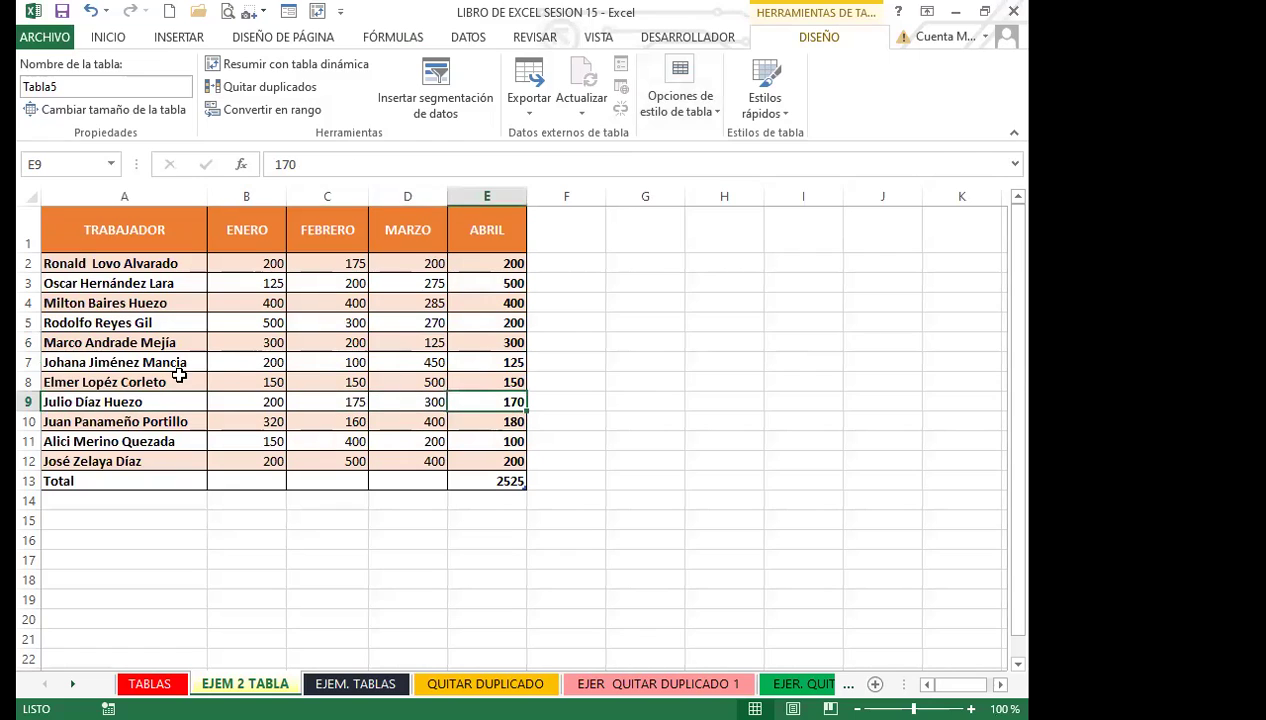
{"action": "left_click", "coordinate": [185, 382]}
{"action": "left_click", "coordinate": [473, 385]}
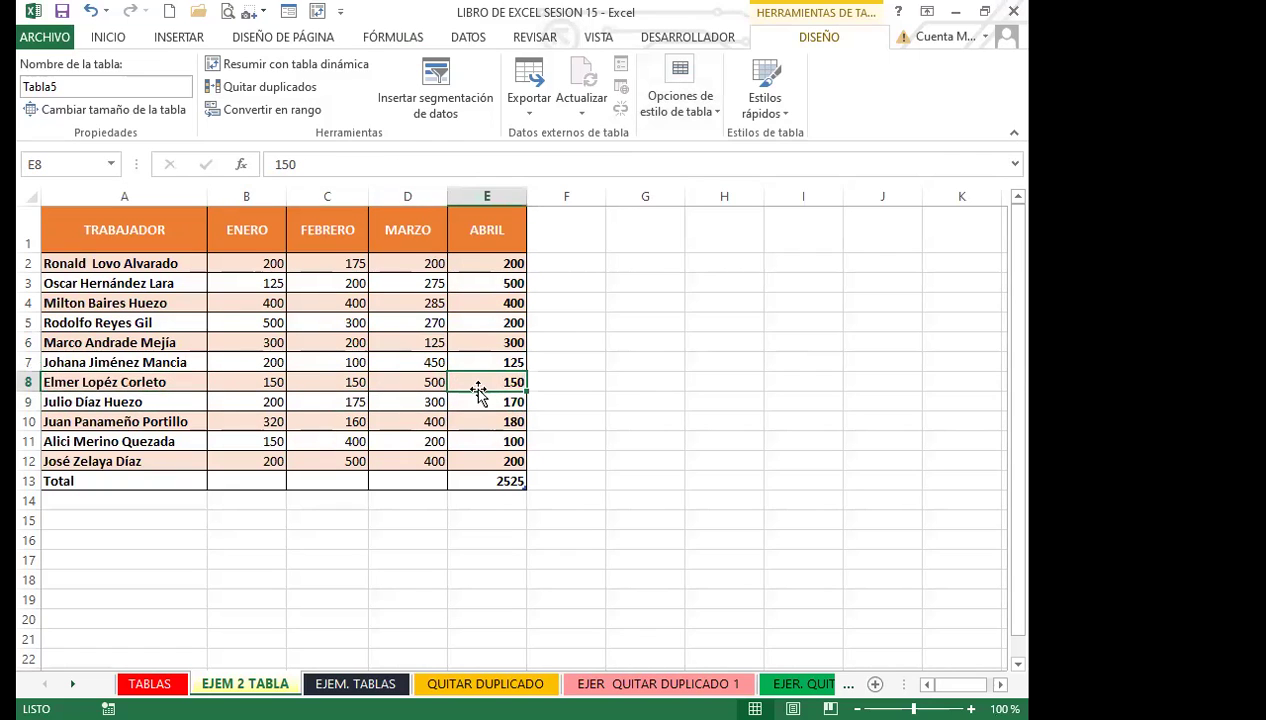
{"action": "left_click", "coordinate": [150, 283]}
{"action": "left_click", "coordinate": [500, 285]}
{"action": "left_click", "coordinate": [115, 340]}
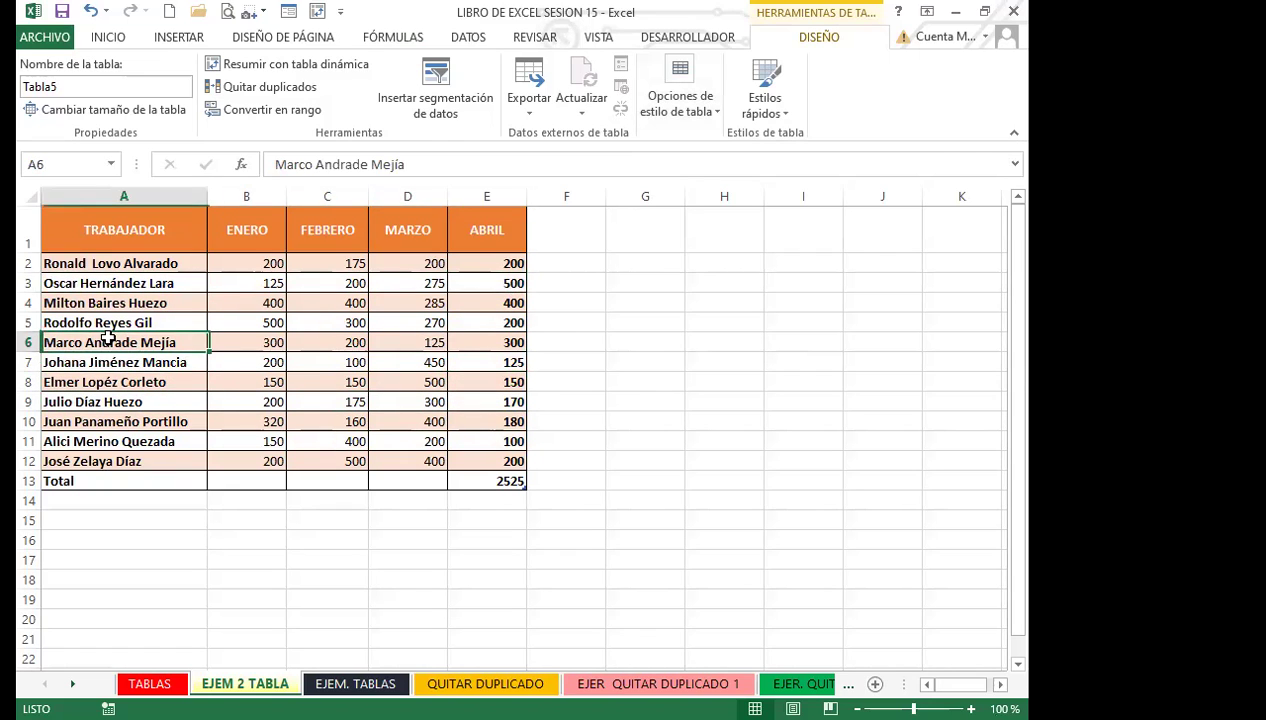
{"action": "left_click", "coordinate": [462, 359]}
{"action": "left_click", "coordinate": [150, 368]}
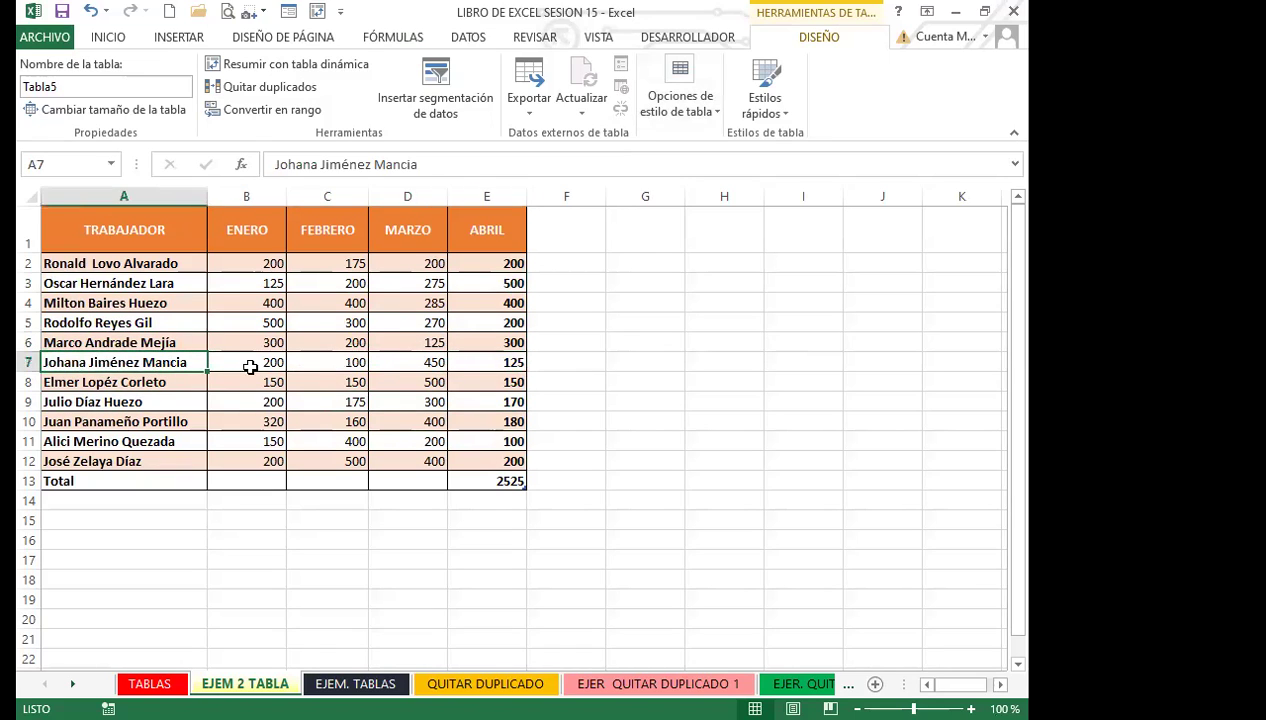
{"action": "left_click", "coordinate": [470, 377]}
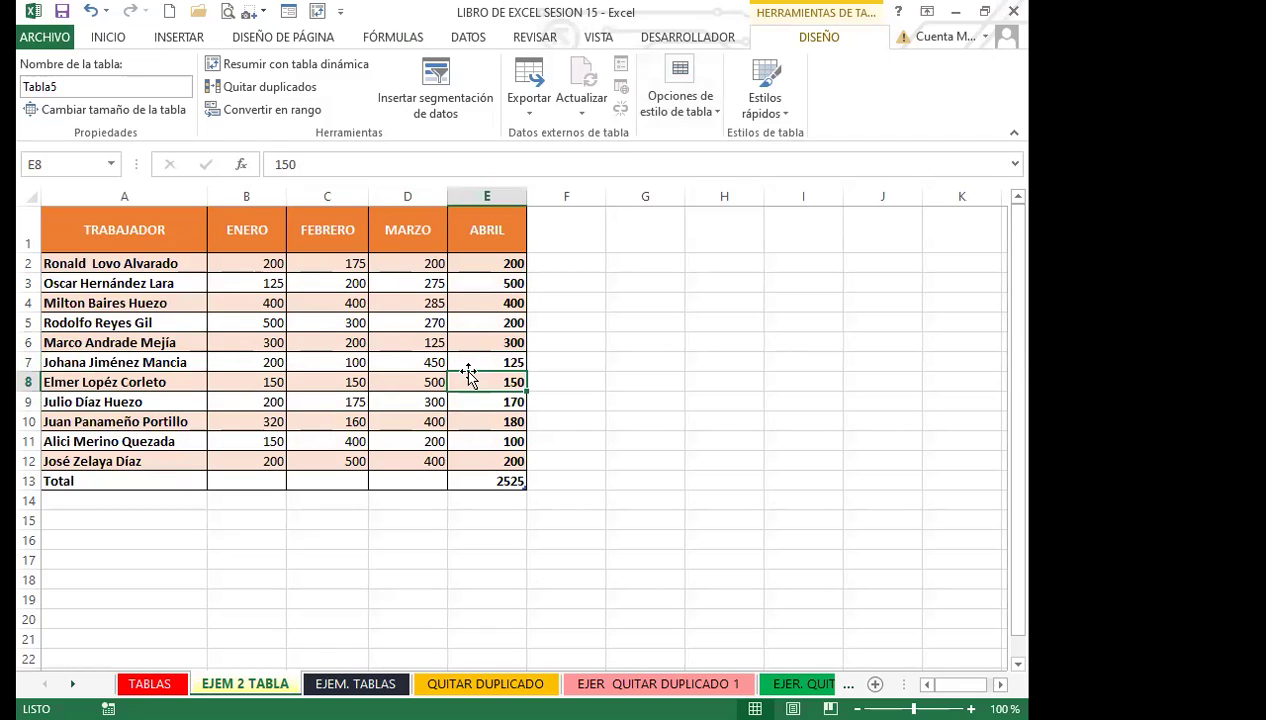
{"action": "left_click", "coordinate": [340, 363]}
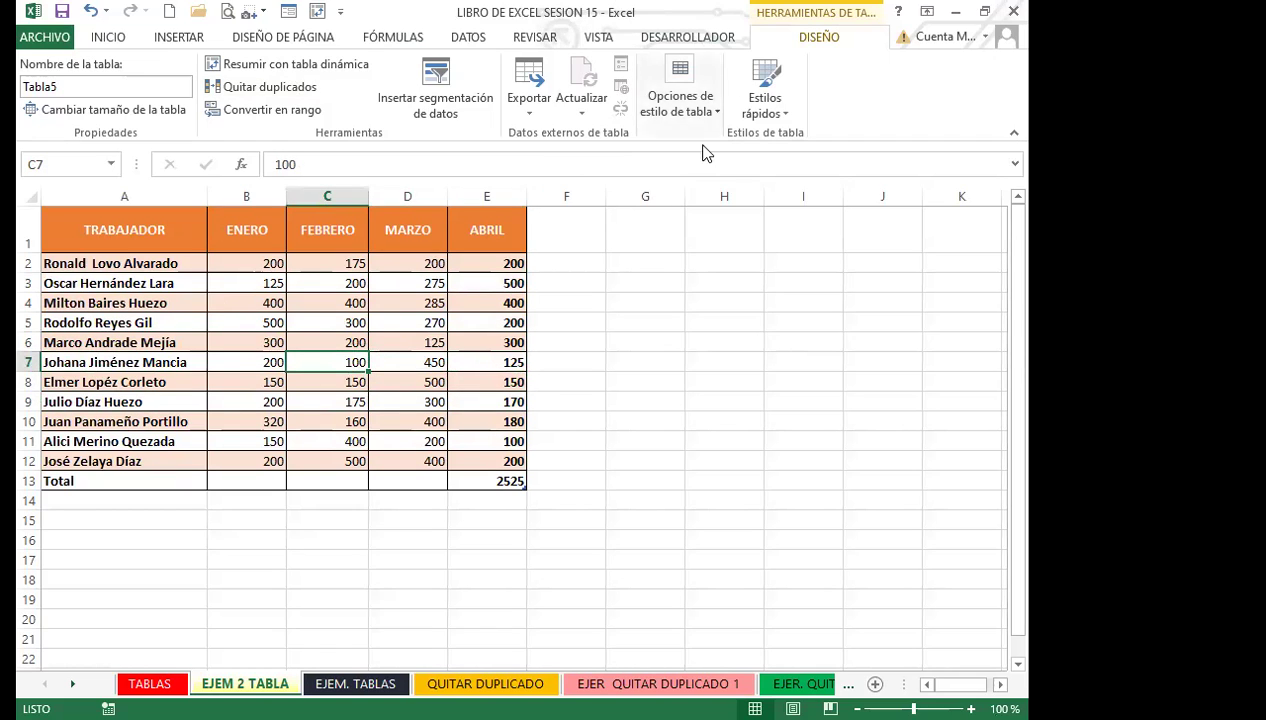
{"action": "left_click", "coordinate": [252, 283]}
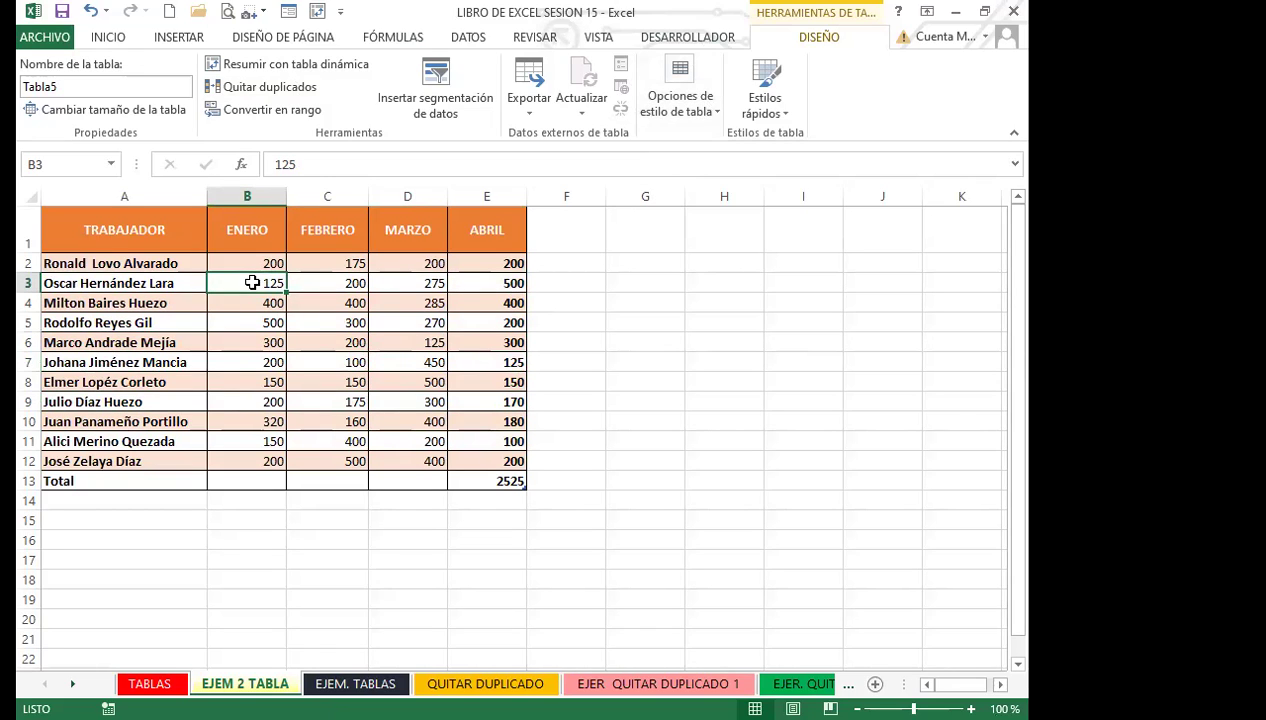
{"action": "left_click", "coordinate": [266, 337]}
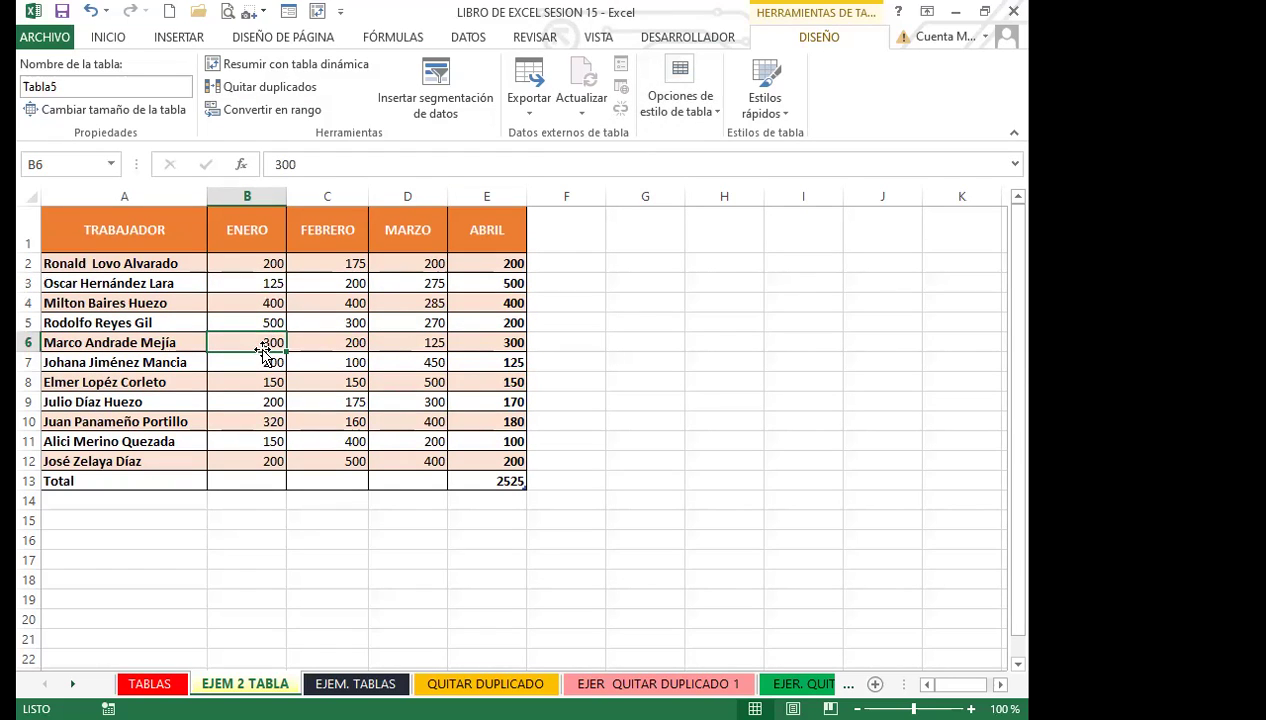
Turn on AutoFilter buttons for the table's header row with Ctrl+Shift+L.
{"action": "left_click", "coordinate": [130, 346]}
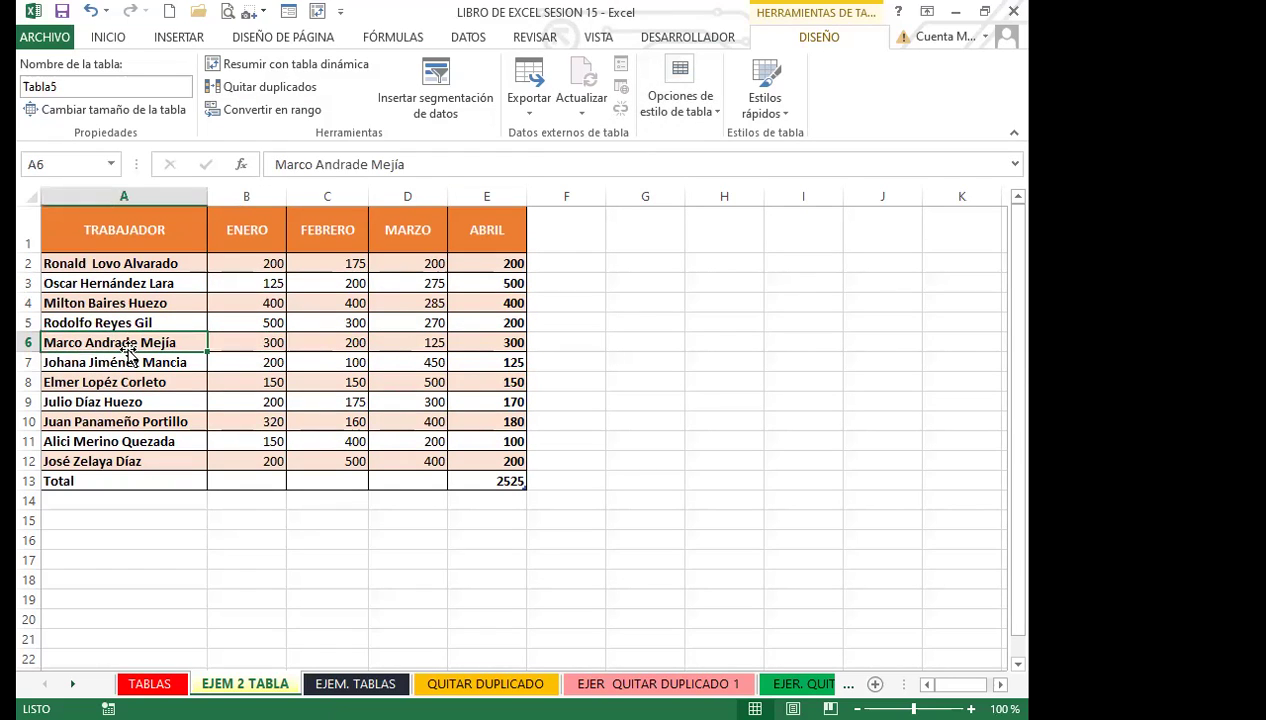
{"action": "left_click", "coordinate": [352, 340]}
{"action": "left_click", "coordinate": [420, 338]}
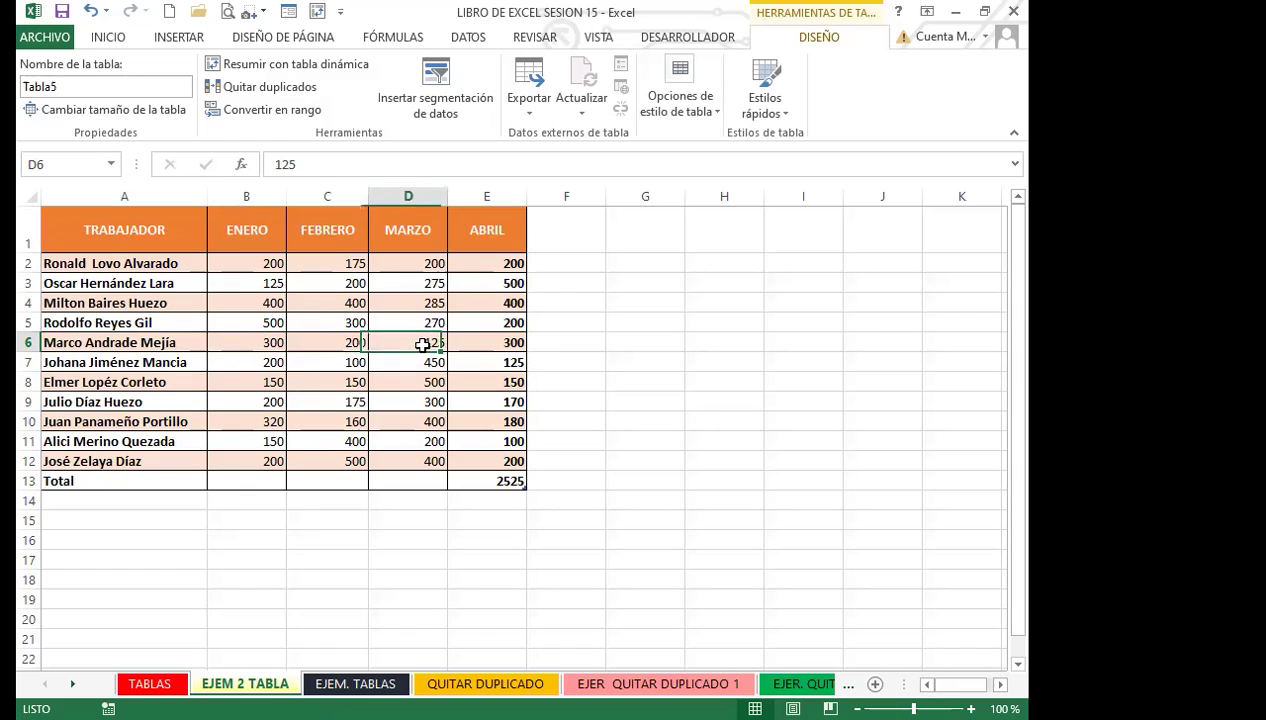
{"action": "left_click", "coordinate": [484, 328]}
{"action": "left_click", "coordinate": [372, 321]}
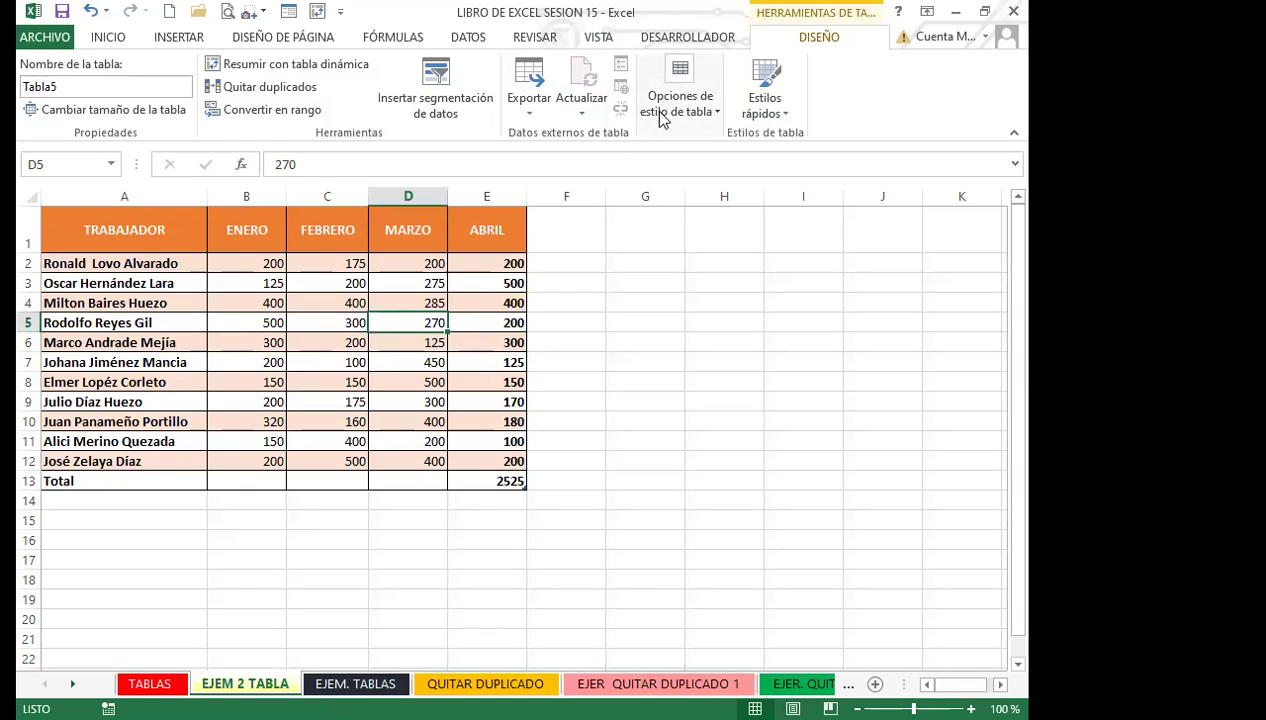
{"action": "left_click", "coordinate": [224, 320]}
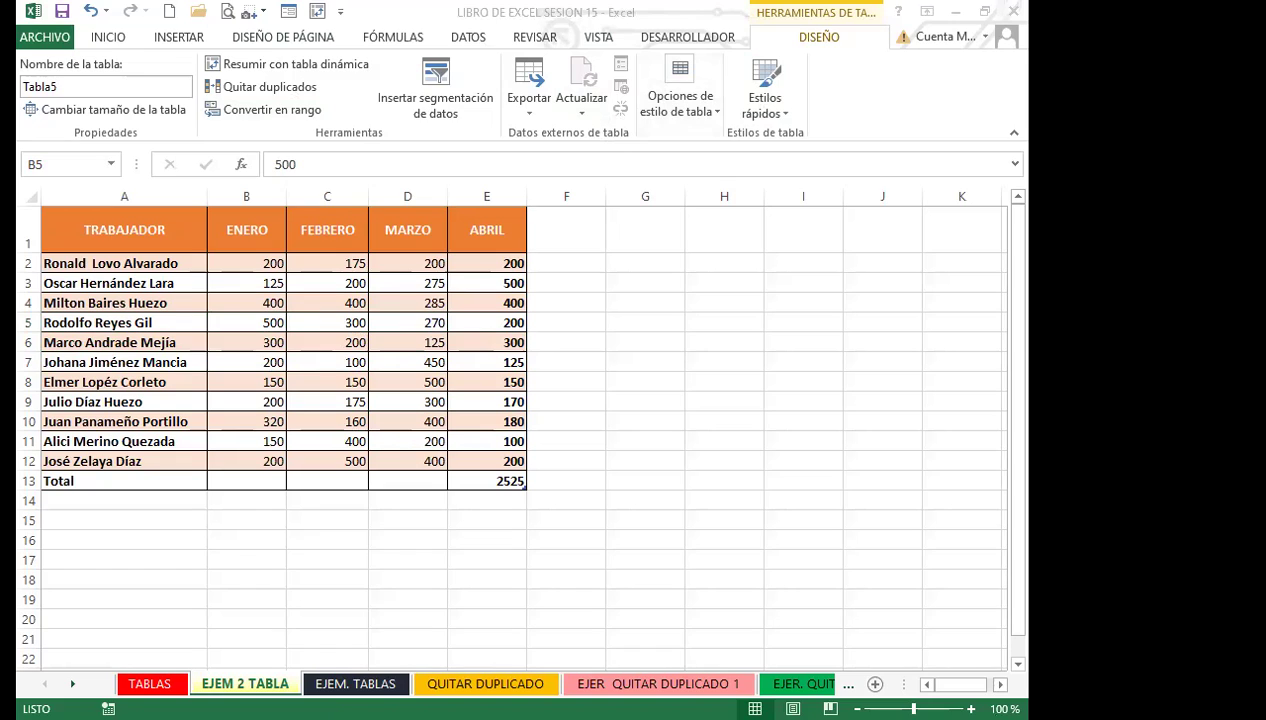
{"action": "left_click", "coordinate": [331, 301]}
{"action": "key", "text": "ctrl+shift+l"}
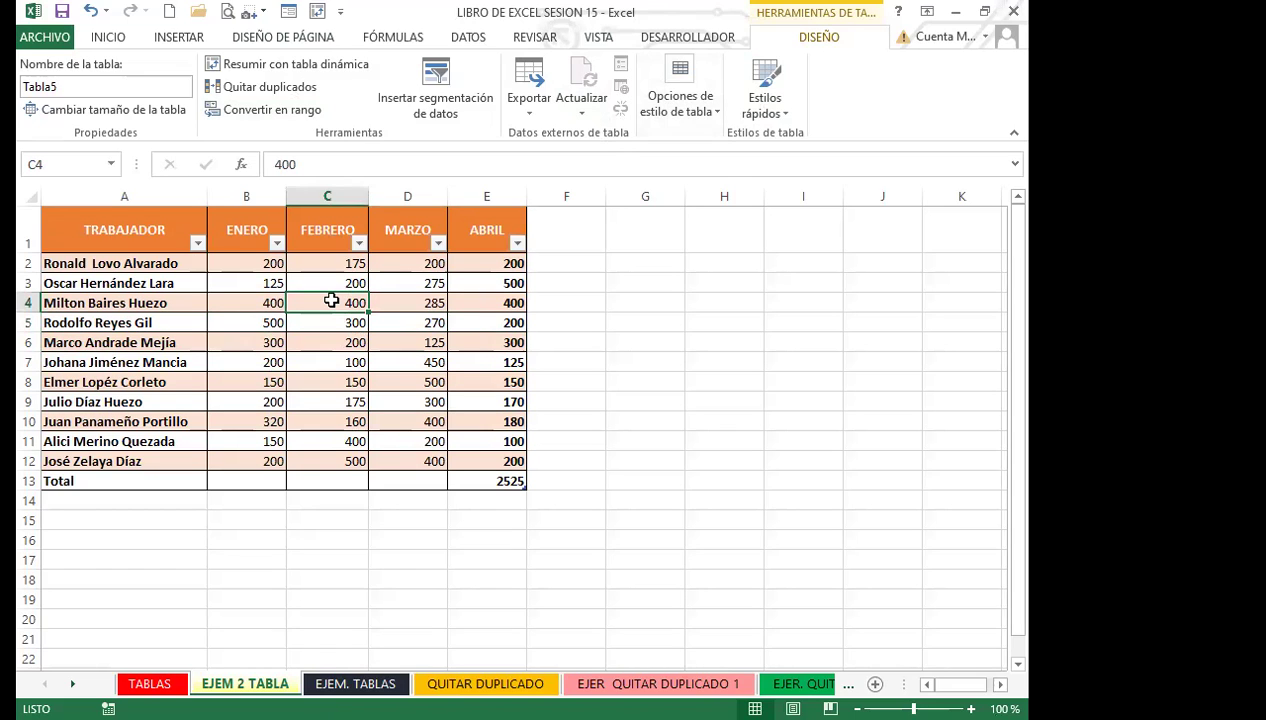
{"action": "left_click", "coordinate": [197, 243]}
{"action": "left_click", "coordinate": [74, 435]}
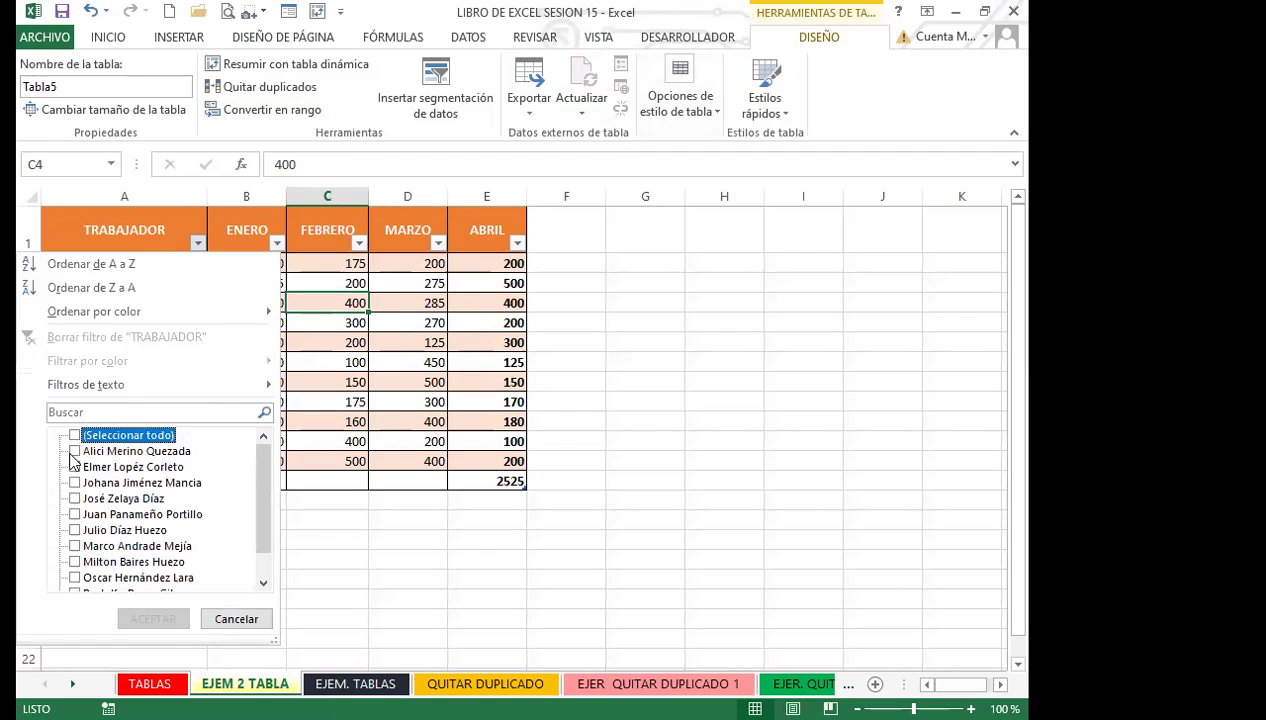
{"action": "left_click", "coordinate": [75, 467]}
{"action": "left_click", "coordinate": [84, 514]}
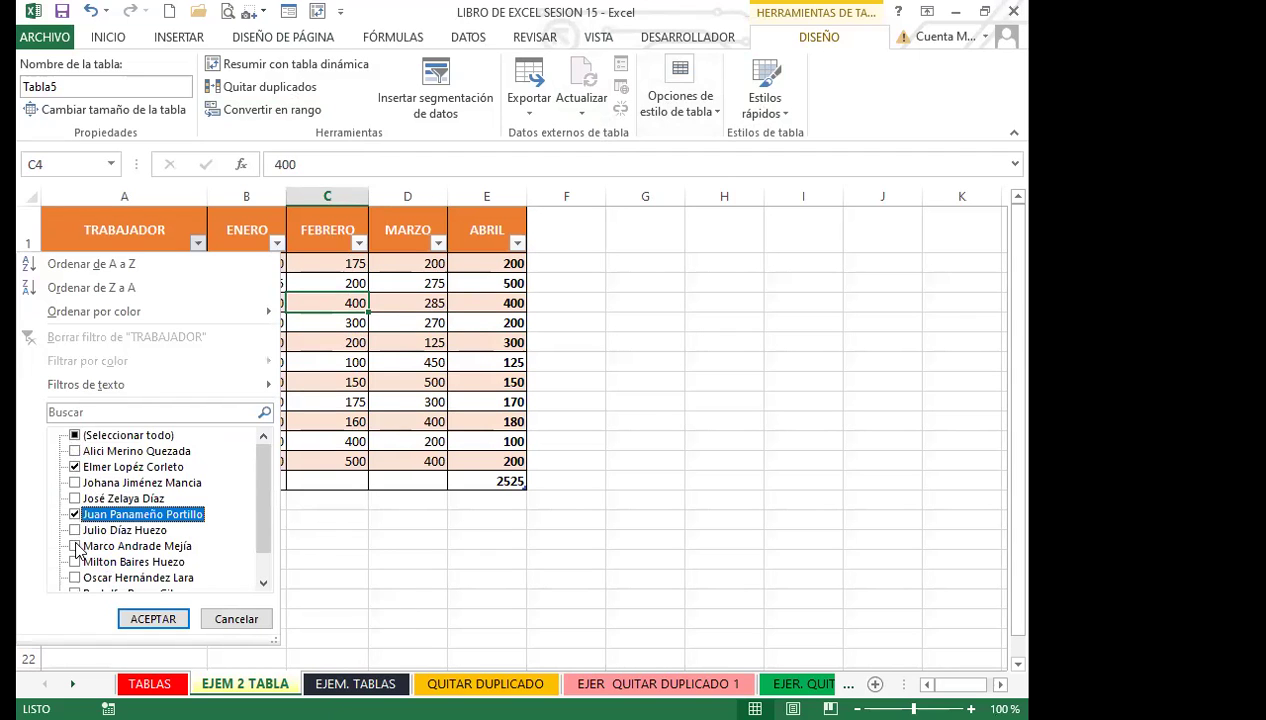
{"action": "left_click", "coordinate": [77, 546]}
{"action": "key", "text": "Return"}
{"action": "left_click", "coordinate": [332, 378]}
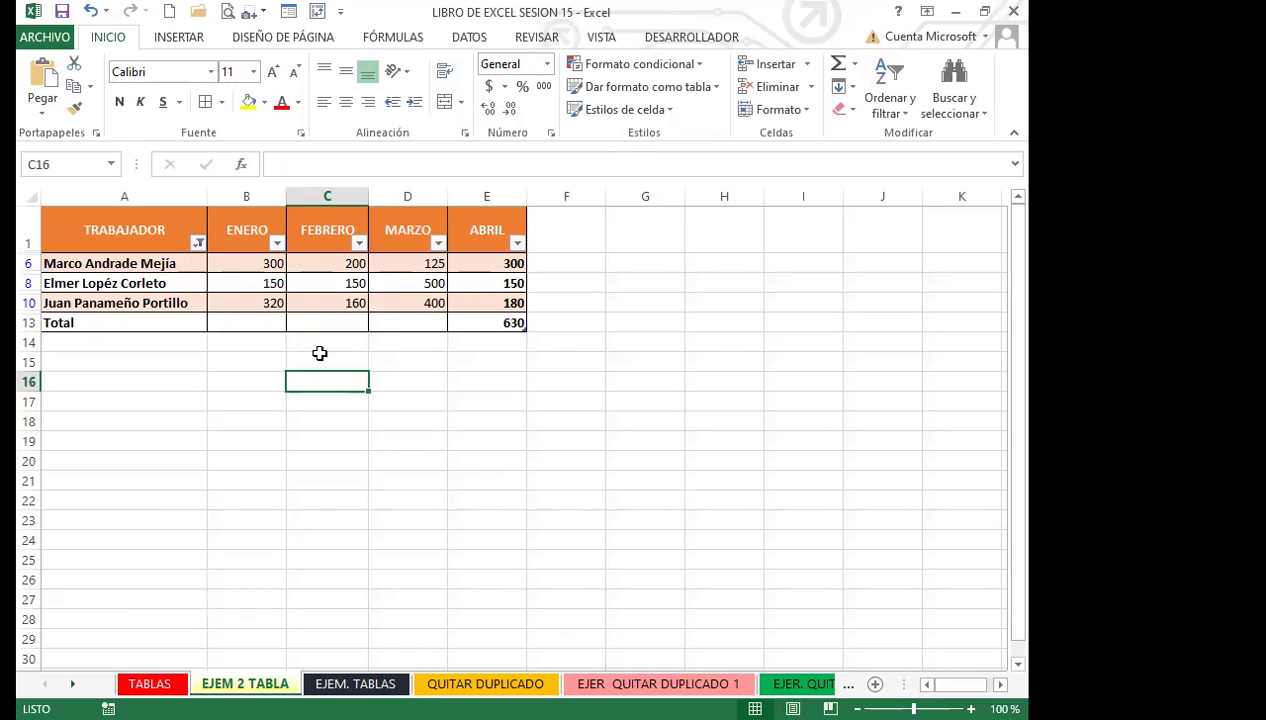
{"action": "left_click", "coordinate": [198, 245]}
{"action": "left_click", "coordinate": [75, 436]}
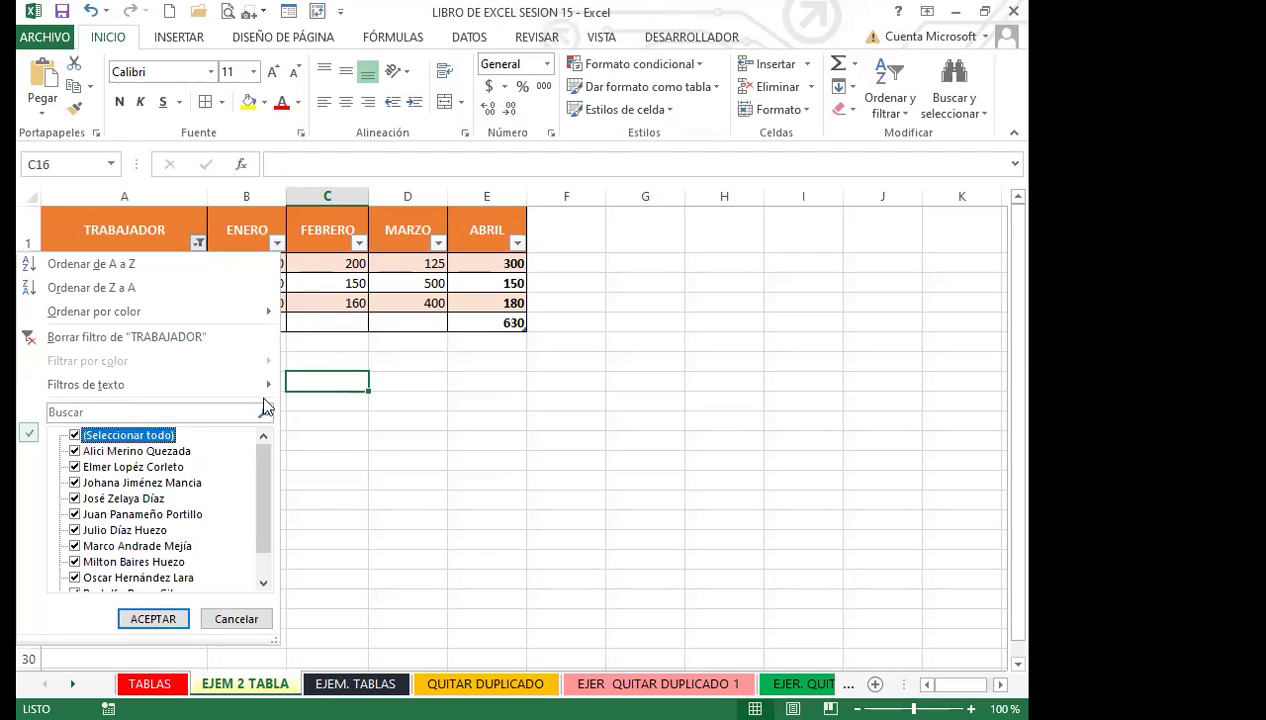
{"action": "left_click", "coordinate": [152, 619]}
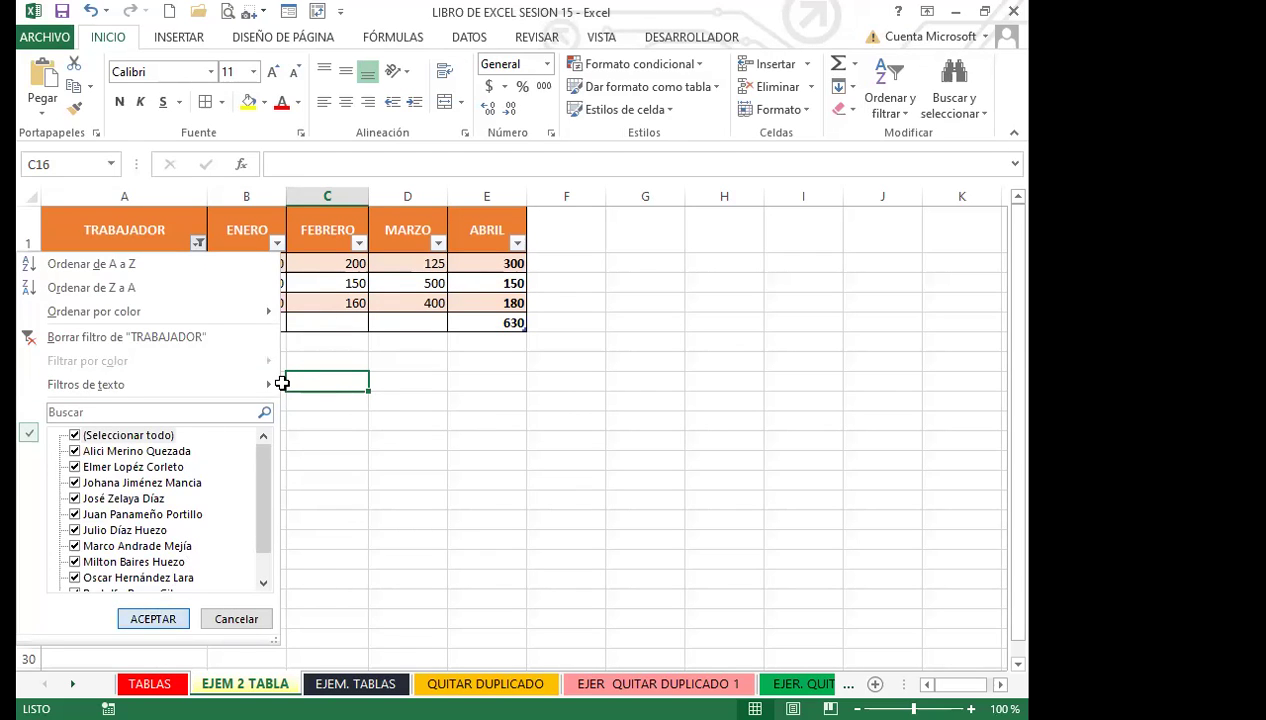
{"action": "left_click", "coordinate": [381, 394]}
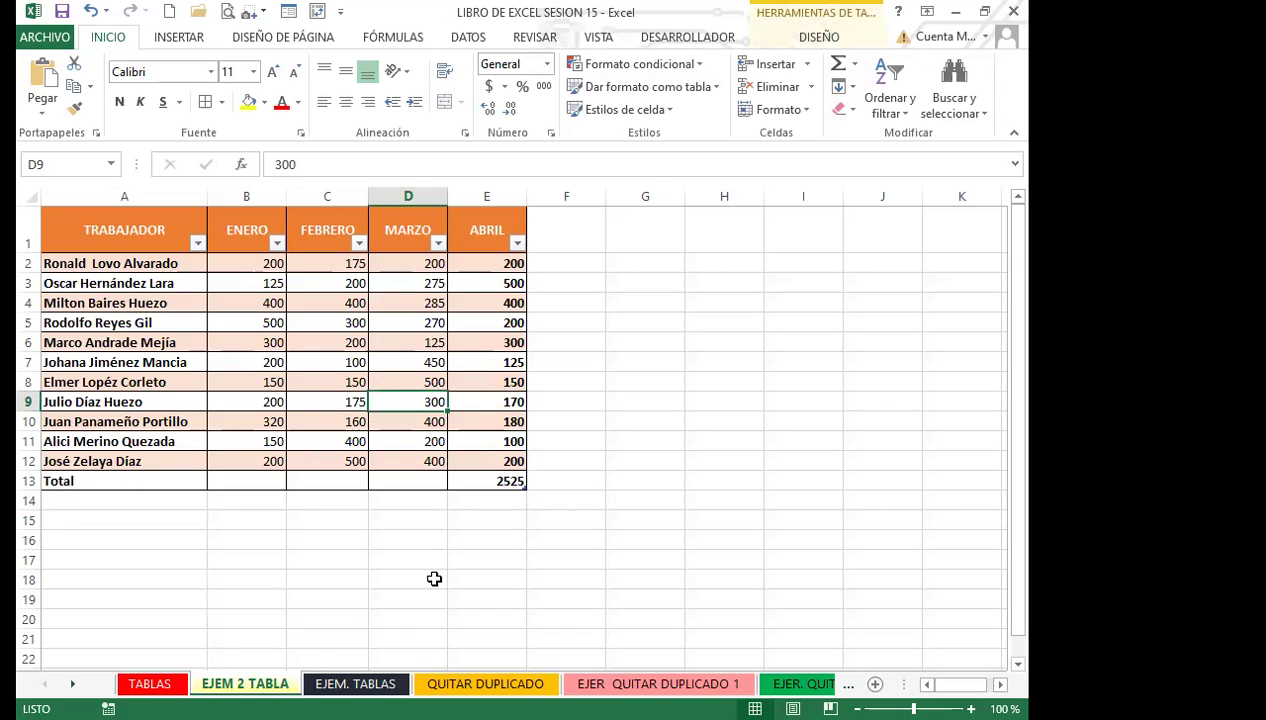
Filter the TRABAJADOR column to show only three chosen workers.
{"action": "left_click", "coordinate": [197, 243]}
{"action": "left_click", "coordinate": [74, 435]}
{"action": "left_click", "coordinate": [74, 467]}
{"action": "left_click", "coordinate": [74, 498]}
{"action": "left_click", "coordinate": [74, 530]}
{"action": "key", "text": "Return"}
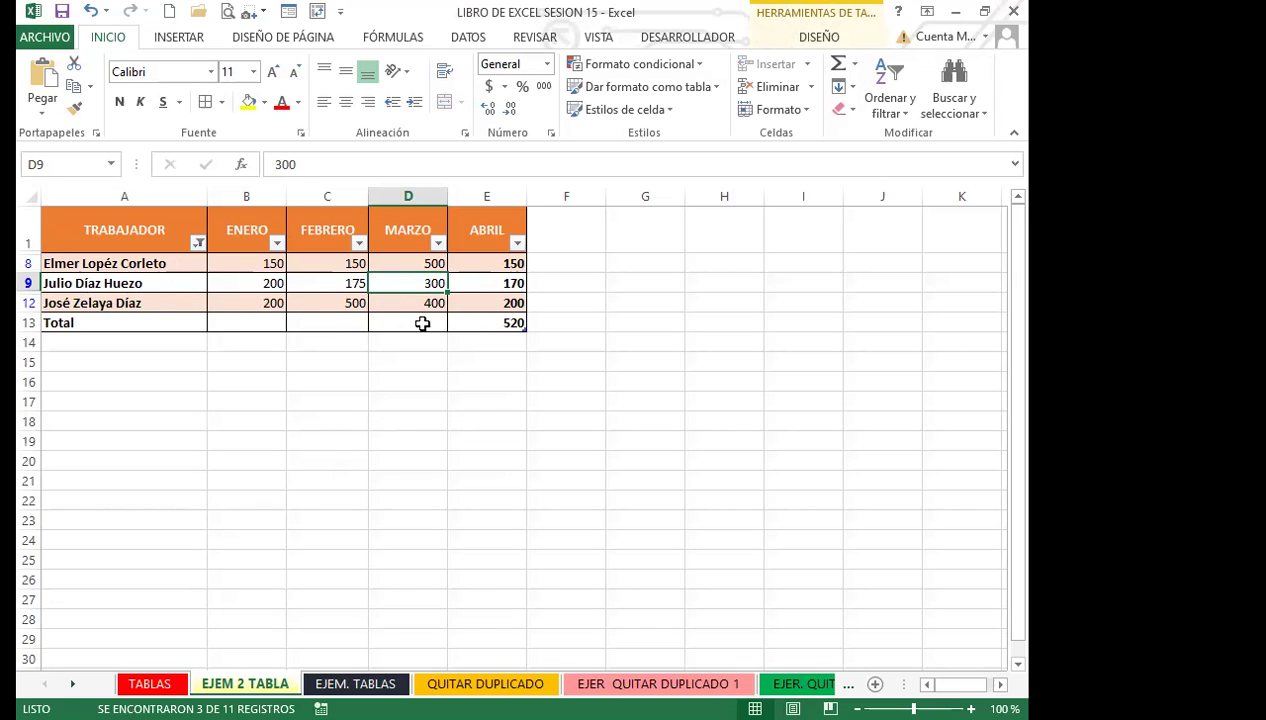
Set the ABRIL total to Contar números, then clear the filter and remove the header filter buttons.
{"action": "left_click", "coordinate": [487, 323]}
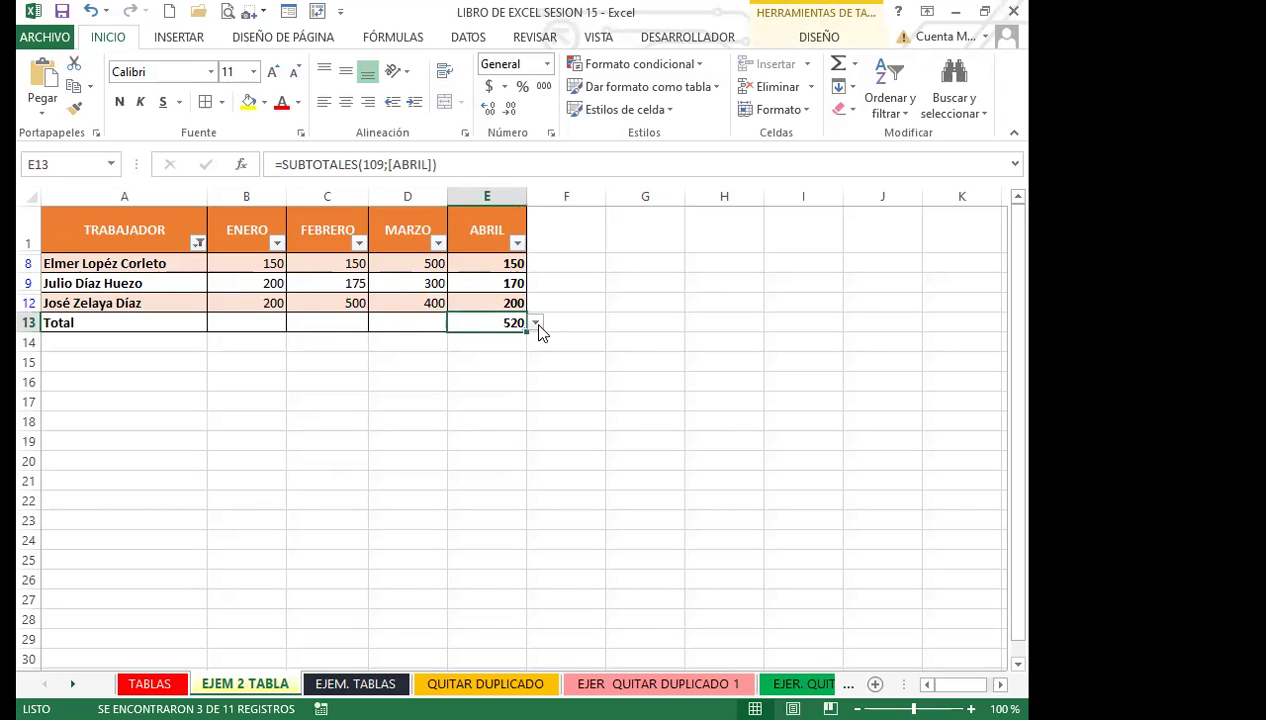
{"action": "left_click", "coordinate": [536, 322]}
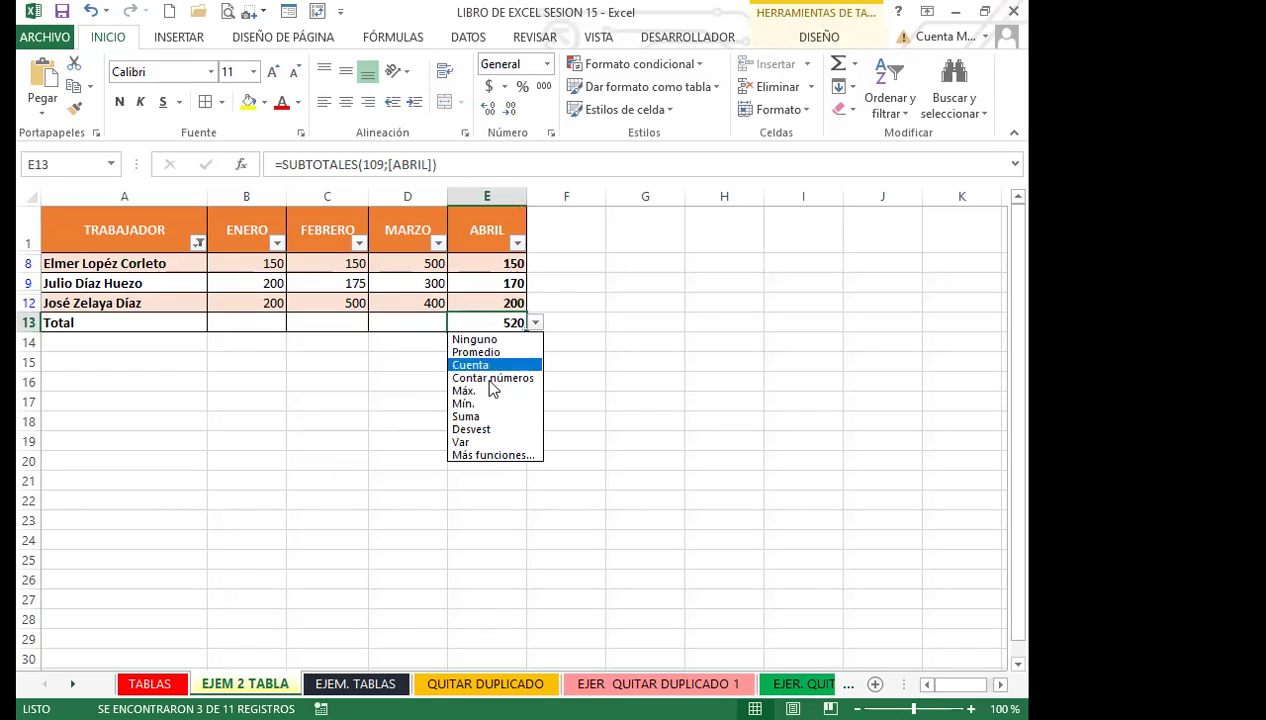
{"action": "left_click", "coordinate": [484, 376]}
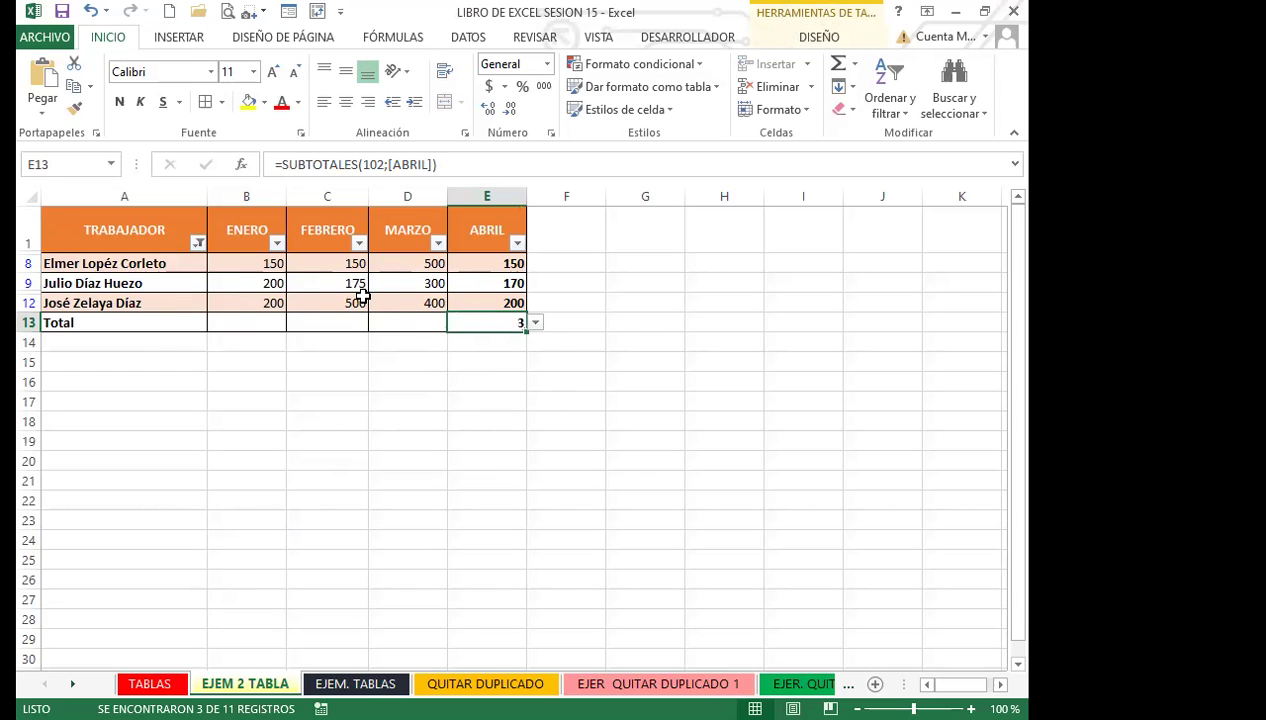
{"action": "left_click", "coordinate": [198, 242]}
{"action": "key", "text": "ctrl+shift+l"}
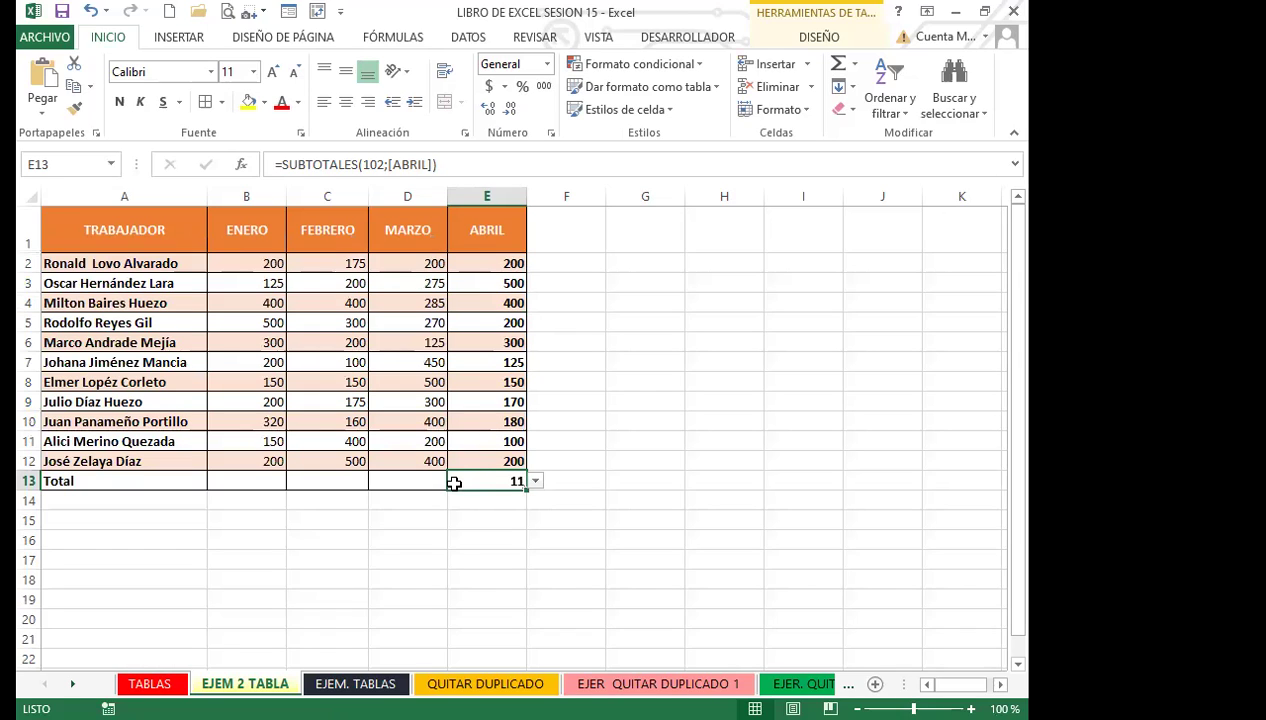
{"action": "left_click", "coordinate": [536, 481]}
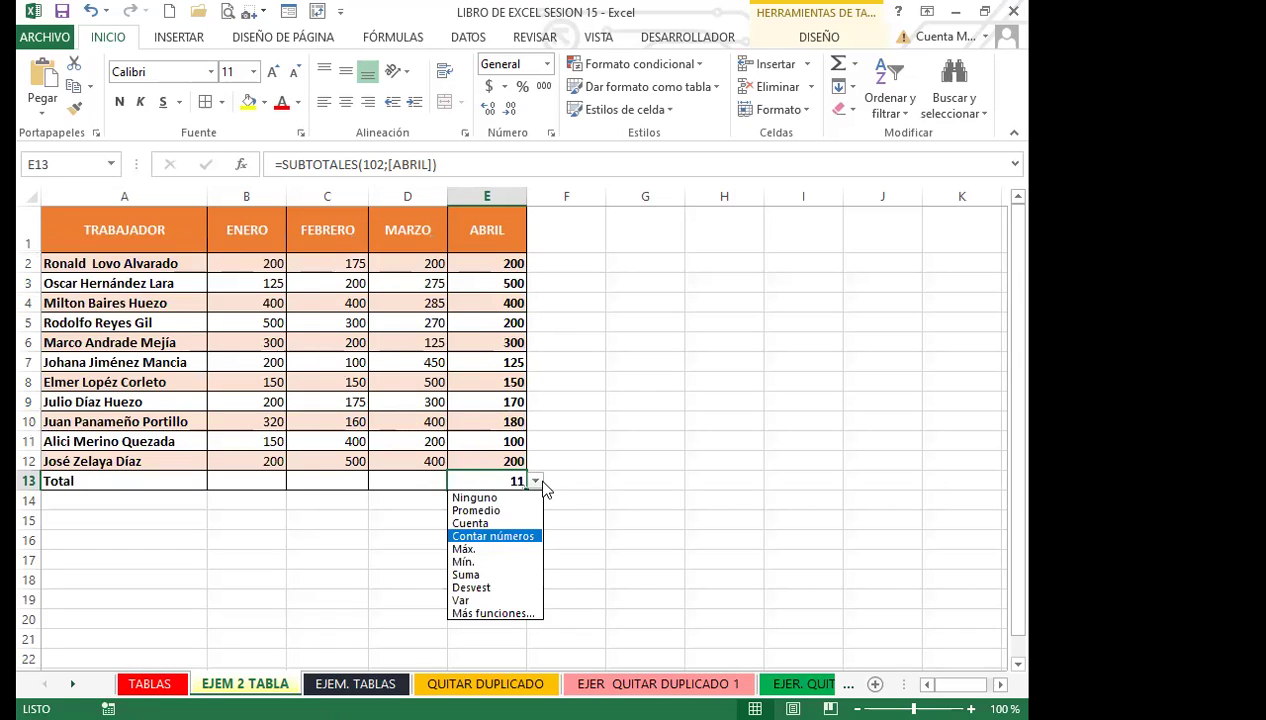
{"action": "left_click", "coordinate": [458, 504]}
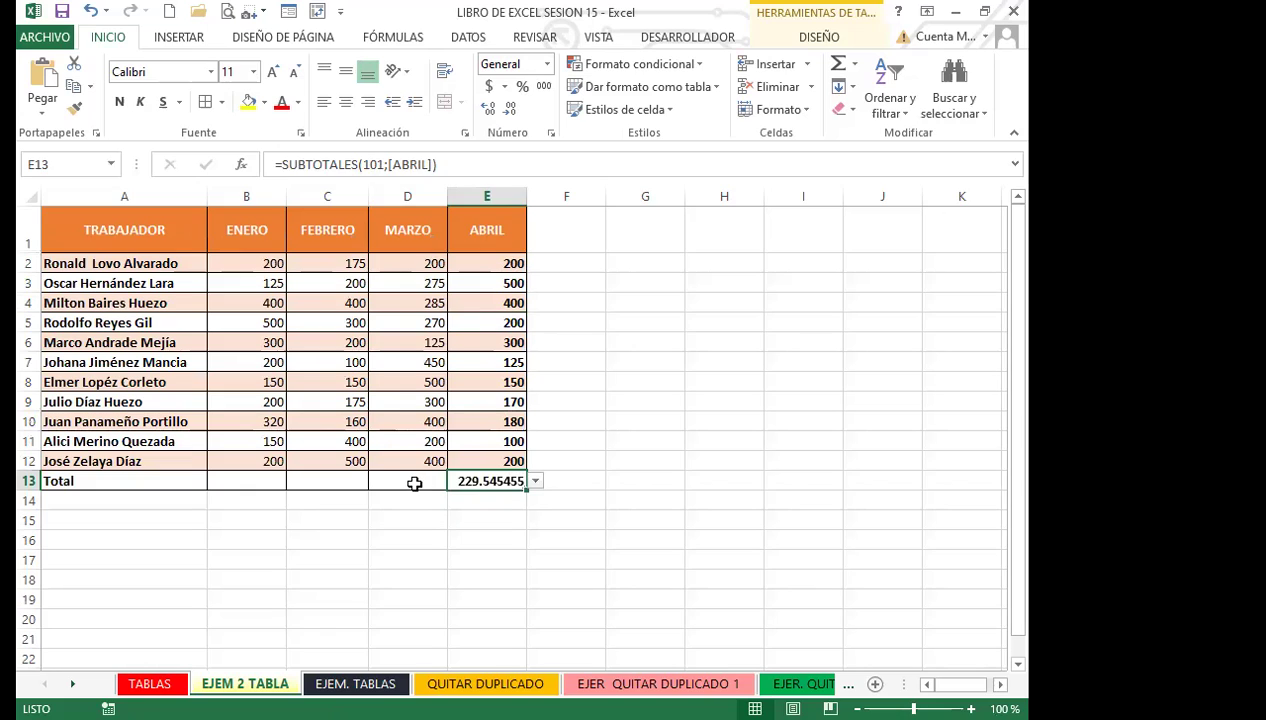
{"action": "left_click", "coordinate": [412, 481]}
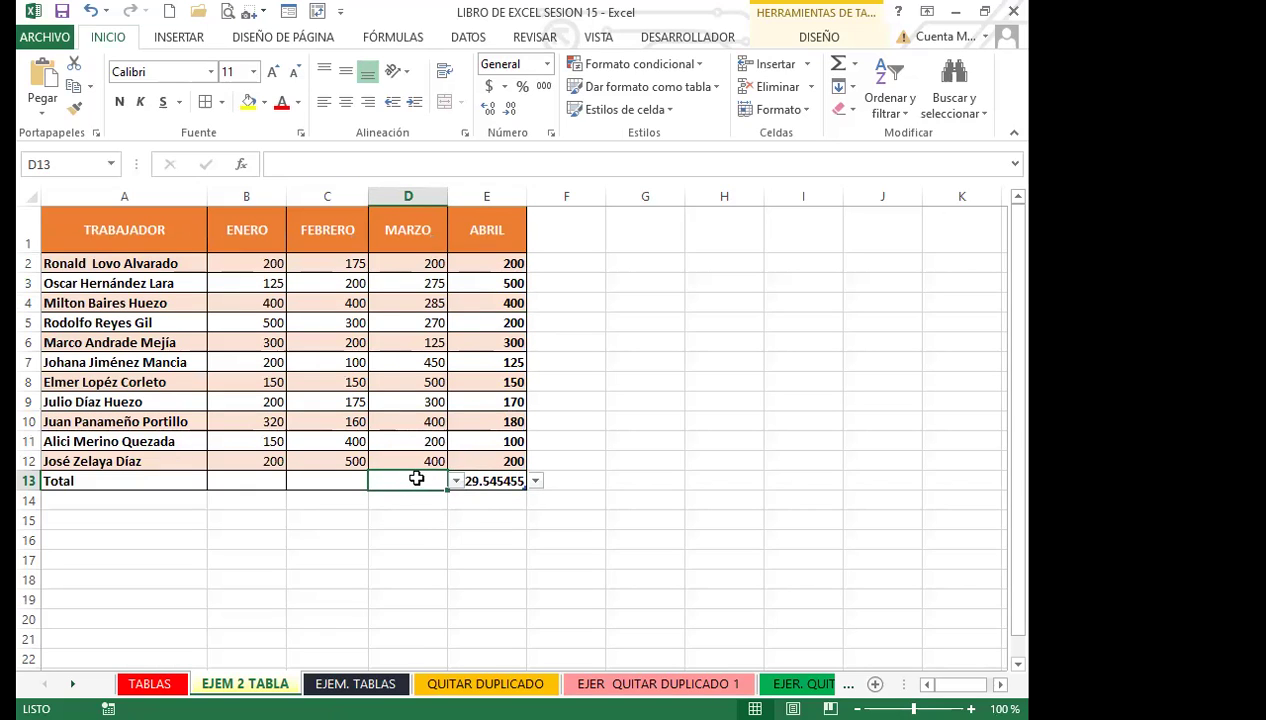
{"action": "left_click", "coordinate": [456, 481]}
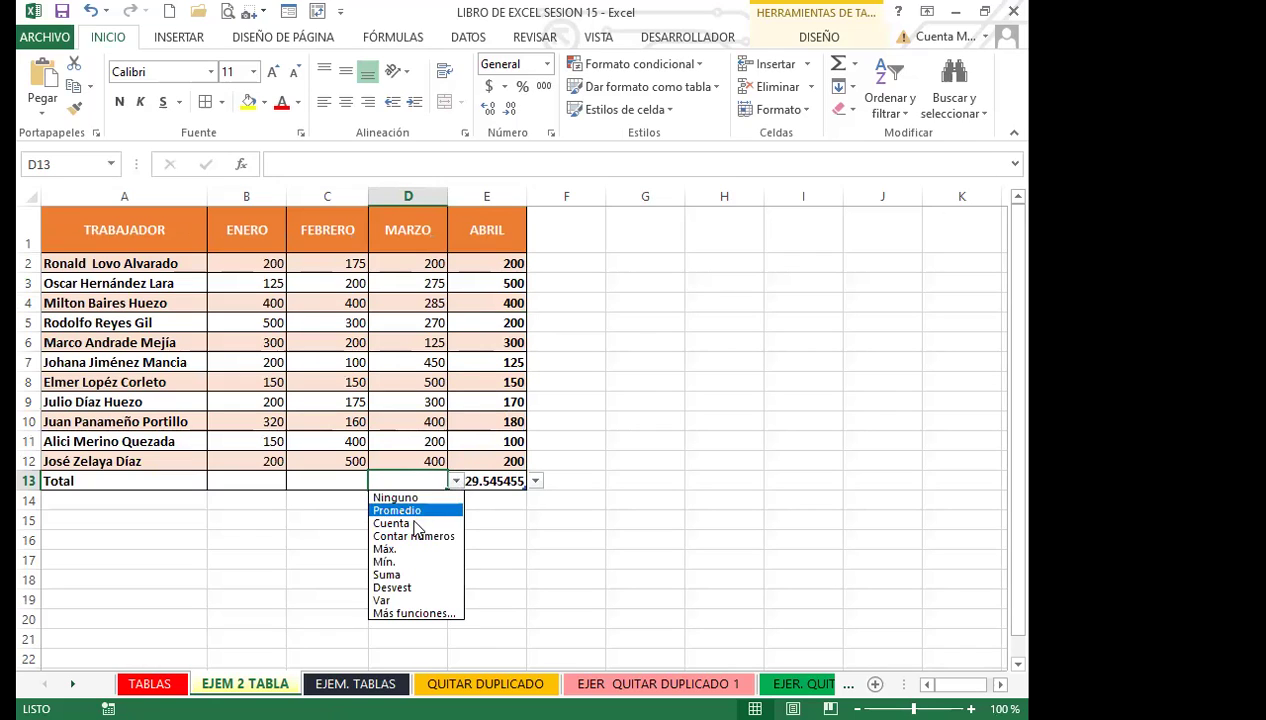
{"action": "left_click", "coordinate": [398, 576]}
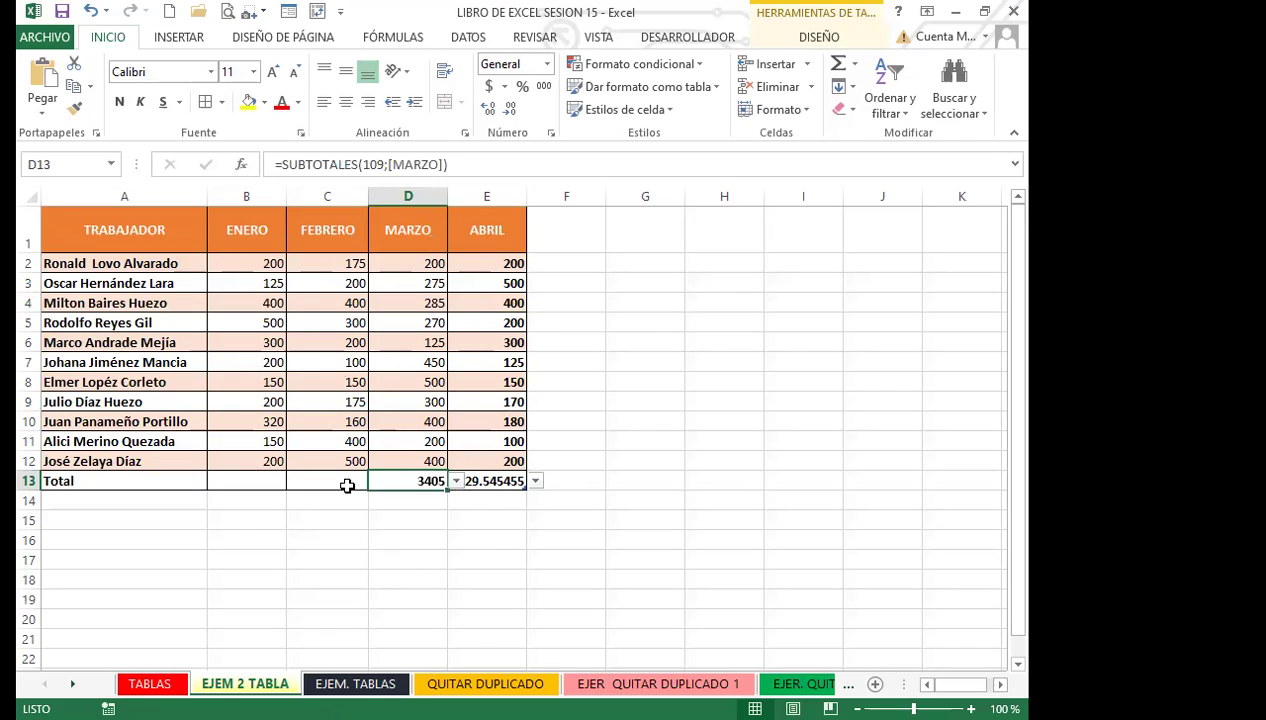
{"action": "left_click", "coordinate": [347, 486]}
{"action": "left_click", "coordinate": [376, 481]}
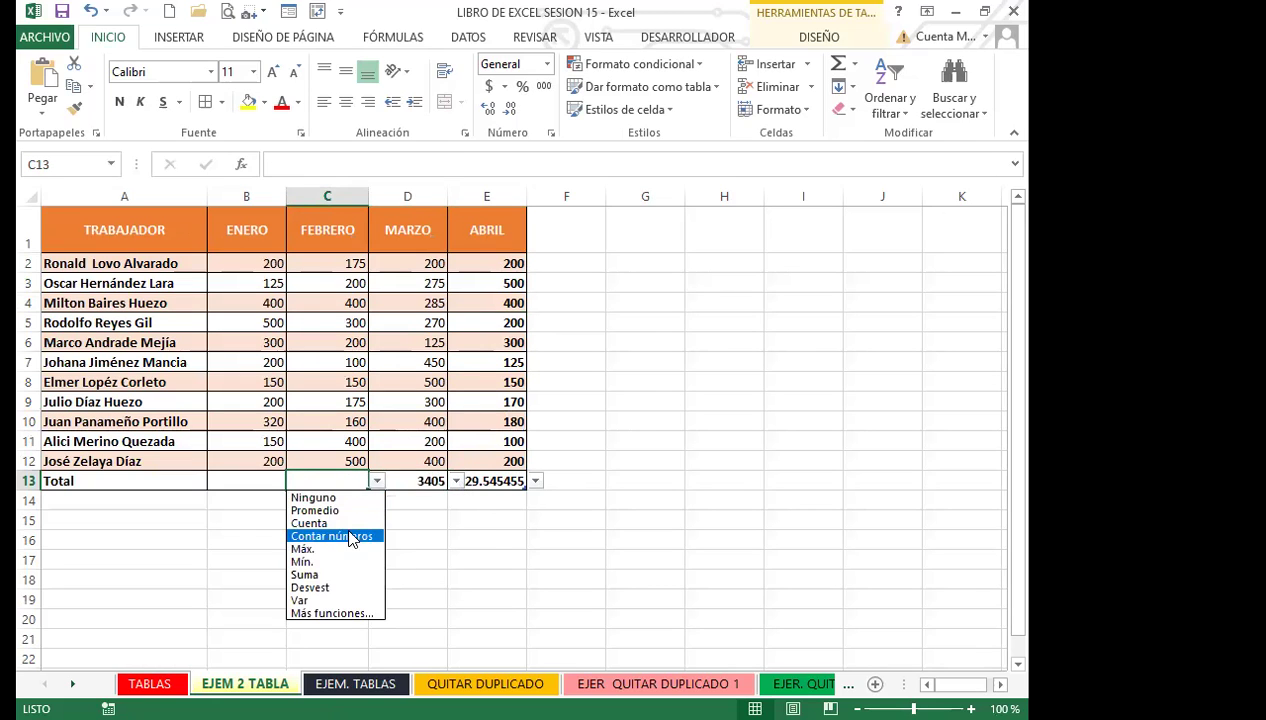
{"action": "left_click", "coordinate": [322, 576]}
{"action": "left_click", "coordinate": [257, 481]}
{"action": "left_click", "coordinate": [294, 481]}
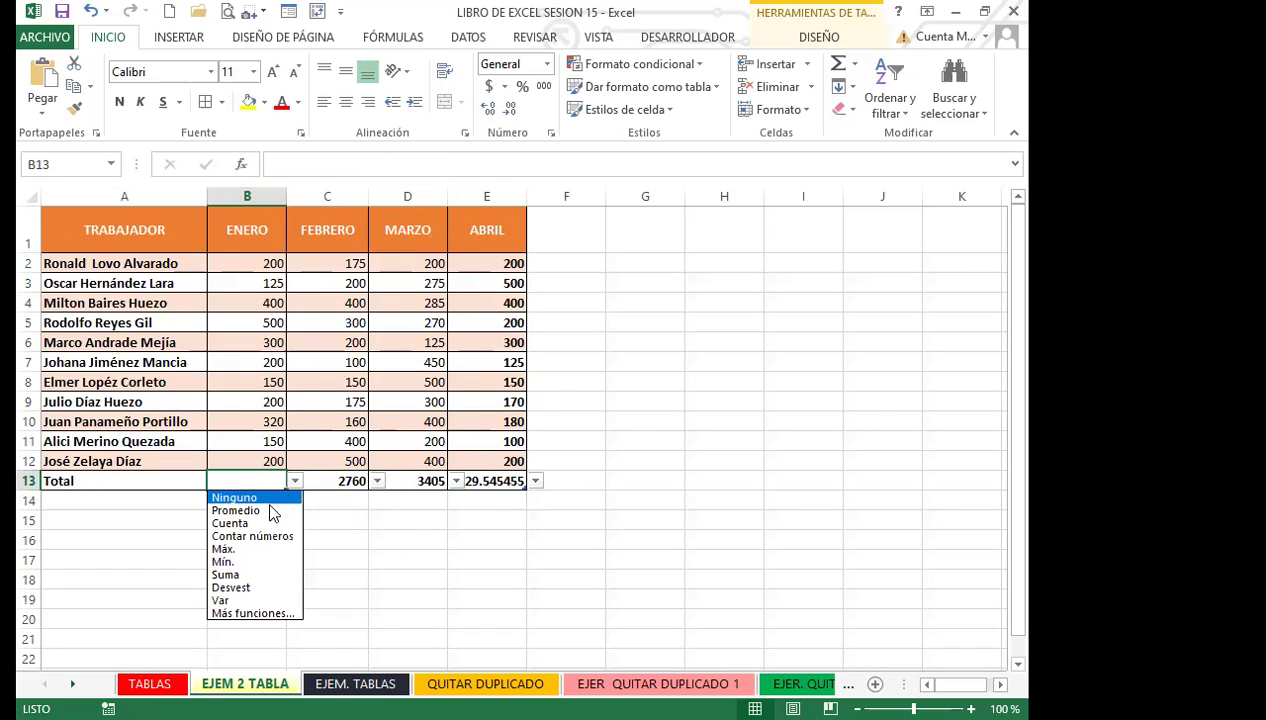
{"action": "left_click", "coordinate": [228, 575]}
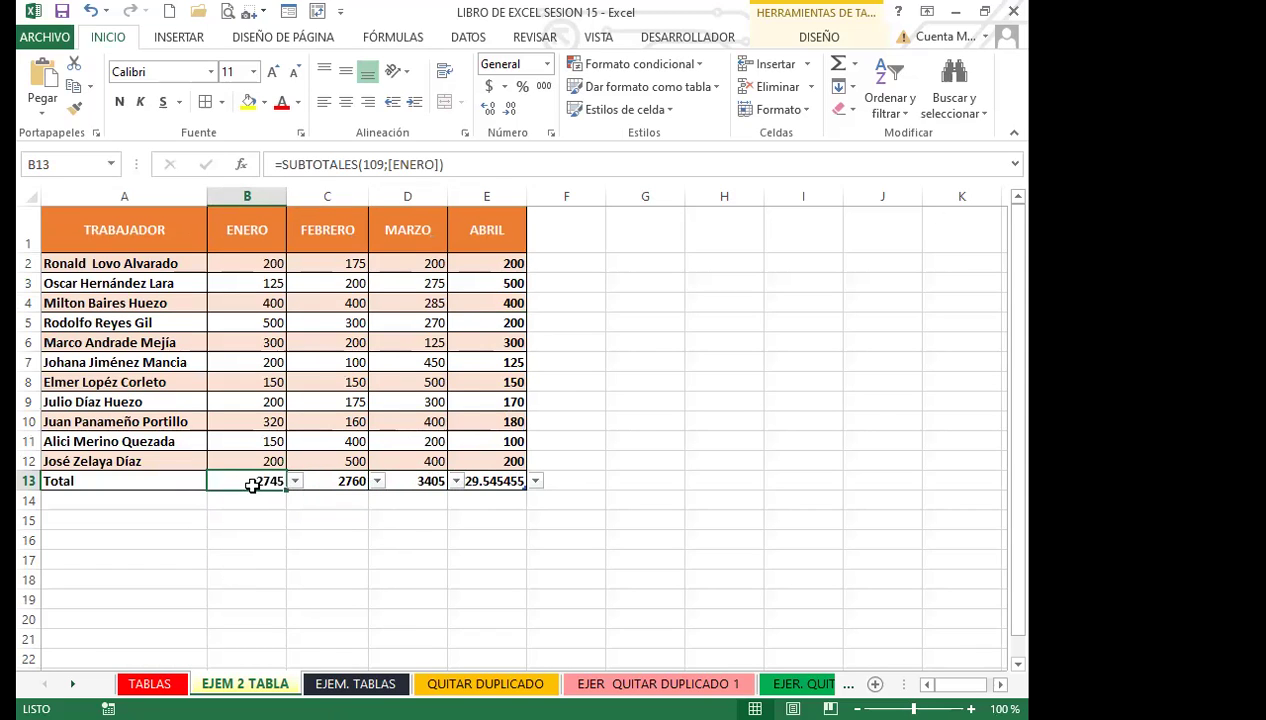
{"action": "left_click", "coordinate": [342, 481]}
{"action": "left_click", "coordinate": [415, 481]}
{"action": "left_click", "coordinate": [497, 482]}
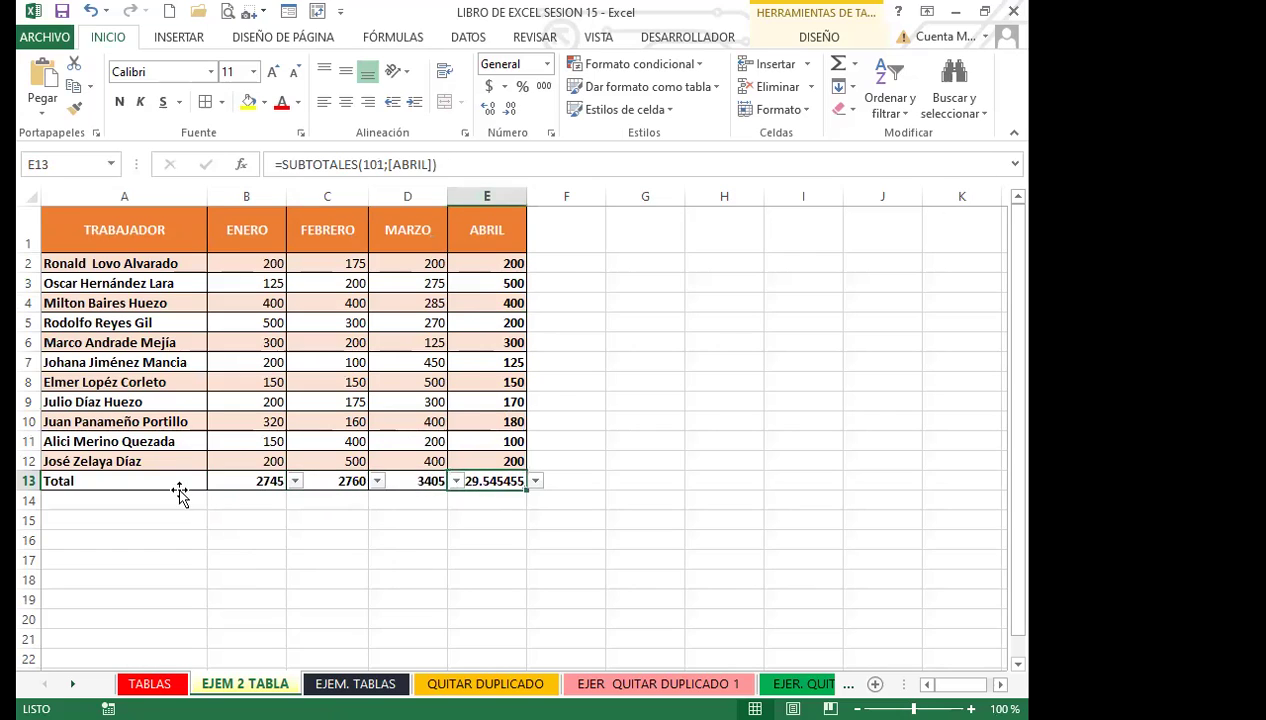
{"action": "left_click", "coordinate": [196, 484]}
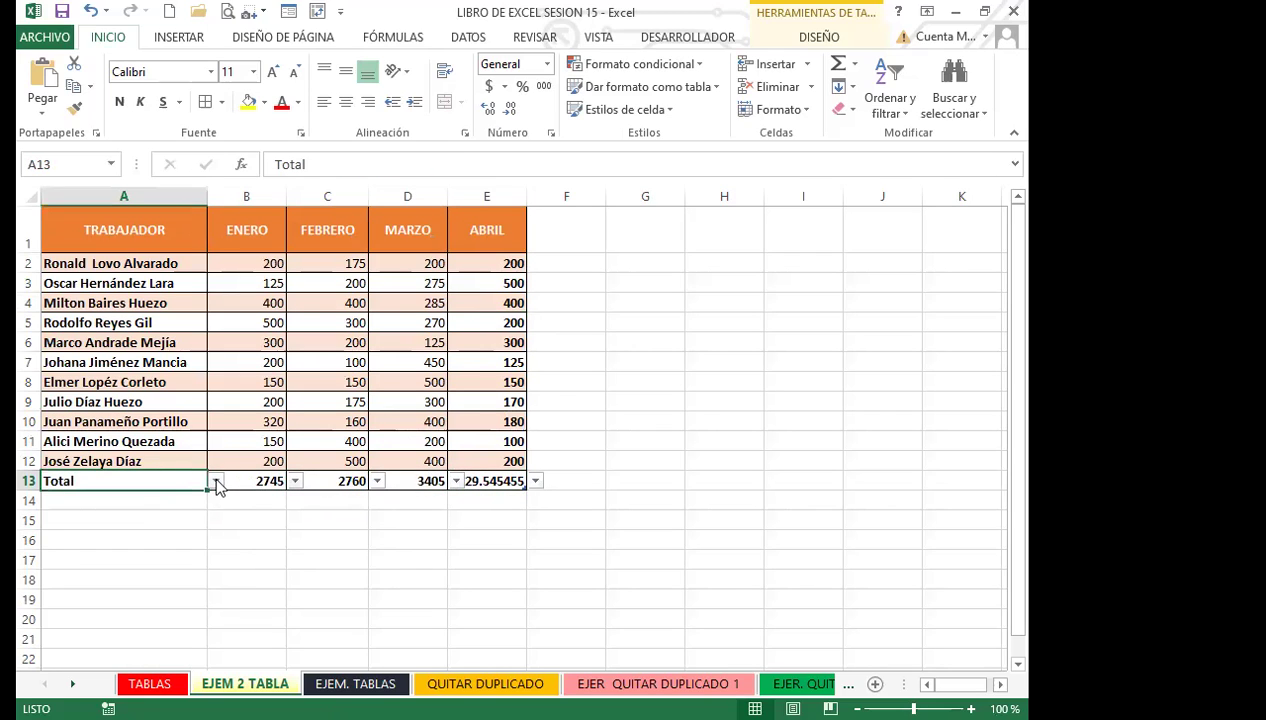
{"action": "left_click", "coordinate": [215, 481]}
{"action": "key", "text": "Escape"}
{"action": "left_click", "coordinate": [325, 481]}
{"action": "left_click", "coordinate": [430, 481]}
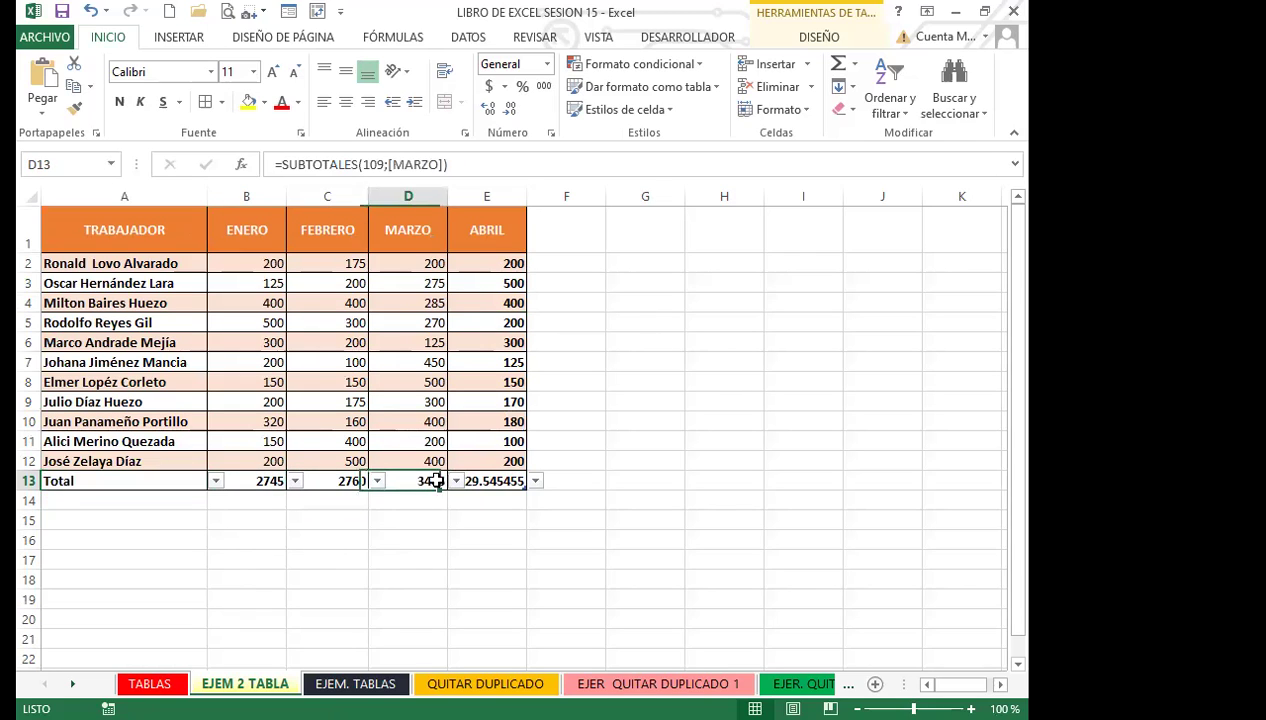
{"action": "left_click", "coordinate": [490, 480]}
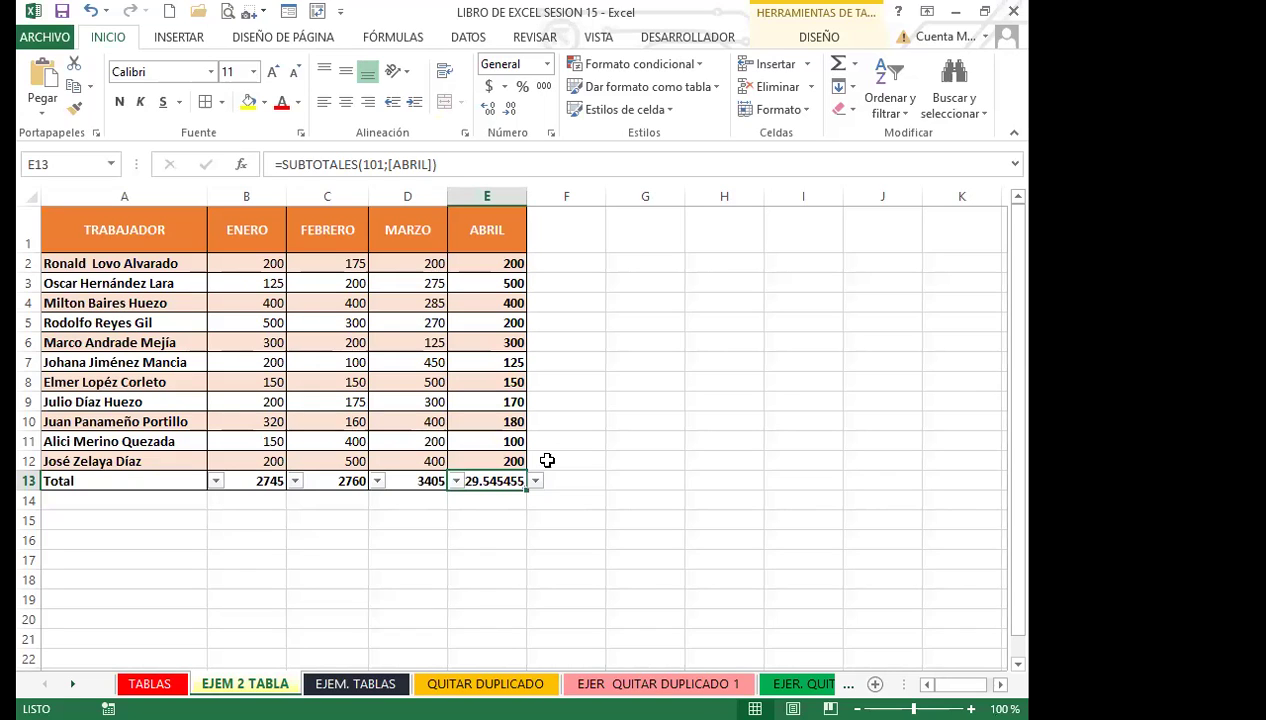
{"action": "left_click", "coordinate": [537, 482]}
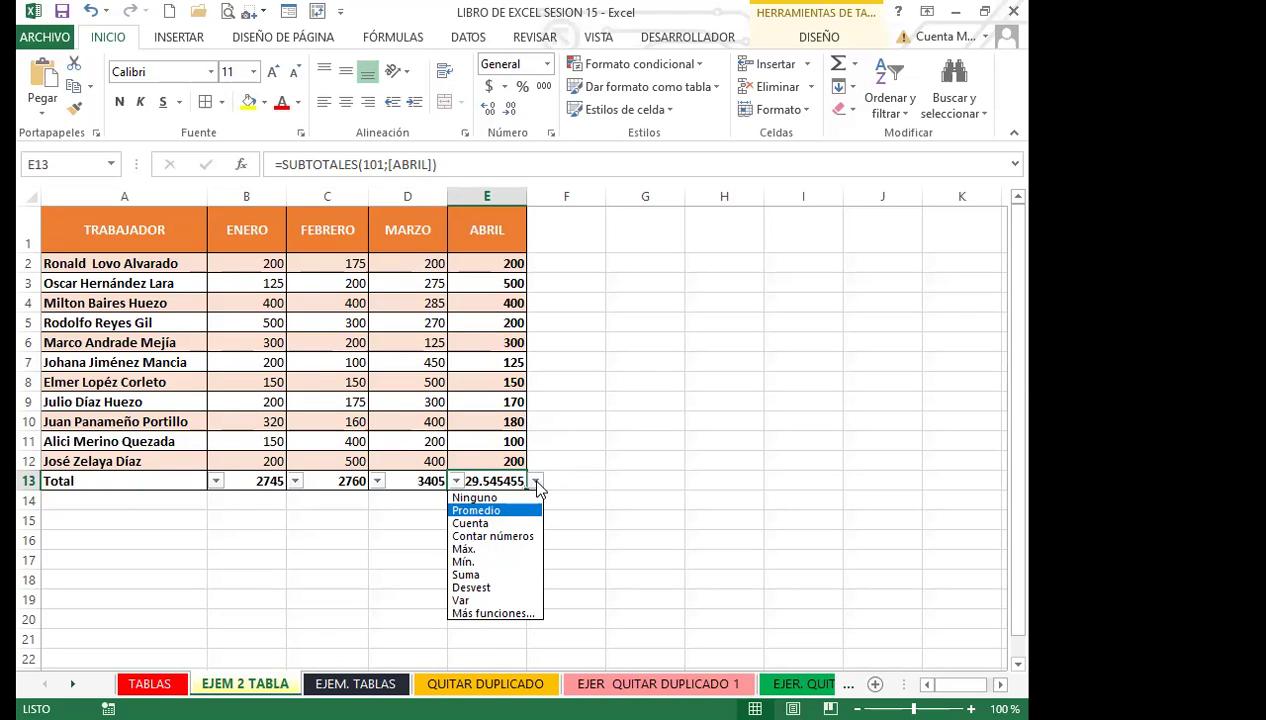
{"action": "scroll", "coordinate": [578, 490], "scroll_direction": "down", "scroll_amount": 3}
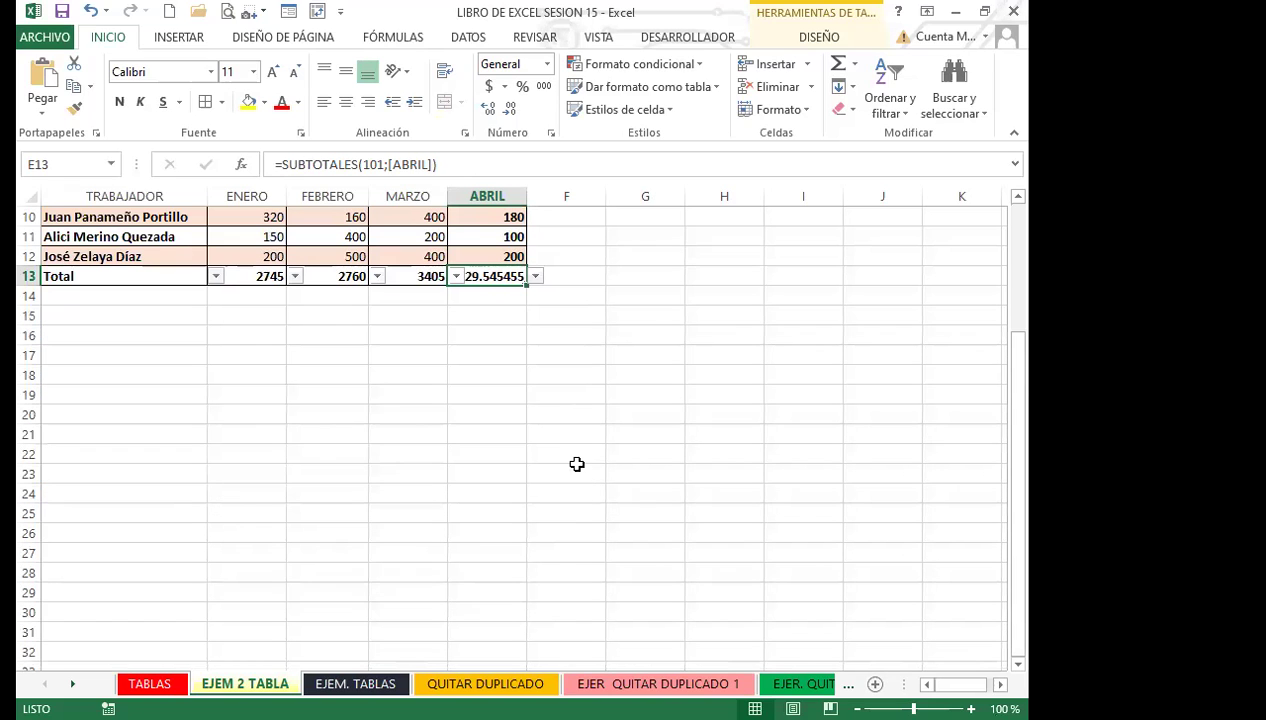
{"action": "left_click", "coordinate": [537, 276]}
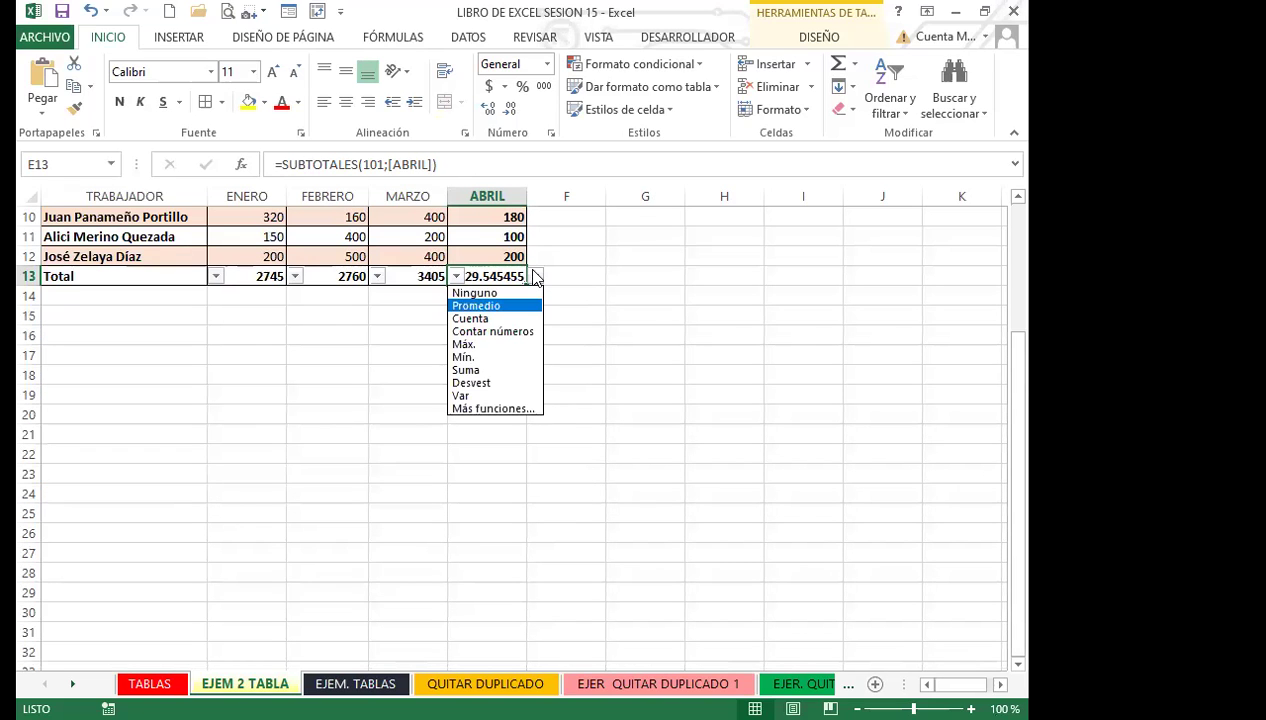
{"action": "left_click", "coordinate": [493, 306]}
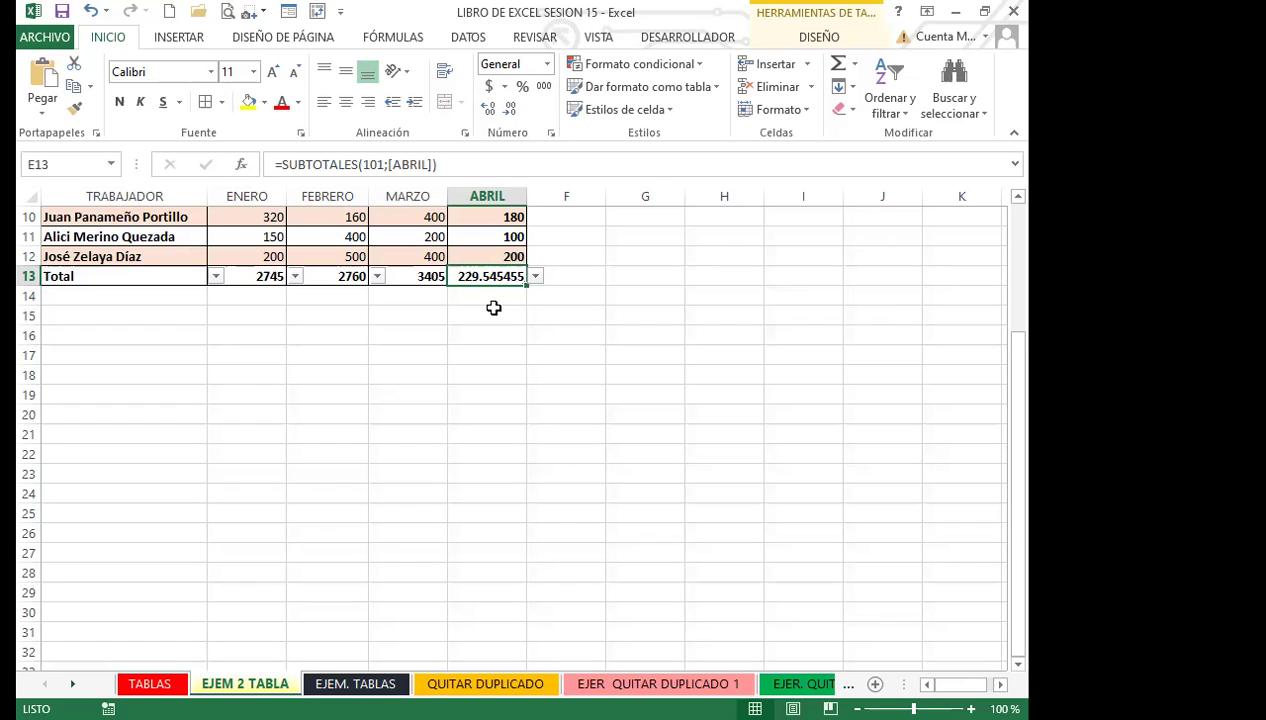
{"action": "left_click", "coordinate": [546, 276]}
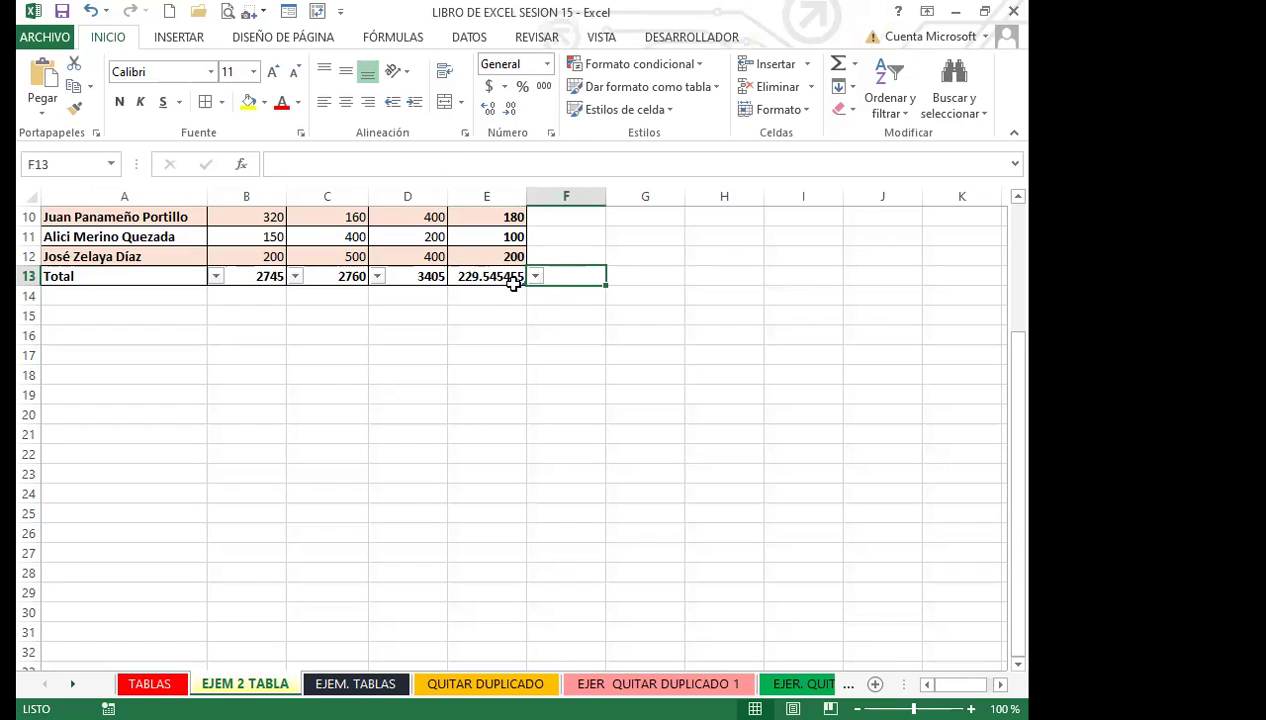
{"action": "left_click", "coordinate": [513, 282]}
{"action": "left_click", "coordinate": [536, 277]}
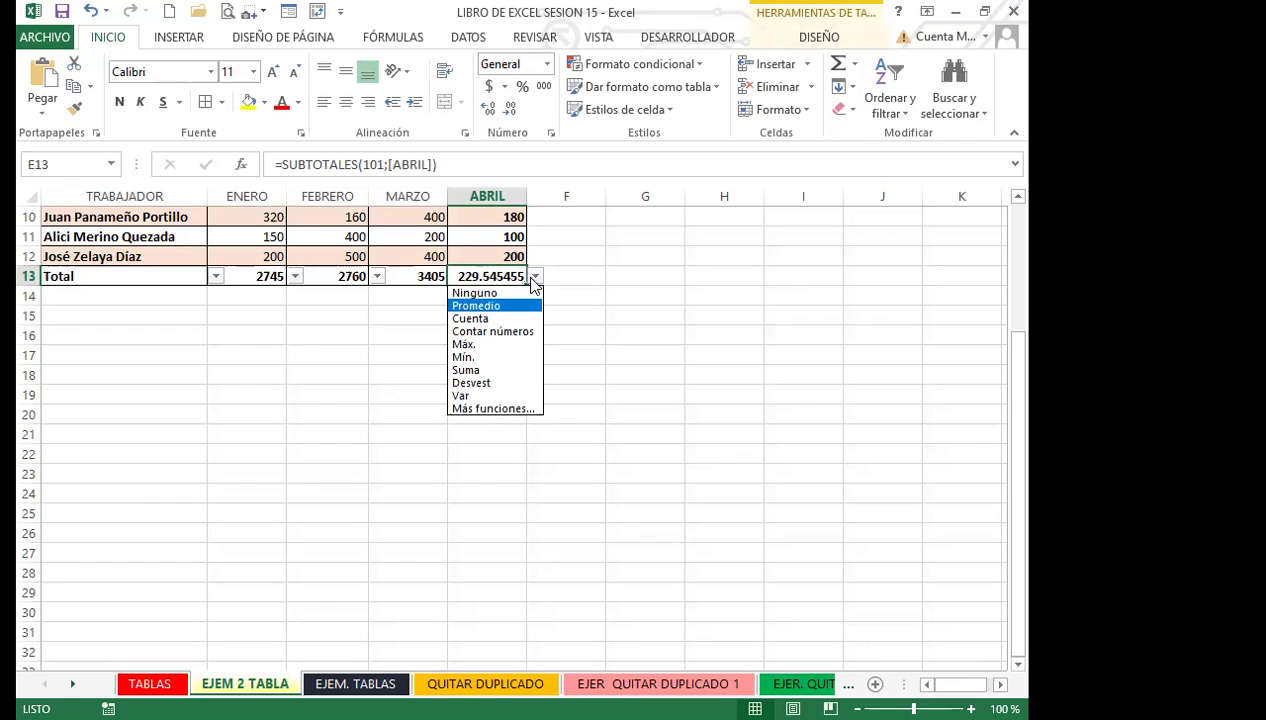
{"action": "key", "text": "Escape"}
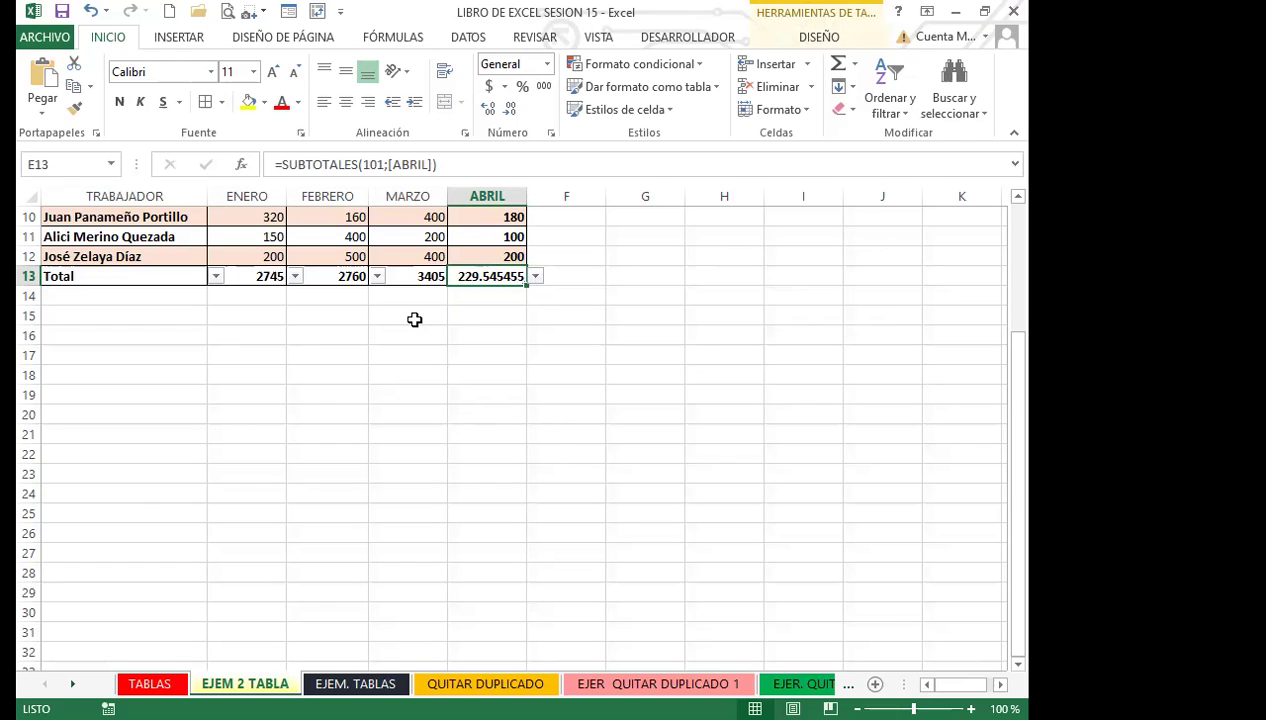
{"action": "left_click", "coordinate": [414, 319]}
{"action": "scroll", "coordinate": [180, 455], "scroll_direction": "up", "scroll_amount": 1}
{"action": "scroll", "coordinate": [189, 438], "scroll_direction": "up", "scroll_amount": 2}
{"action": "left_click", "coordinate": [397, 384]}
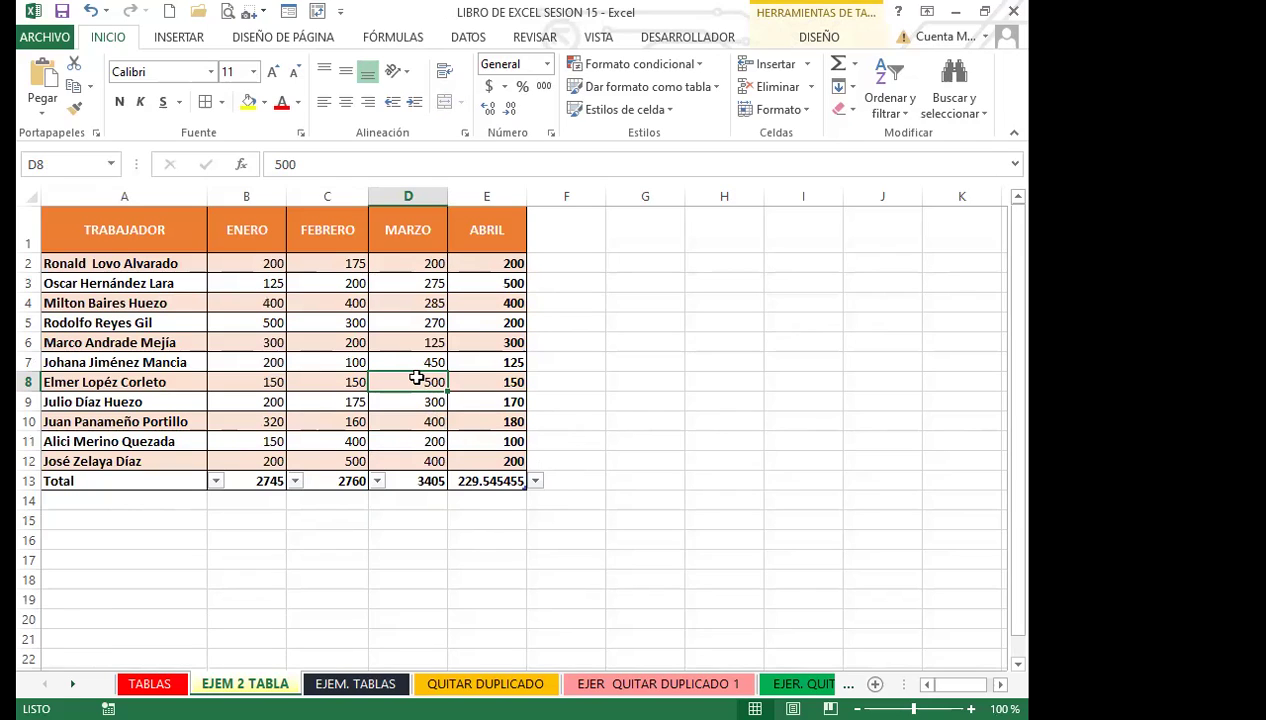
{"action": "left_click", "coordinate": [400, 358]}
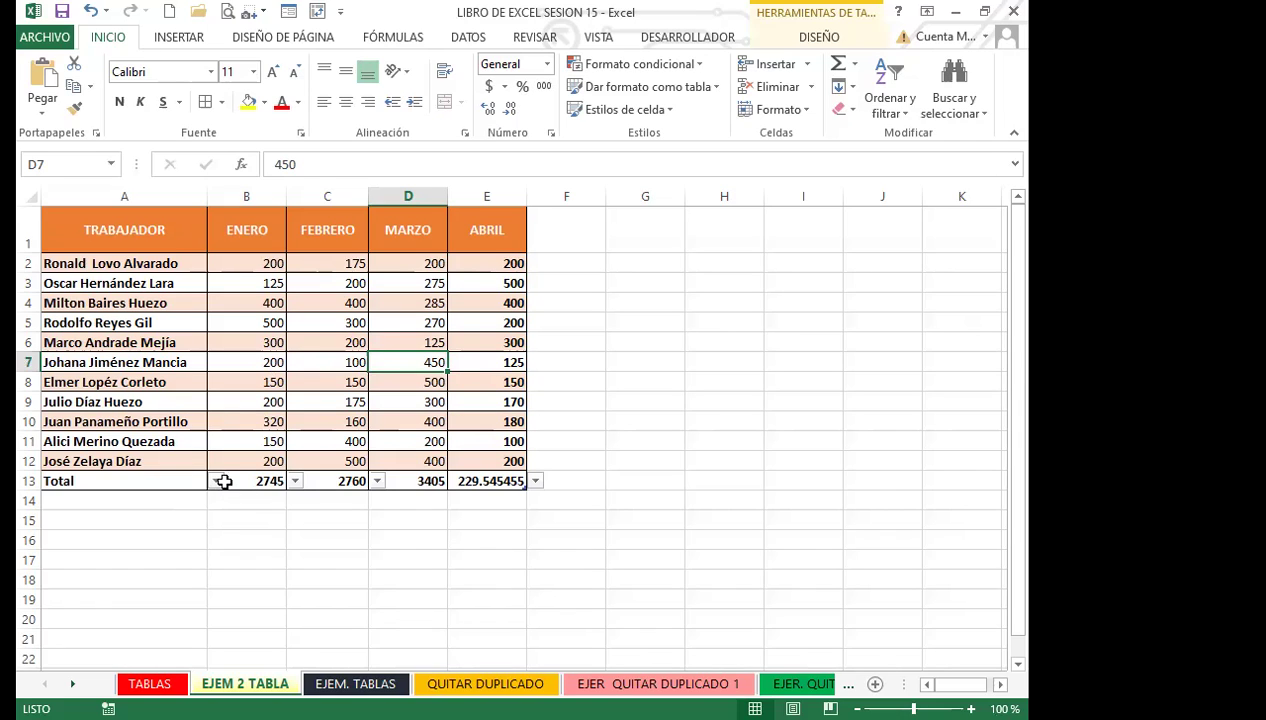
Set the ENERO total in B13 to Máx. and the FEBRERO total to Contar números.
{"action": "left_click", "coordinate": [264, 481]}
{"action": "left_click", "coordinate": [295, 481]}
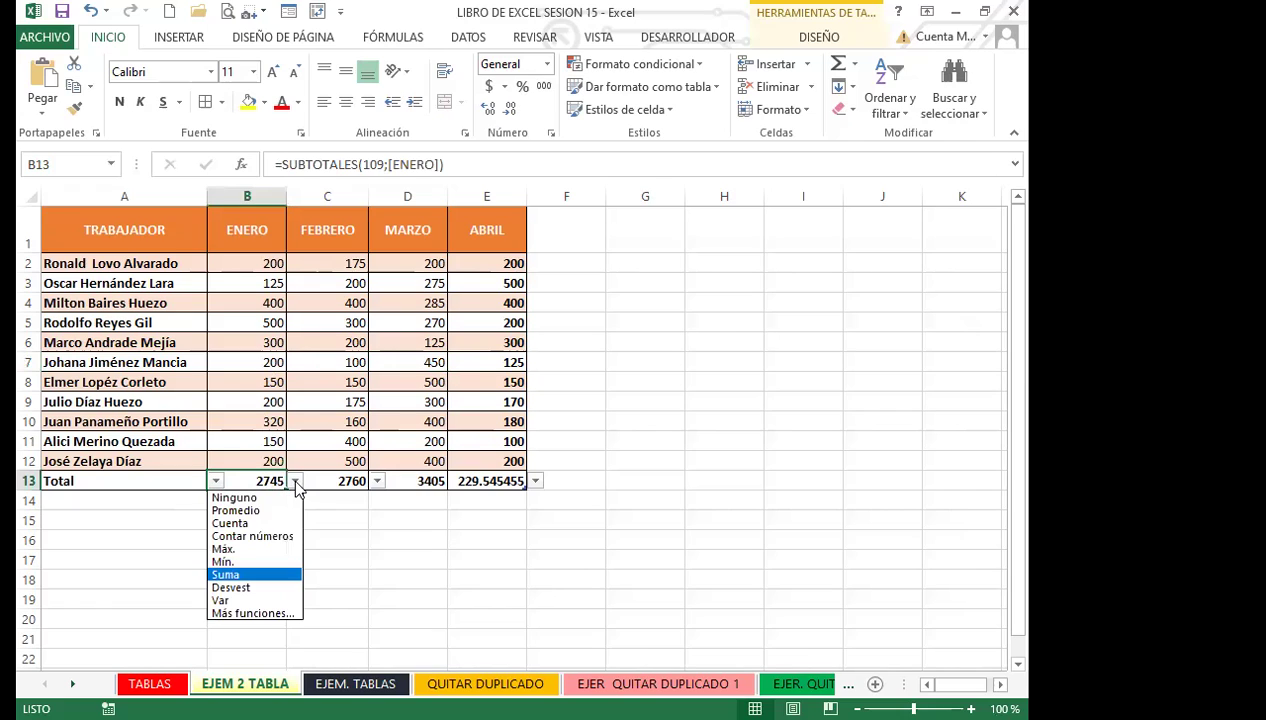
{"action": "left_click", "coordinate": [224, 549]}
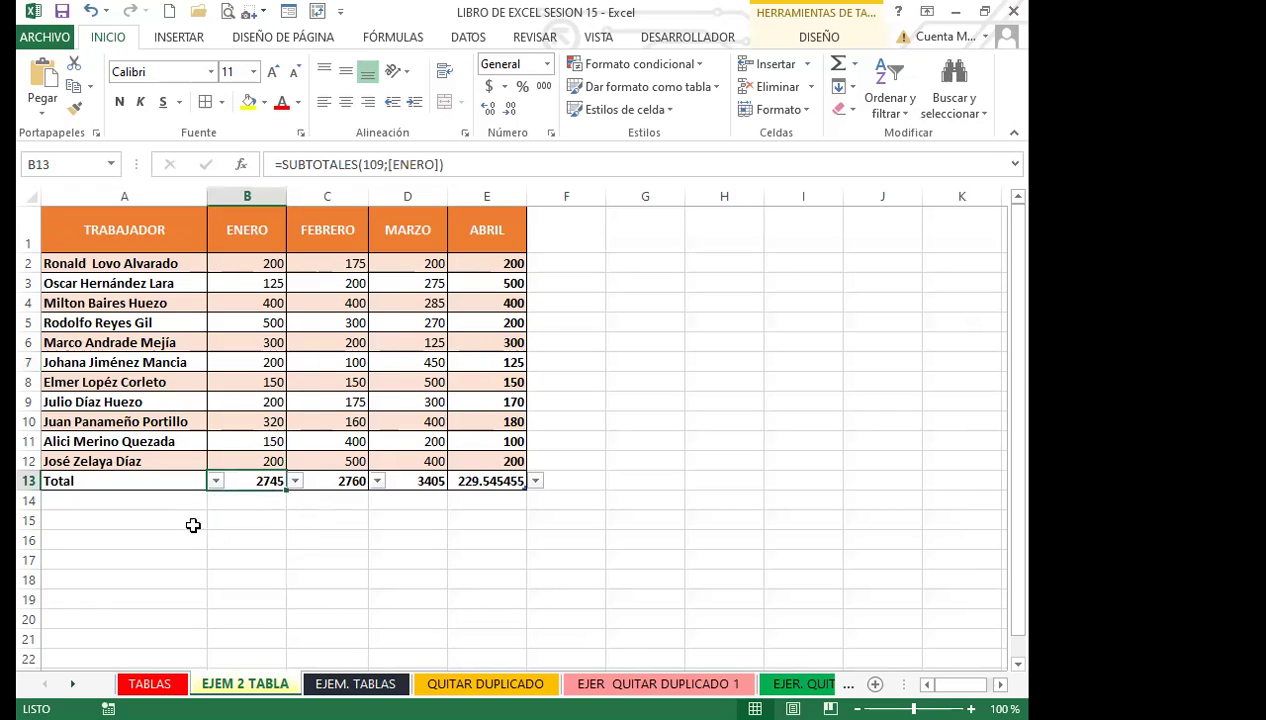
{"action": "left_click", "coordinate": [378, 481]}
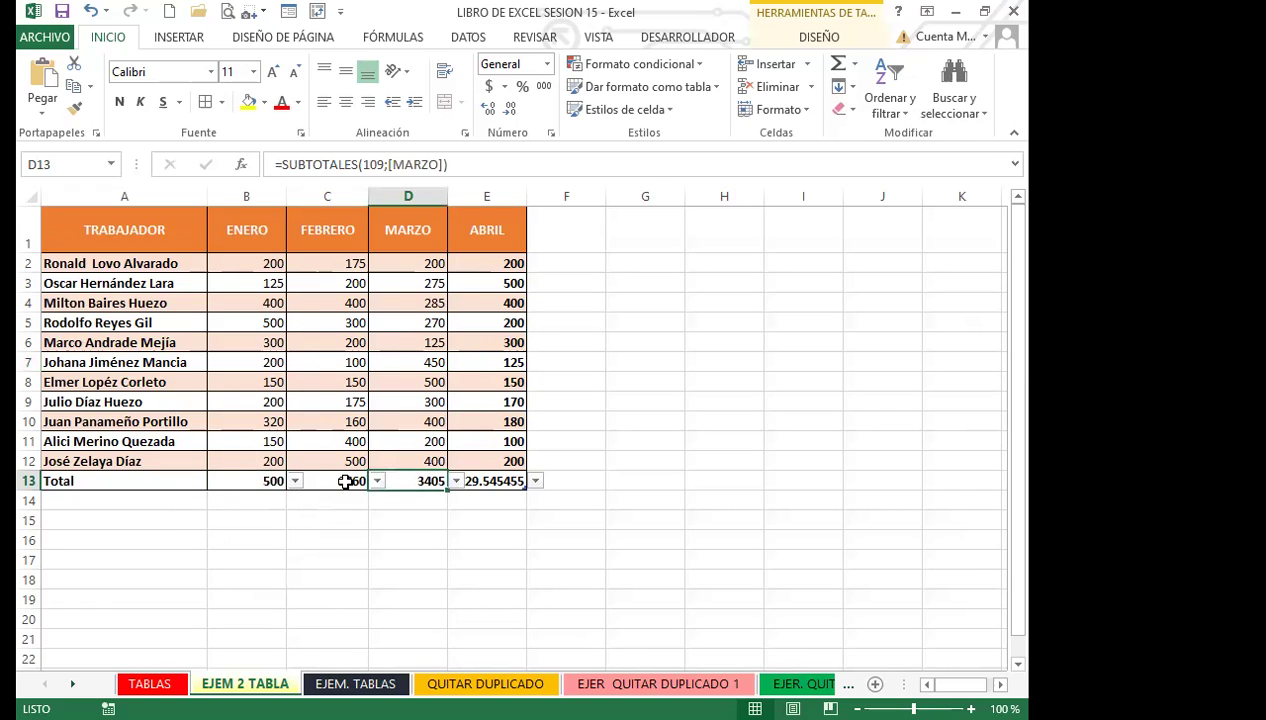
{"action": "left_click", "coordinate": [341, 481]}
{"action": "left_click", "coordinate": [378, 481]}
{"action": "left_click", "coordinate": [322, 539]}
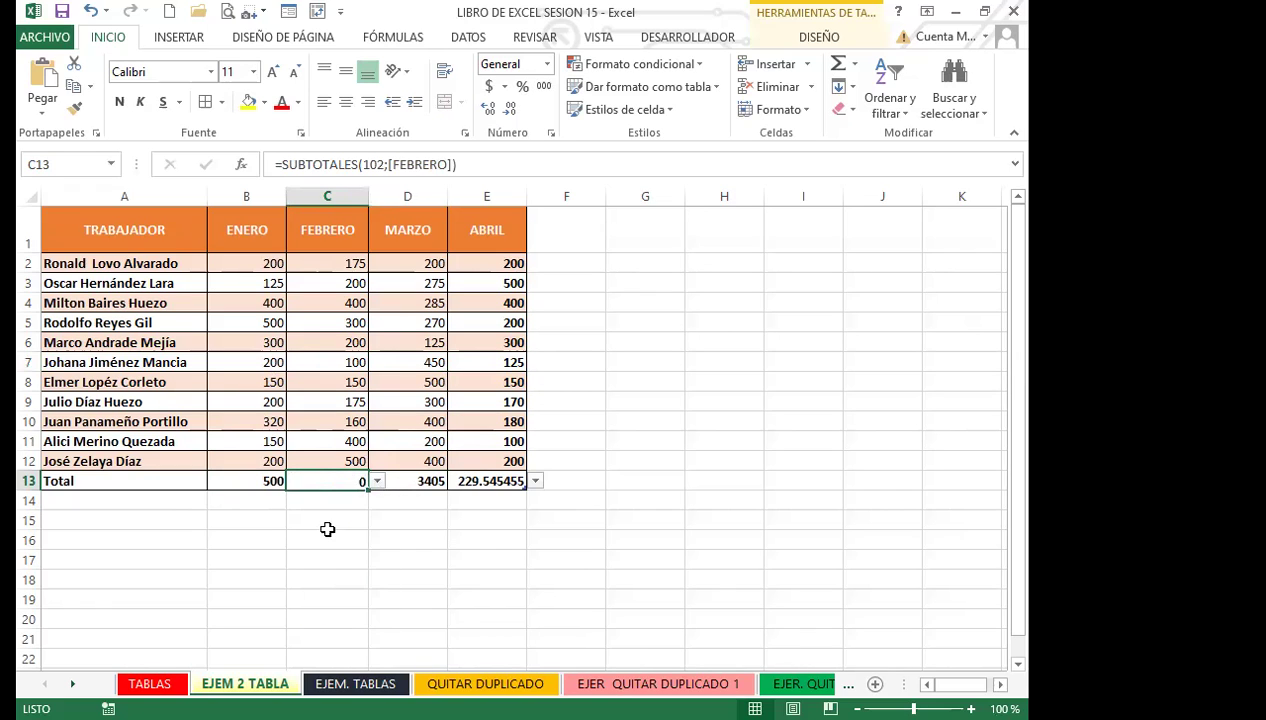
Set the MARZO total to Máx. after trying Cuenta, then move to the EJEM. TABLAS sheet.
{"action": "left_click", "coordinate": [433, 487]}
{"action": "left_click", "coordinate": [456, 481]}
{"action": "left_click", "coordinate": [404, 524]}
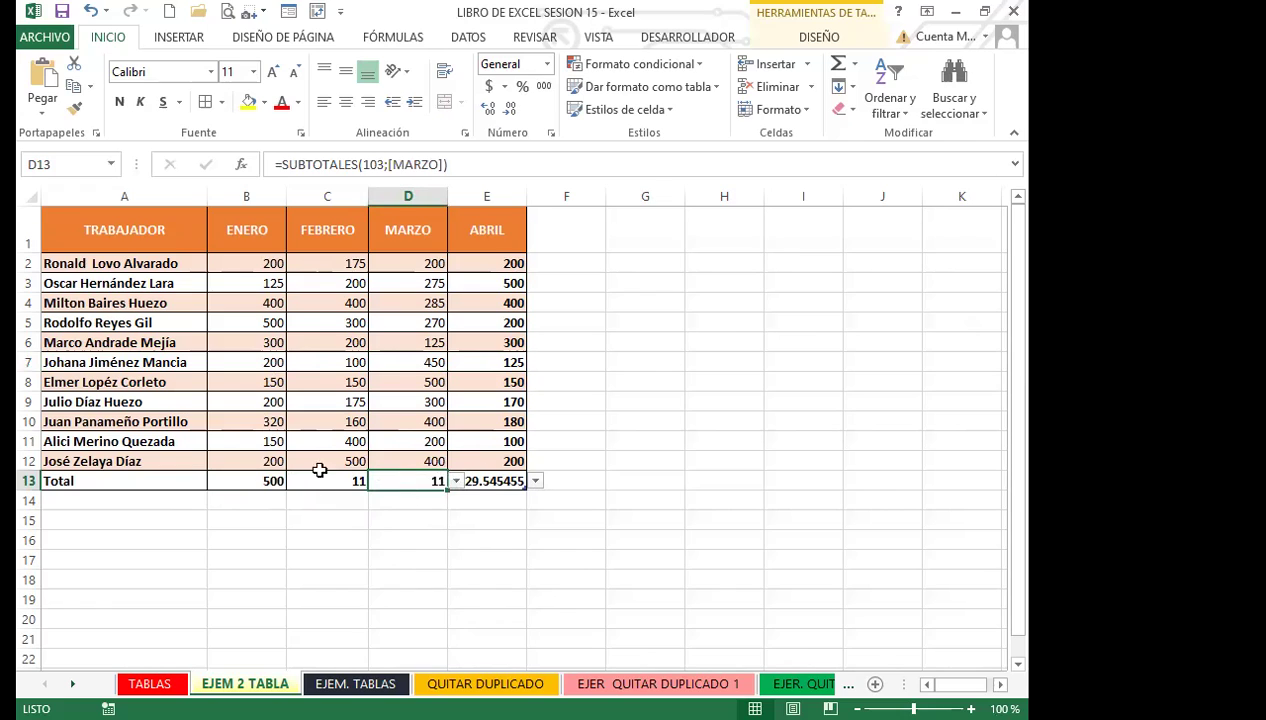
{"action": "left_click", "coordinate": [457, 484]}
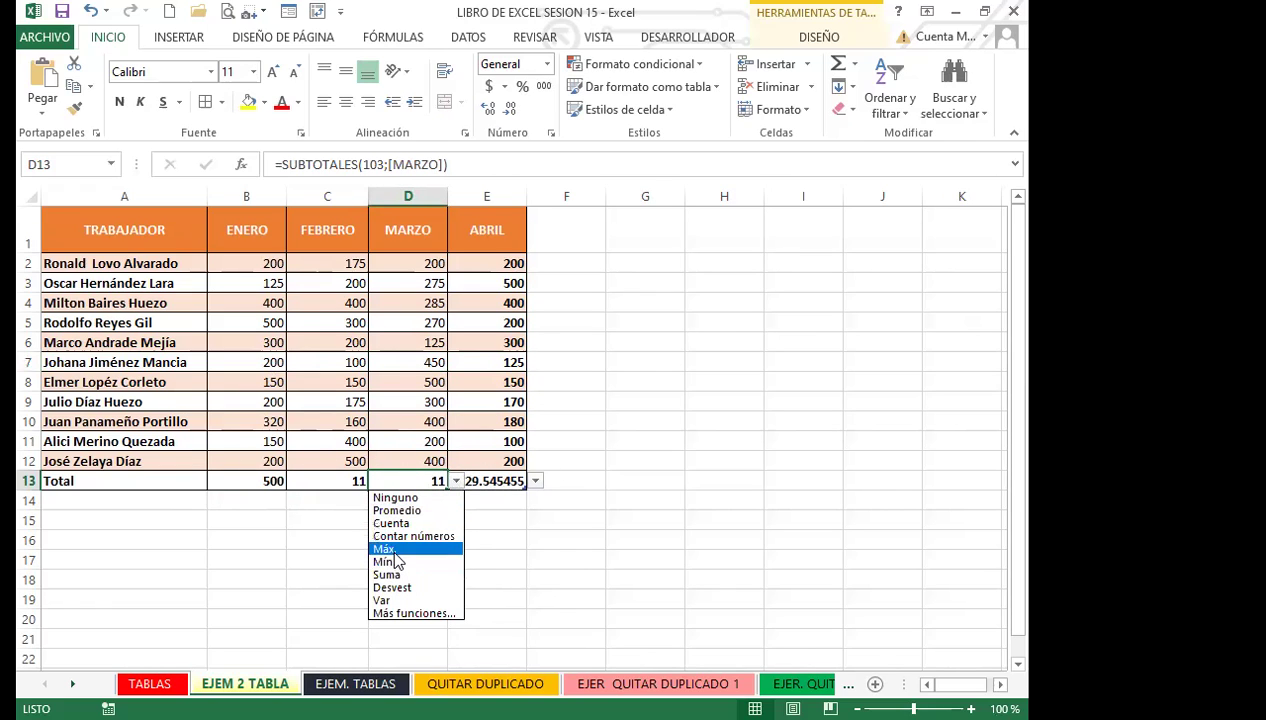
{"action": "left_click", "coordinate": [418, 551]}
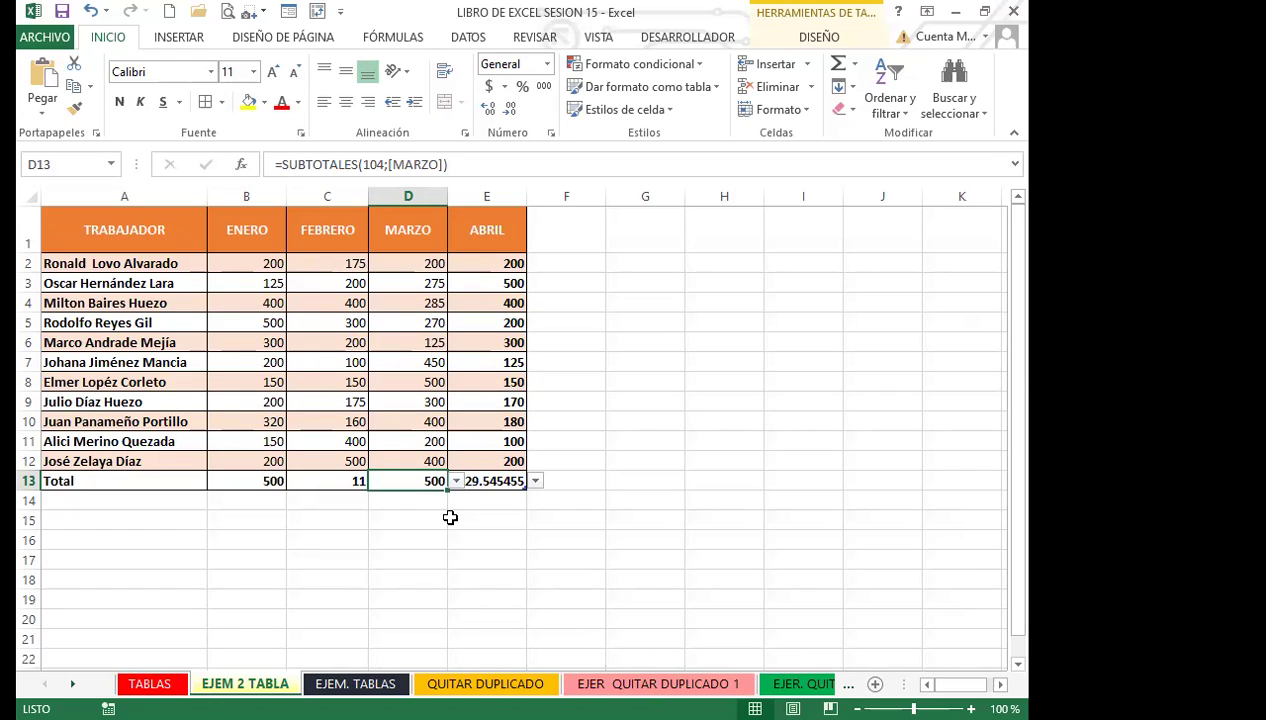
{"action": "left_click", "coordinate": [346, 406]}
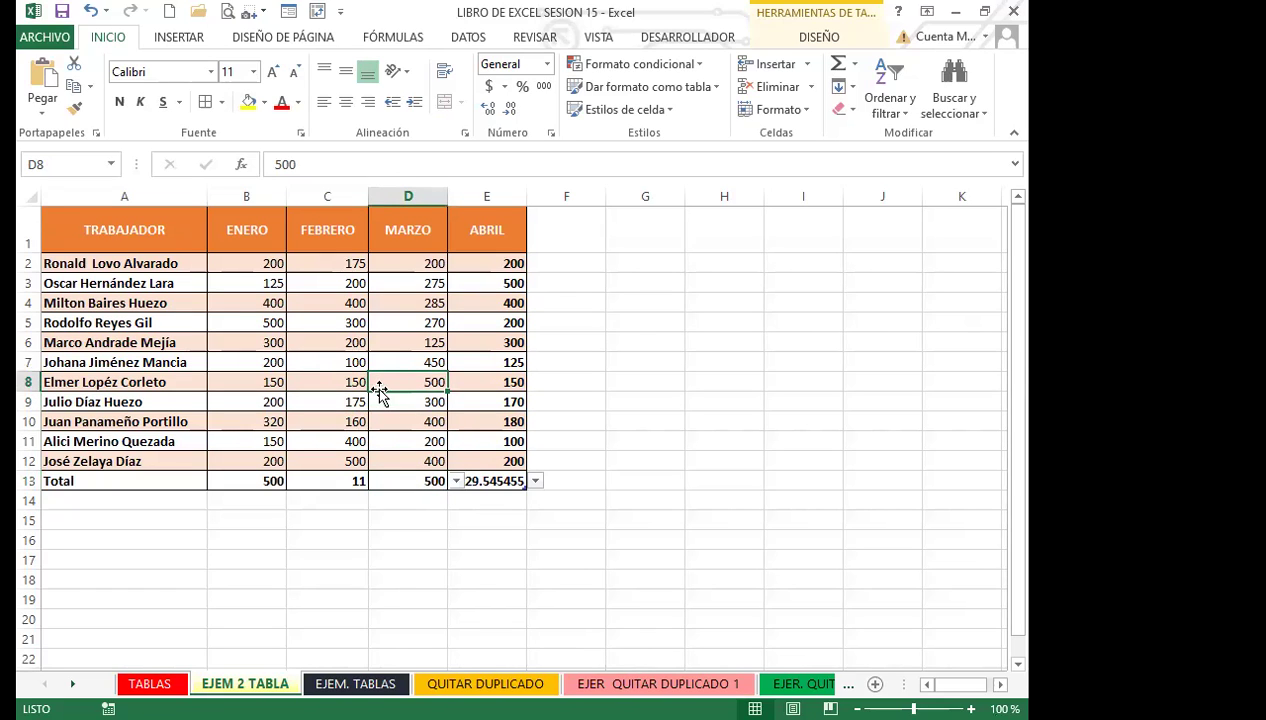
{"action": "left_click", "coordinate": [324, 383]}
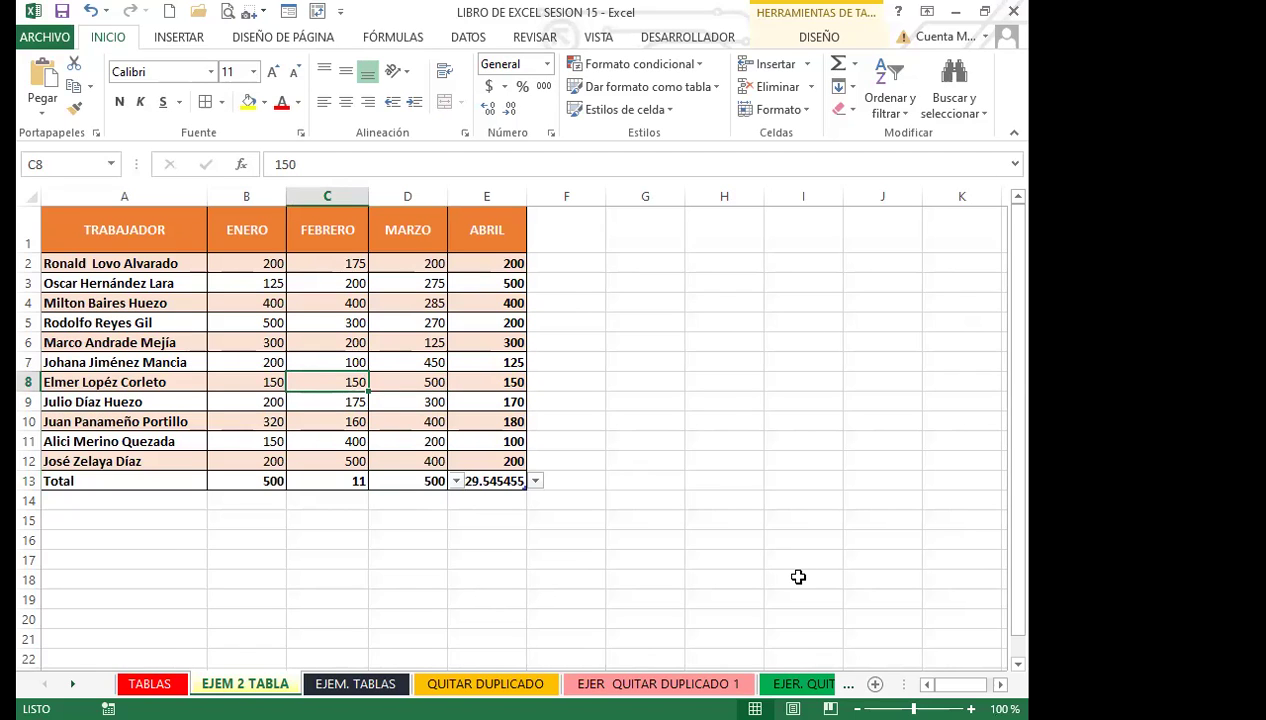
{"action": "key", "text": "ctrl+Page_Down"}
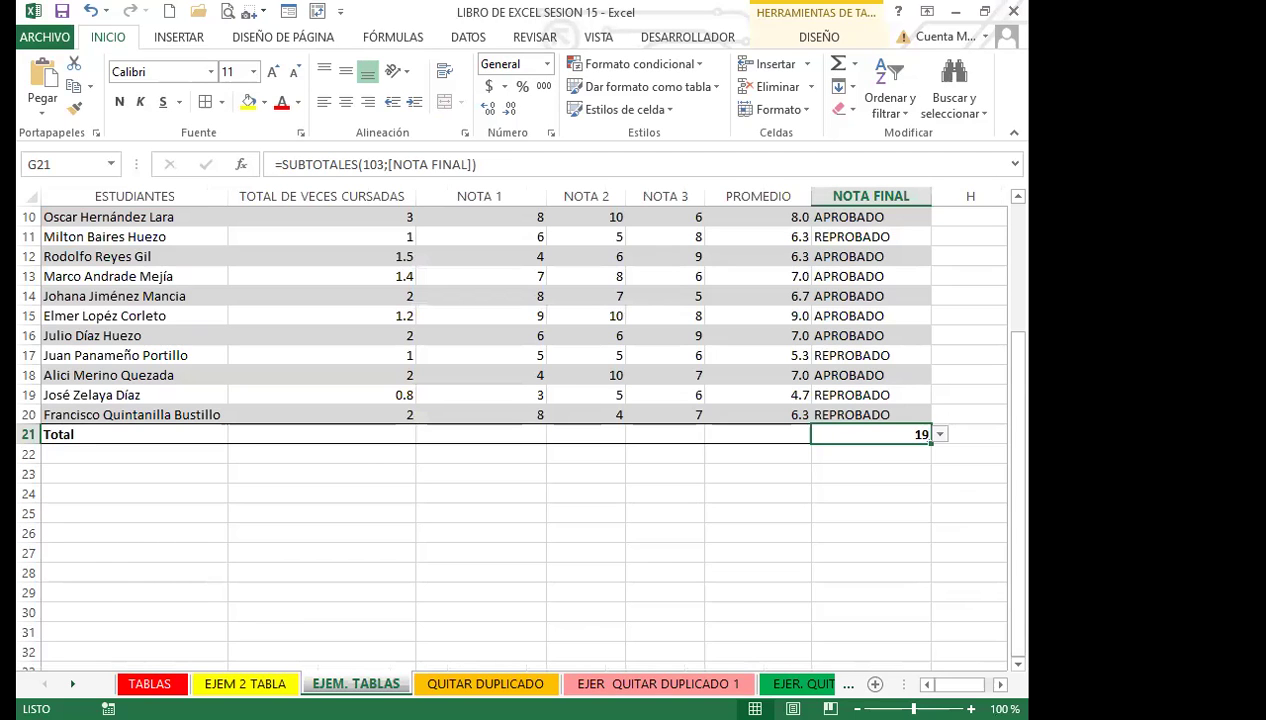
Go back to TABLAS, then open the QUITAR DUPLICADO sheet and inspect its PAÍS entries.
{"action": "key", "text": "ctrl+Page_Up"}
{"action": "key", "text": "ctrl+Page_Up"}
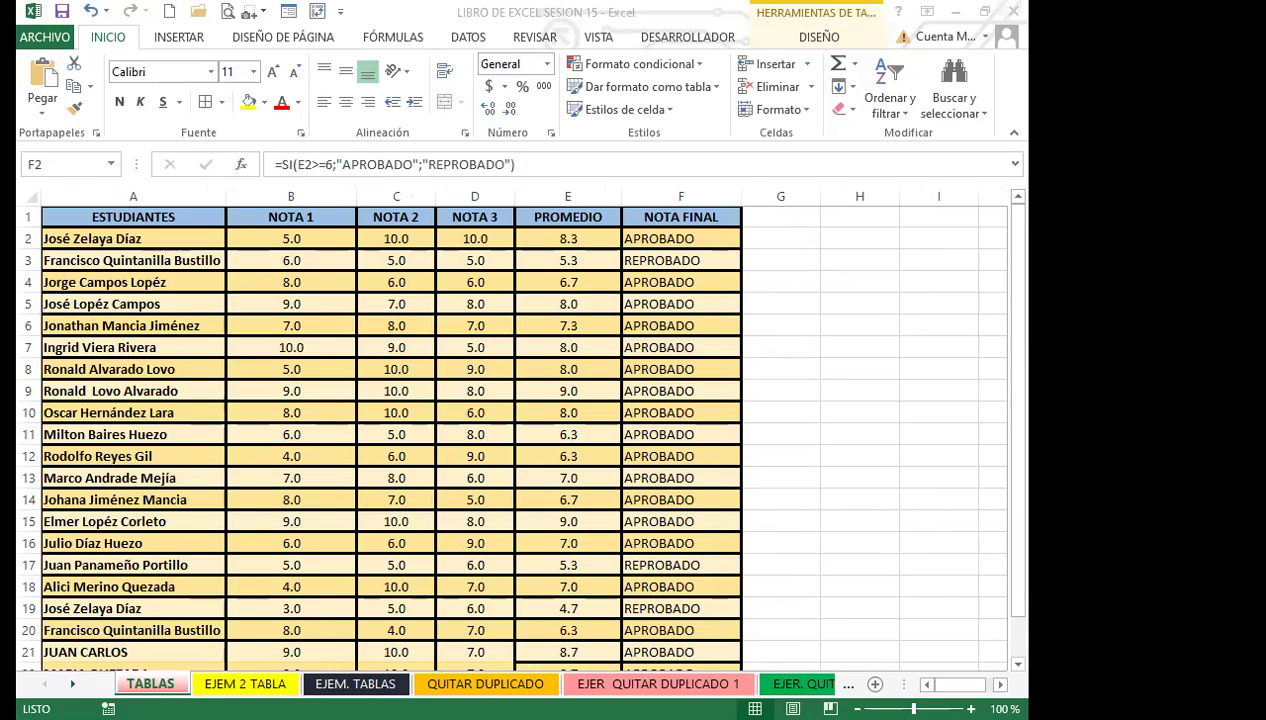
{"action": "left_click", "coordinate": [448, 675]}
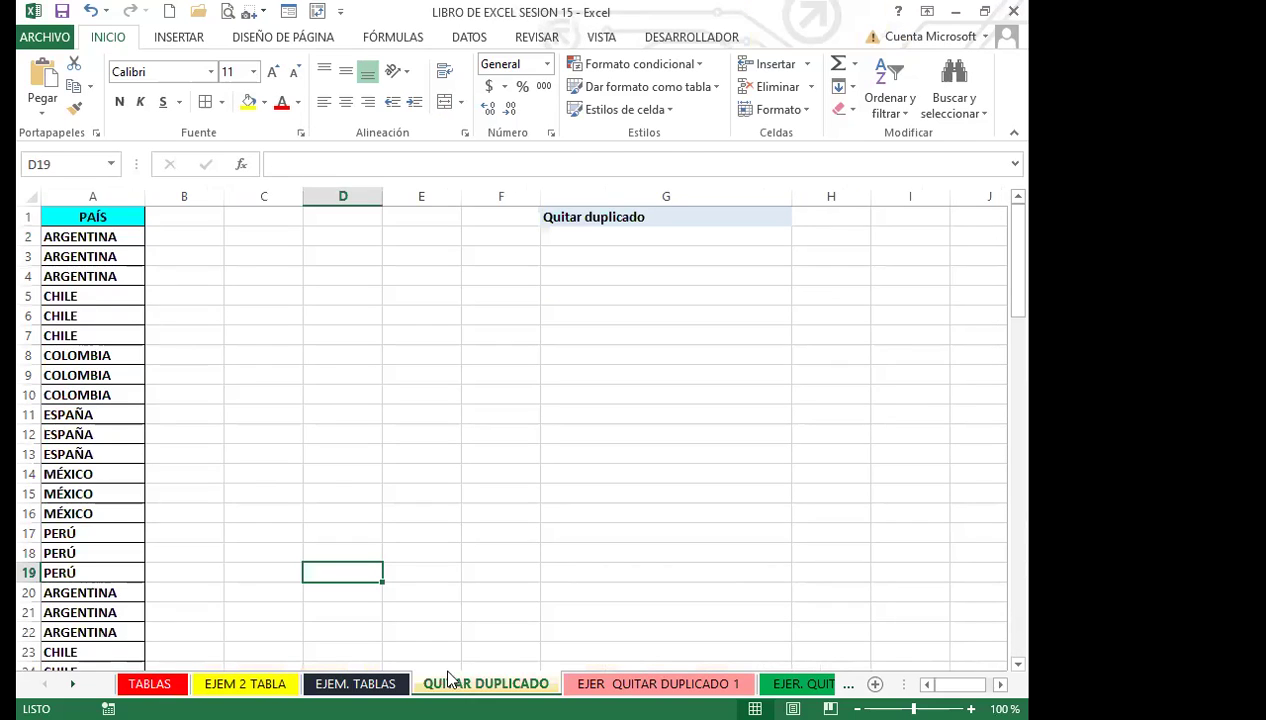
{"action": "left_click", "coordinate": [237, 368]}
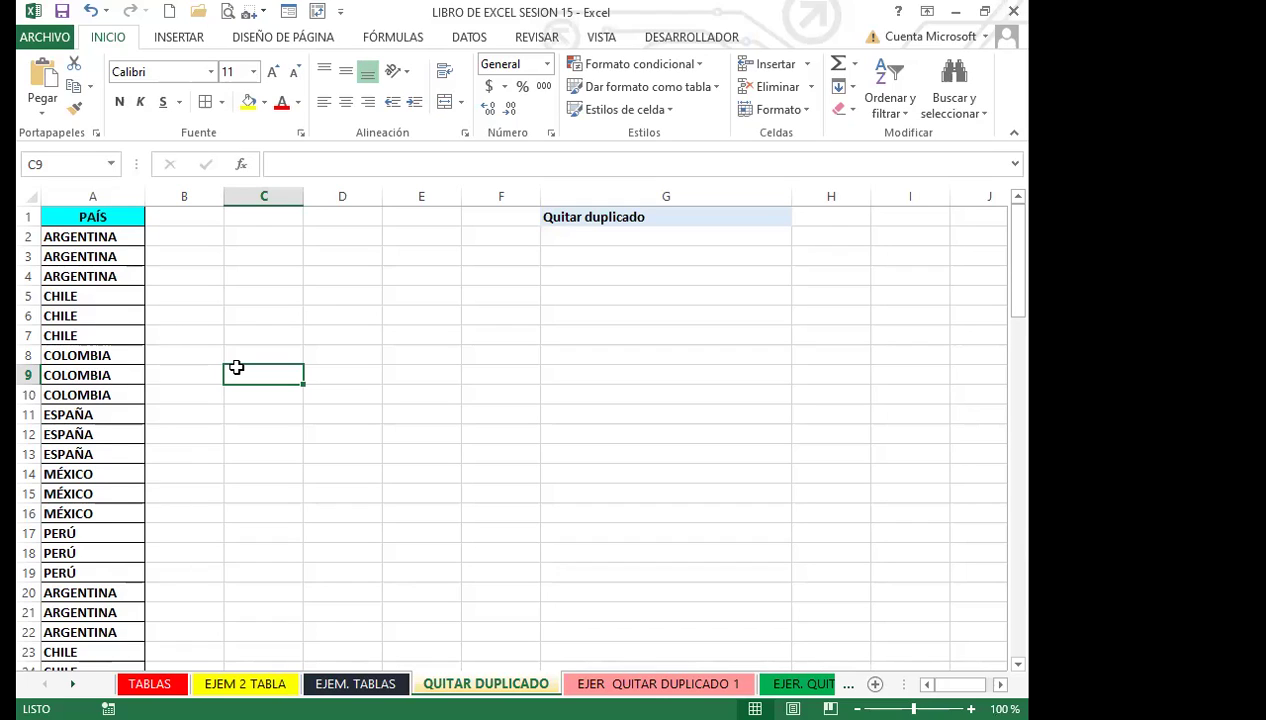
{"action": "left_click", "coordinate": [352, 432]}
{"action": "left_click", "coordinate": [114, 411]}
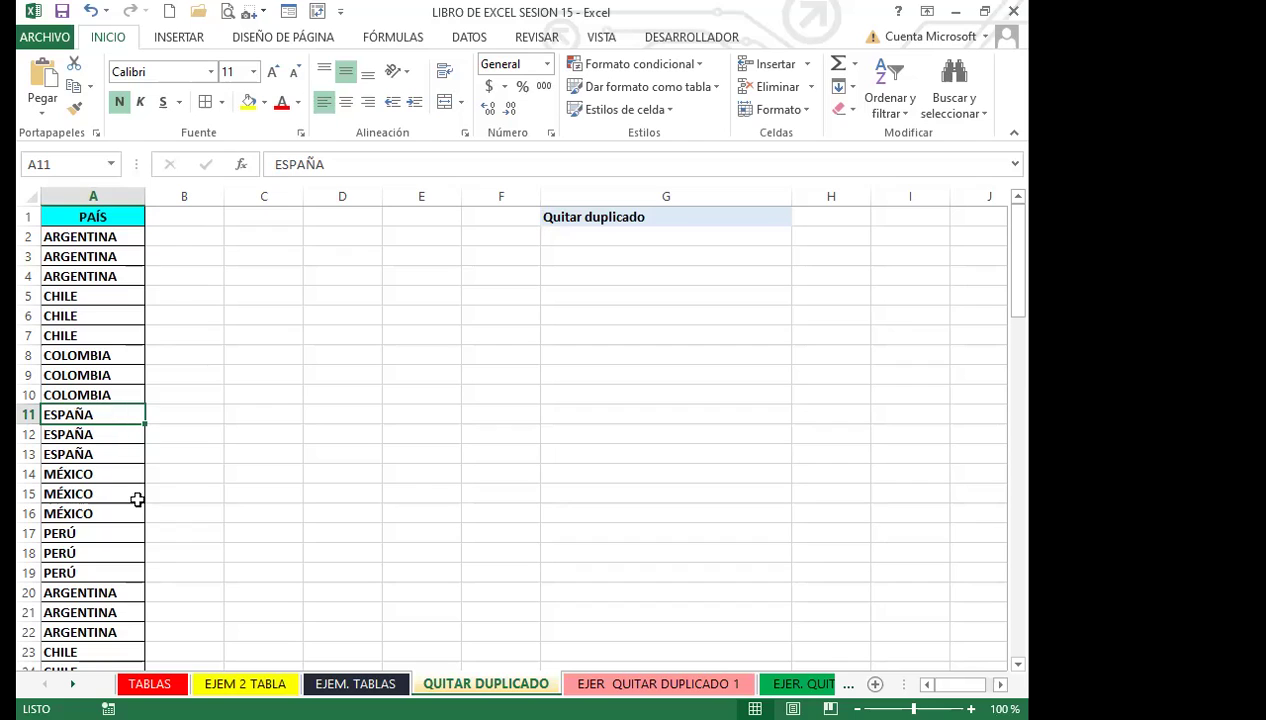
{"action": "left_click", "coordinate": [30, 256]}
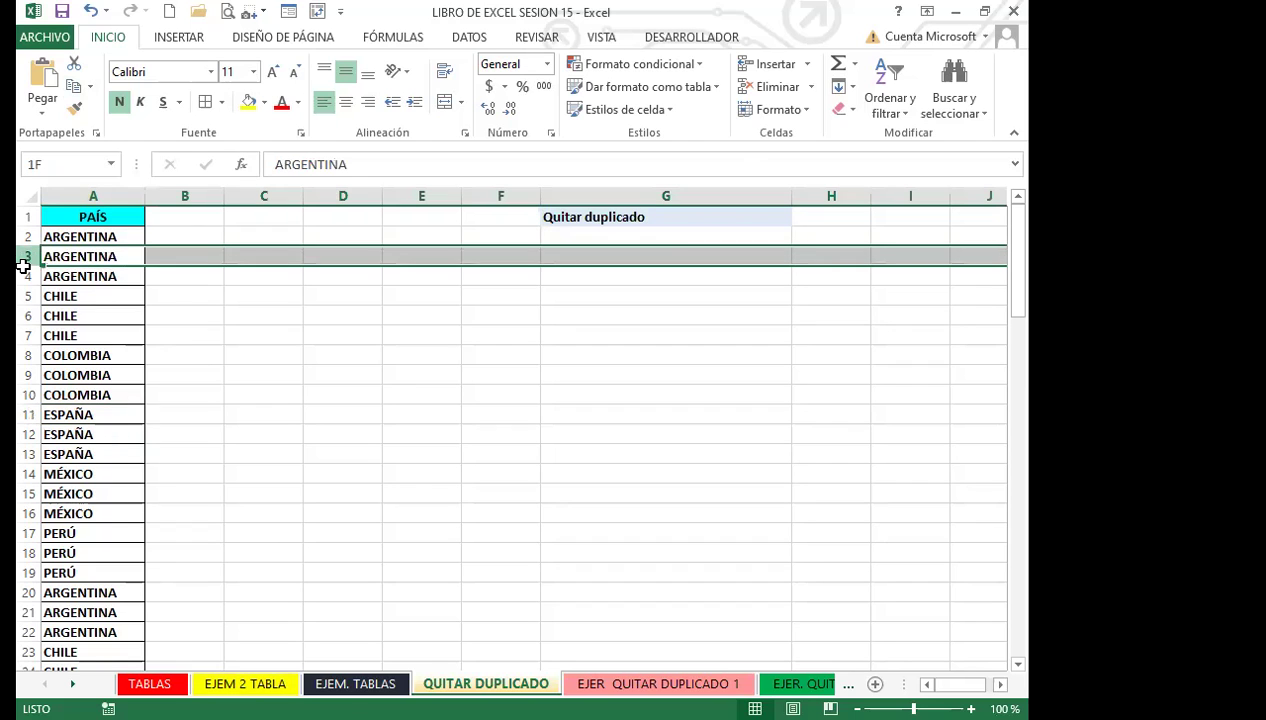
{"action": "left_click", "coordinate": [24, 276], "text": "ctrl"}
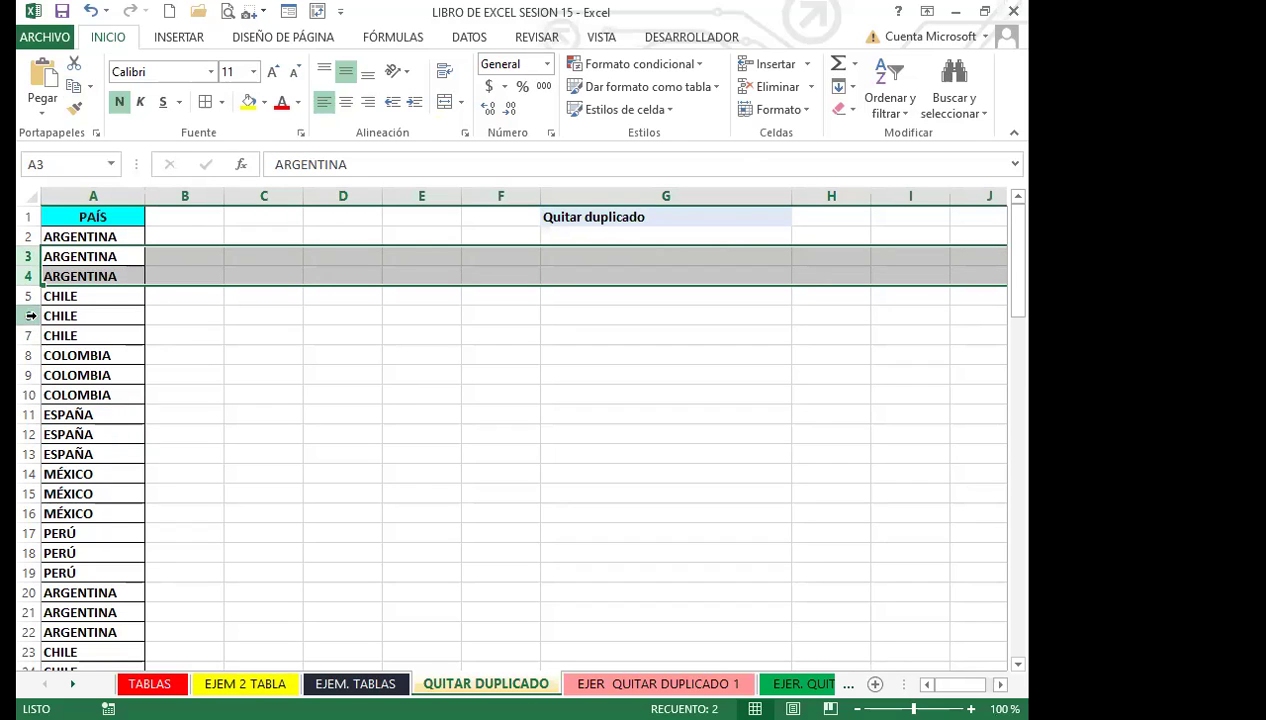
{"action": "left_click", "coordinate": [24, 316], "text": "ctrl"}
{"action": "left_click", "coordinate": [26, 335], "text": "ctrl"}
{"action": "left_click", "coordinate": [28, 375], "text": "ctrl"}
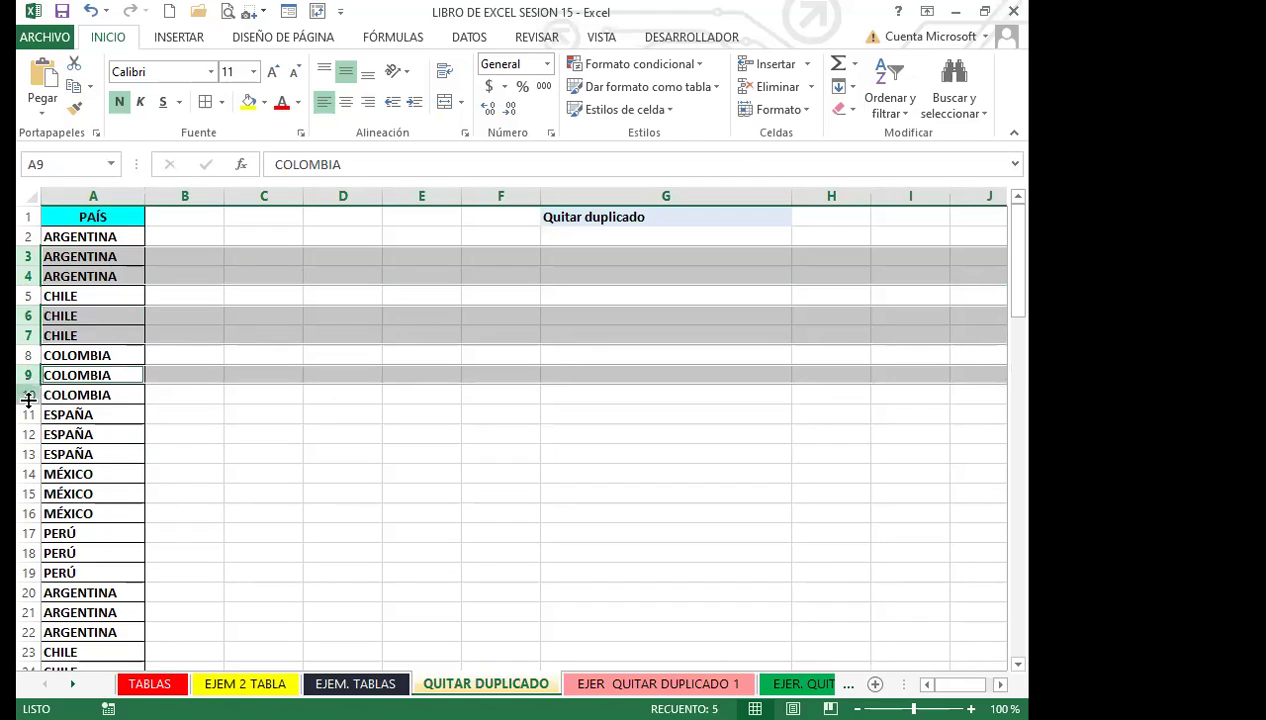
{"action": "left_click", "coordinate": [28, 395], "text": "ctrl"}
{"action": "left_click", "coordinate": [28, 434], "text": "ctrl"}
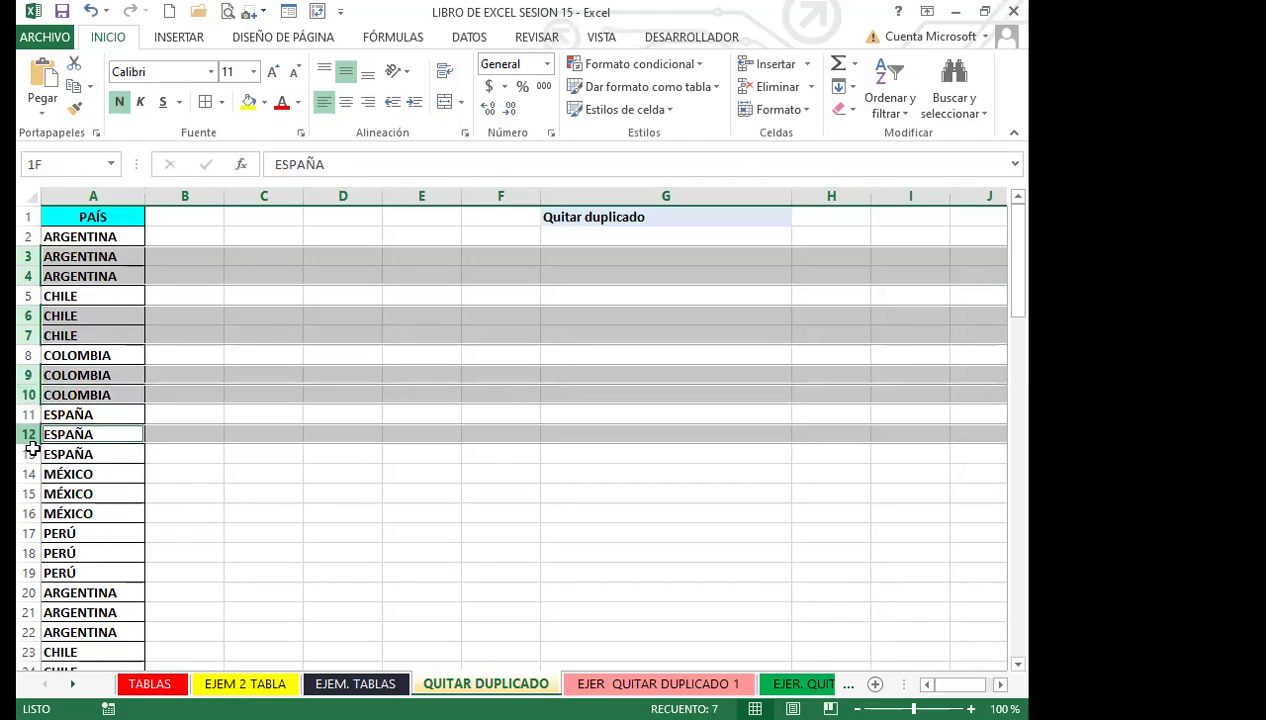
{"action": "left_click", "coordinate": [28, 454], "text": "ctrl+shift"}
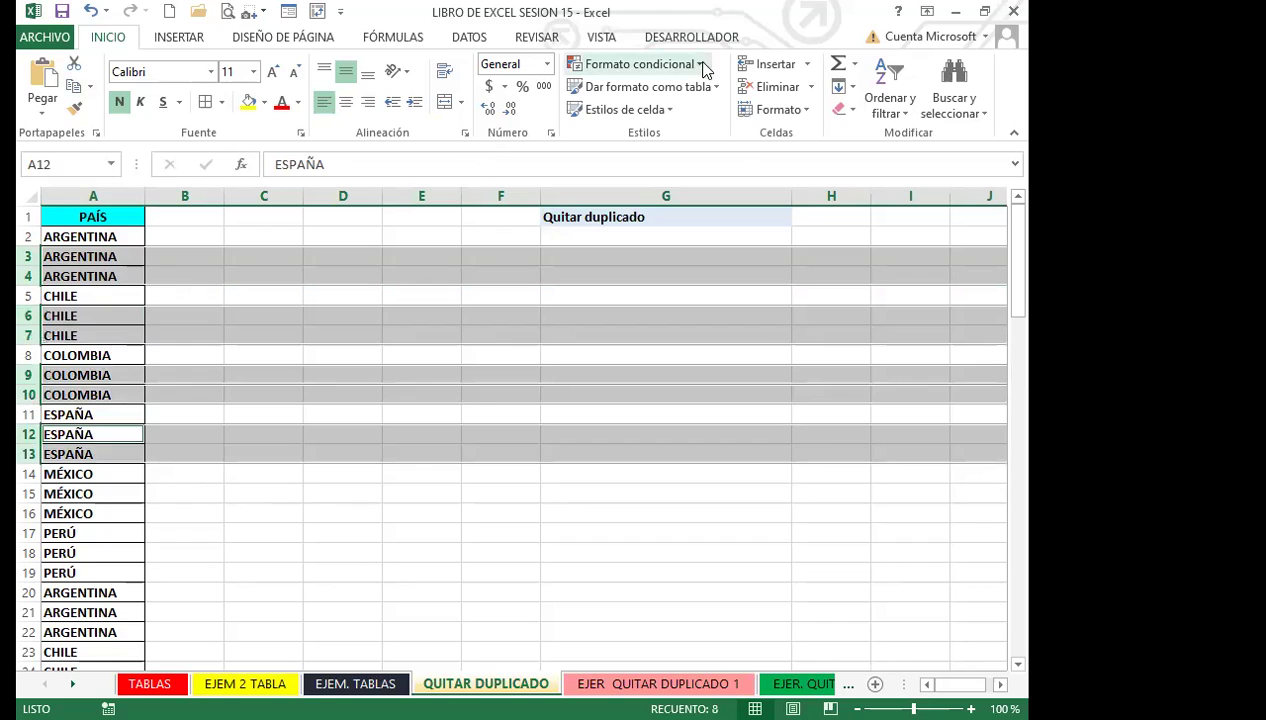
{"action": "left_click", "coordinate": [778, 88]}
{"action": "left_click", "coordinate": [282, 414]}
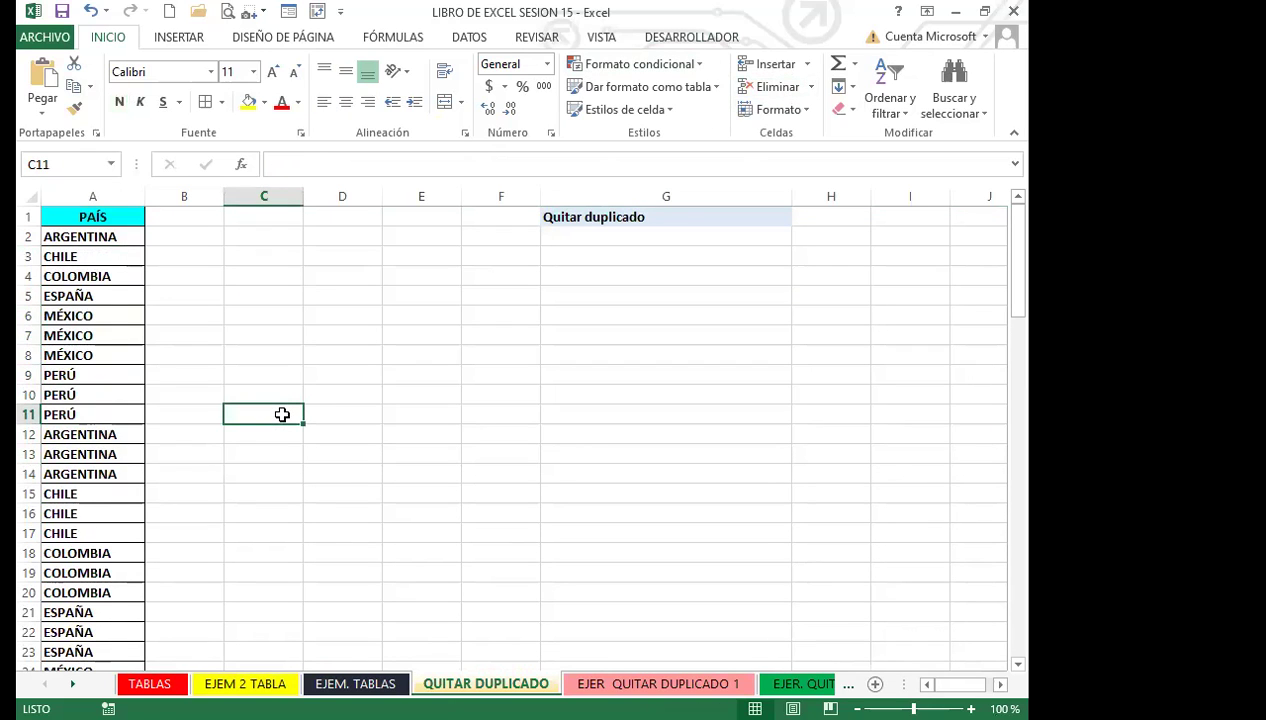
{"action": "key", "text": "ctrl+z"}
{"action": "left_click", "coordinate": [161, 489]}
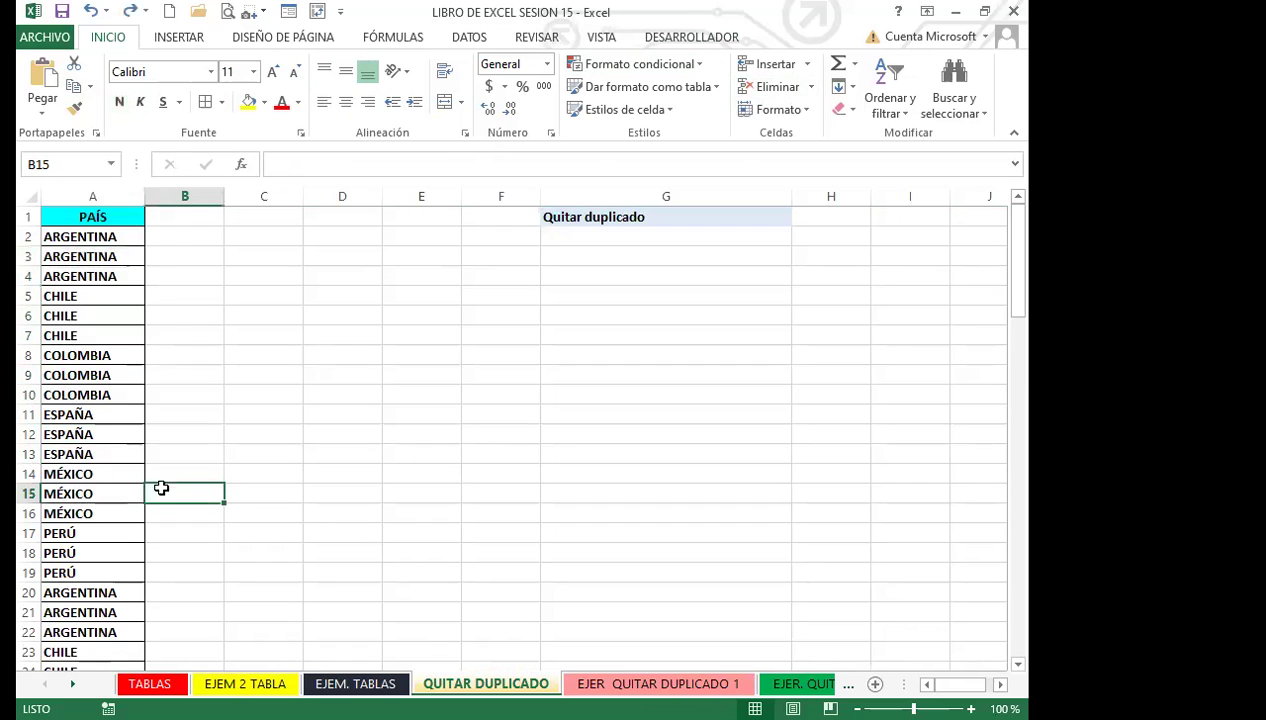
{"action": "left_click", "coordinate": [76, 432]}
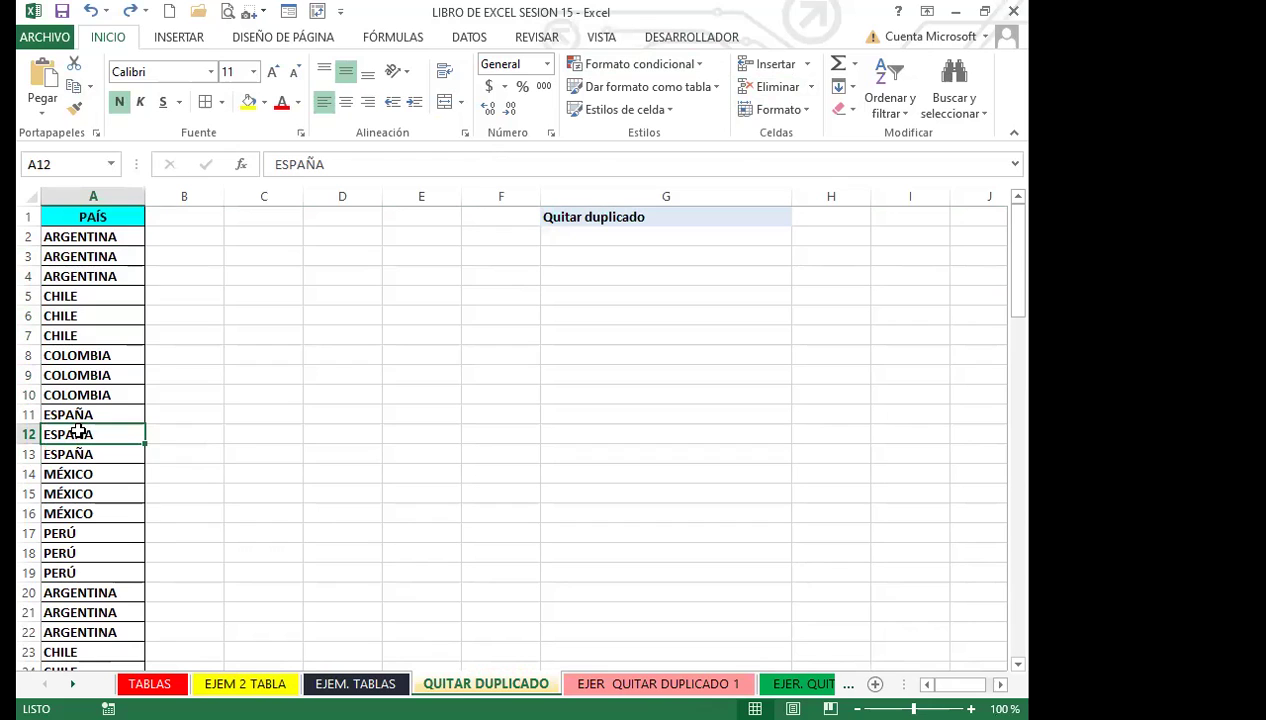
Go to the EJEM. TABLAS sheet, select grades cell B9 and show the table DISEÑO tools.
{"action": "left_click", "coordinate": [362, 686]}
{"action": "left_click", "coordinate": [316, 316]}
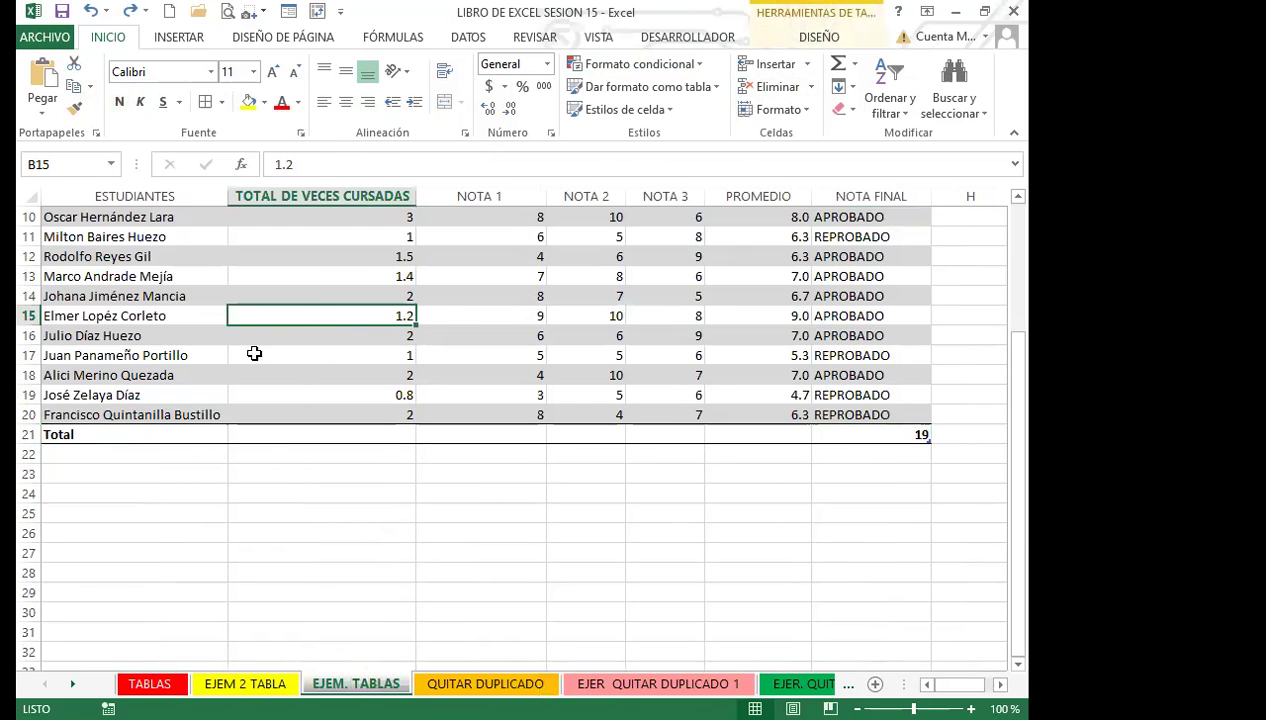
{"action": "scroll", "coordinate": [357, 330], "scroll_direction": "up", "scroll_amount": 3}
{"action": "left_click", "coordinate": [282, 400]}
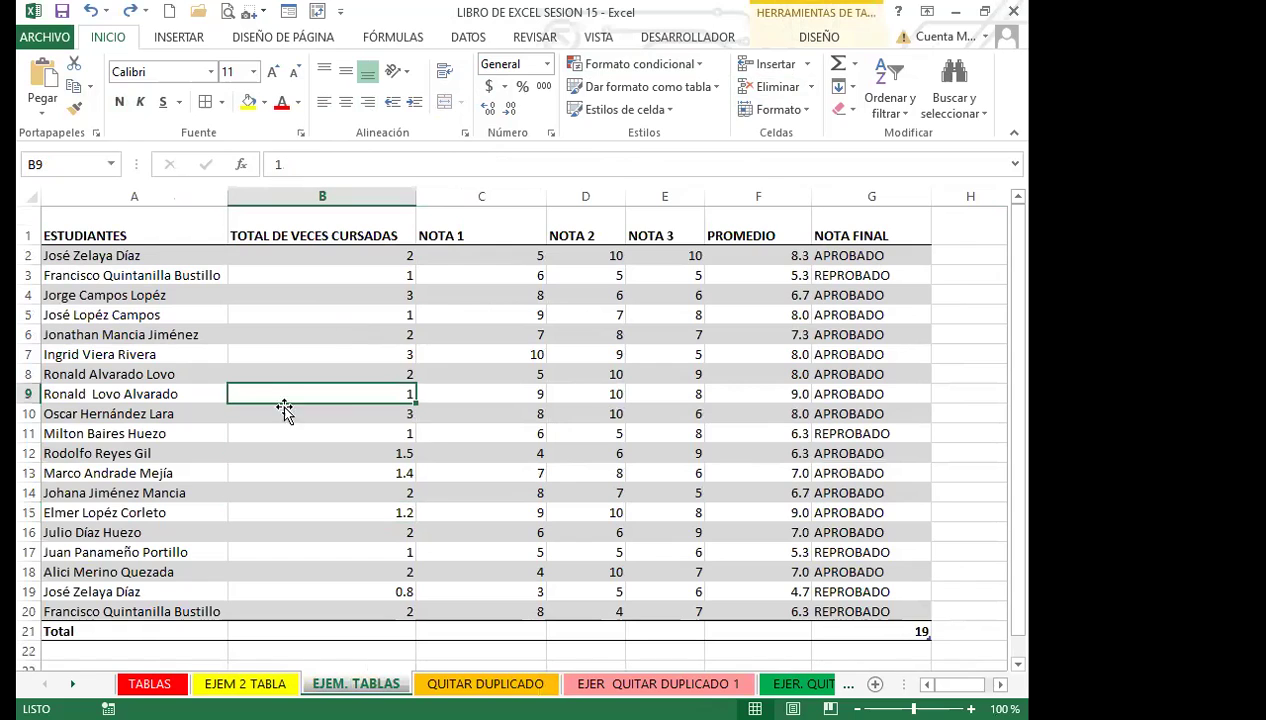
{"action": "left_click", "coordinate": [819, 40]}
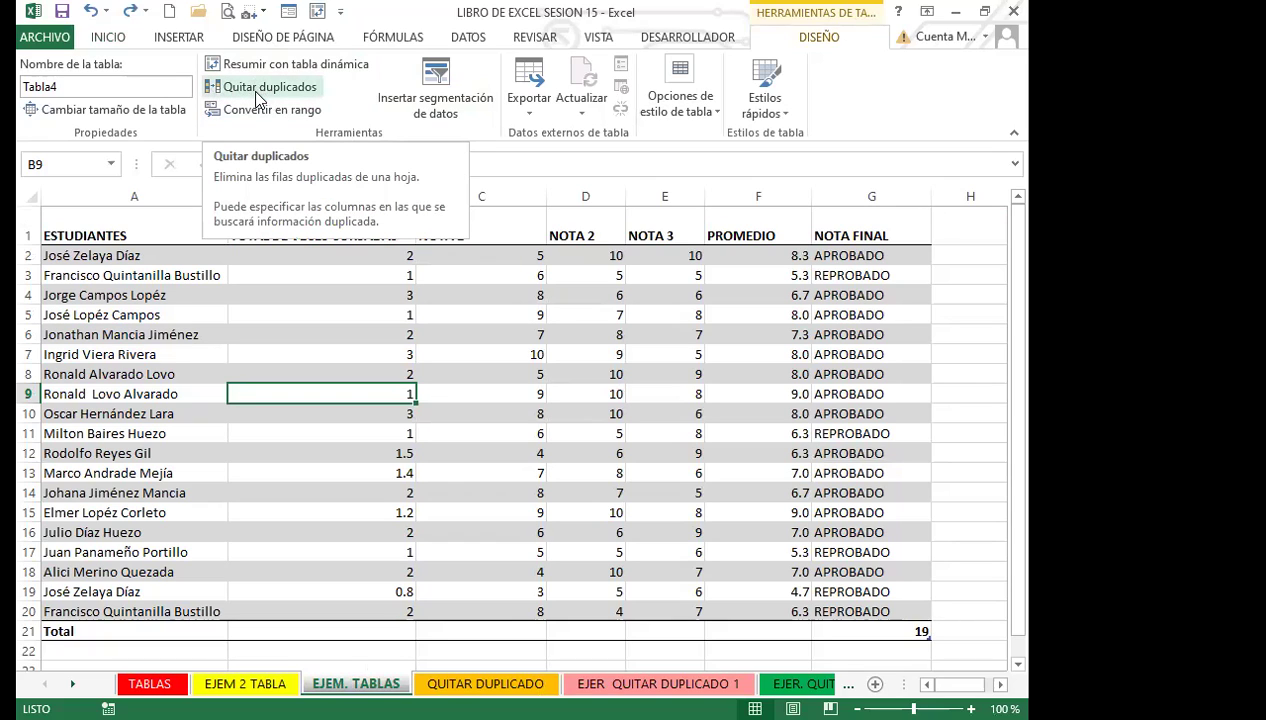
Select student cells A9, A7 and A10, then move to the QUITAR DUPLICADO sheet's PAÍS list.
{"action": "left_click", "coordinate": [158, 392]}
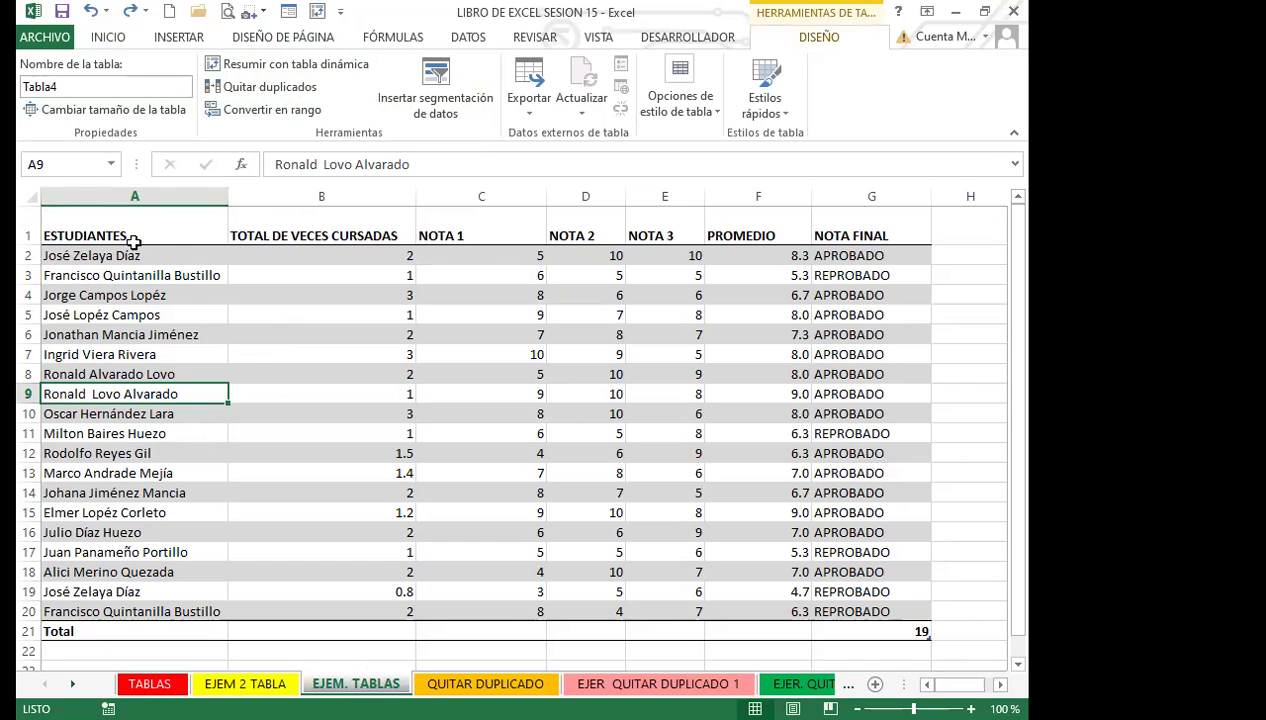
{"action": "left_click", "coordinate": [187, 355]}
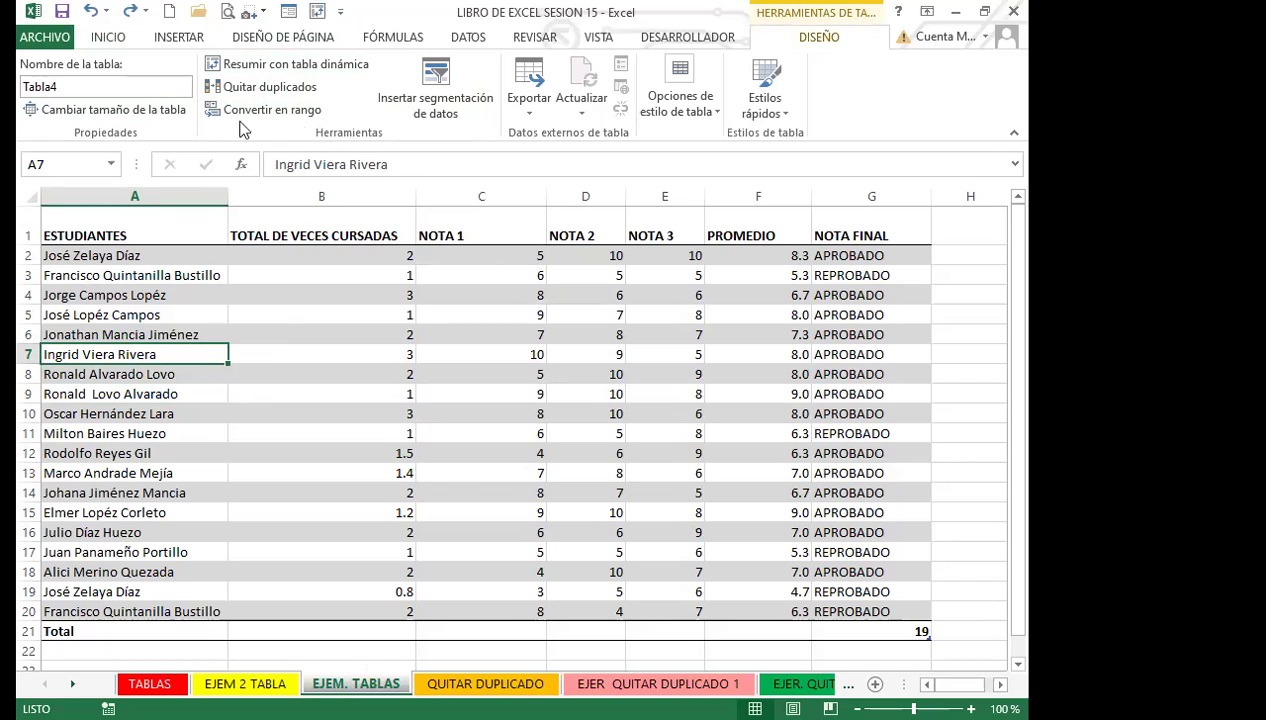
{"action": "left_click", "coordinate": [199, 414]}
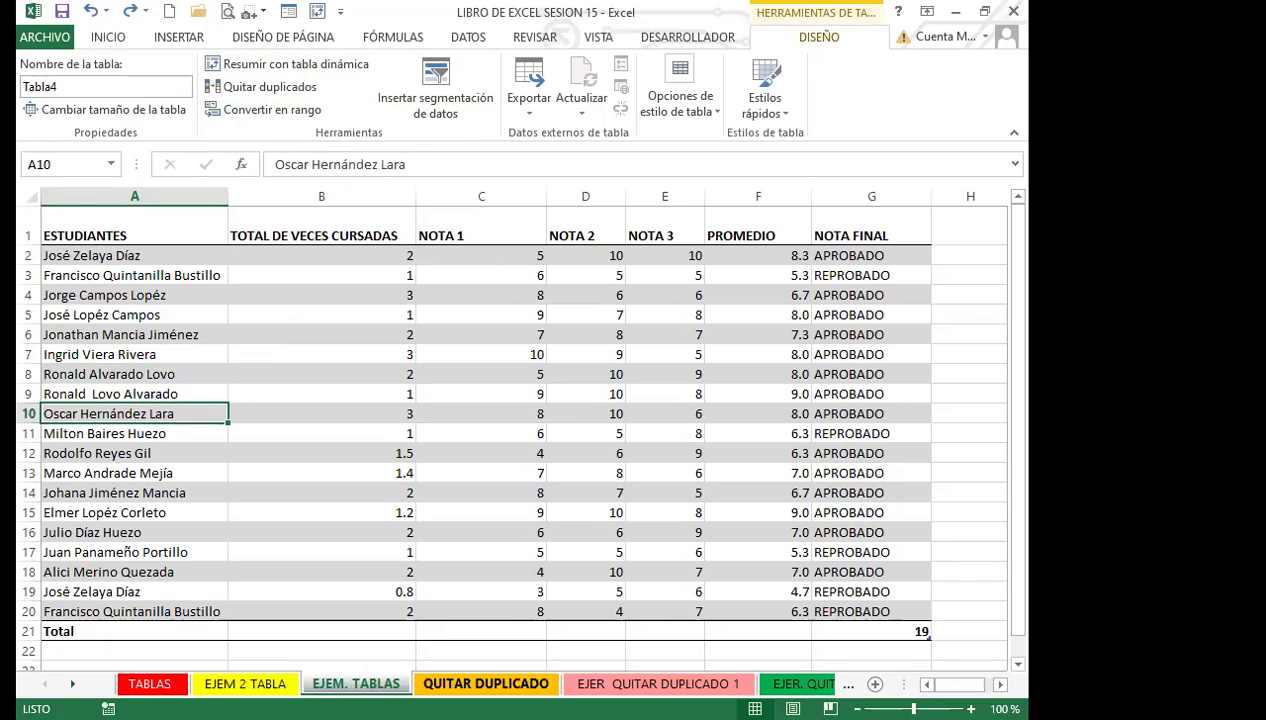
{"action": "left_click", "coordinate": [486, 684]}
{"action": "left_click", "coordinate": [87, 394]}
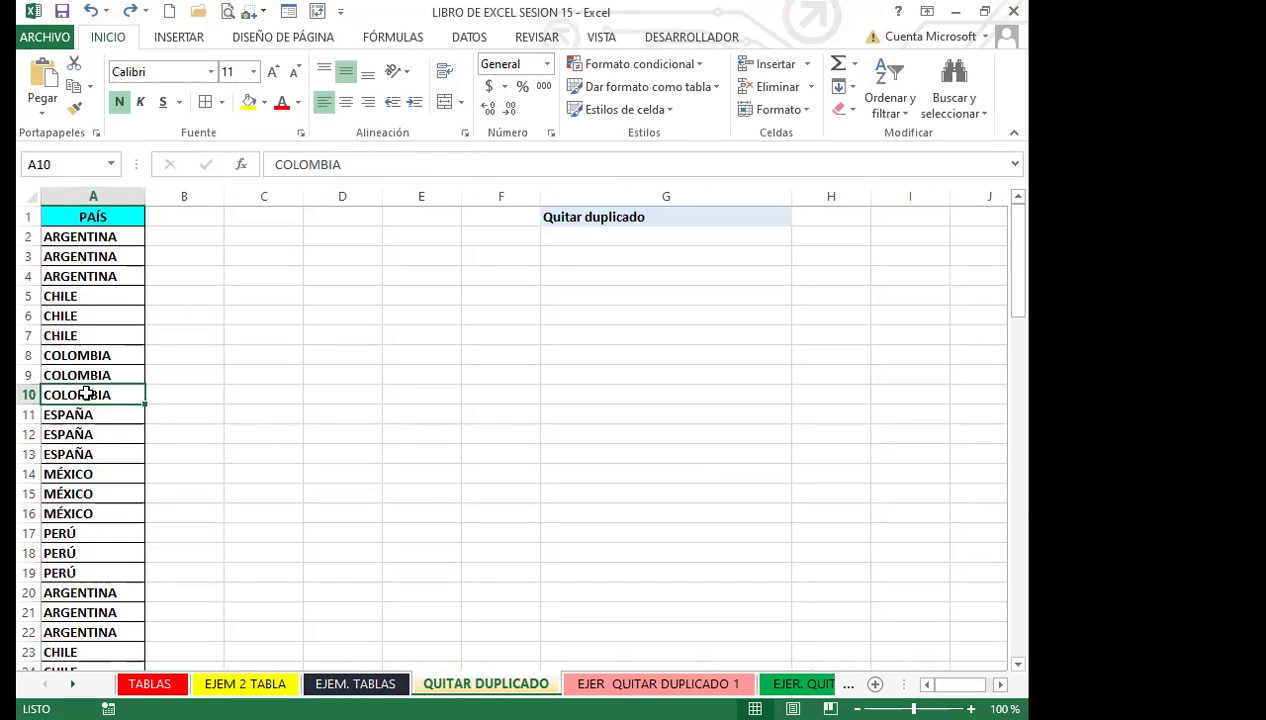
From the DATOS tab, open Quitar duplicados for the PAÍS list with header cell A1 selected.
{"action": "left_click", "coordinate": [469, 40]}
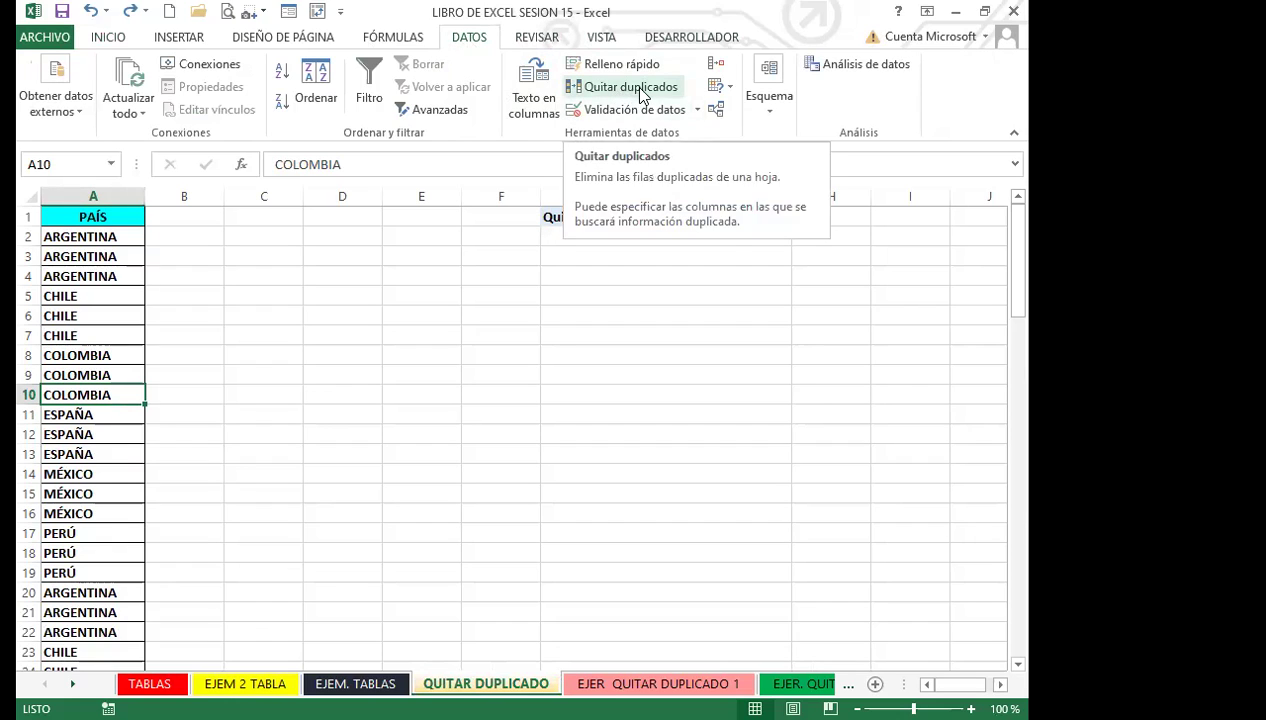
{"action": "left_click", "coordinate": [93, 217]}
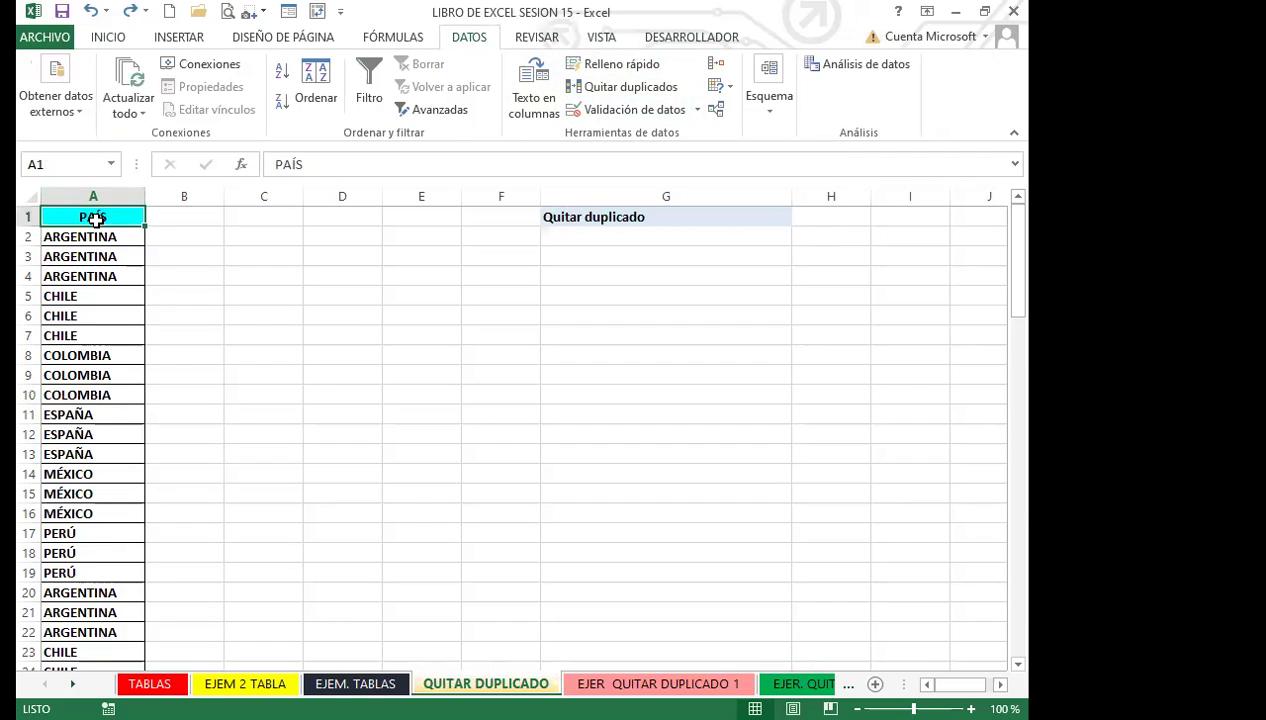
{"action": "left_click", "coordinate": [630, 88]}
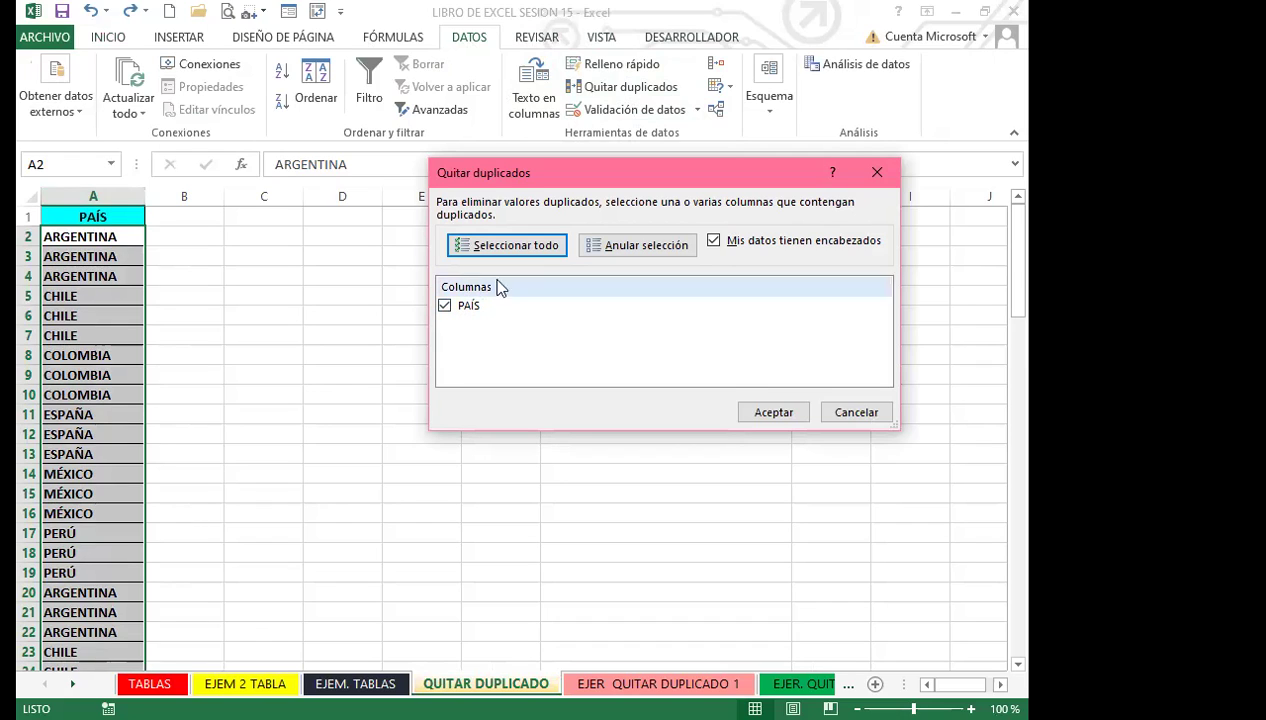
Confirm duplicate removal, leaving six unique countries in PAÍS, and dismiss the results report.
{"action": "left_click", "coordinate": [774, 416]}
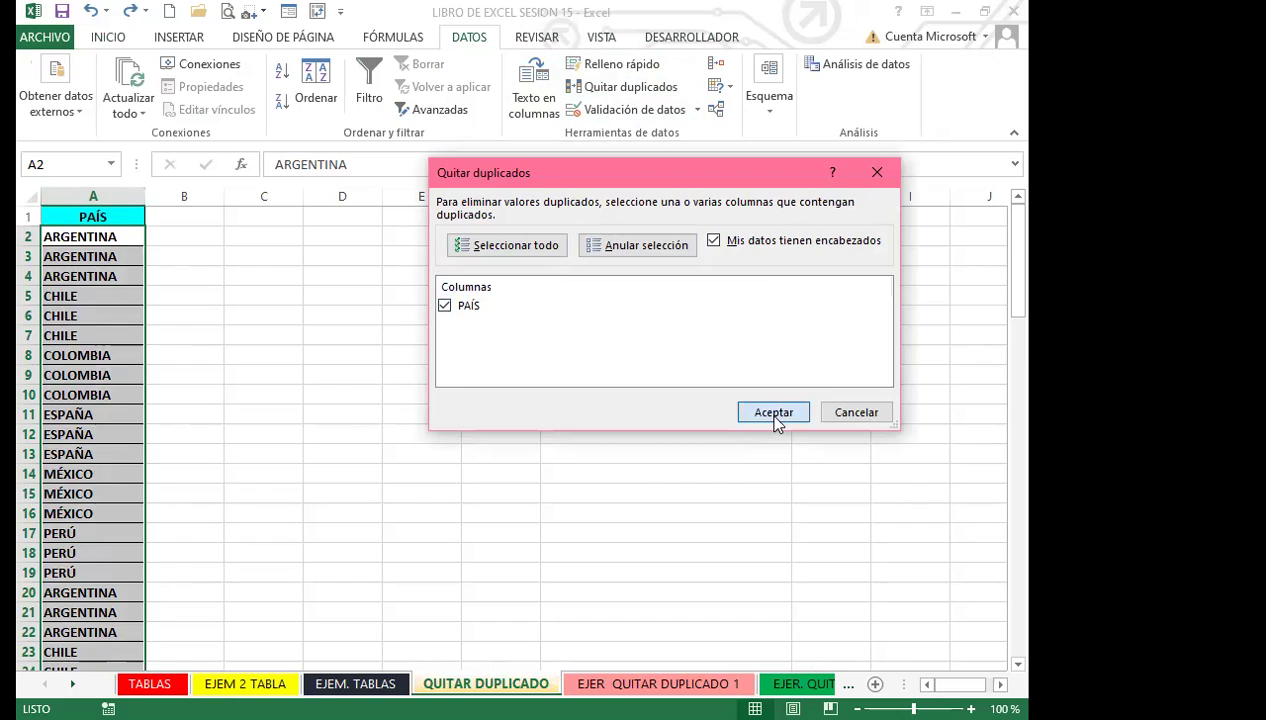
{"action": "left_click", "coordinate": [774, 416]}
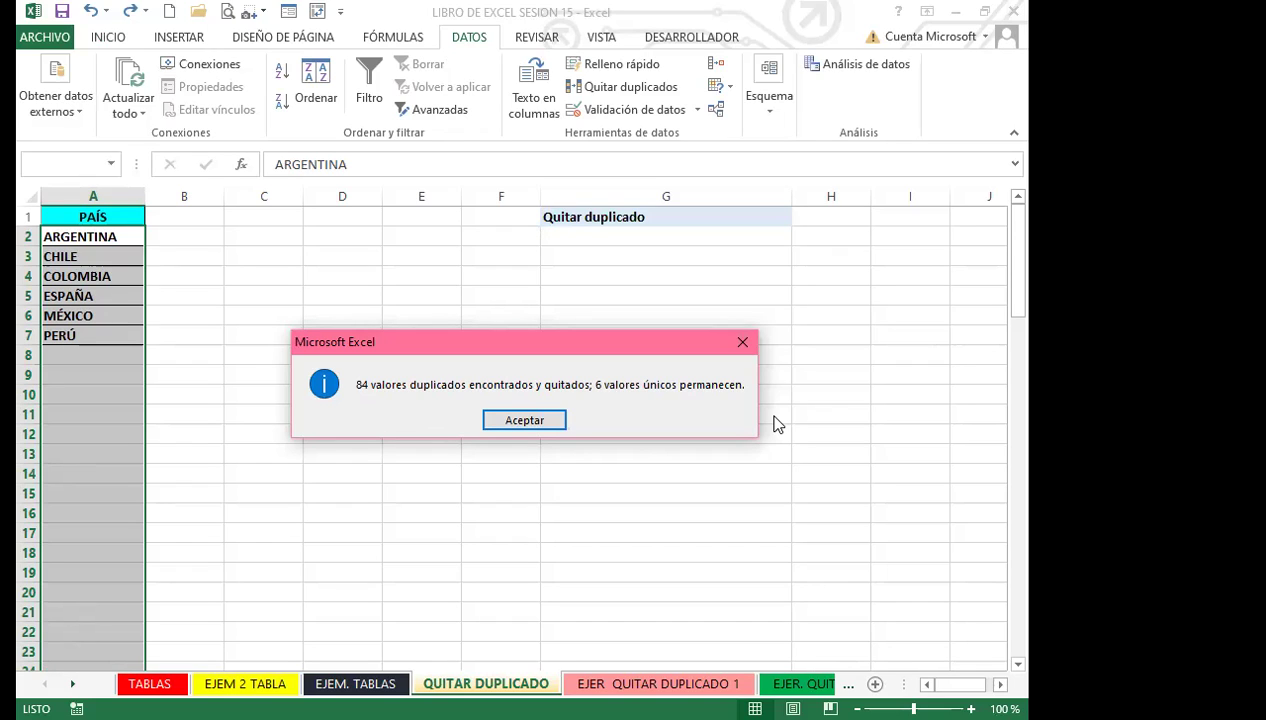
{"action": "left_click", "coordinate": [742, 346]}
{"action": "left_click", "coordinate": [500, 398]}
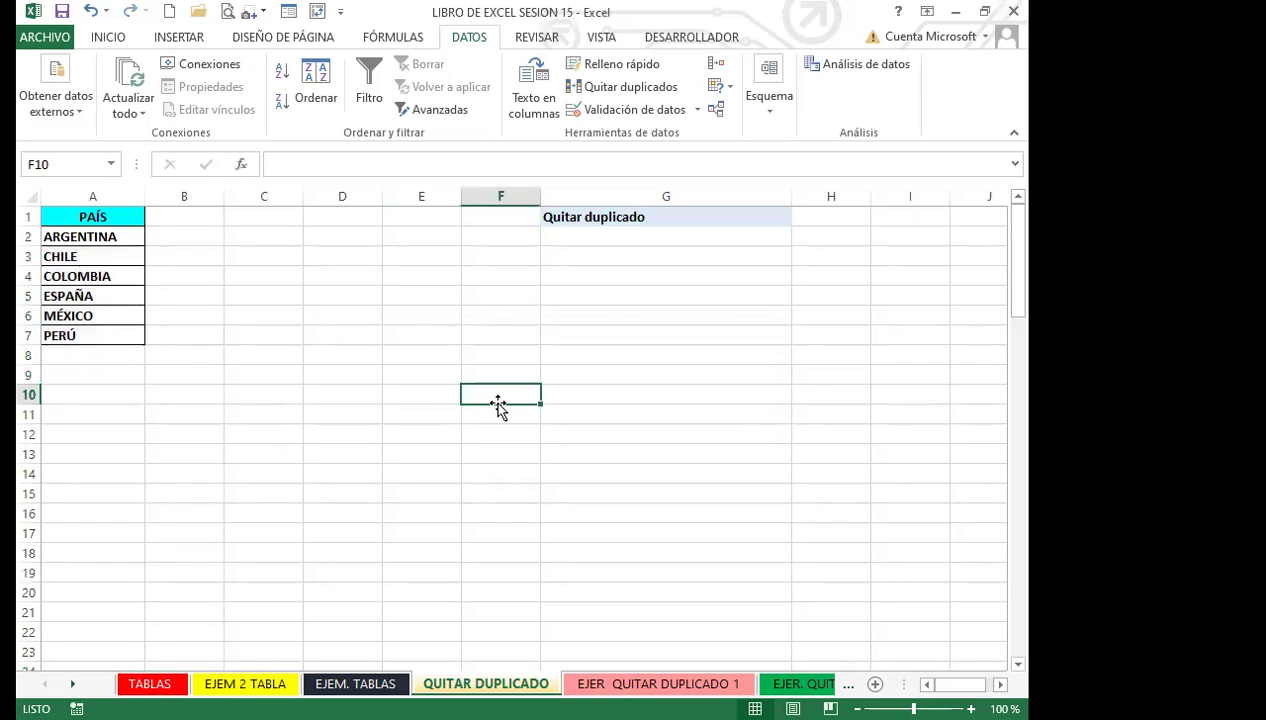
{"action": "left_click", "coordinate": [280, 410]}
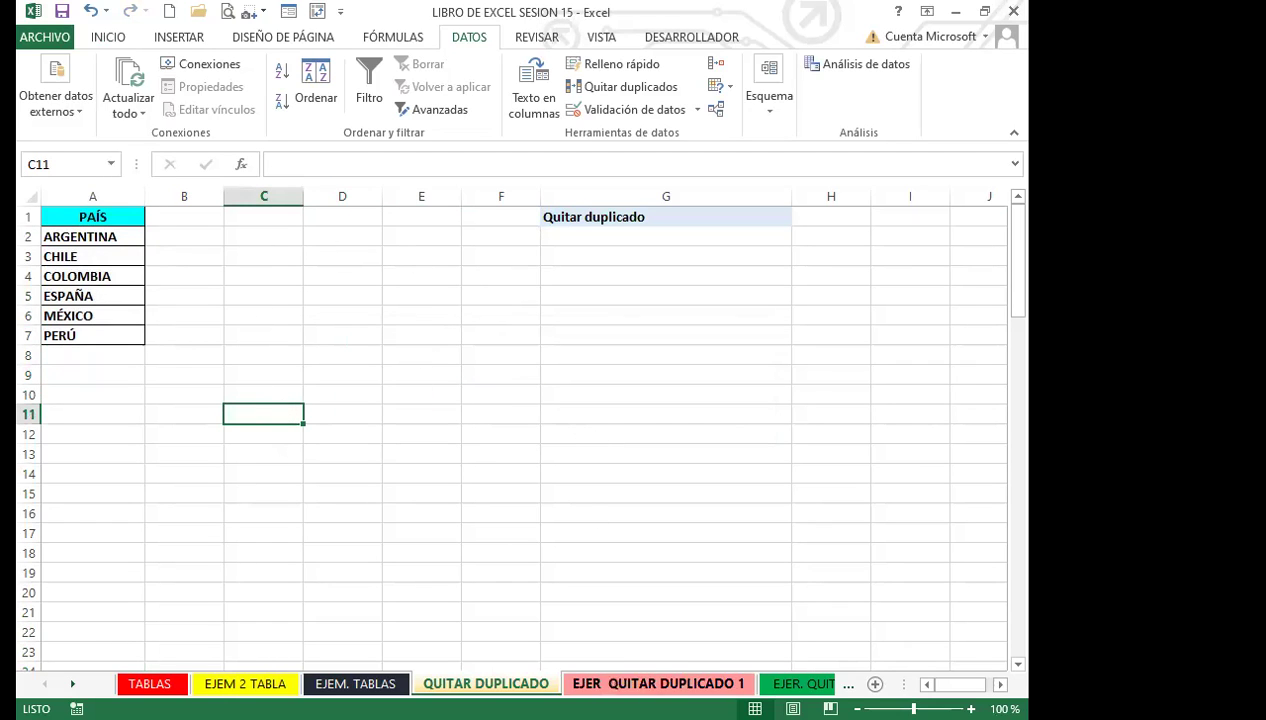
Move to the EJER. QUITAR DUPLICADO sales sheet and select cell C11 in the data.
{"action": "left_click", "coordinate": [658, 683]}
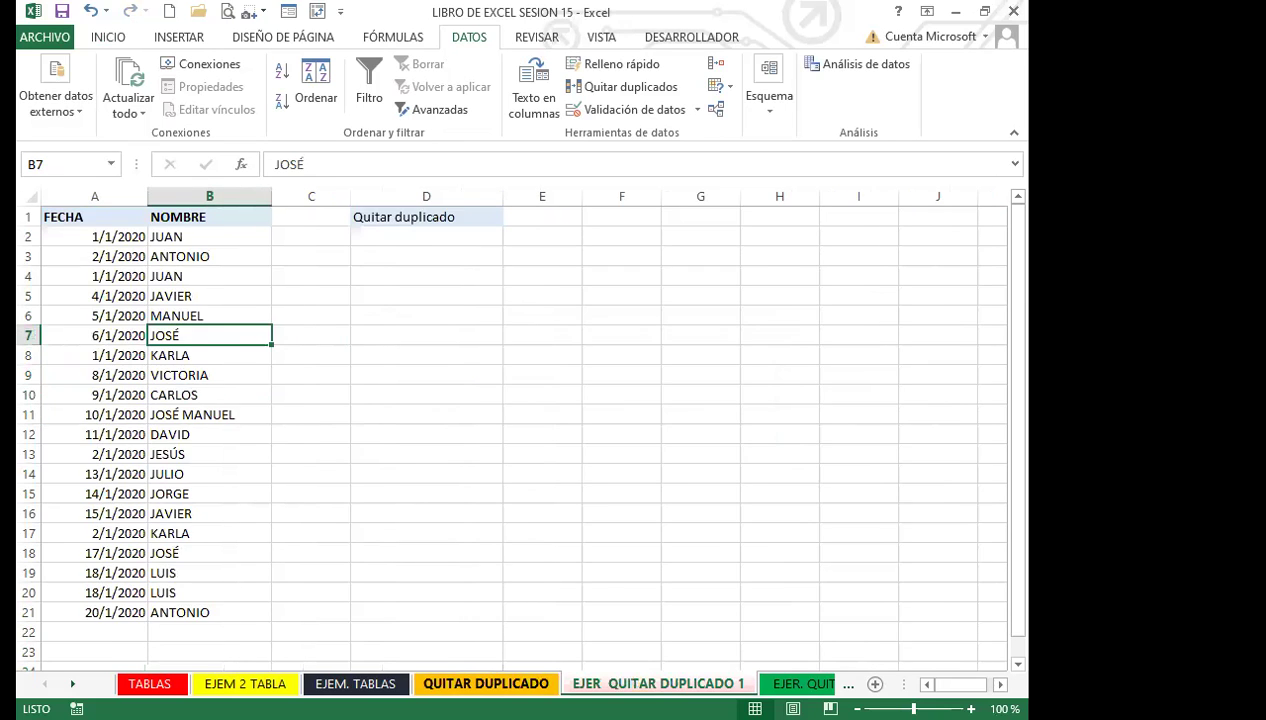
{"action": "left_click", "coordinate": [485, 683]}
{"action": "left_click", "coordinate": [800, 683]}
{"action": "left_click", "coordinate": [413, 414]}
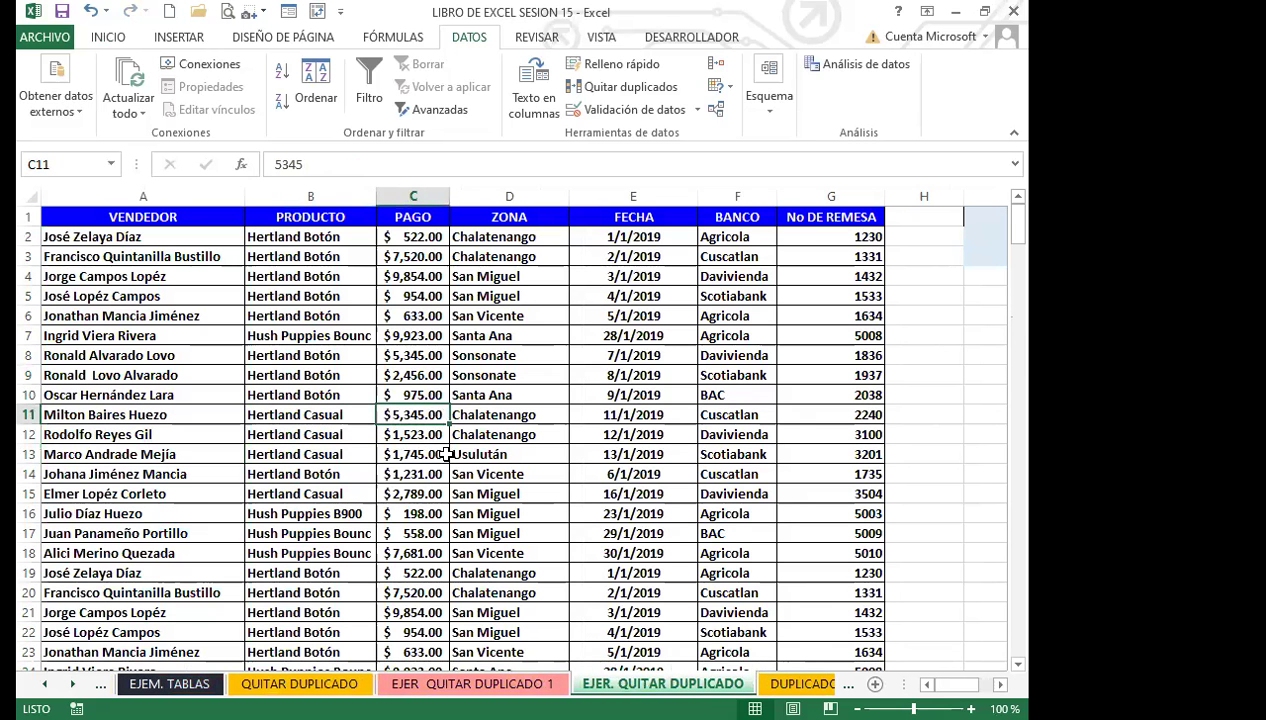
{"action": "left_click", "coordinate": [106, 38]}
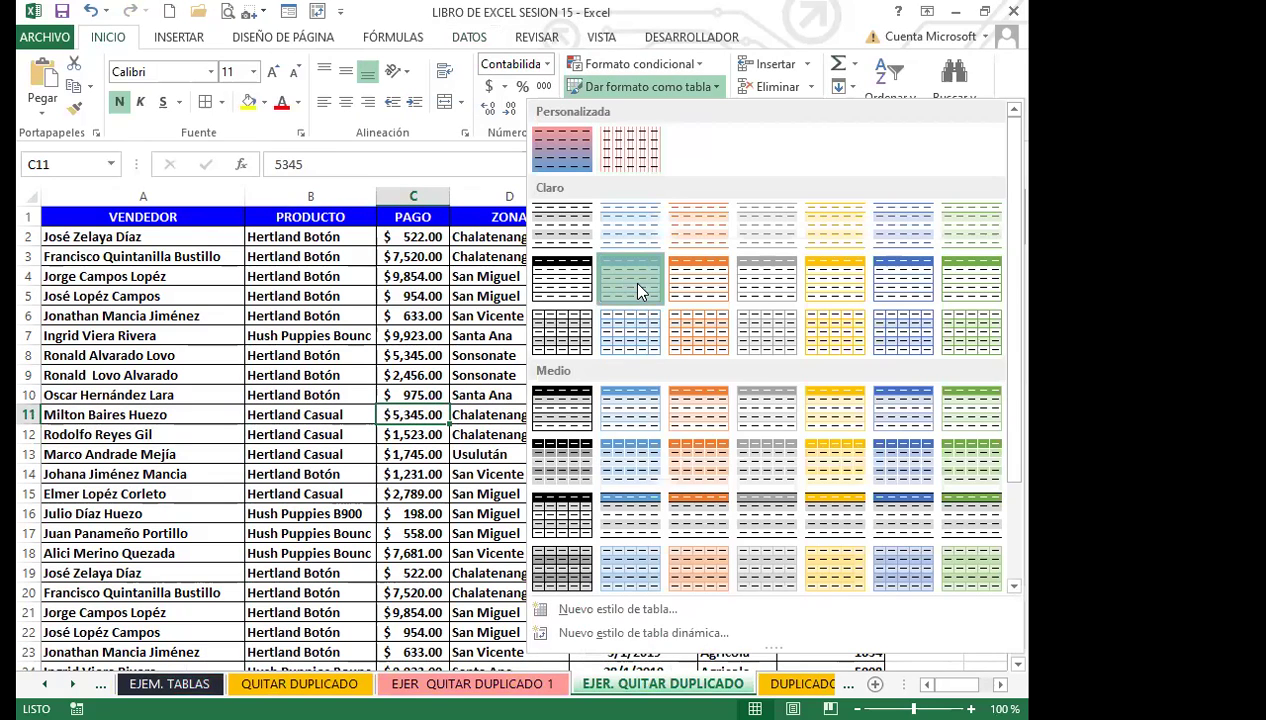
Format the sales data as green-styled table Tabla6 and hide its filter arrows with Ctrl+Shift+L.
{"action": "left_click", "coordinate": [557, 233]}
{"action": "left_click", "coordinate": [652, 338]}
{"action": "left_click", "coordinate": [410, 370]}
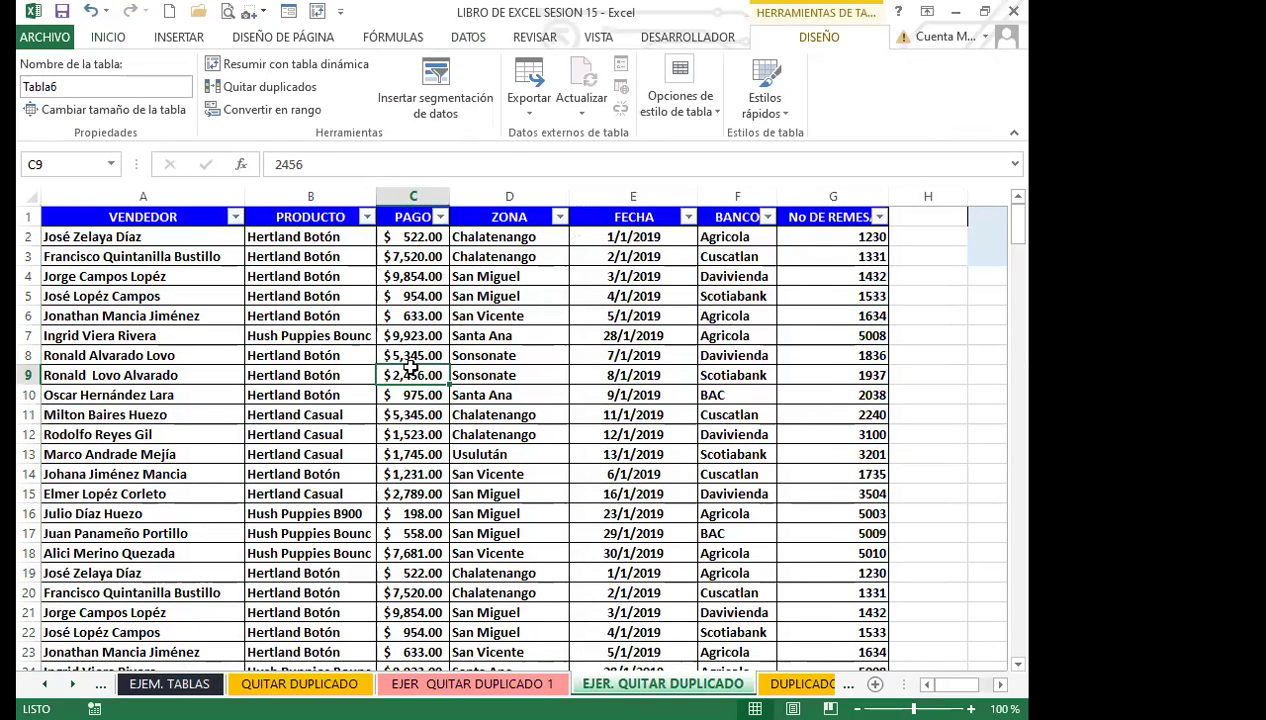
{"action": "key", "text": "ctrl+shift+l"}
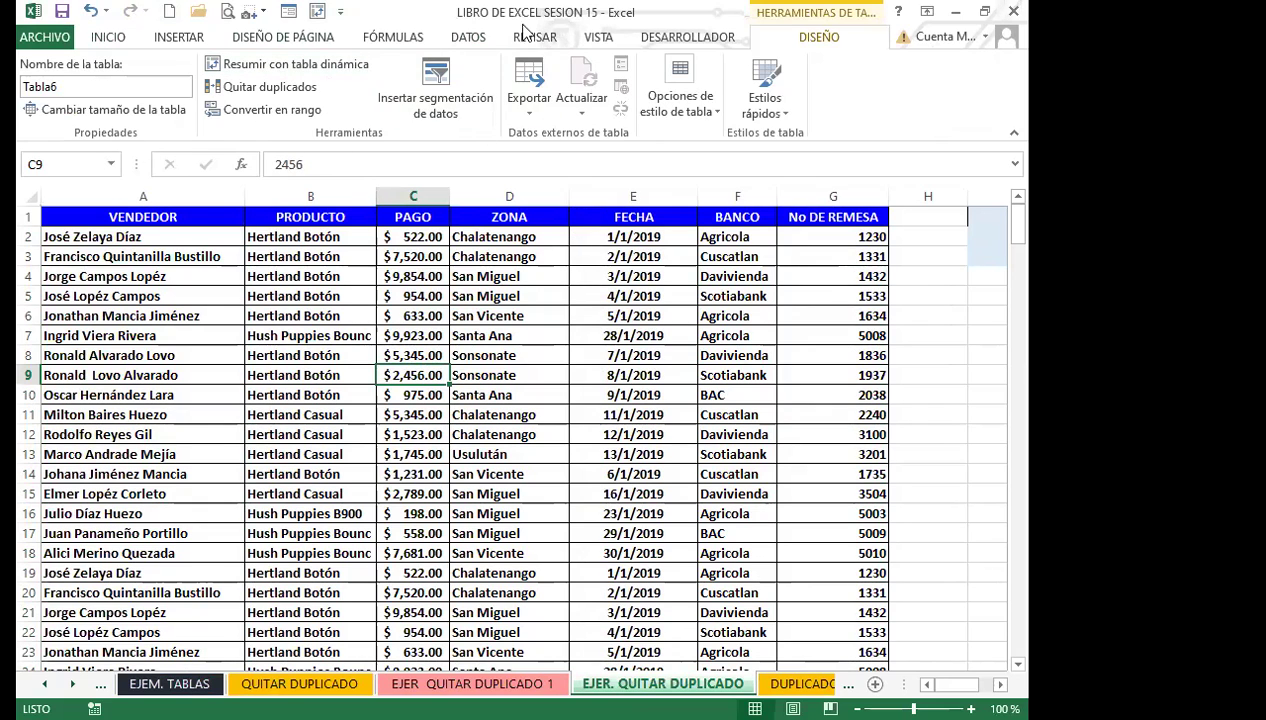
{"action": "left_click", "coordinate": [312, 390]}
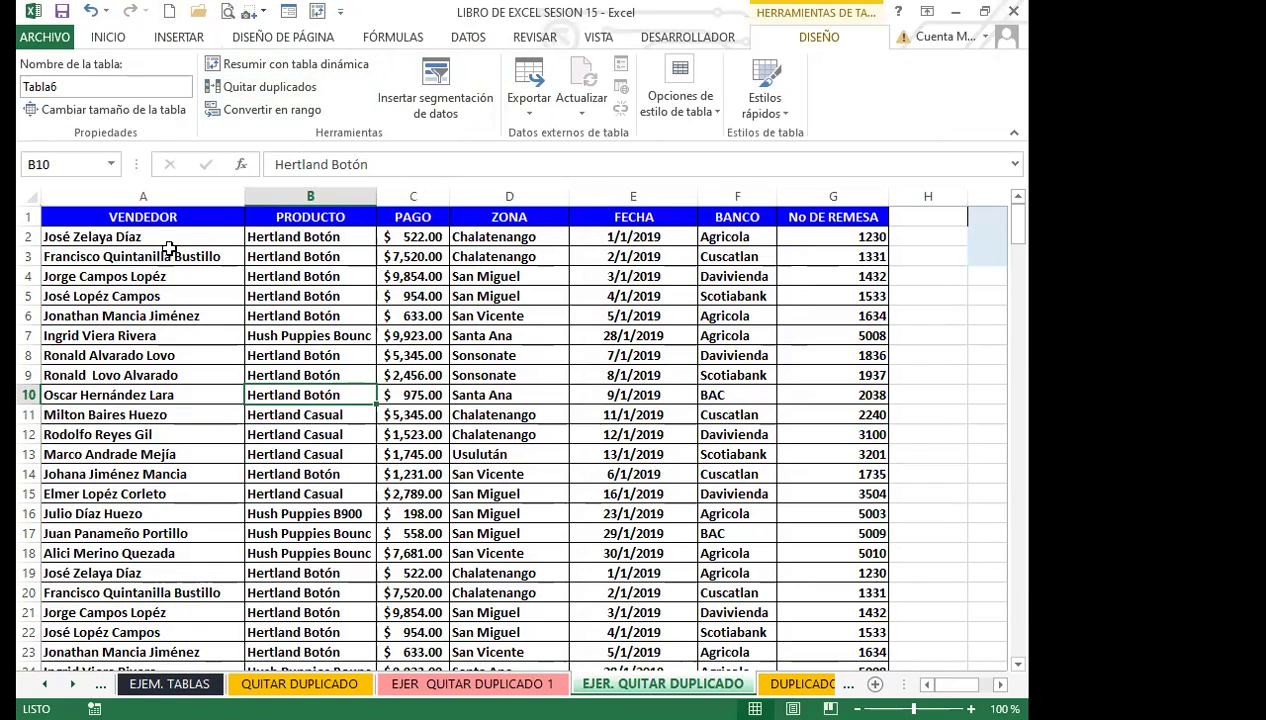
{"action": "left_click", "coordinate": [188, 217]}
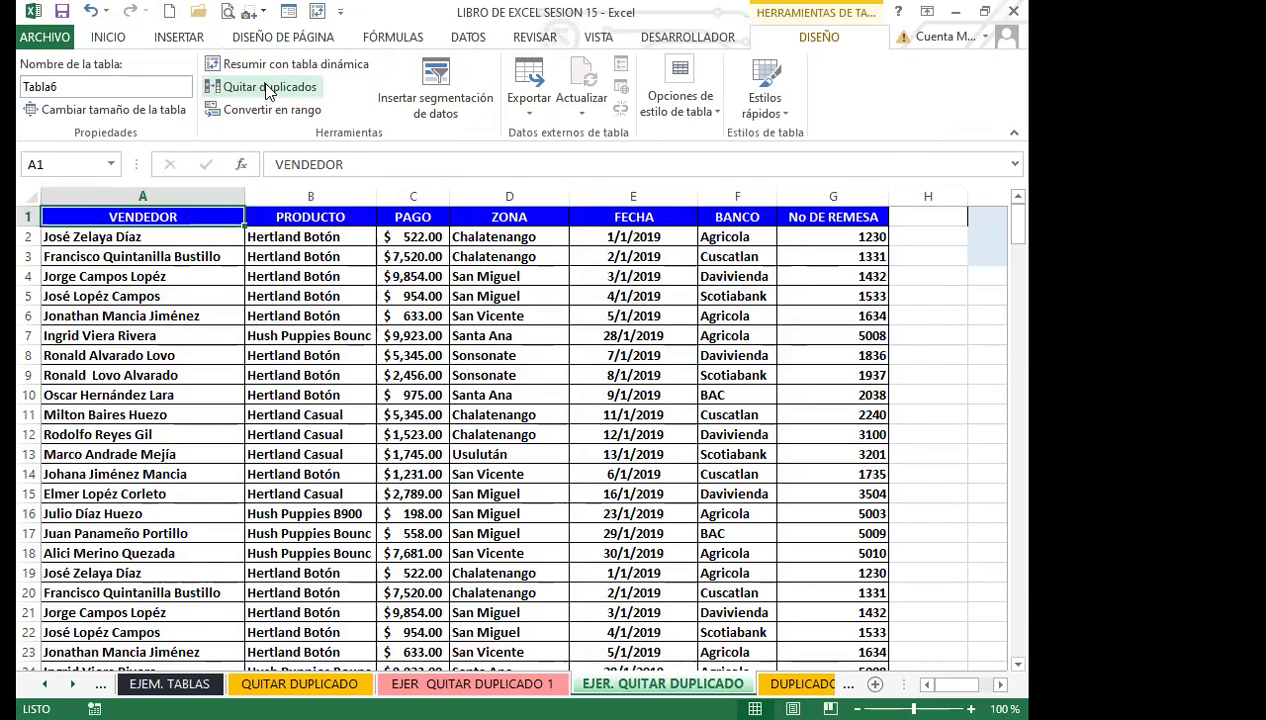
Open Quitar duplicados for Tabla6 and enlarge the dialog so every column is listed.
{"action": "left_click", "coordinate": [268, 88]}
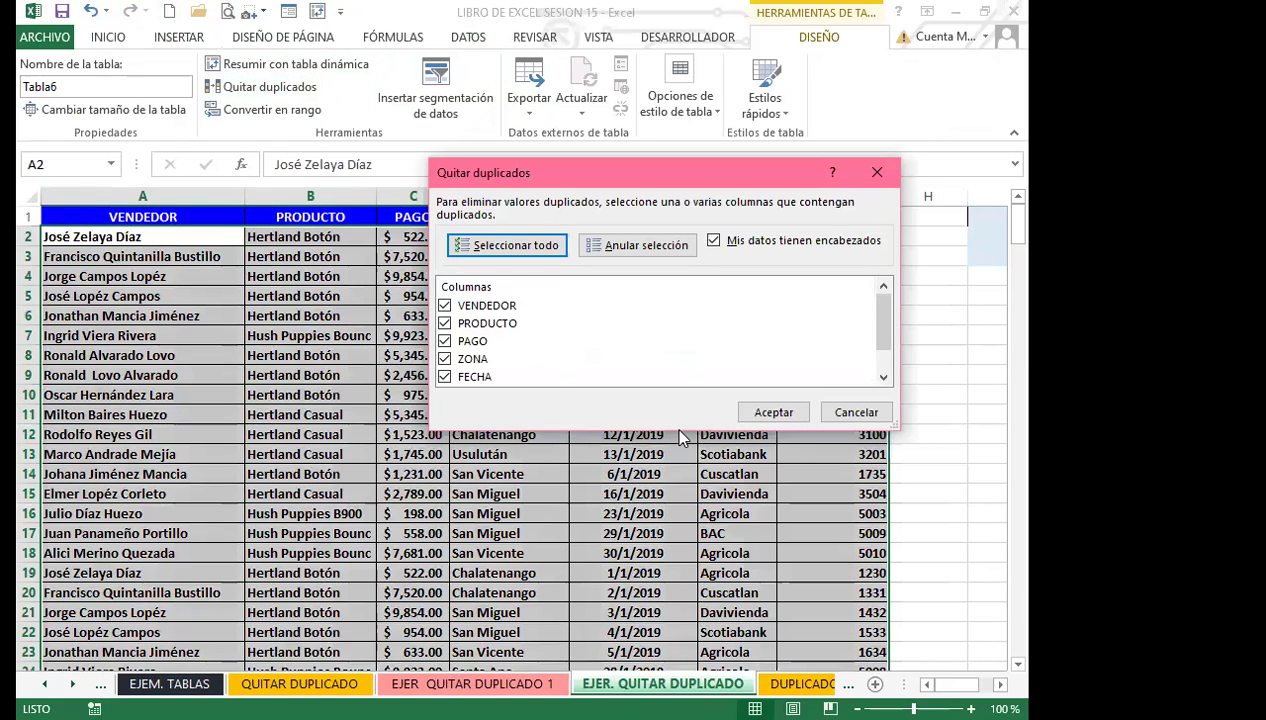
{"action": "left_click_drag", "start_coordinate": [677, 428], "coordinate": [664, 528]}
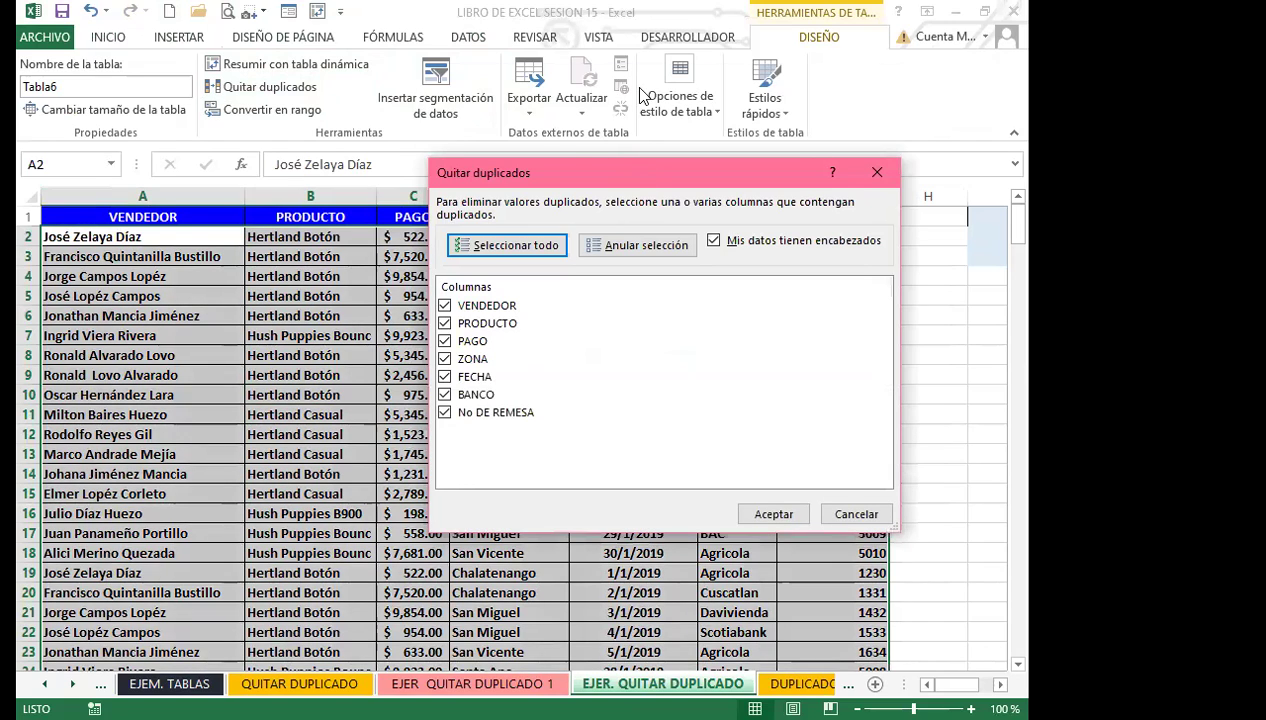
{"action": "left_click_drag", "start_coordinate": [641, 179], "coordinate": [641, 96]}
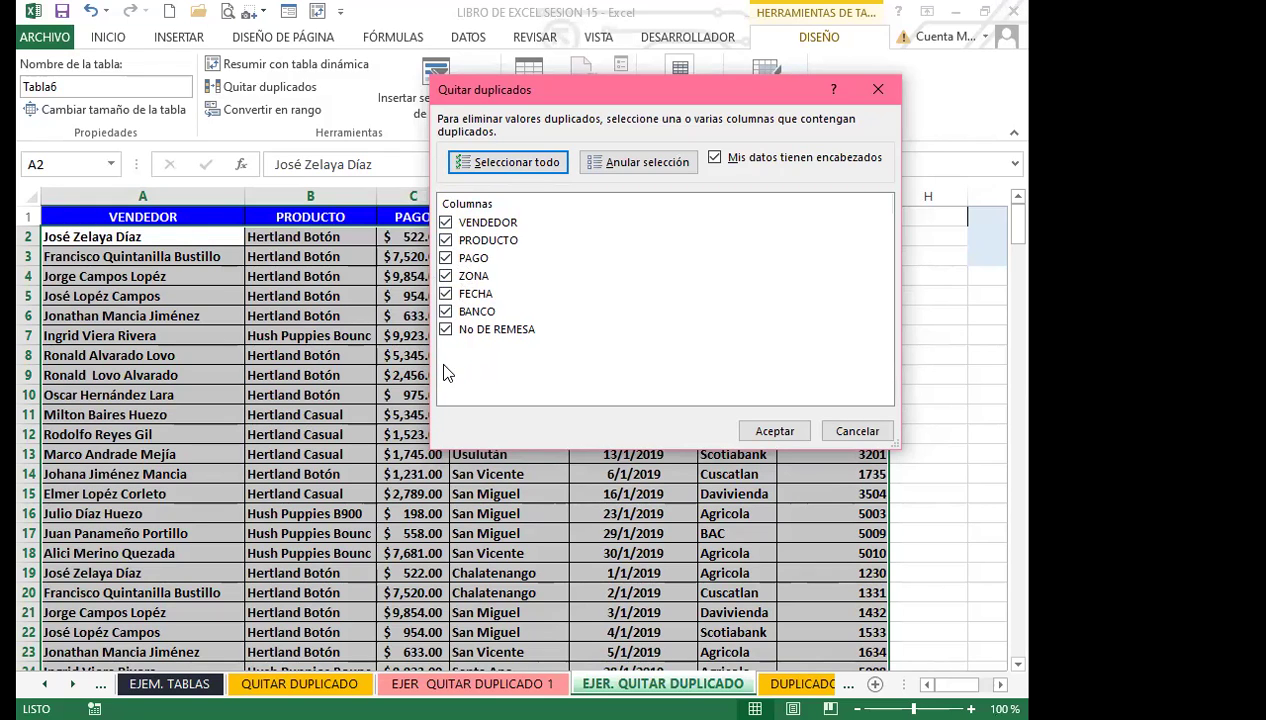
Keep only VENDEDOR checked and confirm, removing 238 duplicate rows and leaving 17.
{"action": "left_click", "coordinate": [445, 223]}
{"action": "left_click", "coordinate": [445, 241]}
{"action": "left_click", "coordinate": [445, 258]}
{"action": "left_click", "coordinate": [445, 276]}
{"action": "left_click", "coordinate": [445, 294]}
{"action": "left_click", "coordinate": [445, 311]}
{"action": "left_click", "coordinate": [445, 329]}
{"action": "left_click", "coordinate": [445, 222]}
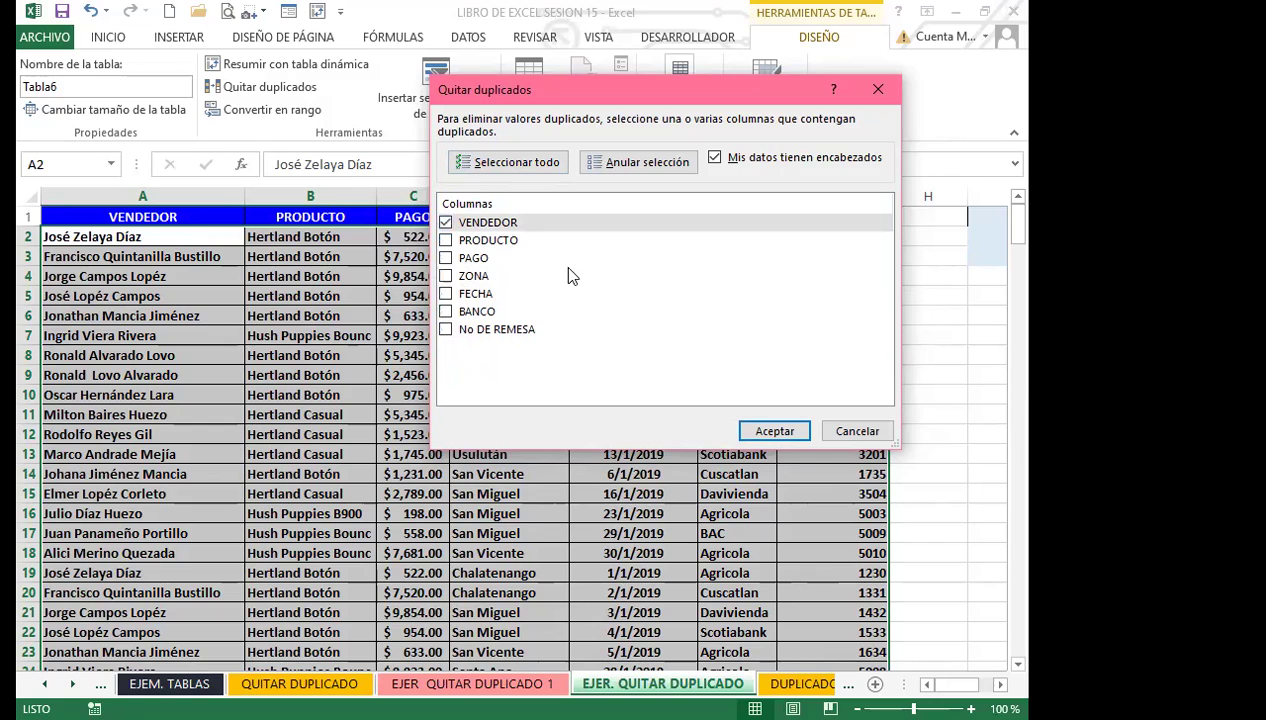
{"action": "left_click", "coordinate": [497, 163]}
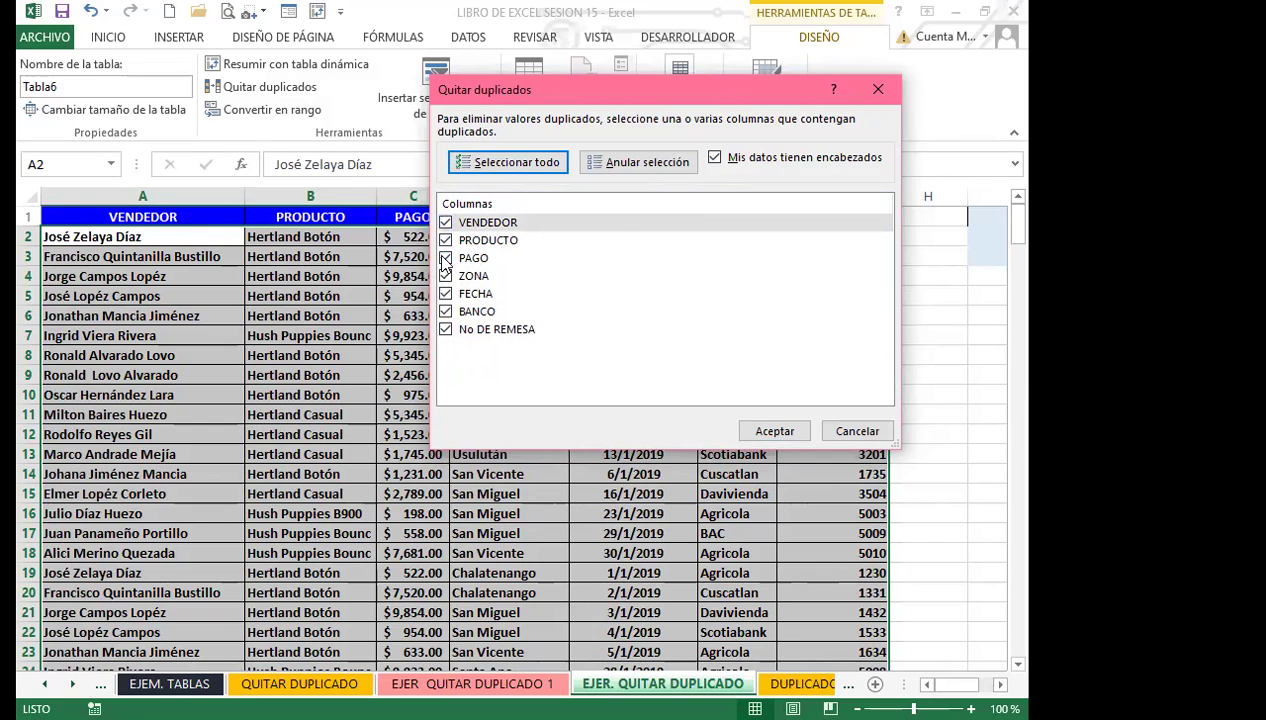
{"action": "left_click", "coordinate": [445, 240]}
{"action": "left_click", "coordinate": [445, 258]}
{"action": "left_click", "coordinate": [445, 276]}
{"action": "left_click", "coordinate": [445, 294]}
{"action": "left_click", "coordinate": [445, 311]}
{"action": "left_click", "coordinate": [445, 329]}
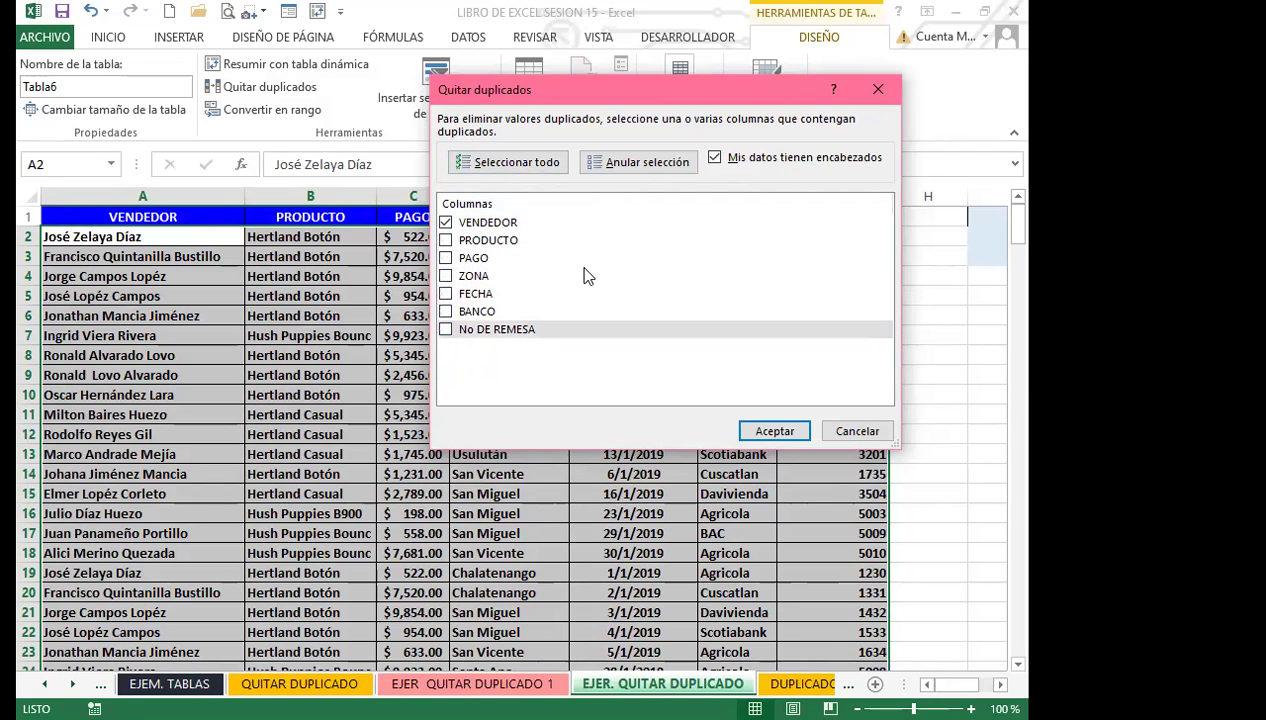
{"action": "left_click", "coordinate": [776, 430]}
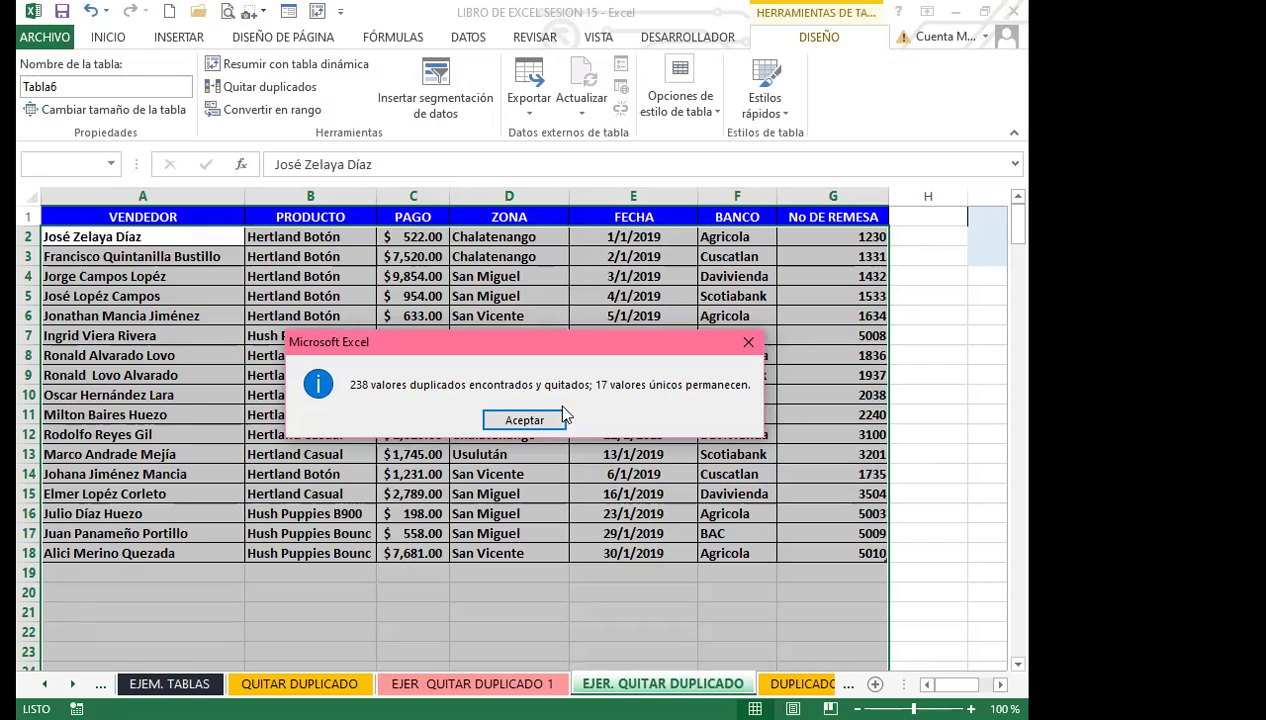
{"action": "left_click", "coordinate": [524, 420]}
{"action": "left_click", "coordinate": [294, 414]}
{"action": "scroll", "coordinate": [285, 450], "scroll_direction": "down", "scroll_amount": 2}
{"action": "scroll", "coordinate": [300, 465], "scroll_direction": "up", "scroll_amount": 2}
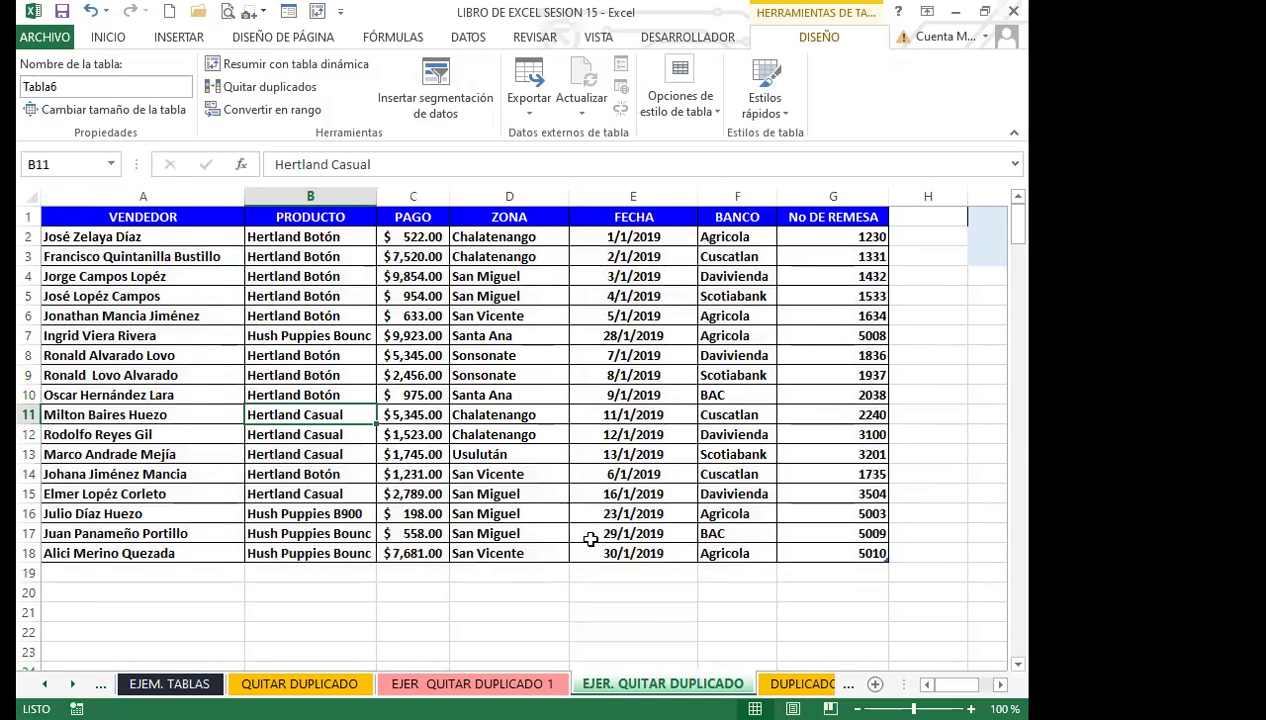
{"action": "left_click", "coordinate": [170, 354]}
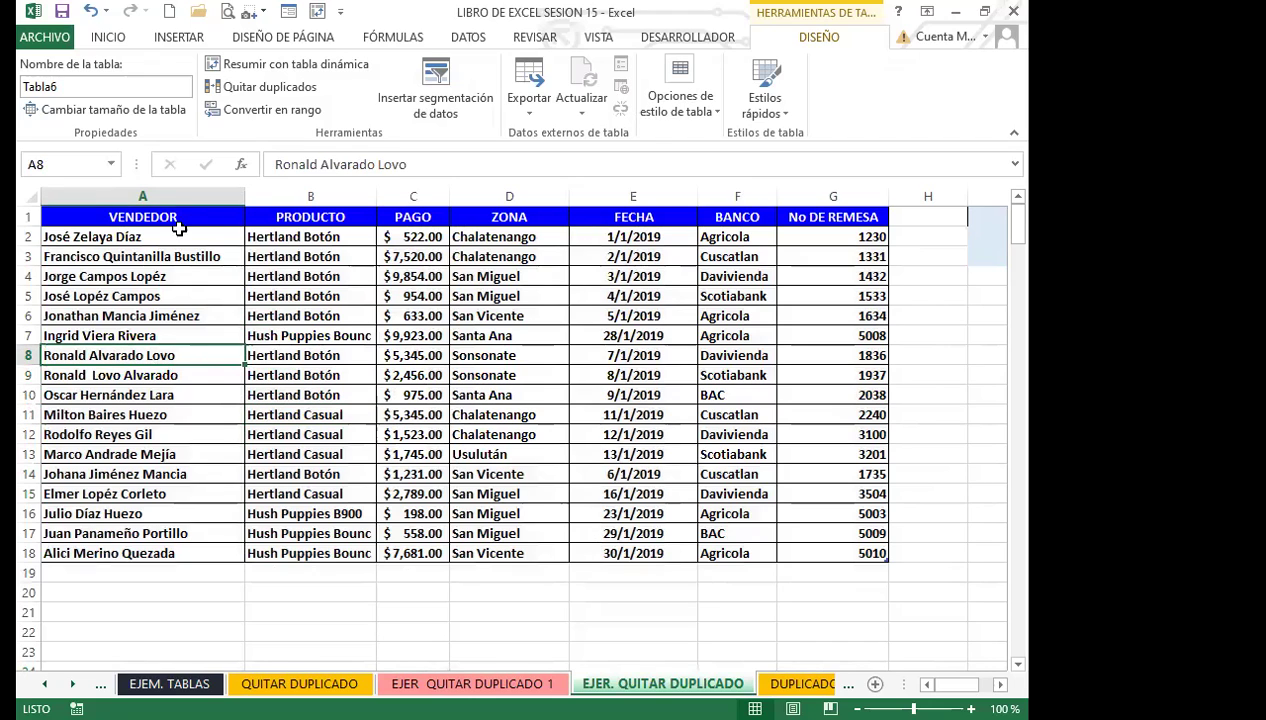
{"action": "left_click", "coordinate": [200, 396]}
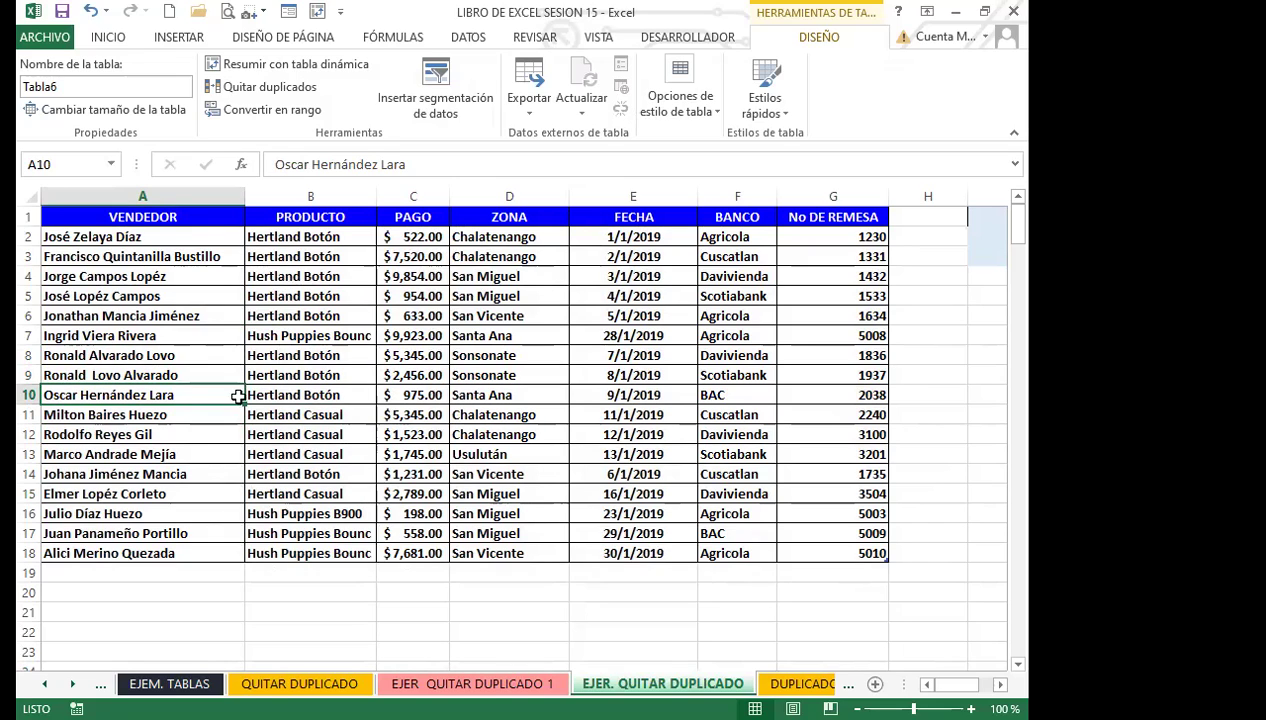
{"action": "left_click", "coordinate": [208, 423]}
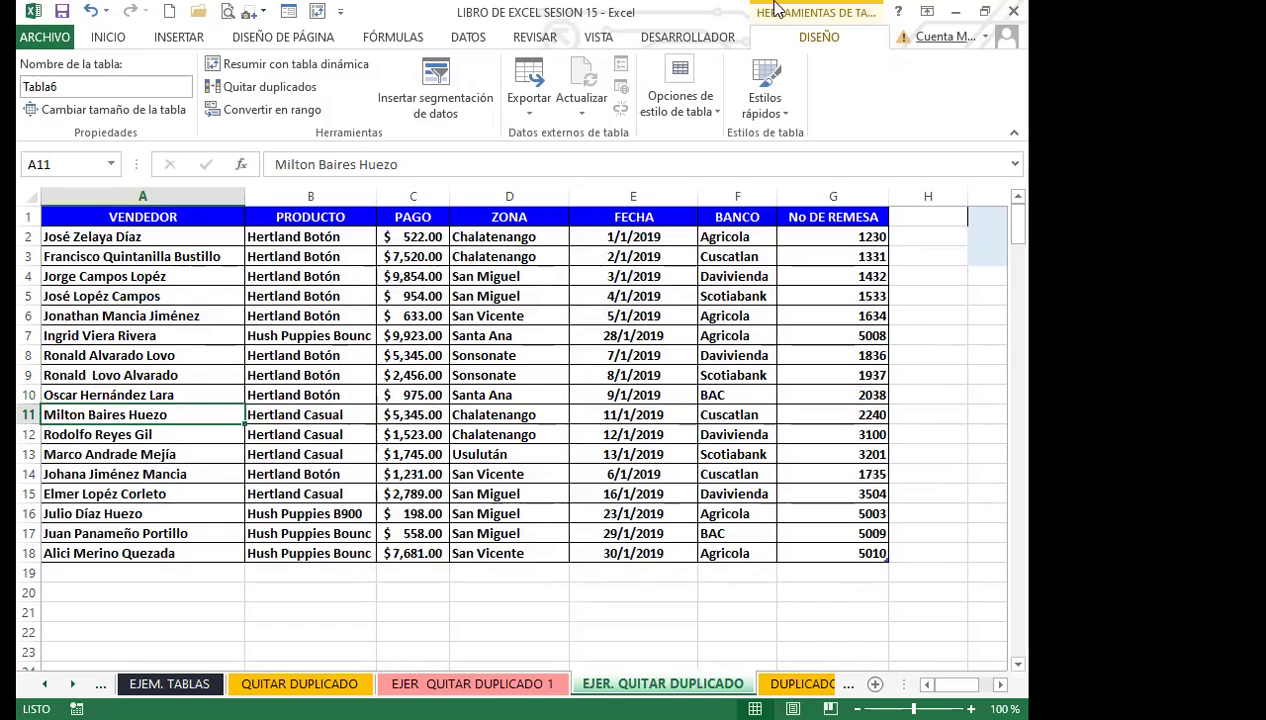
{"action": "left_click", "coordinate": [173, 397]}
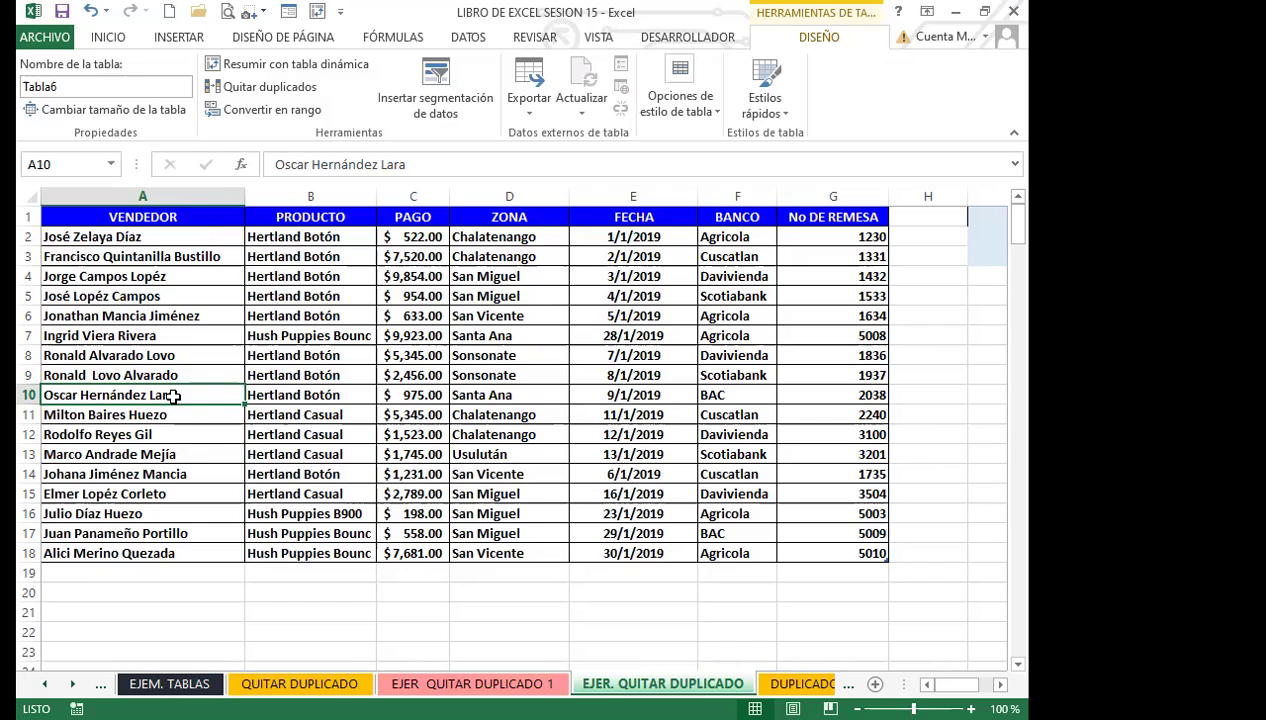
{"action": "left_click", "coordinate": [200, 410]}
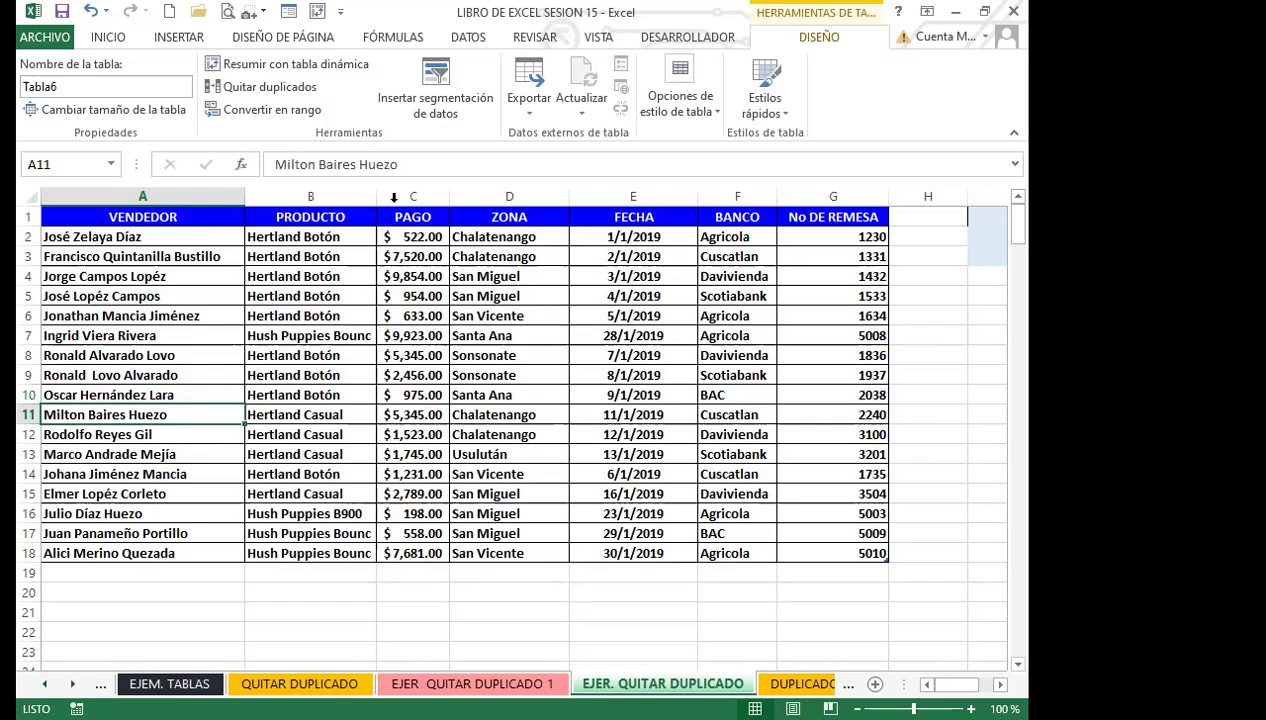
{"action": "left_click", "coordinate": [300, 355]}
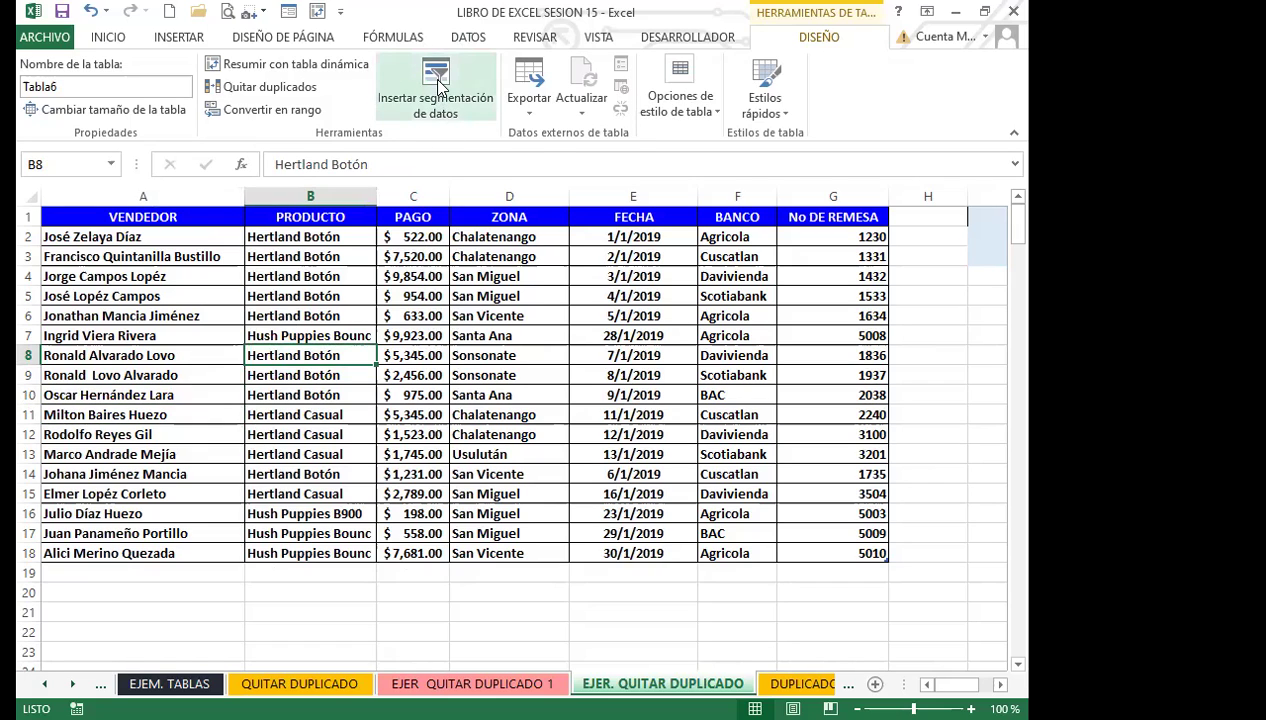
{"action": "left_click", "coordinate": [382, 315]}
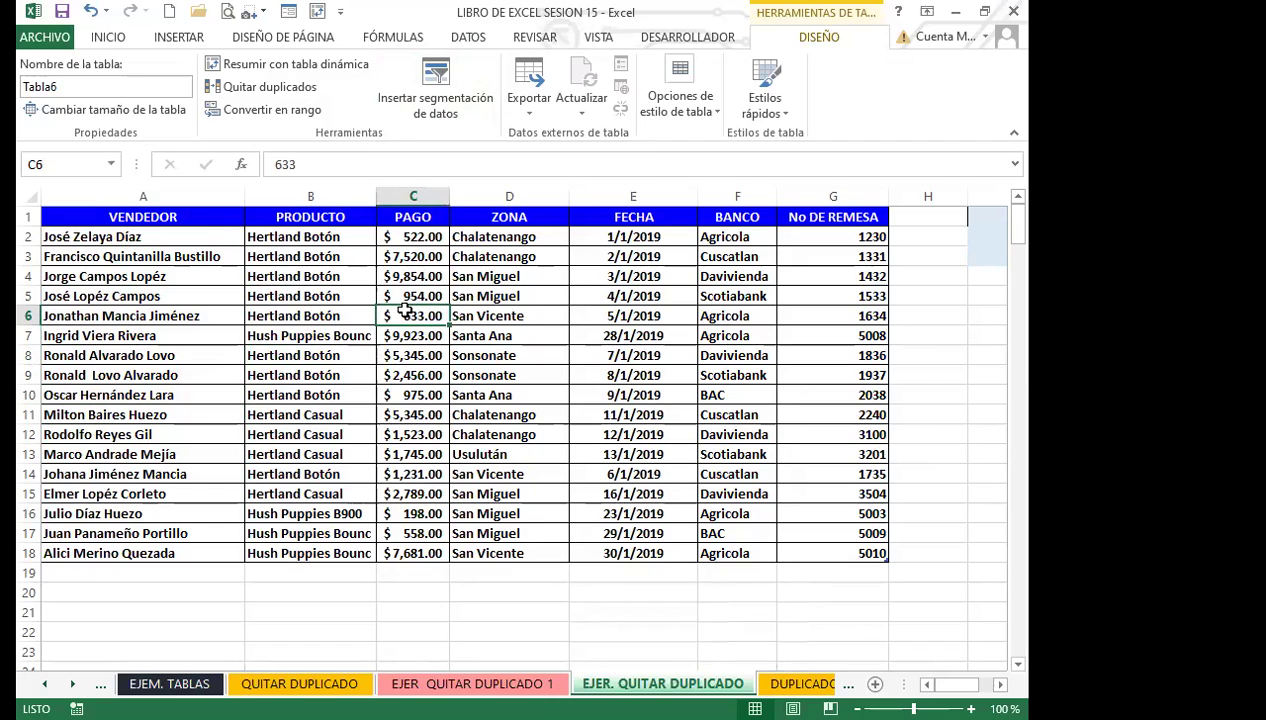
{"action": "left_click", "coordinate": [338, 314]}
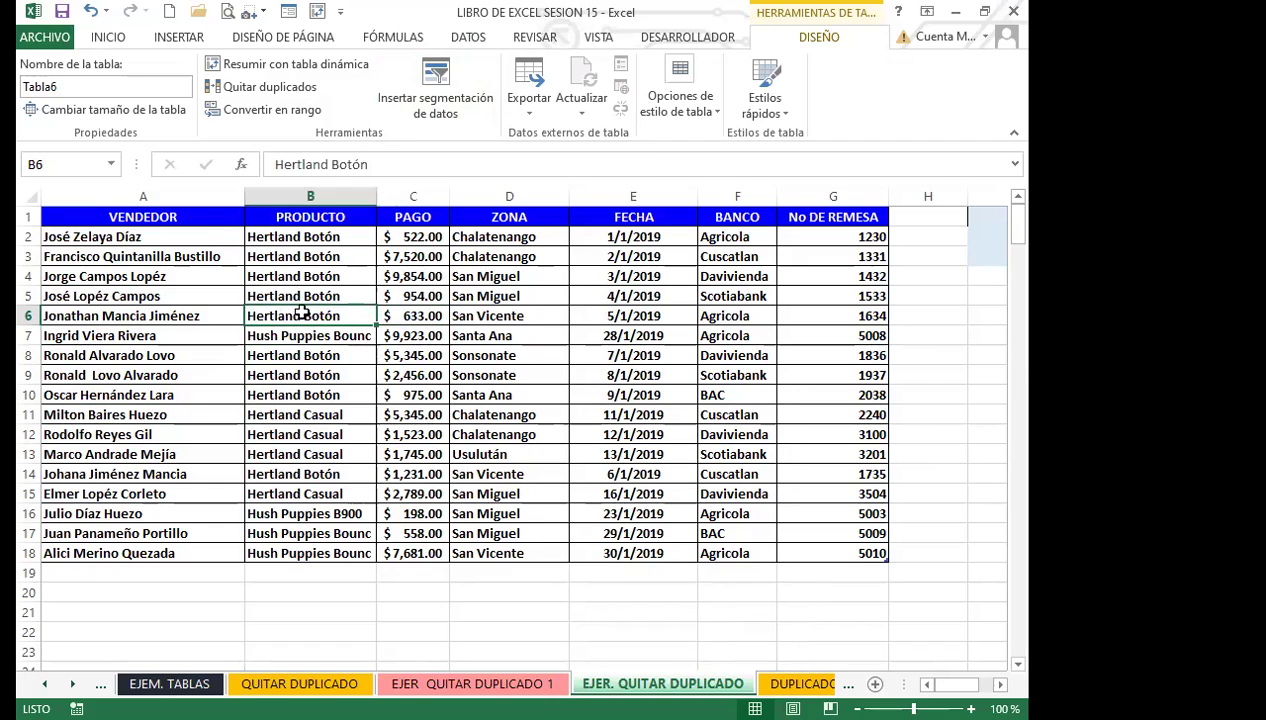
Insert slicers on Tabla6 for its VENDEDOR and ZONA columns.
{"action": "left_click", "coordinate": [446, 68]}
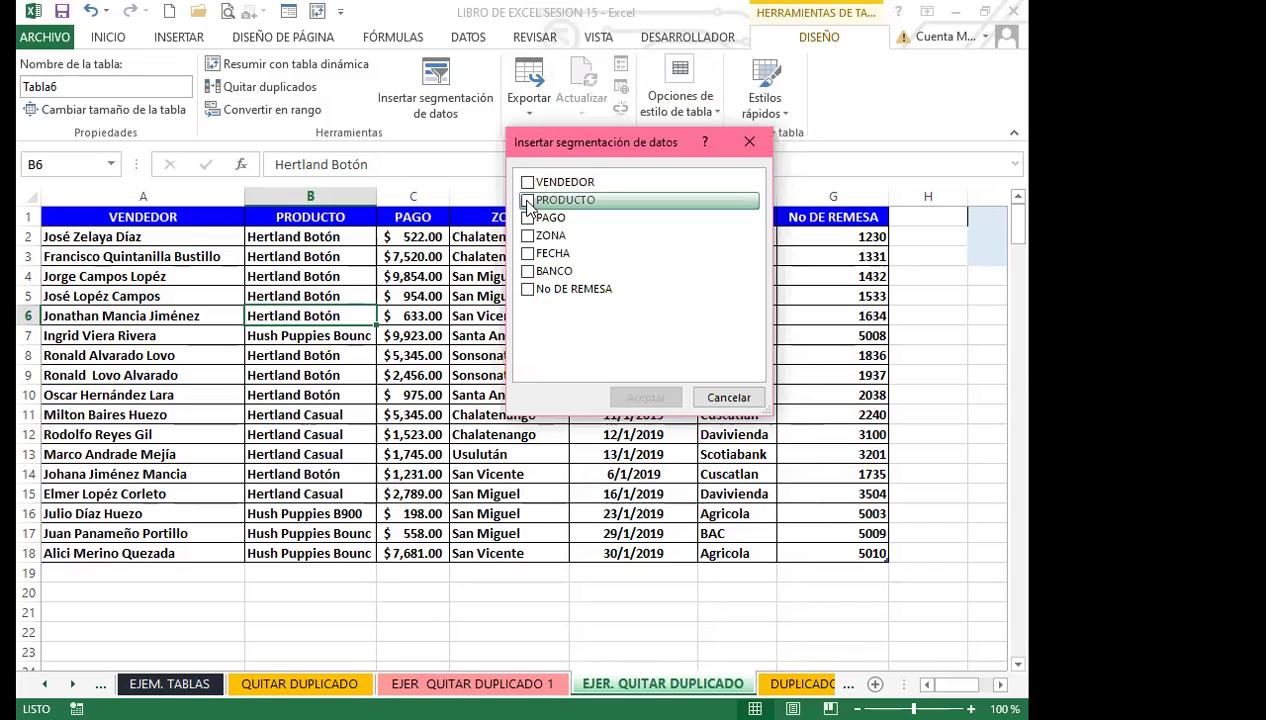
{"action": "left_click", "coordinate": [527, 182]}
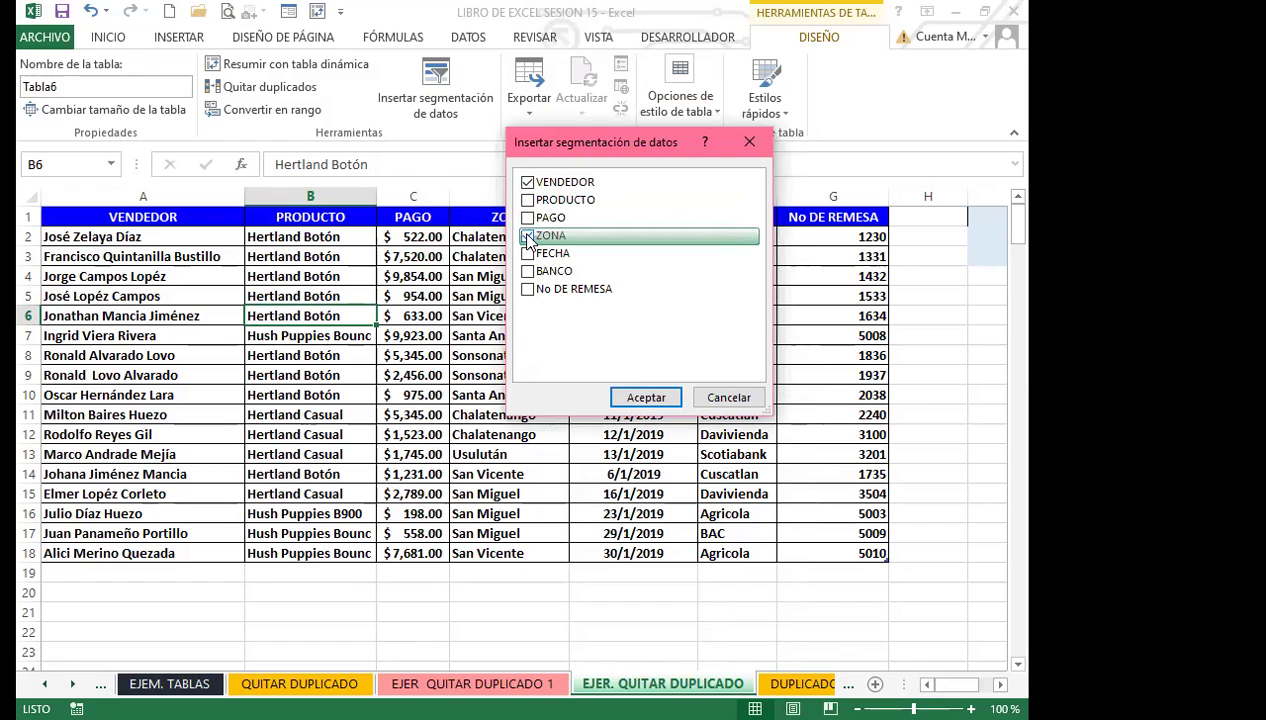
{"action": "left_click", "coordinate": [645, 397]}
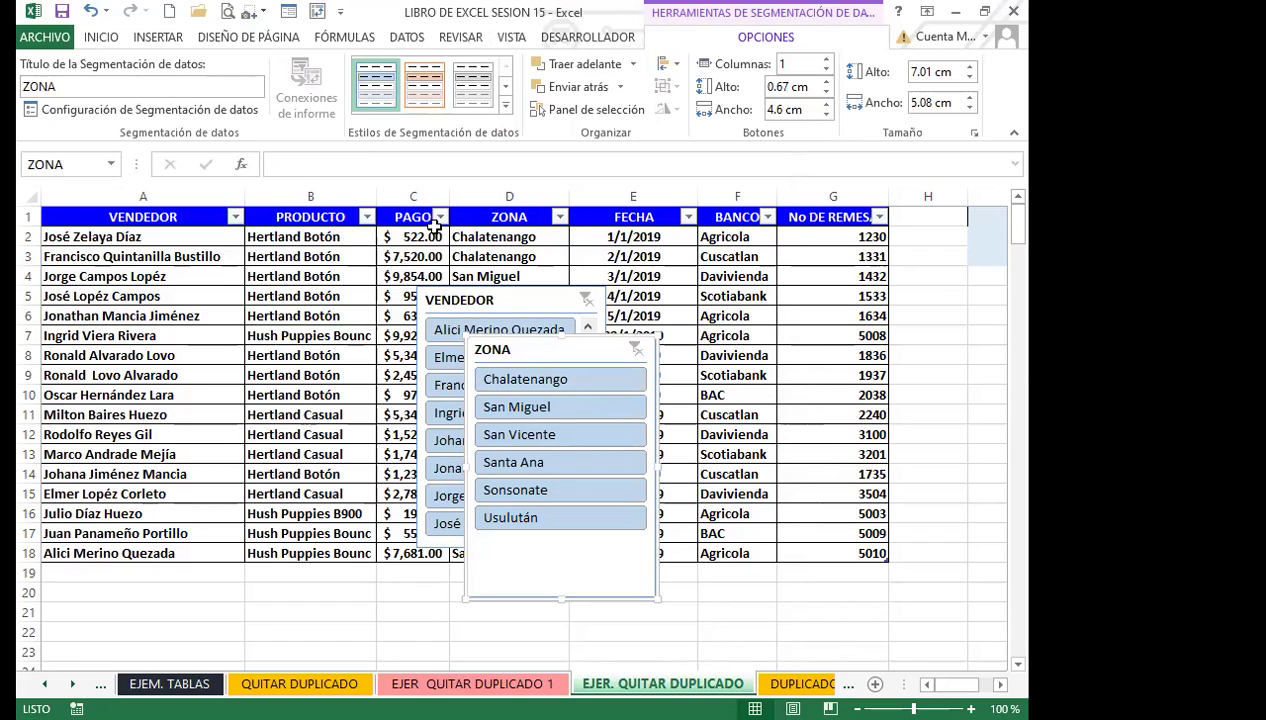
Drag the ZONA slicer right of Tabla6 into column H, with VENDEDOR stacked beneath it.
{"action": "left_click_drag", "start_coordinate": [570, 352], "coordinate": [852, 352]}
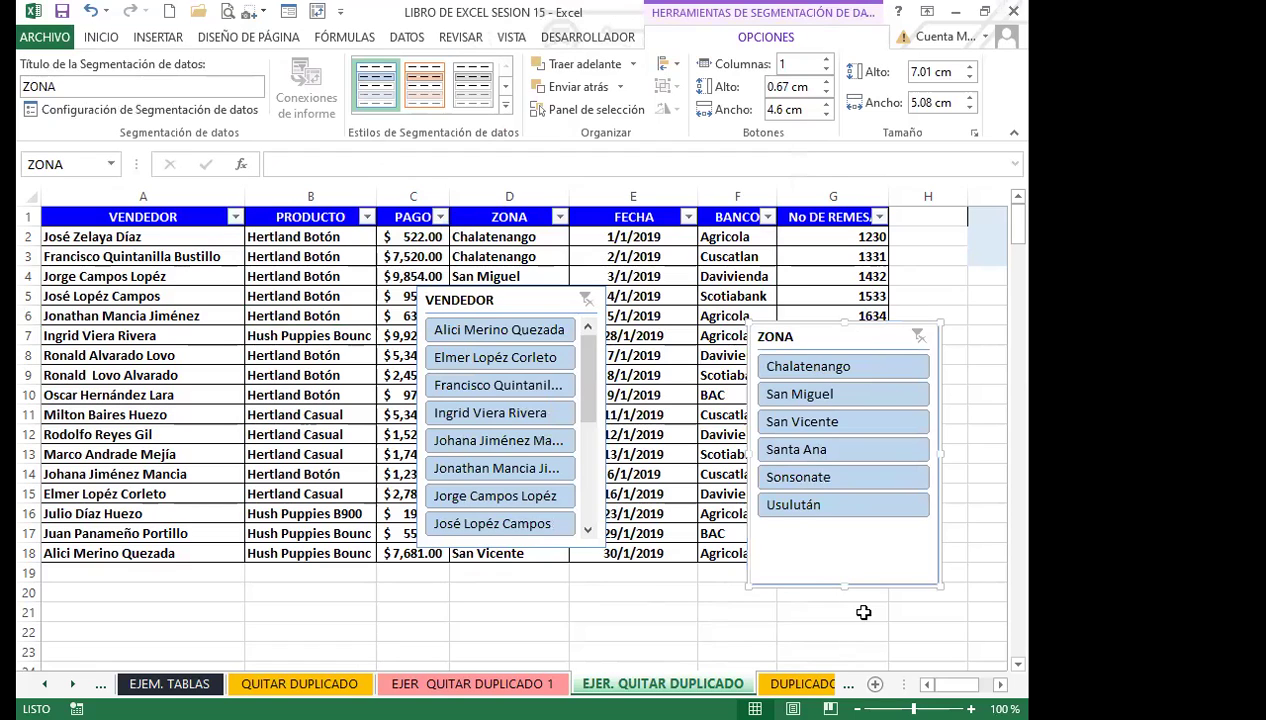
{"action": "scroll", "coordinate": [520, 430], "scroll_direction": "right", "scroll_amount": 1}
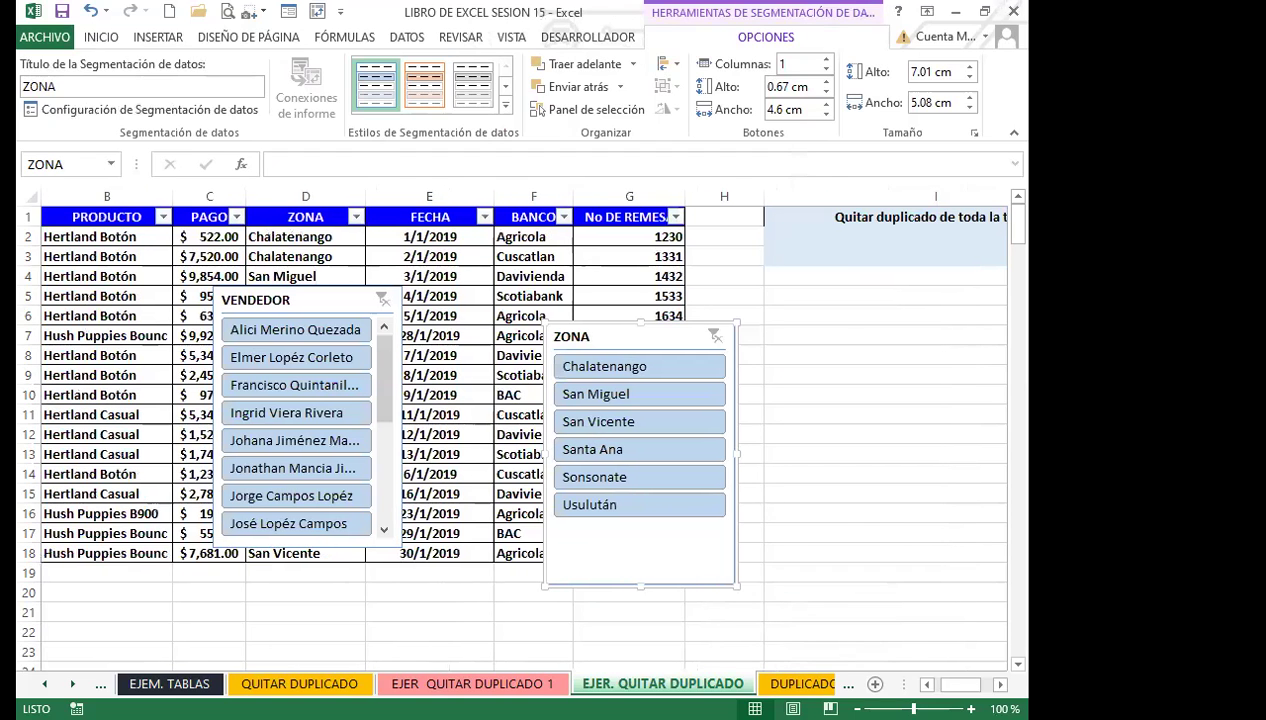
{"action": "left_click_drag", "start_coordinate": [630, 328], "coordinate": [793, 213]}
{"action": "left_click_drag", "start_coordinate": [319, 319], "coordinate": [372, 336]}
{"action": "left_click_drag", "start_coordinate": [561, 394], "coordinate": [737, 487]}
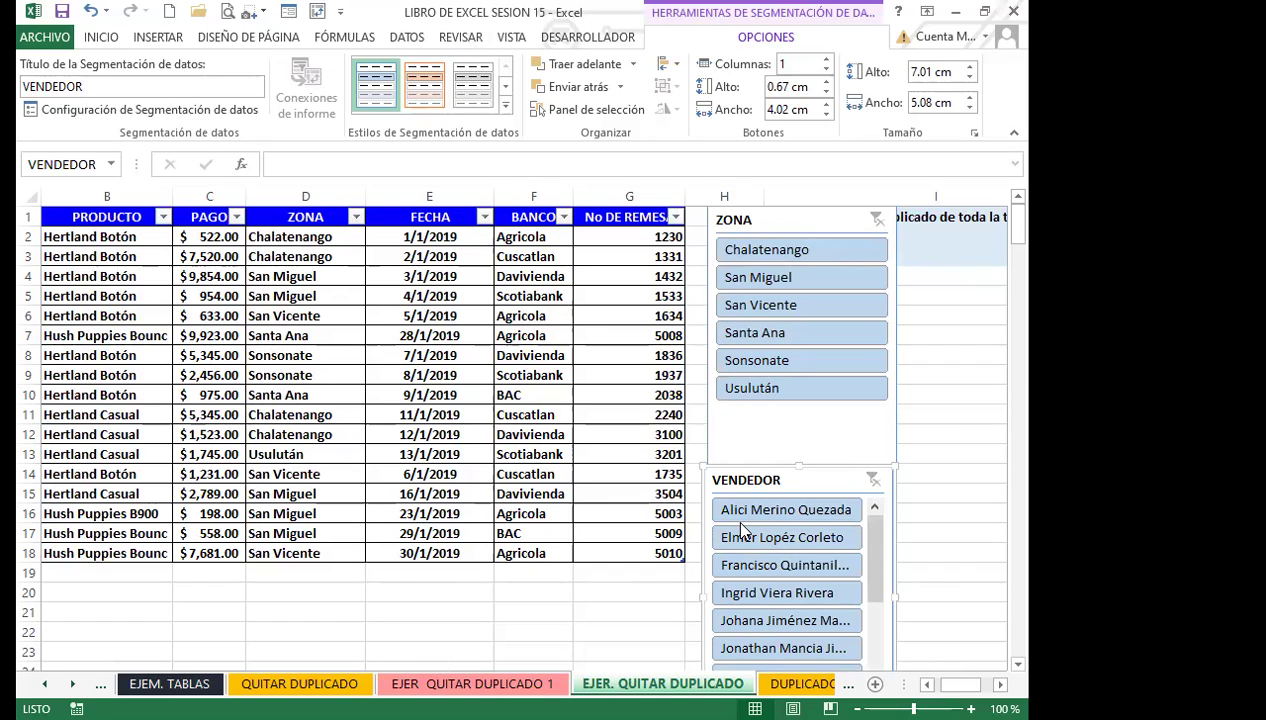
Filter by zones Chalatenango, San Miguel, Usulután, Santa Ana, San Vicente, Sonsonate, then clear the filter.
{"action": "left_click", "coordinate": [773, 252]}
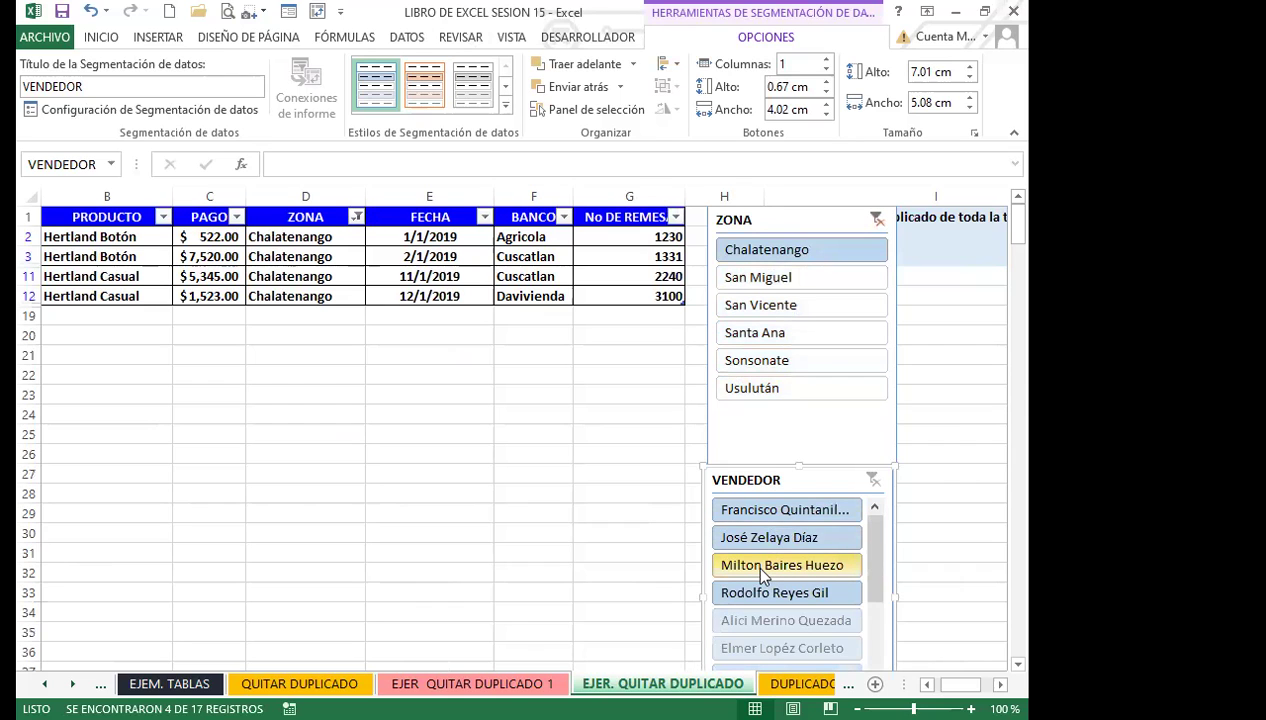
{"action": "left_click", "coordinate": [758, 277]}
{"action": "left_click", "coordinate": [778, 392]}
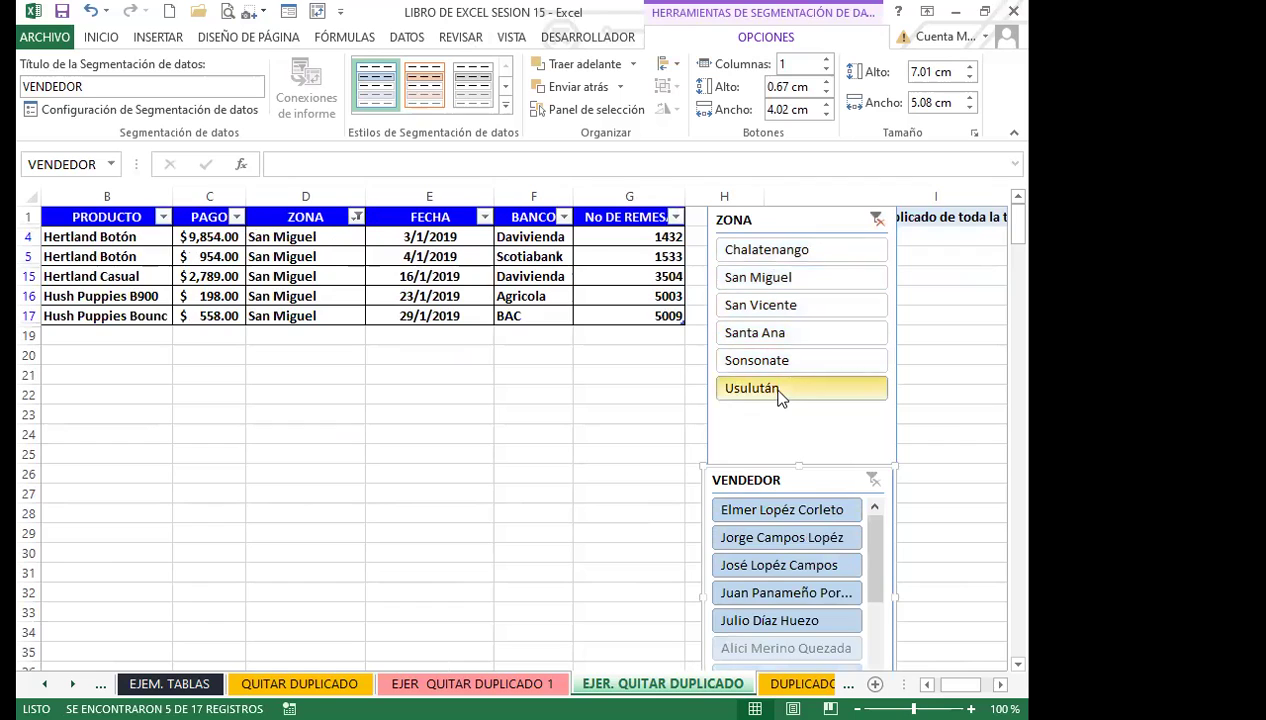
{"action": "left_click", "coordinate": [772, 340]}
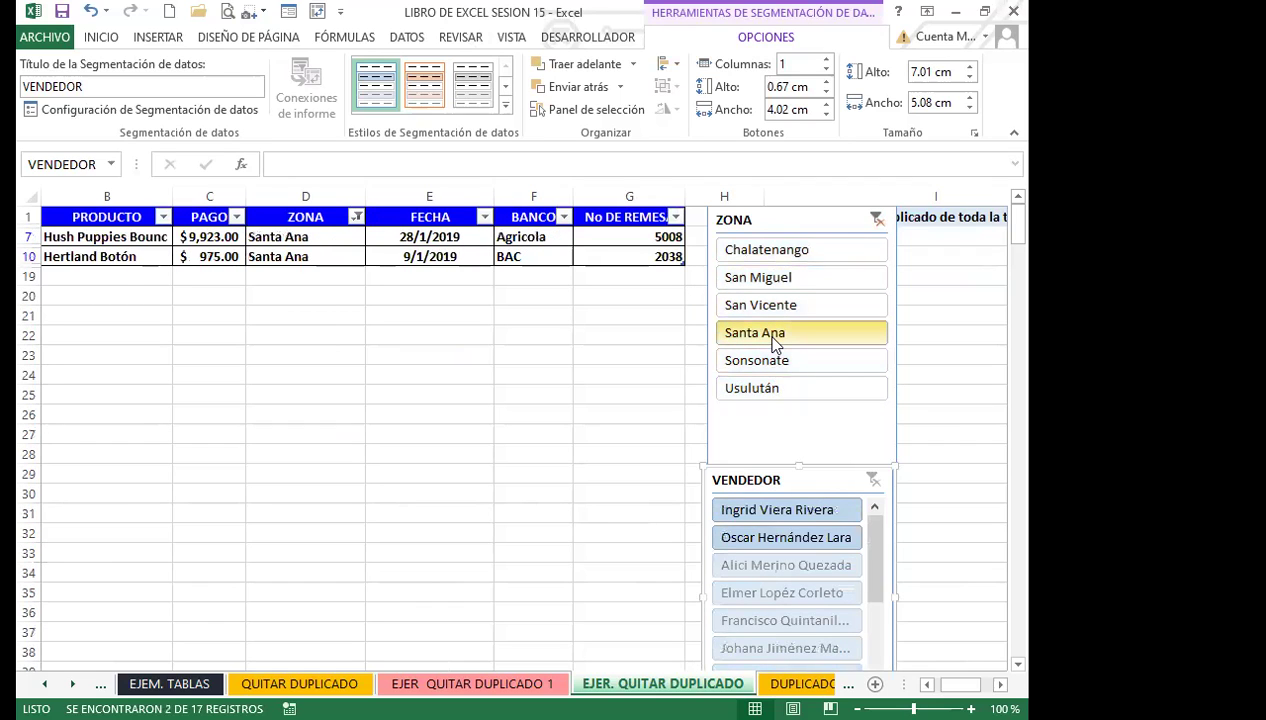
{"action": "left_click", "coordinate": [765, 307]}
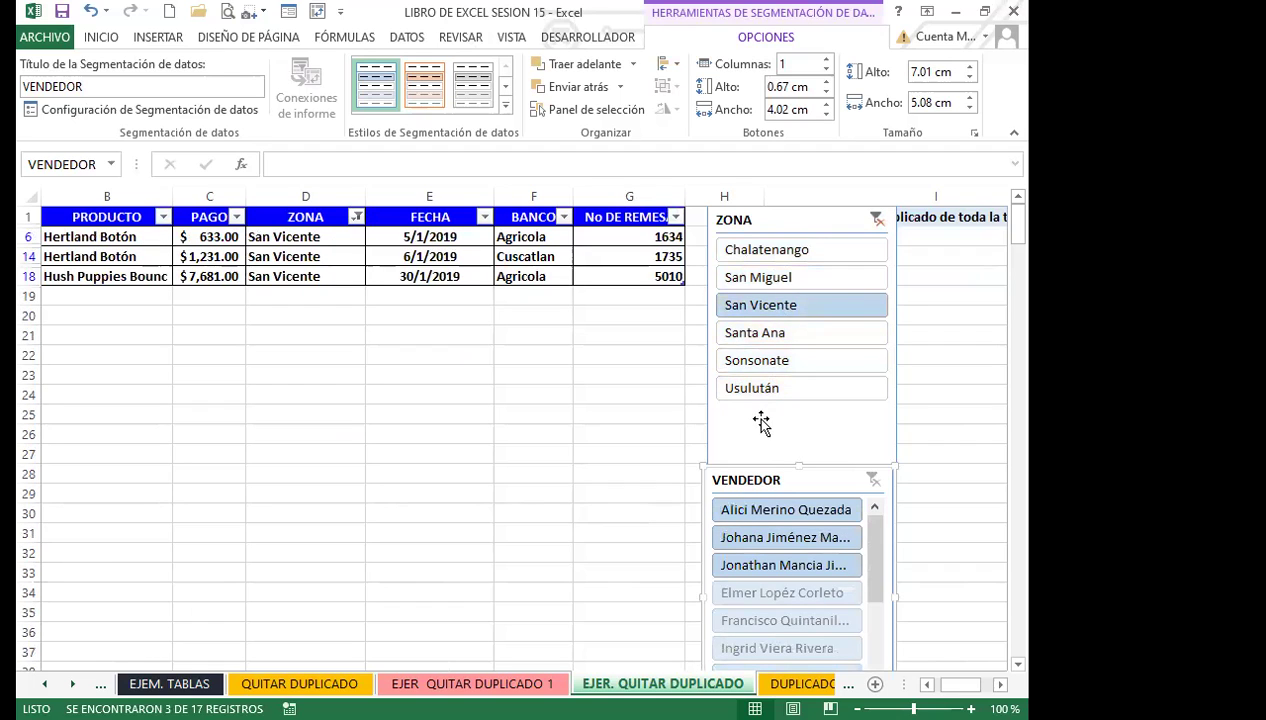
{"action": "left_click", "coordinate": [780, 283]}
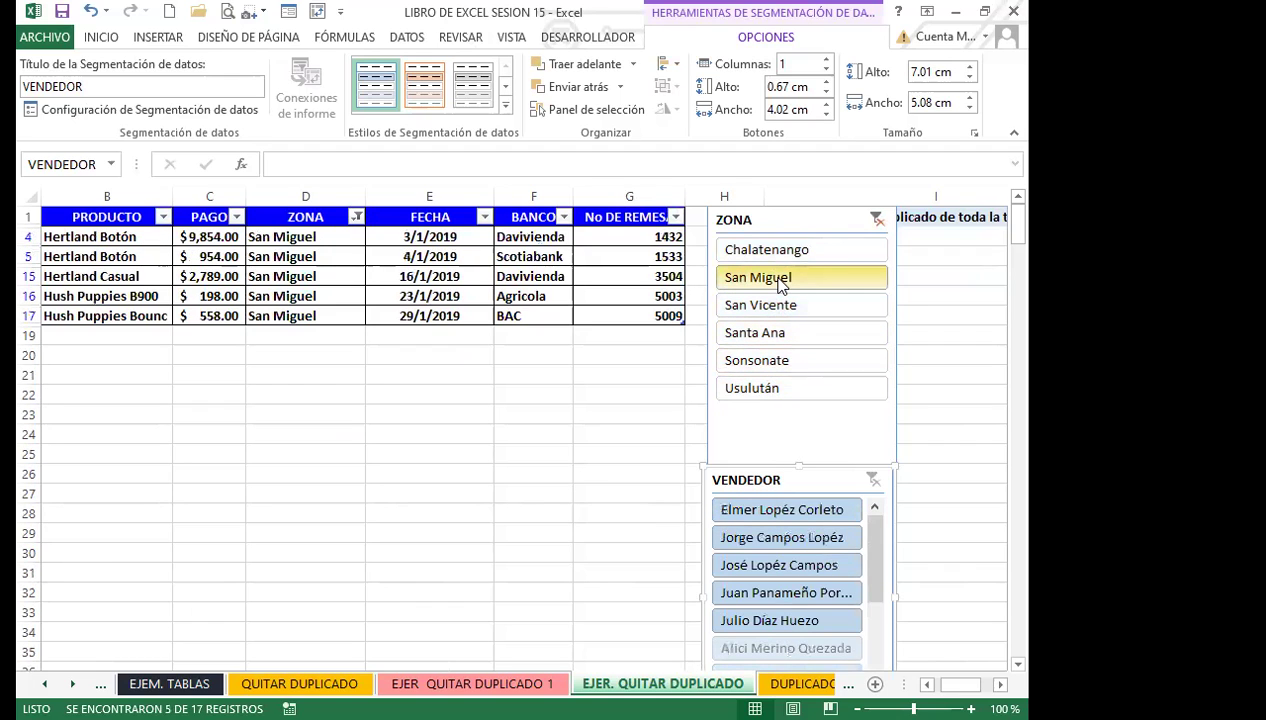
{"action": "left_click", "coordinate": [760, 252]}
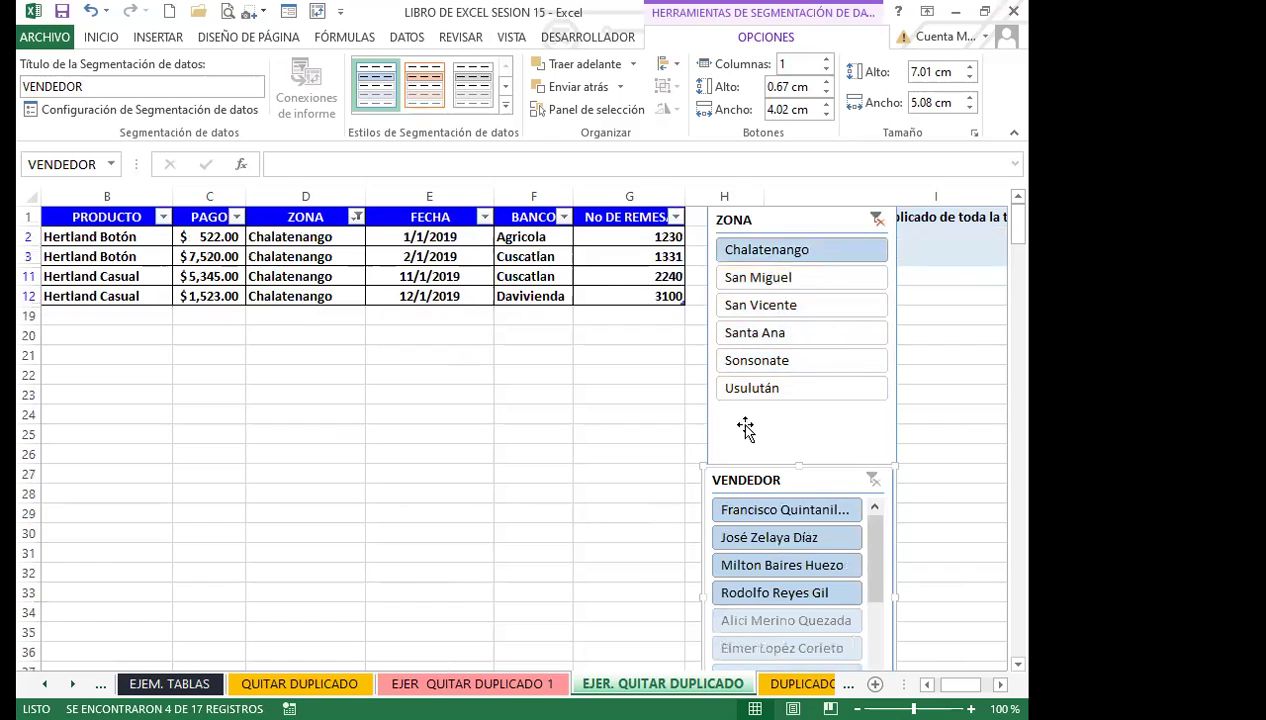
{"action": "left_click", "coordinate": [784, 362]}
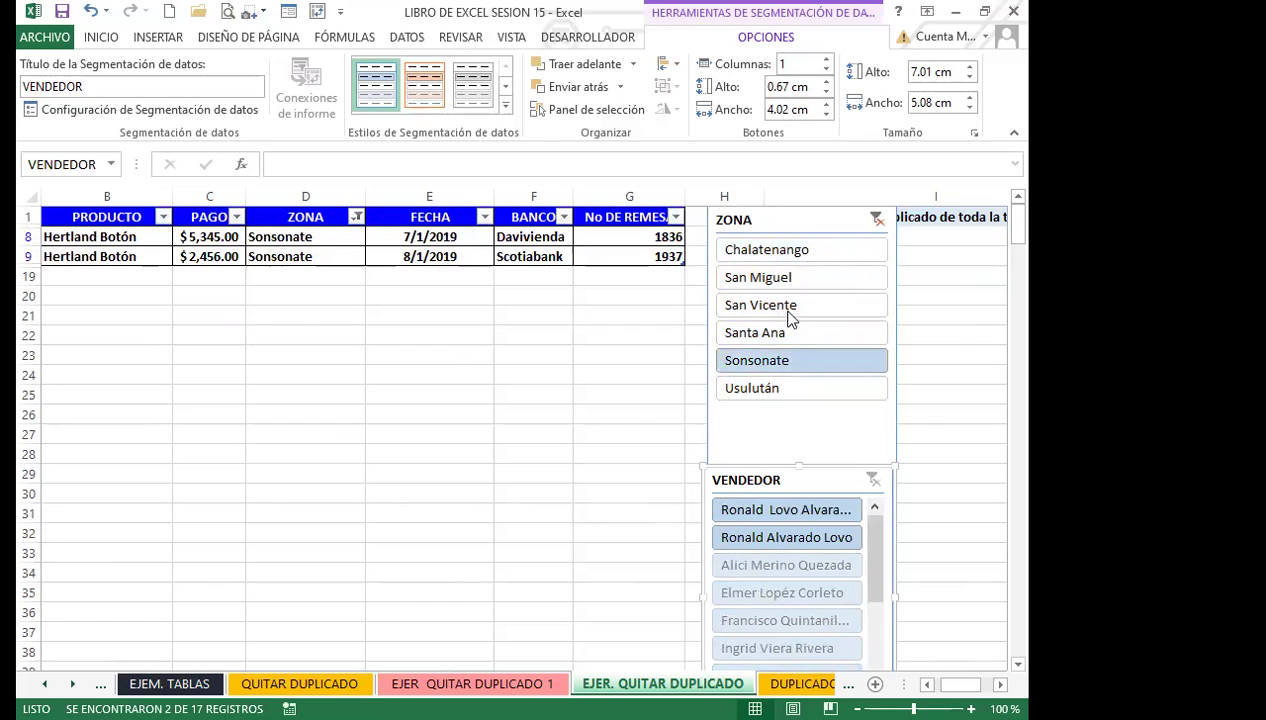
{"action": "left_click", "coordinate": [786, 308]}
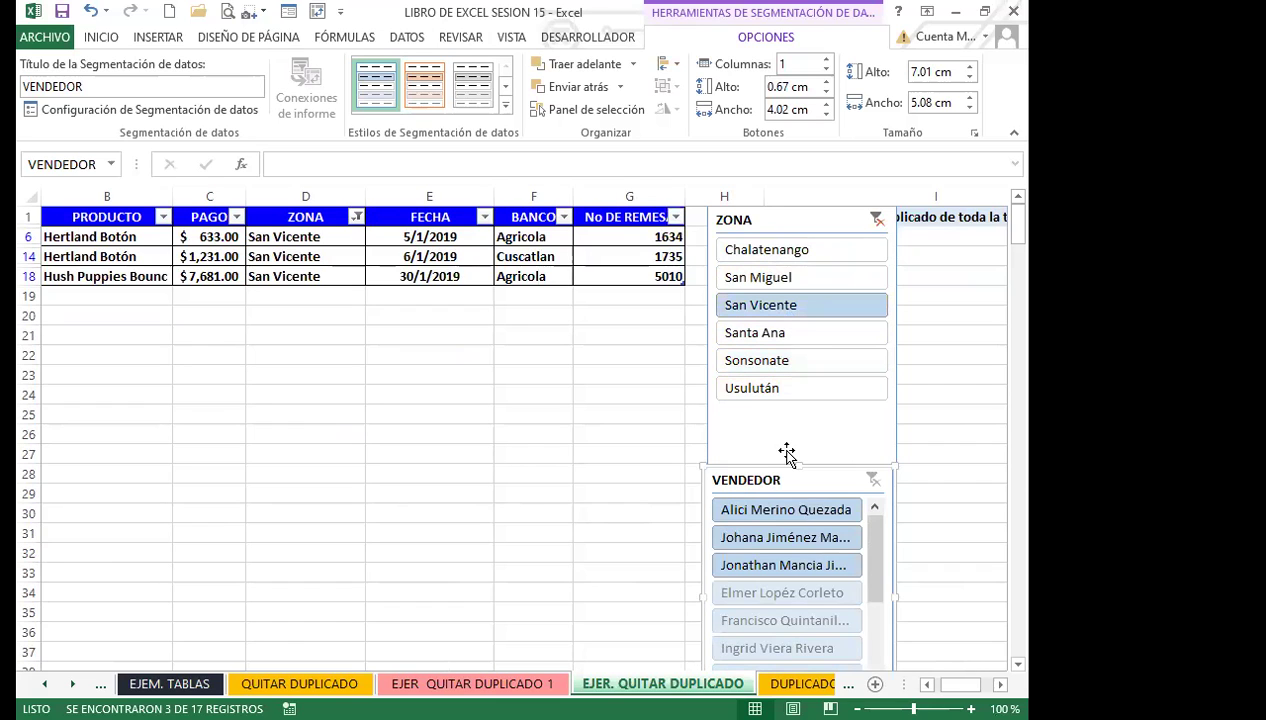
{"action": "left_click", "coordinate": [876, 219]}
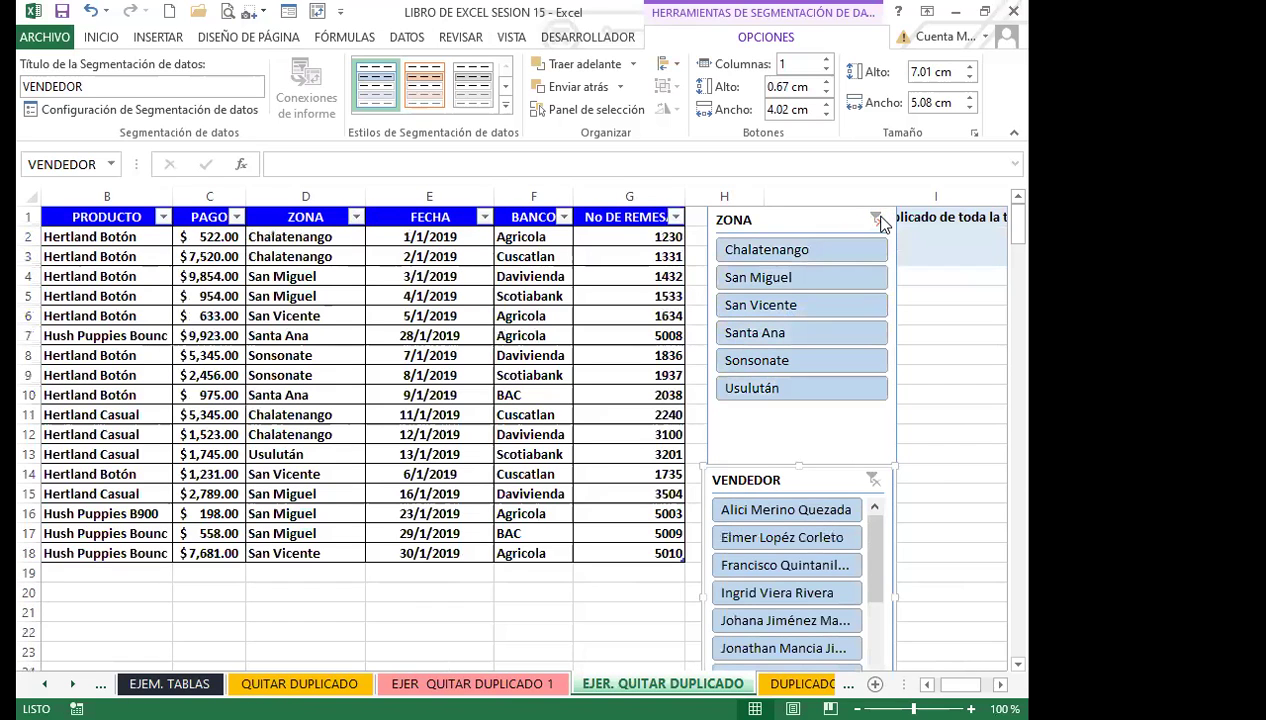
Reposition the VENDEDOR slicer below the zones and filter to two salespeople in turn.
{"action": "scroll", "coordinate": [910, 497], "scroll_direction": "down", "scroll_amount": 2}
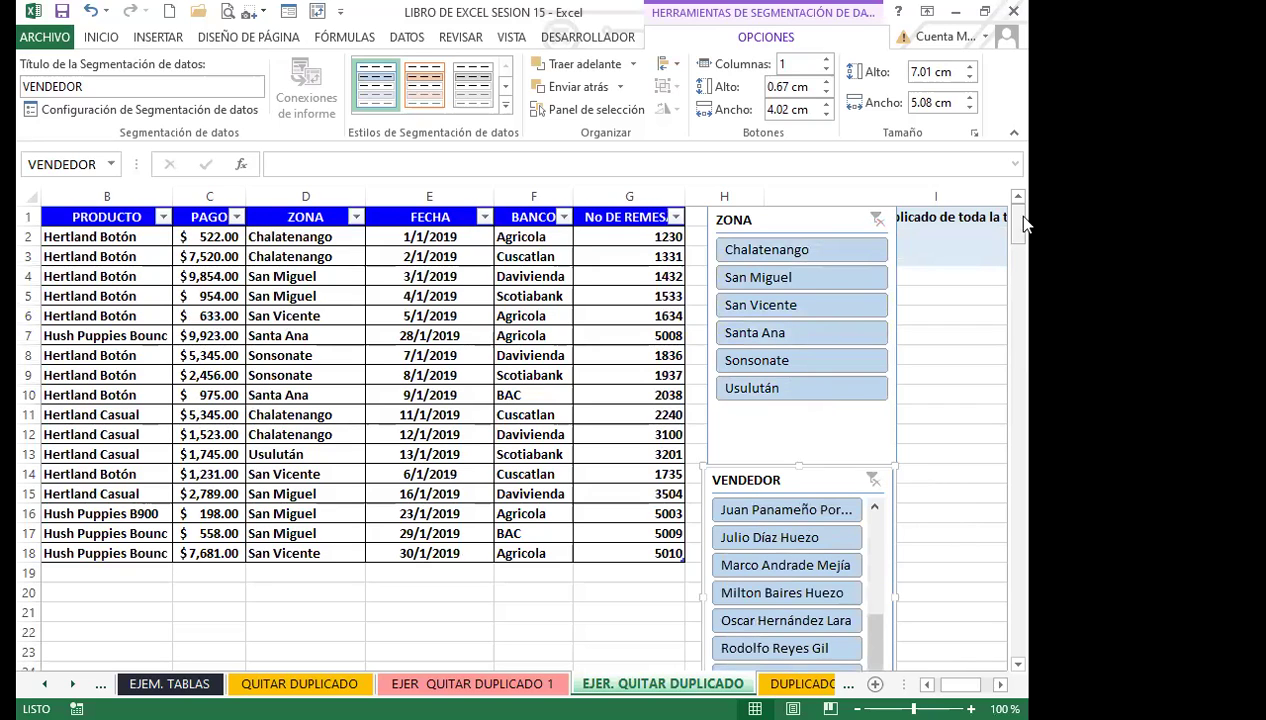
{"action": "scroll", "coordinate": [1020, 225], "scroll_direction": "down", "scroll_amount": 7}
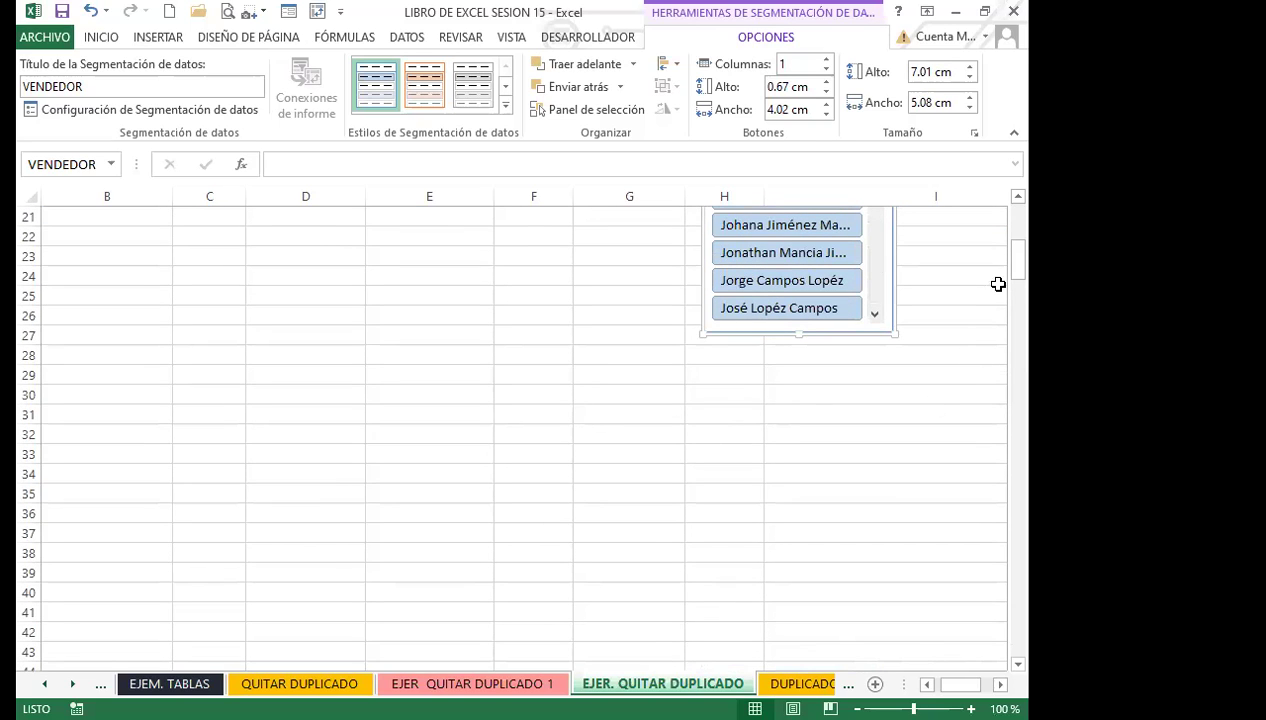
{"action": "scroll", "coordinate": [1020, 235], "scroll_direction": "up", "scroll_amount": 7}
{"action": "mouse_move", "coordinate": [794, 480]}
{"action": "left_mouse_down"}
{"action": "mouse_move", "coordinate": [800, 376]}
{"action": "mouse_move", "coordinate": [787, 504]}
{"action": "left_mouse_up"}
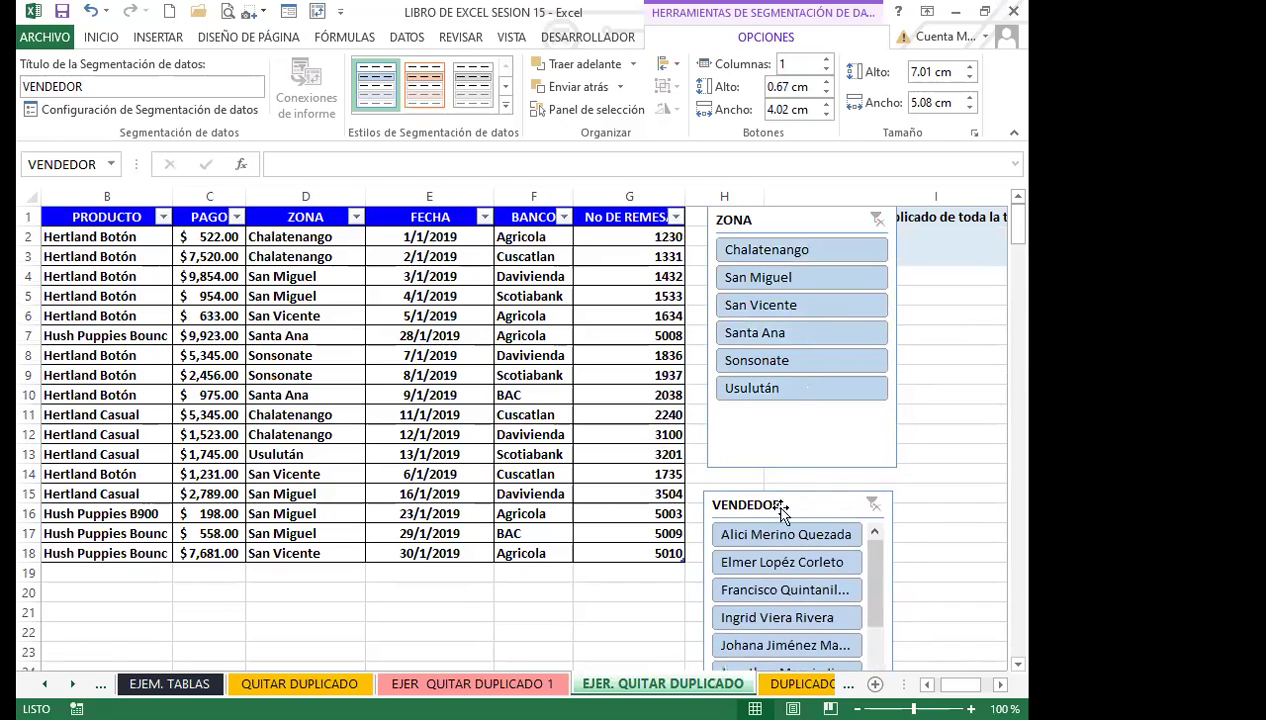
{"action": "left_click", "coordinate": [757, 562]}
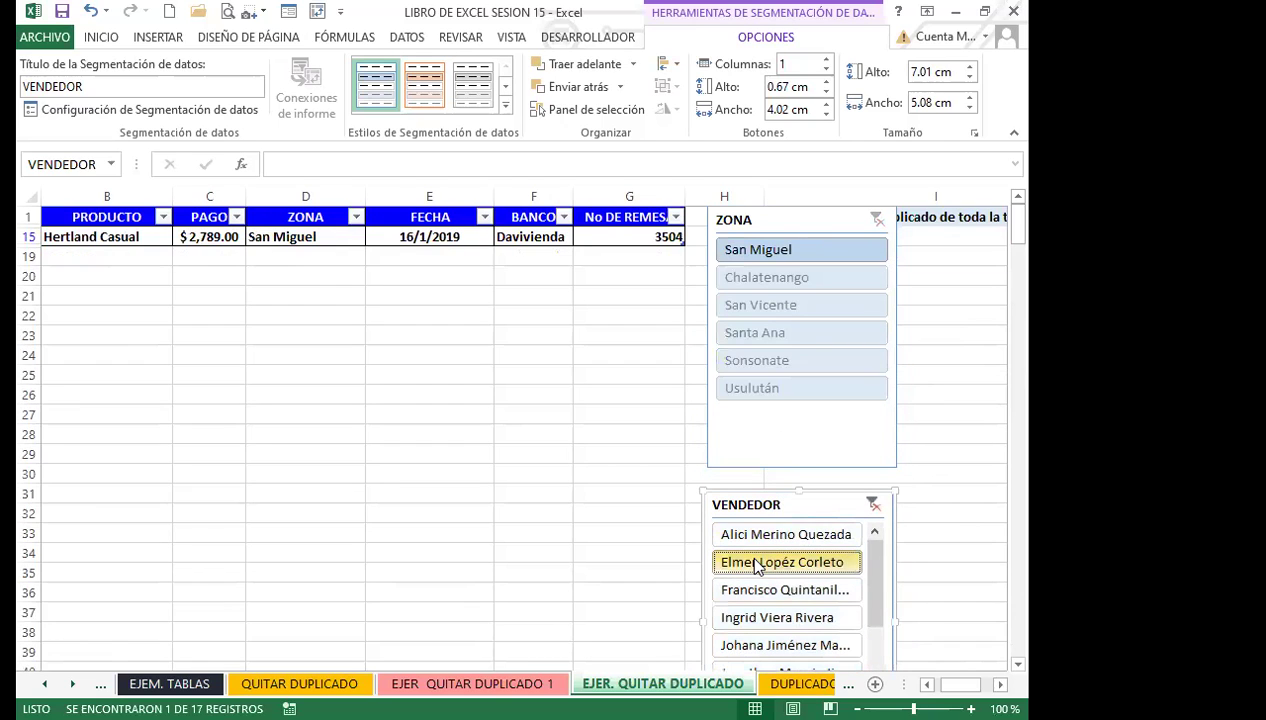
{"action": "left_click", "coordinate": [745, 592]}
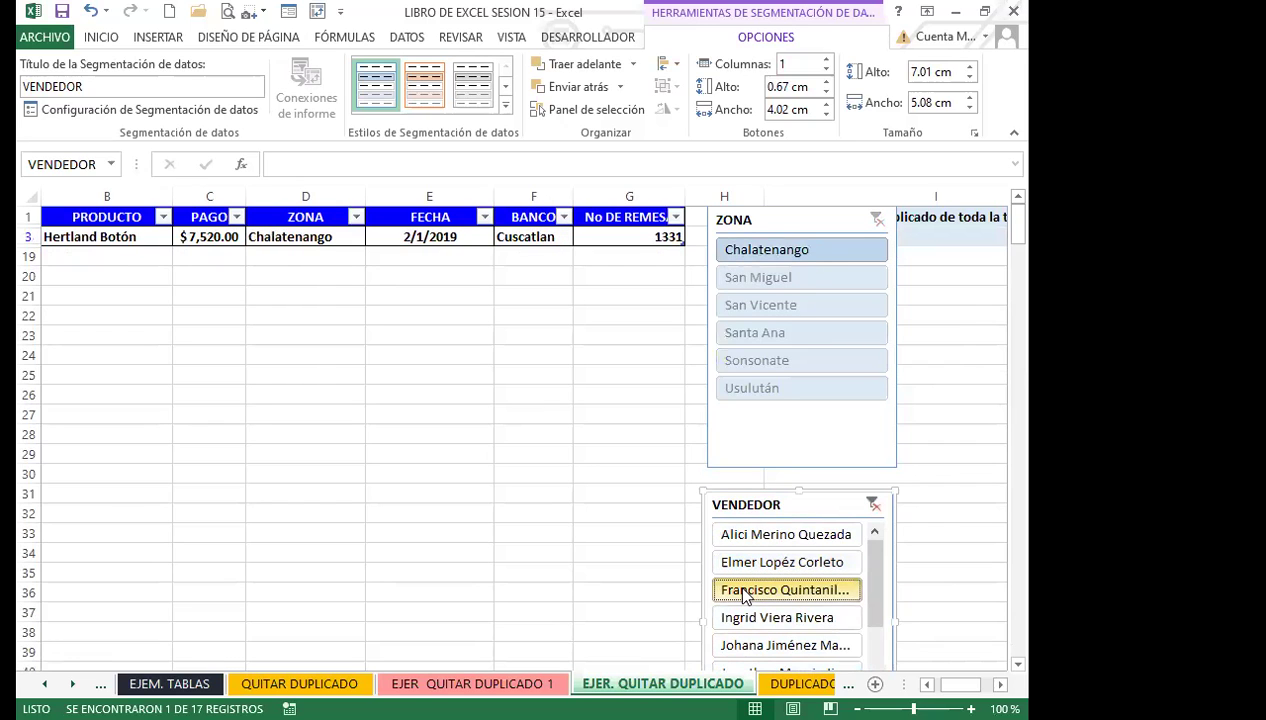
{"action": "left_click_drag", "start_coordinate": [811, 503], "coordinate": [965, 385]}
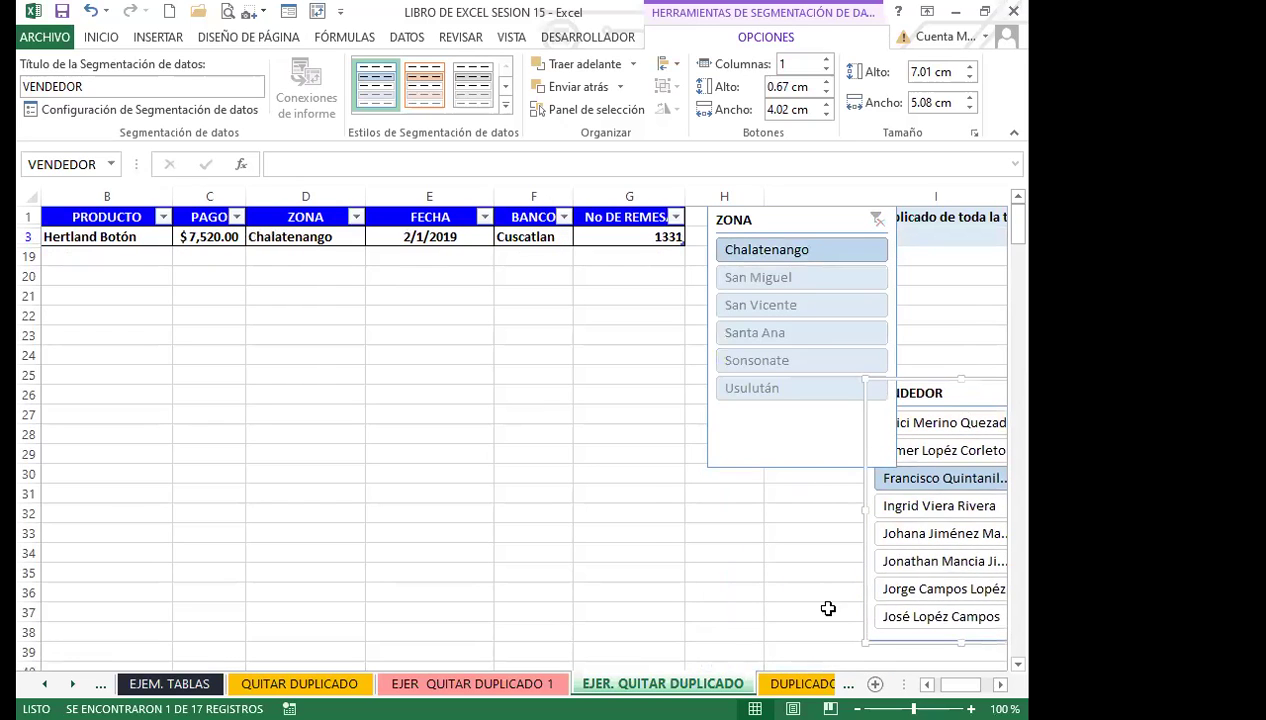
Move the VENDEDOR slicer lower and filter to single sellers, ending on 1 of 17 records.
{"action": "scroll", "coordinate": [530, 490], "scroll_direction": "down", "scroll_amount": 2}
{"action": "left_click", "coordinate": [496, 514]}
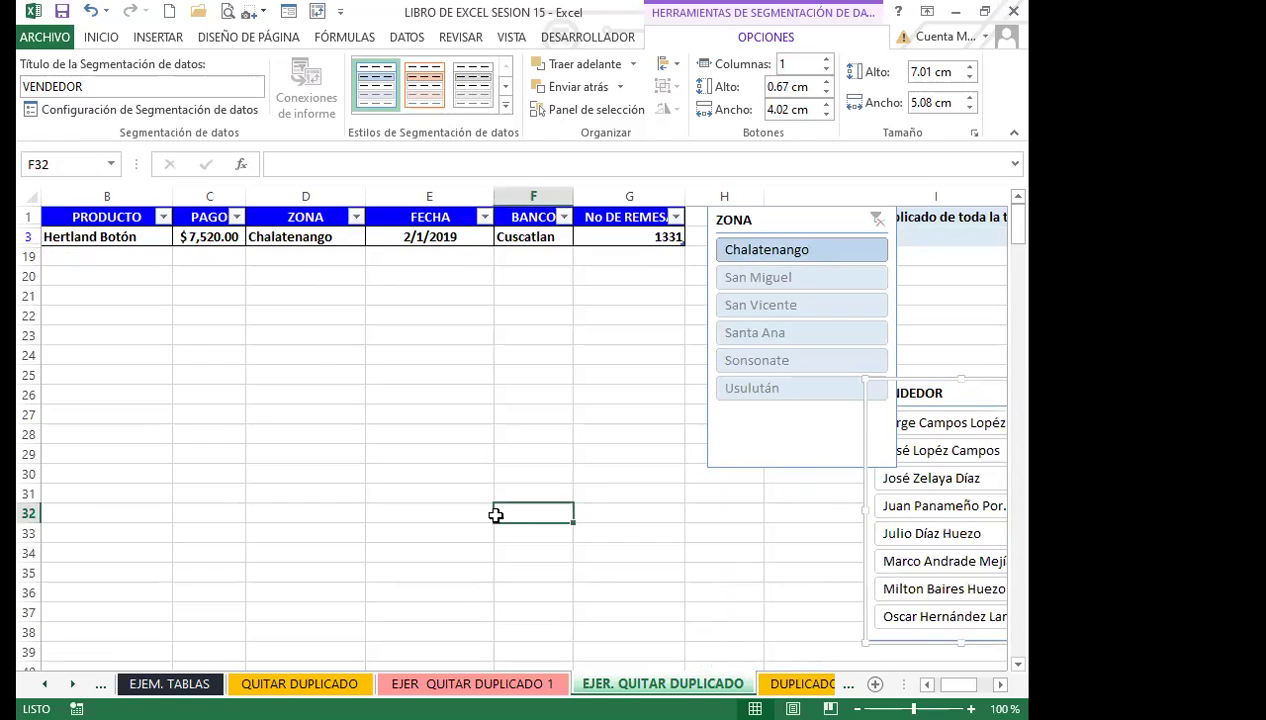
{"action": "scroll", "coordinate": [446, 514], "scroll_direction": "down", "scroll_amount": 3, "text": "ctrl"}
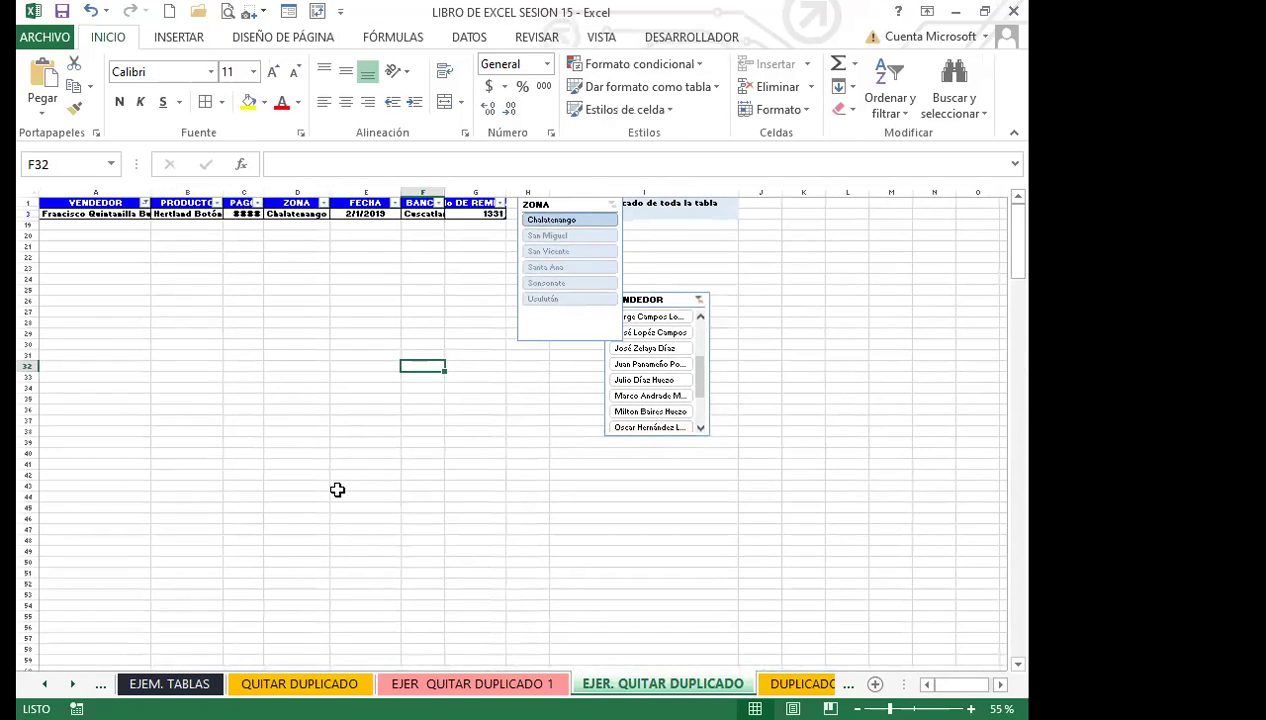
{"action": "scroll", "coordinate": [337, 490], "scroll_direction": "up", "scroll_amount": 1, "text": "ctrl"}
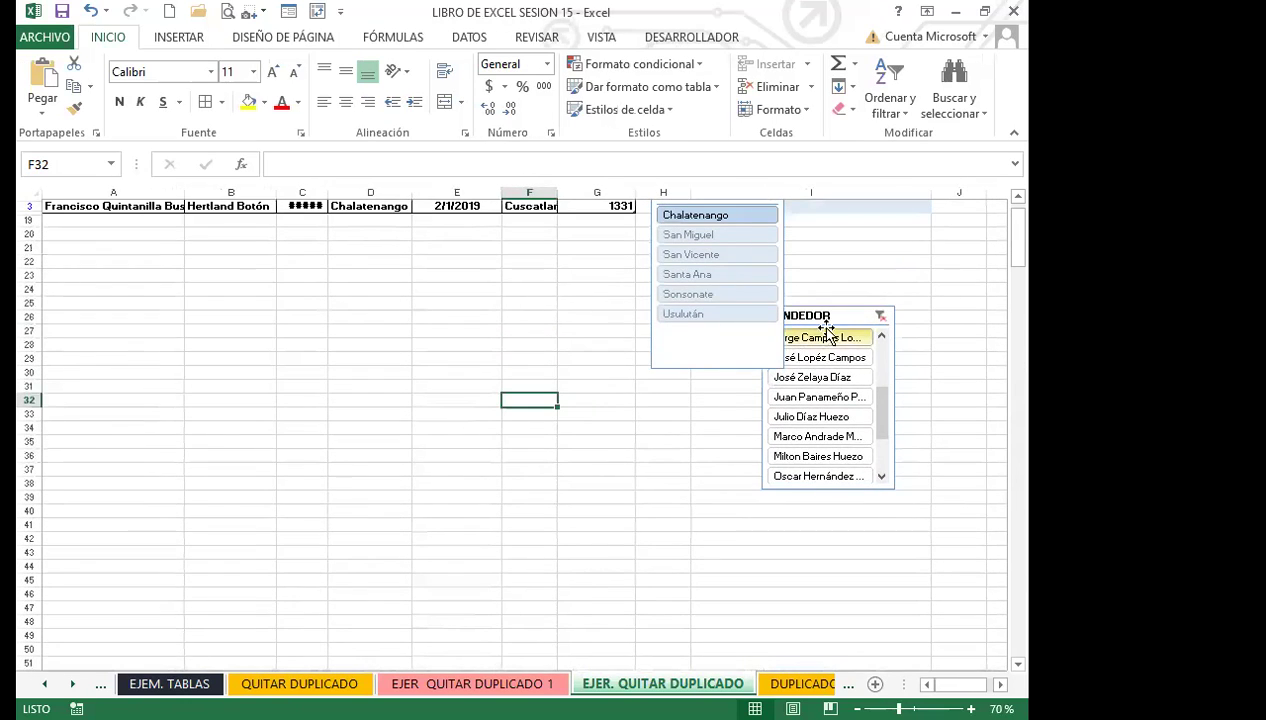
{"action": "left_click_drag", "start_coordinate": [826, 328], "coordinate": [726, 437]}
{"action": "left_click", "coordinate": [692, 488]}
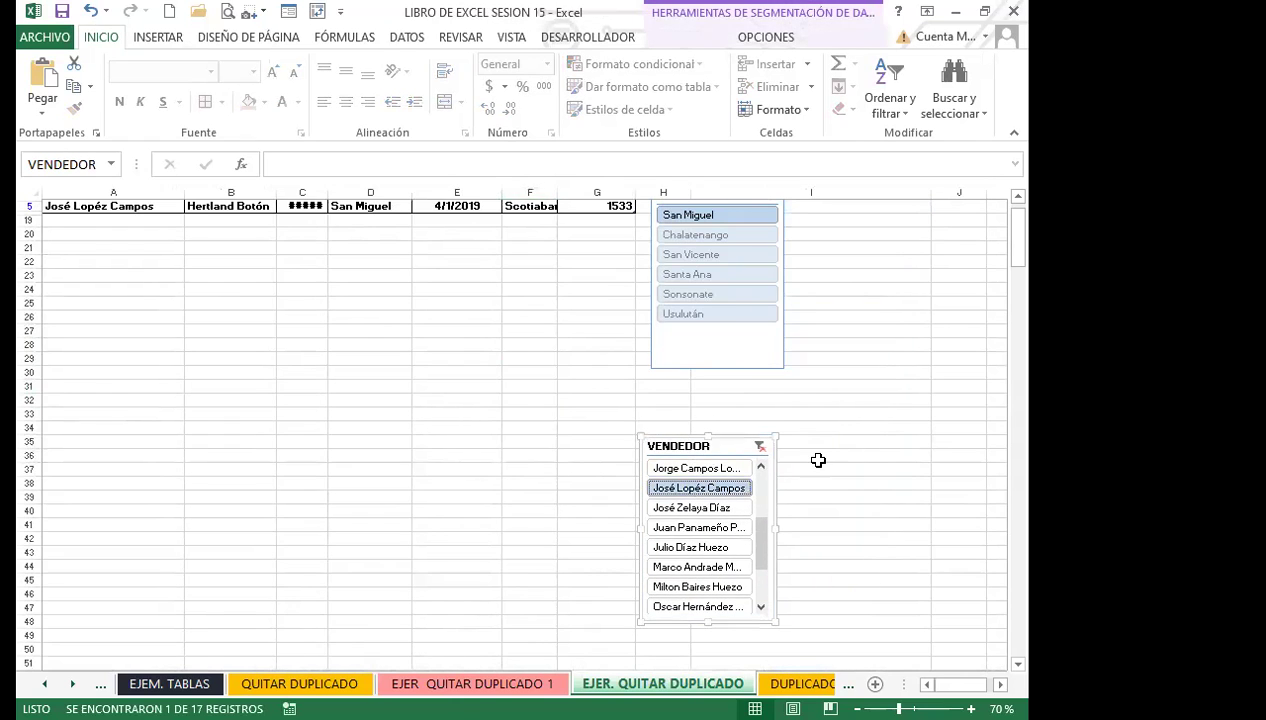
{"action": "scroll", "coordinate": [800, 426], "scroll_direction": "up", "scroll_amount": 2}
{"action": "left_click", "coordinate": [698, 528]}
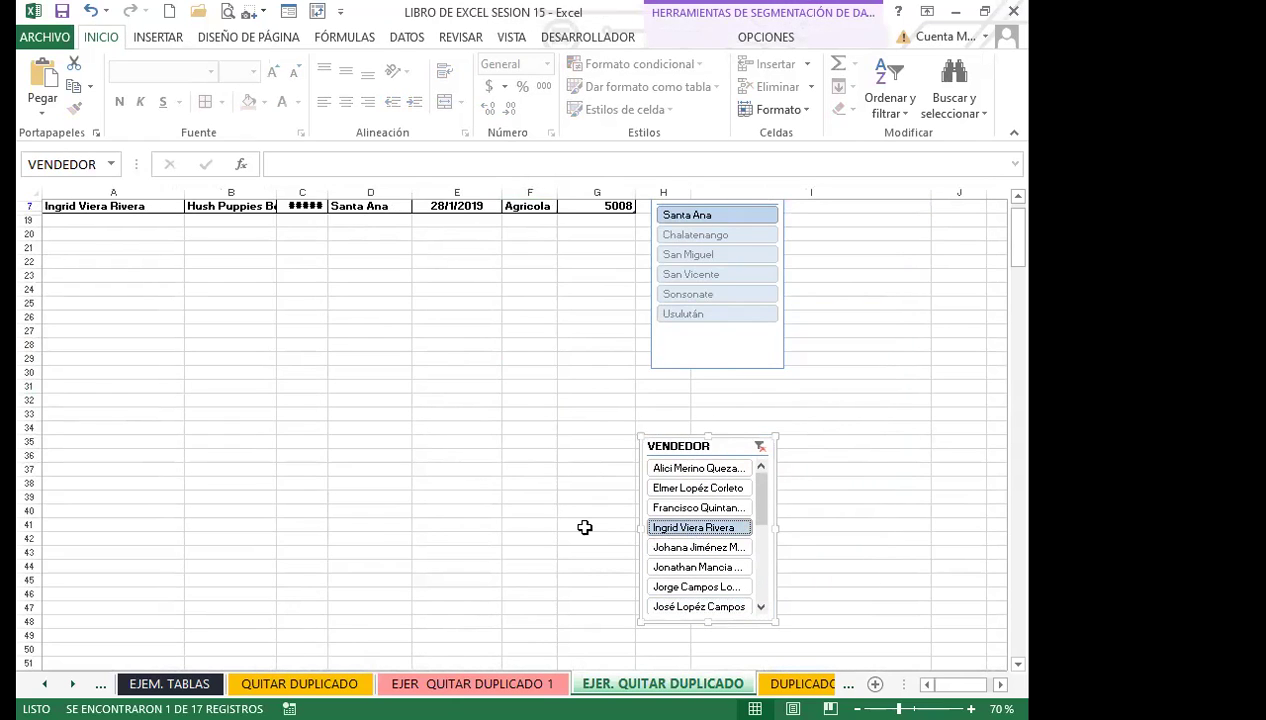
{"action": "left_click", "coordinate": [1018, 197]}
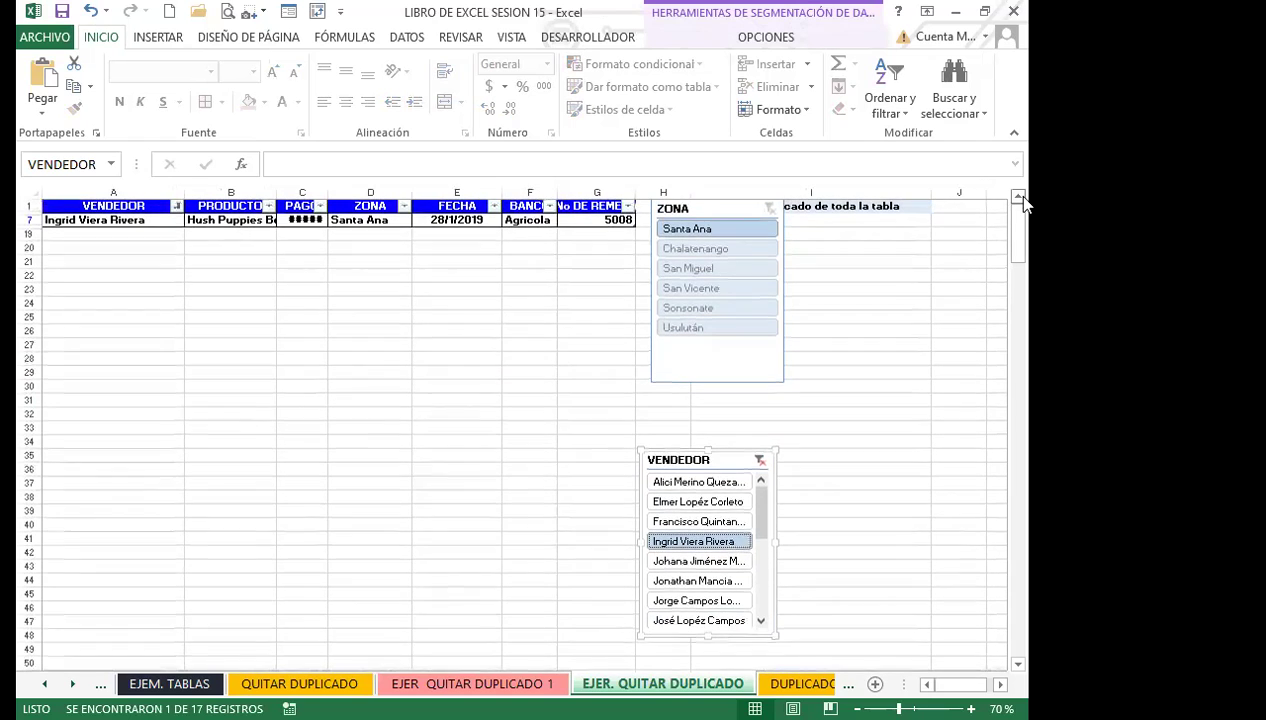
{"action": "left_click", "coordinate": [698, 501]}
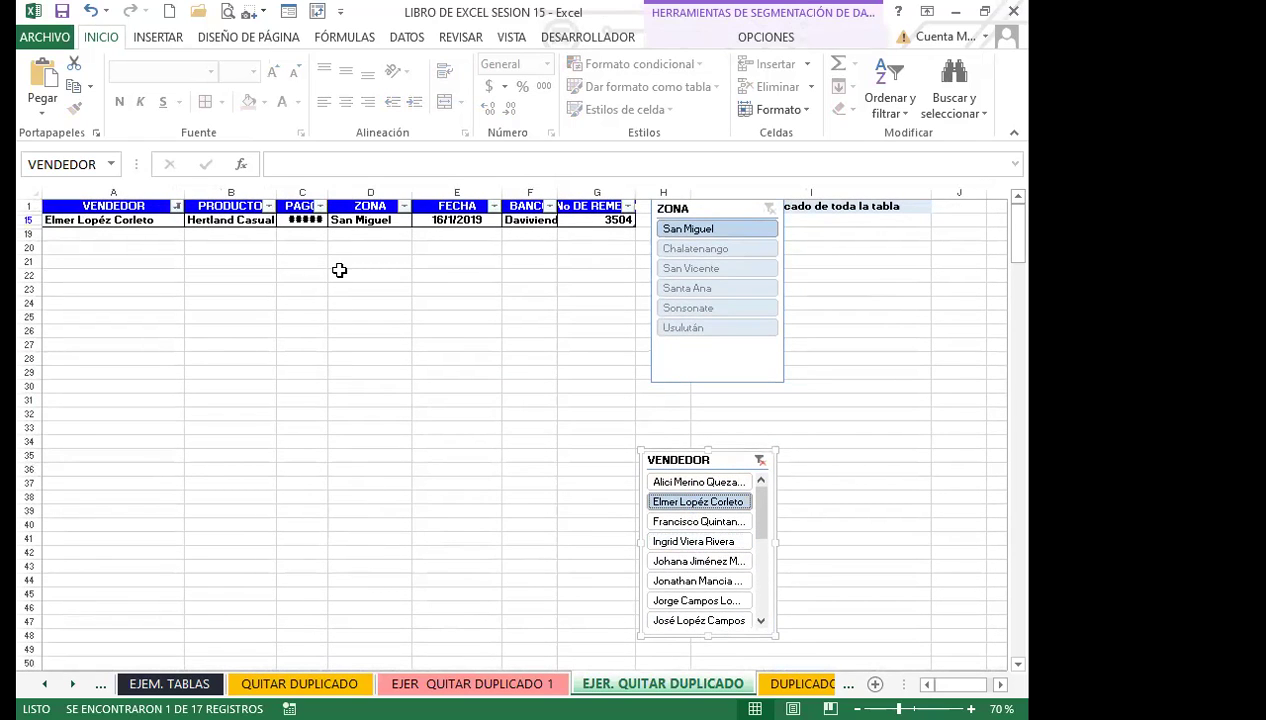
{"action": "left_click", "coordinate": [393, 422]}
{"action": "scroll", "coordinate": [393, 423], "scroll_direction": "up", "scroll_amount": 1, "text": "ctrl"}
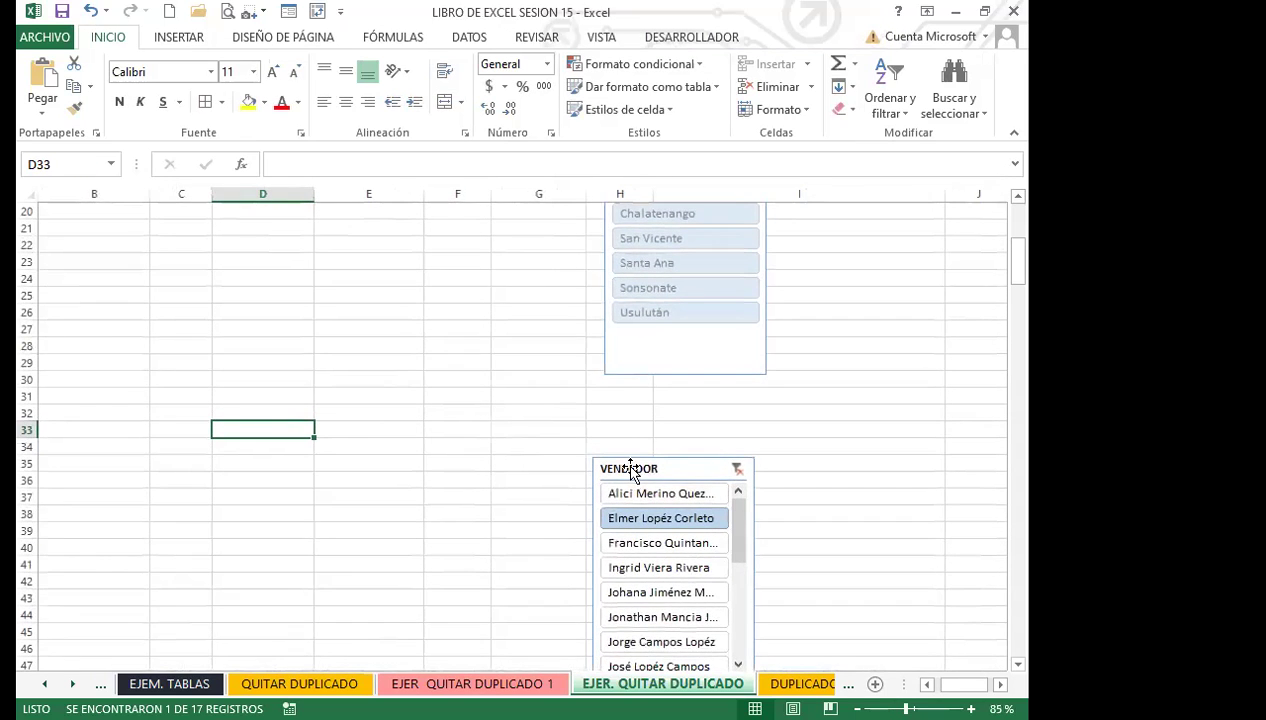
Place the VENDEDOR slicer beside ZONA and try sellers plus zones Sonsonate, Santa Ana and San Miguel.
{"action": "scroll", "coordinate": [537, 438], "scroll_direction": "up", "scroll_amount": 2}
{"action": "left_click_drag", "start_coordinate": [681, 517], "coordinate": [872, 247]}
{"action": "left_click", "coordinate": [834, 333]}
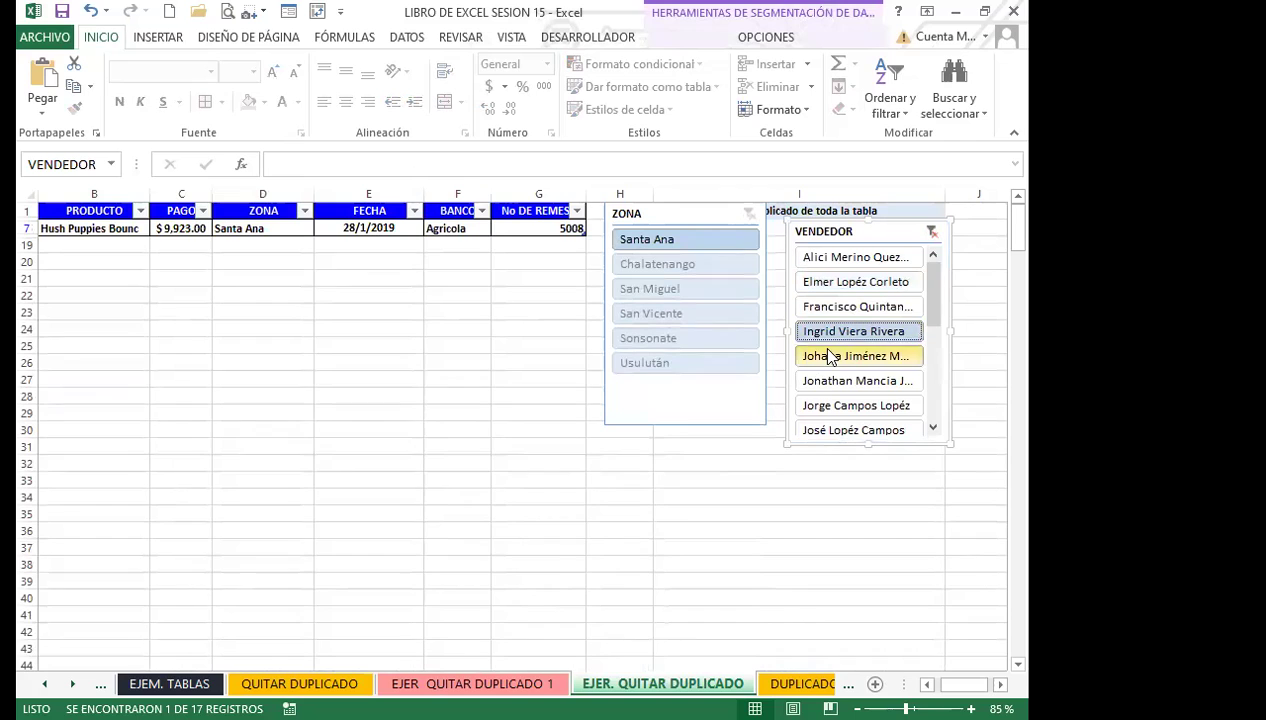
{"action": "left_click", "coordinate": [827, 388]}
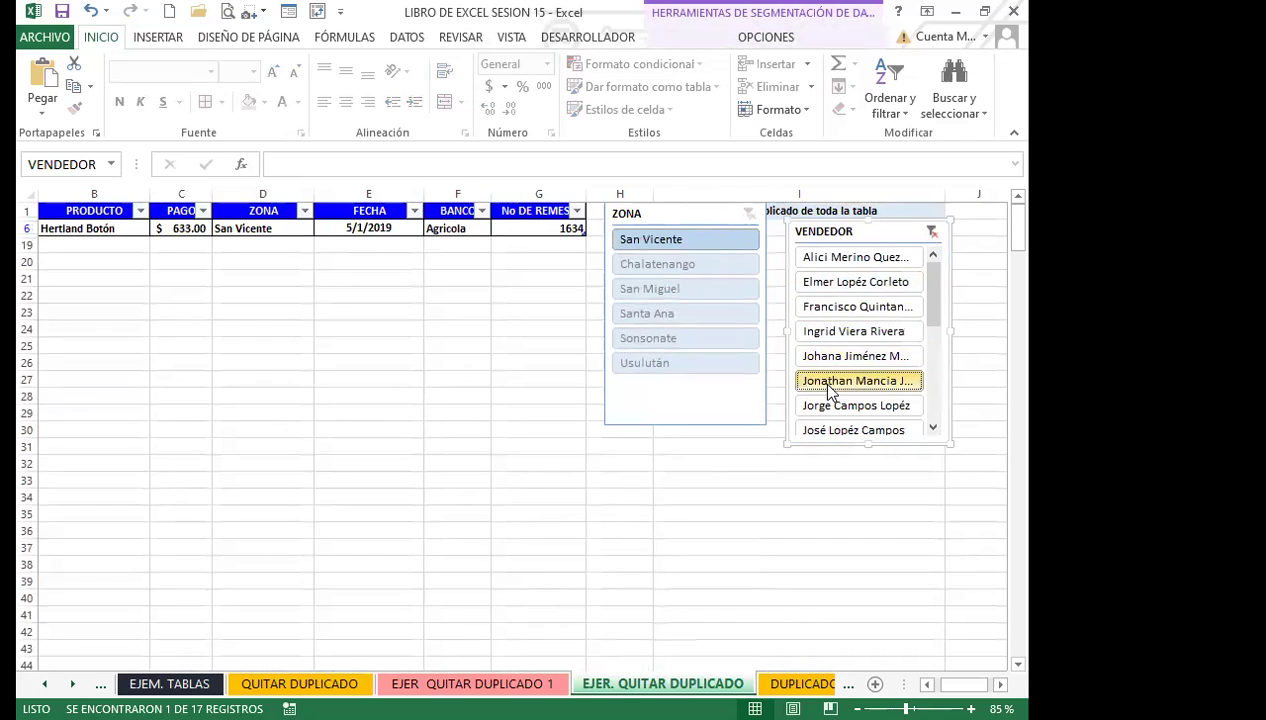
{"action": "left_click", "coordinate": [681, 334]}
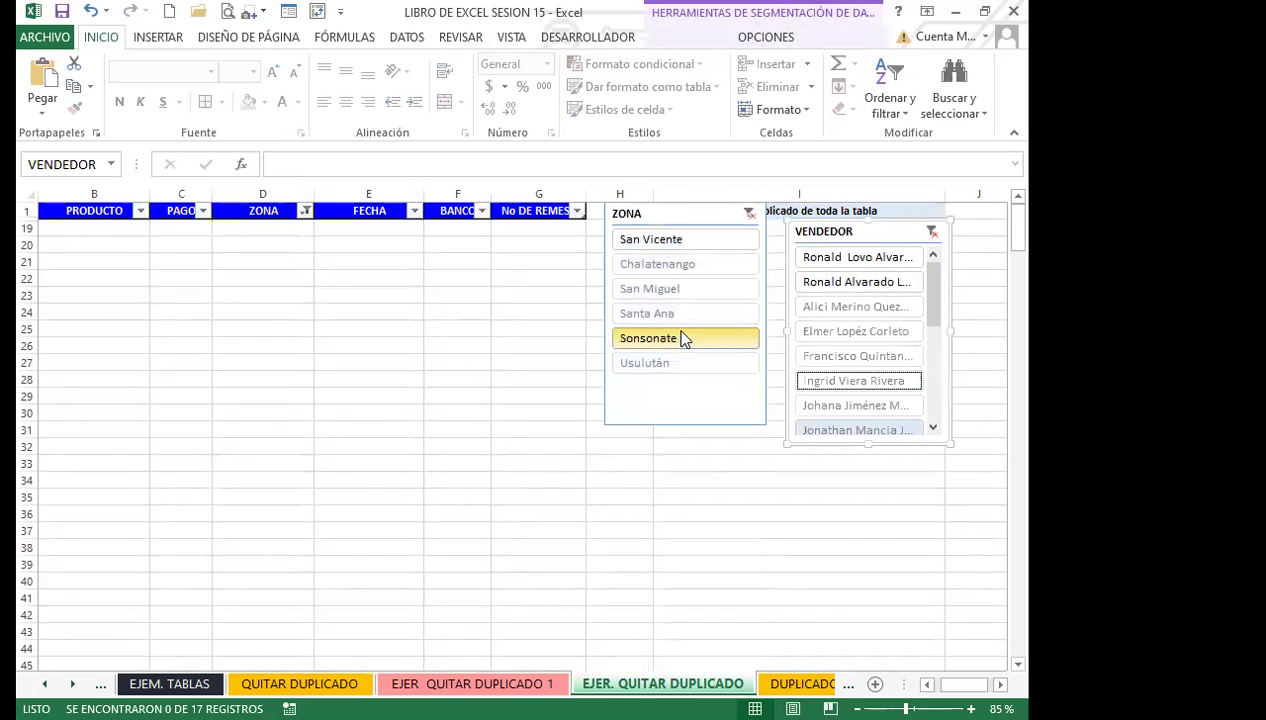
{"action": "left_click", "coordinate": [670, 314]}
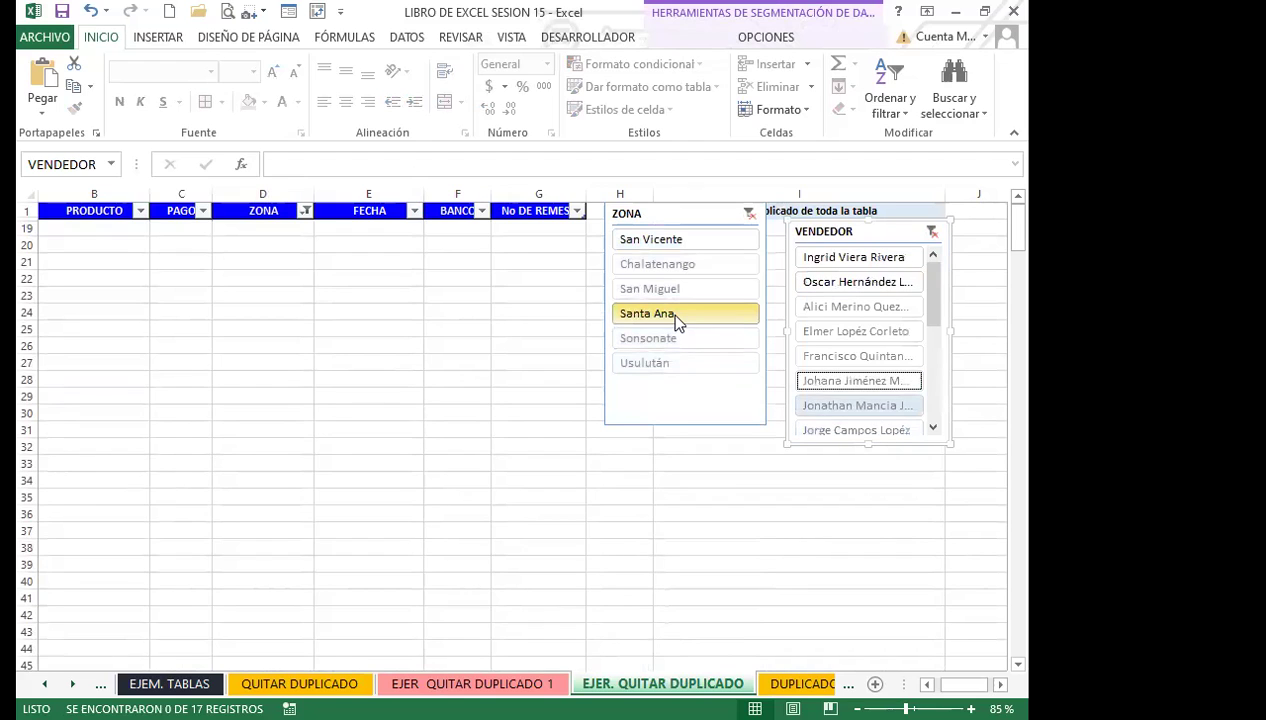
{"action": "left_click", "coordinate": [684, 292]}
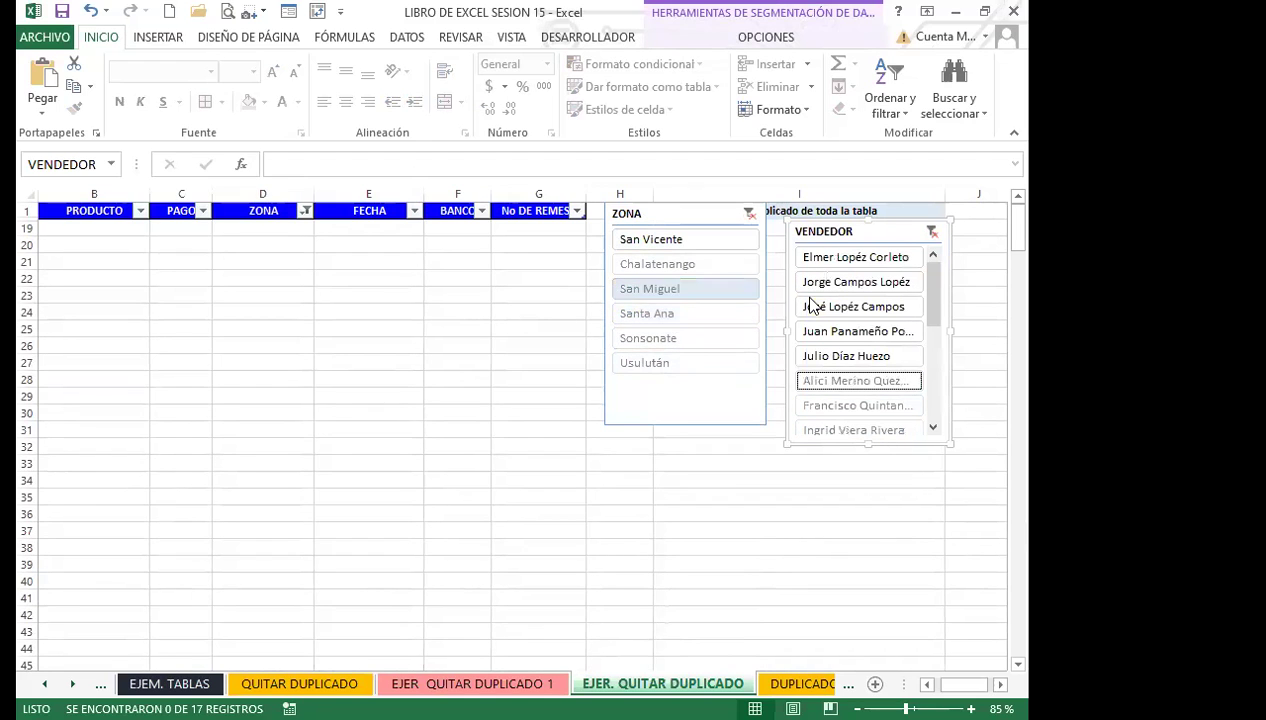
Combine seller and zone filters, ending on San Miguel with the single $198.00 Hush Puppies B900 sale.
{"action": "left_click", "coordinate": [822, 260]}
{"action": "left_click", "coordinate": [834, 331]}
{"action": "left_click", "coordinate": [826, 355]}
{"action": "left_click", "coordinate": [676, 342]}
{"action": "left_click", "coordinate": [667, 288]}
{"action": "left_click", "coordinate": [672, 263]}
{"action": "left_click", "coordinate": [666, 239]}
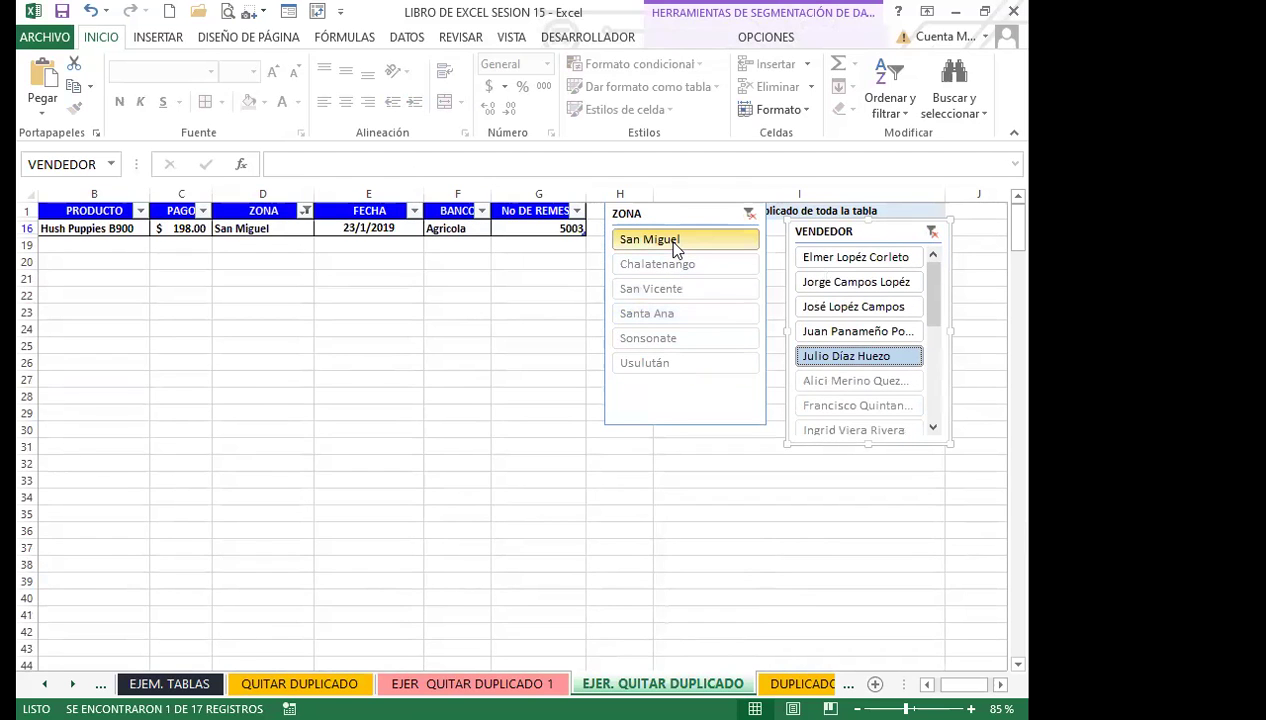
{"action": "left_click", "coordinate": [768, 37]}
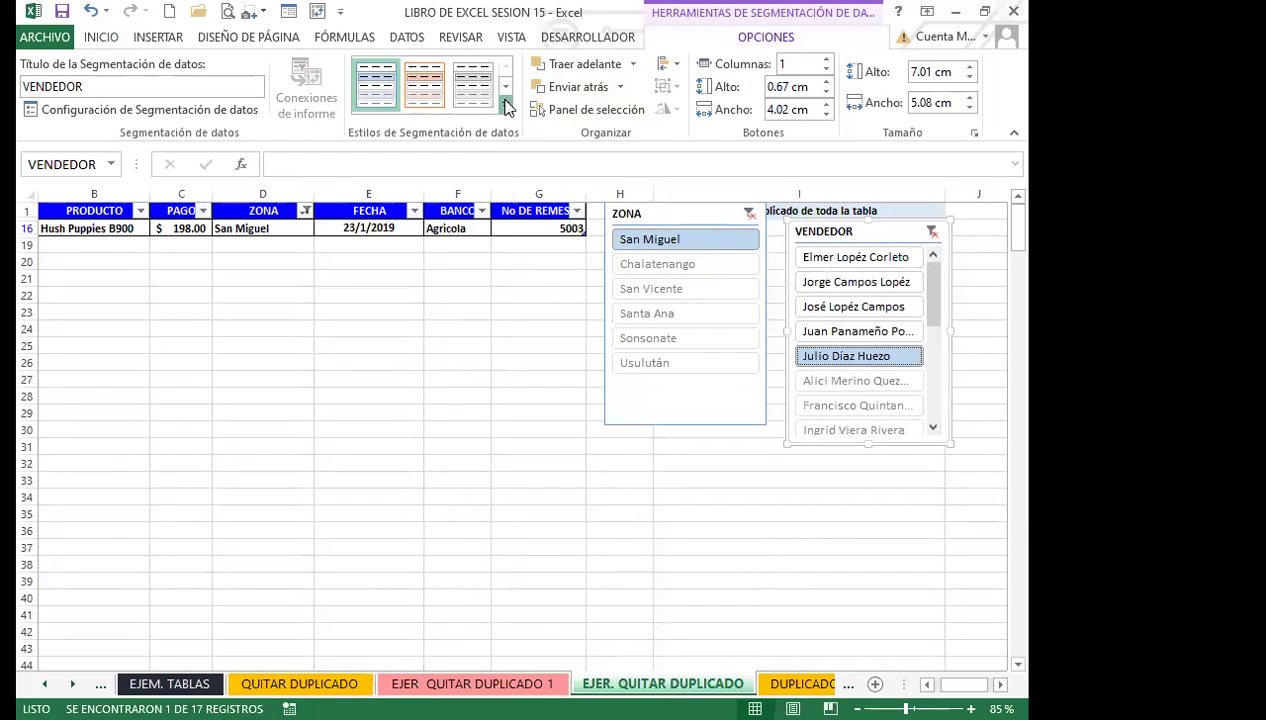
From the Slicer Styles gallery, restyle the VENDEDOR slicer green and the ZONA slicer orange.
{"action": "left_click", "coordinate": [505, 87]}
{"action": "left_click", "coordinate": [505, 87]}
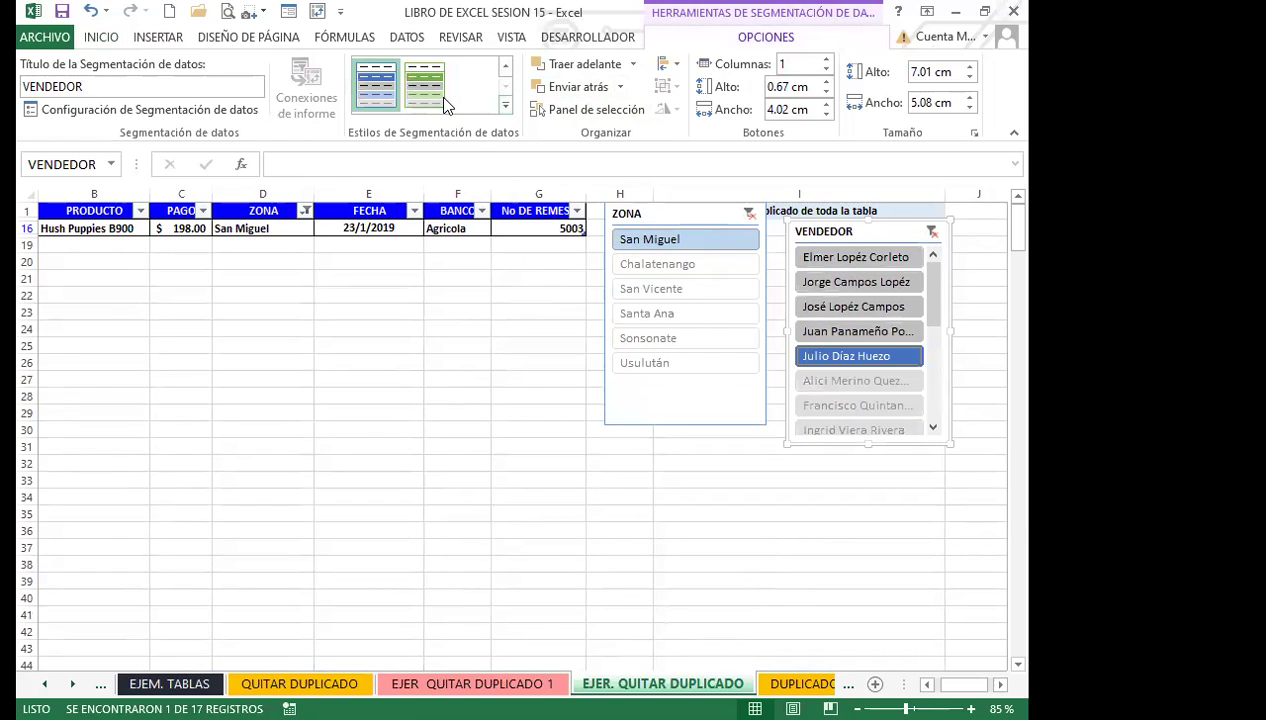
{"action": "left_click", "coordinate": [667, 212]}
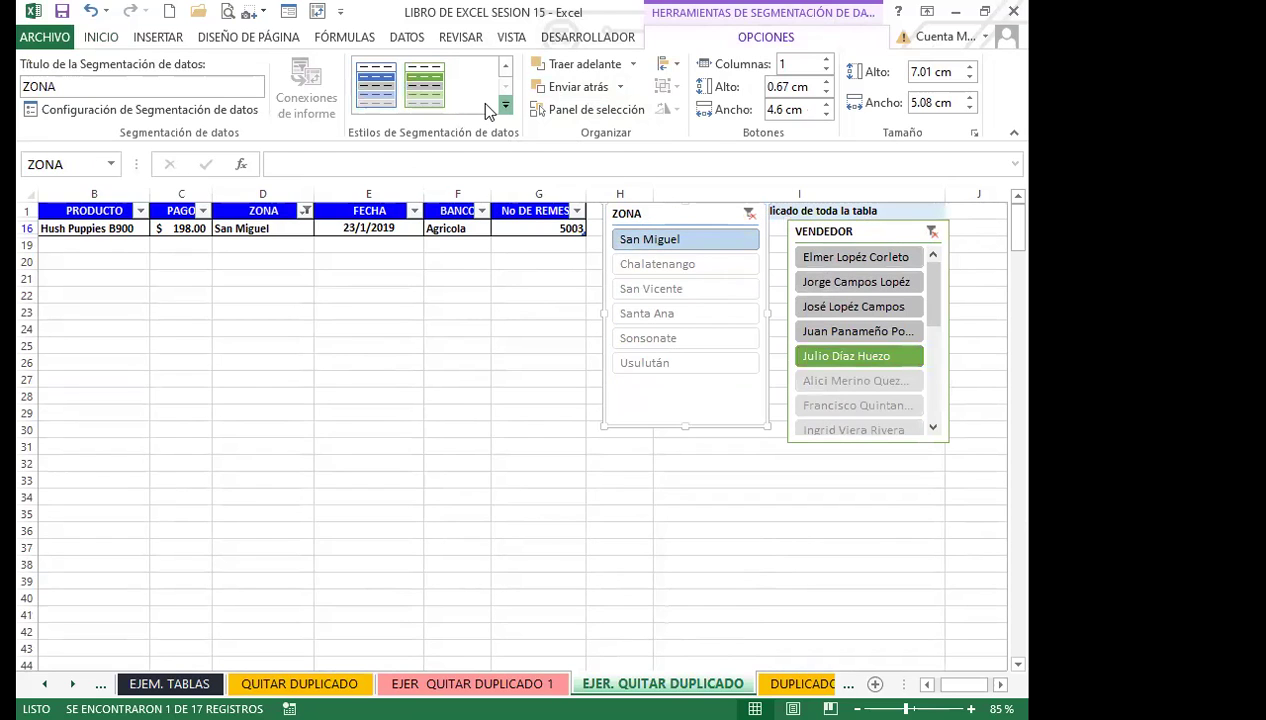
{"action": "left_click", "coordinate": [505, 104]}
{"action": "left_click", "coordinate": [418, 240]}
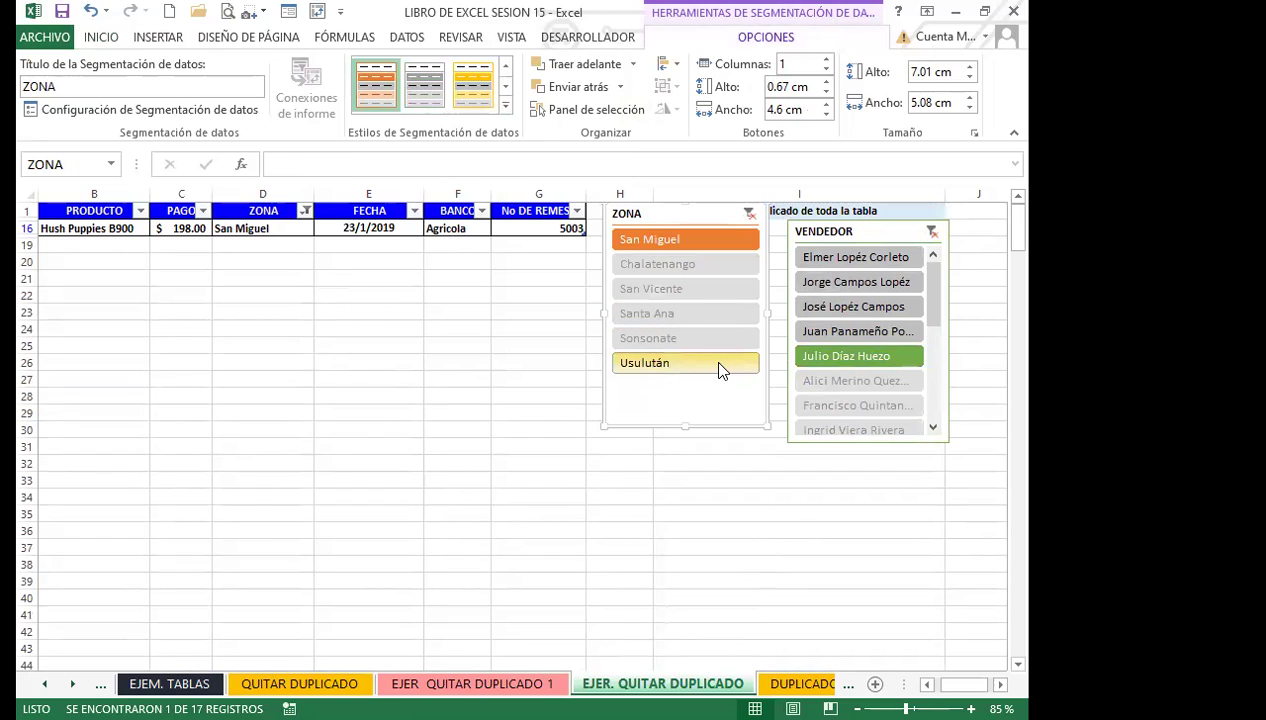
{"action": "left_click", "coordinate": [384, 227]}
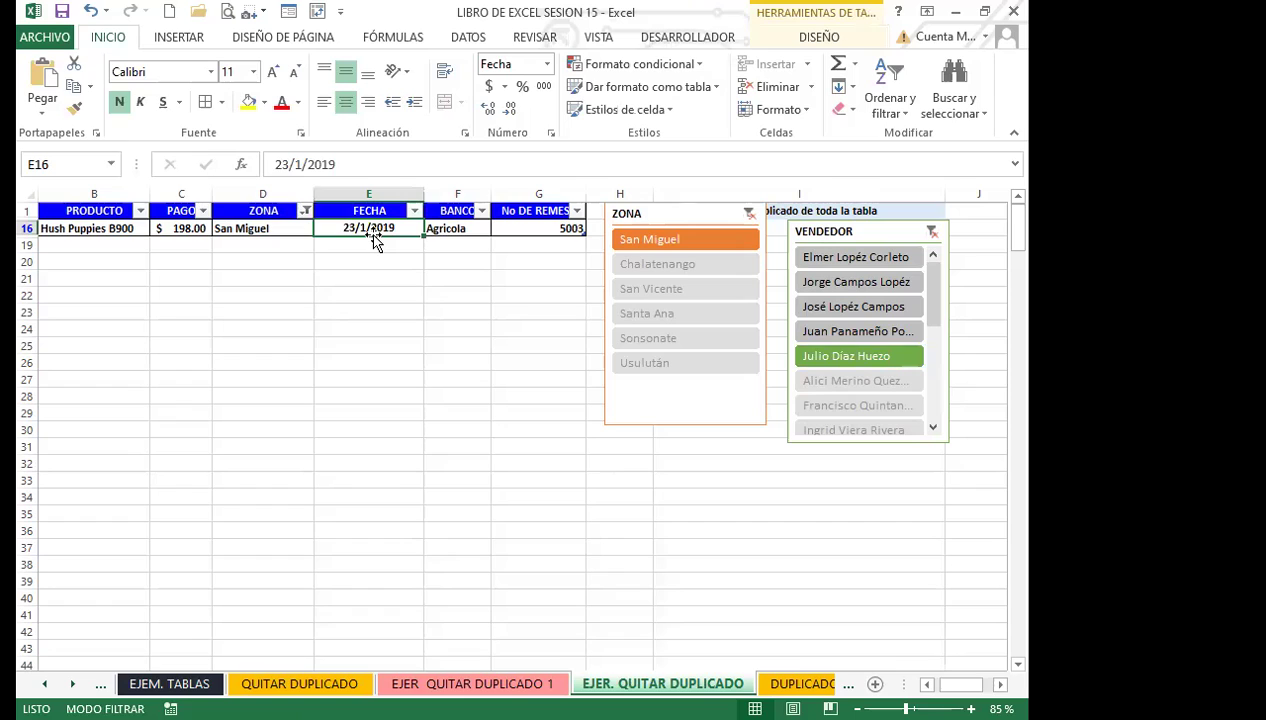
Insert a PAGO slicer for the sales table and position it below the ZONA slicer.
{"action": "left_click", "coordinate": [819, 37]}
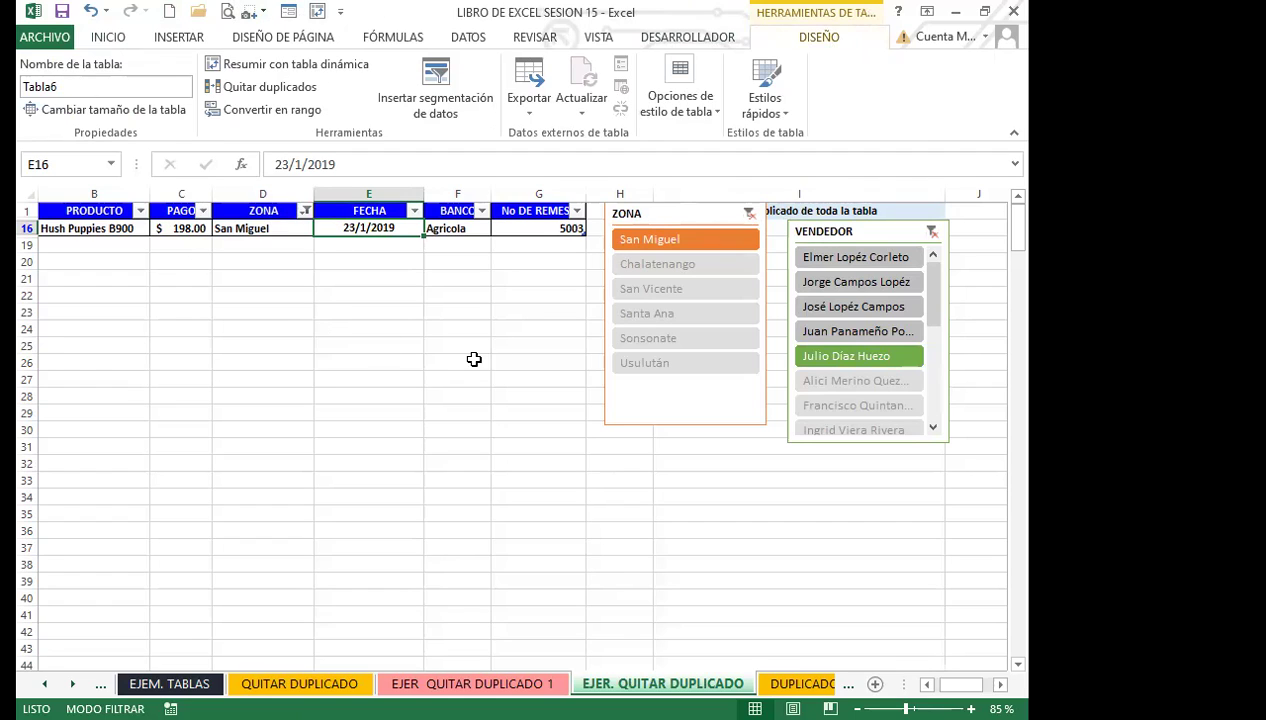
{"action": "left_click", "coordinate": [449, 91]}
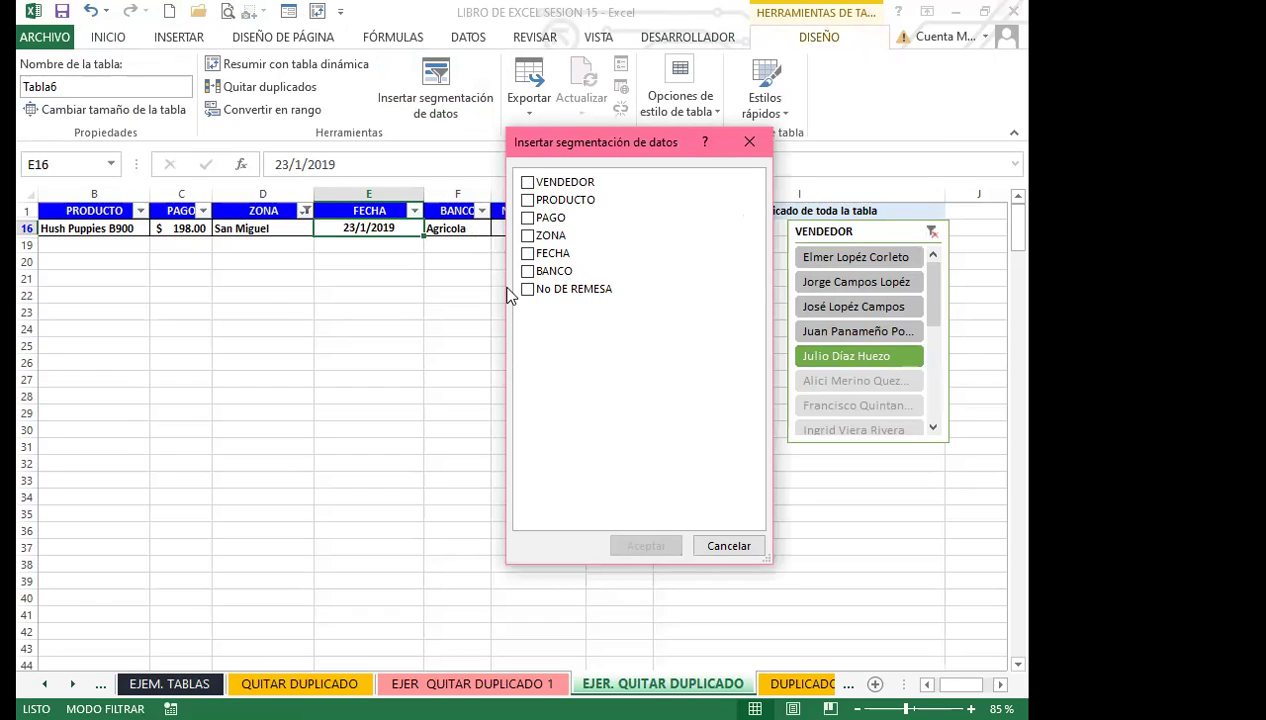
{"action": "left_click", "coordinate": [549, 217]}
{"action": "left_click", "coordinate": [626, 542]}
{"action": "left_click_drag", "start_coordinate": [557, 336], "coordinate": [716, 435]}
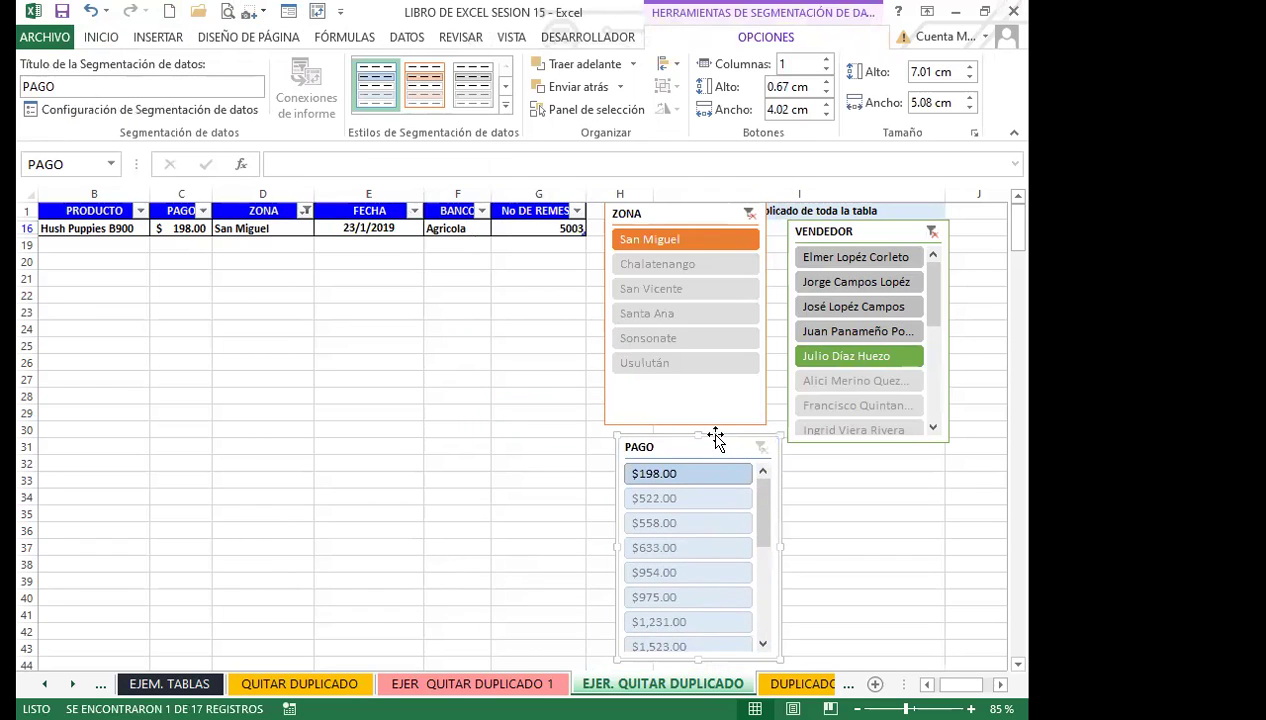
Filter by payments $558.00, $633.00 and $198.00, one vendor, and zones Usulután through Santa Ana.
{"action": "left_click", "coordinate": [684, 523]}
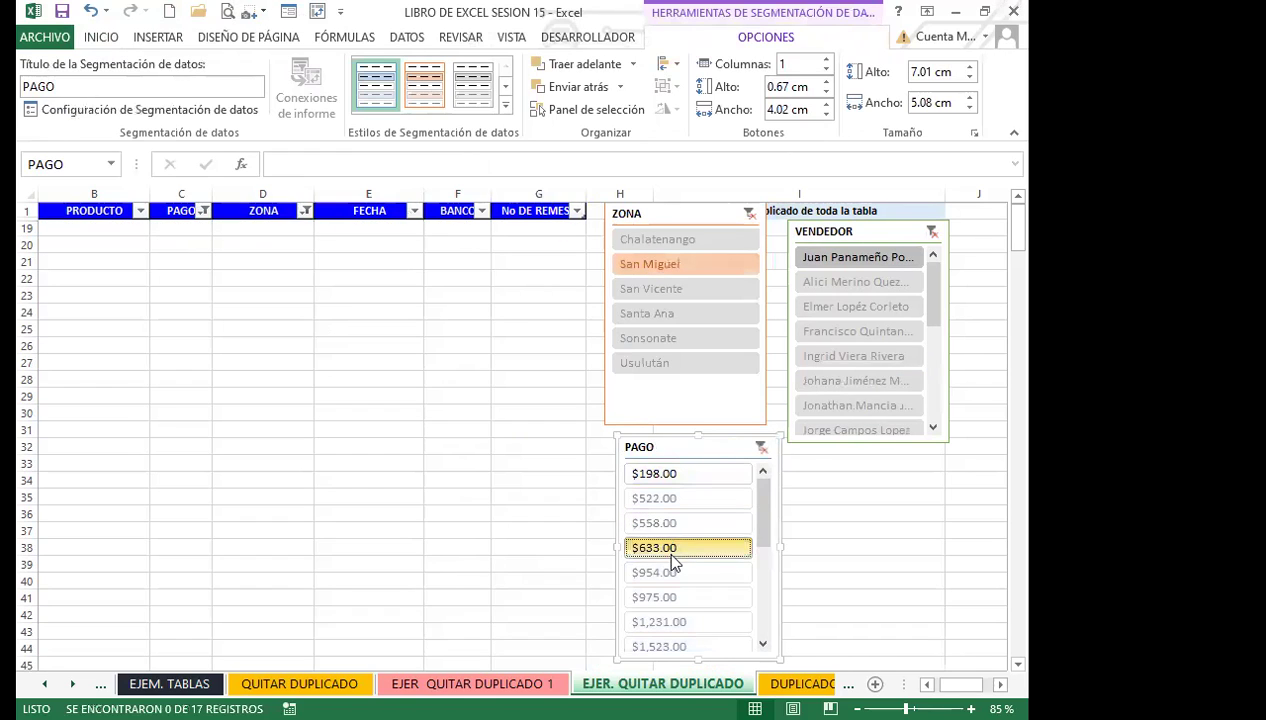
{"action": "left_click", "coordinate": [676, 549]}
{"action": "left_click", "coordinate": [670, 368]}
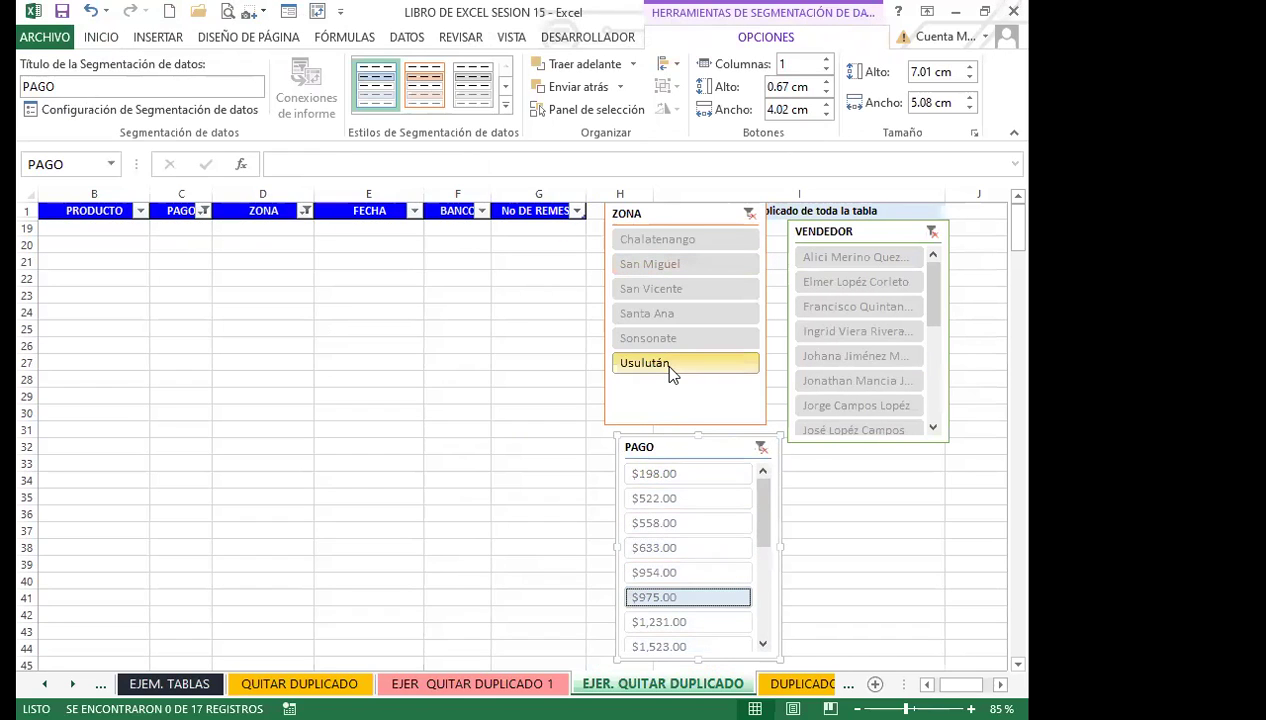
{"action": "left_click", "coordinate": [673, 314]}
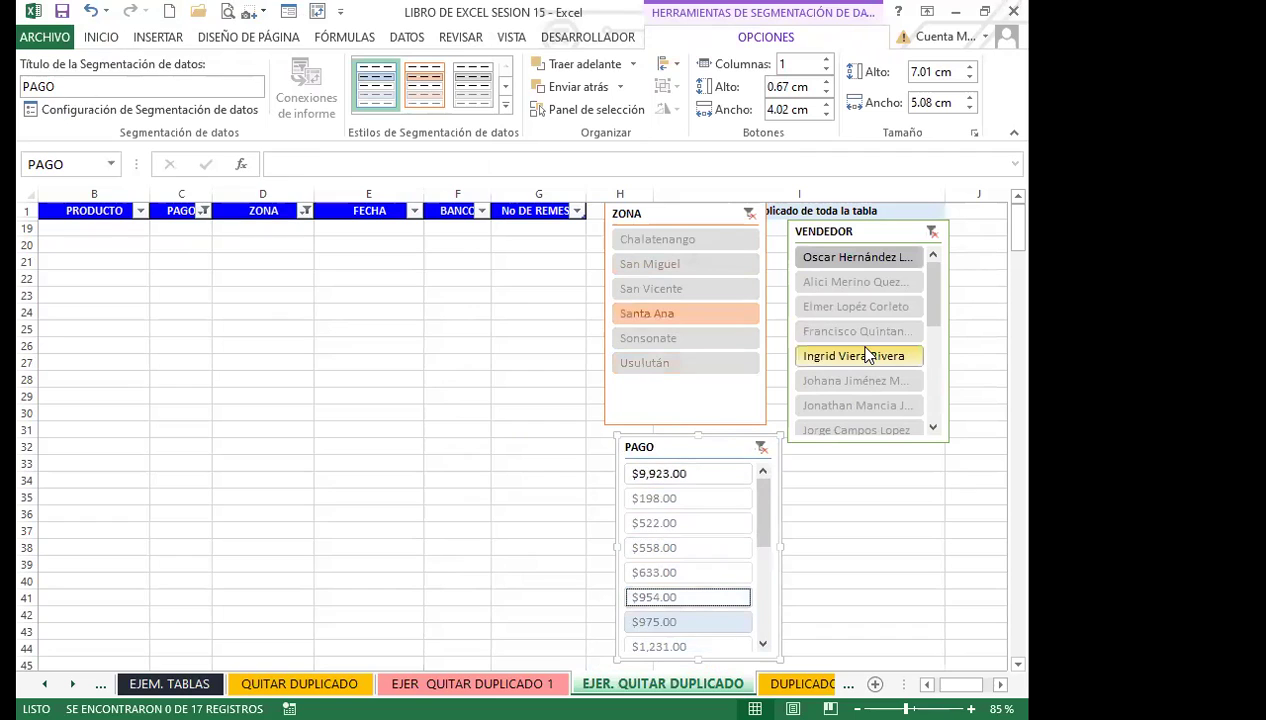
{"action": "left_click", "coordinate": [868, 355]}
{"action": "left_click", "coordinate": [652, 496]}
{"action": "left_click", "coordinate": [650, 340]}
{"action": "left_click", "coordinate": [660, 264]}
{"action": "left_click", "coordinate": [652, 240]}
{"action": "left_click", "coordinate": [652, 313]}
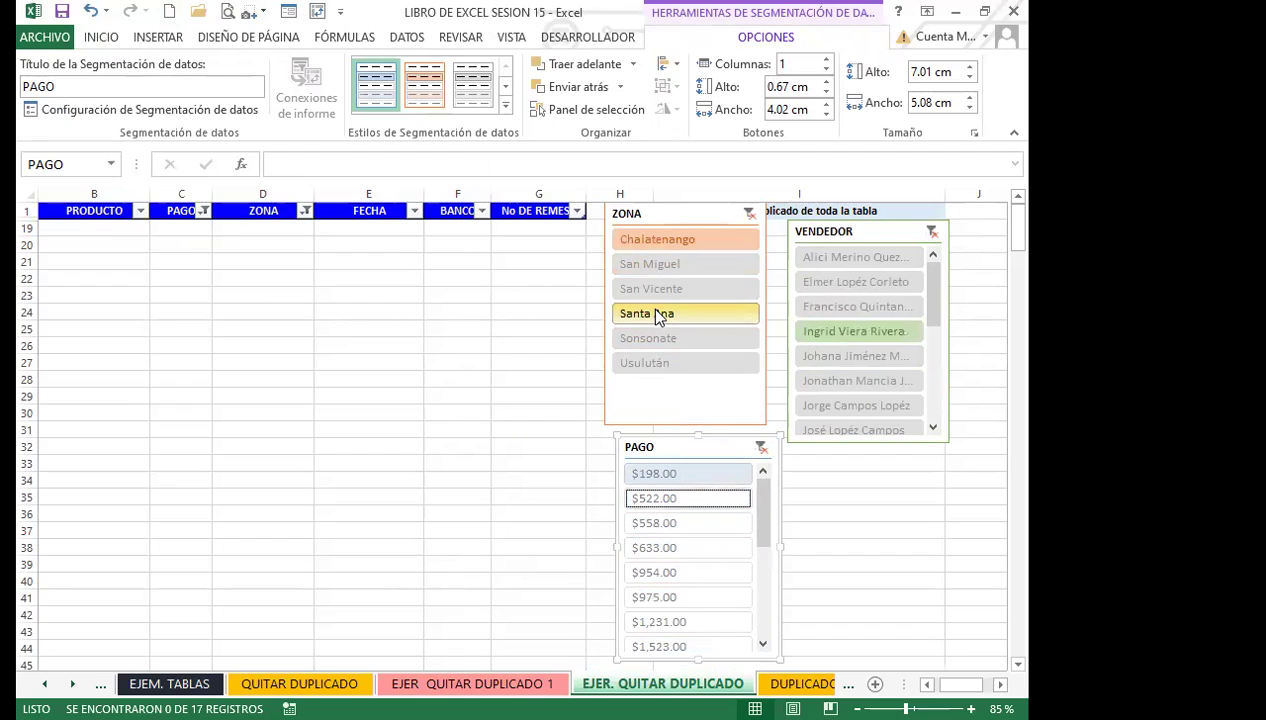
Clear the PAGO, ZONA and VENDEDOR slicer filters to show all rows.
{"action": "left_click", "coordinate": [761, 447]}
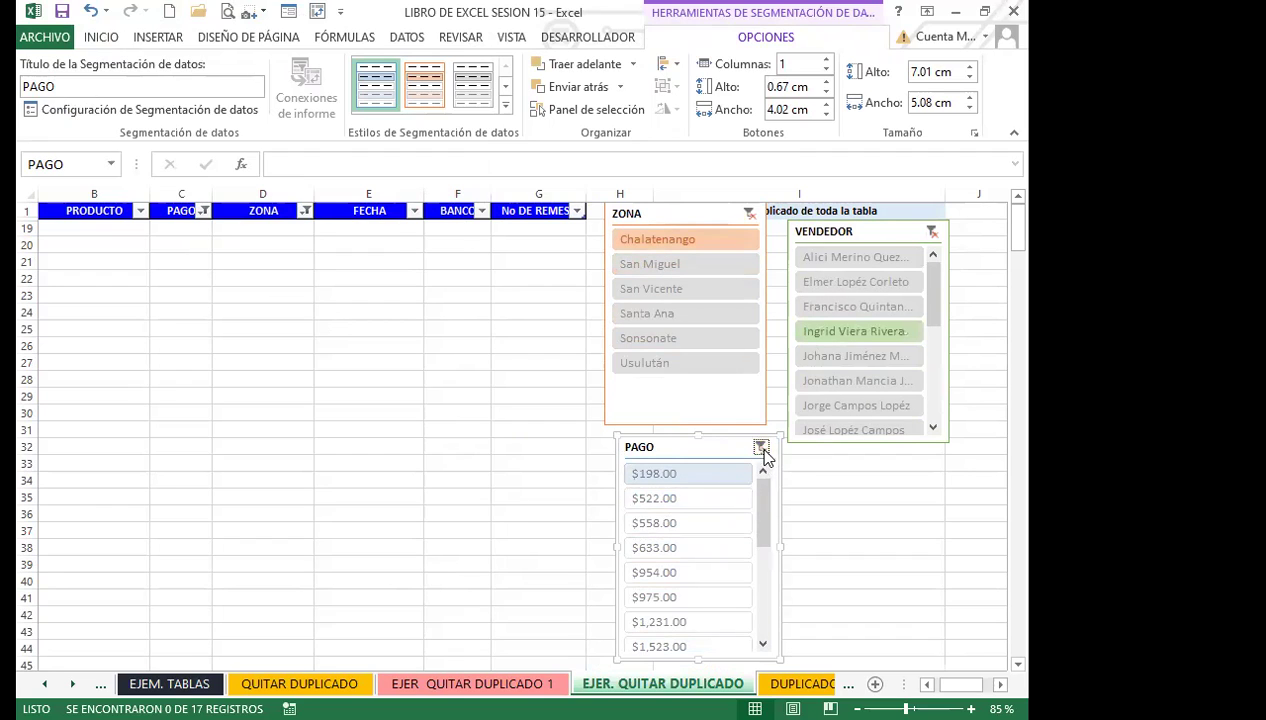
{"action": "left_click", "coordinate": [749, 214]}
{"action": "left_click", "coordinate": [930, 232]}
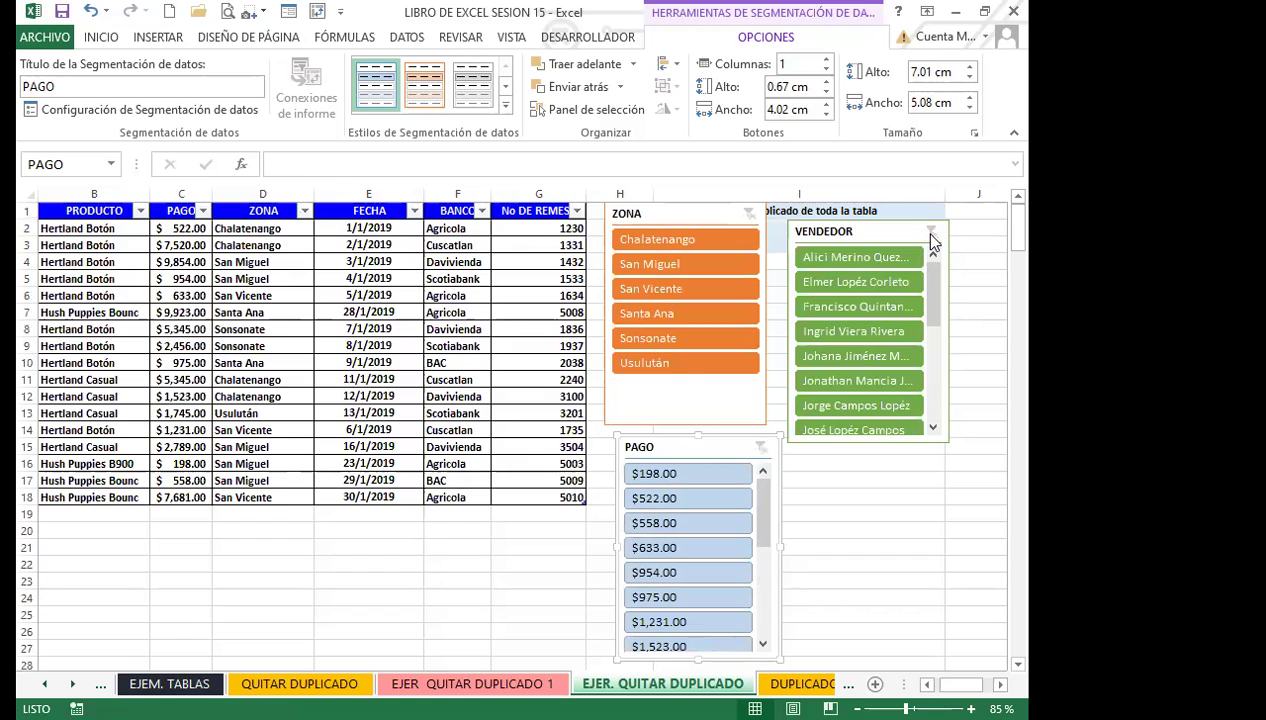
Filter by zones Santa Ana, San Vicente and Chalatenango, and by the $198.00 payment.
{"action": "left_click", "coordinate": [652, 313]}
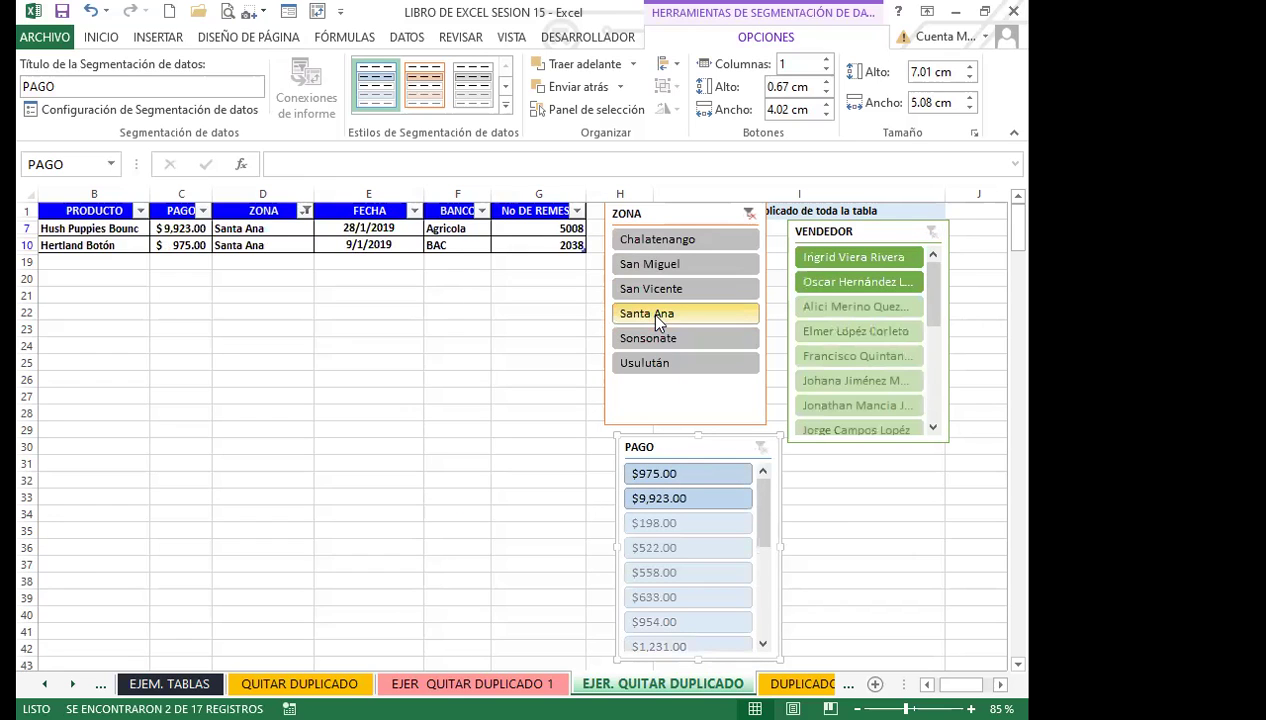
{"action": "left_click", "coordinate": [662, 289]}
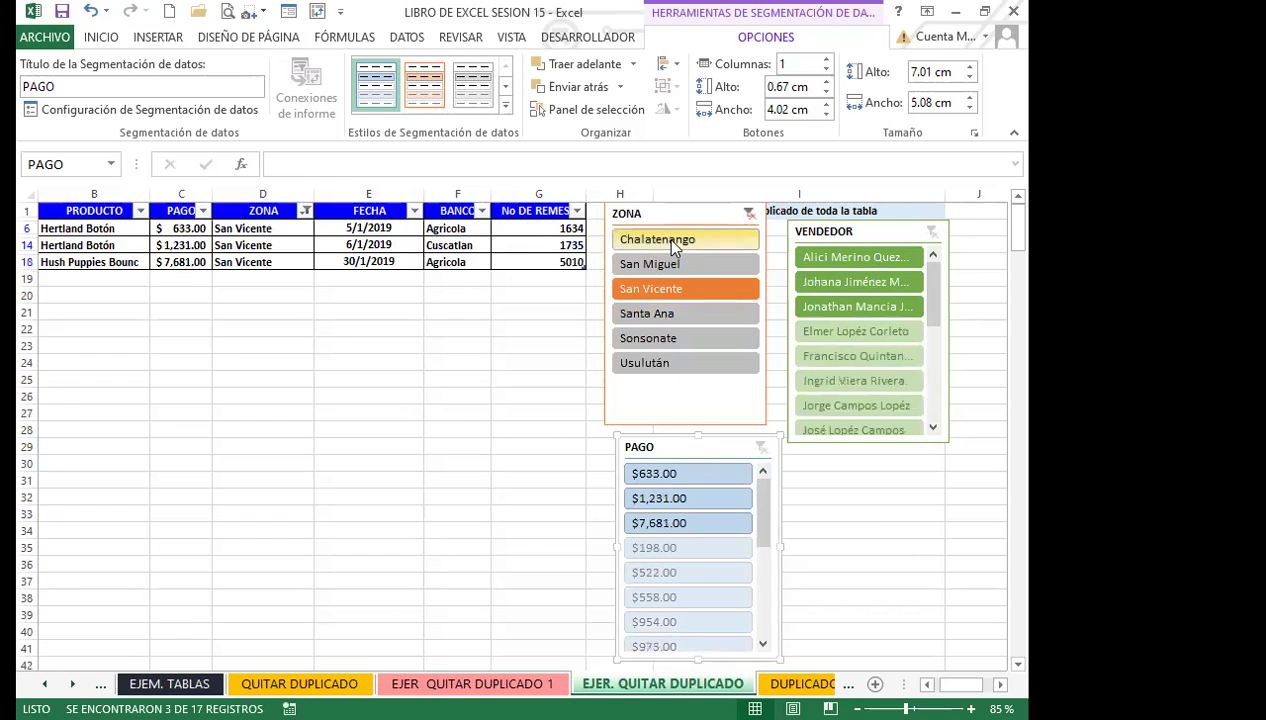
{"action": "left_click", "coordinate": [664, 239]}
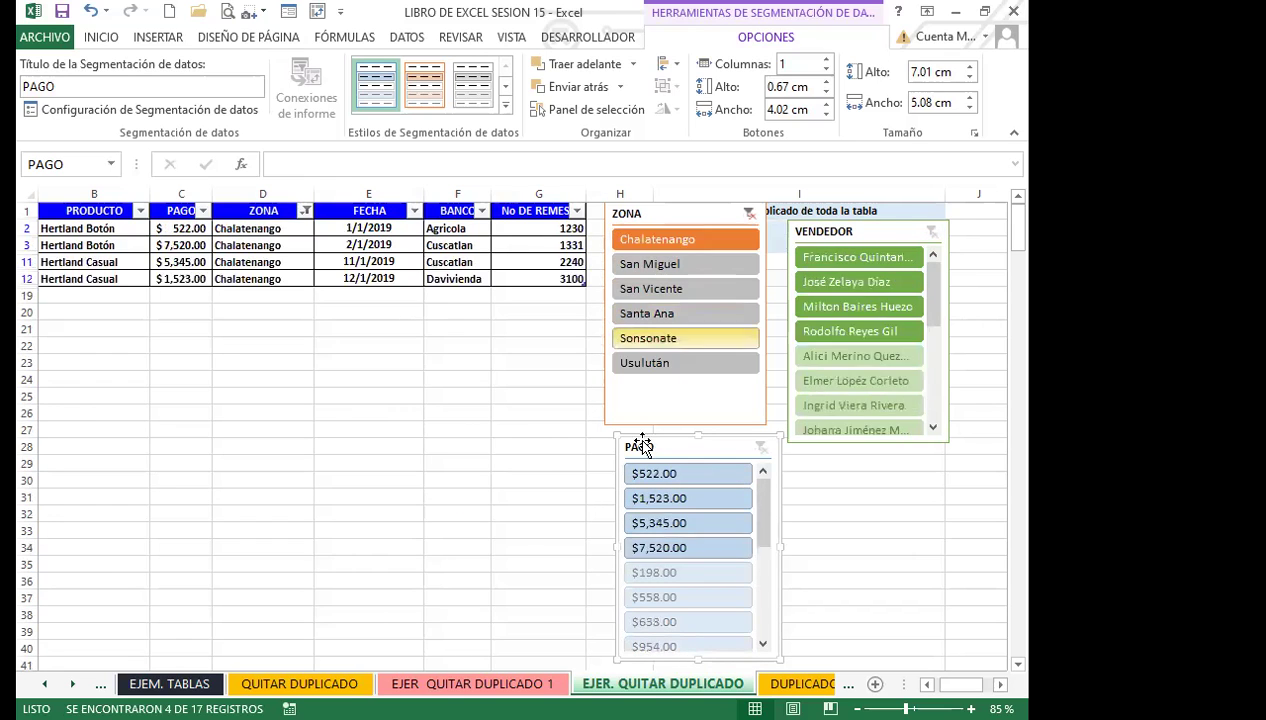
{"action": "left_click", "coordinate": [664, 578]}
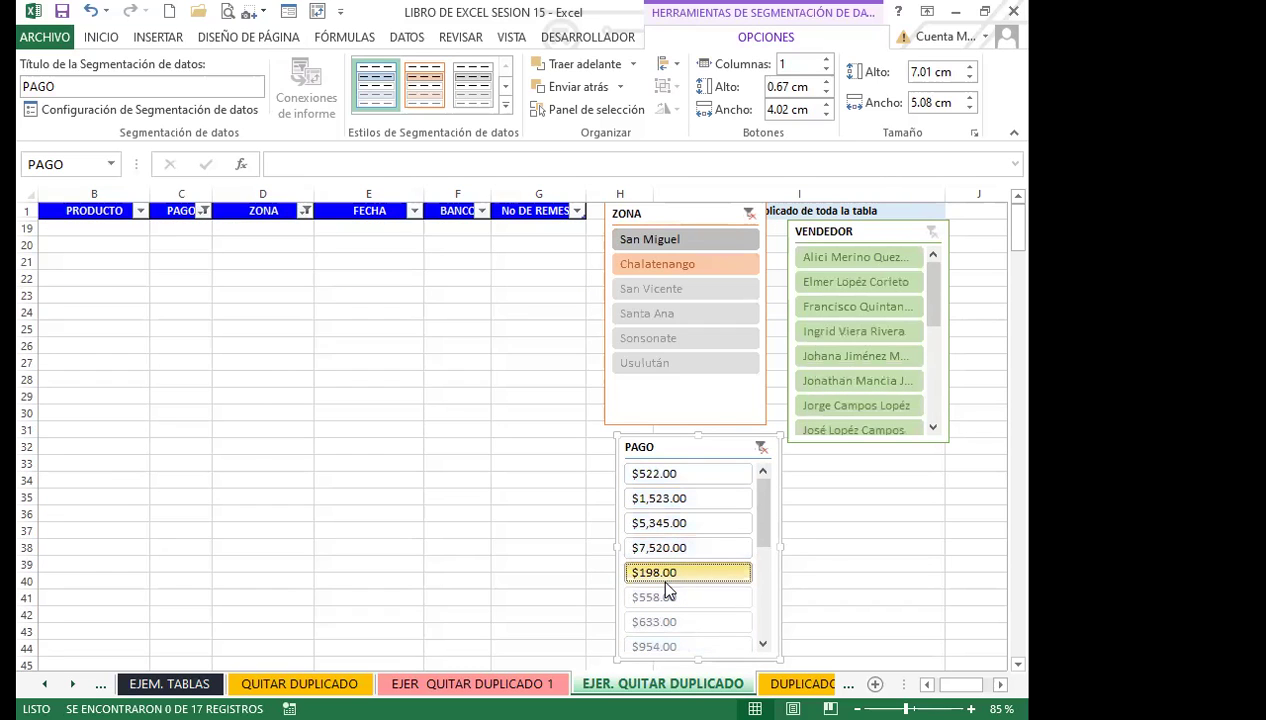
{"action": "left_click", "coordinate": [652, 310]}
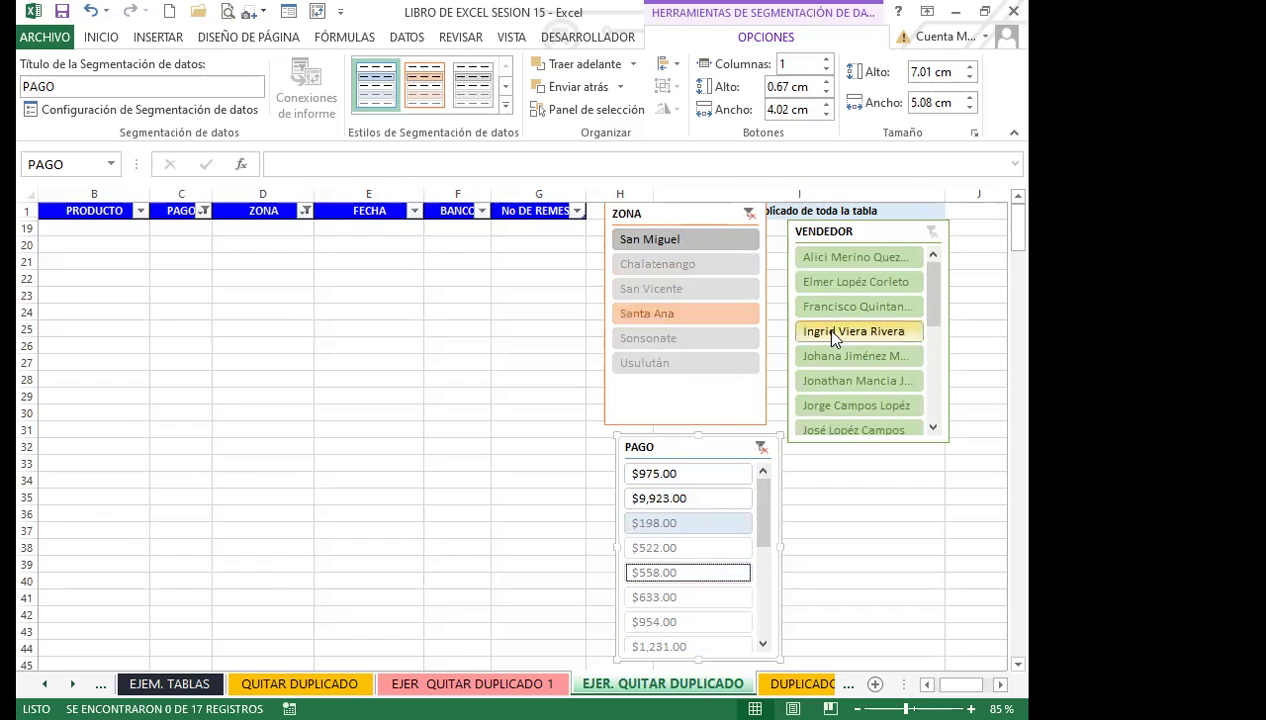
Filter by payments $9,923.00, $522.00, $558.00, one vendor, and zones Sonsonate through San Vicente.
{"action": "left_click", "coordinate": [685, 500]}
{"action": "left_click", "coordinate": [683, 550]}
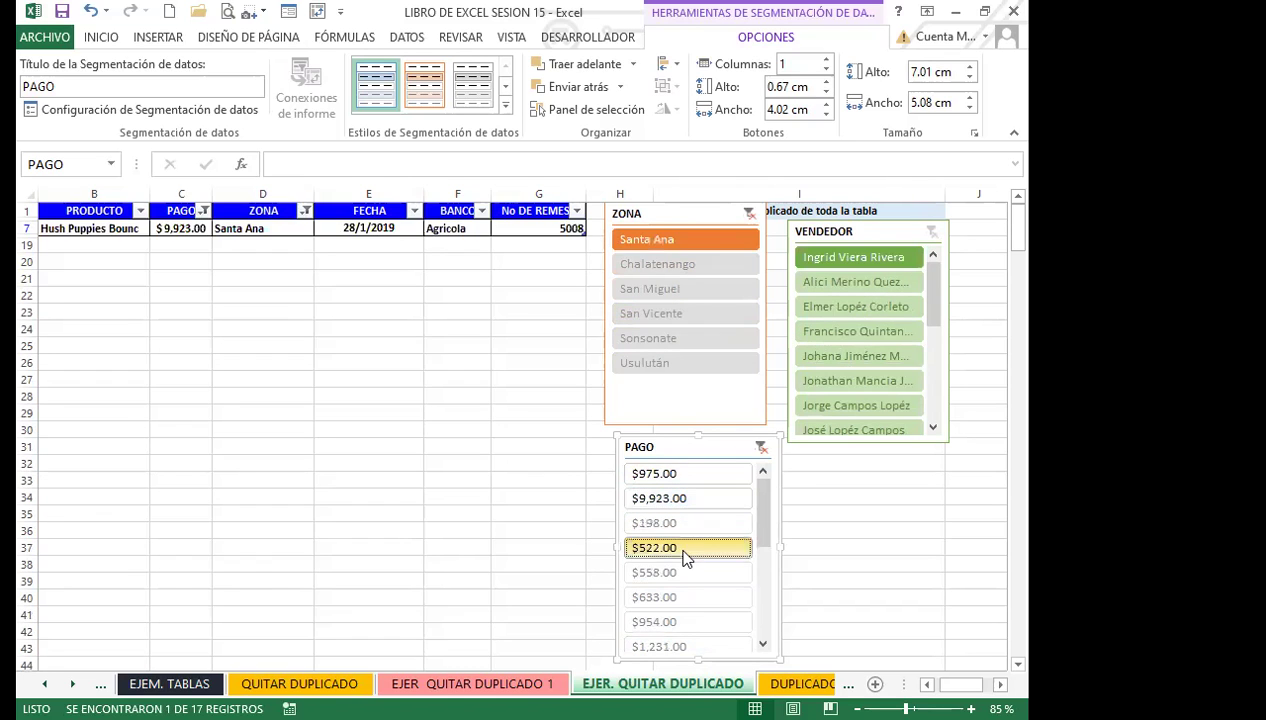
{"action": "left_click", "coordinate": [663, 572]}
{"action": "left_click", "coordinate": [660, 340]}
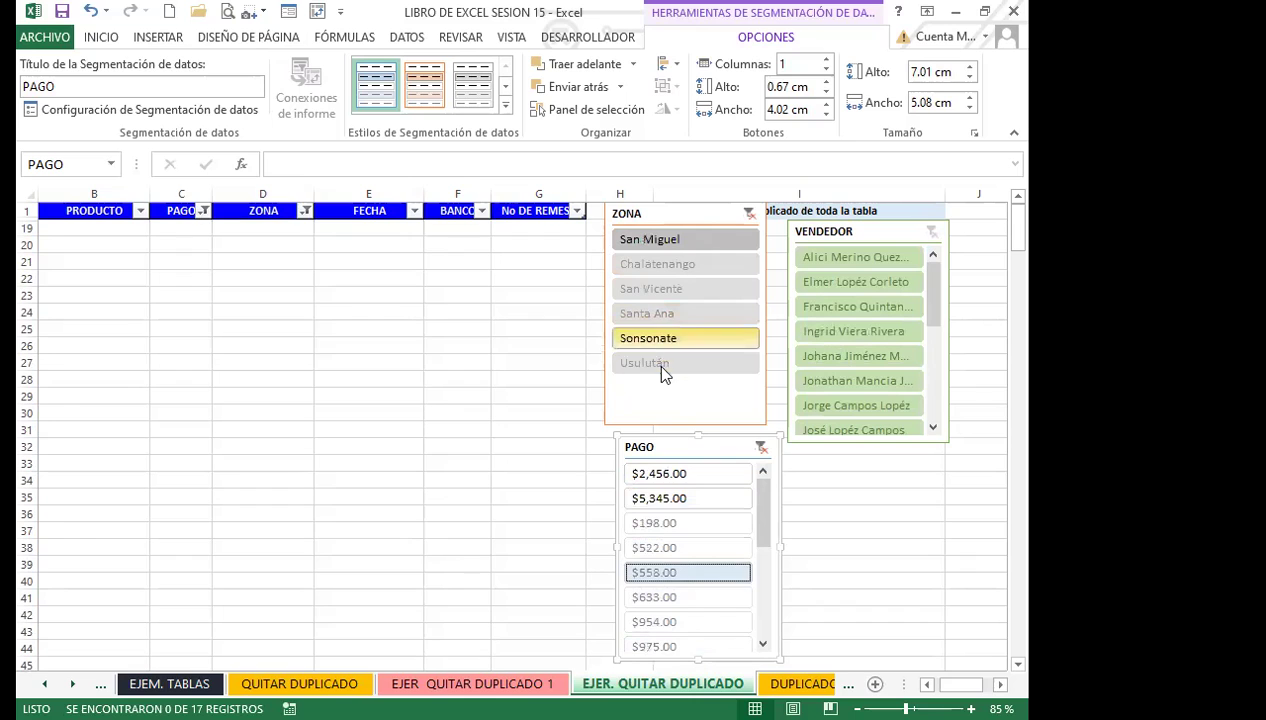
{"action": "left_click", "coordinate": [664, 364]}
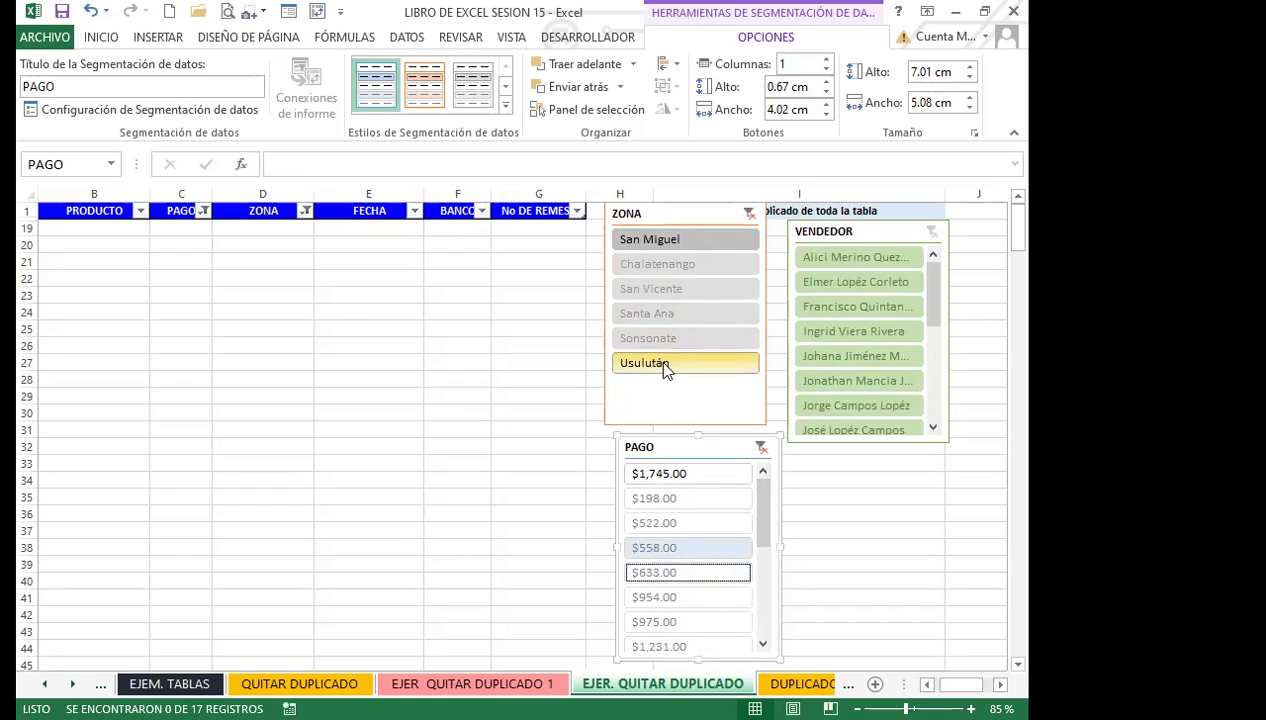
{"action": "left_click", "coordinate": [840, 260]}
{"action": "left_click", "coordinate": [684, 316]}
{"action": "left_click", "coordinate": [641, 276]}
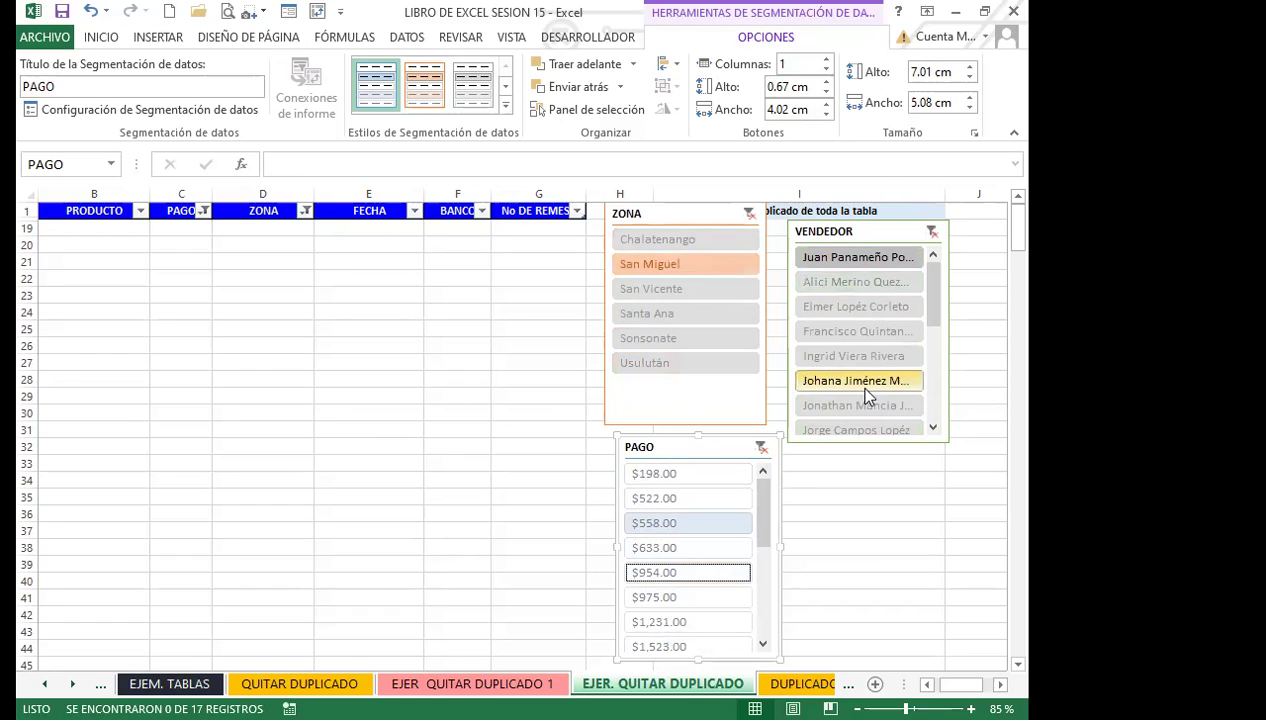
{"action": "left_click", "coordinate": [660, 340]}
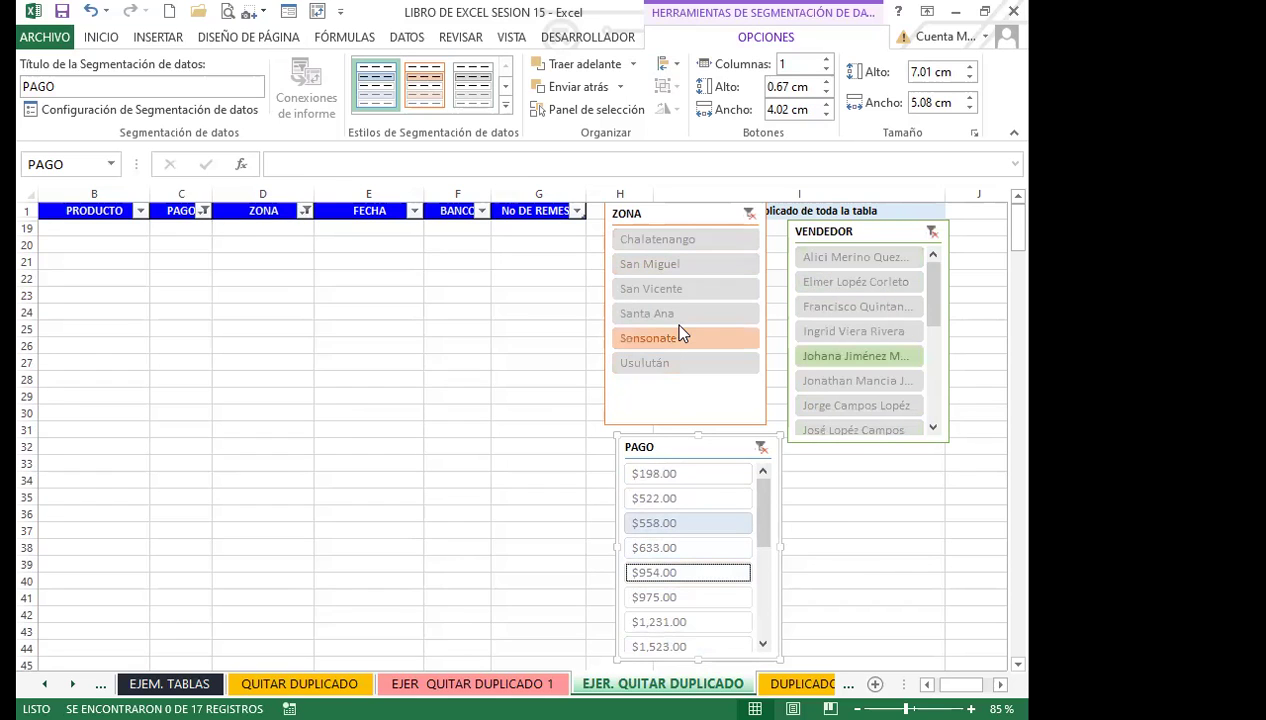
{"action": "left_click", "coordinate": [669, 290]}
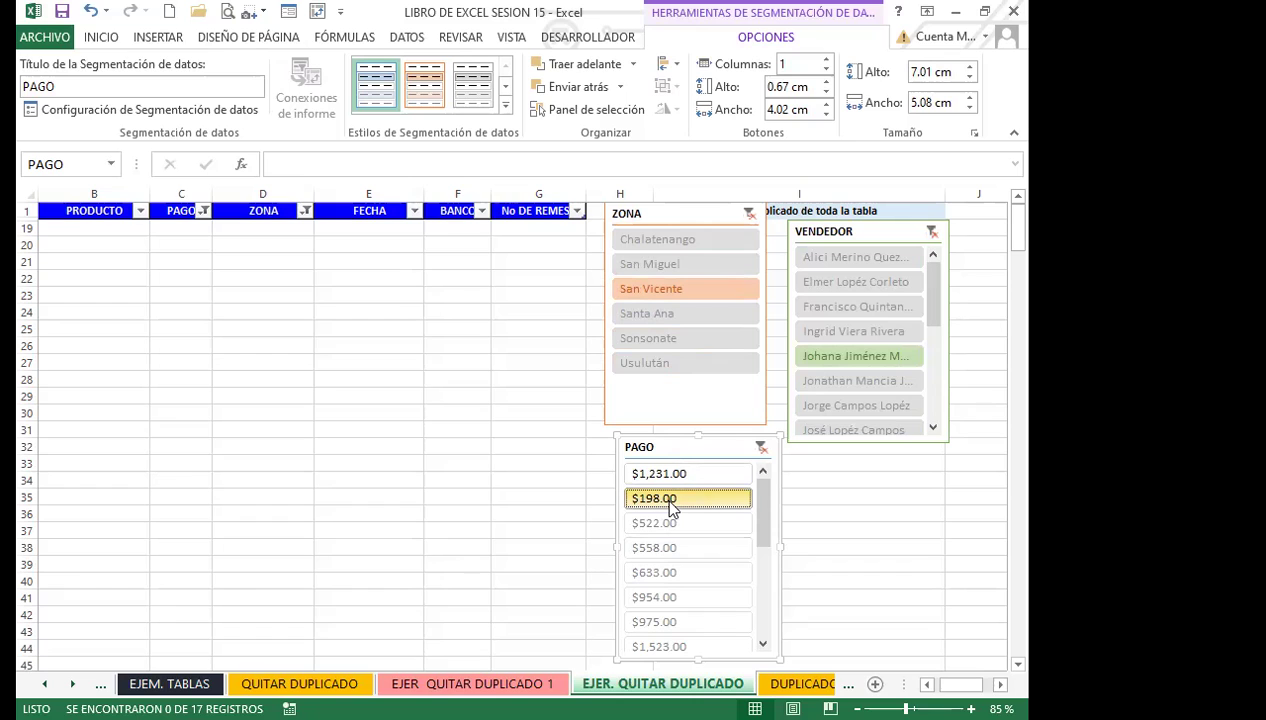
Clear the ZONA, VENDEDOR and PAGO filters so all 17 rows return, then select D10.
{"action": "left_click", "coordinate": [747, 214]}
{"action": "left_click", "coordinate": [930, 231]}
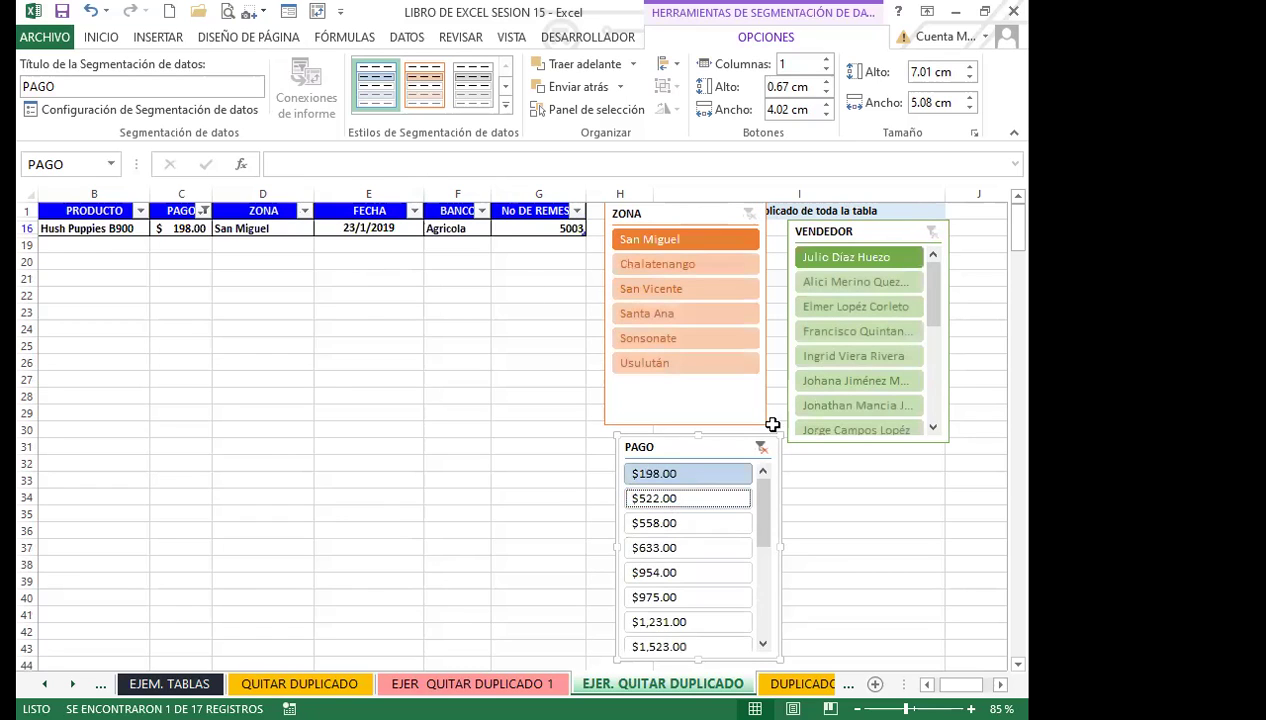
{"action": "left_click", "coordinate": [761, 447]}
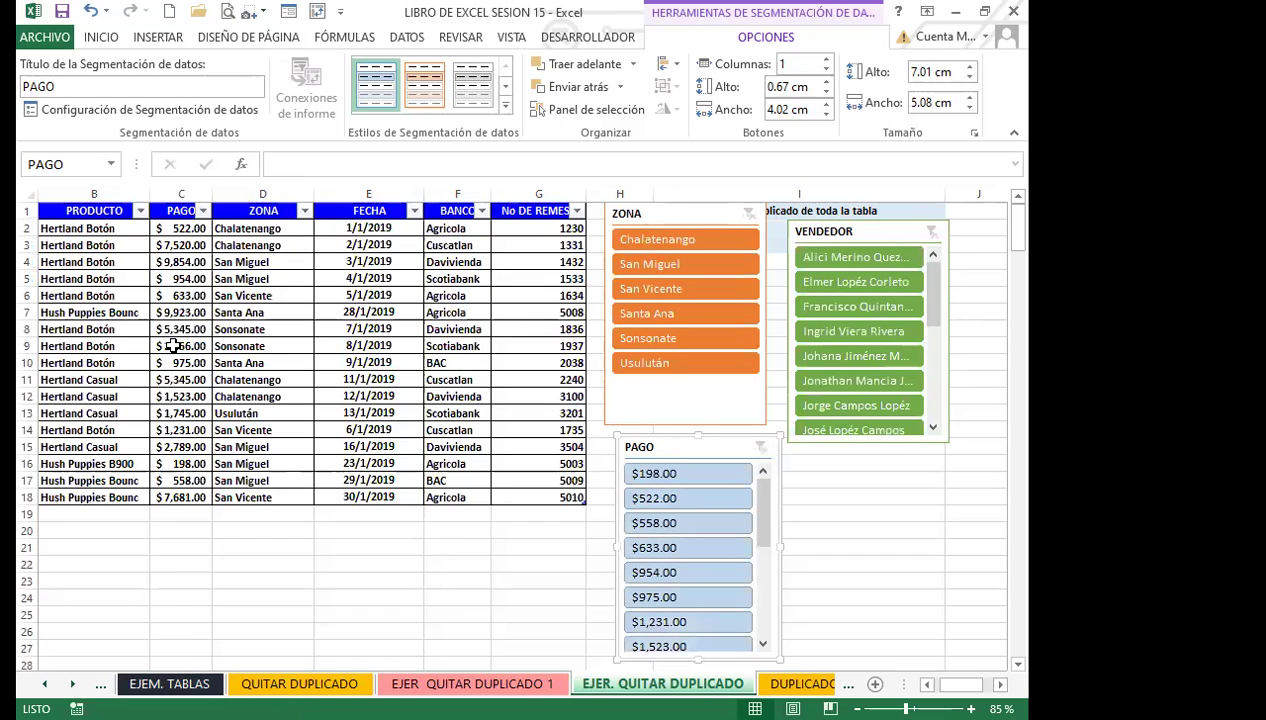
{"action": "left_click", "coordinate": [270, 363]}
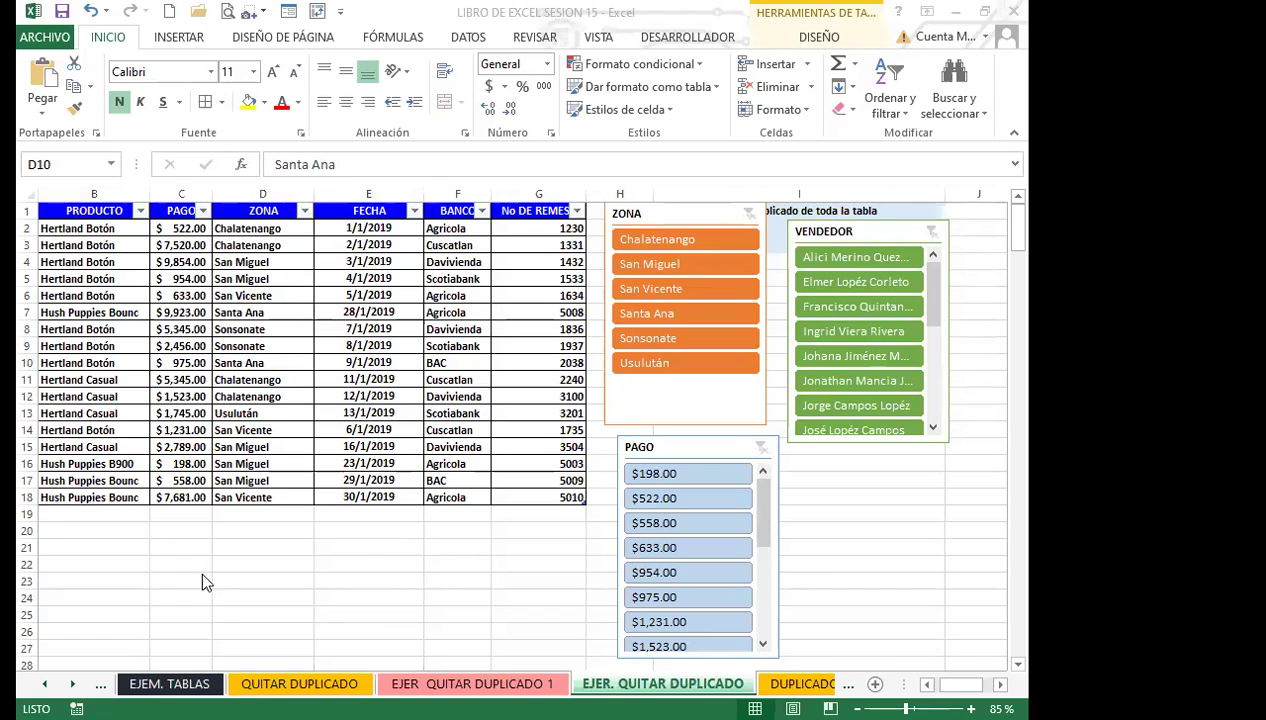
Delete the ZONA, VENDEDOR and PAGO slicers from the sheet.
{"action": "left_click", "coordinate": [695, 217]}
{"action": "key", "text": "Delete"}
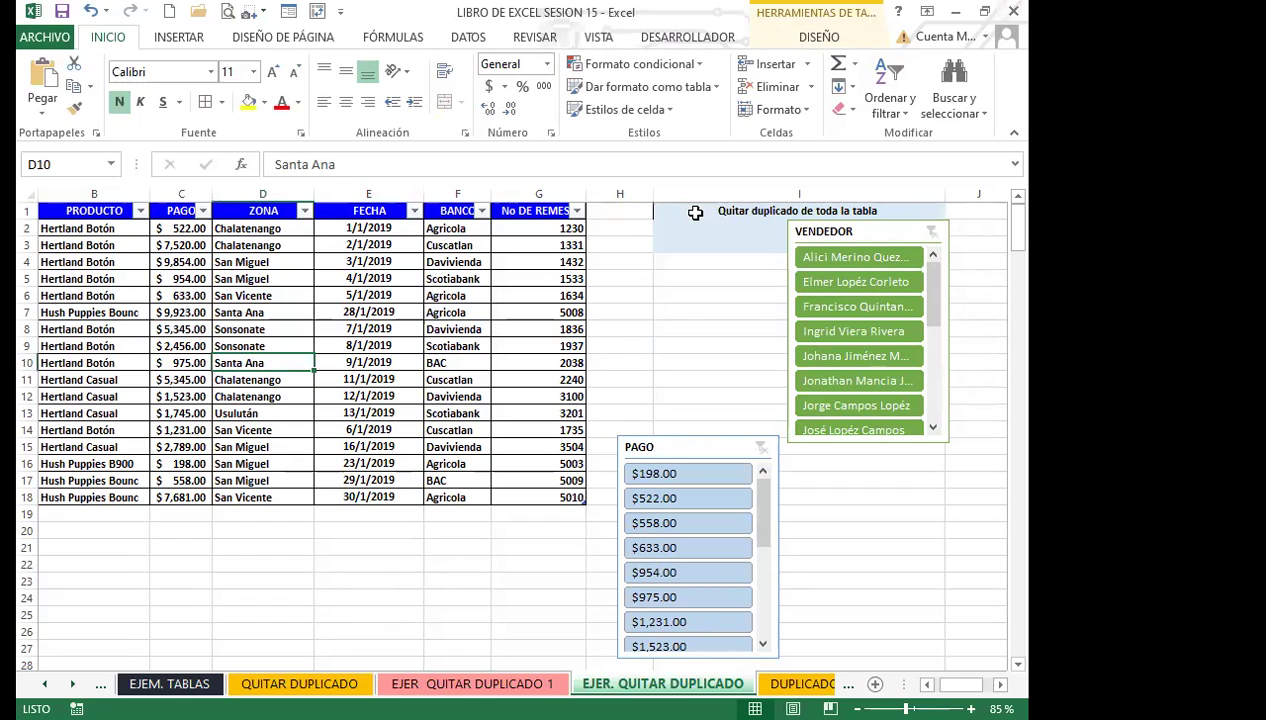
{"action": "left_click", "coordinate": [860, 233]}
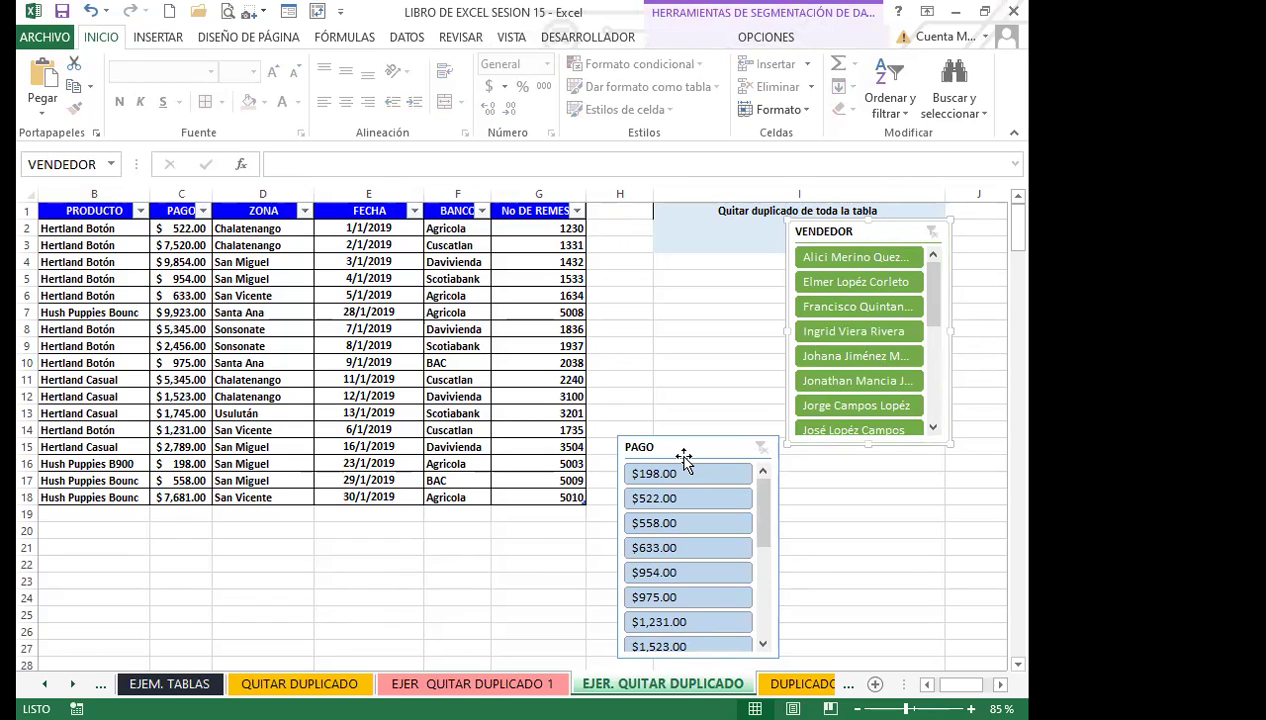
{"action": "key", "text": "Delete"}
{"action": "left_click", "coordinate": [683, 453]}
{"action": "key", "text": "Delete"}
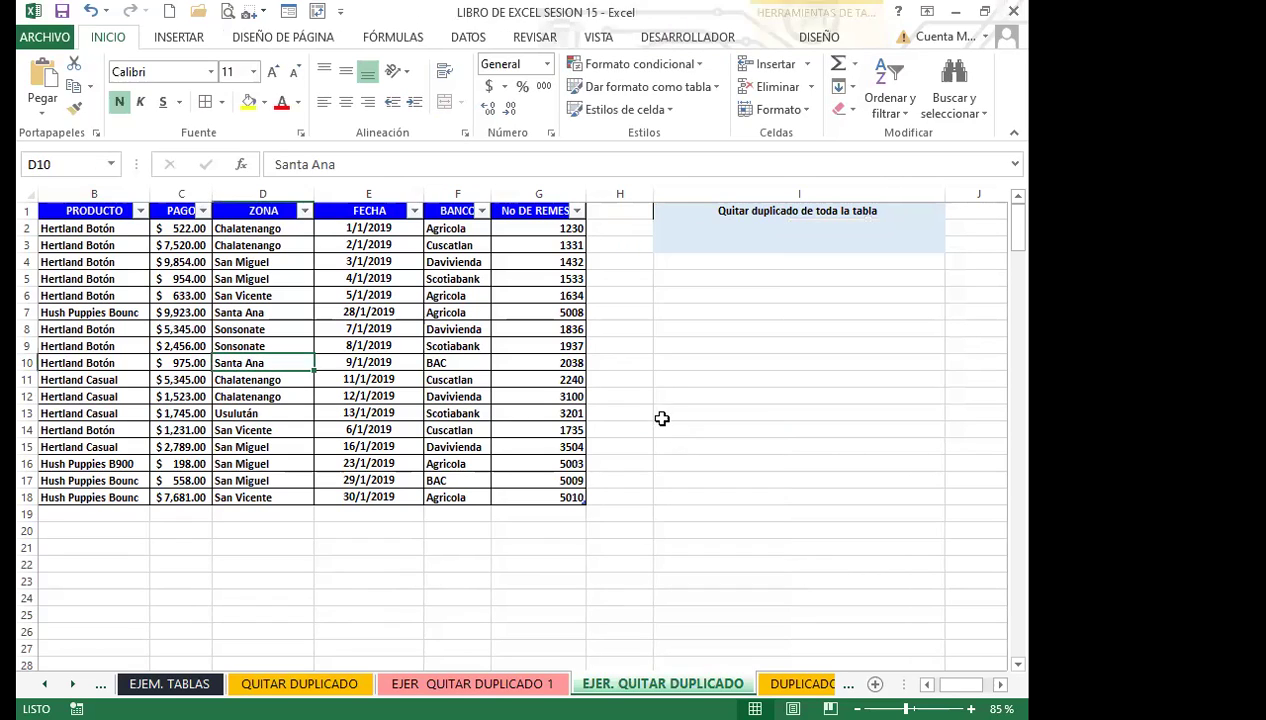
Select cells inside and outside Tabla6 to view the Table Tools Design options.
{"action": "left_click", "coordinate": [662, 396]}
{"action": "left_click", "coordinate": [460, 314]}
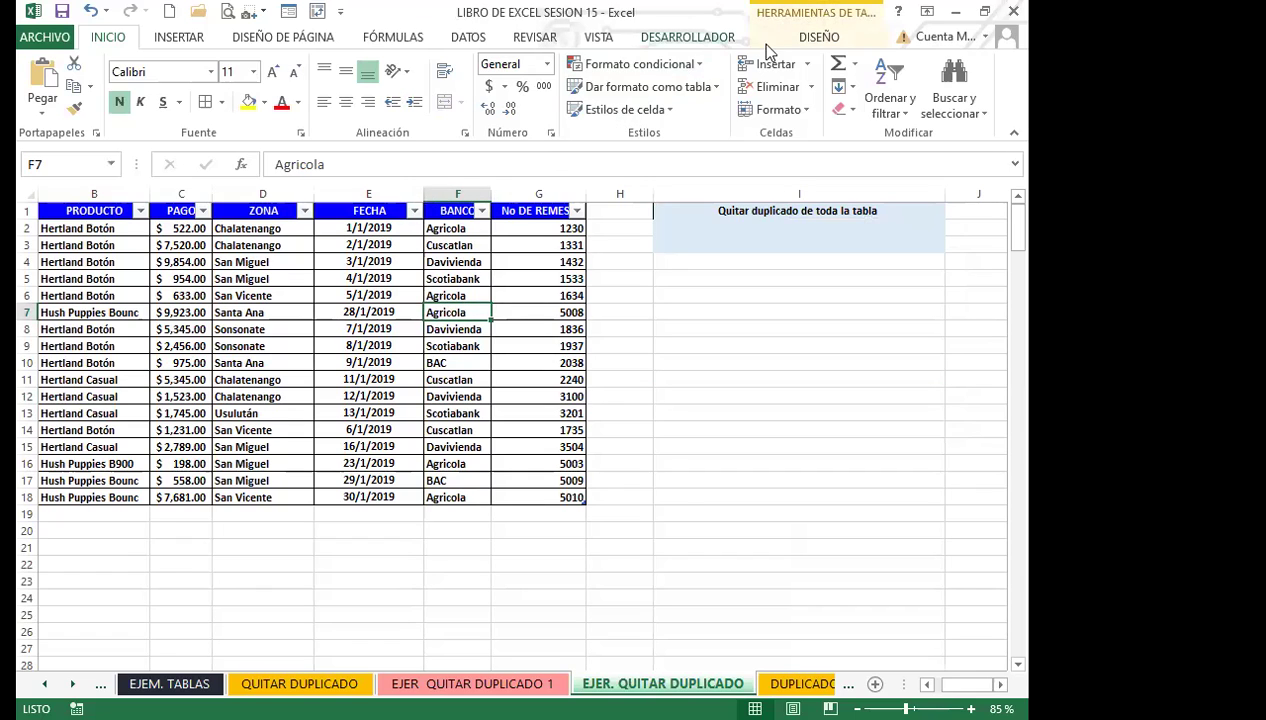
{"action": "left_click", "coordinate": [819, 37]}
{"action": "left_click", "coordinate": [400, 315]}
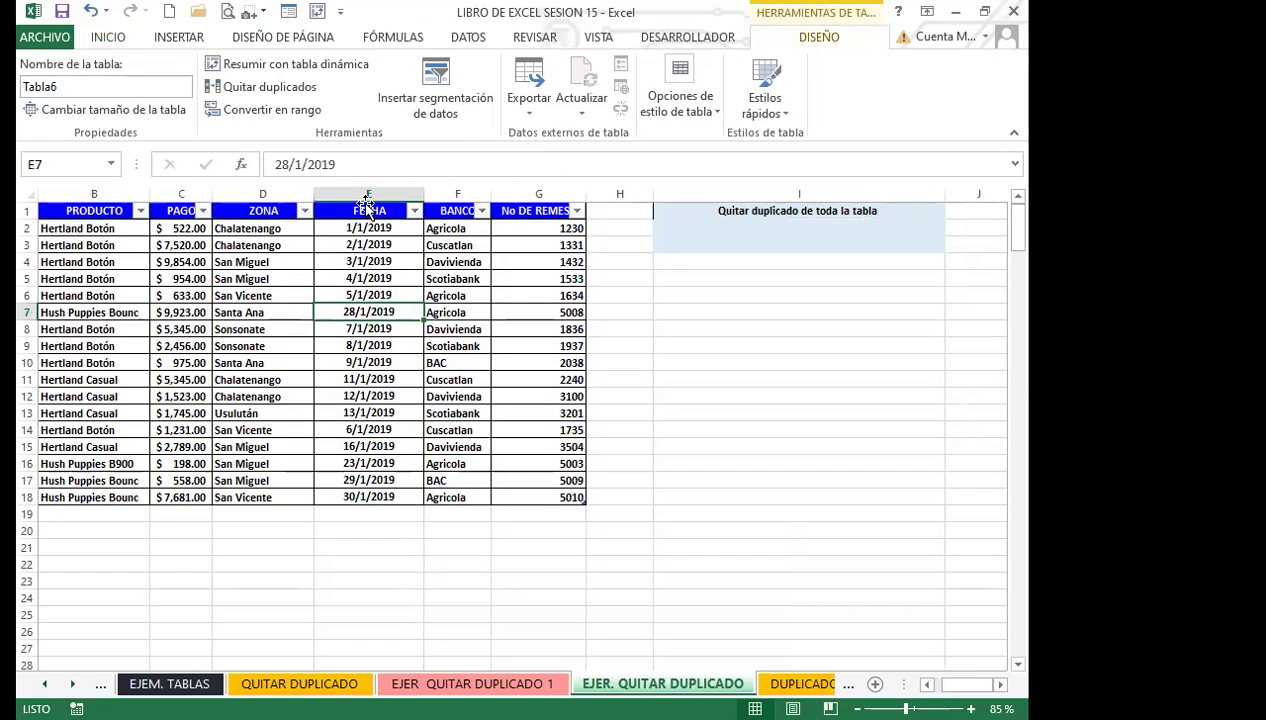
{"action": "left_click", "coordinate": [404, 342]}
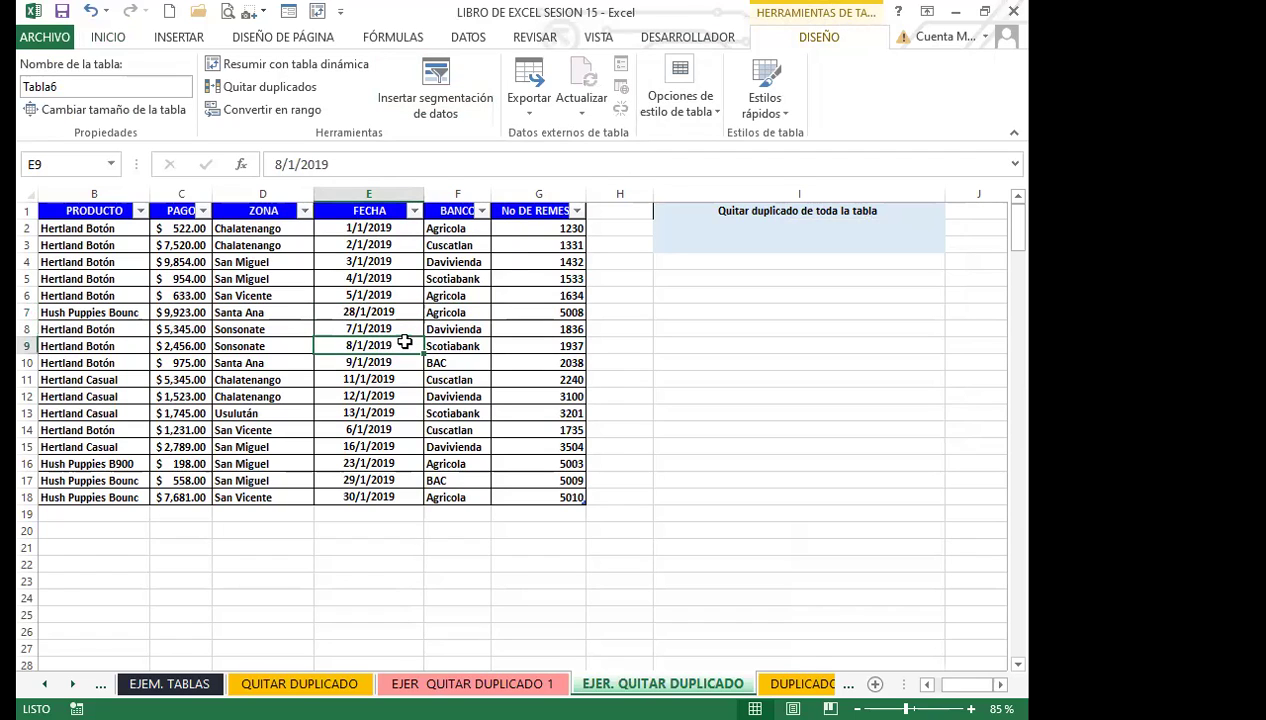
{"action": "left_click", "coordinate": [703, 376]}
{"action": "left_click", "coordinate": [446, 362]}
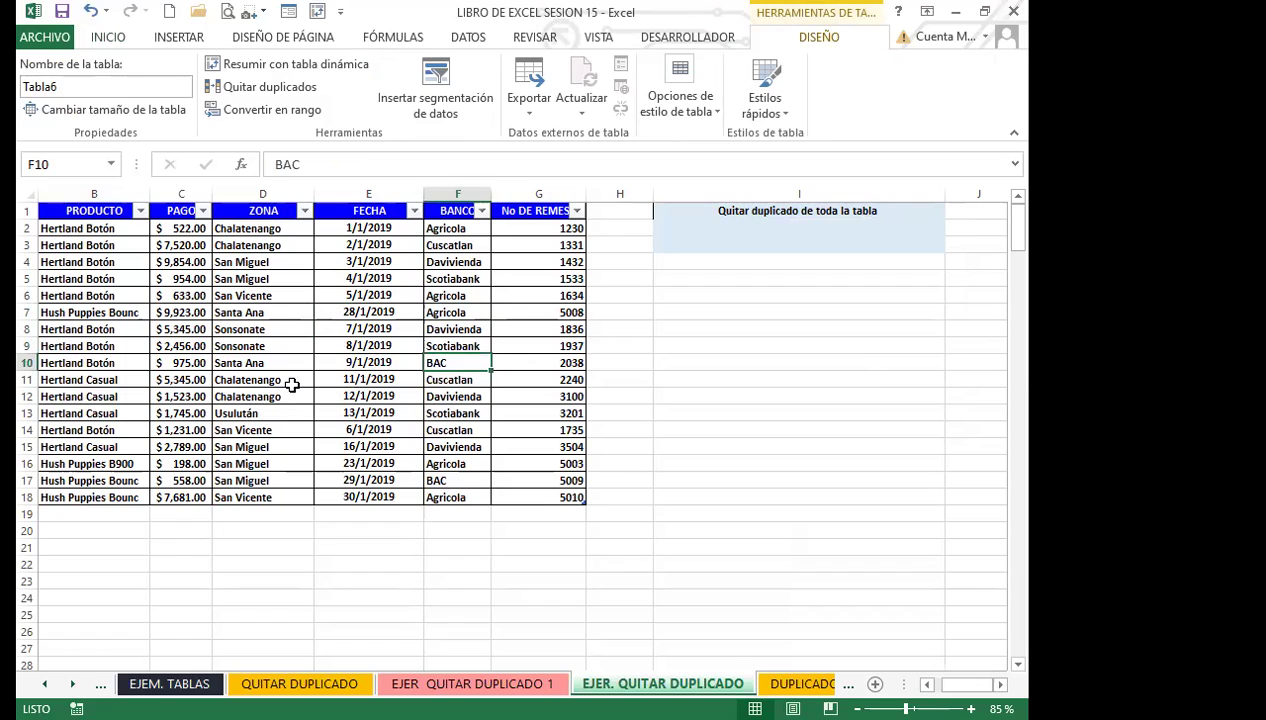
{"action": "left_click", "coordinate": [289, 383]}
{"action": "left_click", "coordinate": [719, 371]}
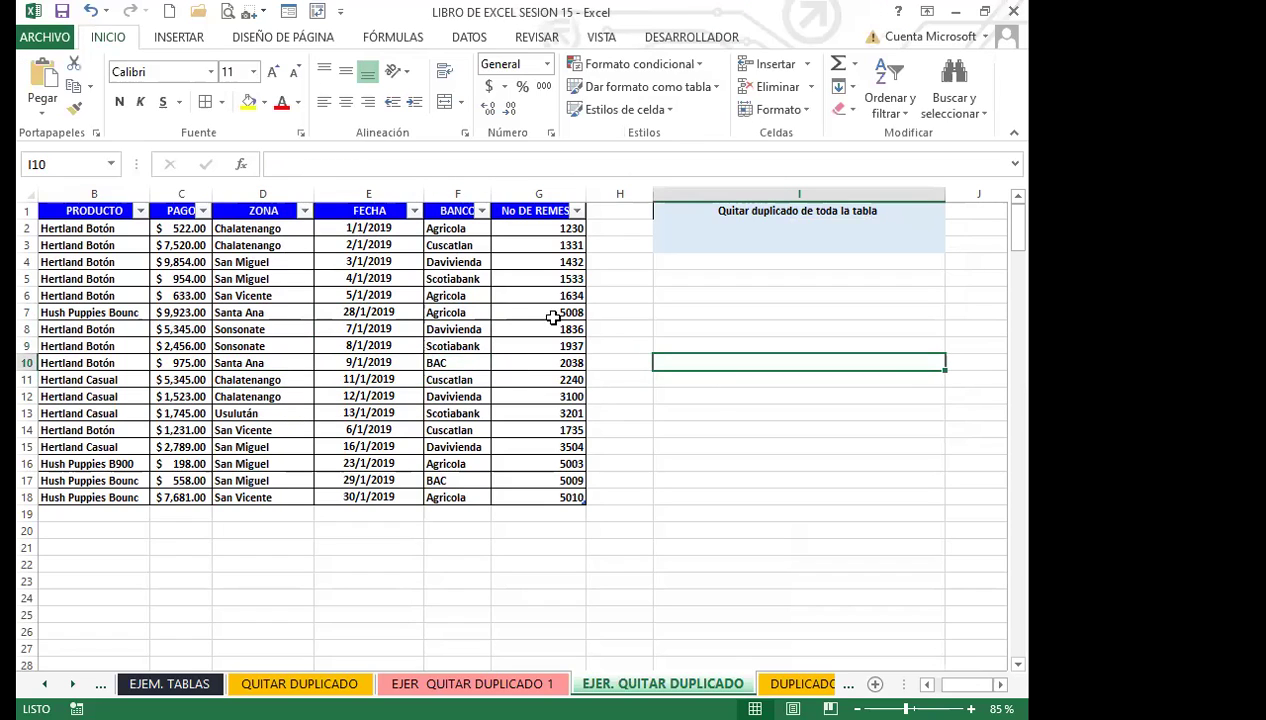
{"action": "left_click", "coordinate": [368, 402]}
{"action": "left_click", "coordinate": [343, 378]}
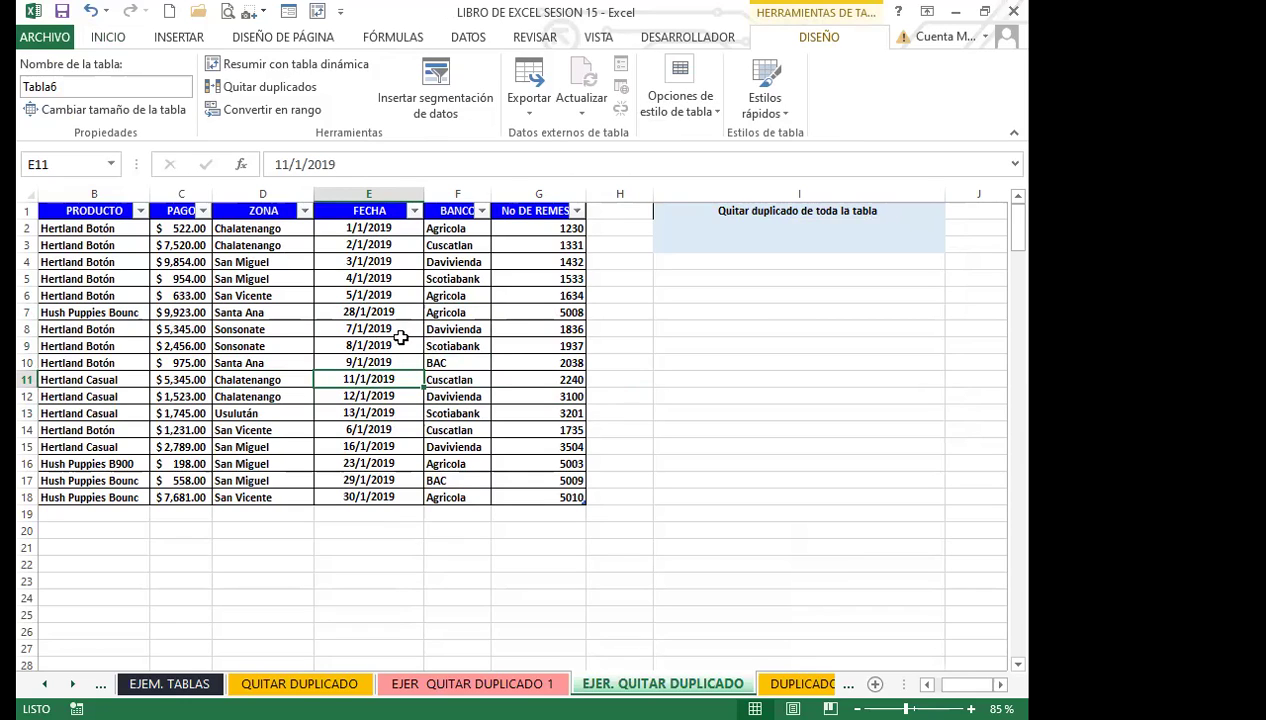
{"action": "left_click", "coordinate": [378, 329]}
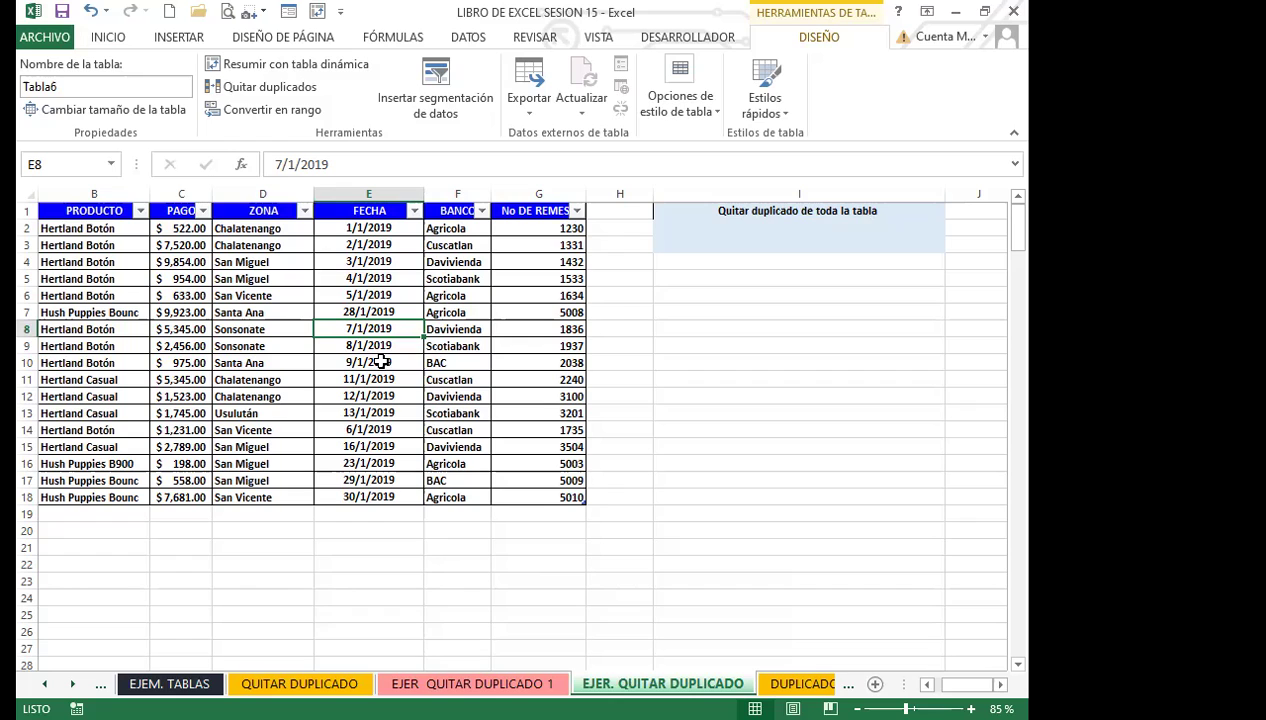
{"action": "left_click", "coordinate": [430, 85]}
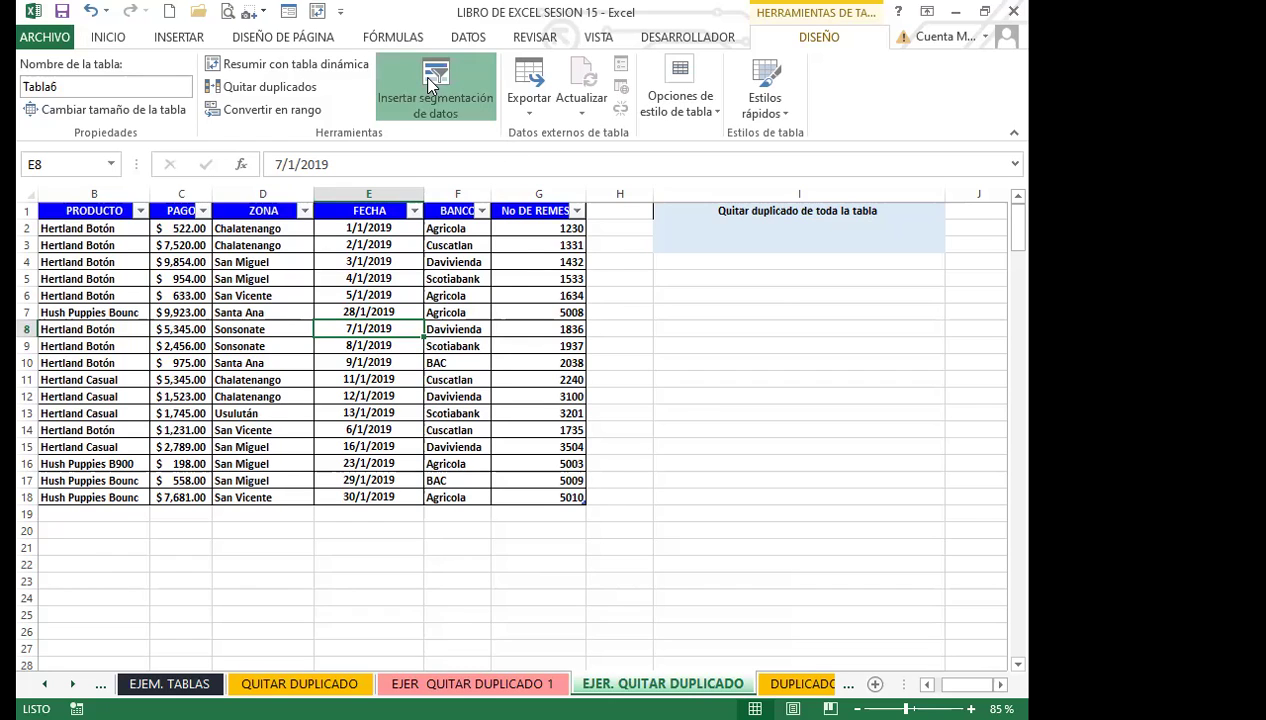
{"action": "left_click", "coordinate": [527, 220]}
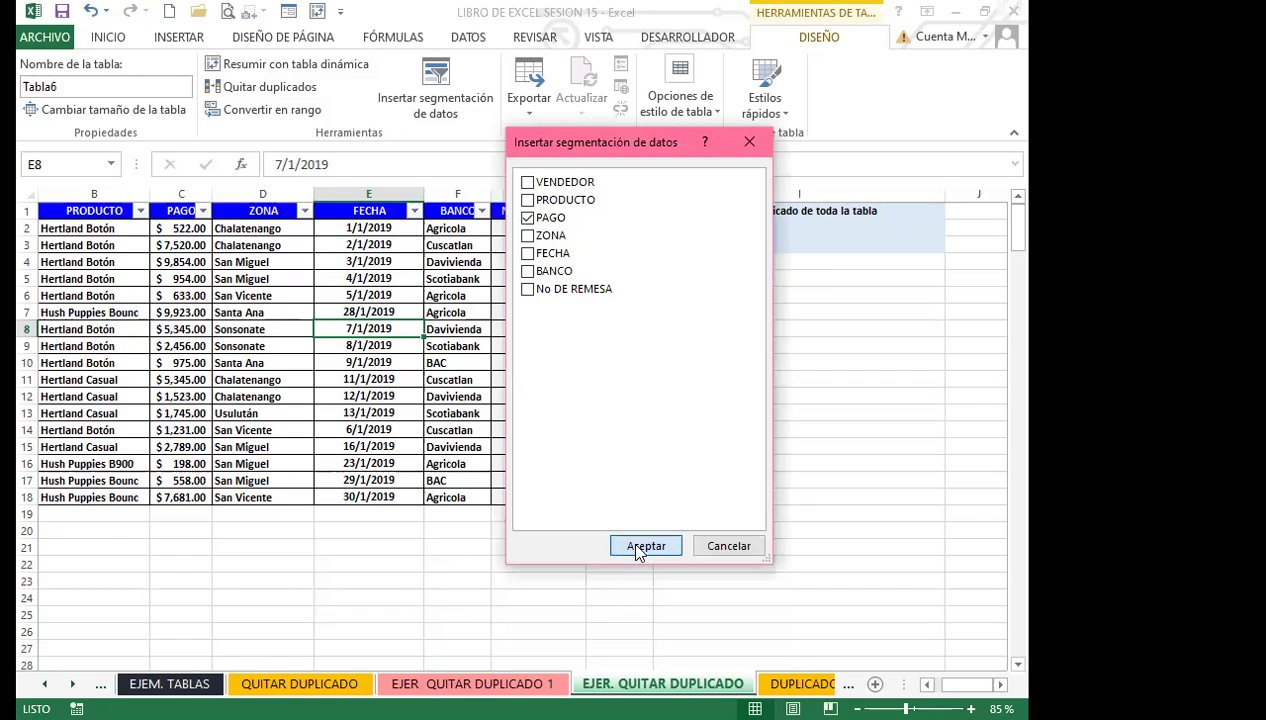
{"action": "left_click", "coordinate": [636, 549]}
{"action": "left_click_drag", "start_coordinate": [539, 333], "coordinate": [726, 303]}
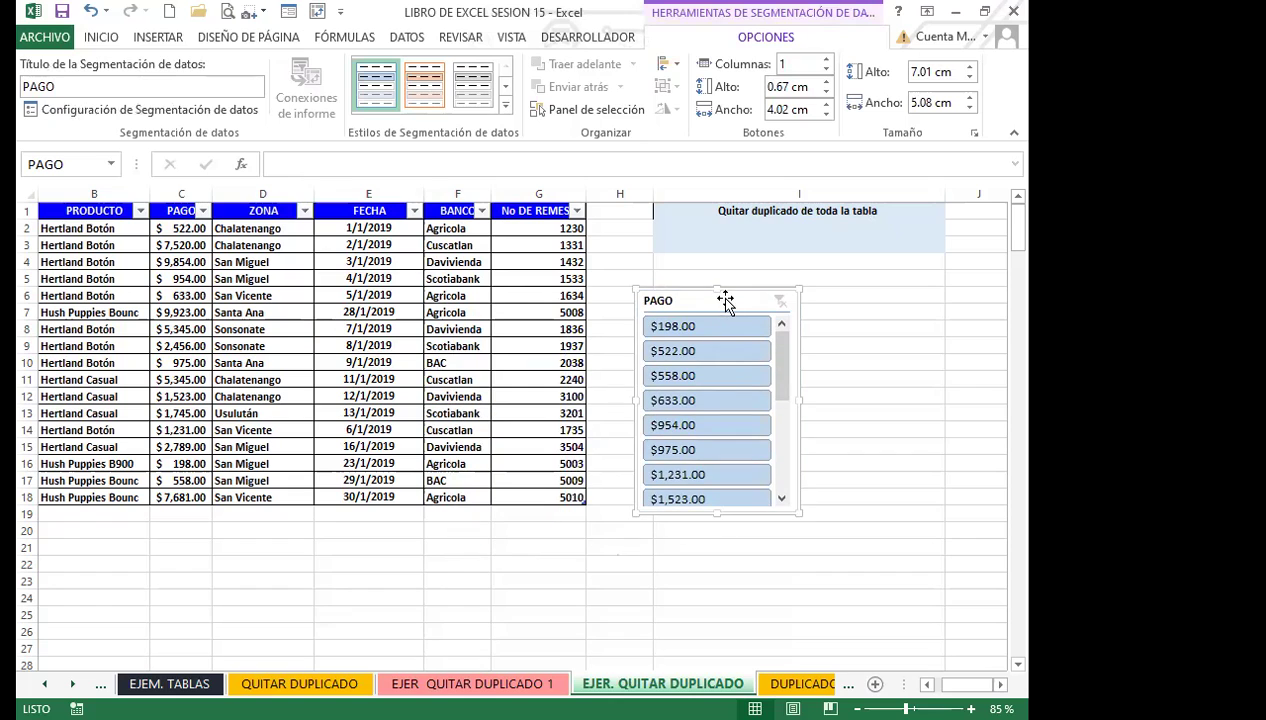
{"action": "key", "text": "Delete"}
{"action": "left_click", "coordinate": [440, 380]}
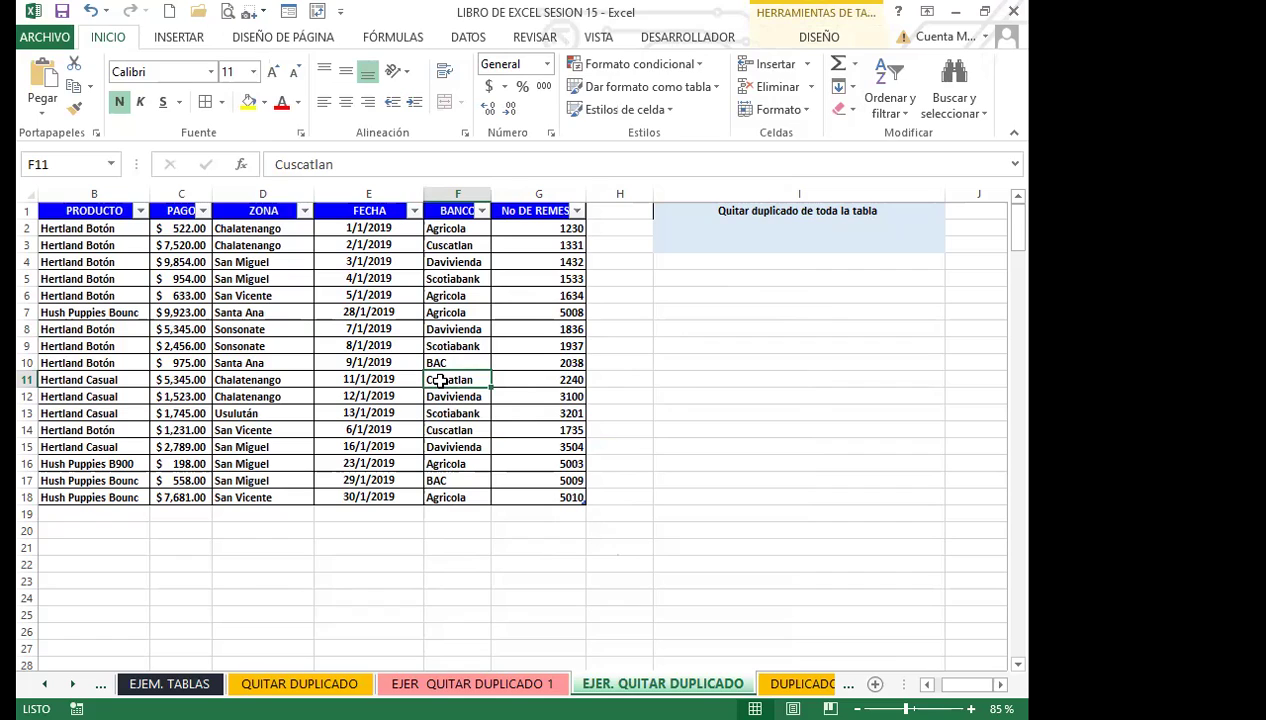
Remove the filter arrows from the table header row with Ctrl+Shift+L.
{"action": "left_click", "coordinate": [452, 346]}
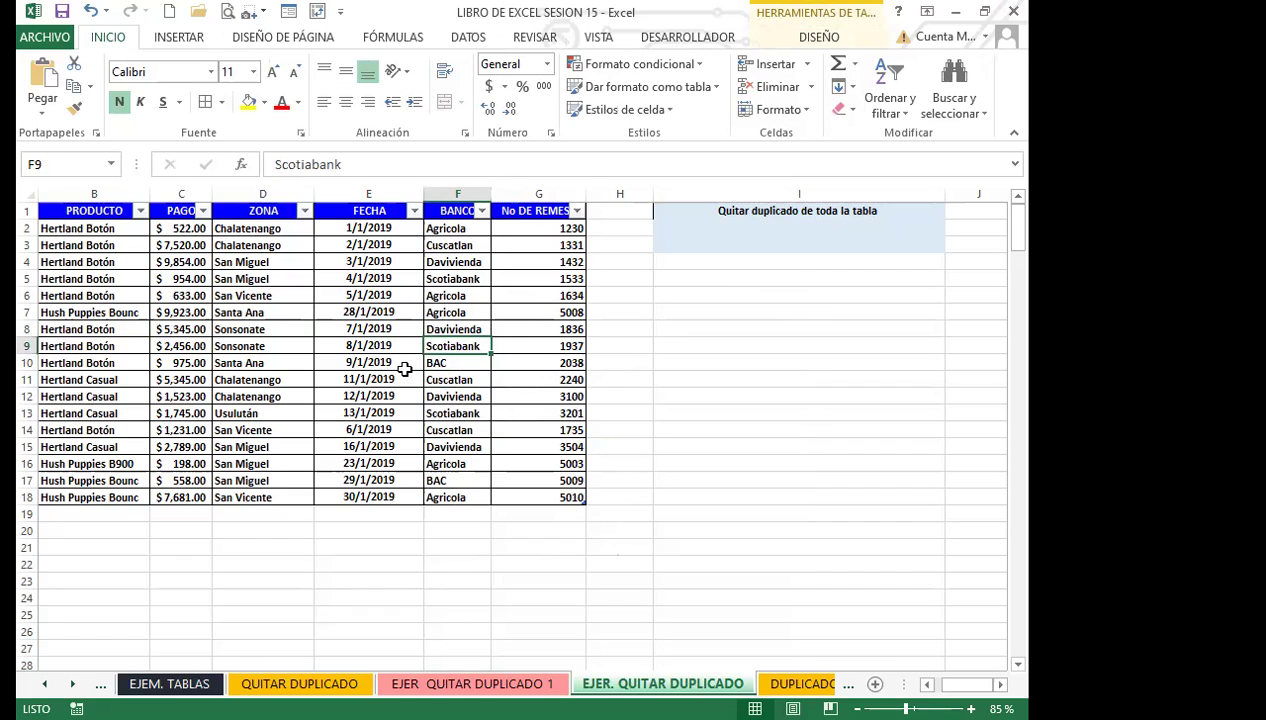
{"action": "key", "text": "ctrl+shift+l"}
{"action": "left_click", "coordinate": [353, 262]}
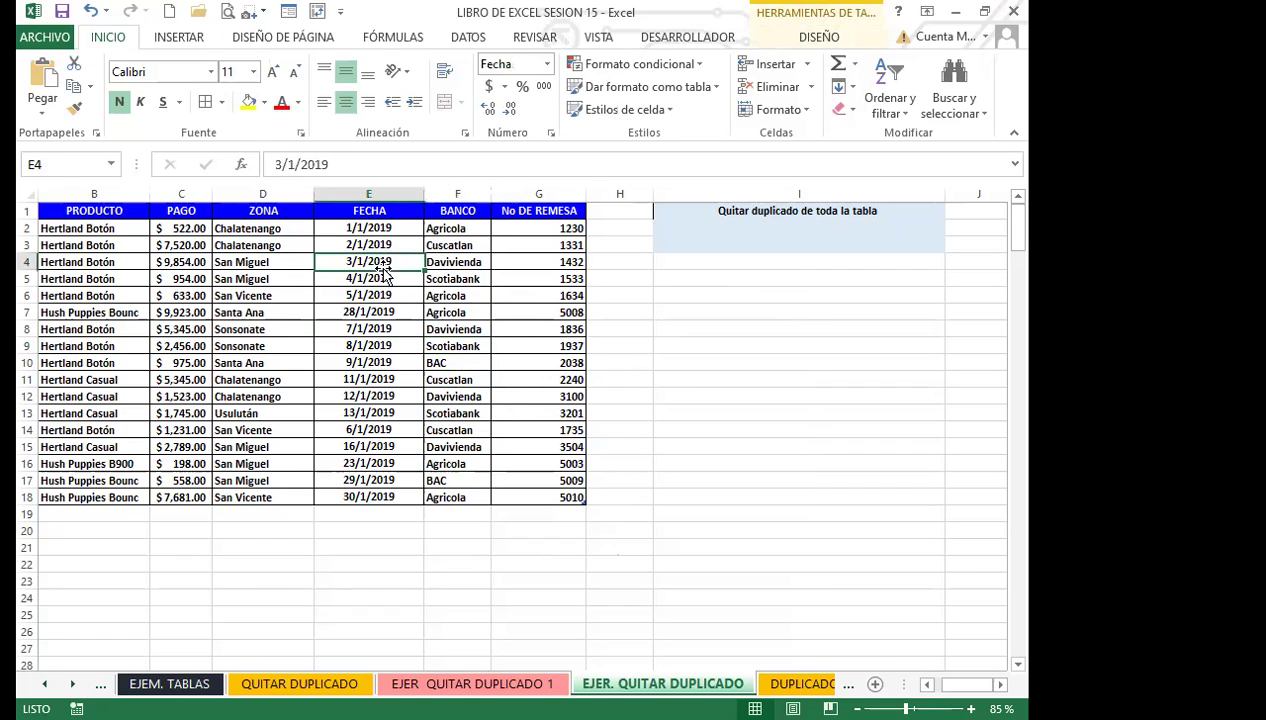
{"action": "left_click", "coordinate": [366, 362]}
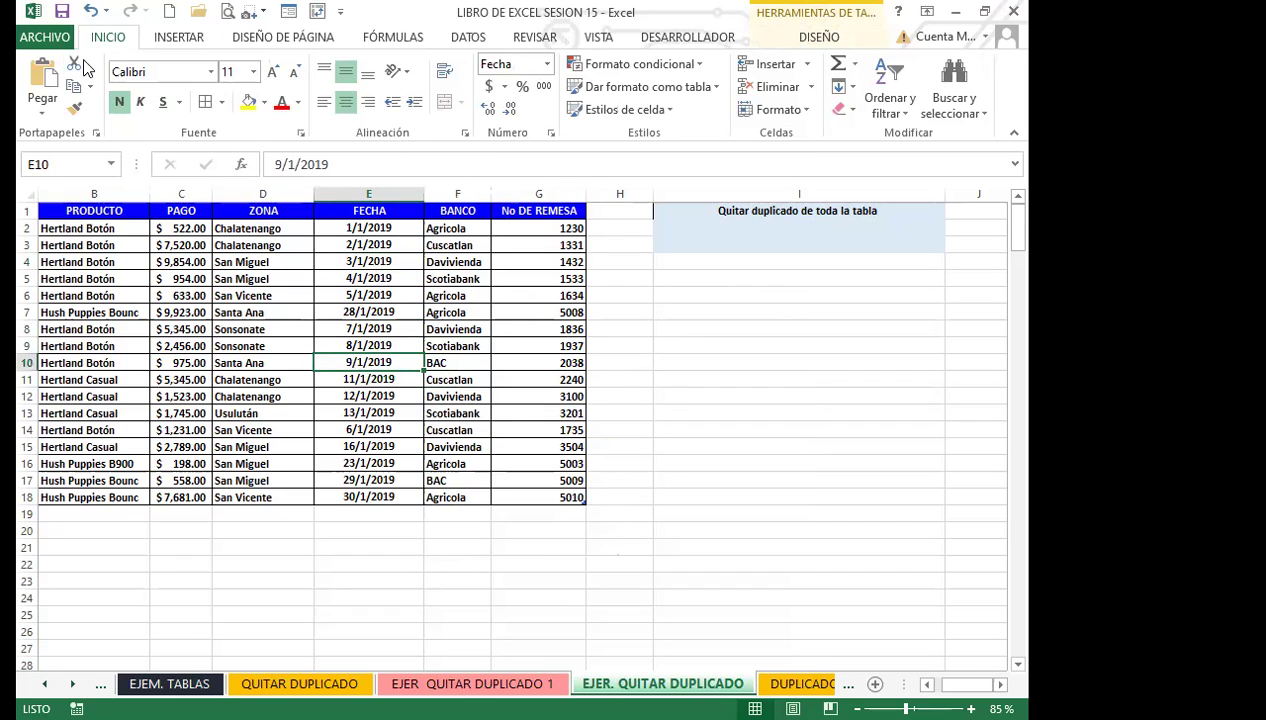
Browse the table style gallery without applying a style, then move to EJER QUITAR DUPLICADO 1.
{"action": "left_click", "coordinate": [177, 37]}
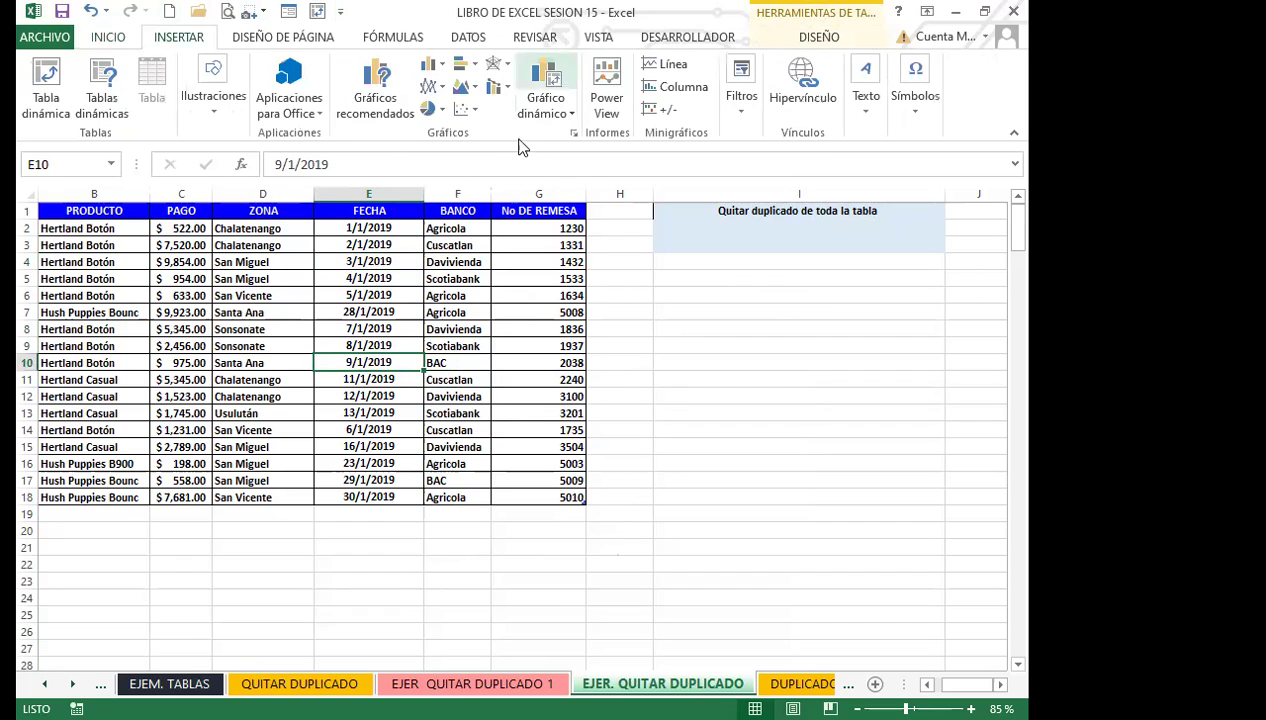
{"action": "left_click", "coordinate": [108, 37]}
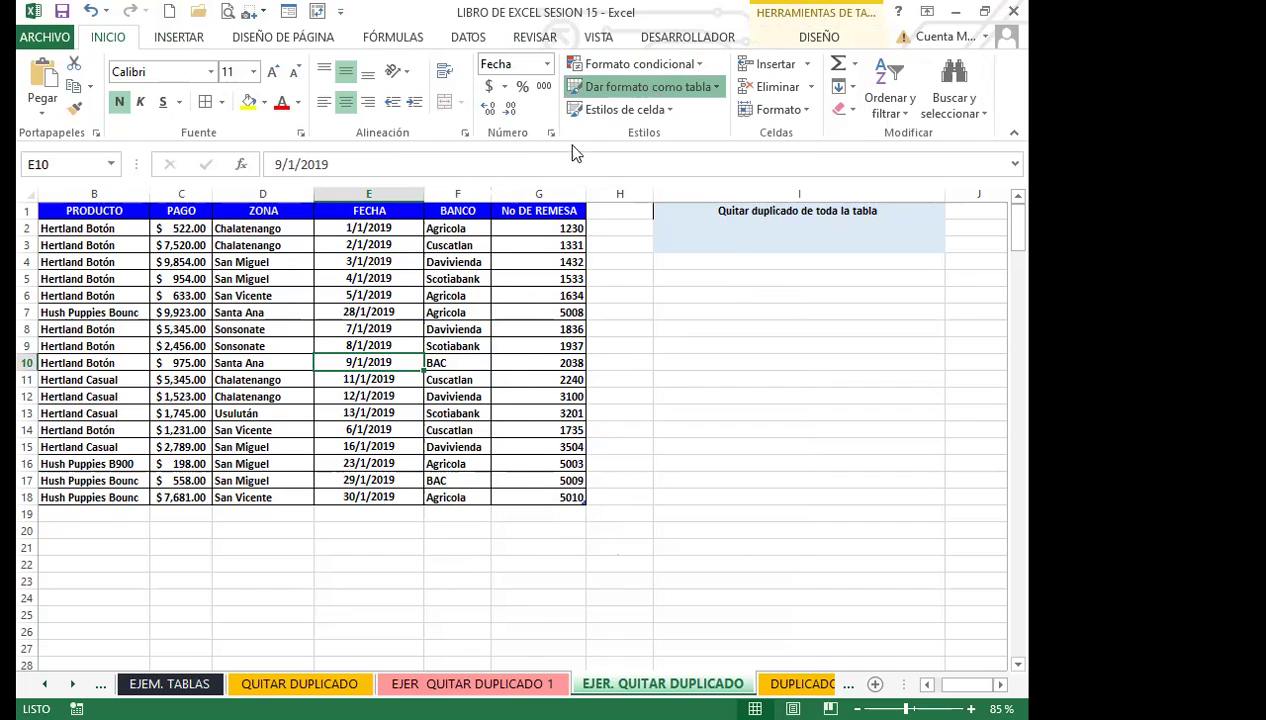
{"action": "left_click", "coordinate": [650, 87]}
{"action": "left_click", "coordinate": [367, 328]}
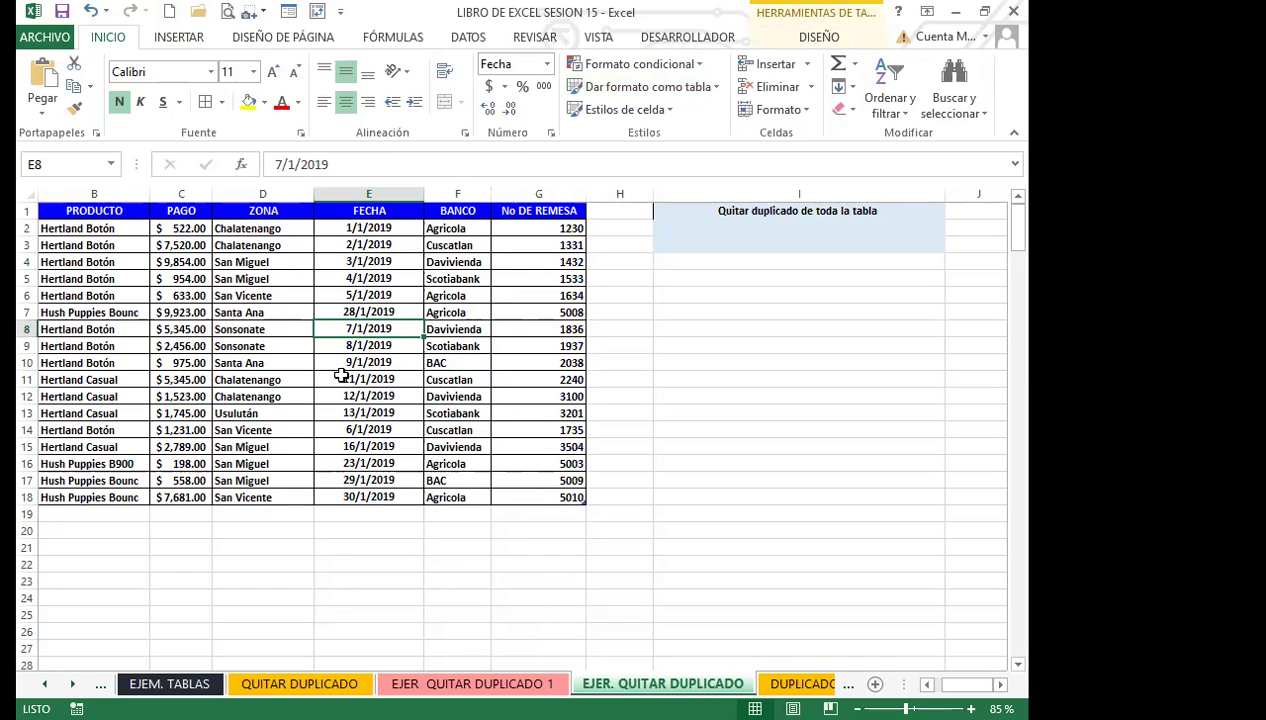
{"action": "left_click", "coordinate": [340, 264]}
{"action": "left_click", "coordinate": [353, 212]}
{"action": "left_click", "coordinate": [370, 294]}
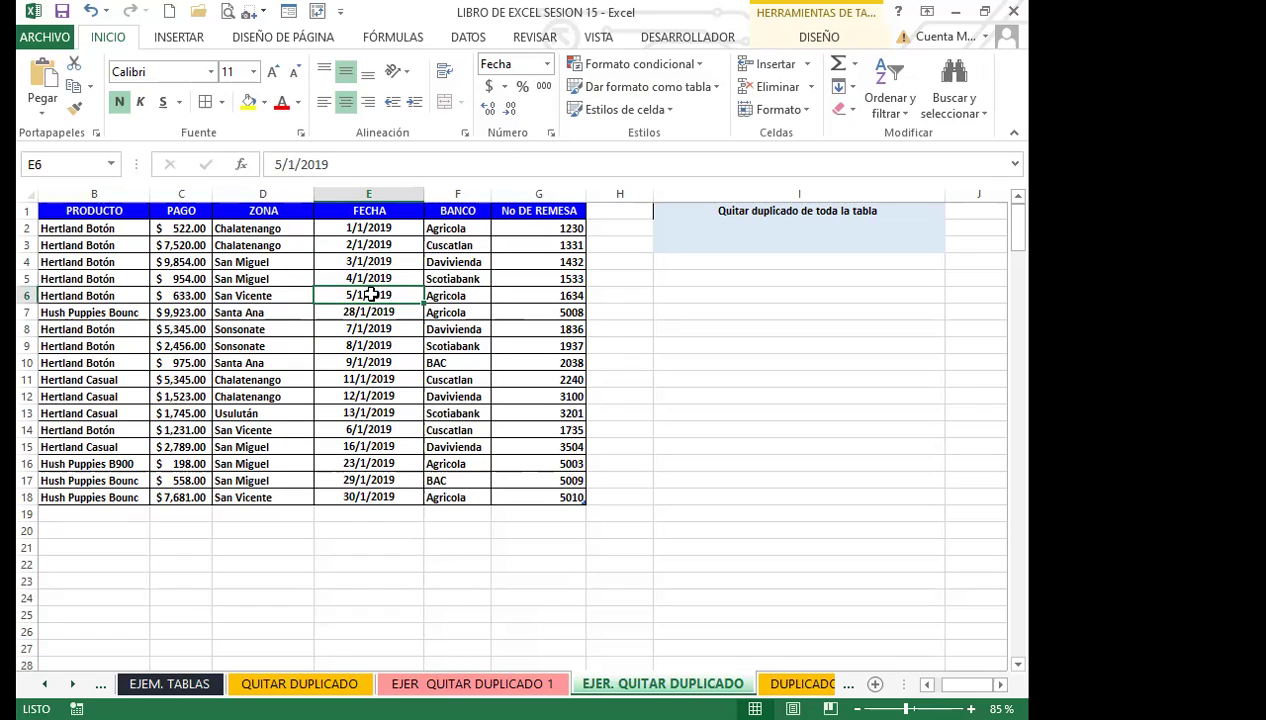
{"action": "left_click", "coordinate": [396, 327]}
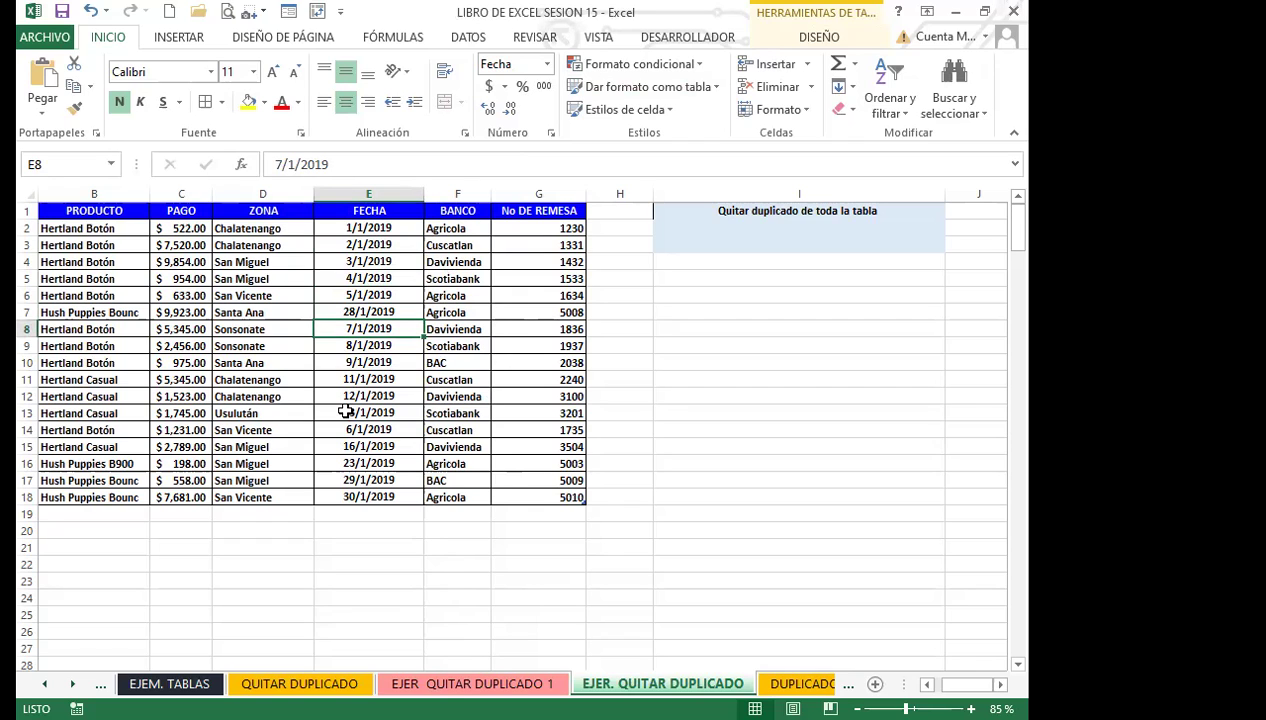
{"action": "key", "text": "ctrl+Page_Up"}
Point out repeated names and dates in the FECHA/NOMBRE list, then put the active cell in A1 and show the DATOS tab.
{"action": "left_click", "coordinate": [158, 474]}
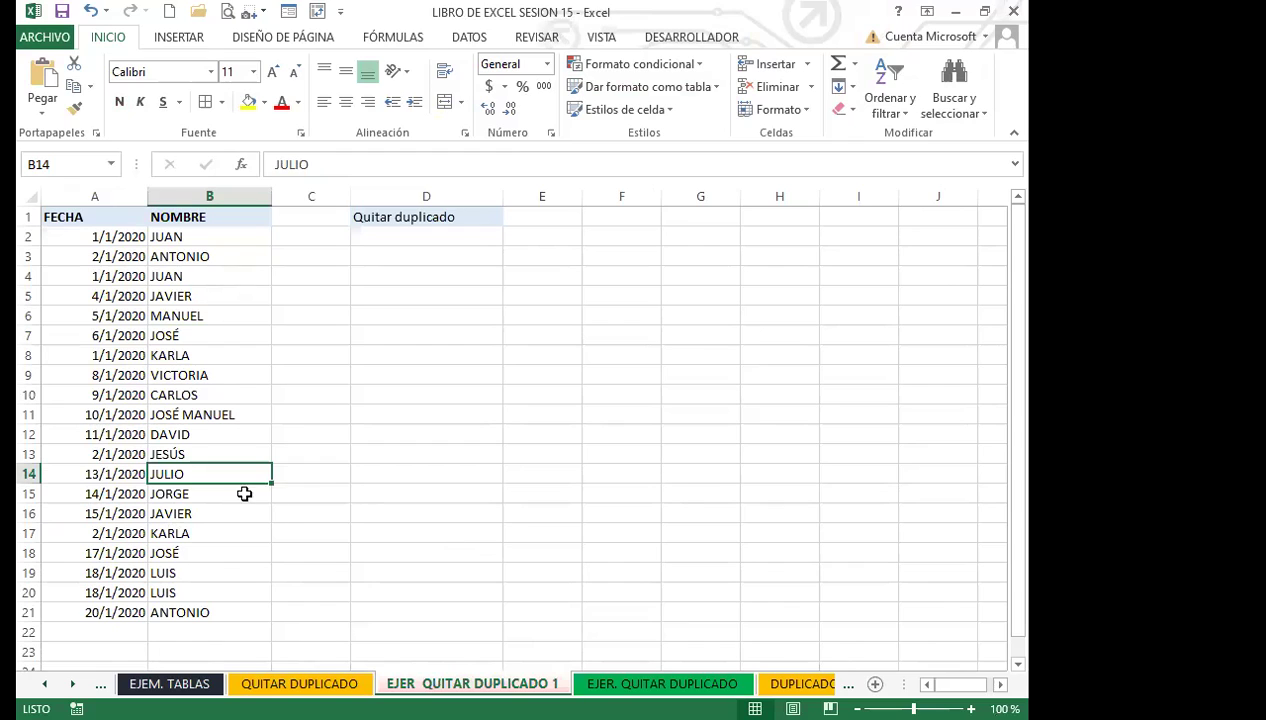
{"action": "left_click", "coordinate": [240, 490]}
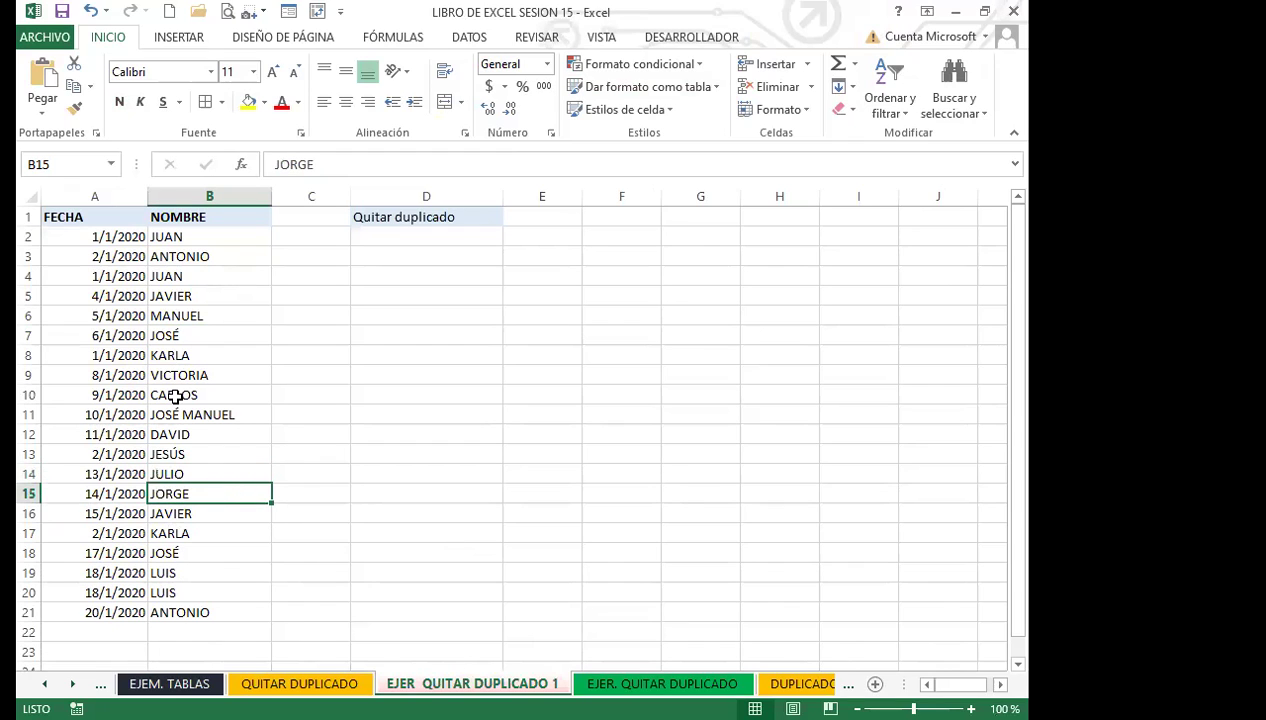
{"action": "left_click", "coordinate": [112, 432]}
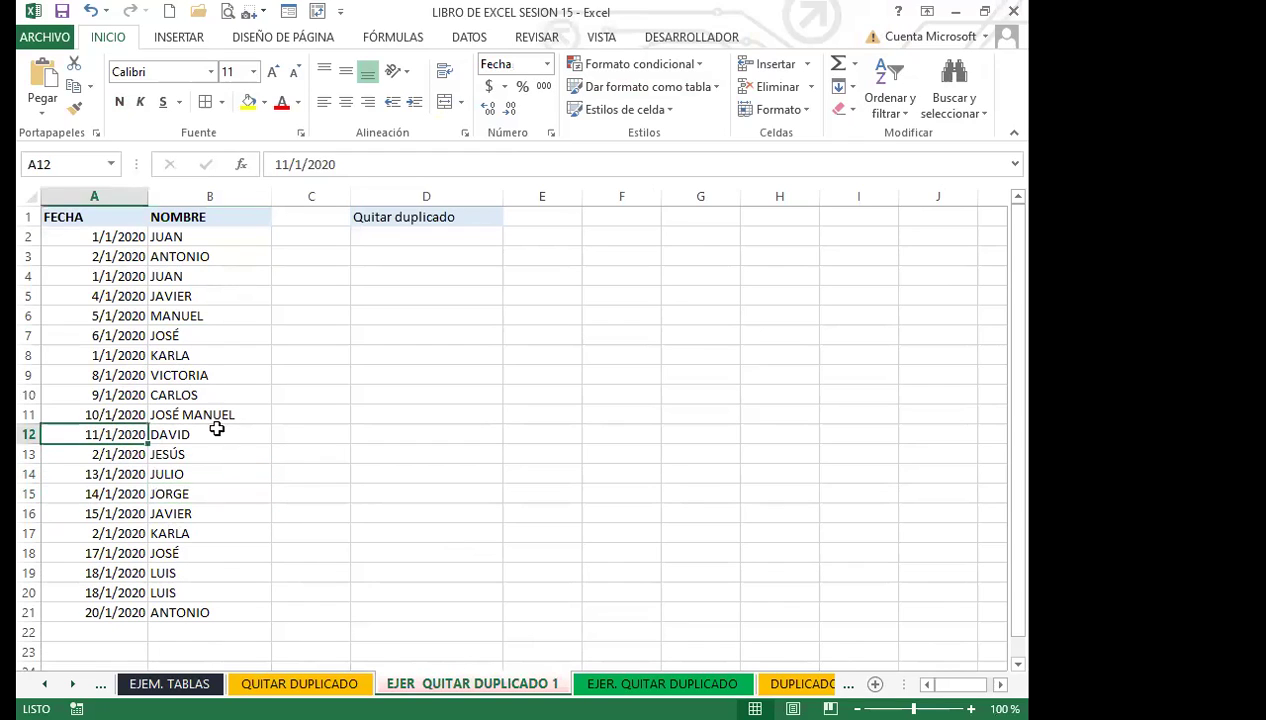
{"action": "left_click", "coordinate": [182, 414]}
{"action": "left_click", "coordinate": [128, 414]}
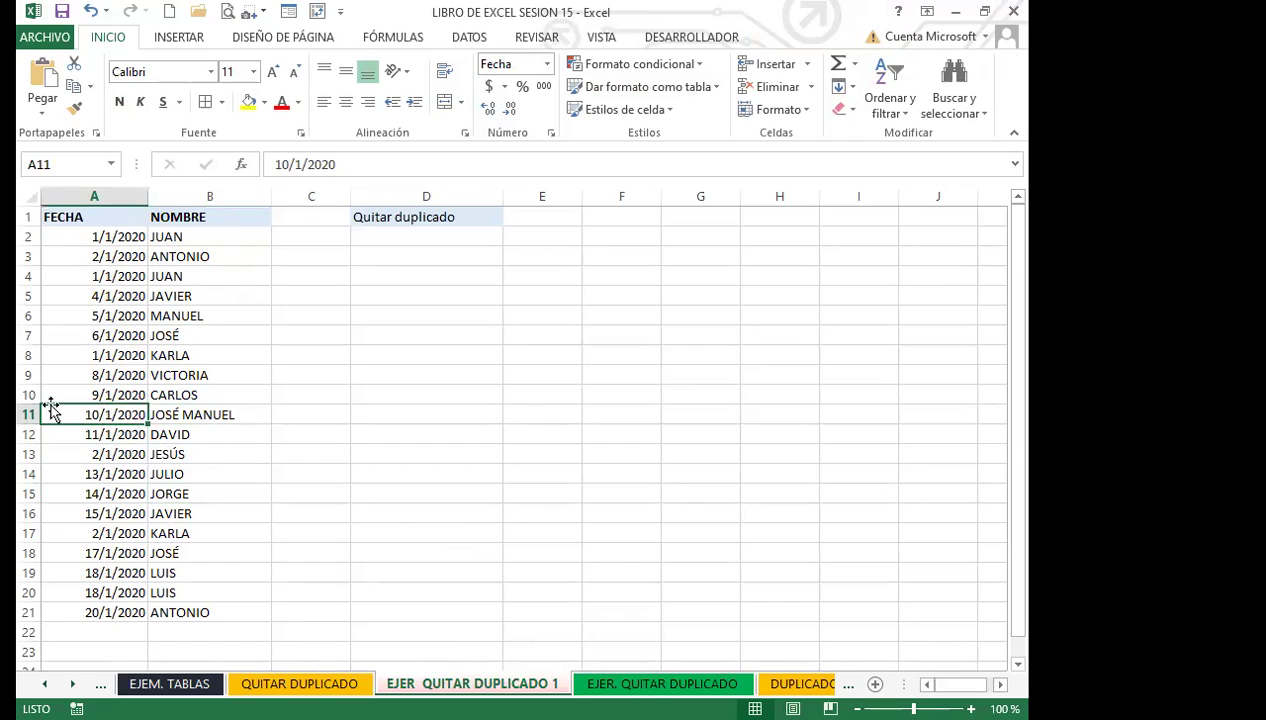
{"action": "left_click", "coordinate": [166, 414]}
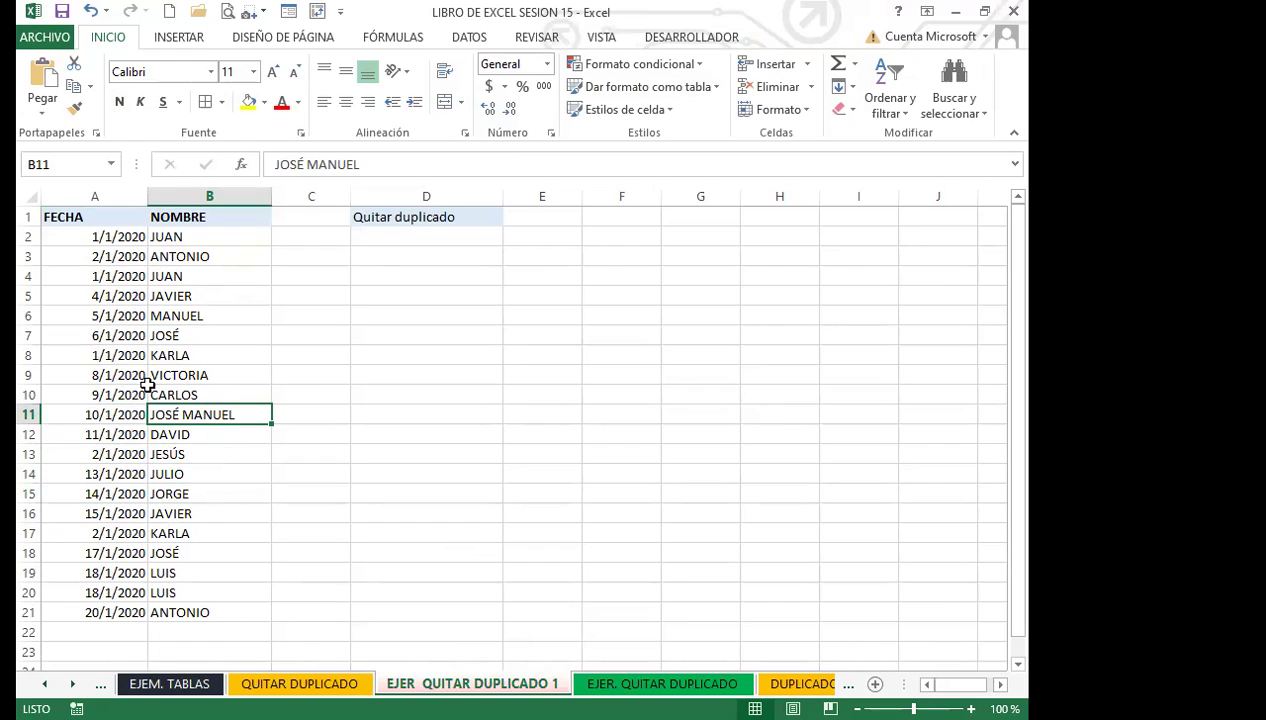
{"action": "left_click", "coordinate": [92, 335]}
{"action": "left_click", "coordinate": [196, 314]}
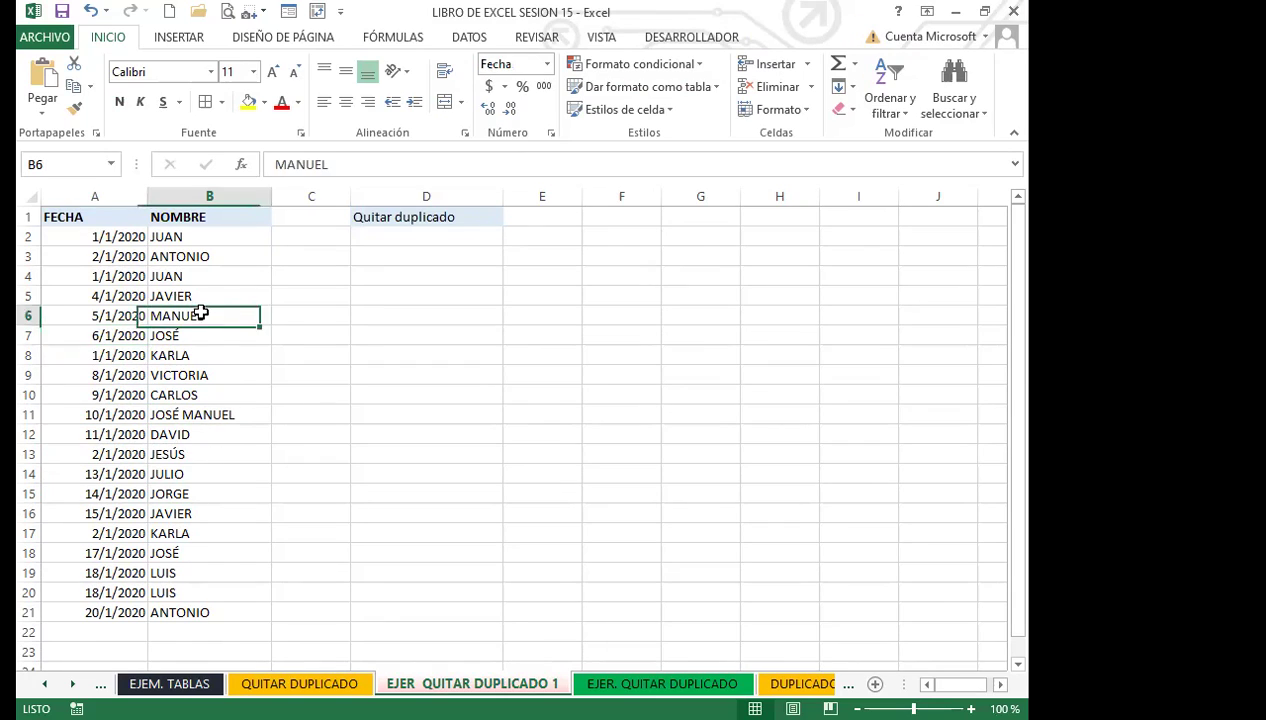
{"action": "left_click", "coordinate": [96, 215]}
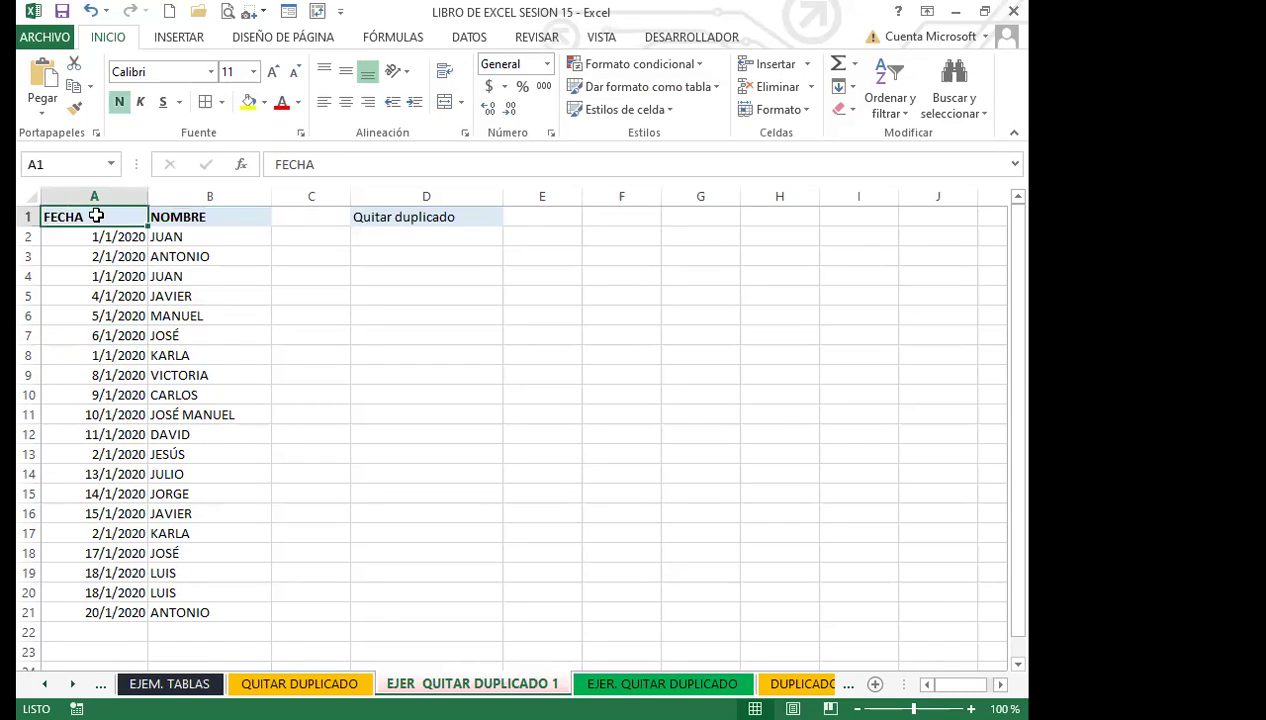
{"action": "left_click", "coordinate": [476, 40]}
{"action": "left_click", "coordinate": [626, 88]}
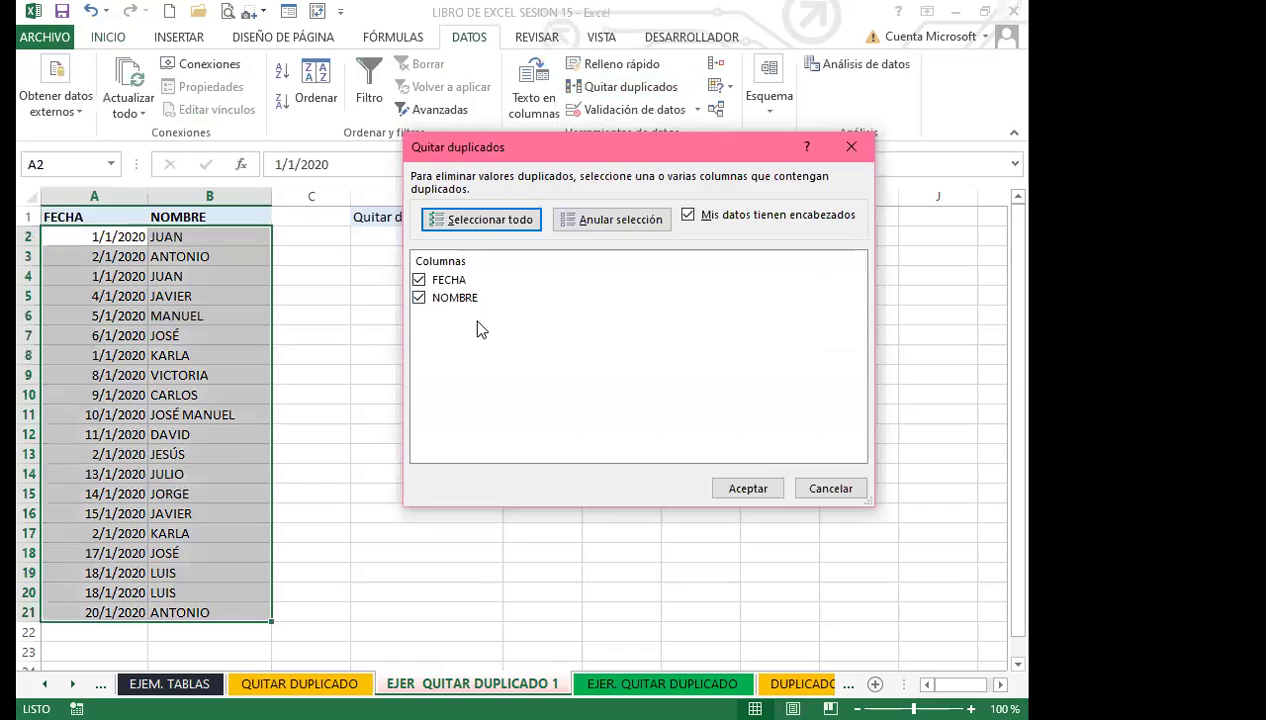
{"action": "left_click", "coordinate": [418, 280]}
{"action": "left_click", "coordinate": [418, 298]}
{"action": "left_click", "coordinate": [418, 280]}
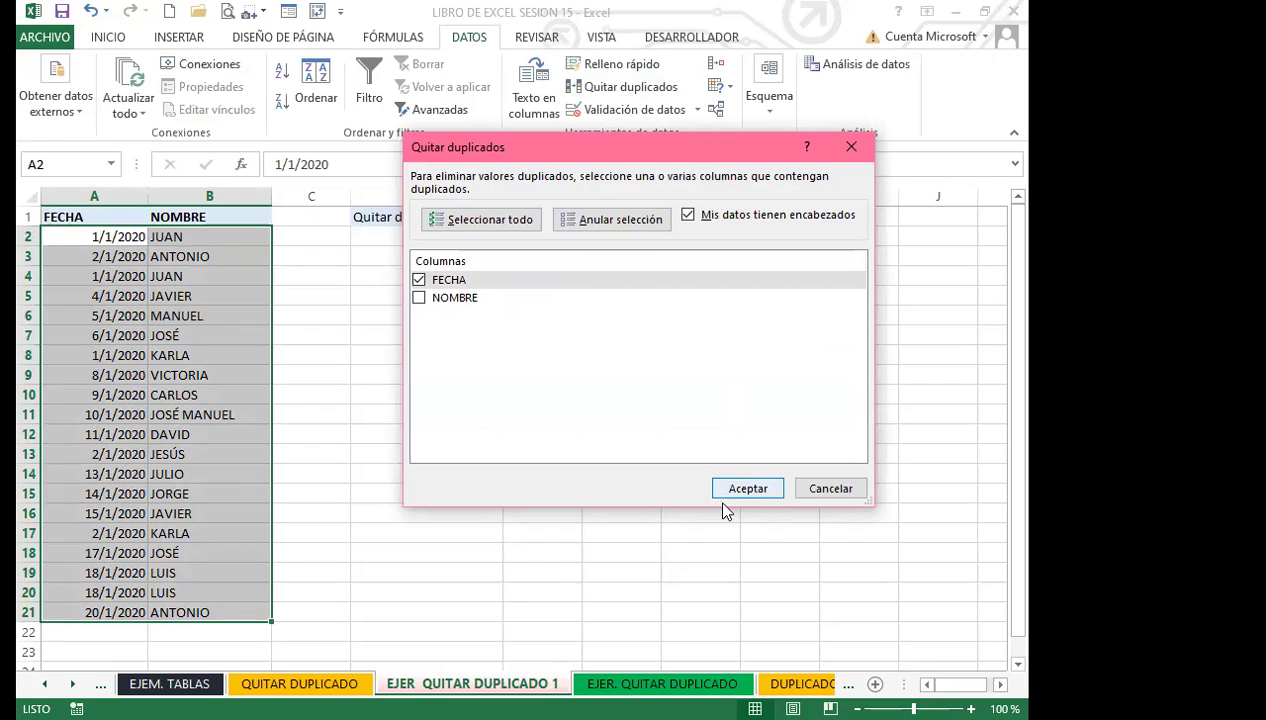
{"action": "key", "text": "Return"}
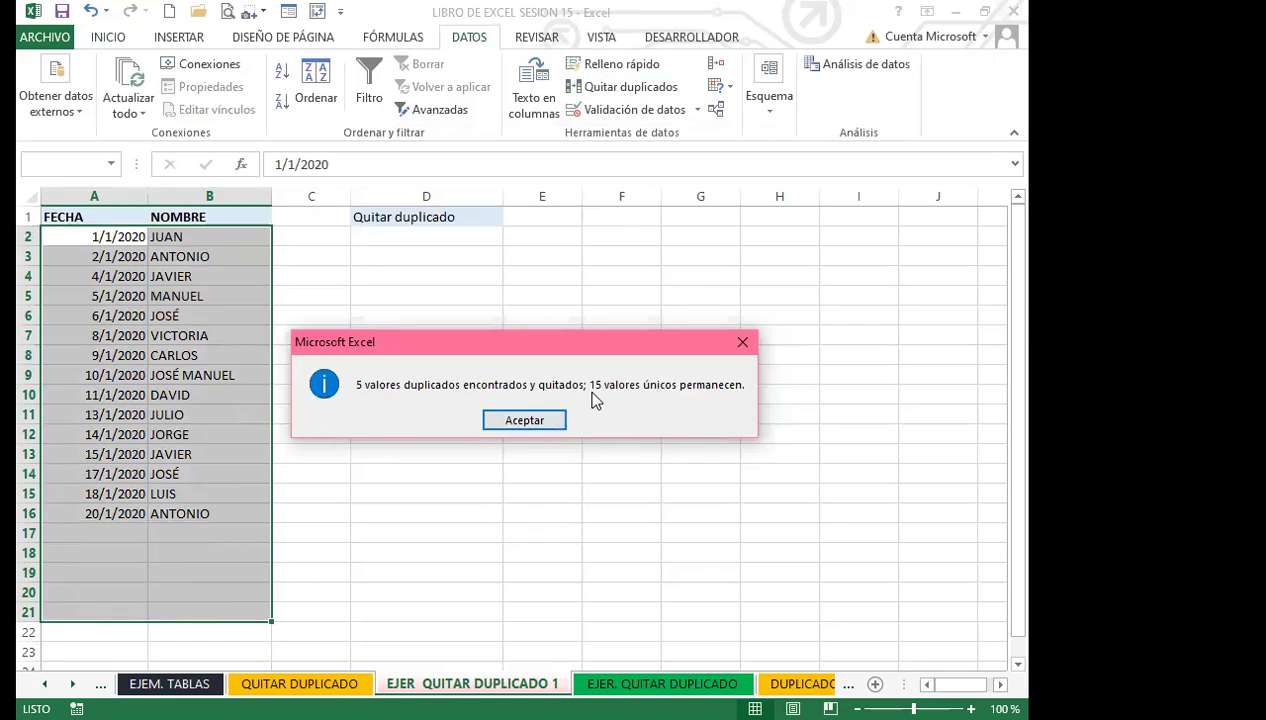
{"action": "left_click", "coordinate": [524, 420]}
{"action": "key", "text": "ctrl+Home"}
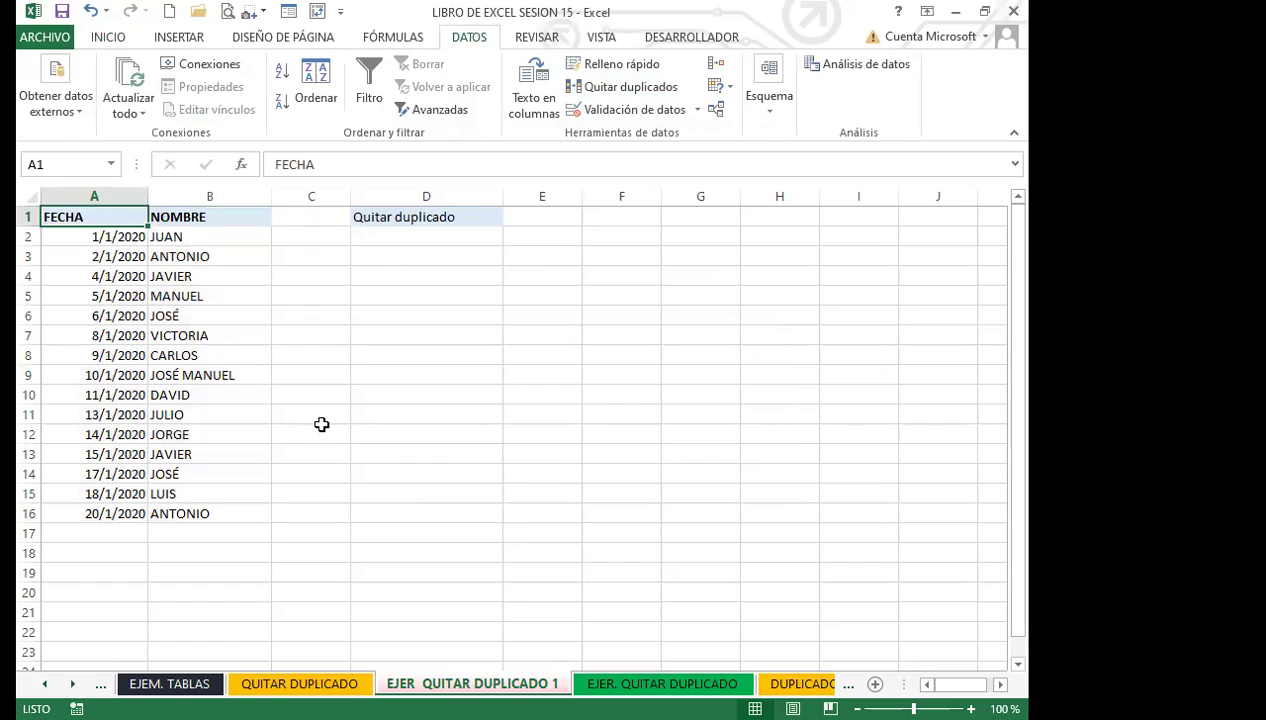
{"action": "left_click", "coordinate": [90, 11]}
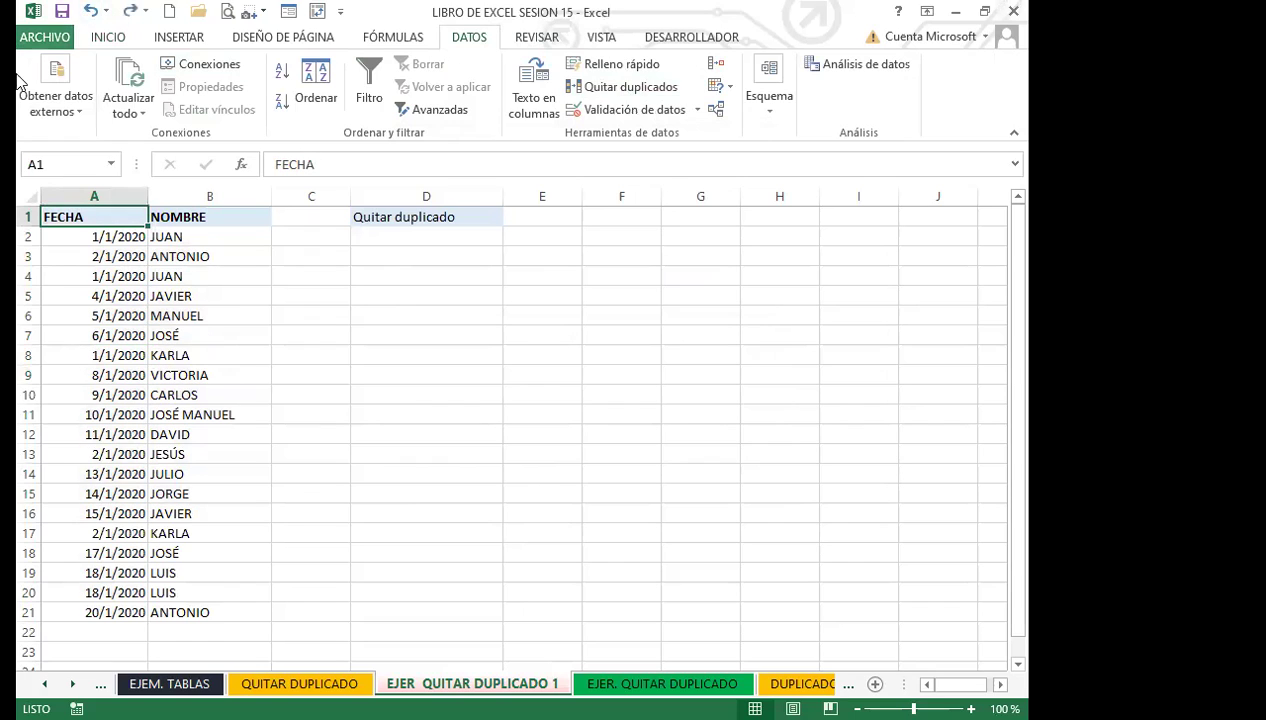
Remove rows duplicated on both FECHA and NOMBRE, dropping 2 rows to leave 18 entries.
{"action": "left_click", "coordinate": [102, 330]}
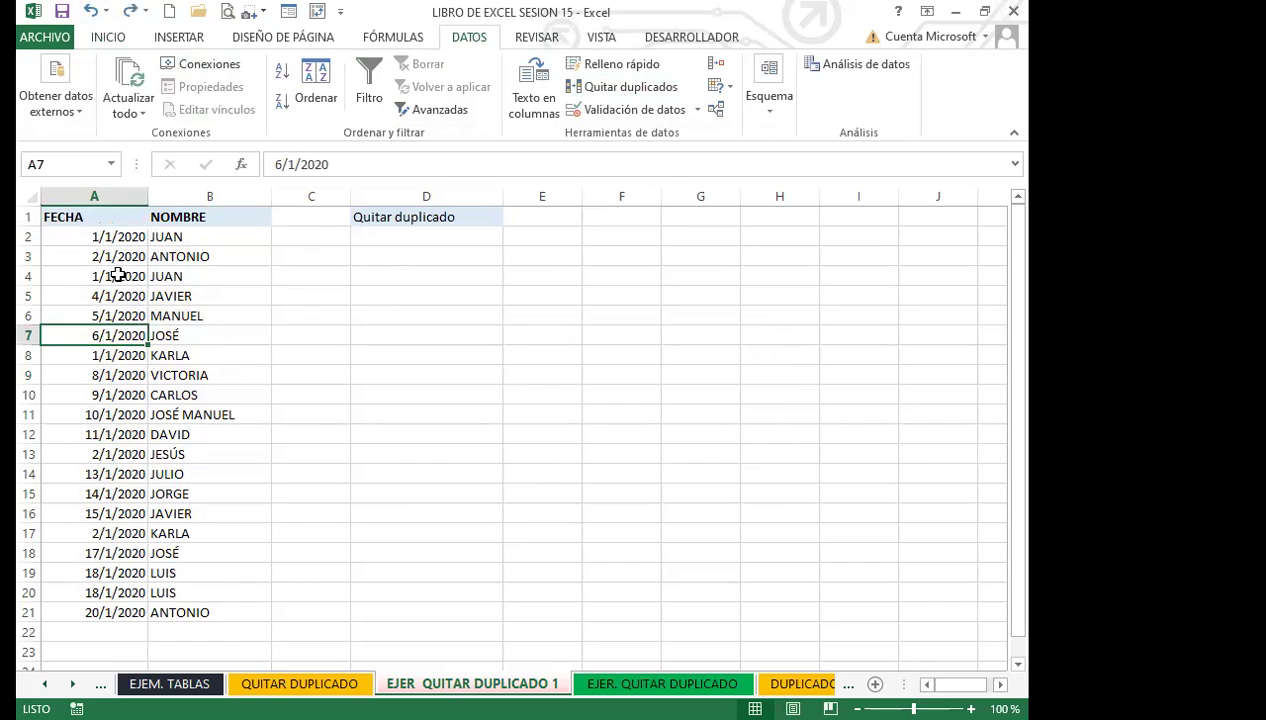
{"action": "left_click", "coordinate": [111, 217]}
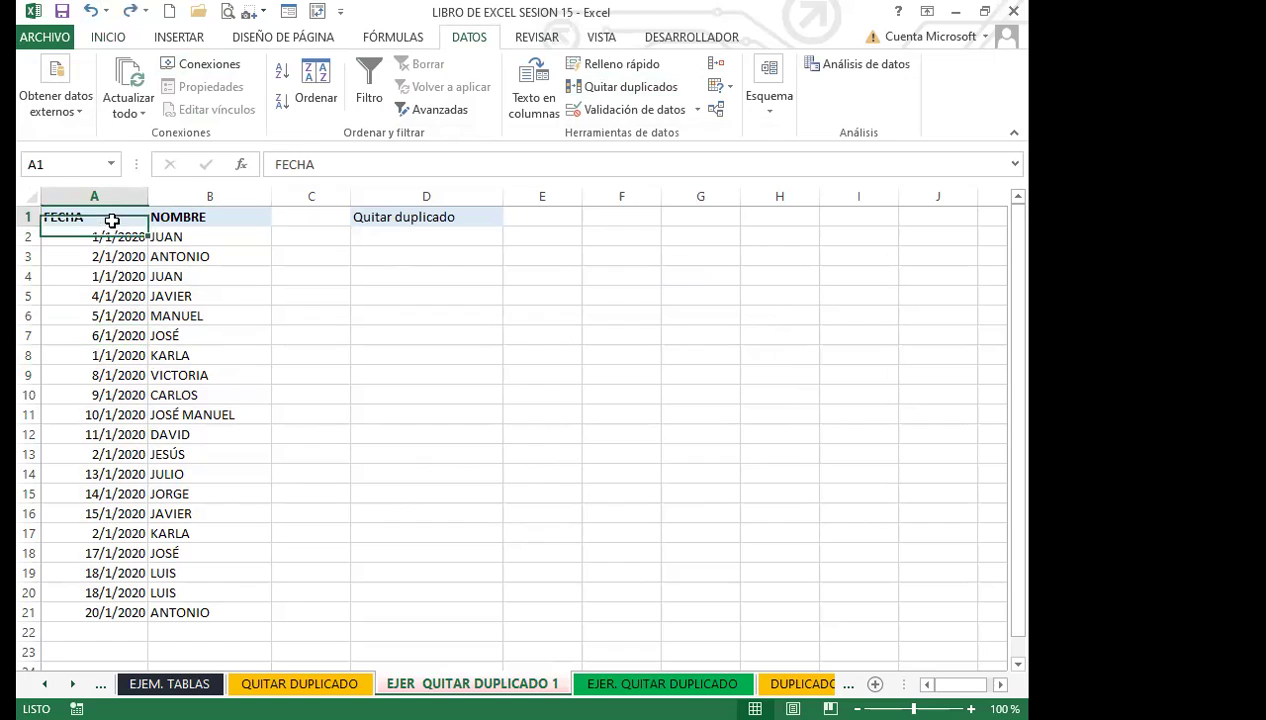
{"action": "left_click", "coordinate": [626, 88]}
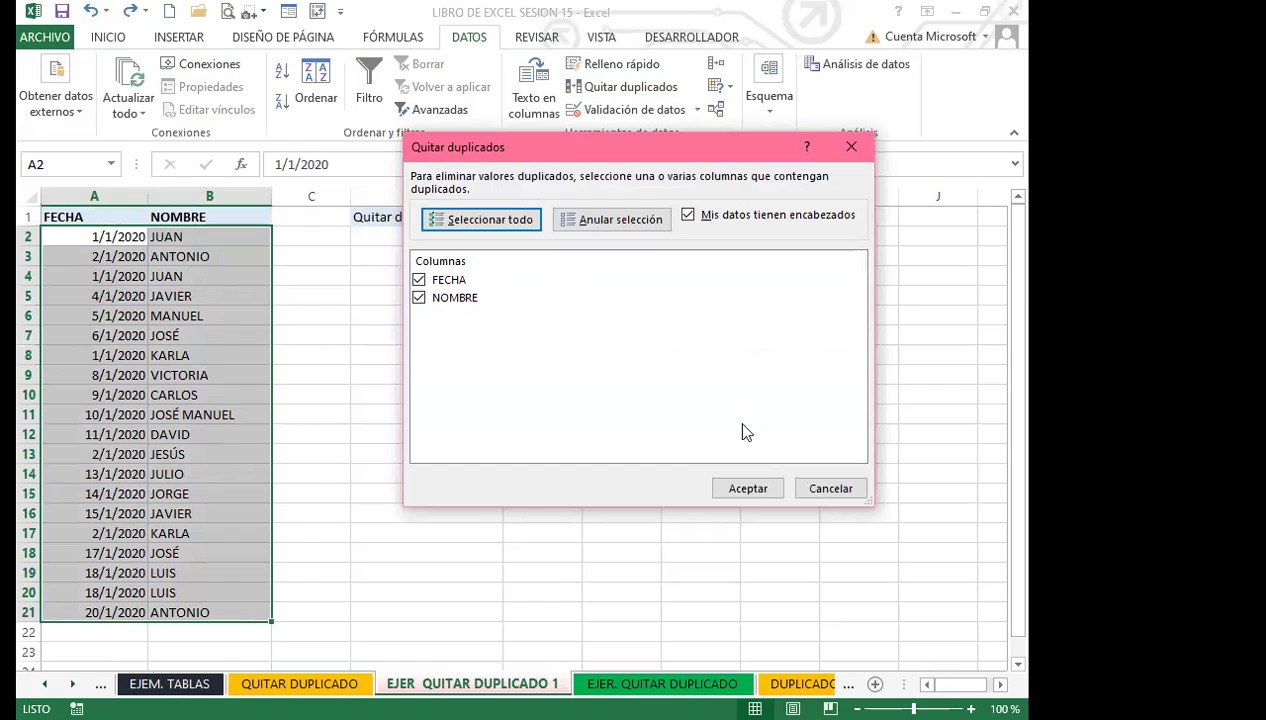
{"action": "left_click_drag", "start_coordinate": [757, 497], "coordinate": [462, 442]}
{"action": "key", "text": "Return"}
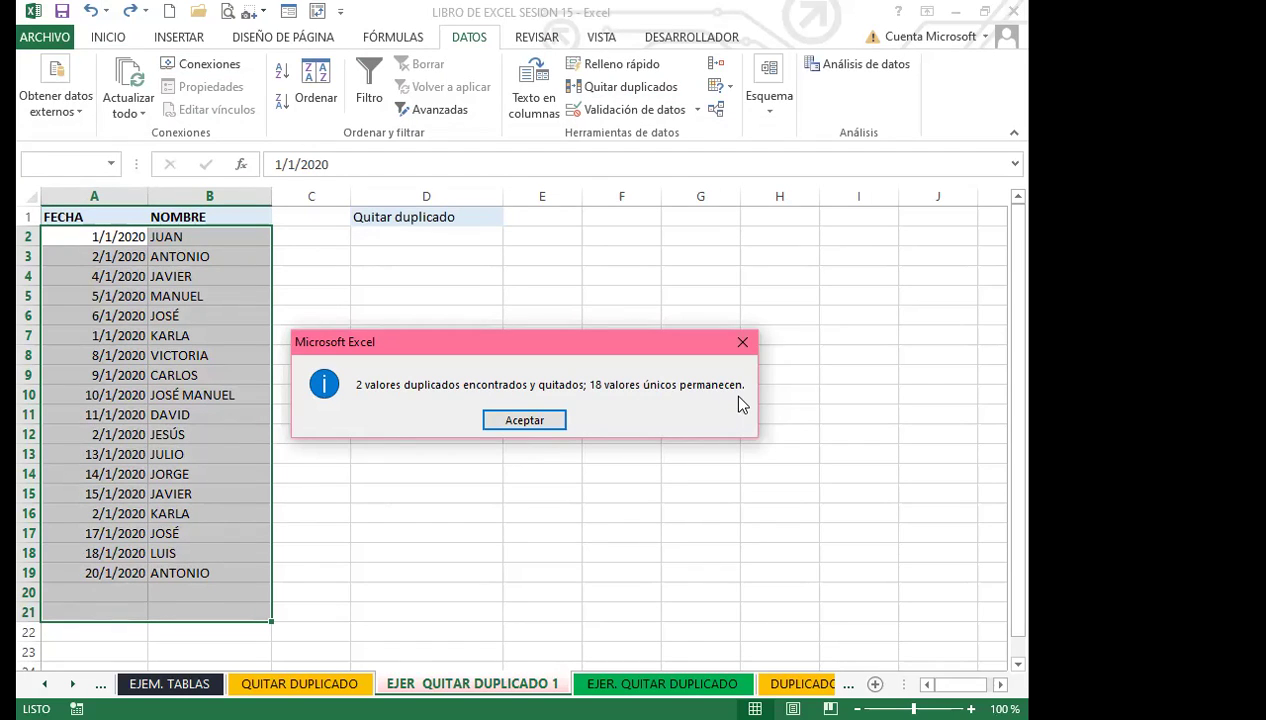
{"action": "left_click", "coordinate": [524, 419]}
Point out the remaining entries JOSÉ MANUEL, CARLOS and 8/1/2020 in the cleaned list.
{"action": "left_click", "coordinate": [178, 400]}
{"action": "left_click", "coordinate": [135, 394]}
{"action": "left_click", "coordinate": [160, 374]}
{"action": "left_click", "coordinate": [130, 372]}
{"action": "left_click", "coordinate": [200, 372]}
{"action": "left_click", "coordinate": [142, 354]}
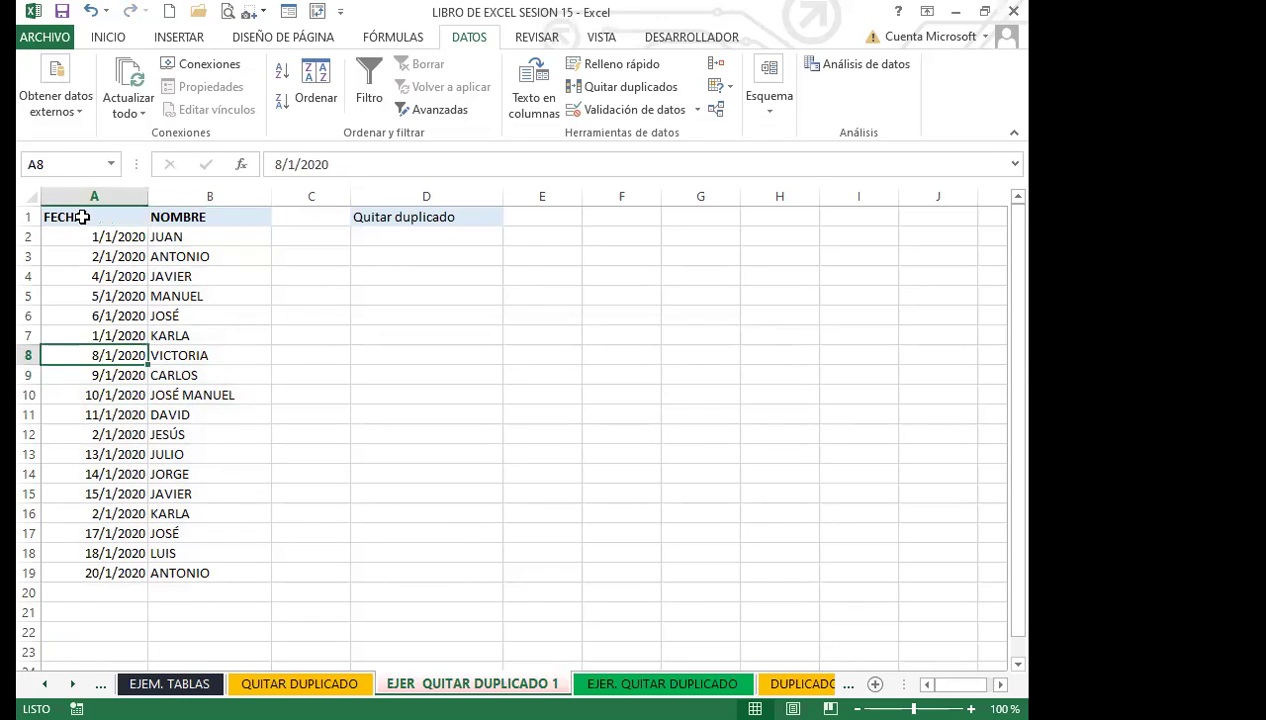
{"action": "left_click", "coordinate": [82, 217]}
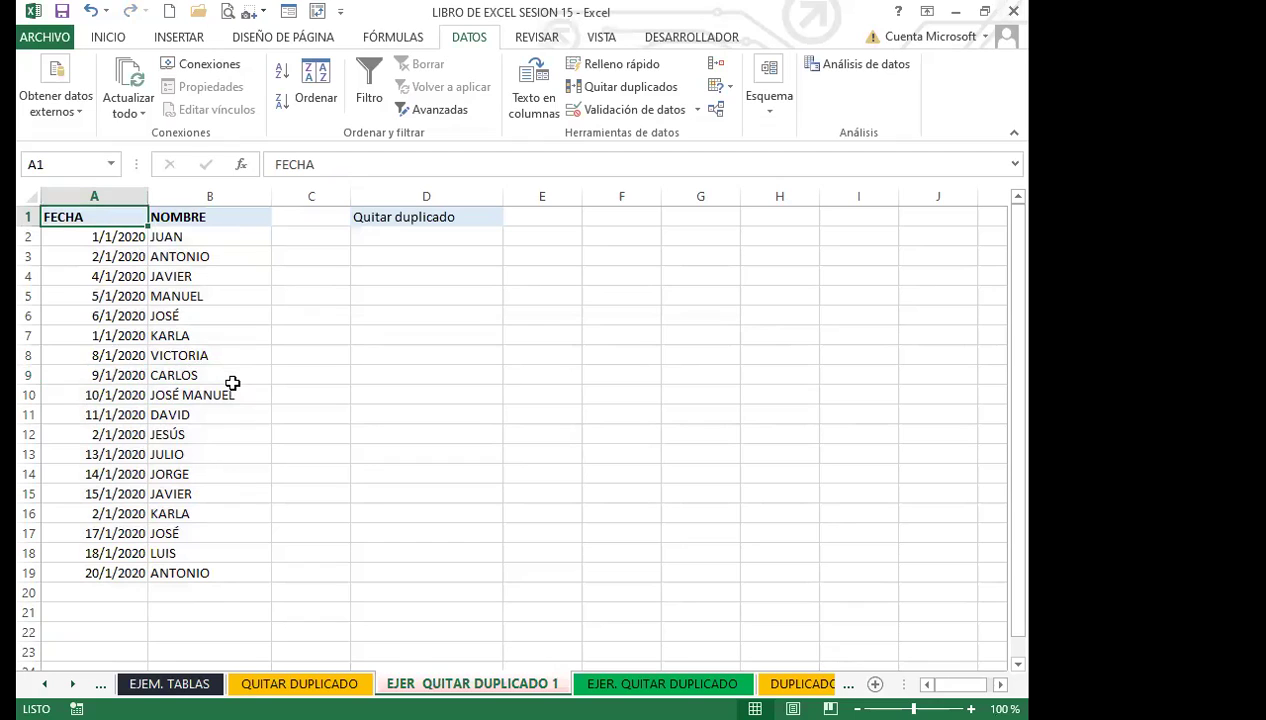
{"action": "left_click", "coordinate": [211, 313]}
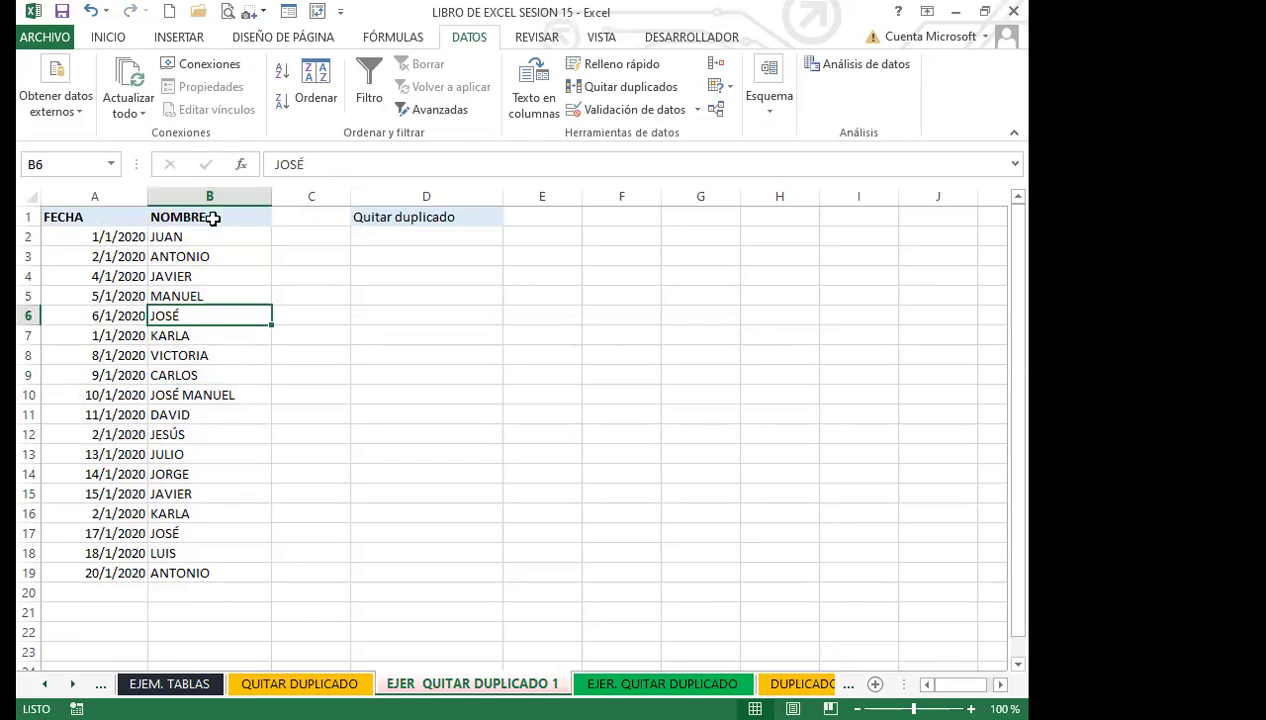
{"action": "left_click", "coordinate": [96, 279]}
{"action": "left_click", "coordinate": [228, 234]}
{"action": "left_click", "coordinate": [106, 218]}
{"action": "left_click", "coordinate": [196, 216]}
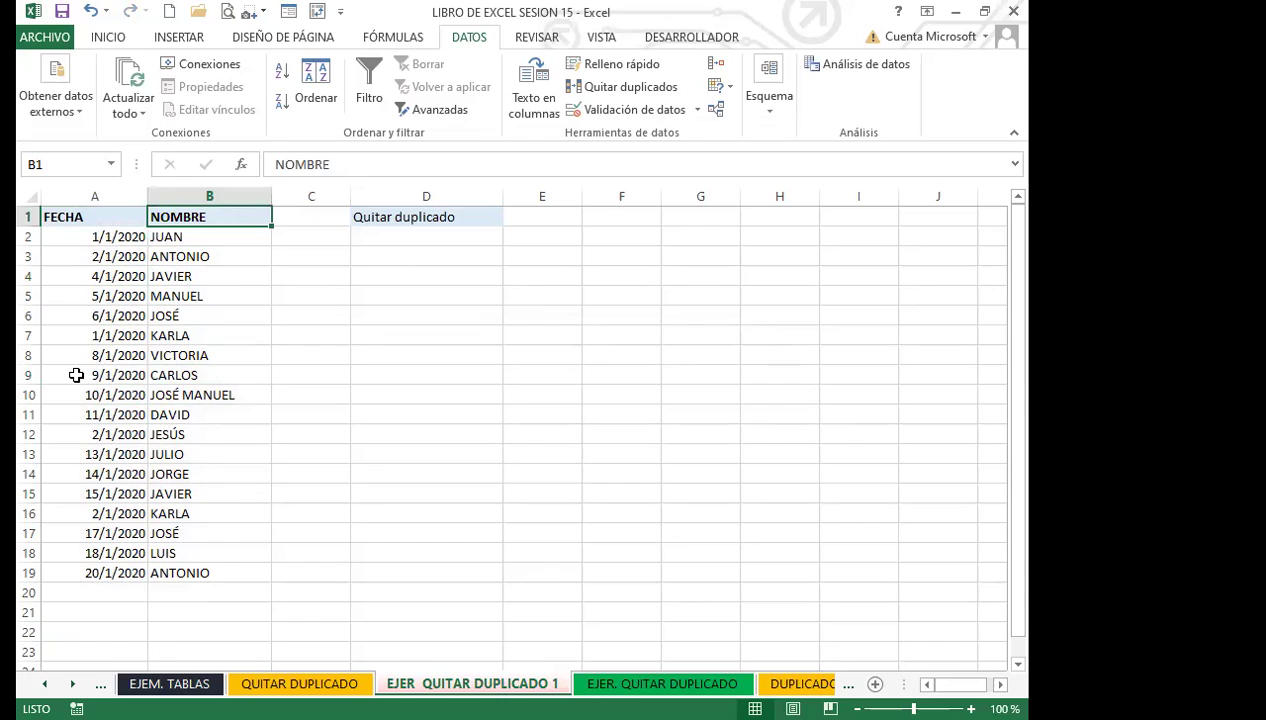
{"action": "left_click", "coordinate": [130, 375]}
{"action": "left_click_drag", "start_coordinate": [137, 375], "coordinate": [237, 376]}
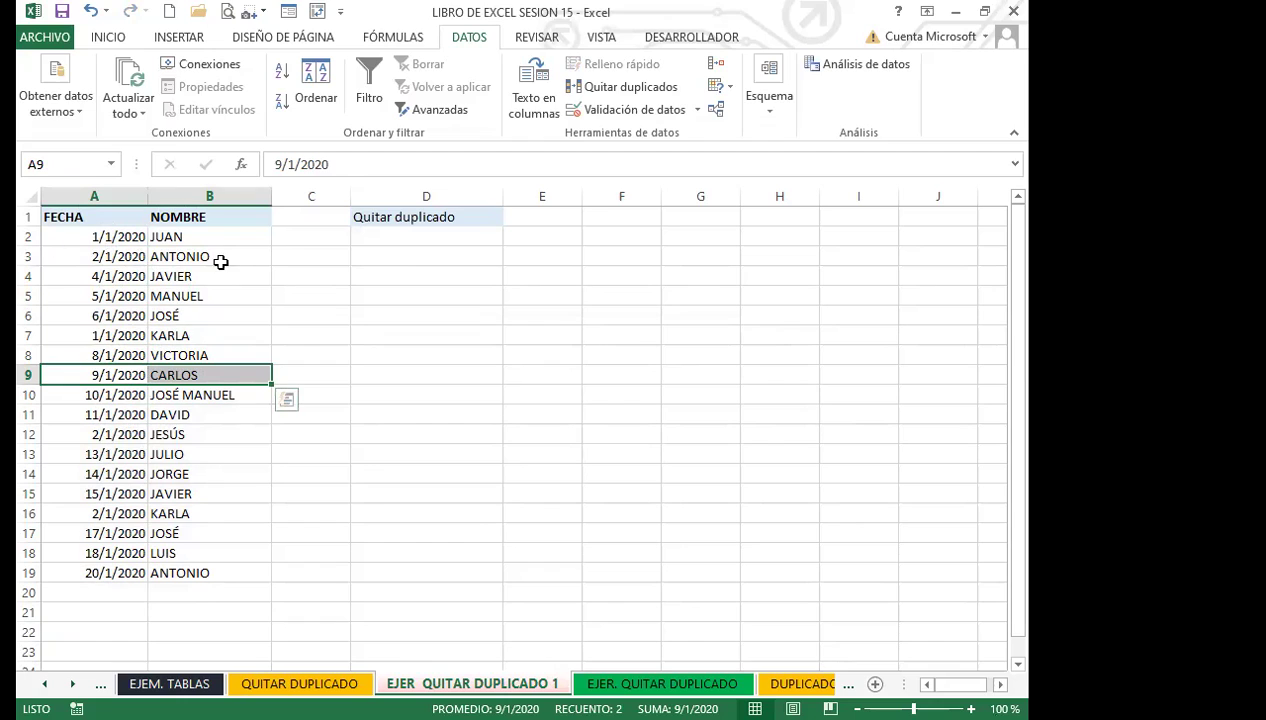
{"action": "left_click", "coordinate": [211, 294]}
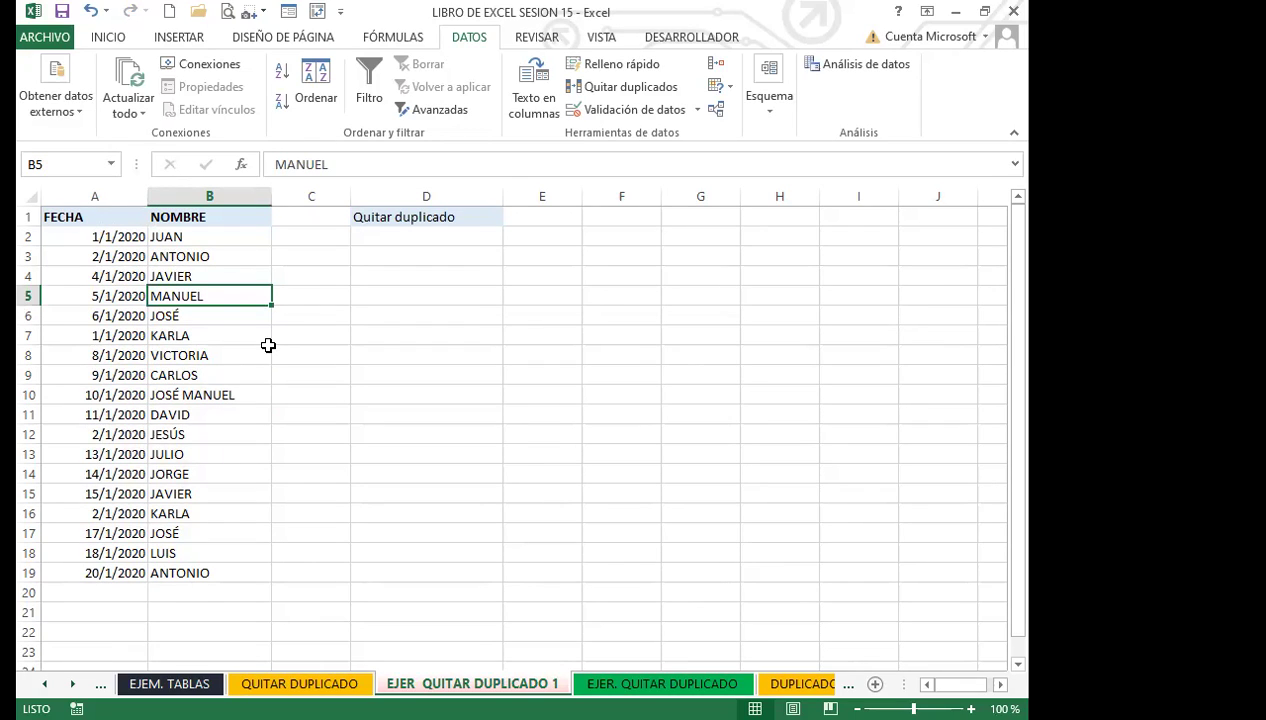
{"action": "left_click", "coordinate": [108, 214]}
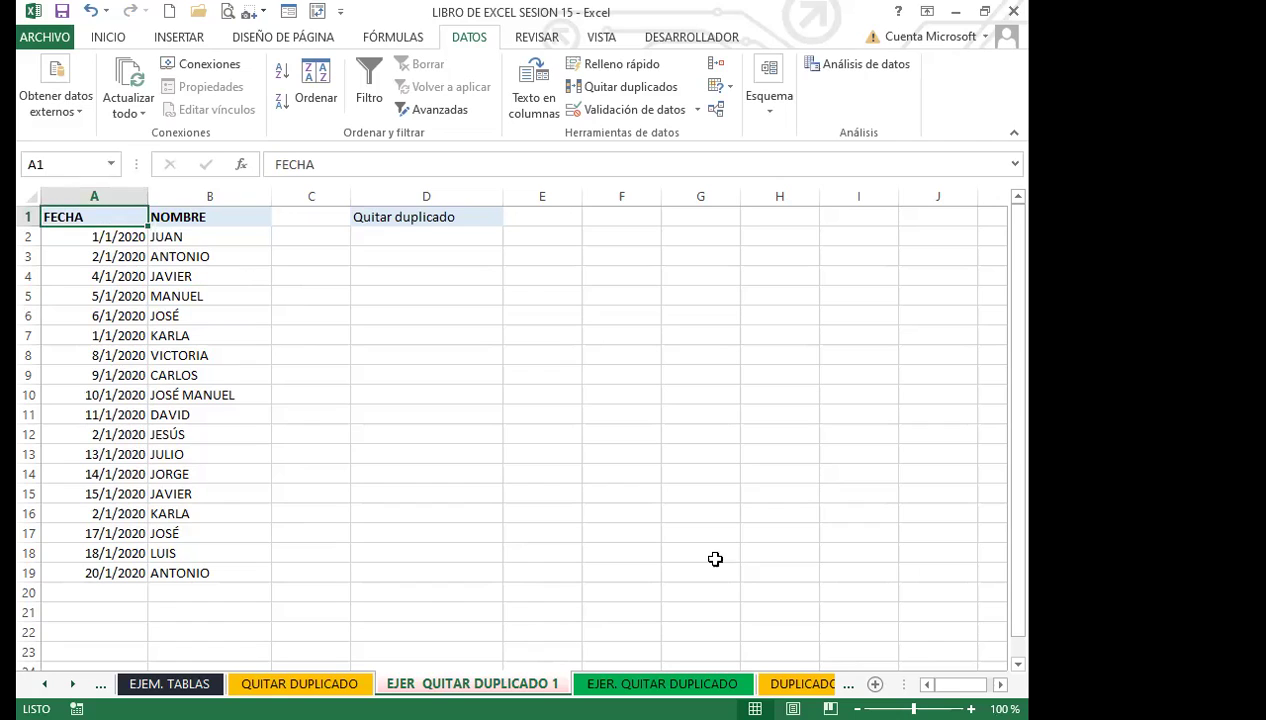
{"action": "left_click", "coordinate": [705, 515]}
{"action": "left_click", "coordinate": [260, 452]}
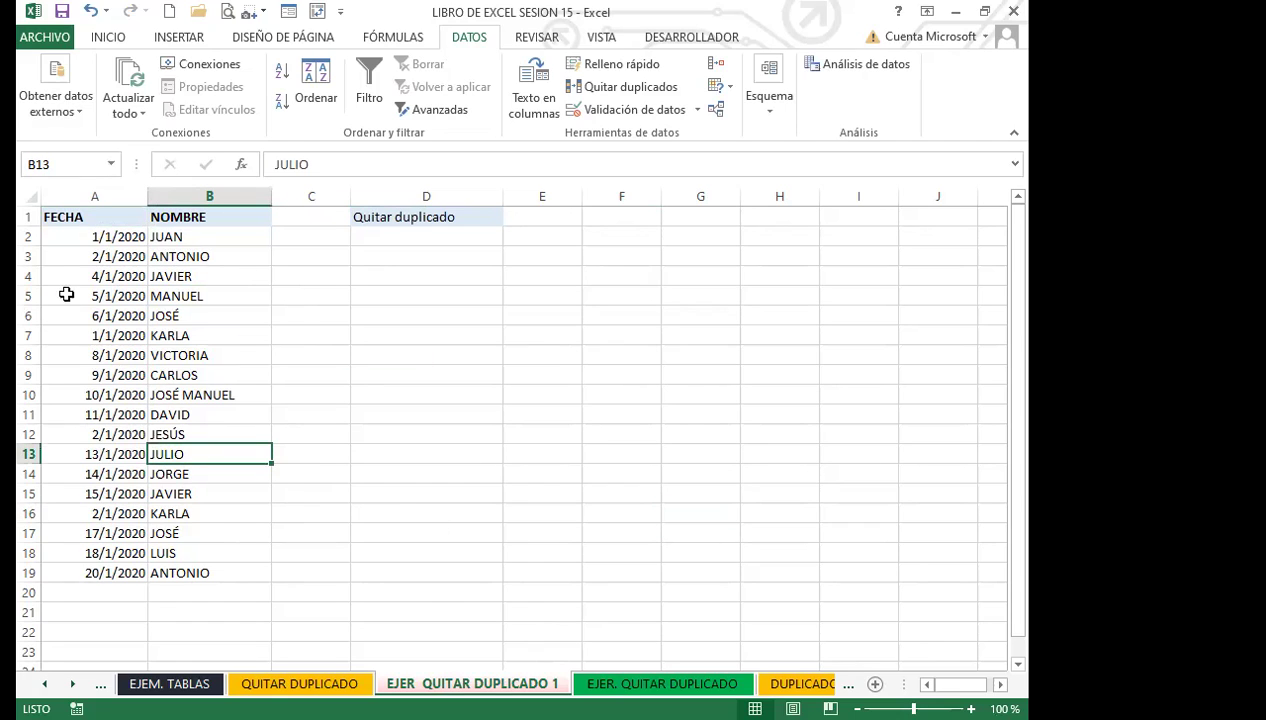
{"action": "left_click", "coordinate": [250, 396]}
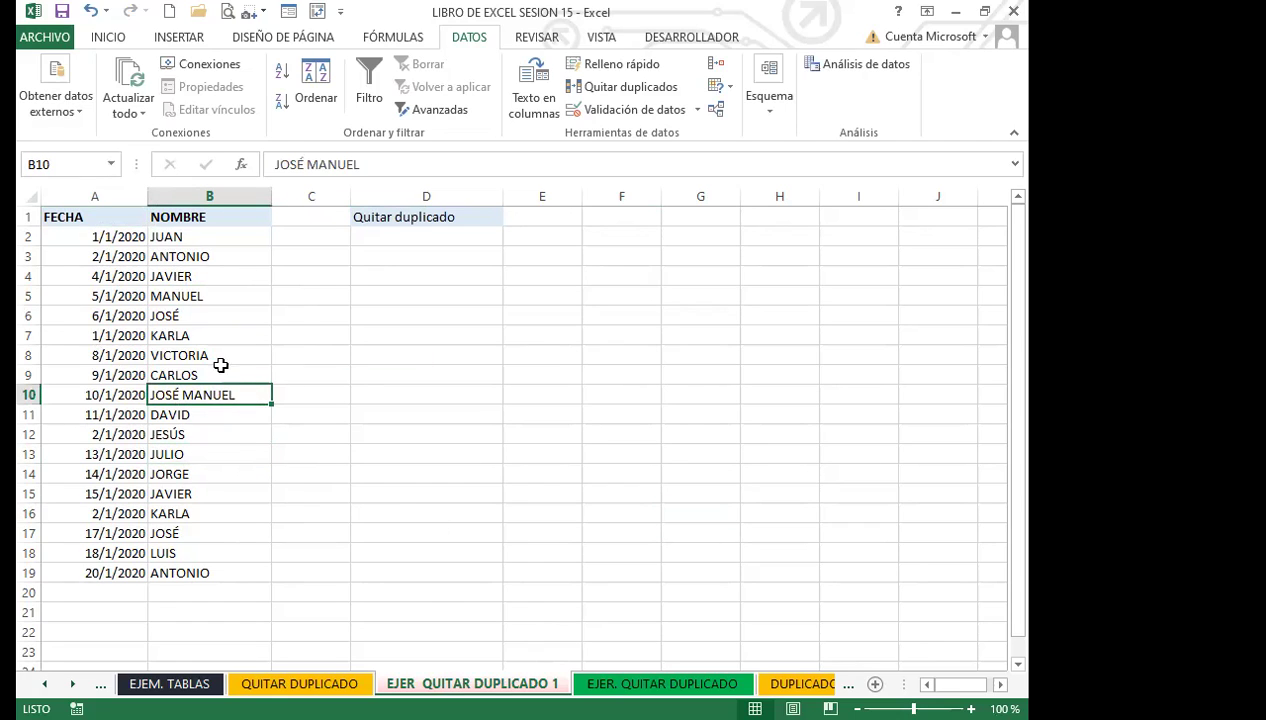
{"action": "left_click", "coordinate": [221, 362]}
{"action": "left_click", "coordinate": [192, 412]}
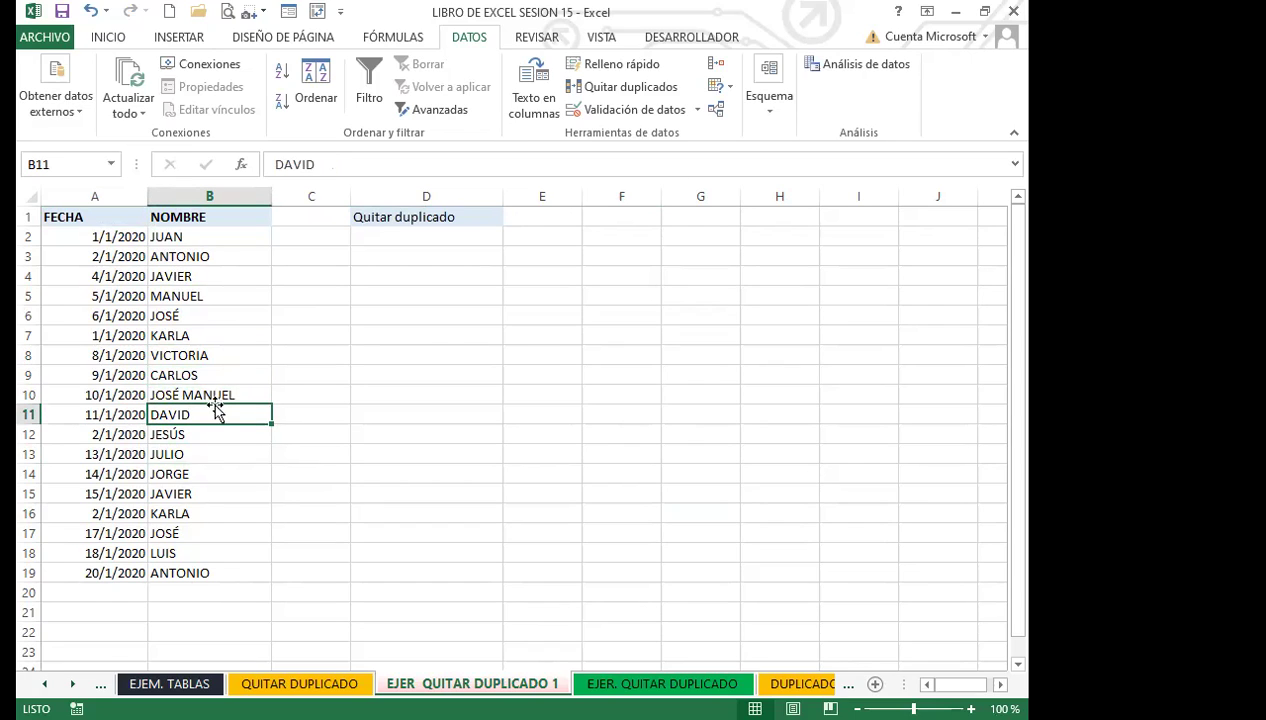
{"action": "left_click", "coordinate": [229, 372]}
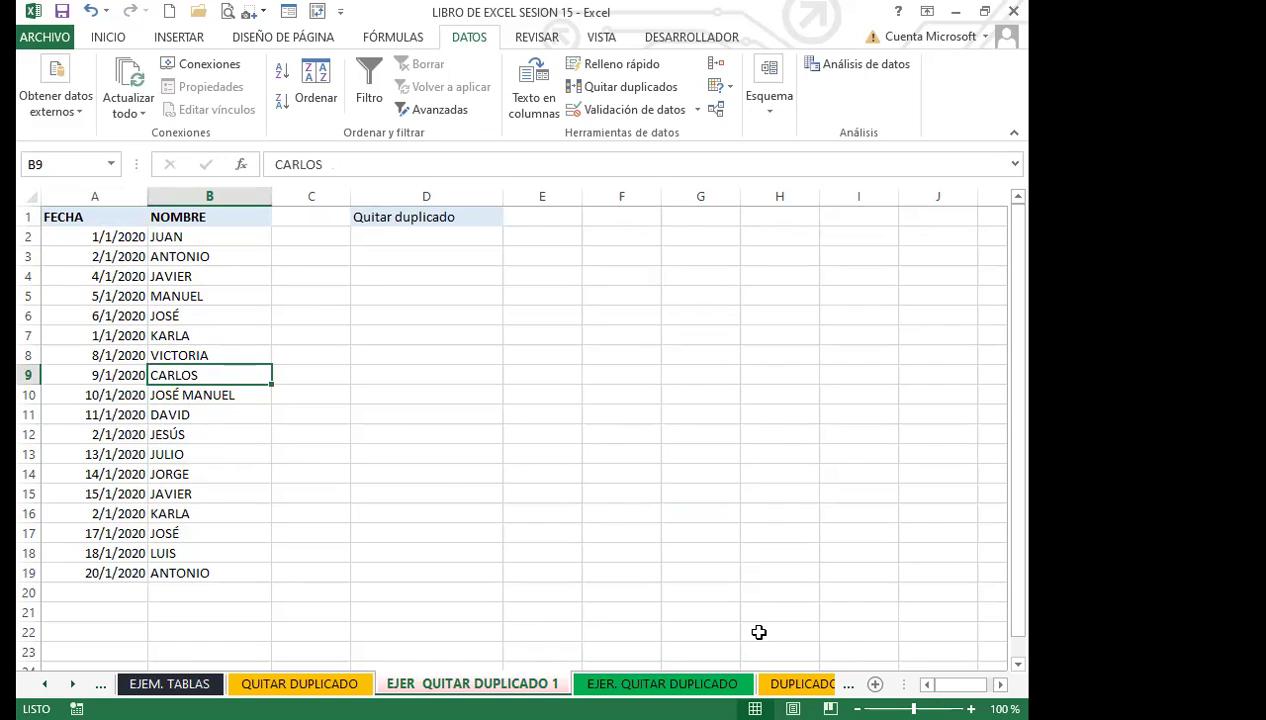